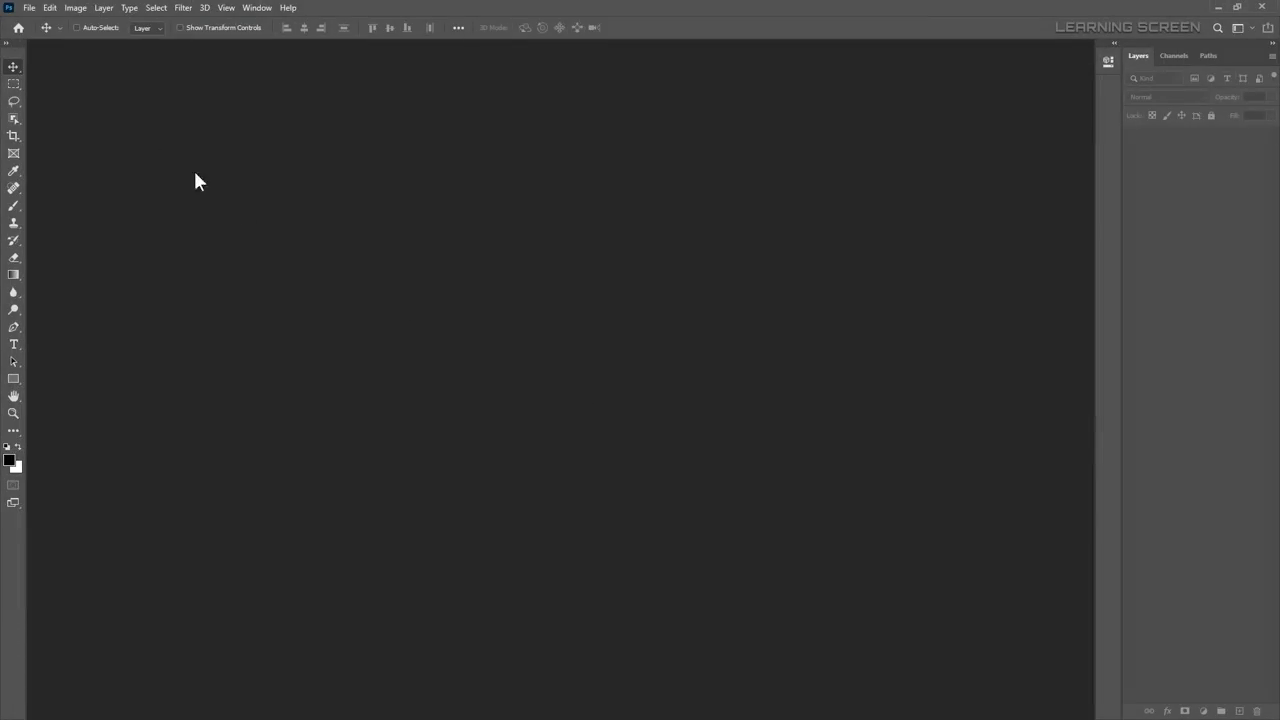
Step: Start a new 2800 × 2200 px document at 300 ppi
key(ctrl+n)
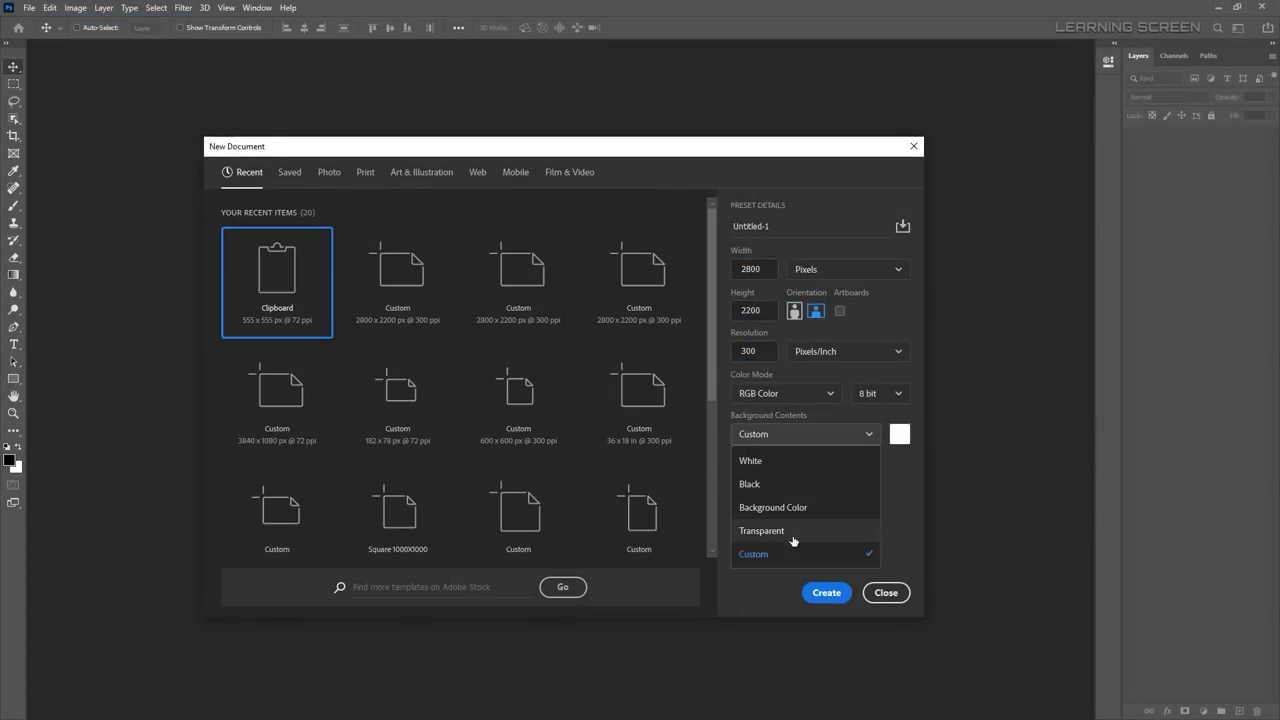
Step: Create the canvas with a transparent background and paste the whole Bridge.png image into it
click(793, 535)
click(826, 592)
click(29, 7)
click(50, 38)
double_click(382, 130)
key(ctrl+a)
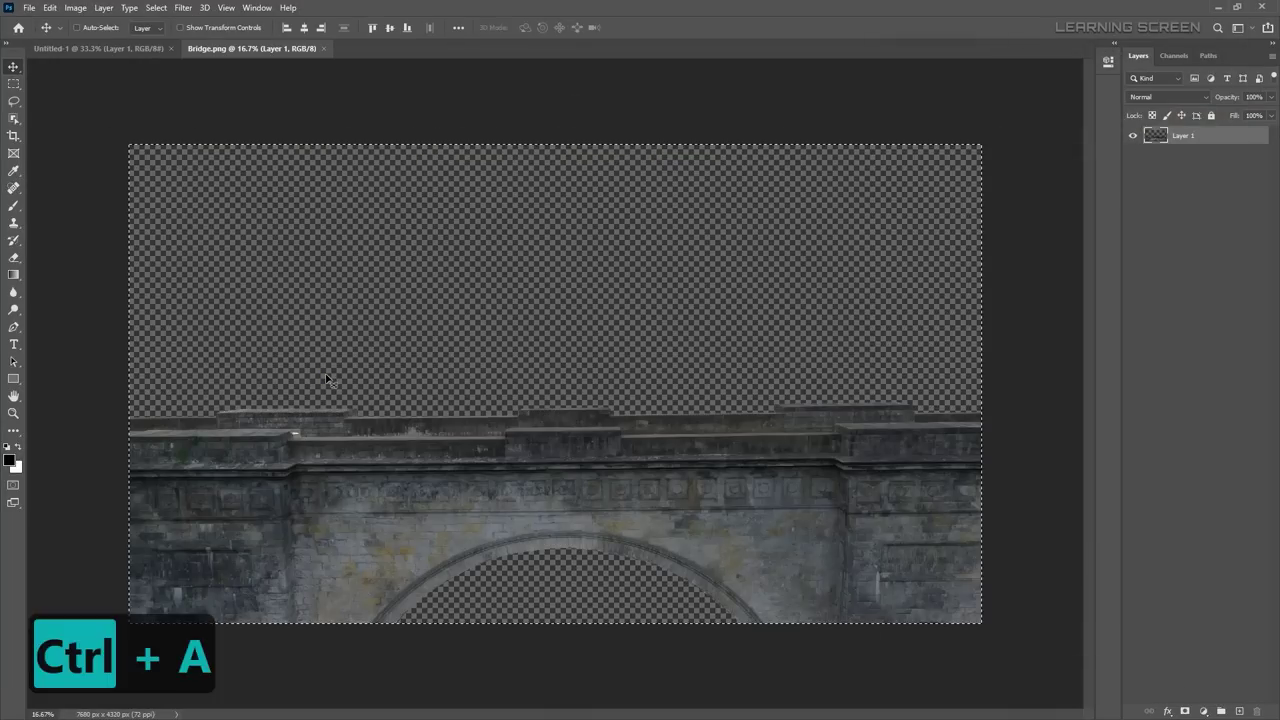
click(100, 48)
key(ctrl+v)
Step: Scale the bridge along the canvas bottom, warp it into an arc and distort its lower right corner
key(ctrl+t)
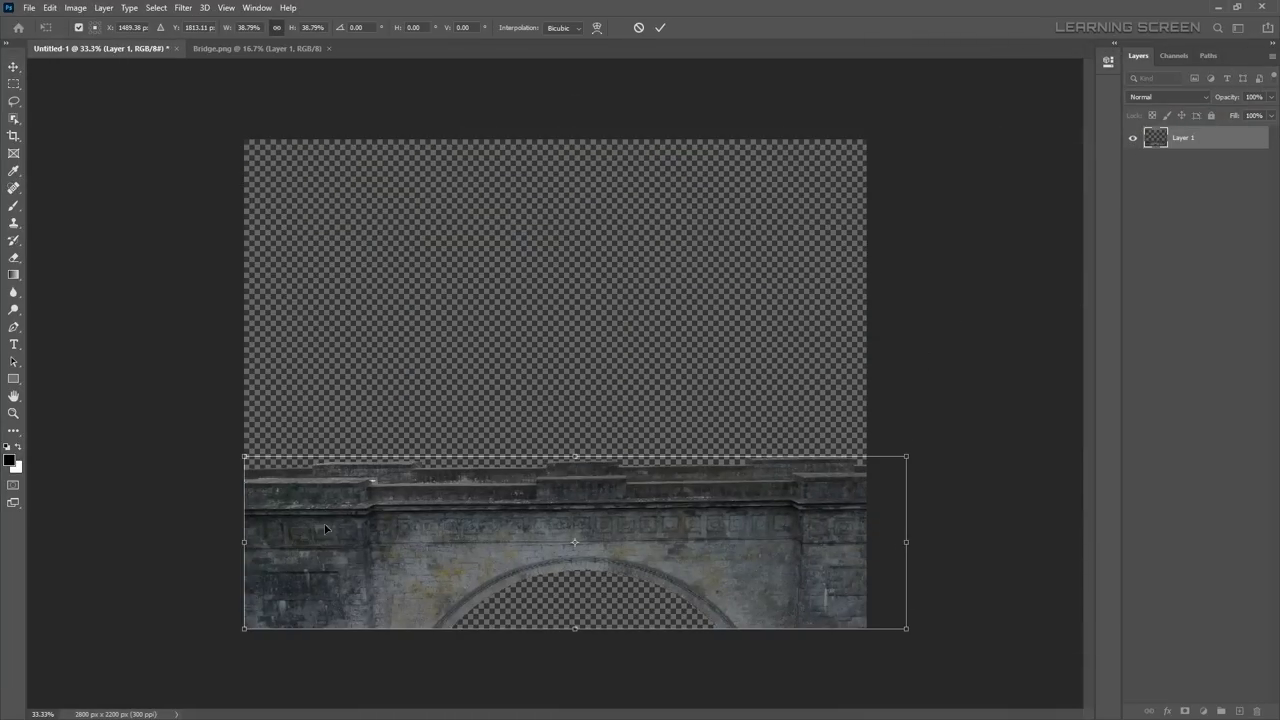
drag(240, 157, 871, 477)
click(318, 35)
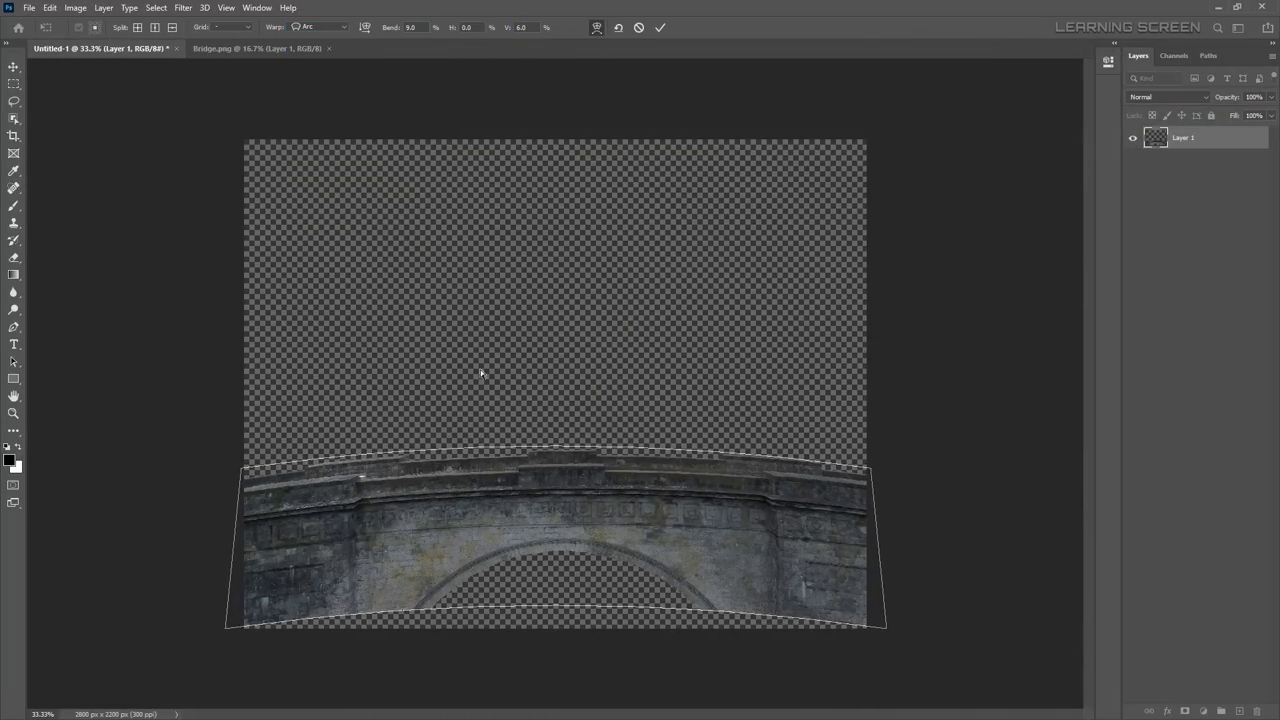
drag(609, 508, 609, 528)
right_click(610, 530)
click(674, 348)
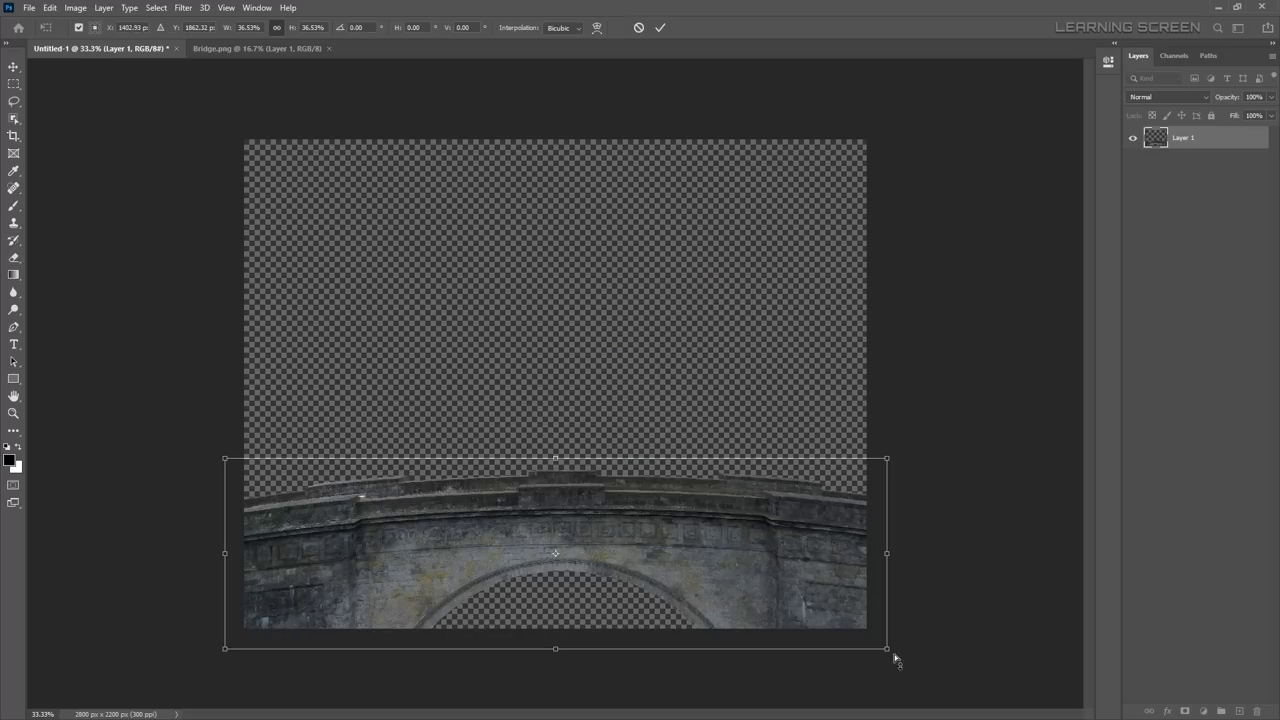
drag(887, 648, 870, 656)
right_click(656, 280)
click(680, 303)
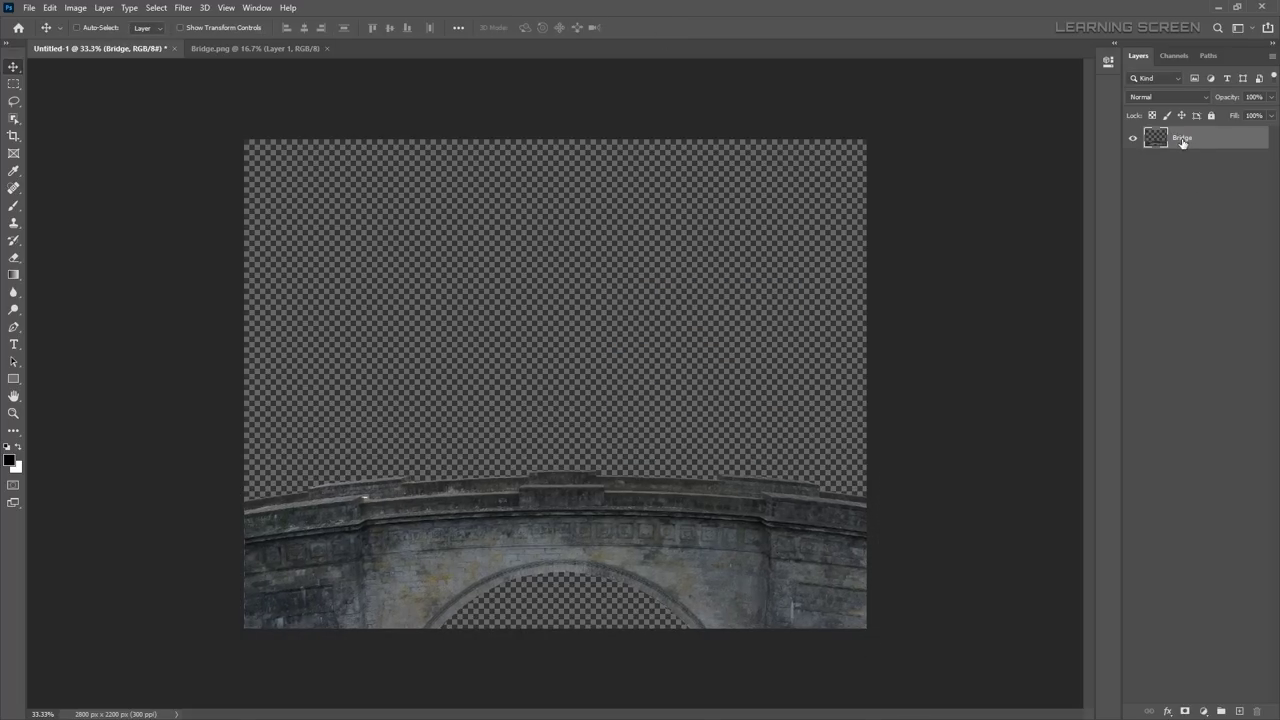
Step: Paste the forest photo behind the bridge, enlarge it to fill the canvas and name the layer Forest
click(29, 7)
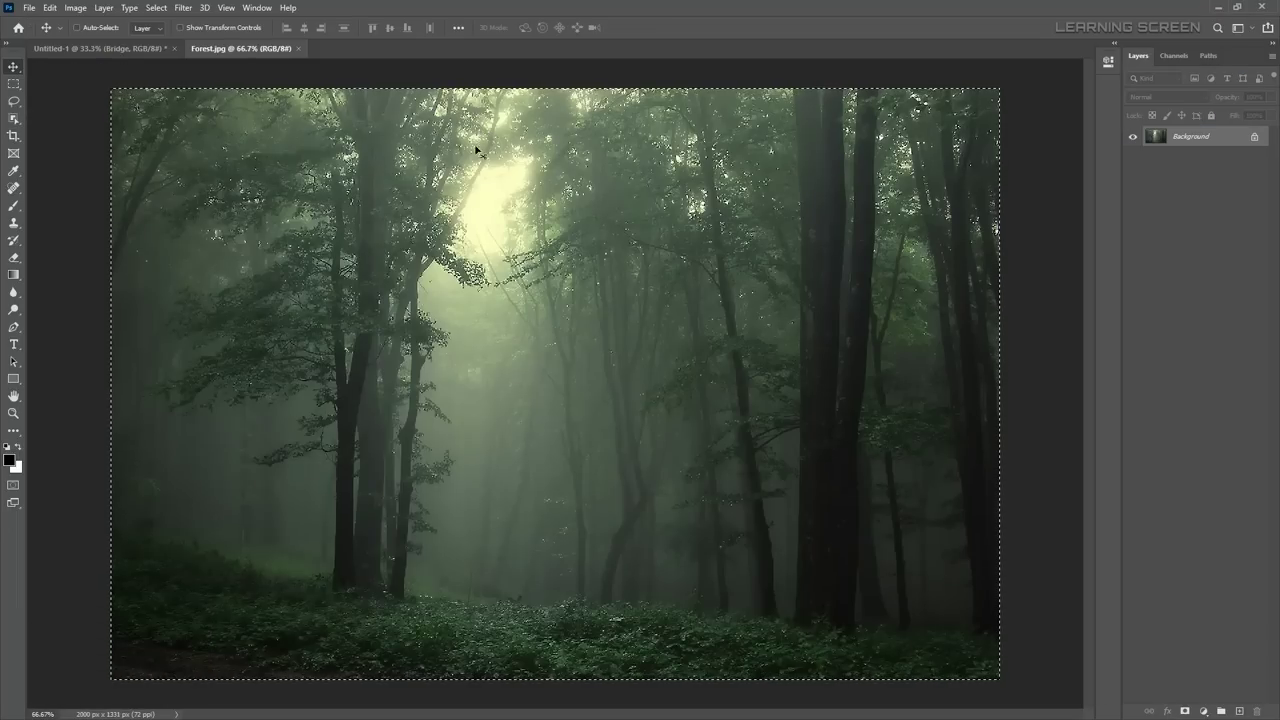
key(ctrl+v)
key(ctrl+bracketleft)
key(ctrl+t)
drag(771, 246, 752, 244)
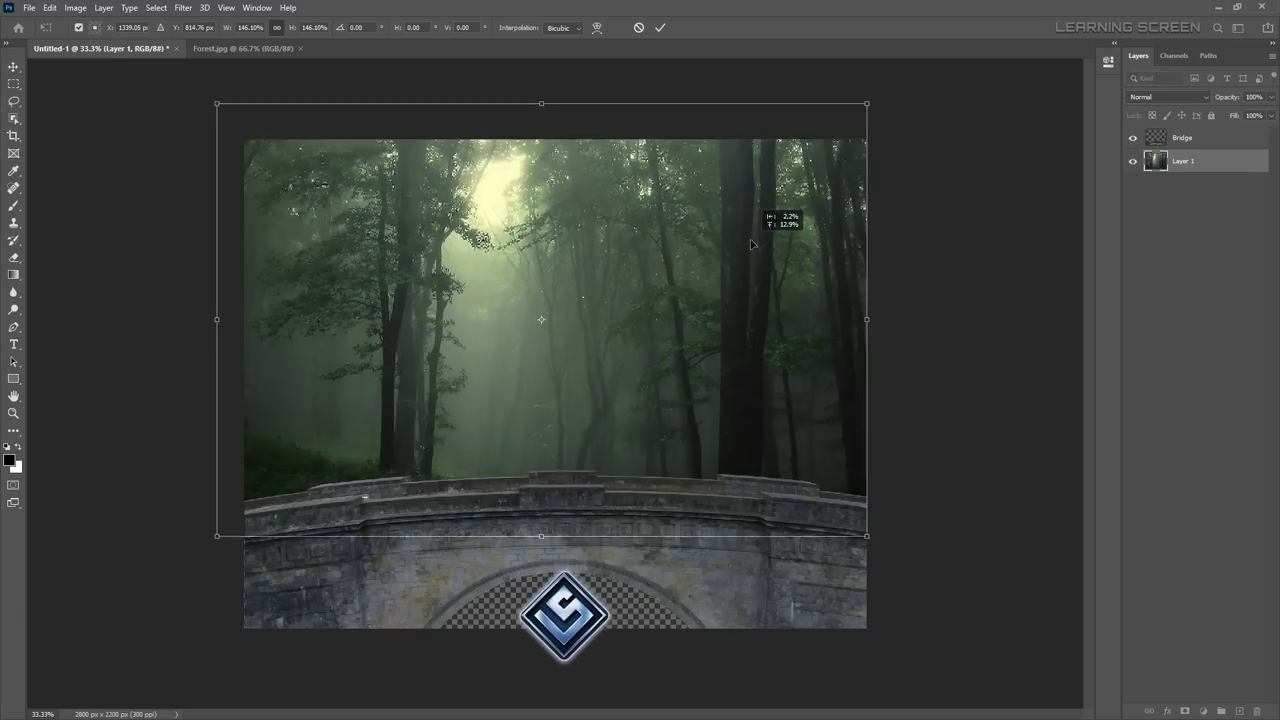
drag(216, 535, 132, 571)
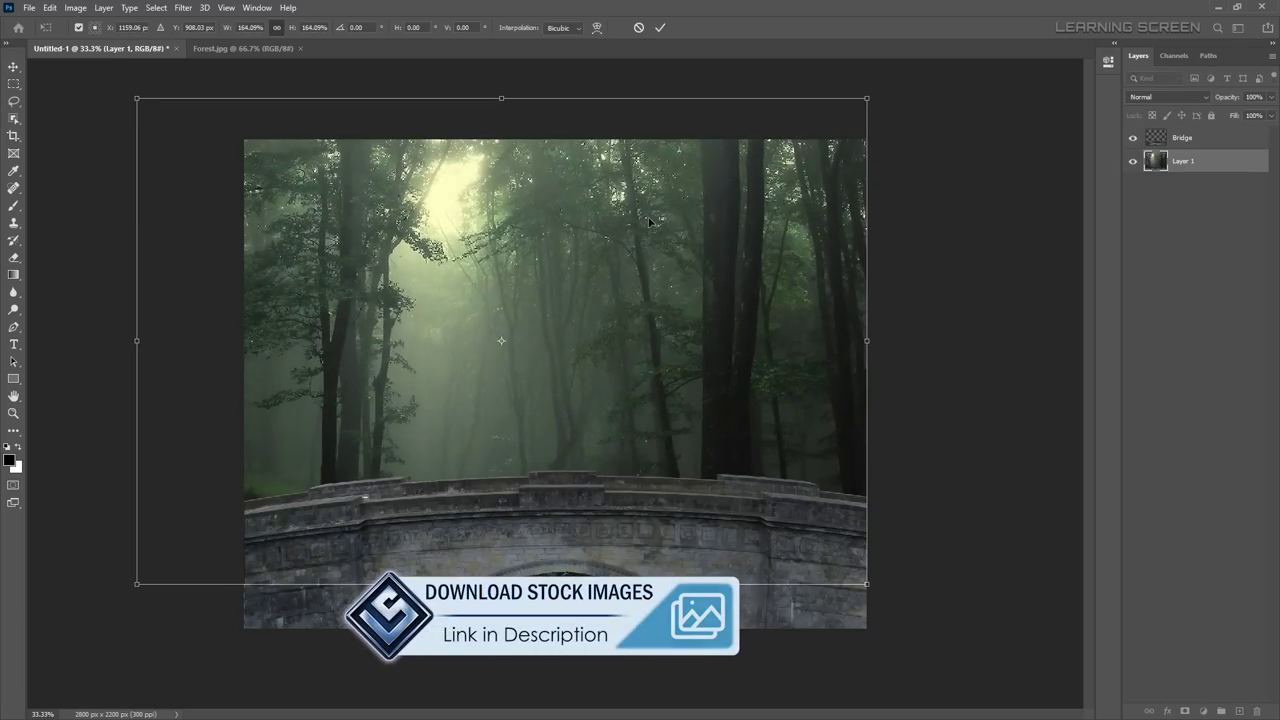
click(660, 28)
double_click(1184, 161)
text(Forest)
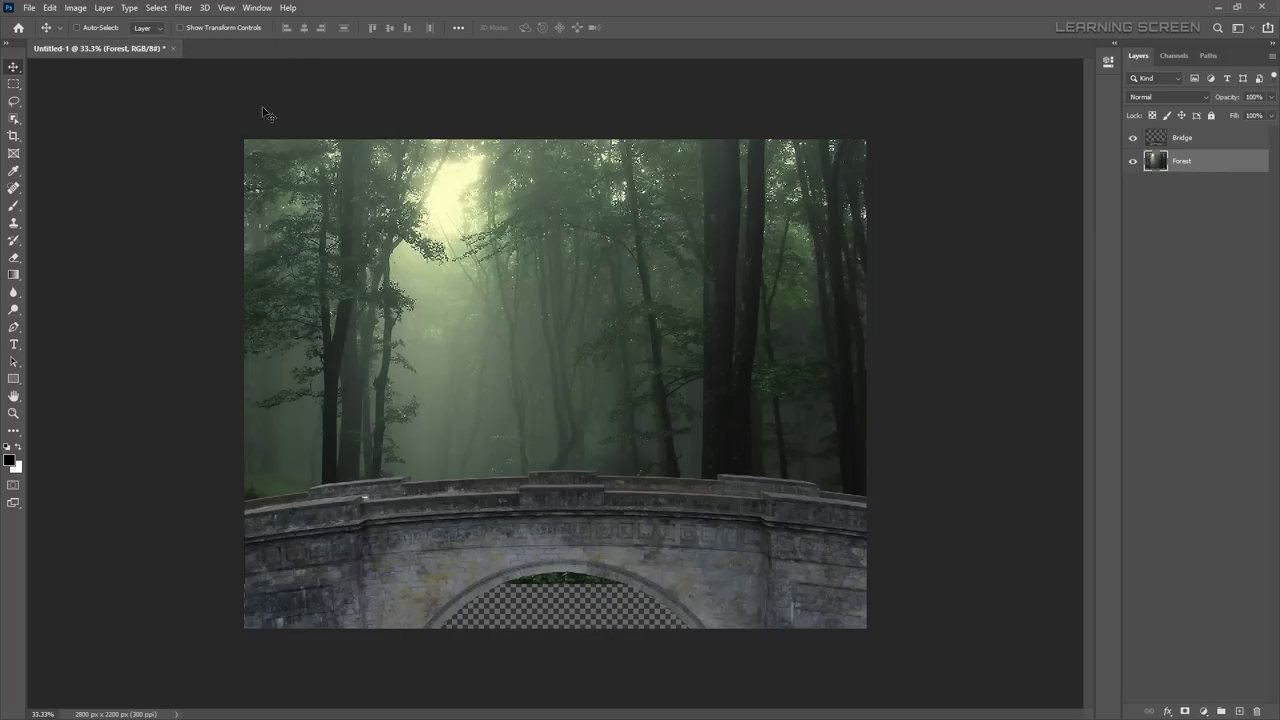
Step: Bring in River.jpg and scale it to fit beneath the bridge arch
click(29, 7)
click(63, 34)
double_click(994, 149)
drag(563, 337, 610, 364)
key(ctrl+t)
drag(866, 229, 834, 251)
mouse_move(294, 259)
mouse_down()
mouse_move(185, 377)
mouse_move(247, 402)
mouse_up()
drag(447, 454, 447, 554)
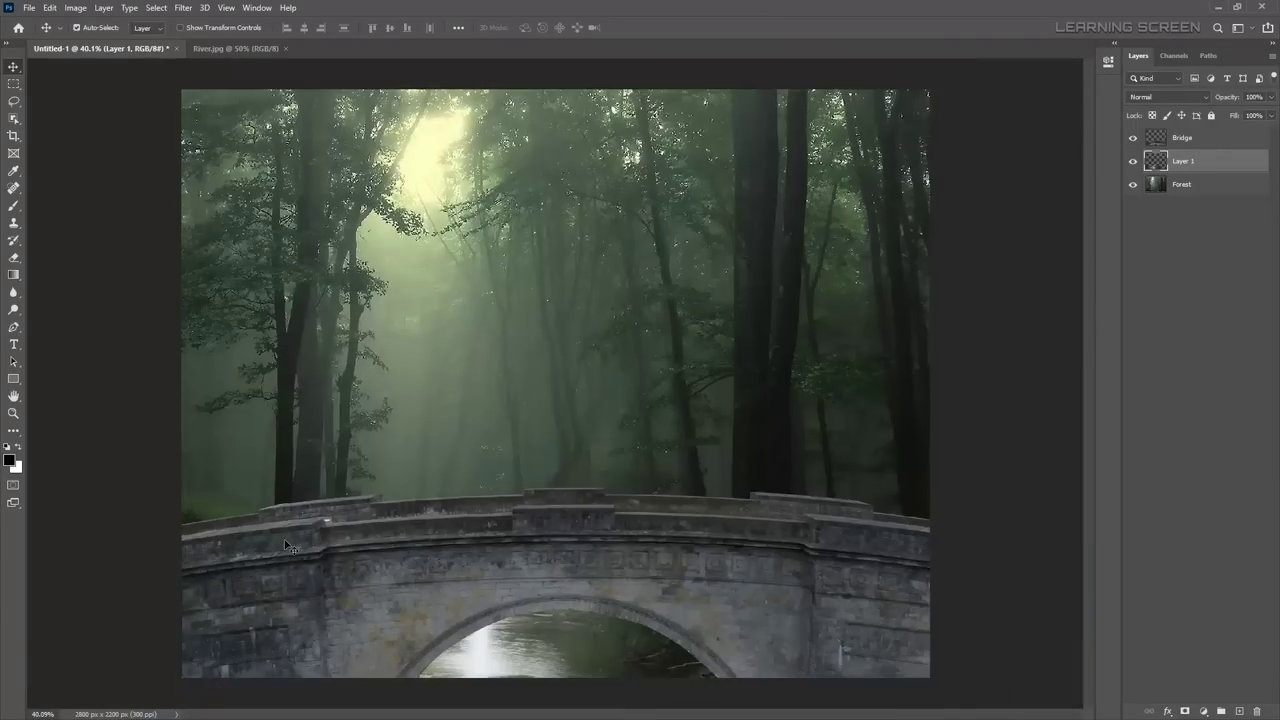
Step: Group the River and Forest layers into a Background group
click(77, 27)
click(1213, 139)
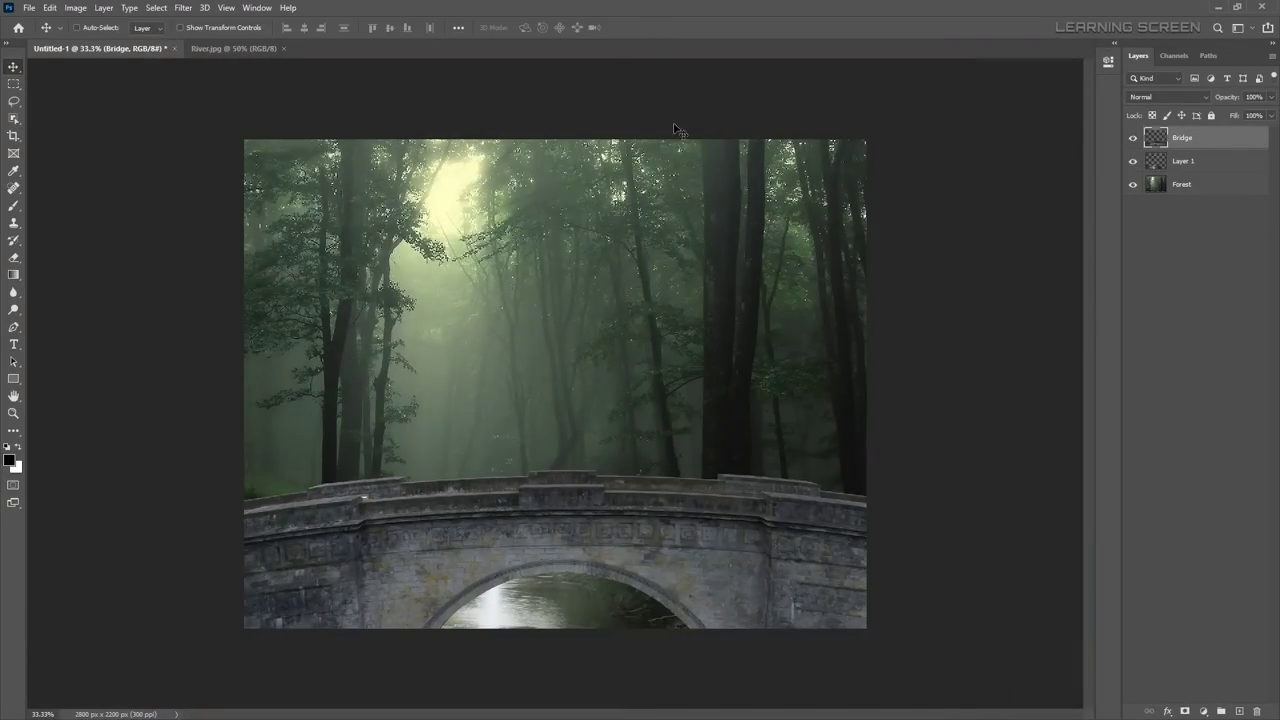
text(River)
shift+click(1180, 184)
right_click(1180, 167)
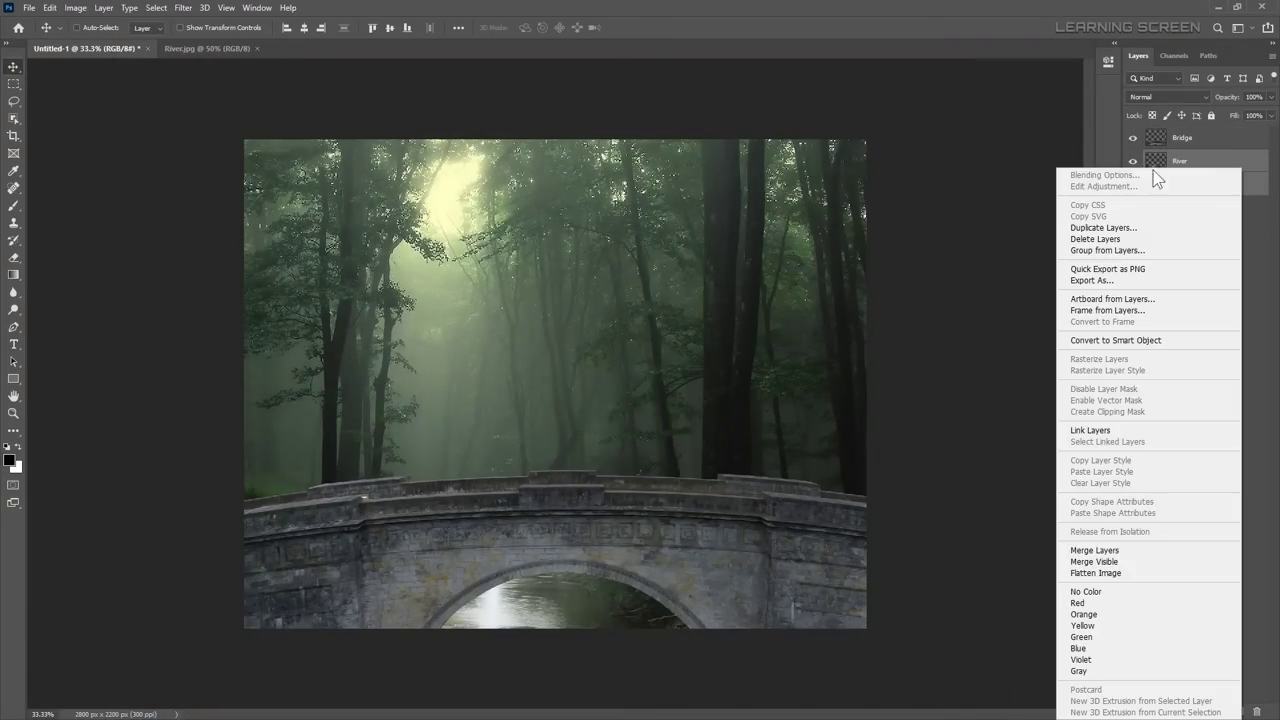
click(1150, 250)
key(Return)
click(29, 7)
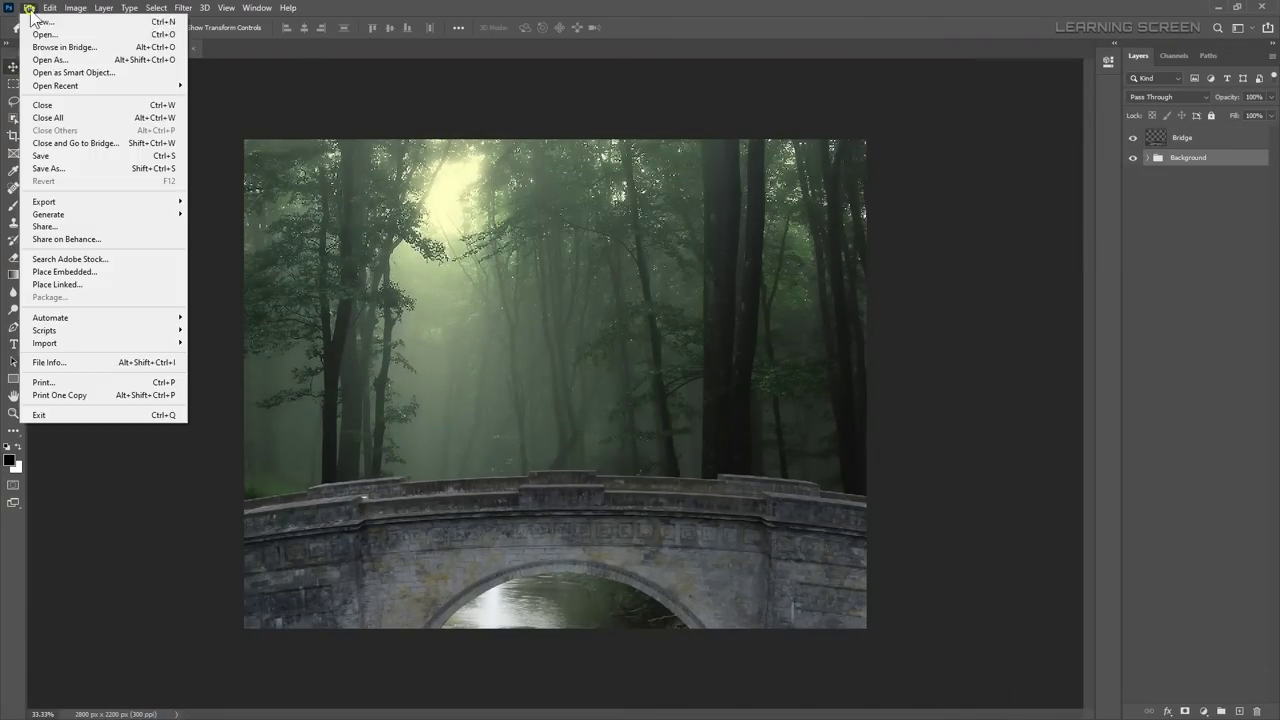
Step: Open Bear.jpg, mask the bear with Select Subject and add a black fill layer beneath it
double_click(285, 145)
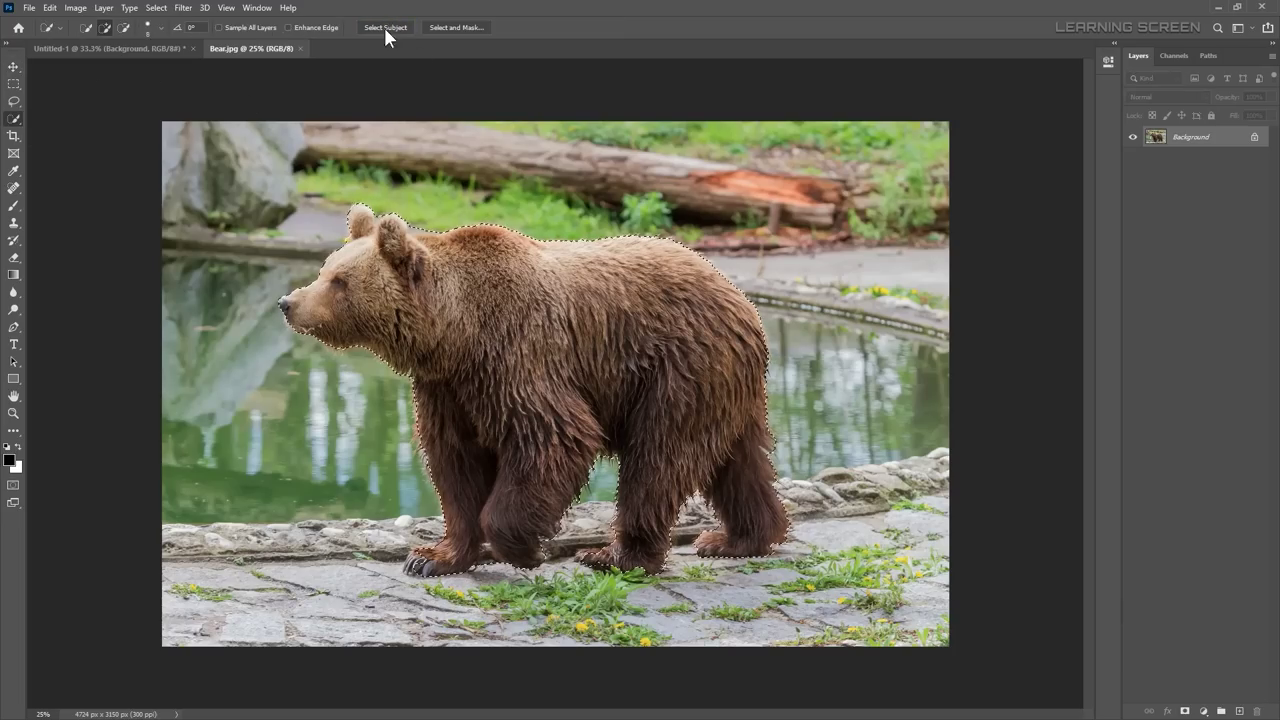
click(1185, 711)
click(1240, 710)
key(alt+BackSpace)
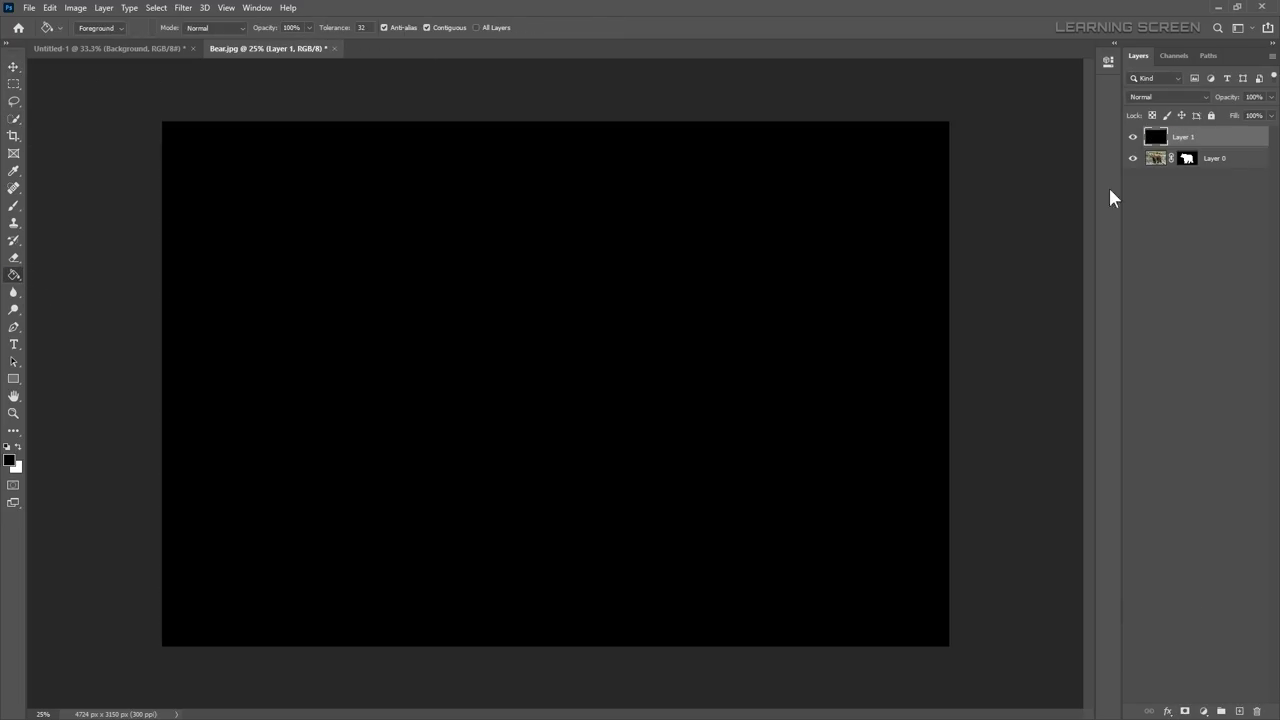
drag(1185, 137, 1185, 170)
Step: Refine the bear mask's fur edges in Select and Mask, viewing its rear outline
double_click(1187, 137)
click(1031, 217)
scroll(395, 215, up, 5)
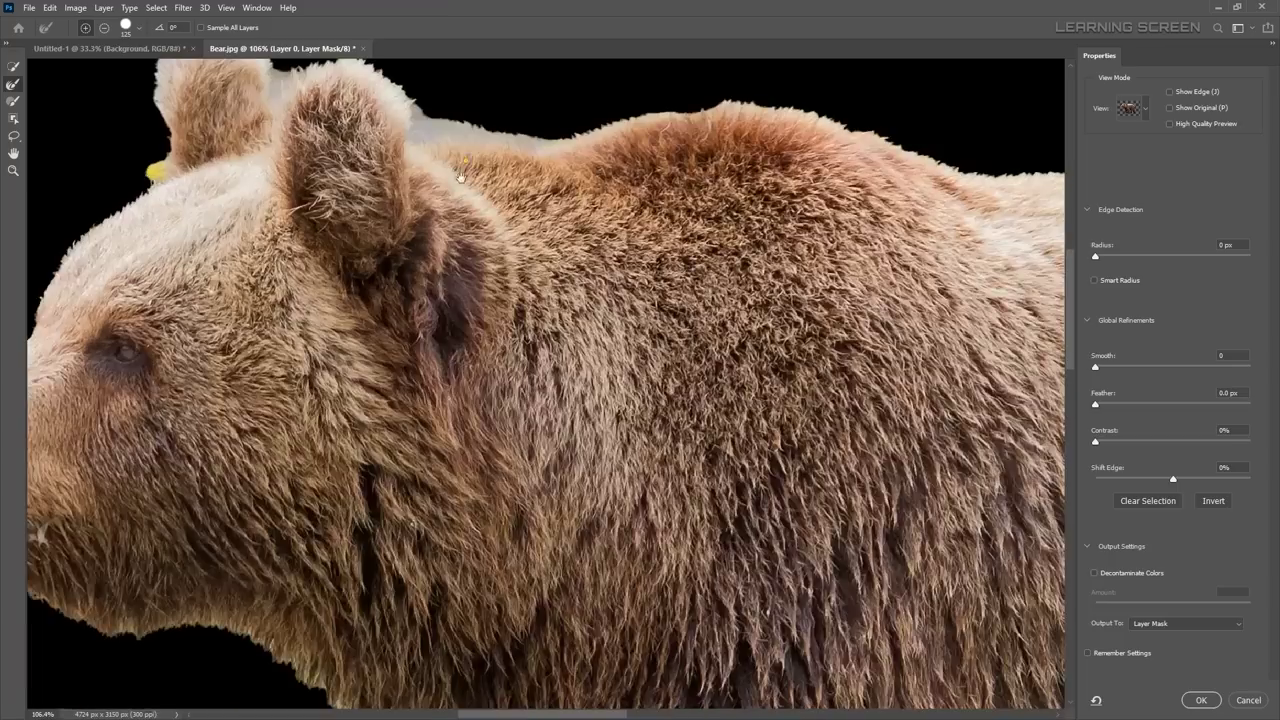
mouse_move(815, 368)
mouse_down()
mouse_move(642, 622)
mouse_move(285, 307)
mouse_move(717, 225)
mouse_move(713, 507)
mouse_up()
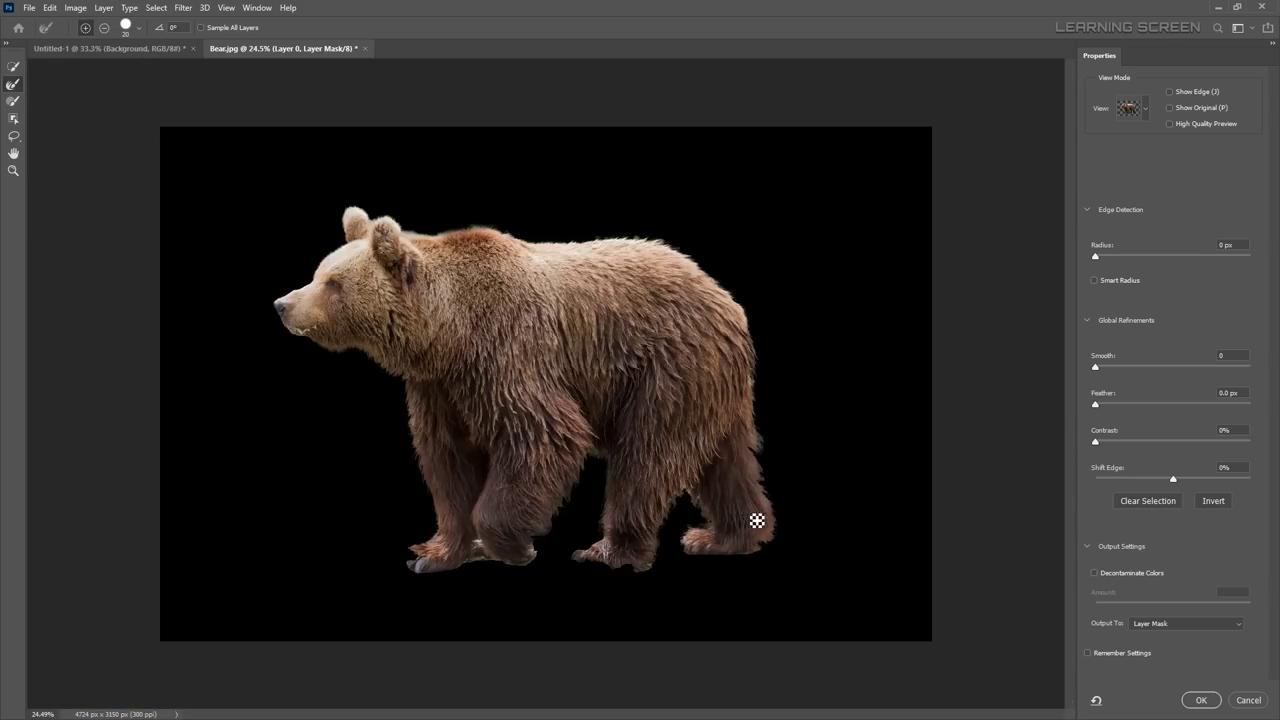
Step: Confirm the refined mask and paint away halos around the bear's ears, back and fur edges
click(1201, 700)
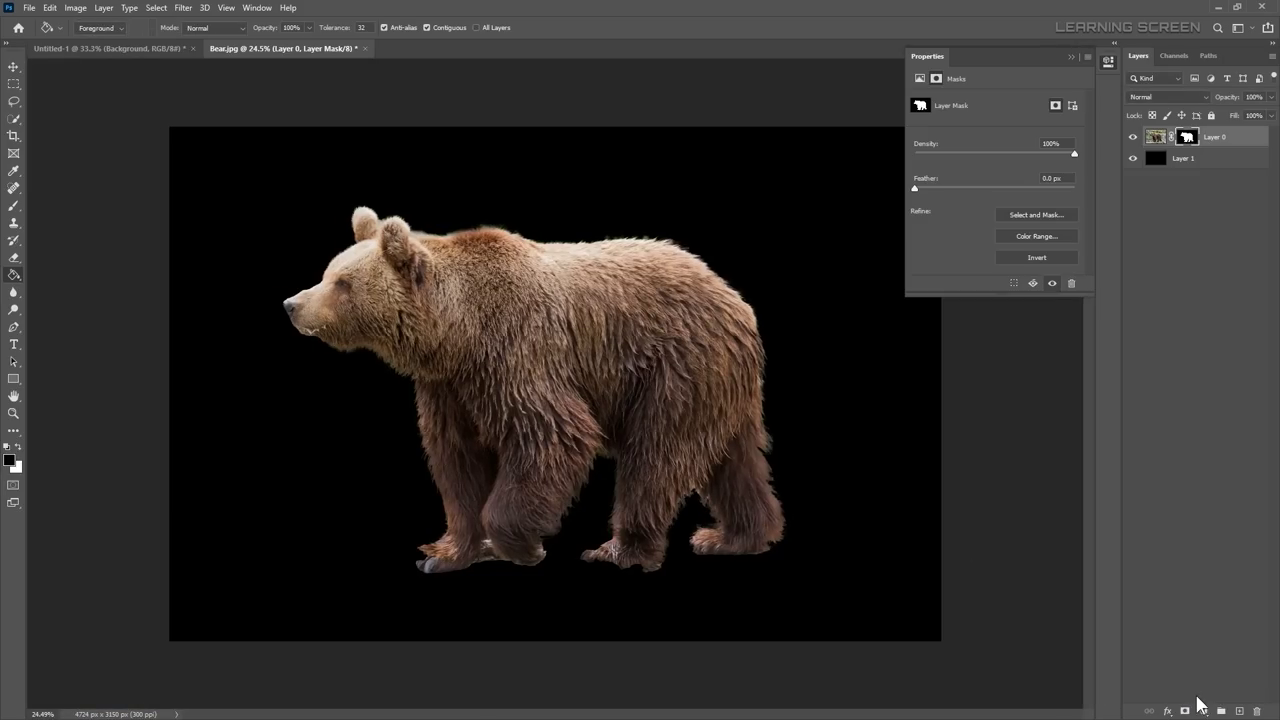
drag(270, 333, 231, 265)
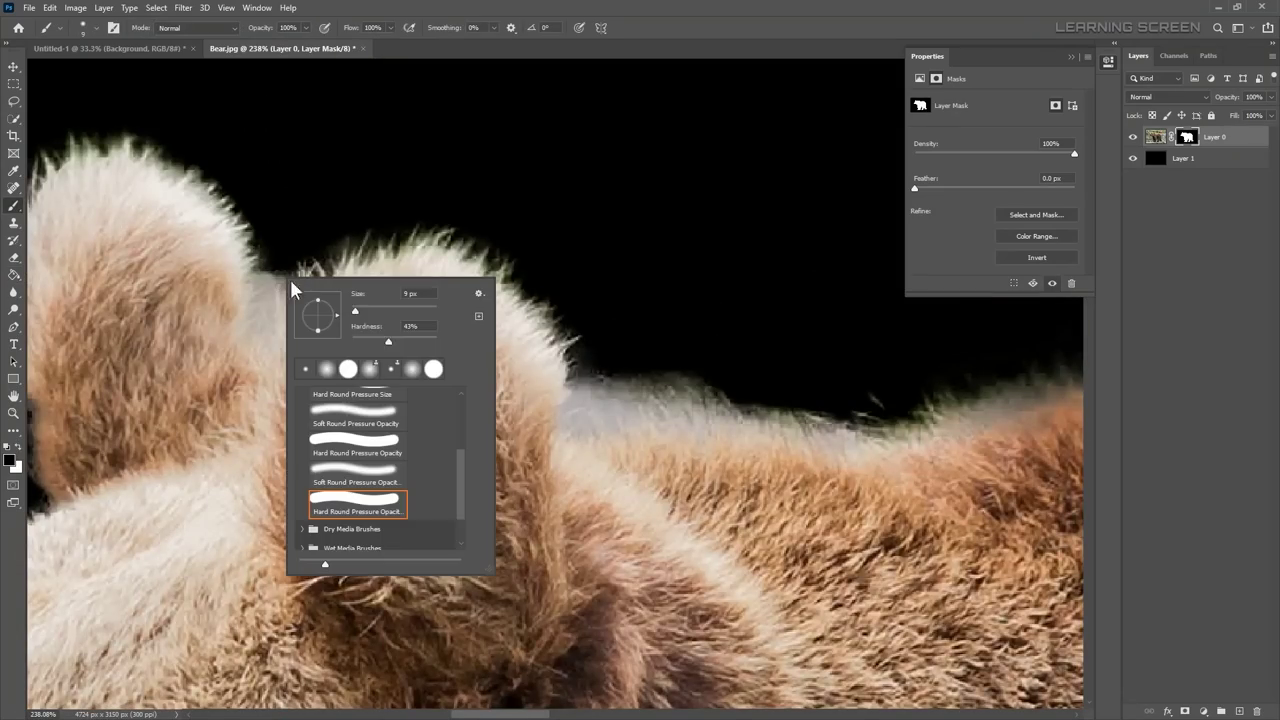
mouse_move(695, 263)
mouse_down()
mouse_move(234, 277)
mouse_move(494, 206)
mouse_move(503, 234)
mouse_move(360, 284)
mouse_move(276, 553)
mouse_move(697, 523)
mouse_move(129, 343)
mouse_move(309, 420)
mouse_move(663, 342)
mouse_move(500, 329)
mouse_move(329, 286)
mouse_move(323, 409)
mouse_move(131, 234)
mouse_move(289, 557)
mouse_up()
mouse_move(251, 694)
mouse_down()
mouse_move(343, 443)
mouse_move(267, 464)
mouse_move(614, 306)
mouse_move(526, 486)
mouse_move(481, 341)
mouse_up()
key(x)
mouse_move(146, 367)
mouse_down()
mouse_move(480, 103)
mouse_move(337, 157)
mouse_move(314, 243)
mouse_move(349, 259)
mouse_move(143, 195)
mouse_move(436, 330)
mouse_up()
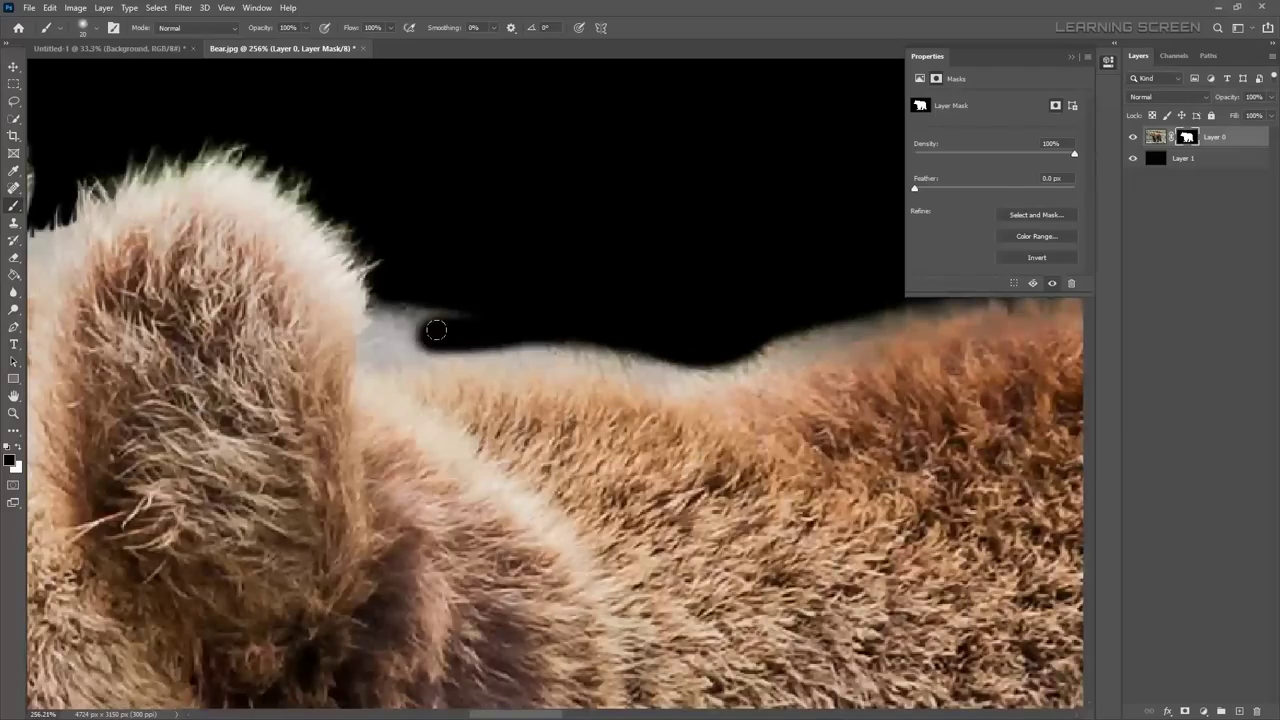
key(ctrl+0)
Step: Apply the layer mask permanently to the bear layer
right_click(1187, 137)
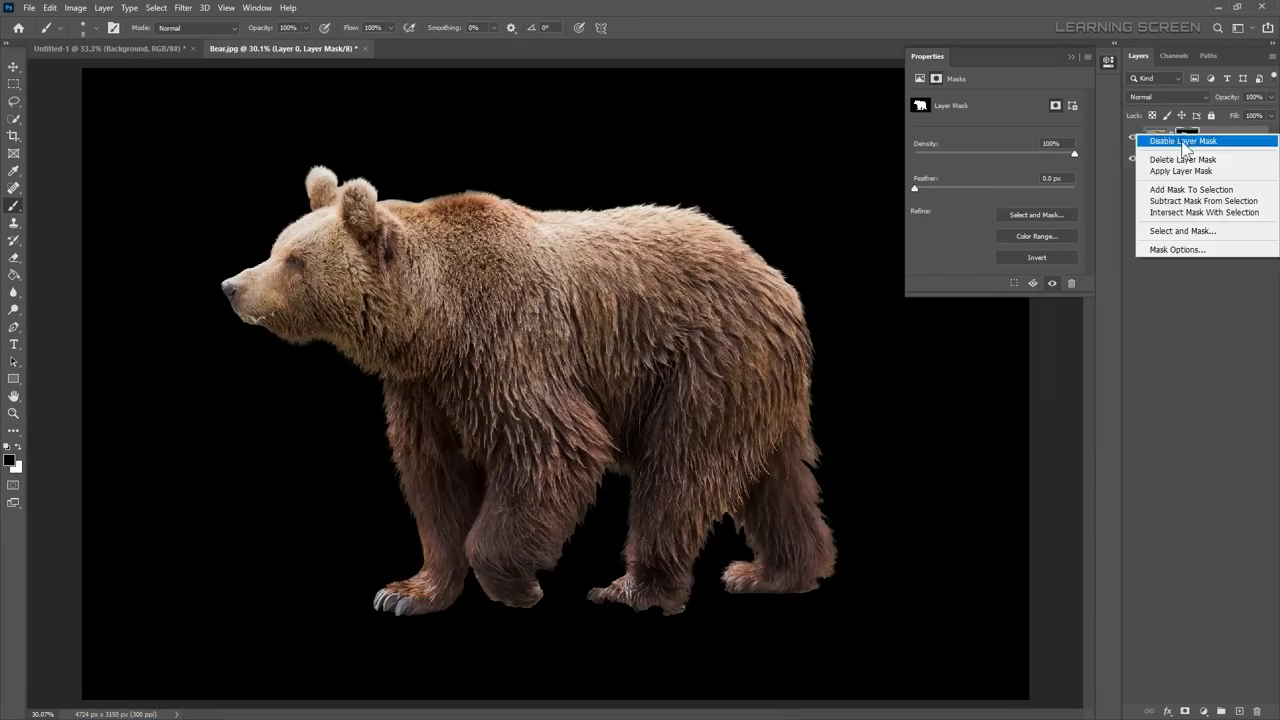
click(1190, 165)
scroll(291, 251, up, 5)
Step: Lasso the fur around the eye, warp it, erase its edges and merge it into the bear
key(l)
scroll(372, 270, up, 3)
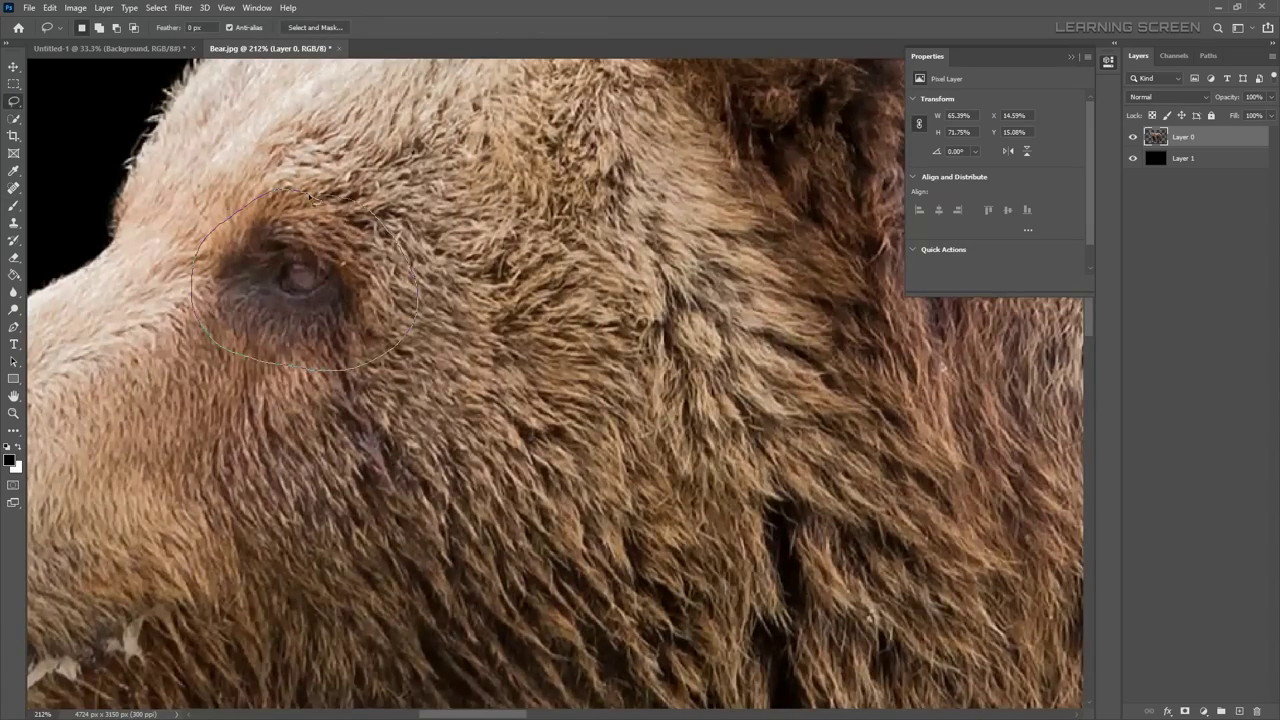
scroll(360, 255, down, 2)
drag(311, 196, 230, 232)
right_click(349, 208)
click(400, 297)
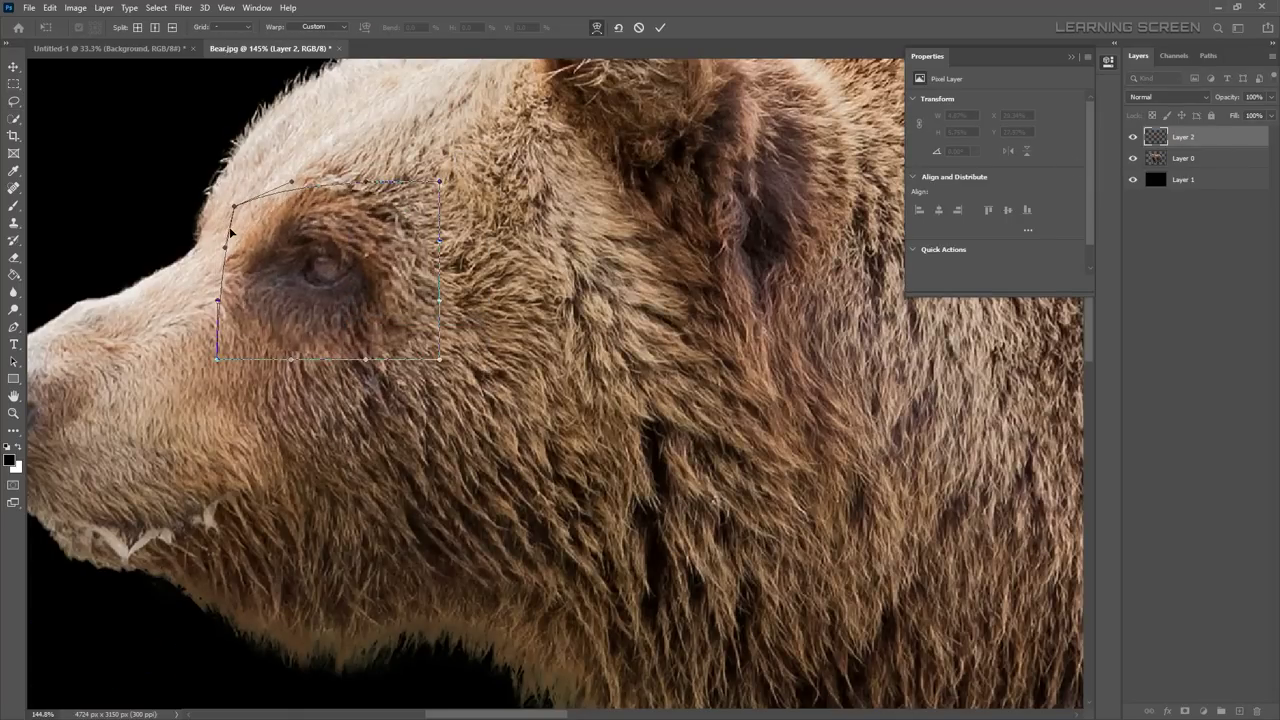
key(e)
right_click(364, 200)
key(Return)
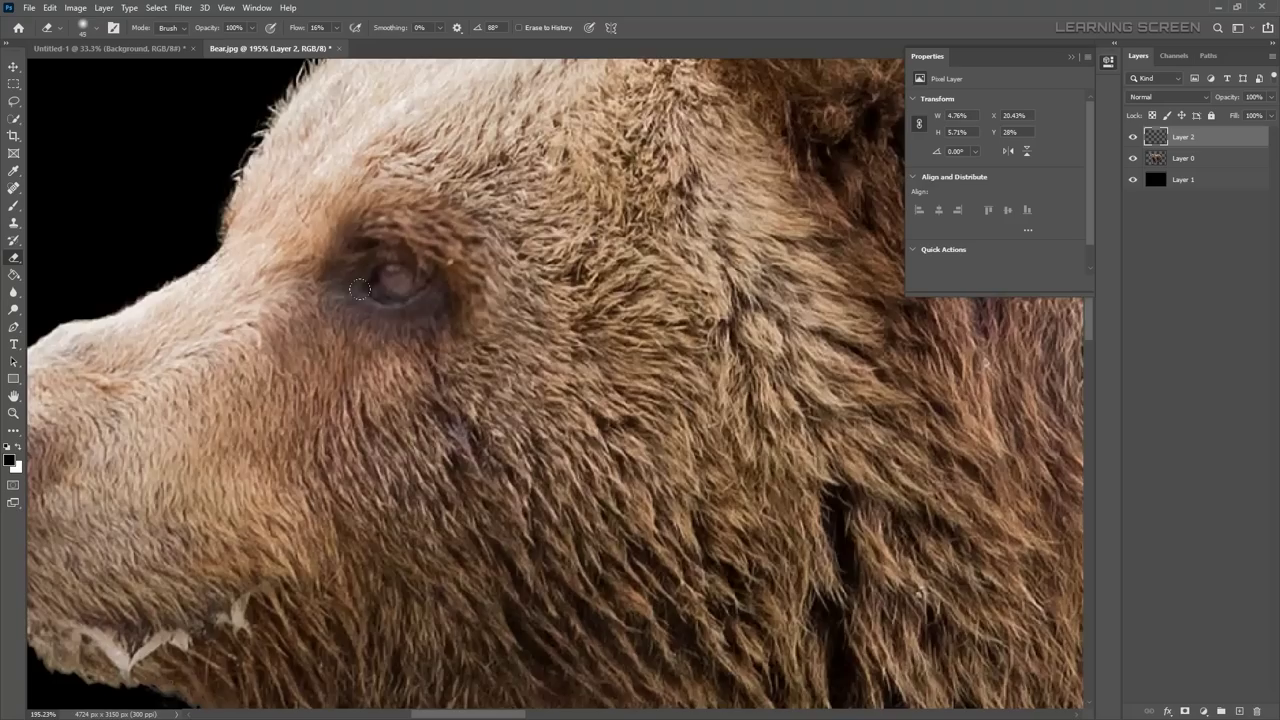
scroll(352, 386, down, 2)
right_click(1185, 137)
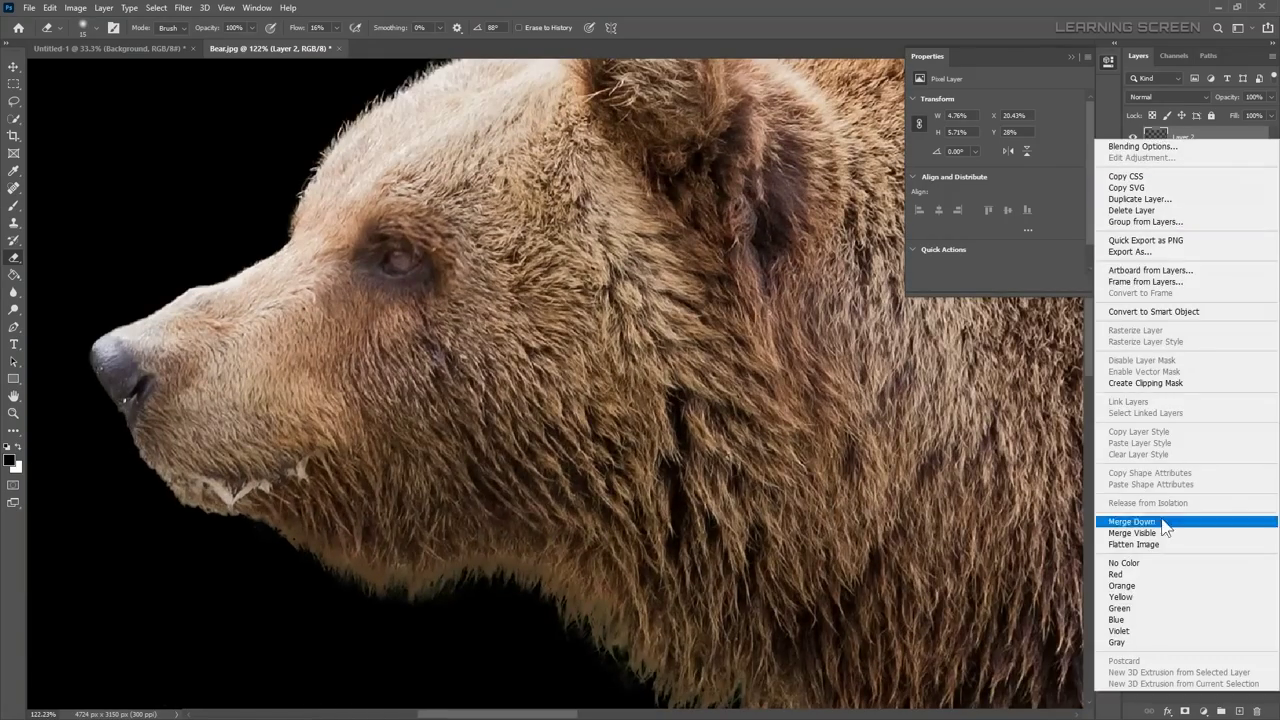
click(1140, 527)
scroll(275, 474, up, 3)
Step: Clone Stamp over the blemishes near the bear's jaw and outline
key(s)
scroll(275, 474, up, 2)
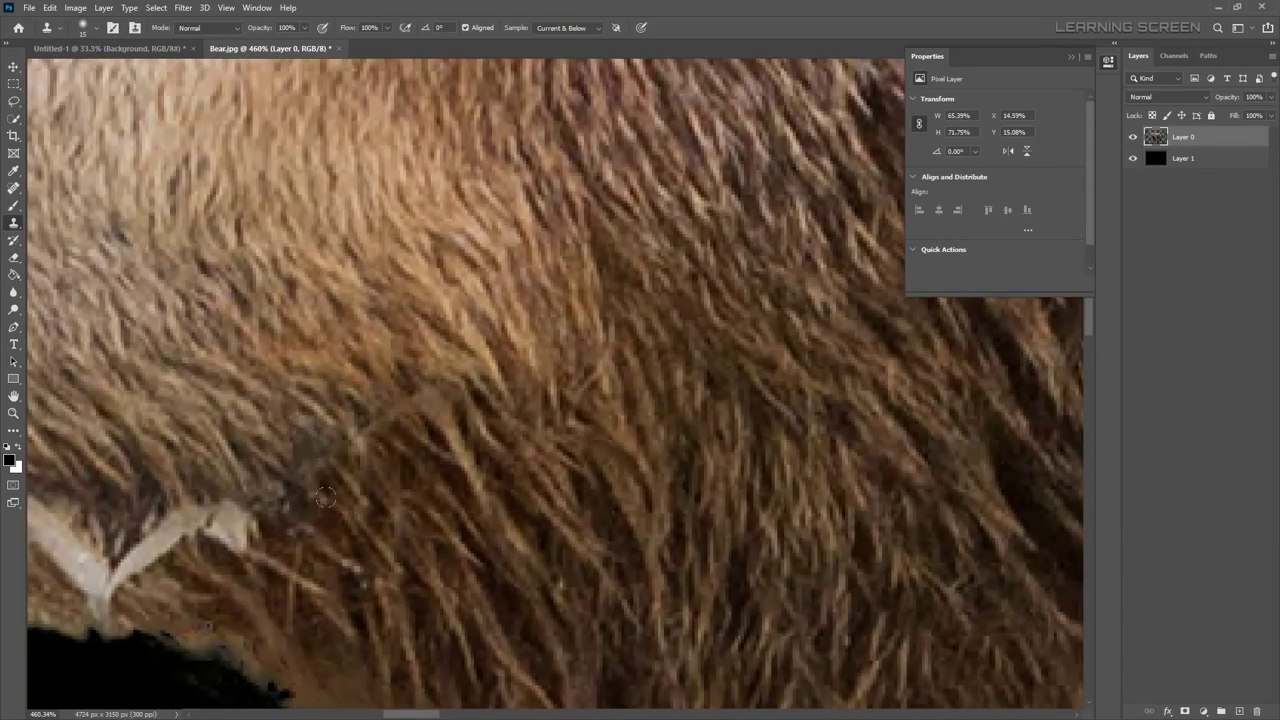
mouse_move(325, 497)
mouse_down()
mouse_move(389, 335)
mouse_move(345, 395)
mouse_up()
scroll(435, 440, down, 4)
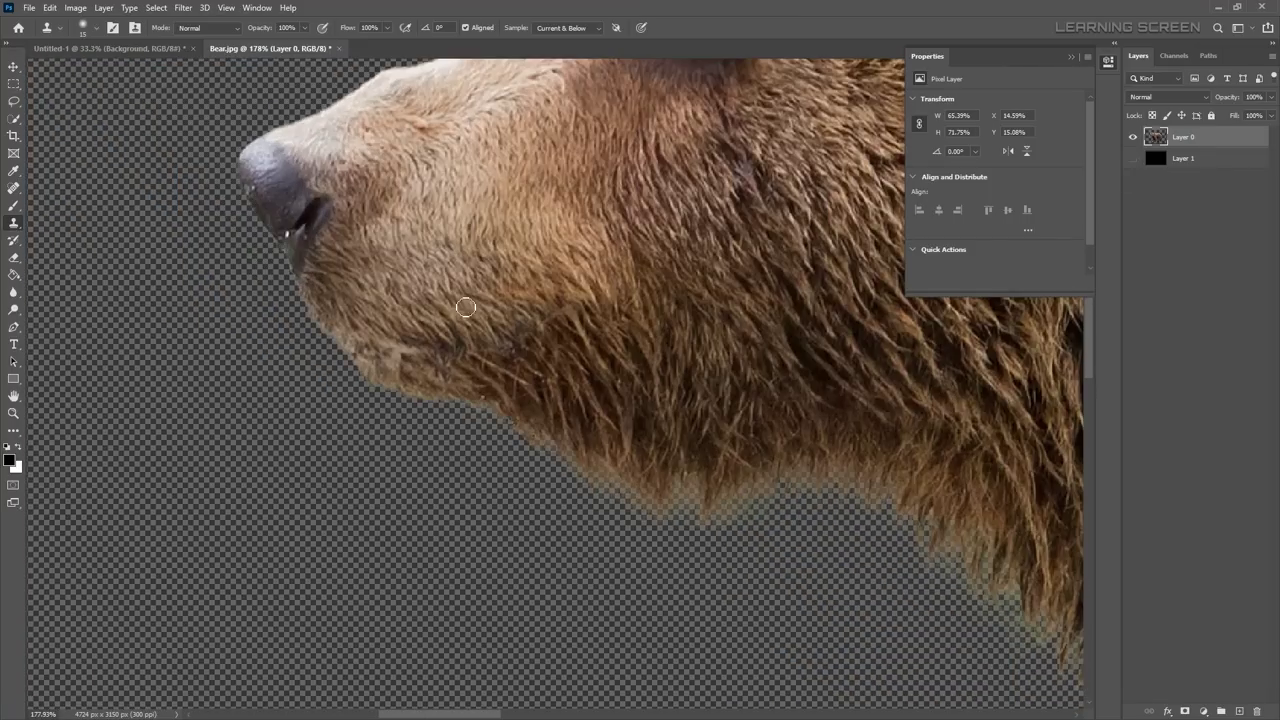
scroll(423, 337, down, 3)
scroll(297, 437, up, 2)
scroll(348, 443, down, 1)
scroll(348, 443, down, 1)
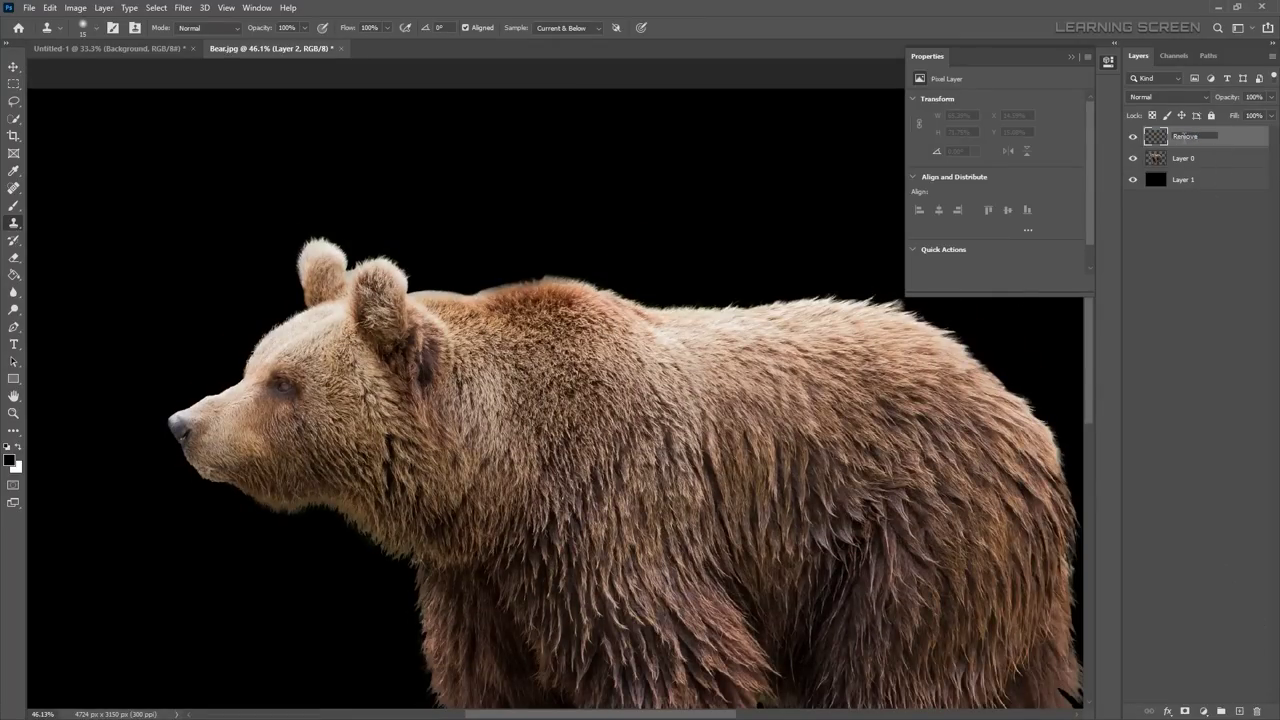
Step: Clip the Remove_Green layer to the bear layer below
scroll(370, 280, up, 5)
scroll(491, 563, down, 3)
scroll(480, 251, up, 2)
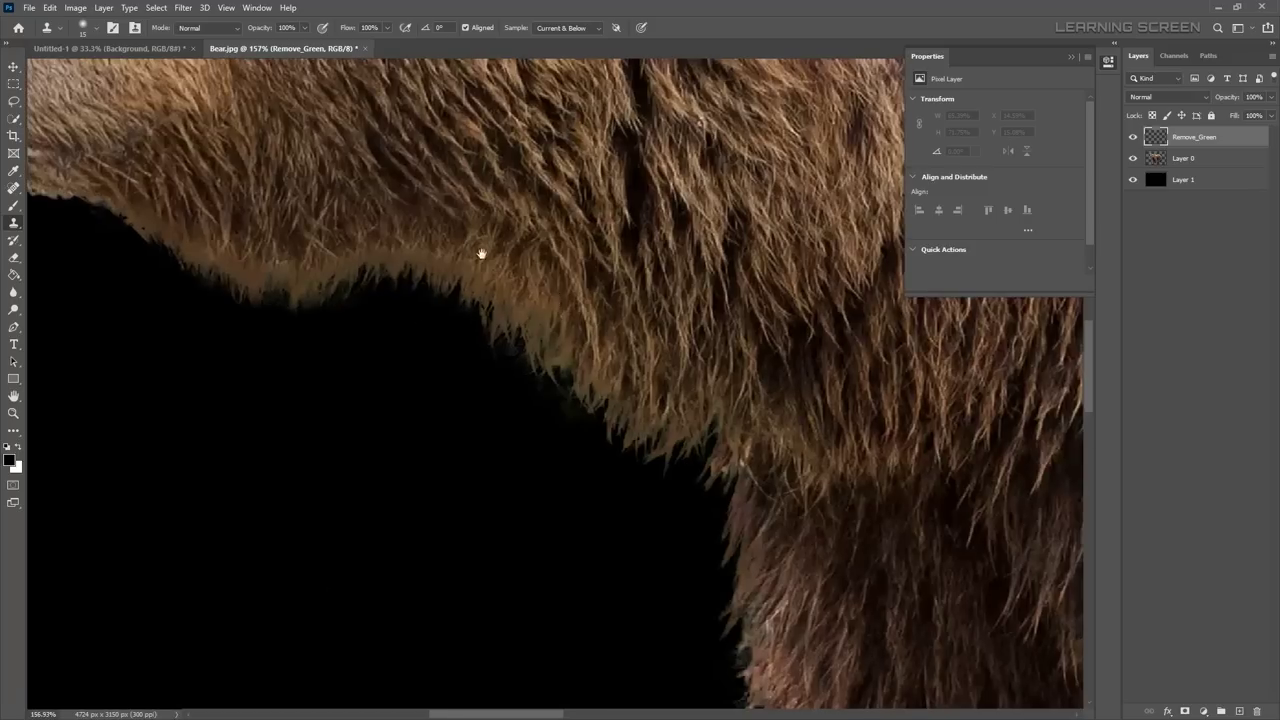
right_click(1173, 148)
click(1060, 386)
Step: Set up the Brush and set Remove_Green's blend mode to Color
key(b)
right_click(240, 282)
key(Escape)
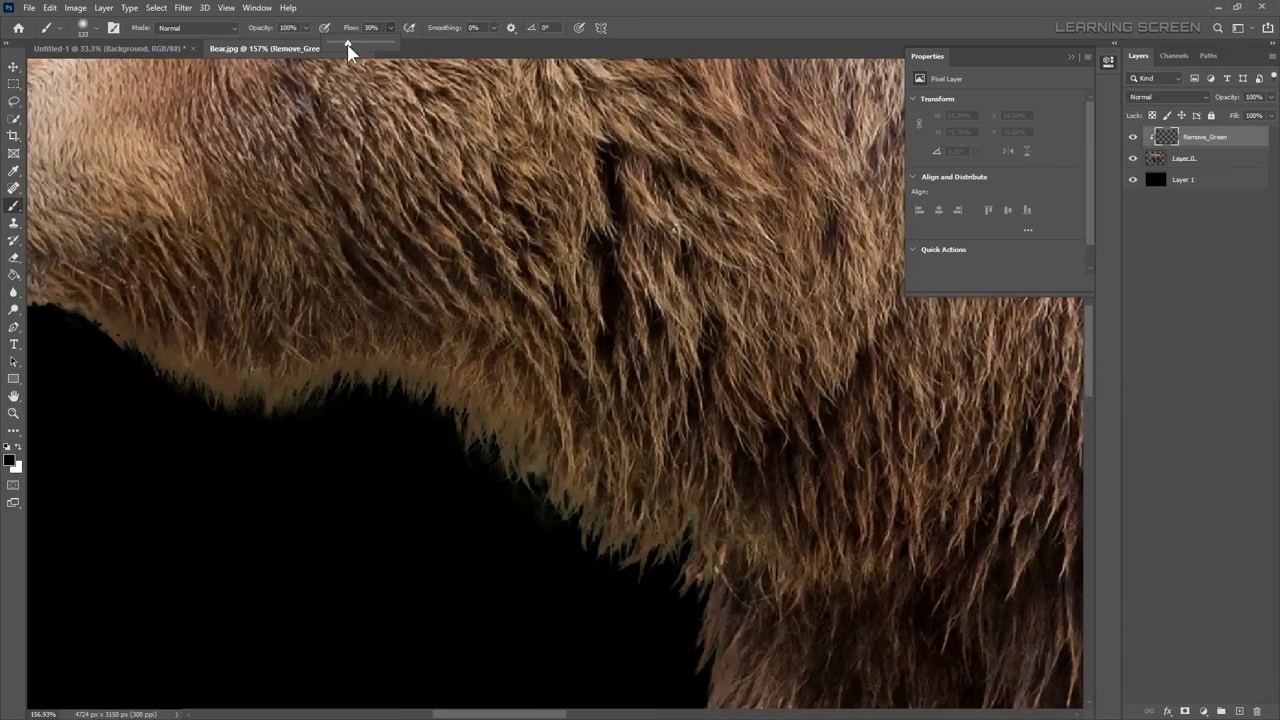
click(1168, 97)
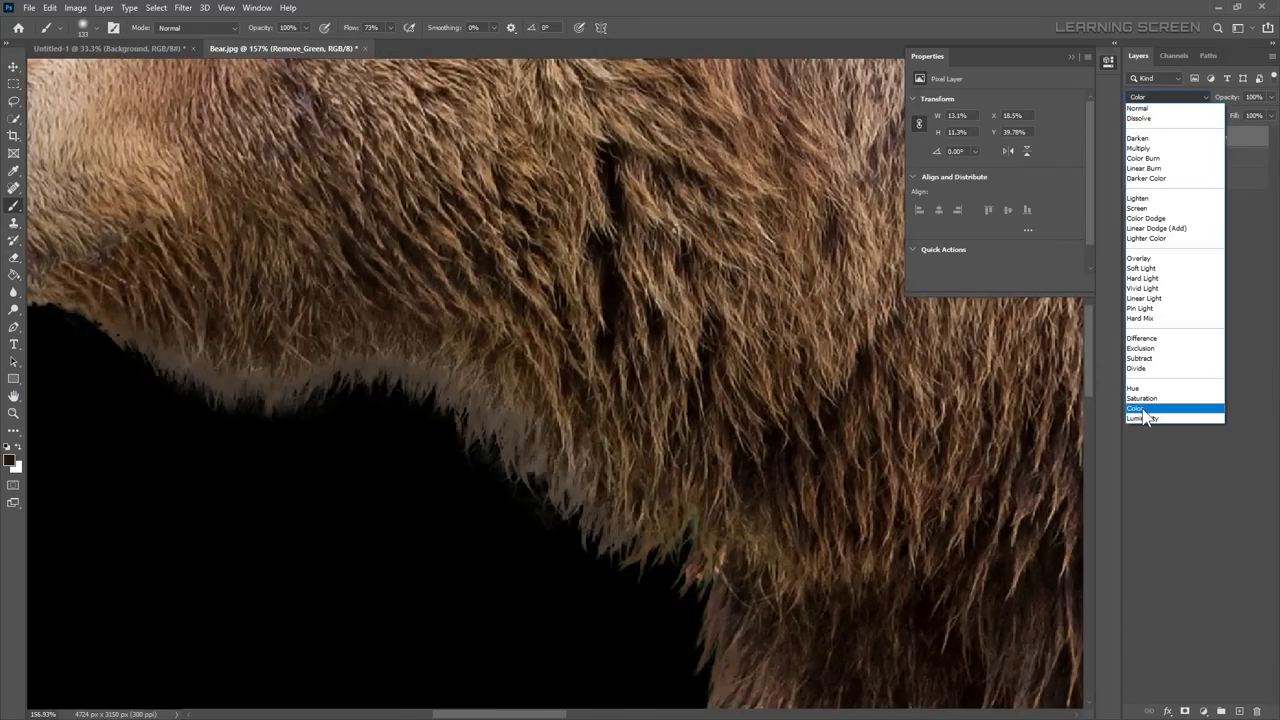
click(1150, 412)
Step: Paint a sampled brown fur colour over the green fringe on the bear
scroll(560, 518, down, 2)
key(ctrl+z)
scroll(401, 144, up, 3)
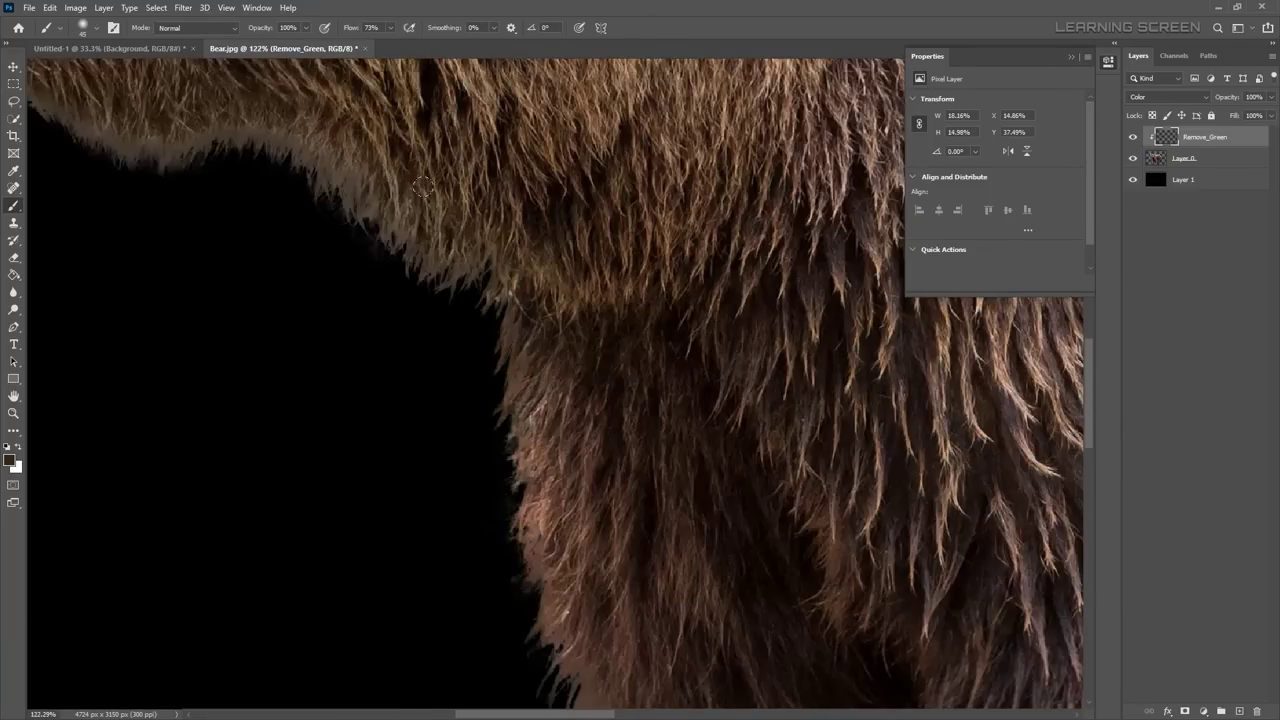
scroll(401, 144, up, 1)
scroll(340, 210, down, 2)
alt+click(314, 191)
scroll(537, 263, down, 2)
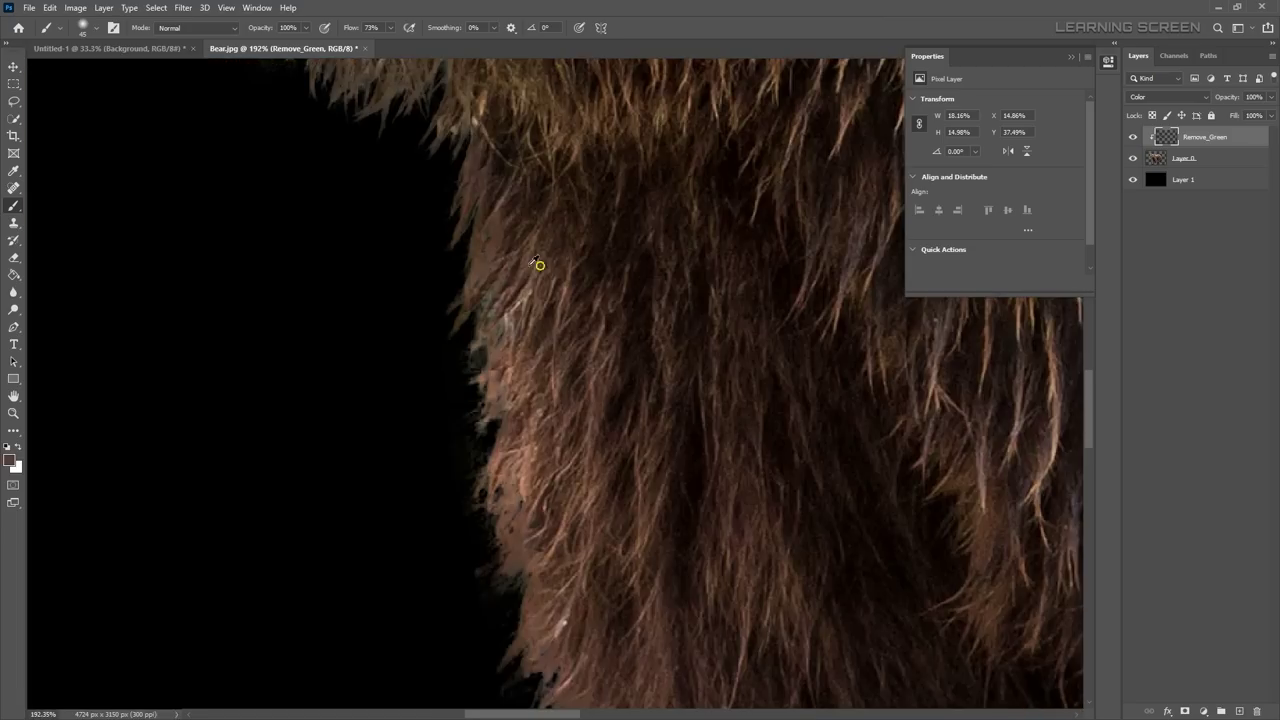
scroll(451, 378, down, 3)
scroll(437, 466, down, 3)
scroll(380, 234, down, 4)
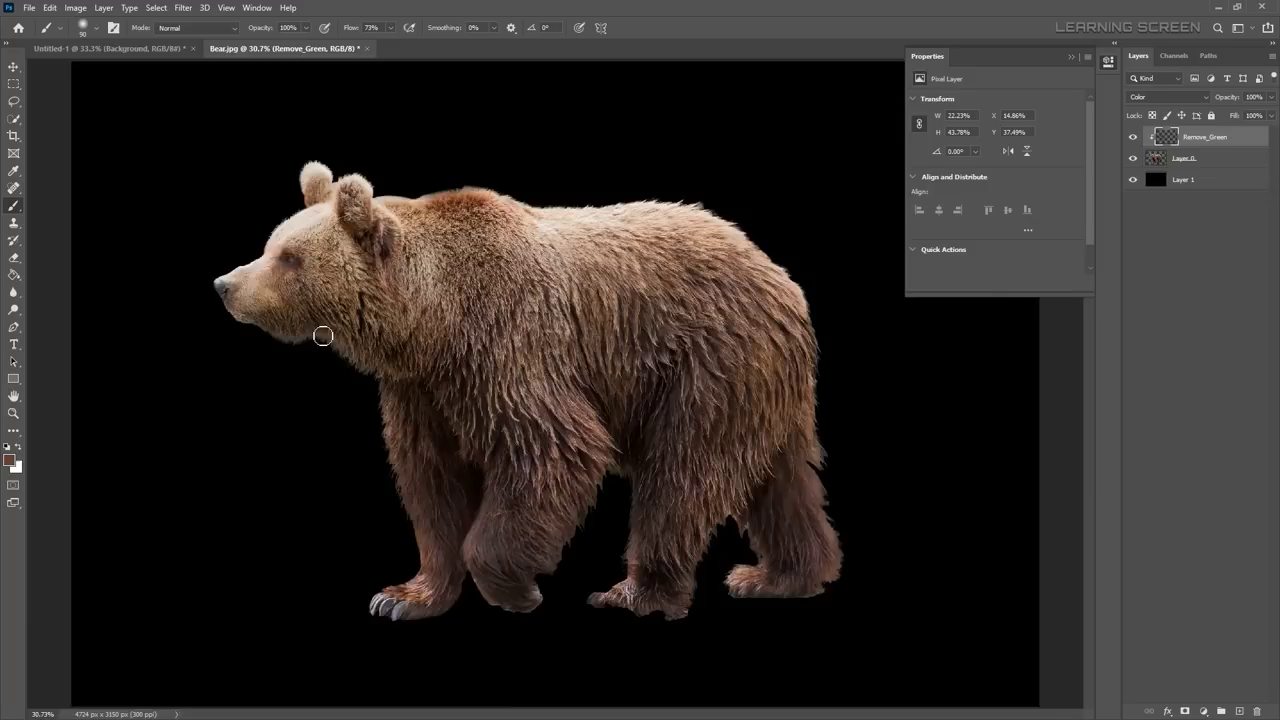
scroll(530, 490, up, 3)
scroll(300, 450, down, 5)
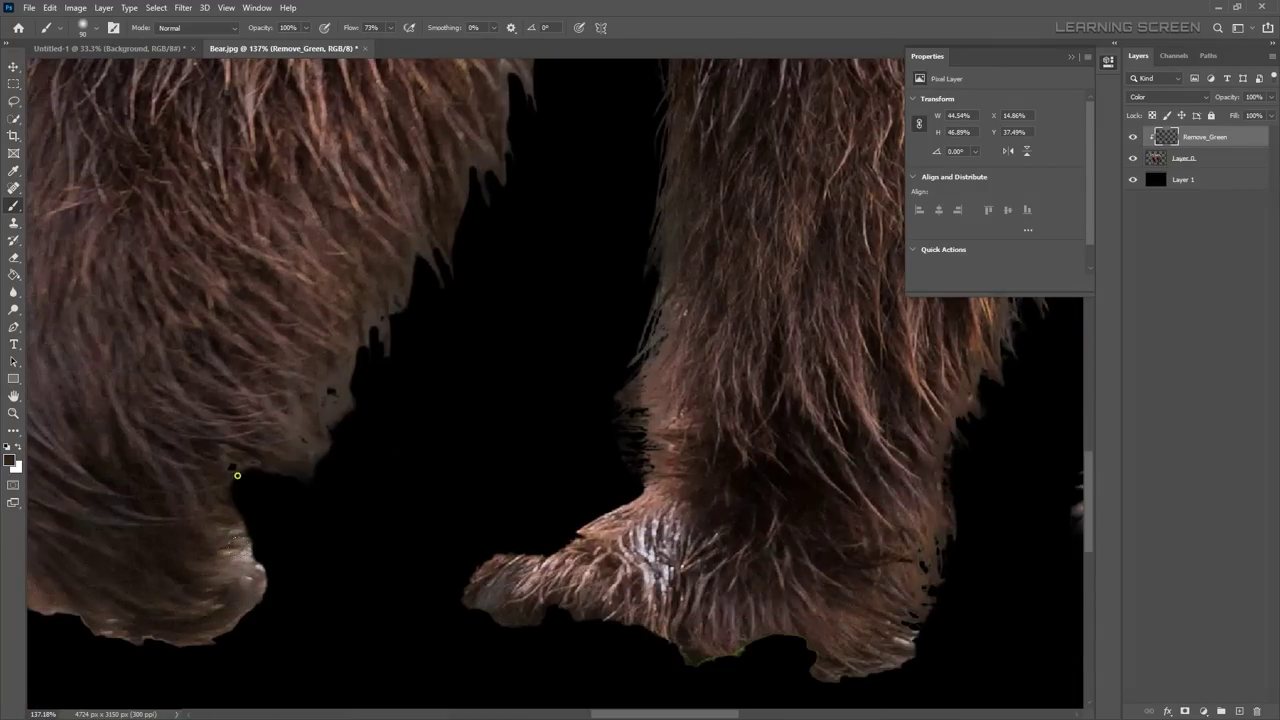
scroll(400, 350, right, 3)
scroll(765, 386, up, 3)
scroll(740, 386, up, 3)
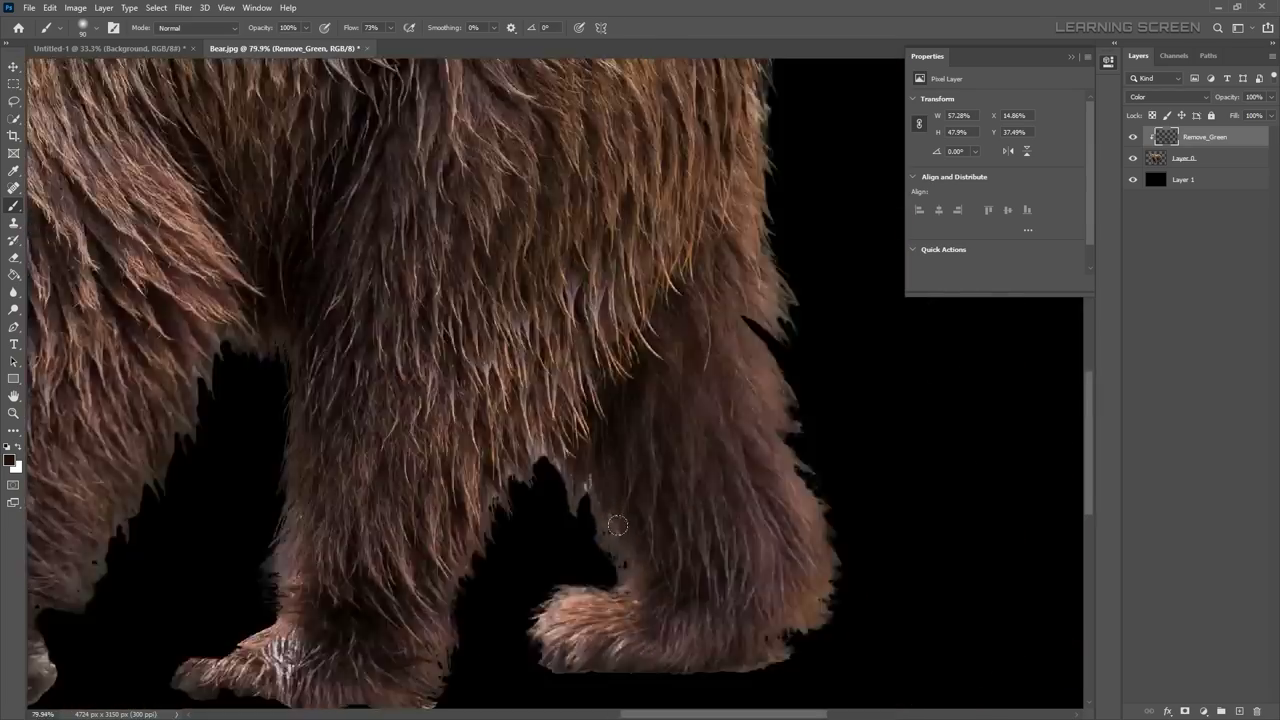
scroll(700, 385, up, 3)
scroll(674, 383, up, 2)
scroll(674, 383, down, 4)
scroll(400, 337, up, 5)
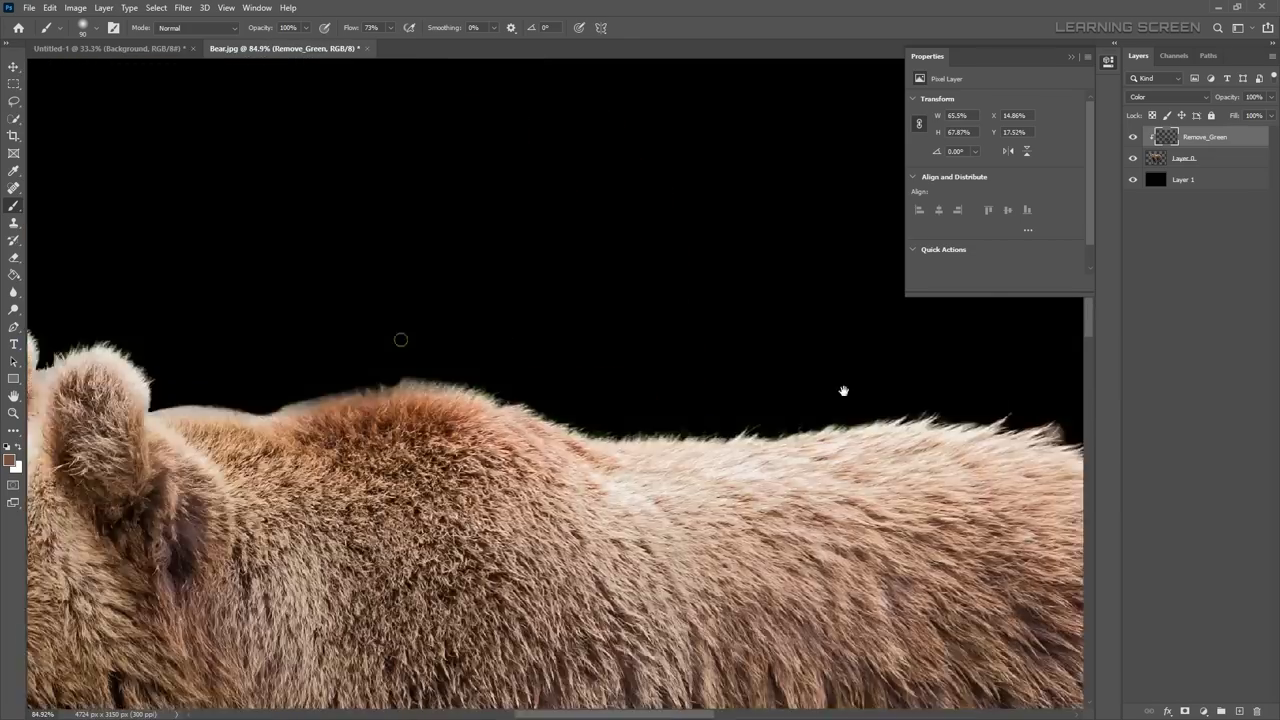
scroll(400, 366, up, 2)
scroll(420, 366, down, 1)
scroll(441, 367, down, 2)
scroll(237, 197, down, 3)
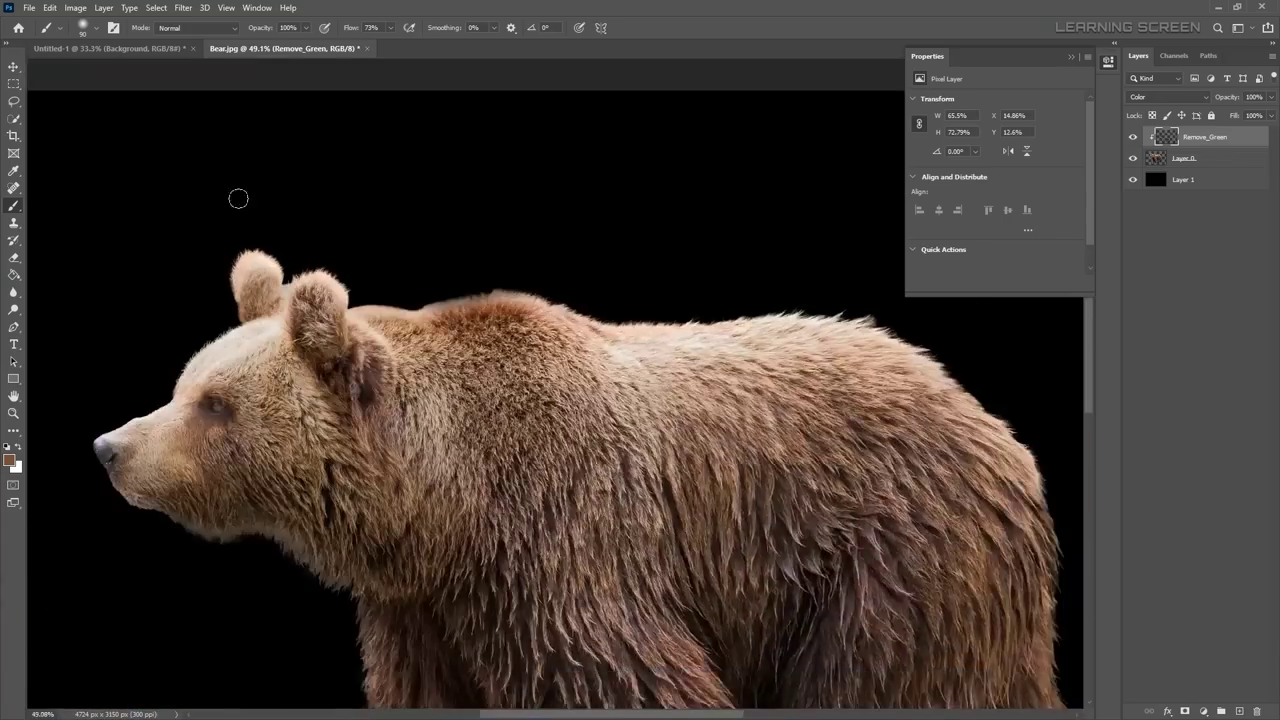
scroll(237, 197, up, 4)
scroll(237, 197, down, 4)
Step: Duplicate the bear layer as Layer 0 copy
right_click(1225, 137)
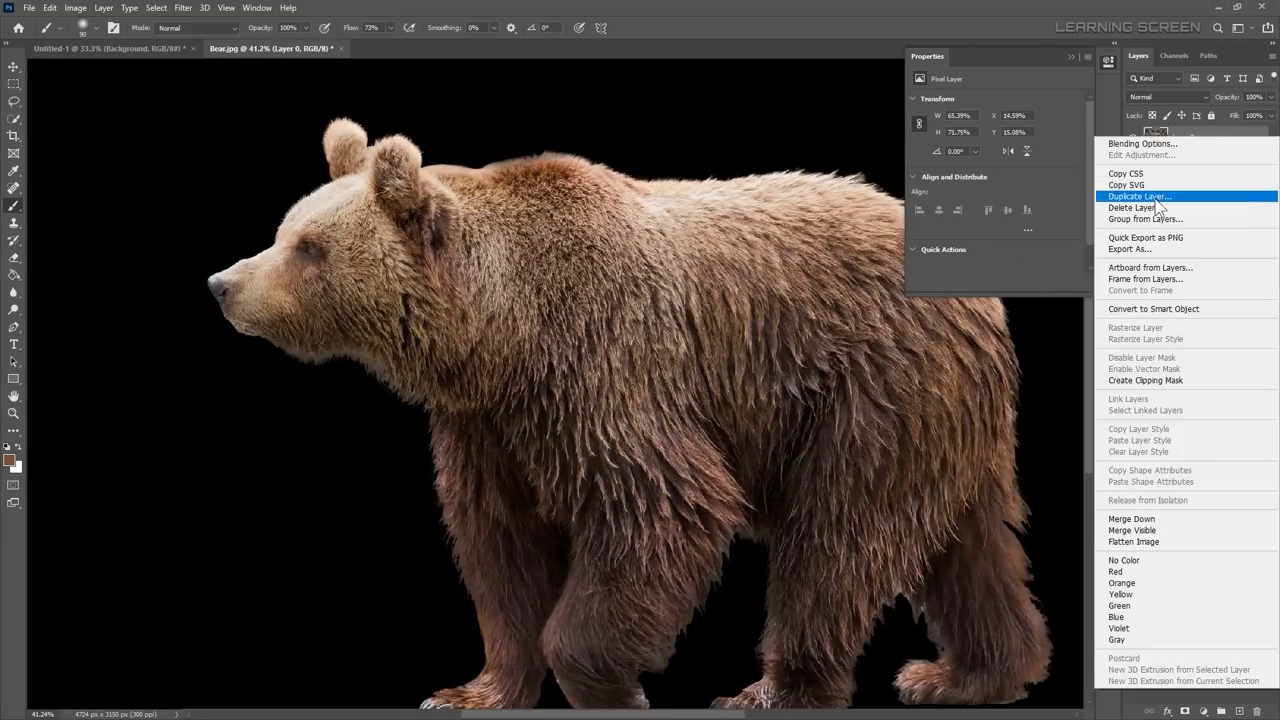
click(1130, 194)
scroll(233, 385, up, 2)
scroll(233, 385, up, 3)
Step: Raise the eraser flow to full and the Smudge strength slightly around the chin and eye fur
scroll(137, 220, up, 5)
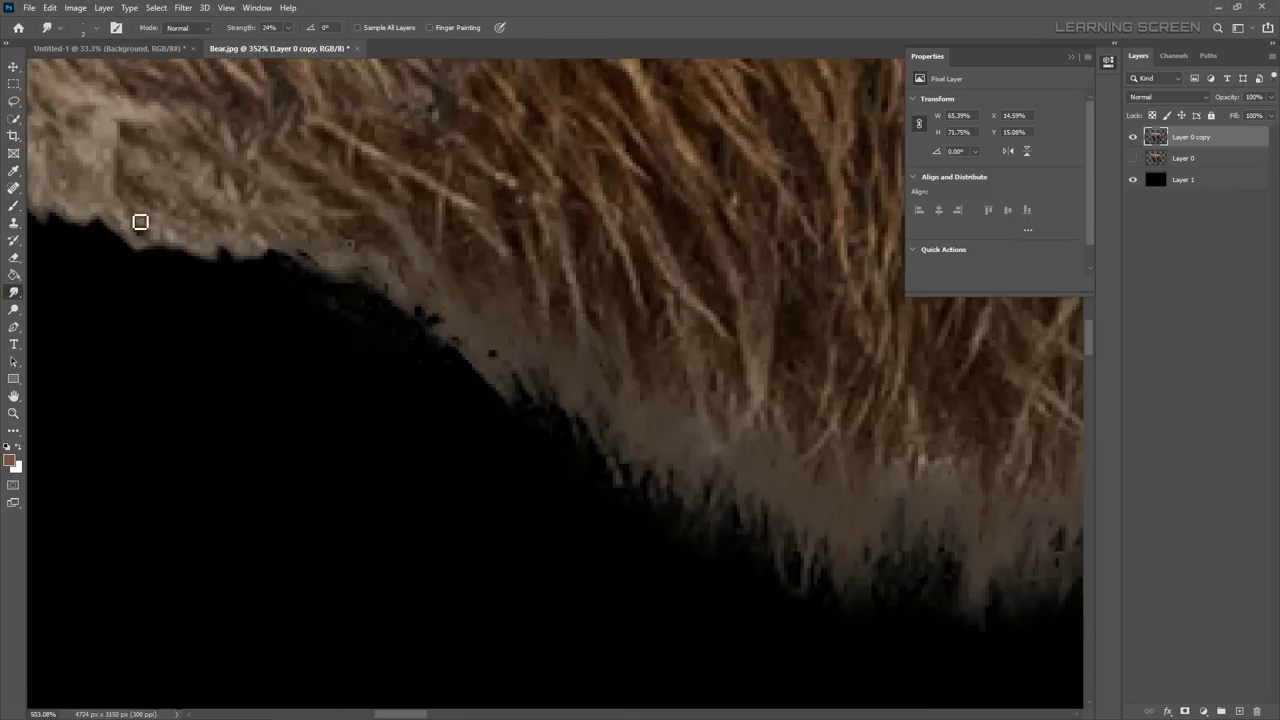
scroll(326, 283, up, 1)
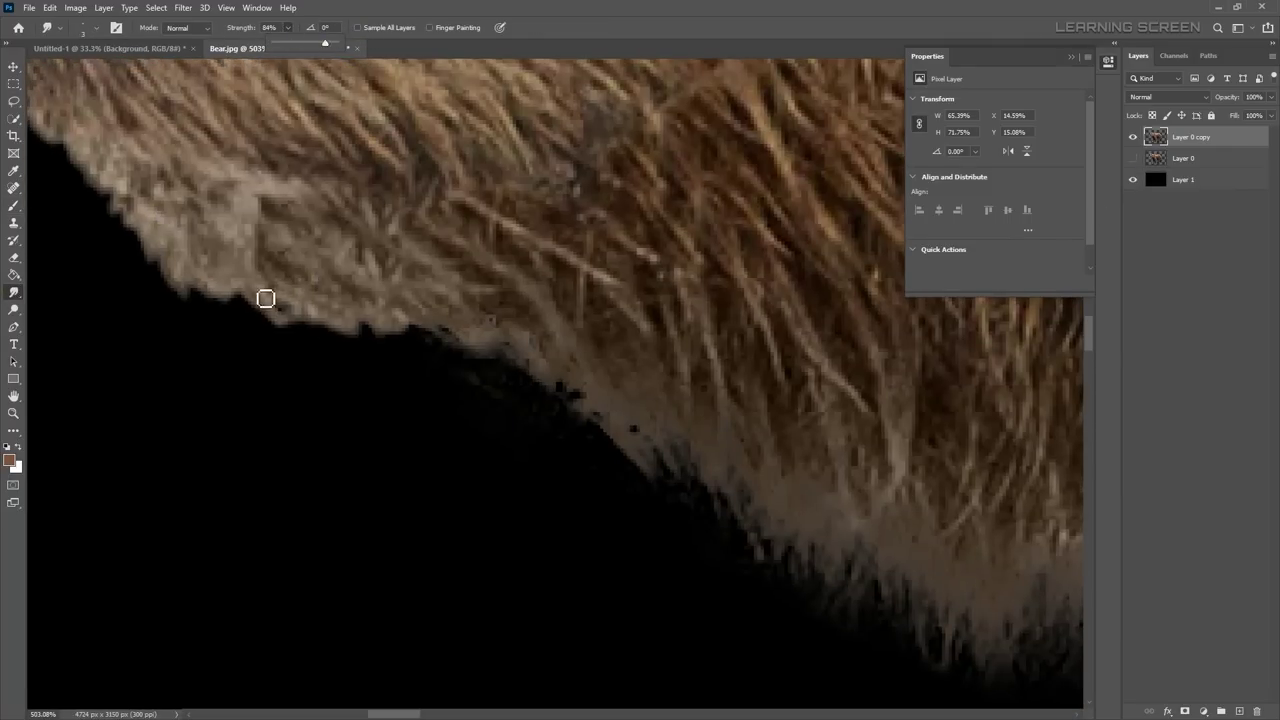
scroll(283, 308, up, 1)
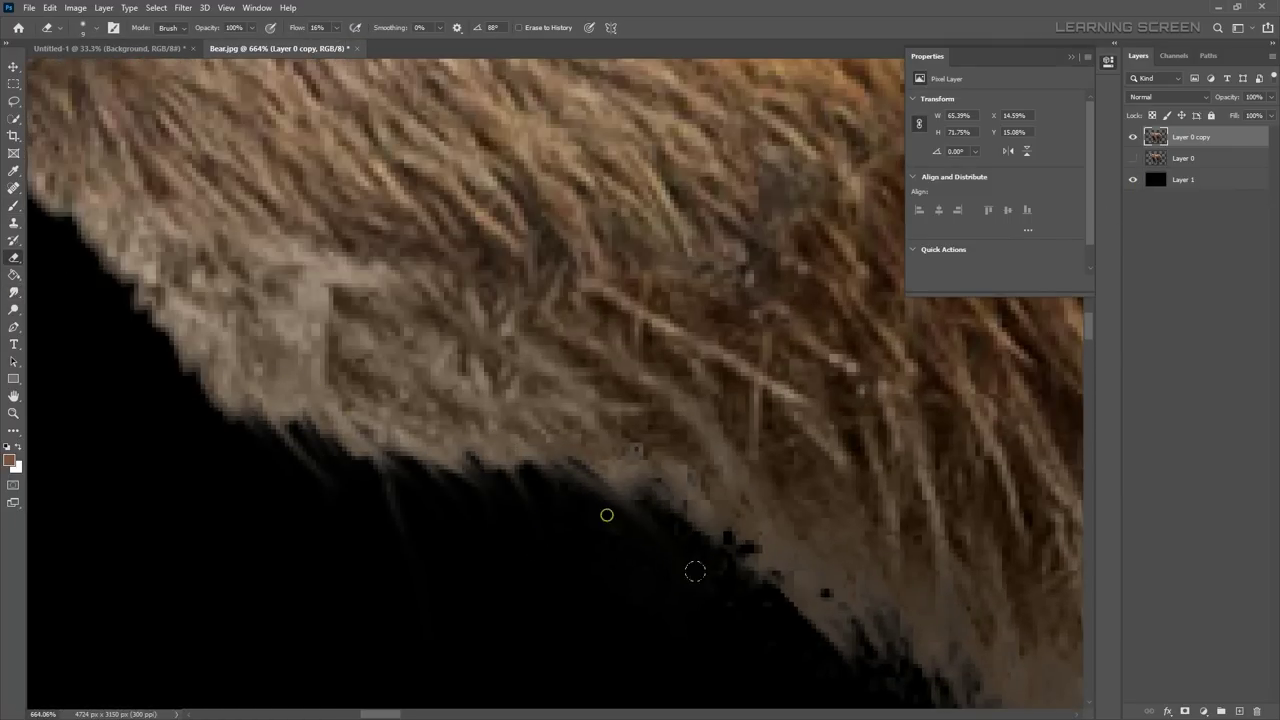
drag(345, 52, 393, 45)
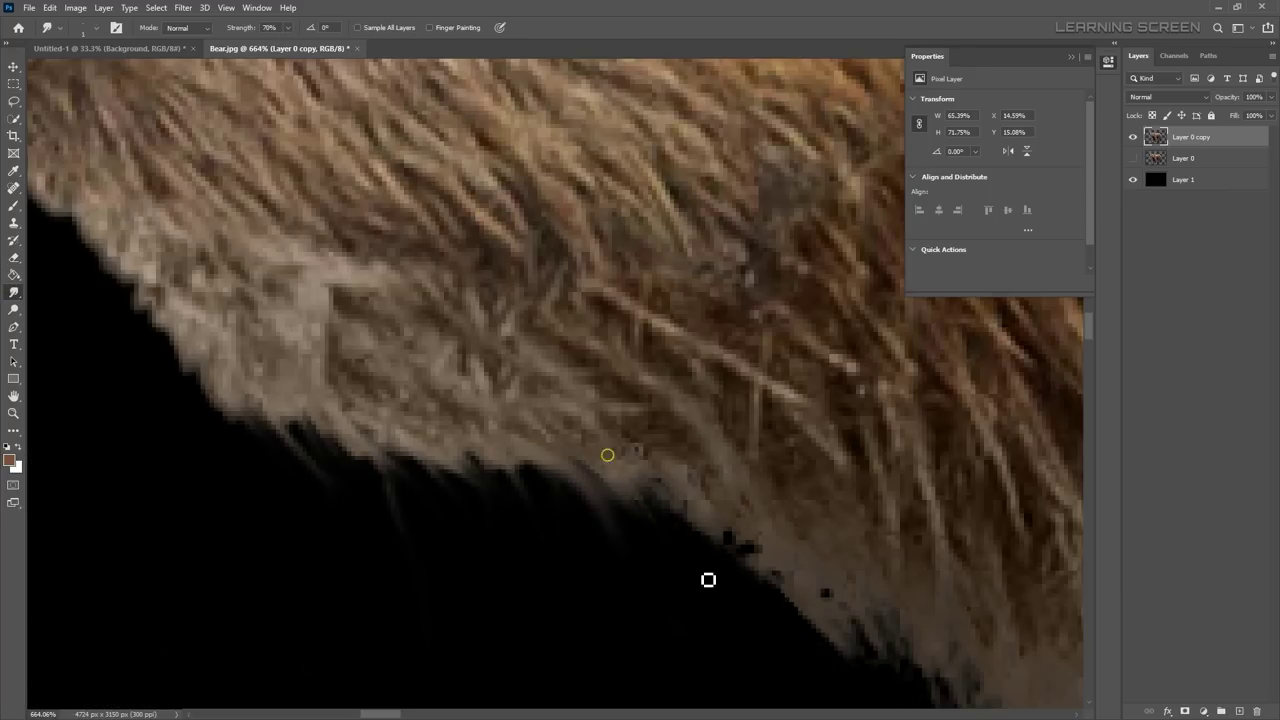
drag(799, 566, 603, 505)
drag(719, 646, 609, 591)
drag(288, 27, 300, 48)
scroll(418, 515, down, 5)
scroll(146, 400, up, 3)
scroll(338, 457, up, 2)
drag(248, 326, 372, 446)
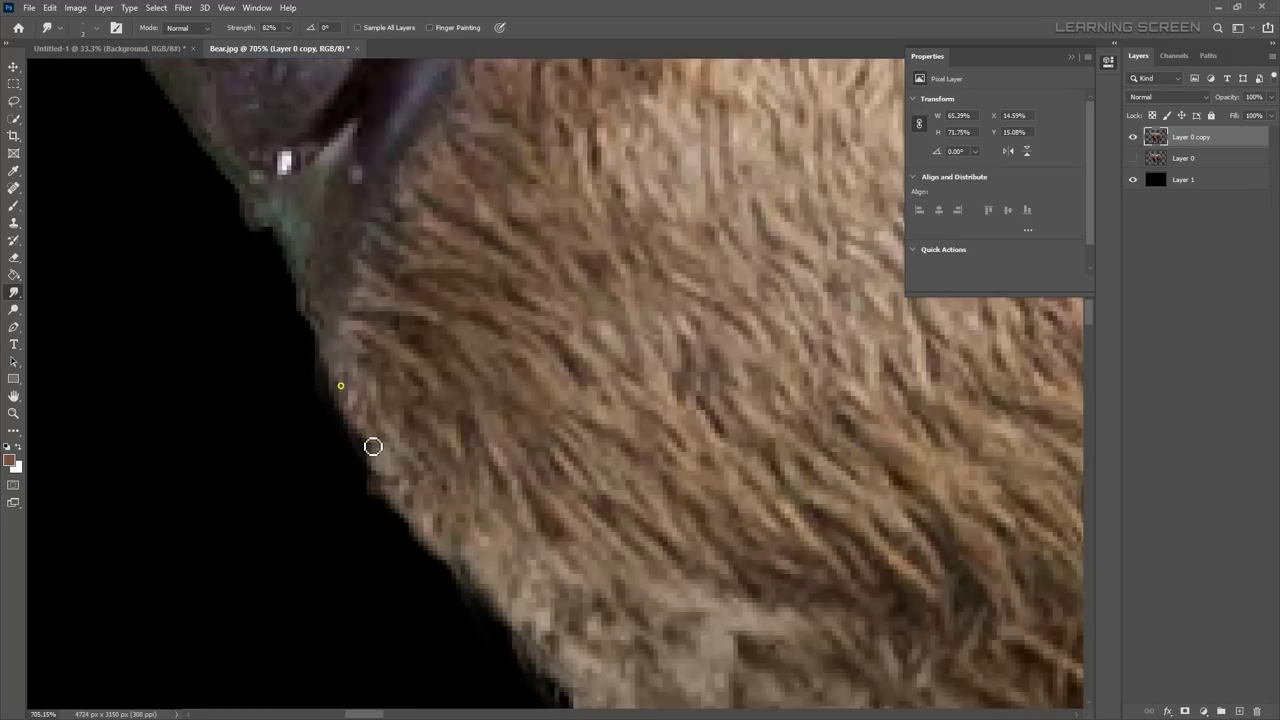
Step: Smudge fine fur strands out along the bear's neck and body edges
scroll(366, 407, down, 3)
scroll(423, 486, up, 2)
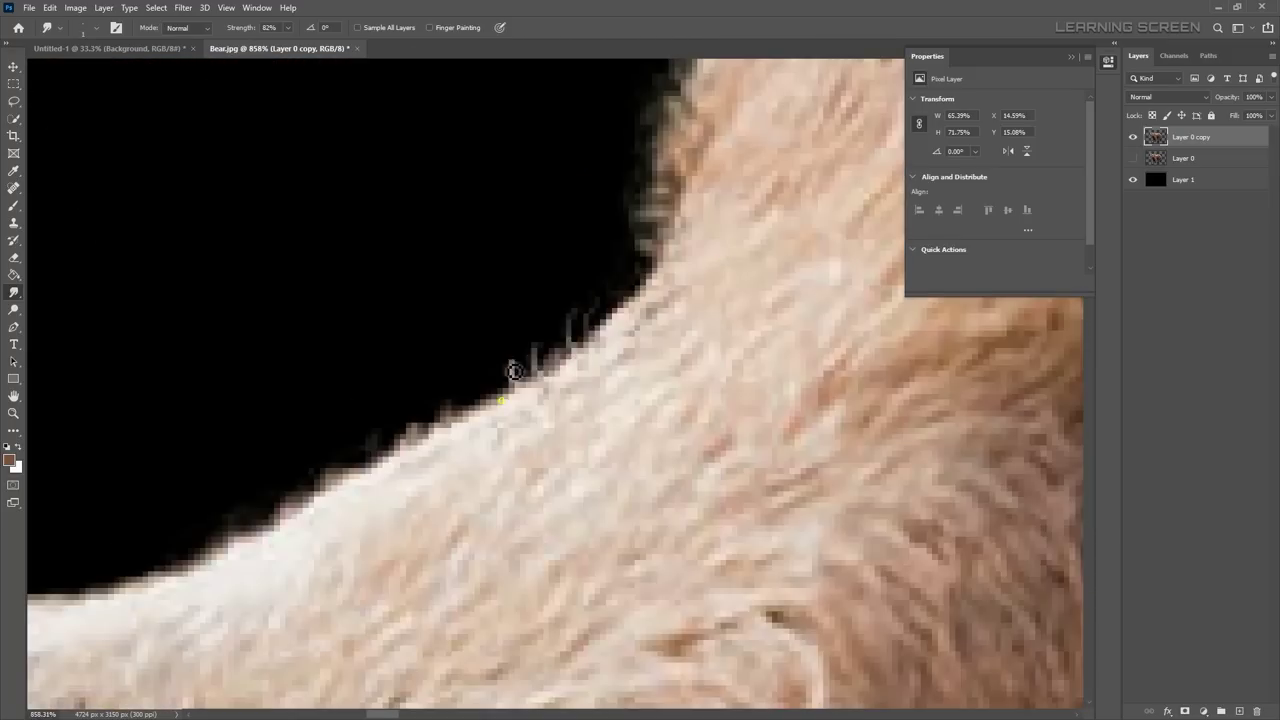
drag(423, 486, 160, 543)
scroll(313, 425, up, 1)
scroll(313, 425, down, 2)
mouse_move(457, 309)
mouse_down()
mouse_move(329, 457)
mouse_move(411, 140)
mouse_up()
scroll(327, 150, up, 1)
scroll(327, 150, down, 2)
scroll(734, 421, up, 2)
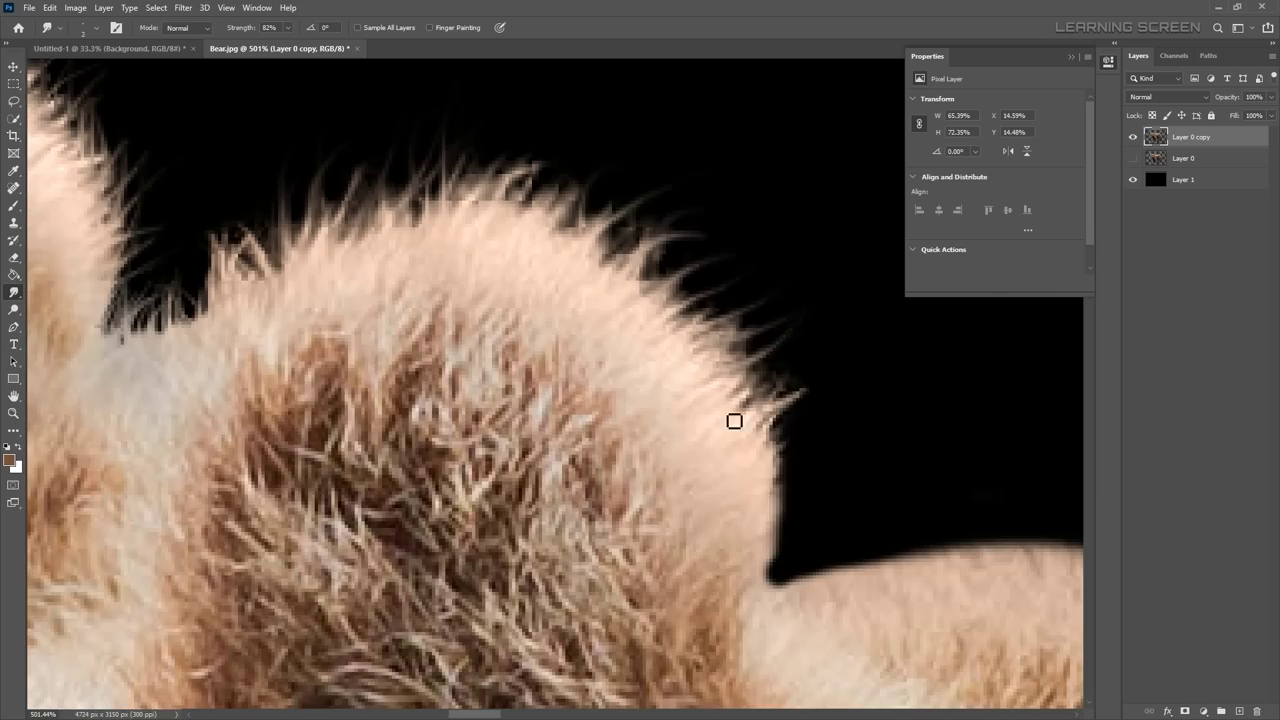
scroll(801, 568, down, 3)
scroll(863, 409, up, 2)
scroll(723, 417, down, 2)
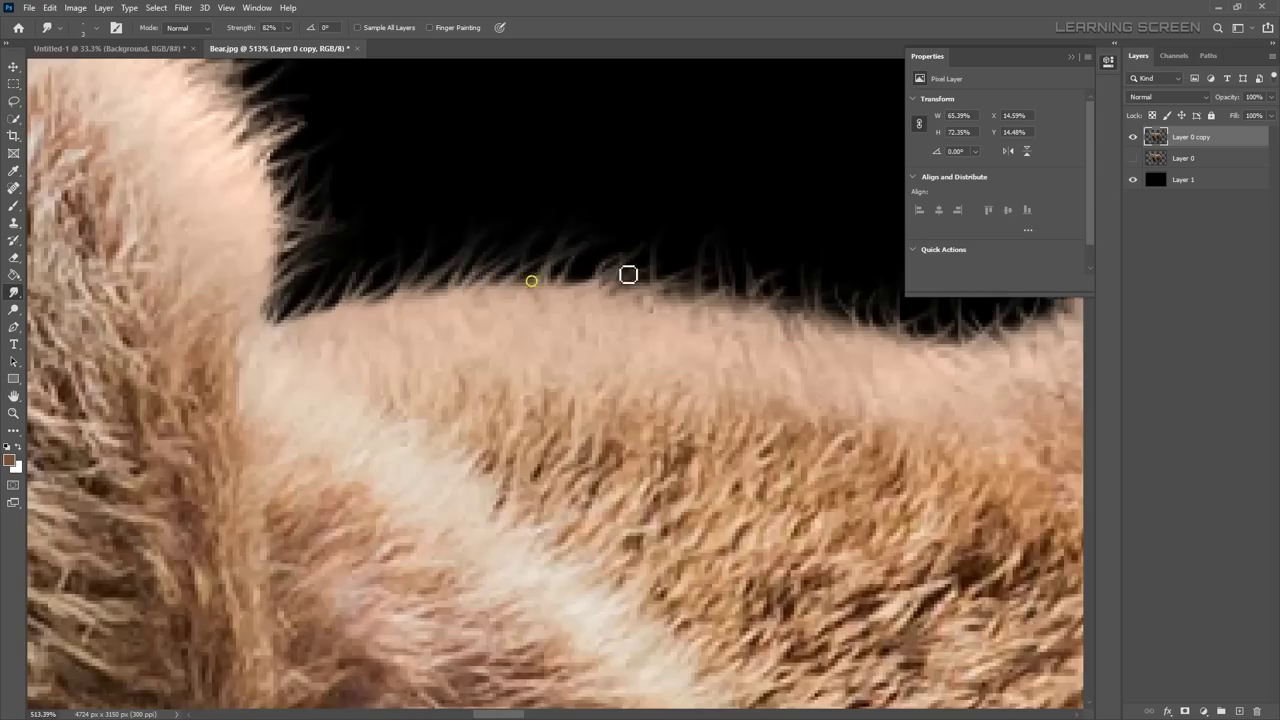
scroll(526, 291, down, 2)
scroll(294, 414, up, 1)
scroll(757, 440, down, 2)
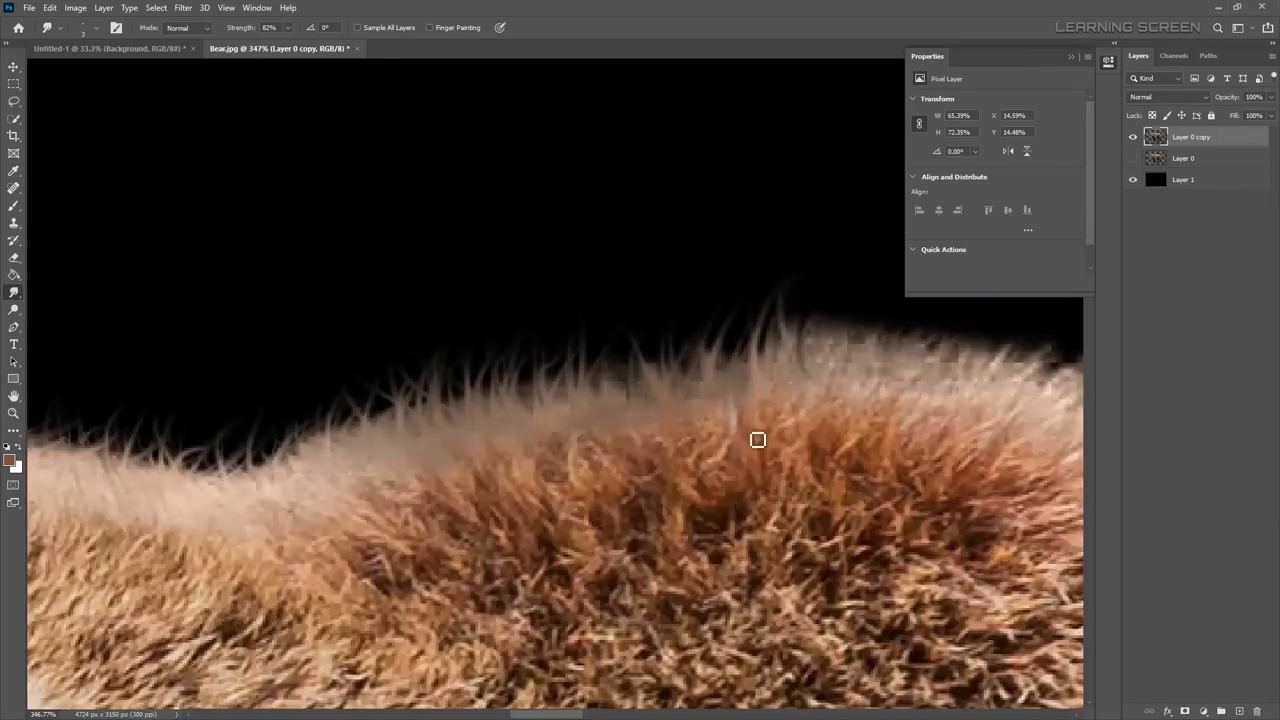
scroll(559, 366, down, 3)
scroll(559, 366, up, 3)
scroll(386, 283, up, 2)
scroll(409, 423, up, 1)
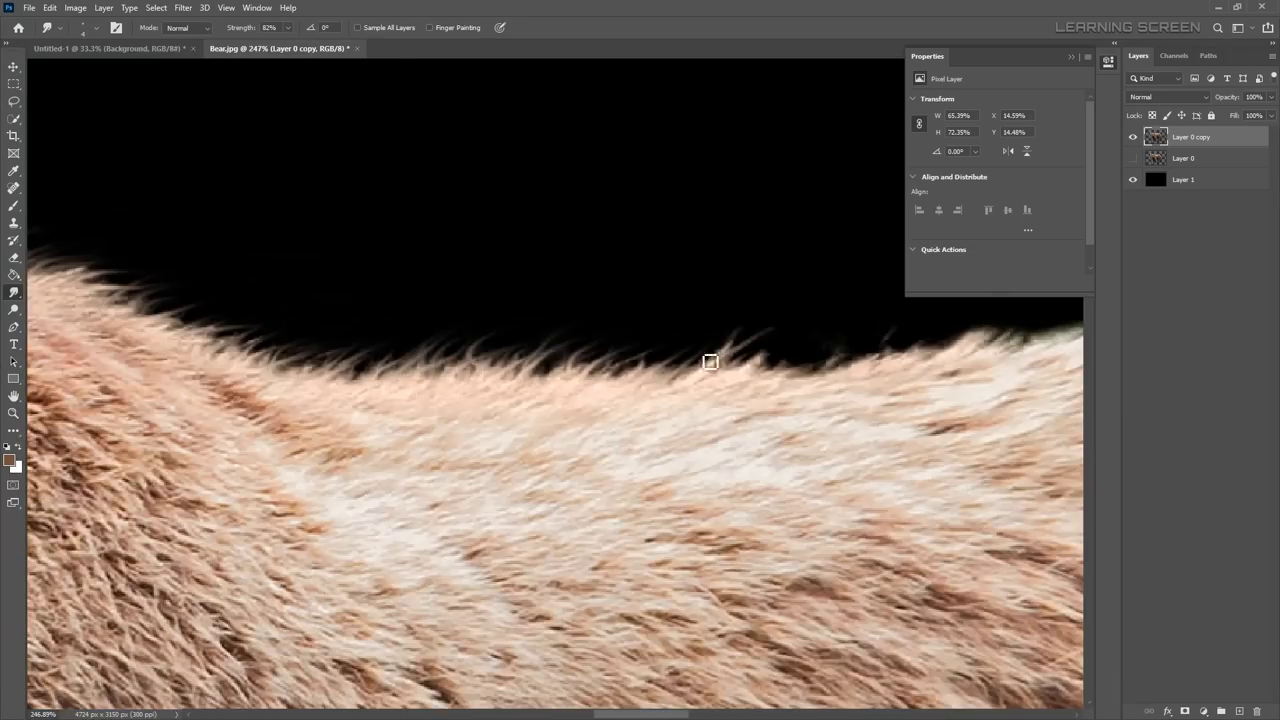
scroll(709, 360, up, 1)
scroll(346, 349, down, 2)
scroll(571, 600, up, 2)
scroll(451, 571, up, 1)
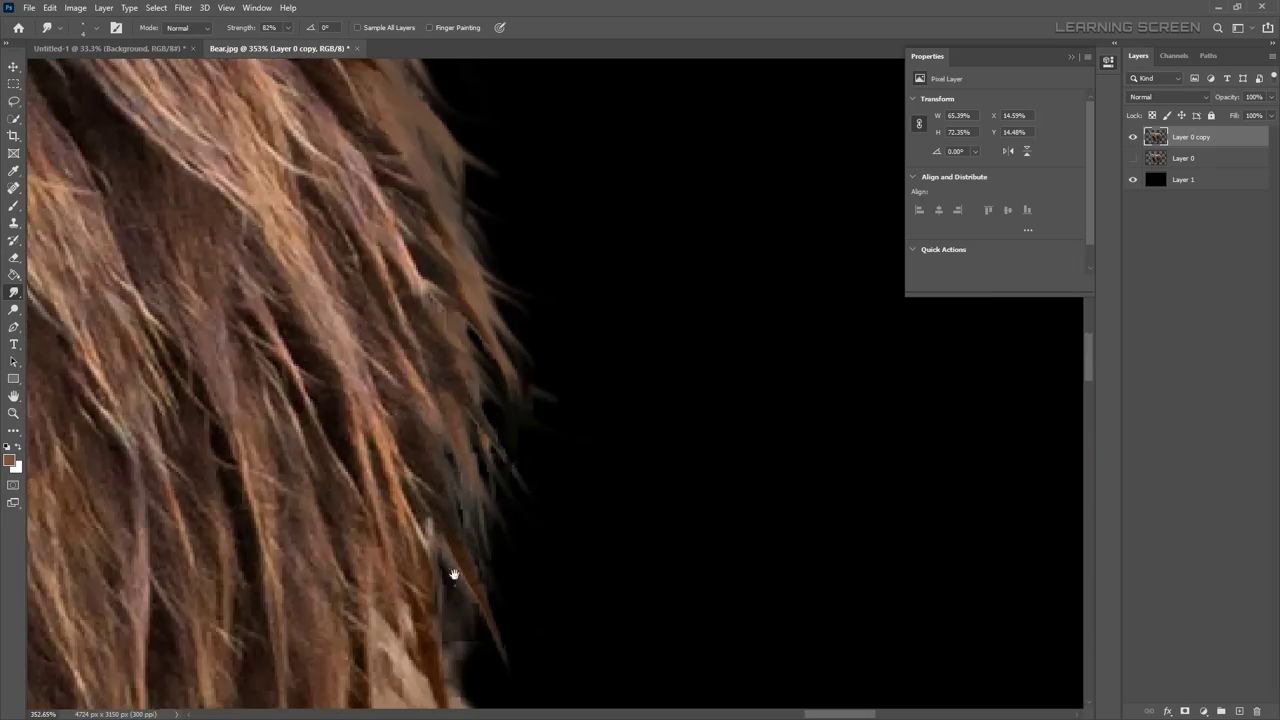
scroll(489, 442, down, 1)
scroll(451, 606, up, 1)
scroll(414, 517, up, 1)
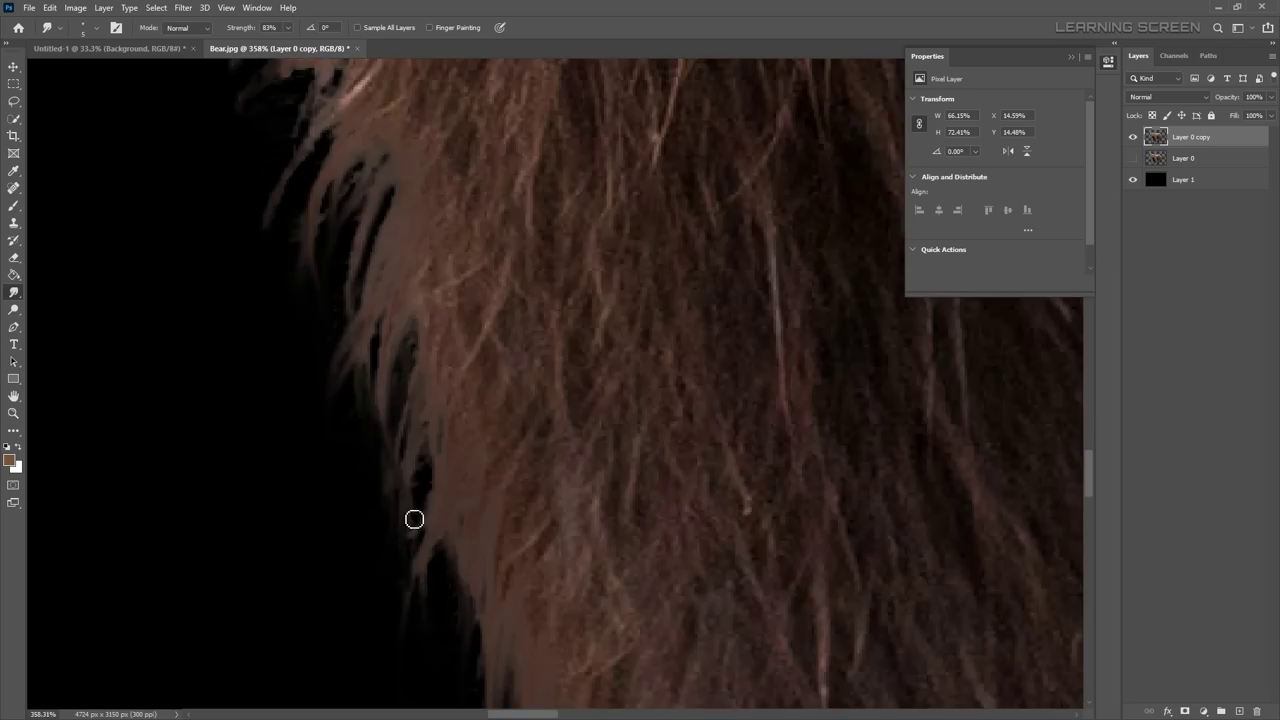
scroll(374, 543, up, 1)
scroll(340, 582, up, 1)
Step: Undo the last smudge stroke and keep refining the fur edges
key(ctrl+z)
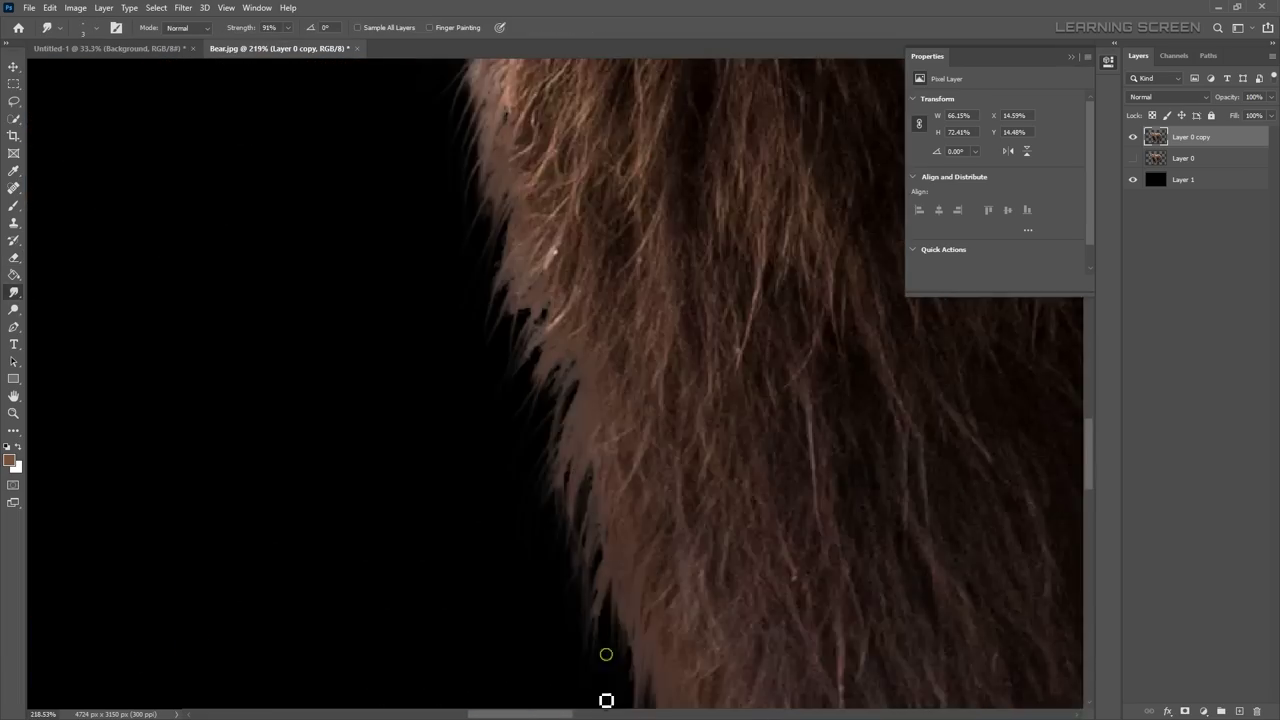
scroll(431, 357, down, 2)
scroll(605, 629, up, 1)
scroll(451, 503, up, 2)
scroll(446, 586, up, 1)
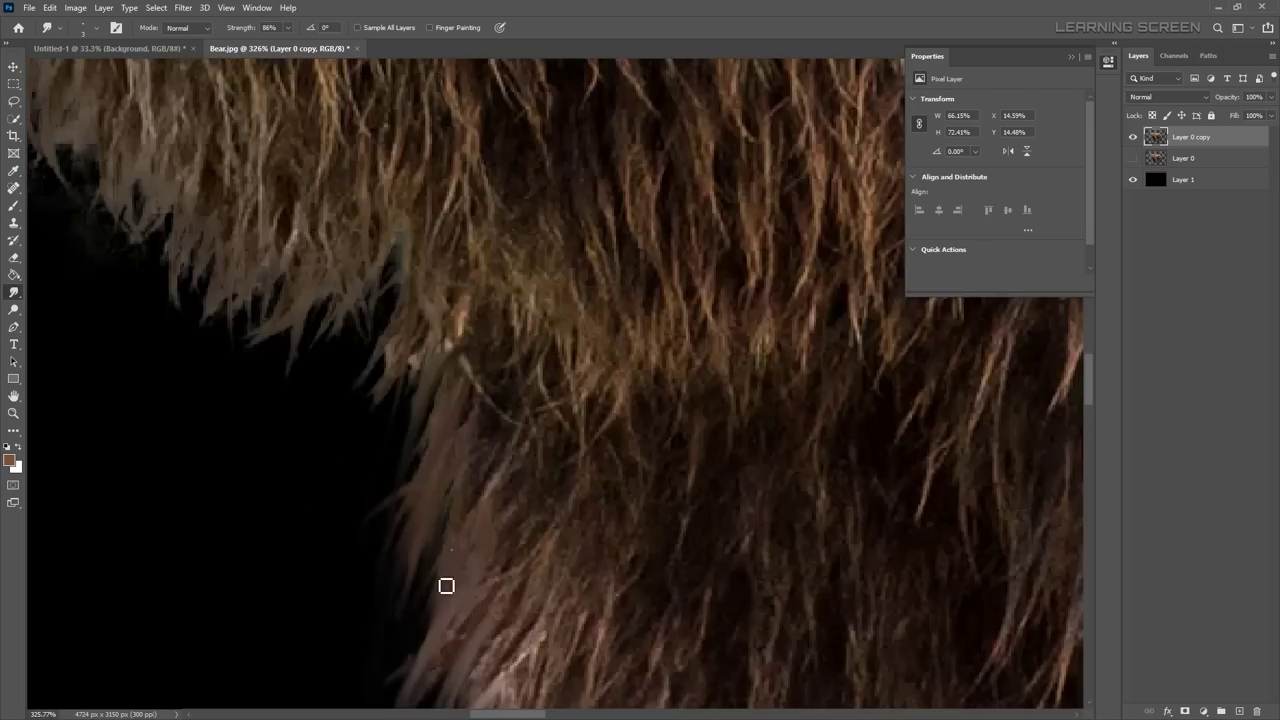
scroll(160, 280, up, 2)
scroll(530, 568, up, 2)
scroll(530, 568, down, 2)
scroll(754, 506, up, 2)
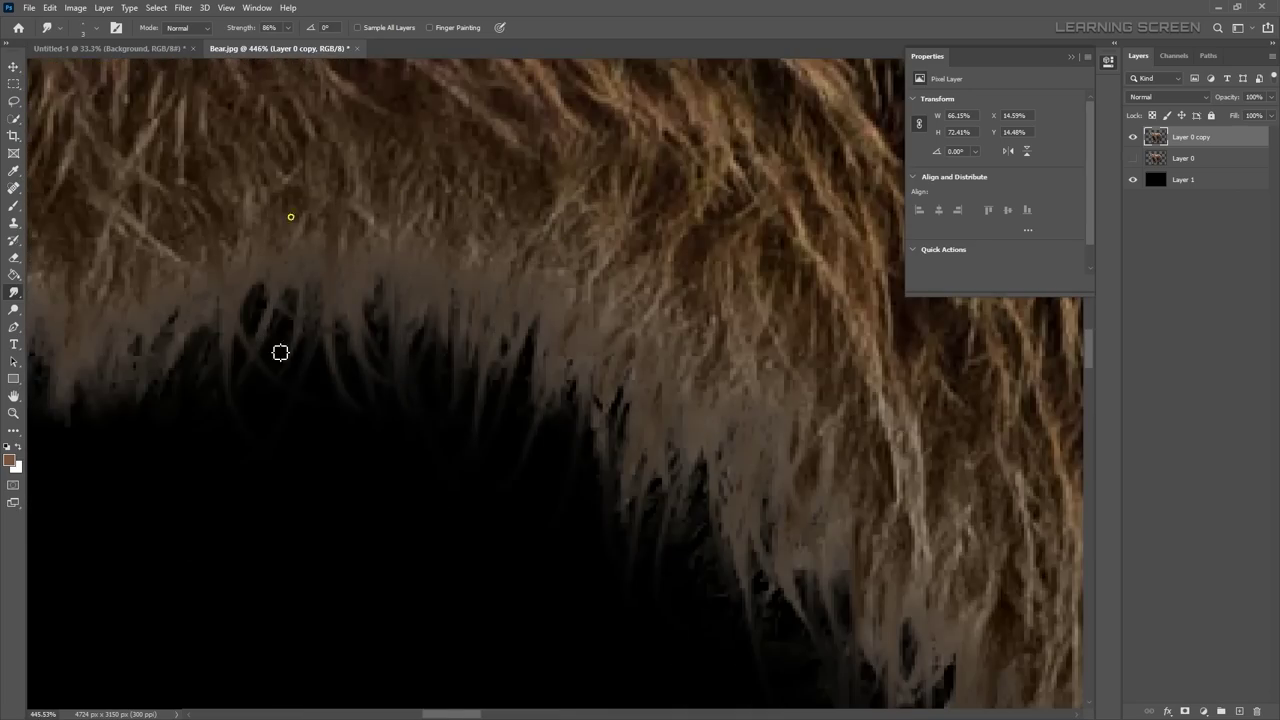
scroll(280, 351, down, 1)
scroll(234, 336, up, 2)
scroll(709, 569, down, 3)
scroll(451, 417, up, 2)
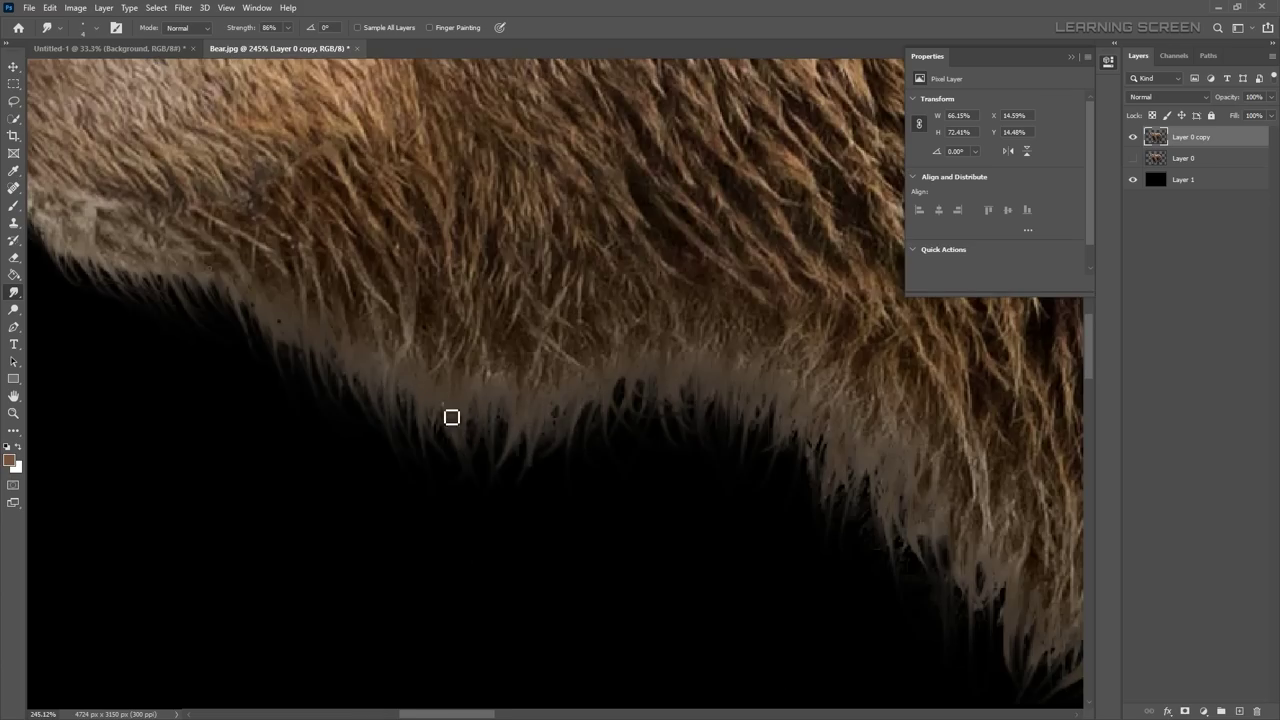
scroll(567, 416, down, 3)
scroll(196, 429, up, 4)
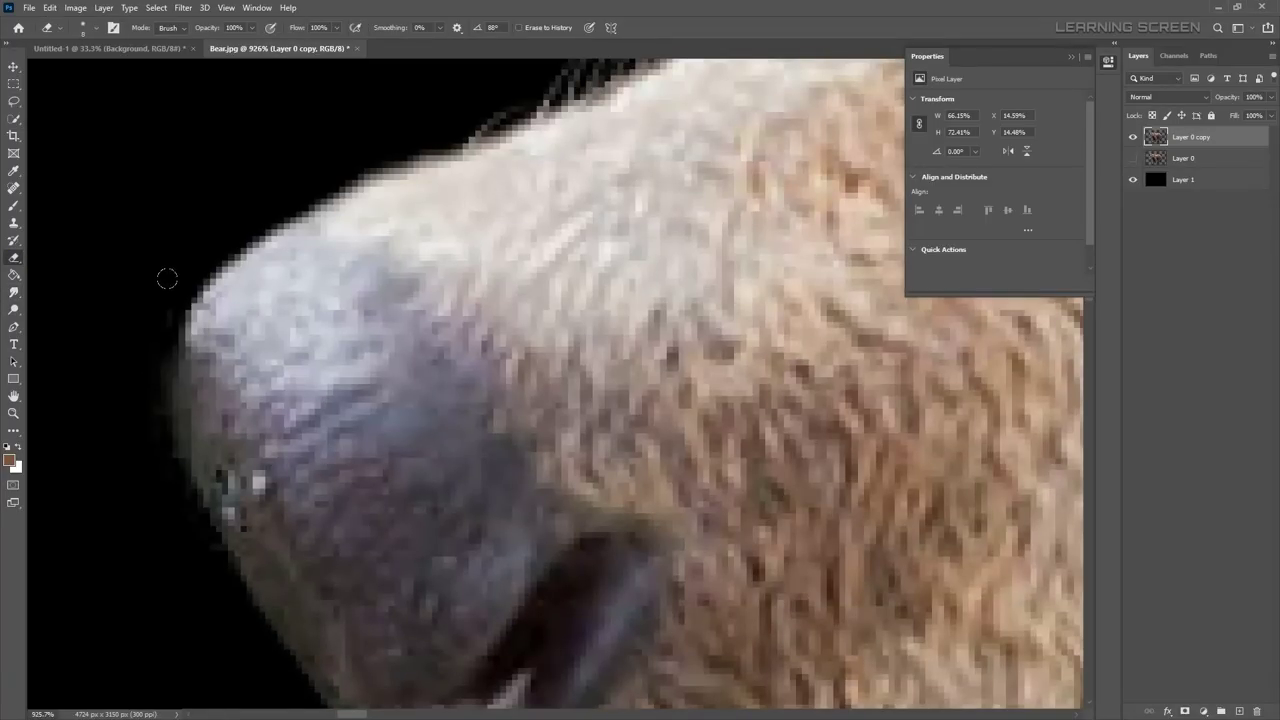
scroll(171, 450, down, 2)
scroll(257, 428, up, 3)
Step: Clone over the nose edge with Clone Stamp, then erase the remaining stray pixels
key(s)
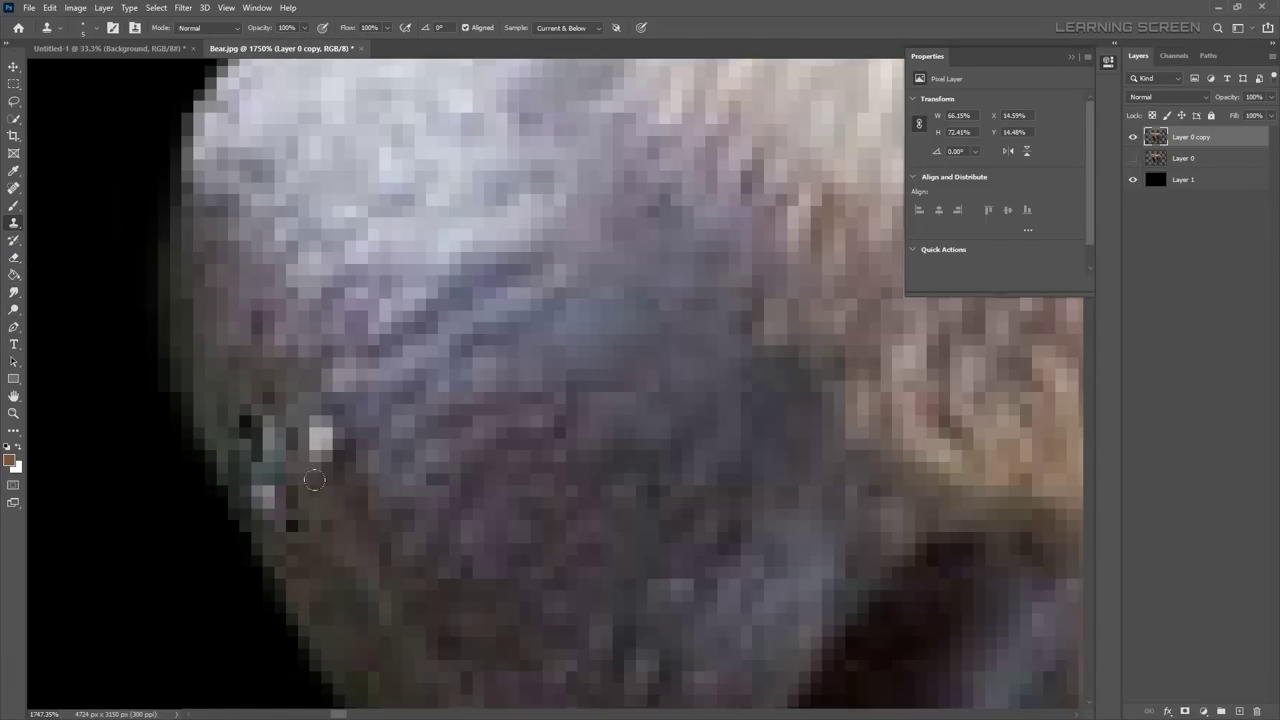
scroll(313, 480, down, 1)
scroll(309, 563, down, 2)
scroll(440, 632, up, 3)
key(e)
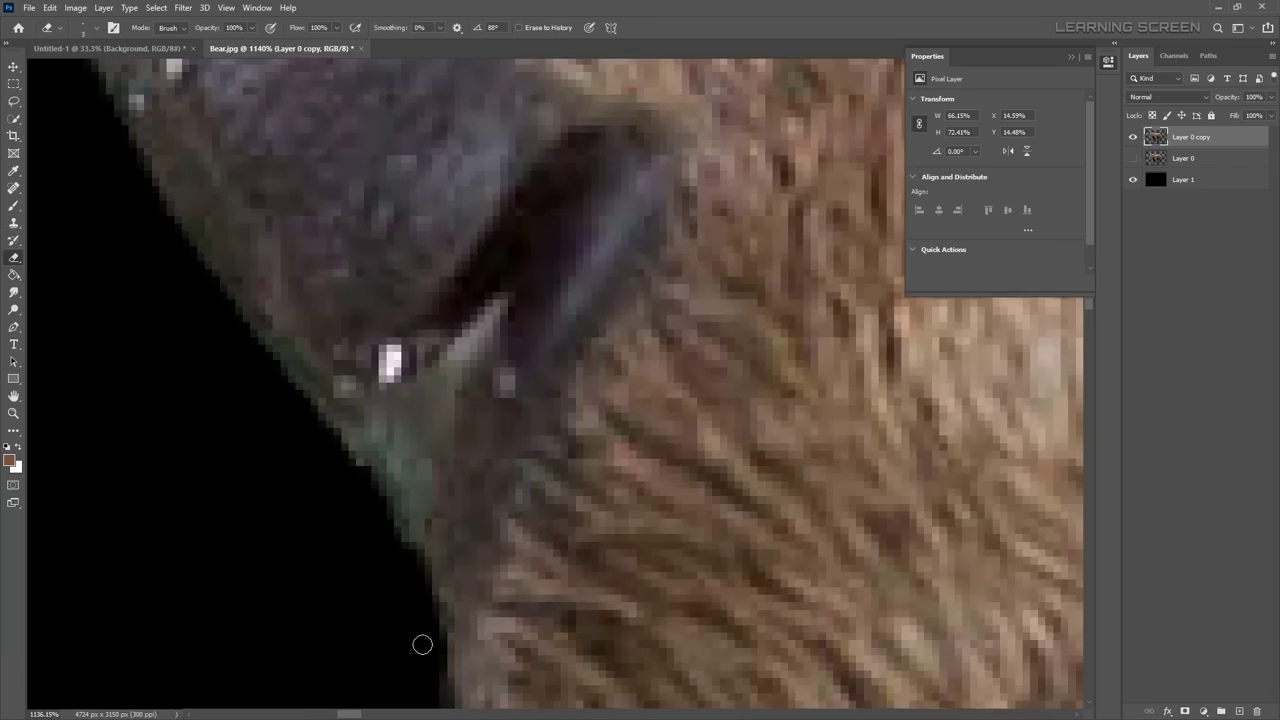
scroll(237, 429, down, 3)
scroll(237, 429, down, 3)
scroll(325, 358, down, 2)
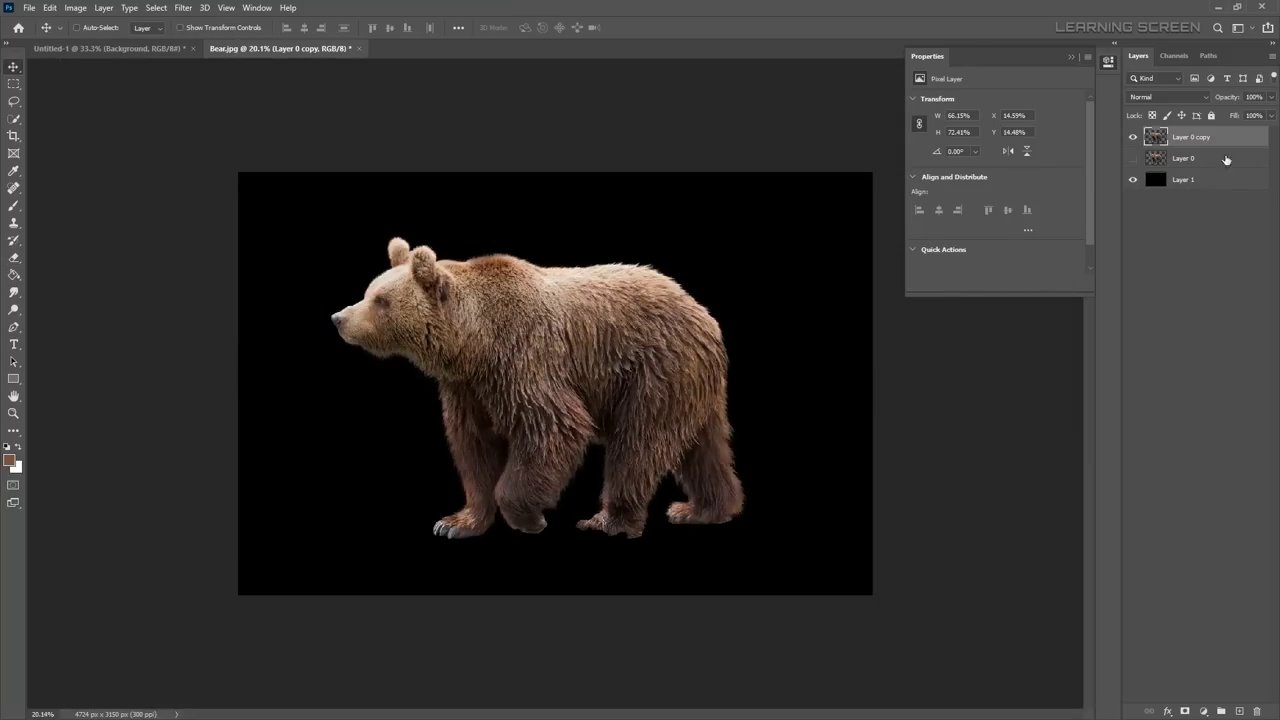
Step: Delete the unneeded layers and save the cut-out bear as a new file
click(585, 273)
click(29, 7)
click(50, 167)
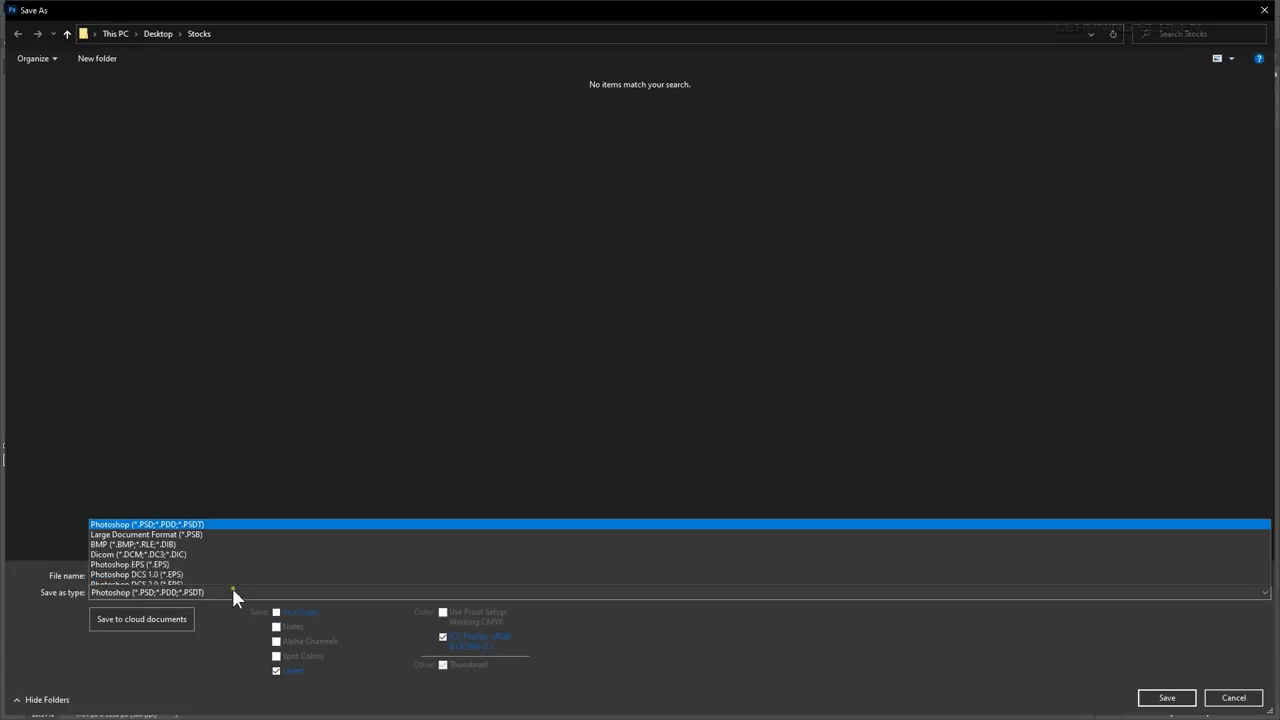
click(1167, 698)
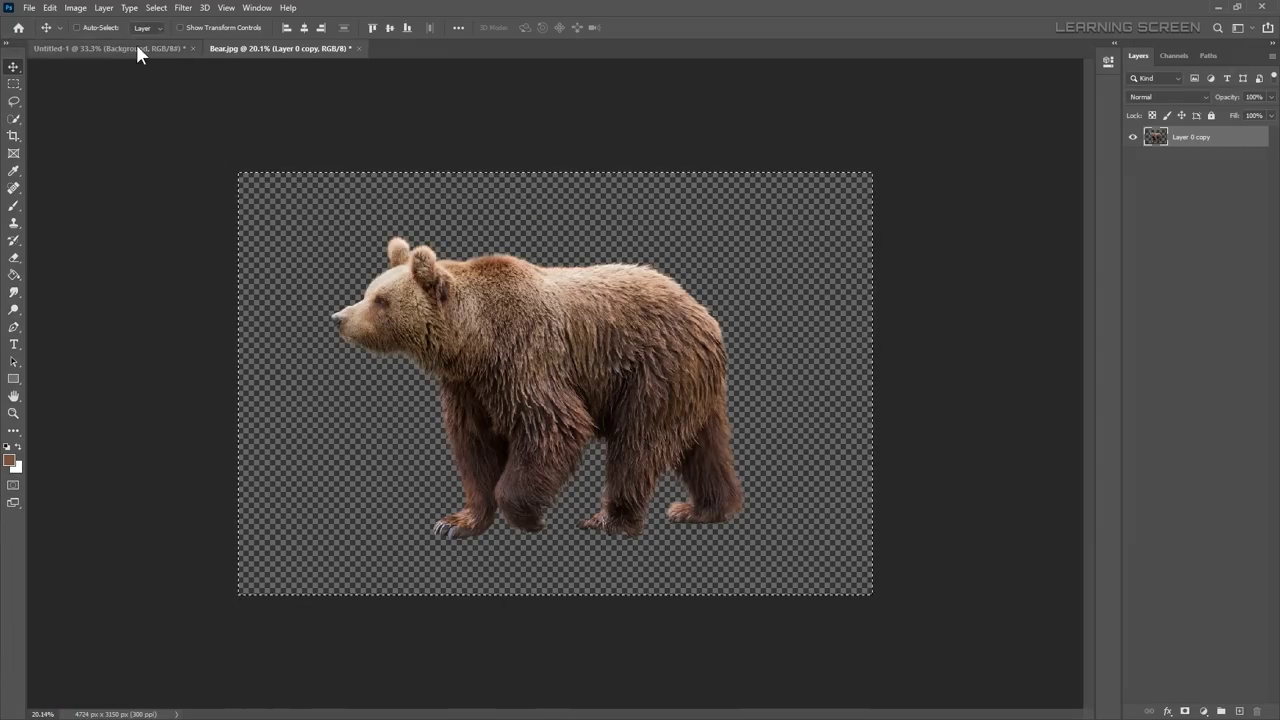
Step: Paste the bear into the forest bridge document and close the separate bear file
click(100, 48)
key(ctrl+v)
click(358, 48)
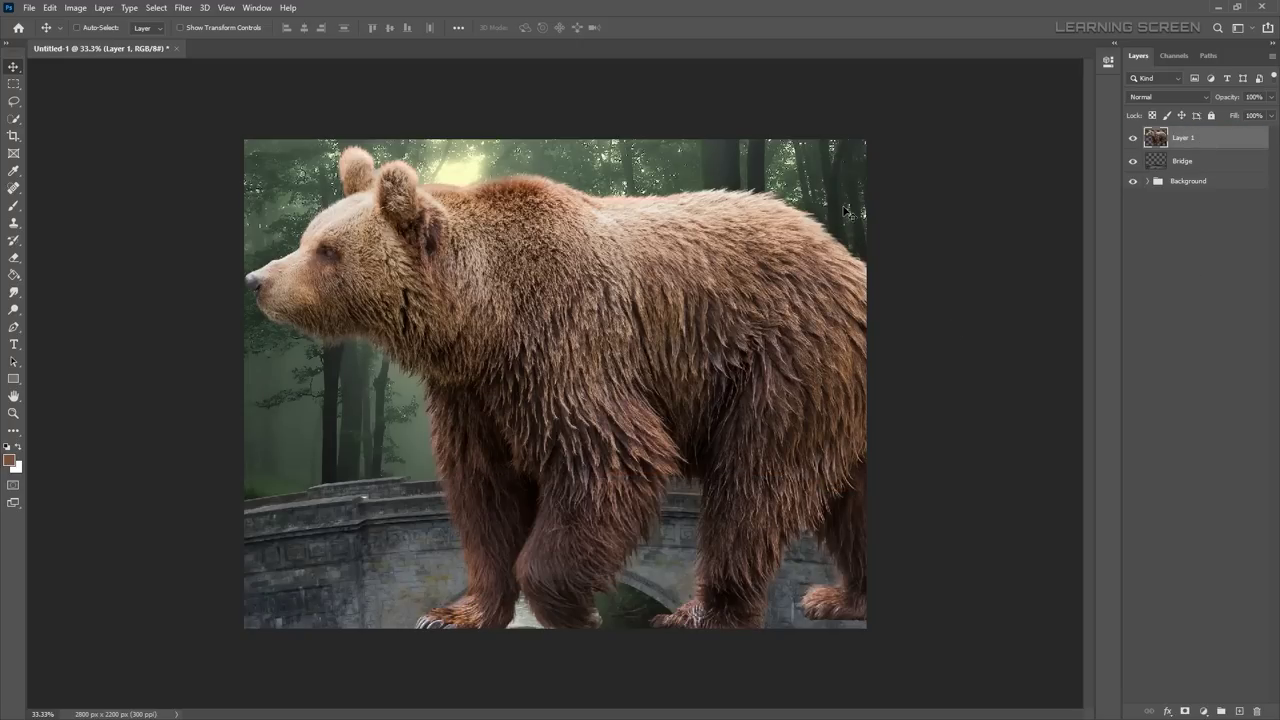
key(ctrl+plus)
Step: Scale the bear to about 45%, tilt it about 6 degrees and place it on the rail
key(ctrl+t)
drag(90, 60, 388, 237)
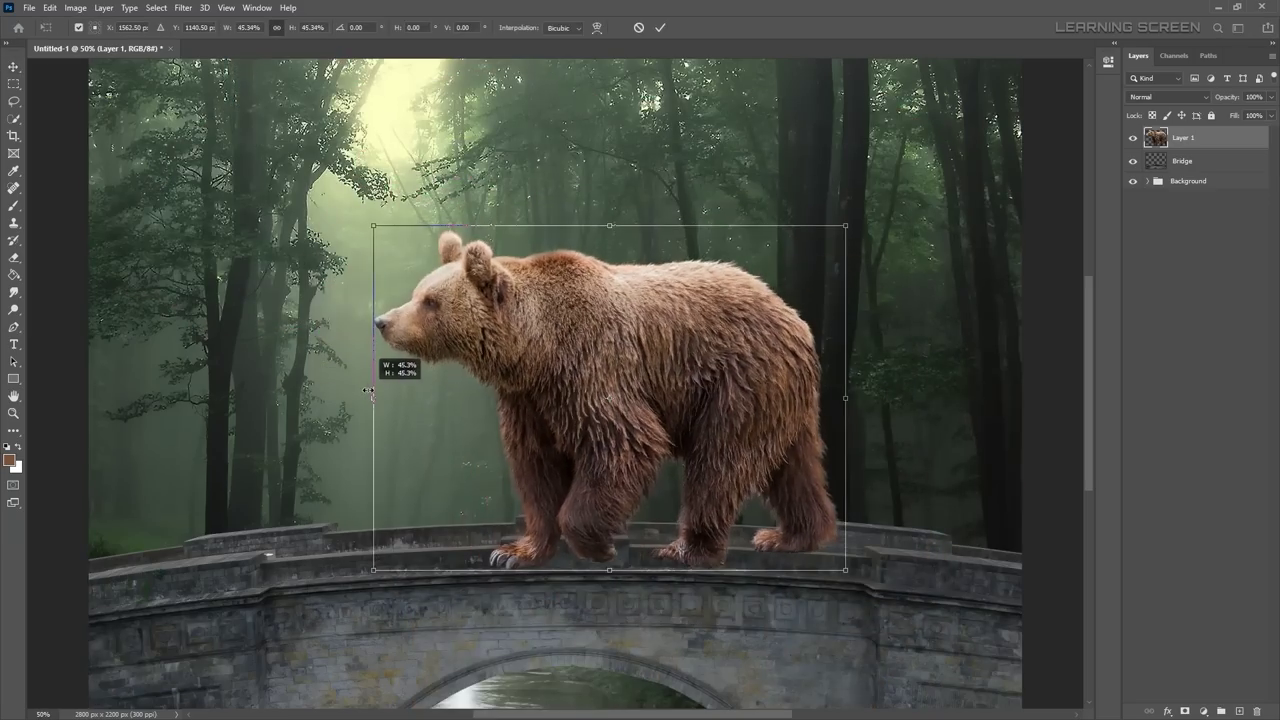
drag(609, 397, 903, 291)
drag(600, 215, 623, 205)
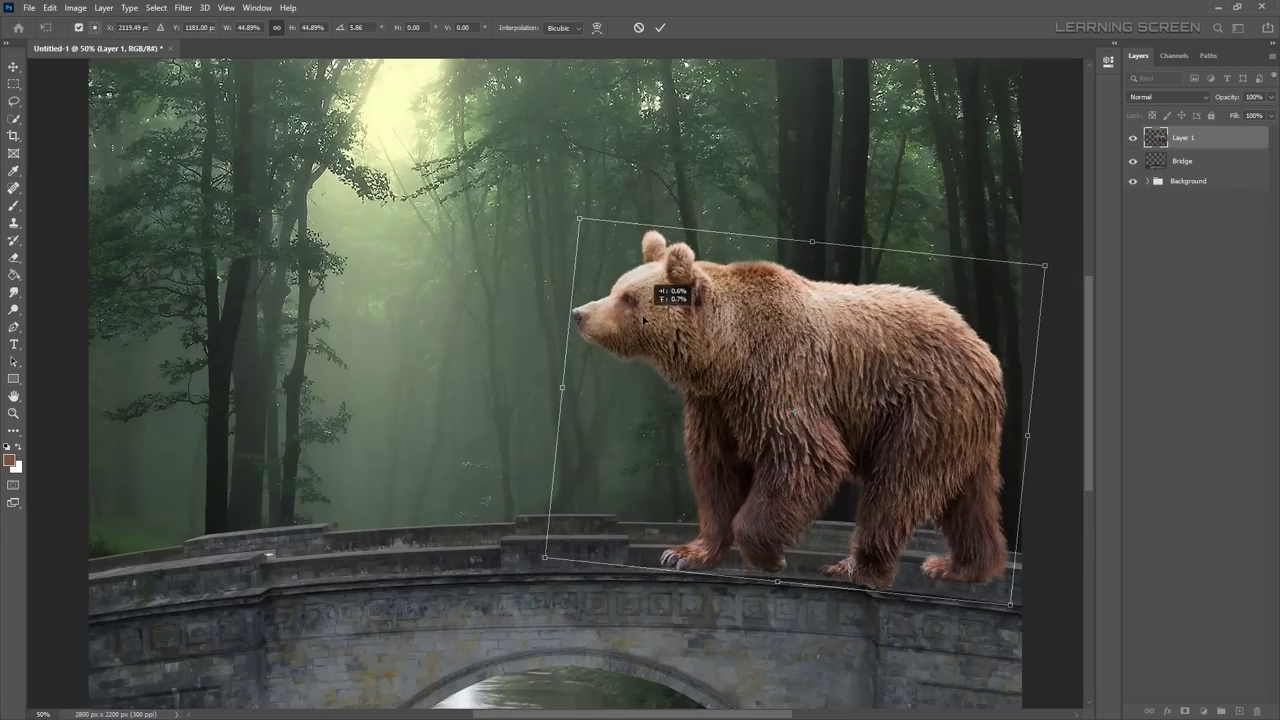
drag(560, 560, 548, 558)
Step: Puppet-warp the bear to bend its head, ears and neck slightly downward
click(49, 7)
click(100, 277)
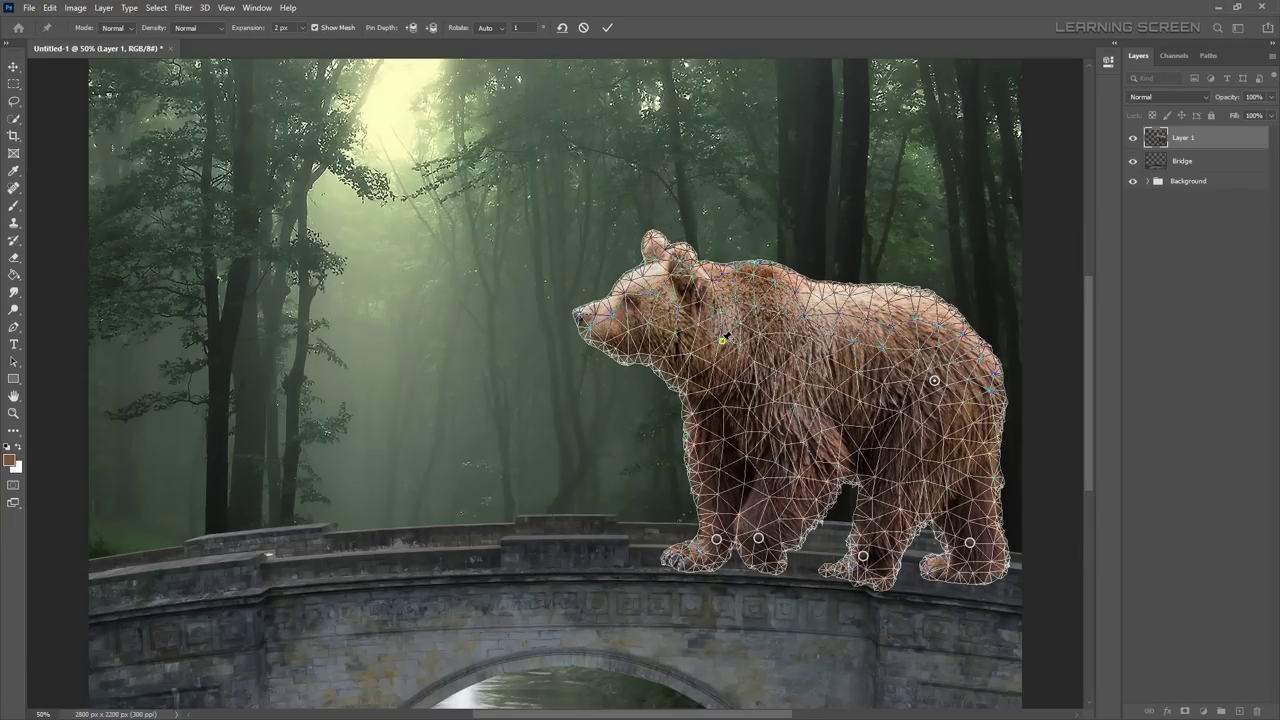
drag(586, 321, 596, 357)
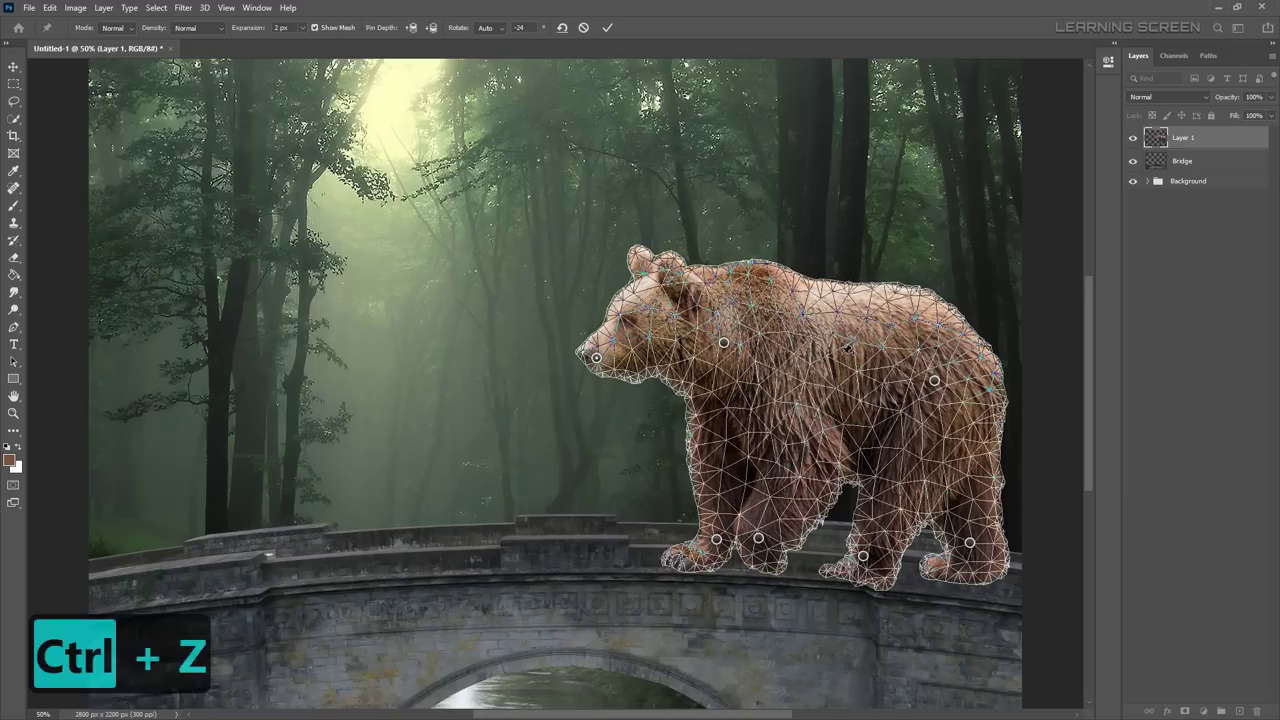
drag(724, 343, 733, 347)
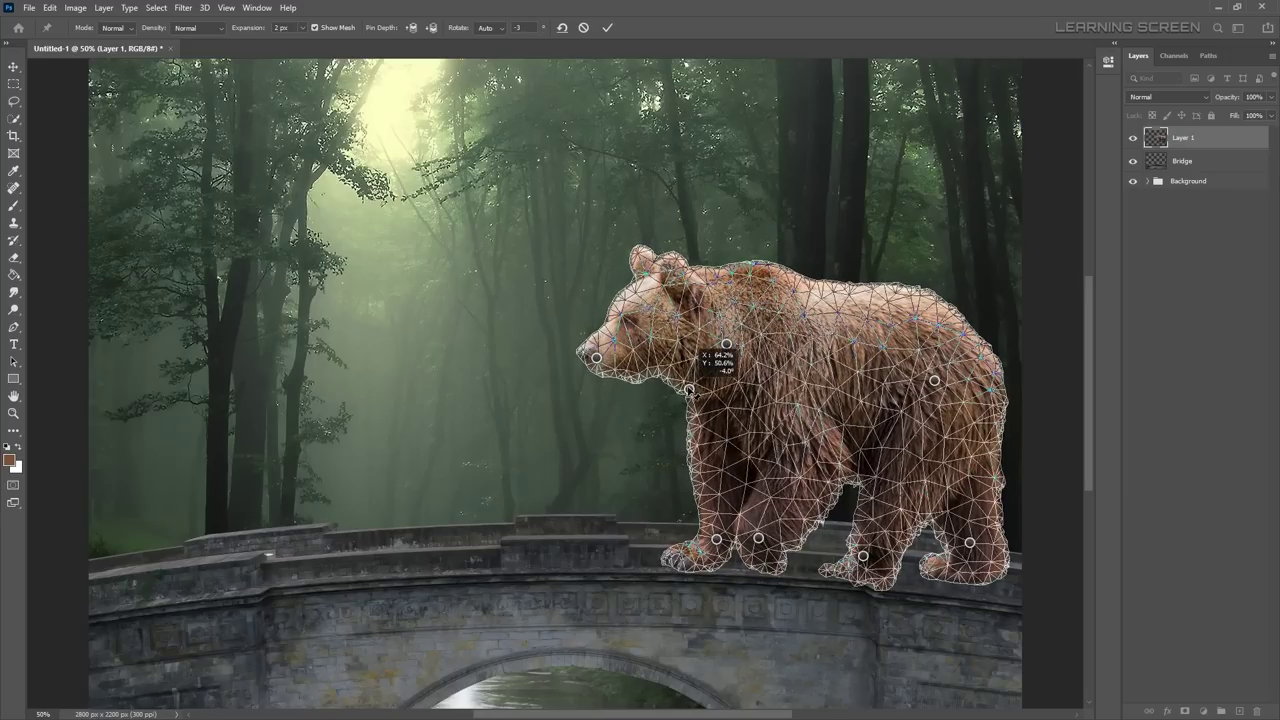
drag(689, 388, 700, 408)
click(607, 28)
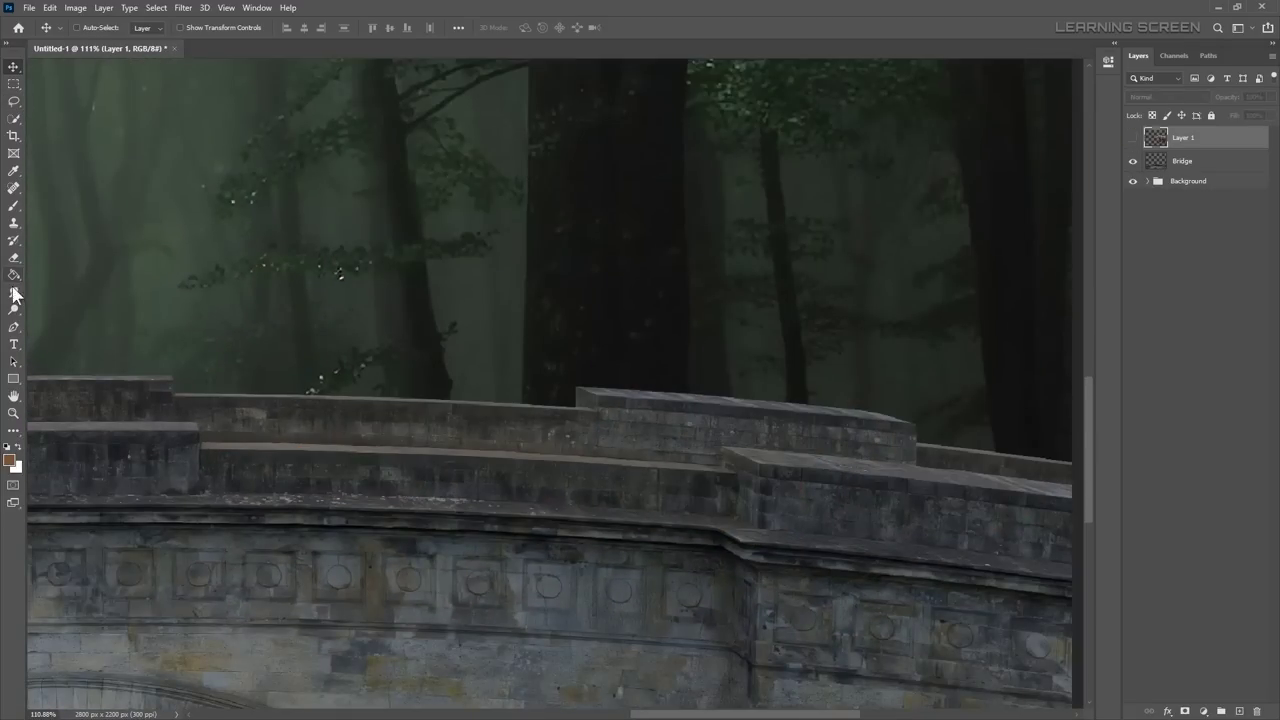
Step: Trace a closed Pen path along the near bridge rail
click(14, 327)
scroll(781, 432, up, 3)
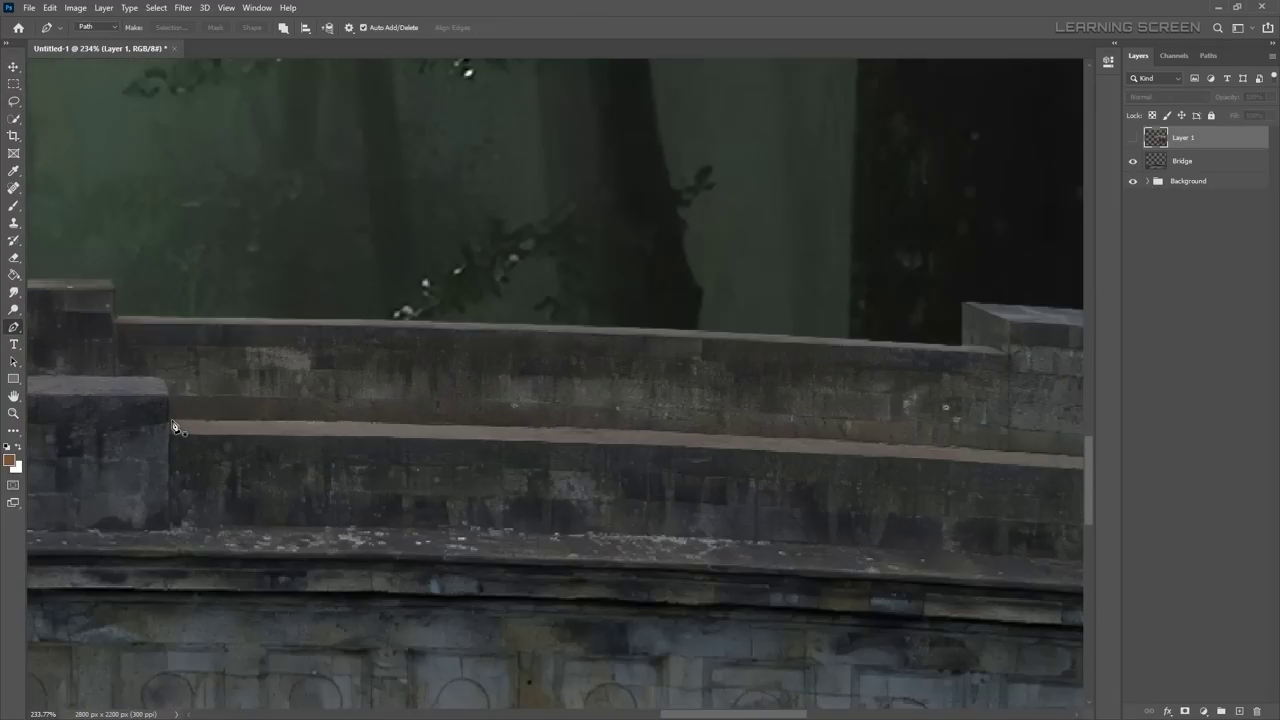
scroll(781, 432, up, 2)
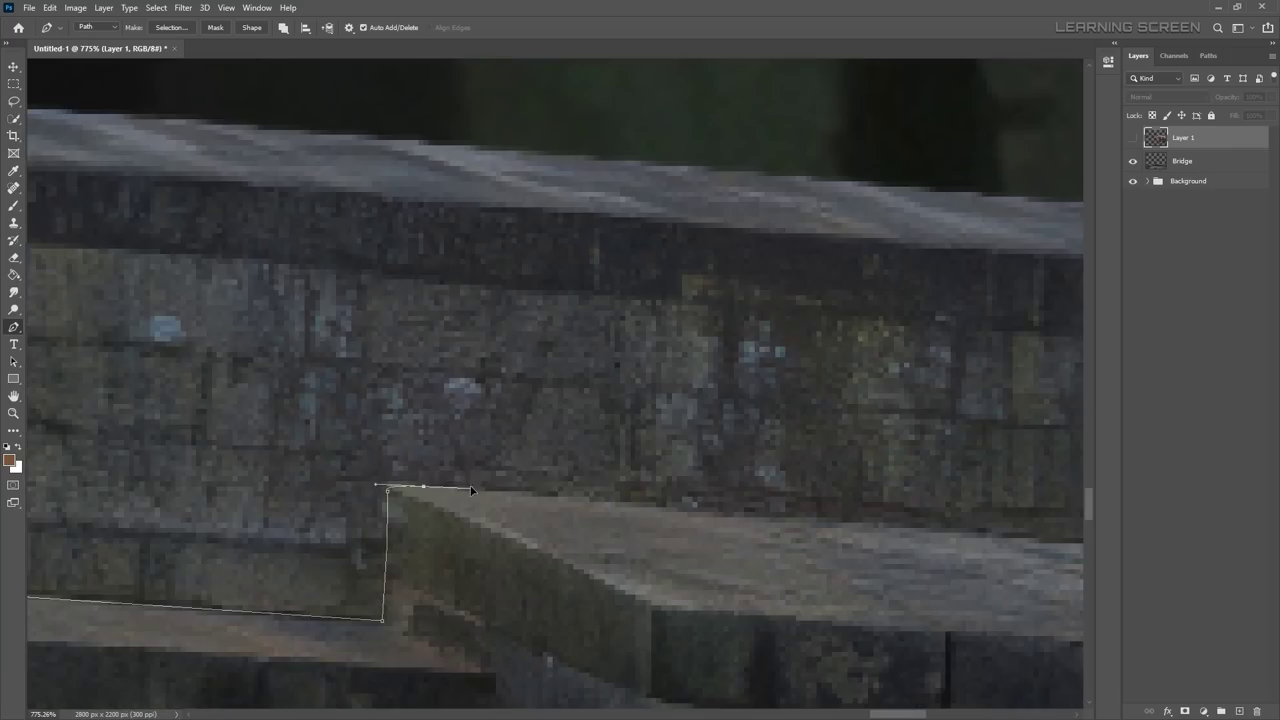
scroll(801, 477, up, 3)
scroll(801, 477, down, 5)
scroll(907, 542, down, 4)
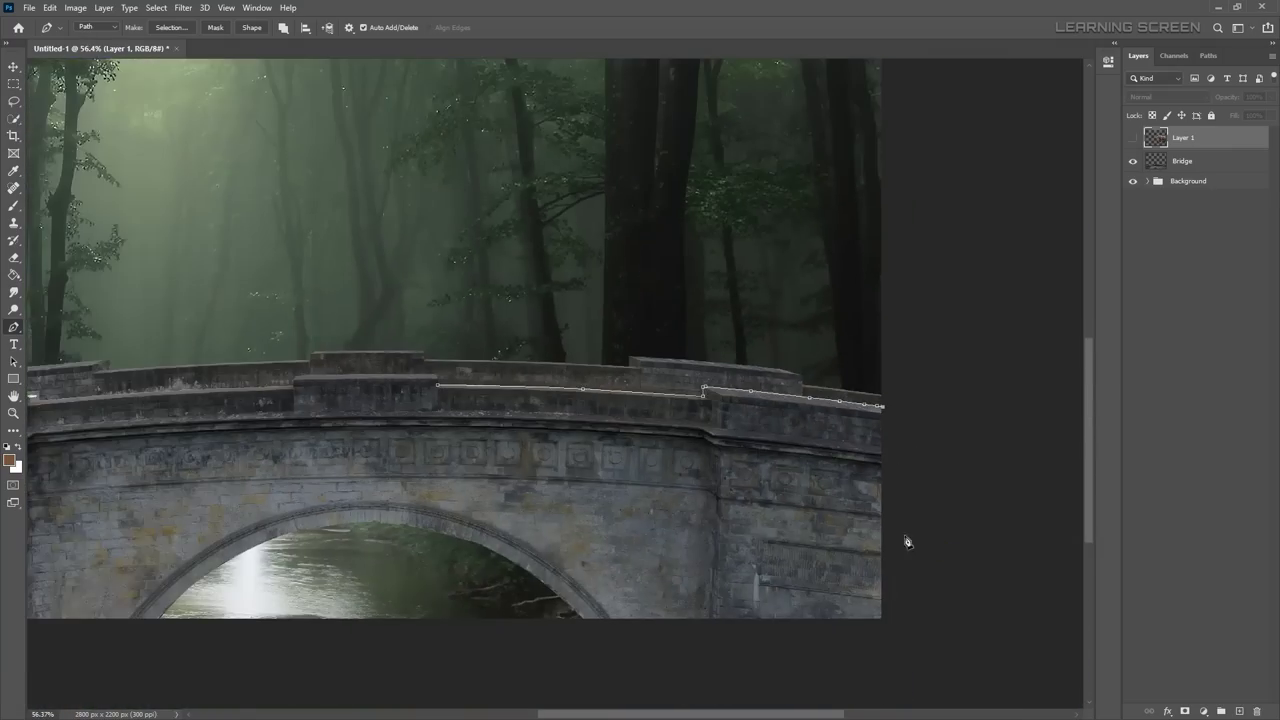
scroll(458, 409, up, 5)
click(795, 219)
scroll(320, 277, down, 2)
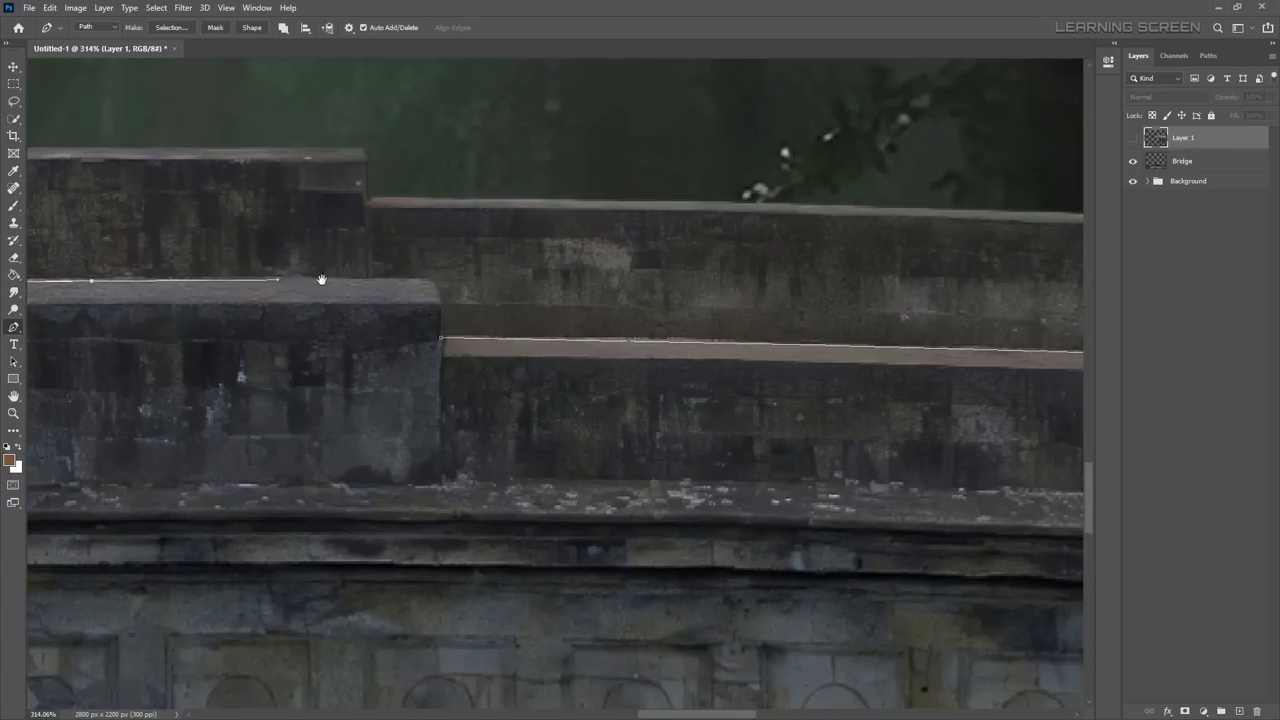
scroll(606, 416, down, 1)
Step: Convert the rail path to a selection, add a Layer 1 mask and invert it
right_click(606, 416)
click(640, 478)
click(717, 195)
scroll(516, 417, down, 3)
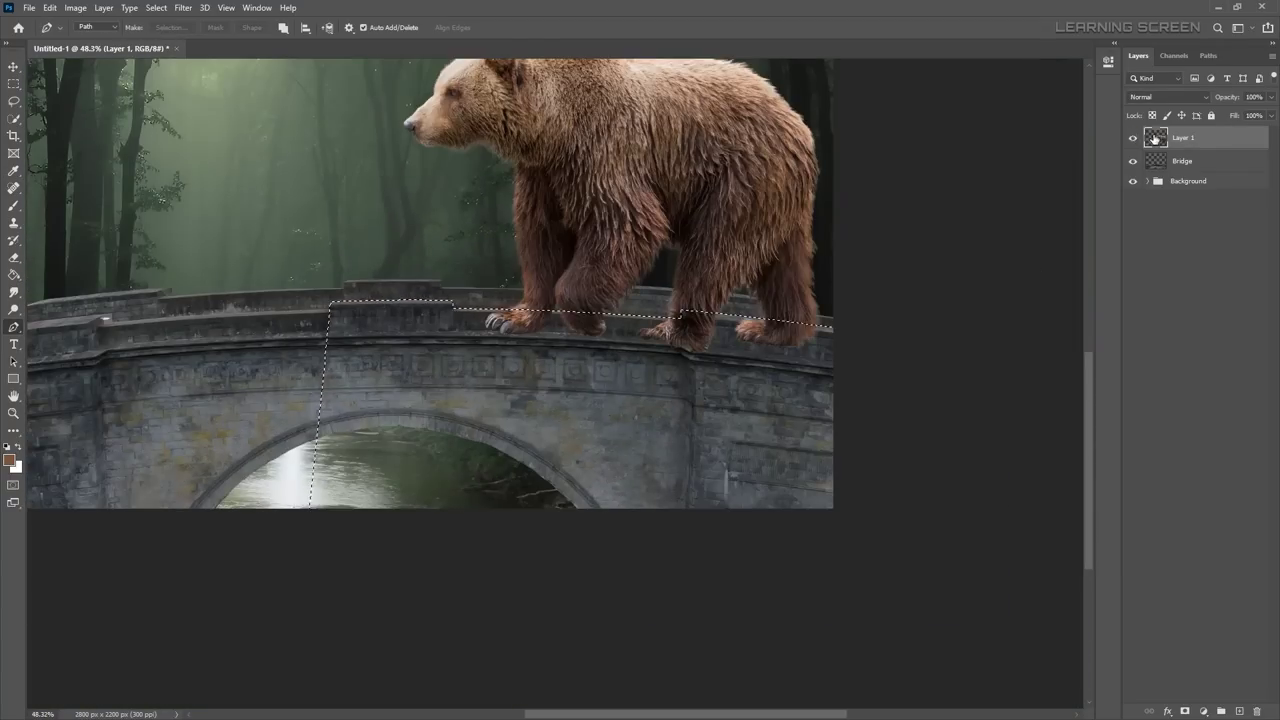
click(1185, 711)
key(ctrl+i)
scroll(672, 289, down, 2)
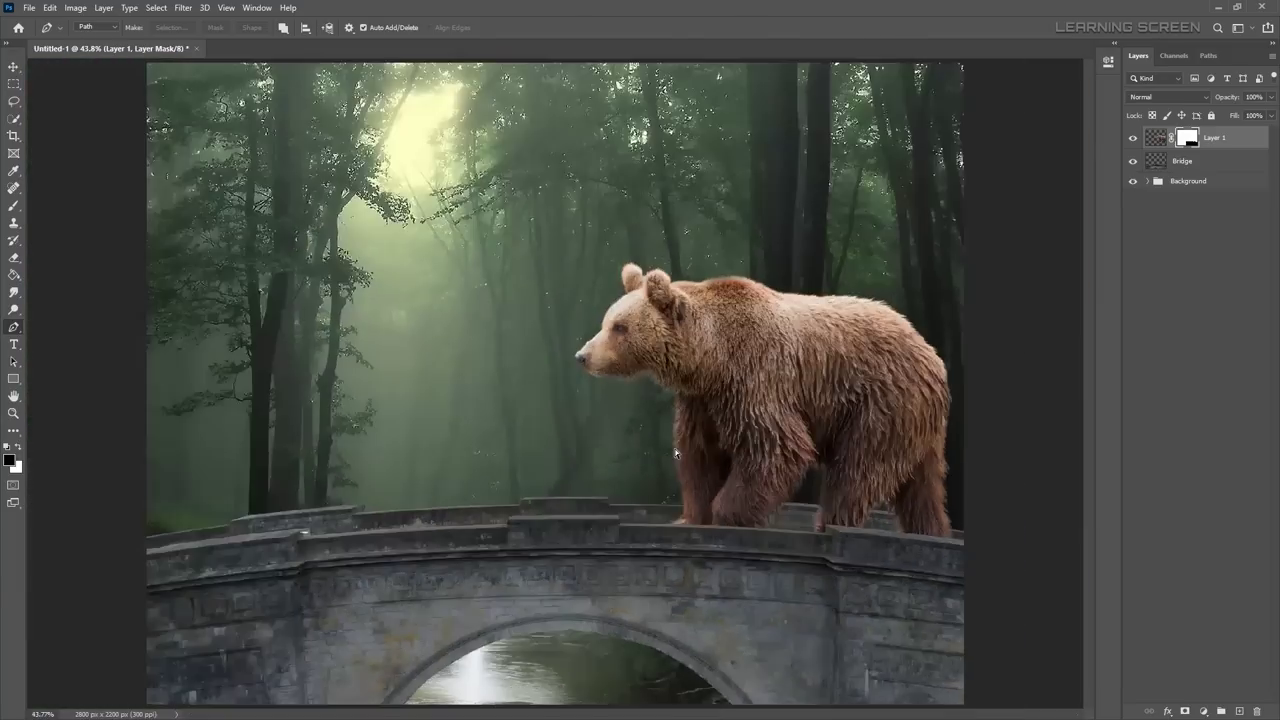
key(ctrl+plus)
Step: Save the composite as Manipulation.psd
click(29, 7)
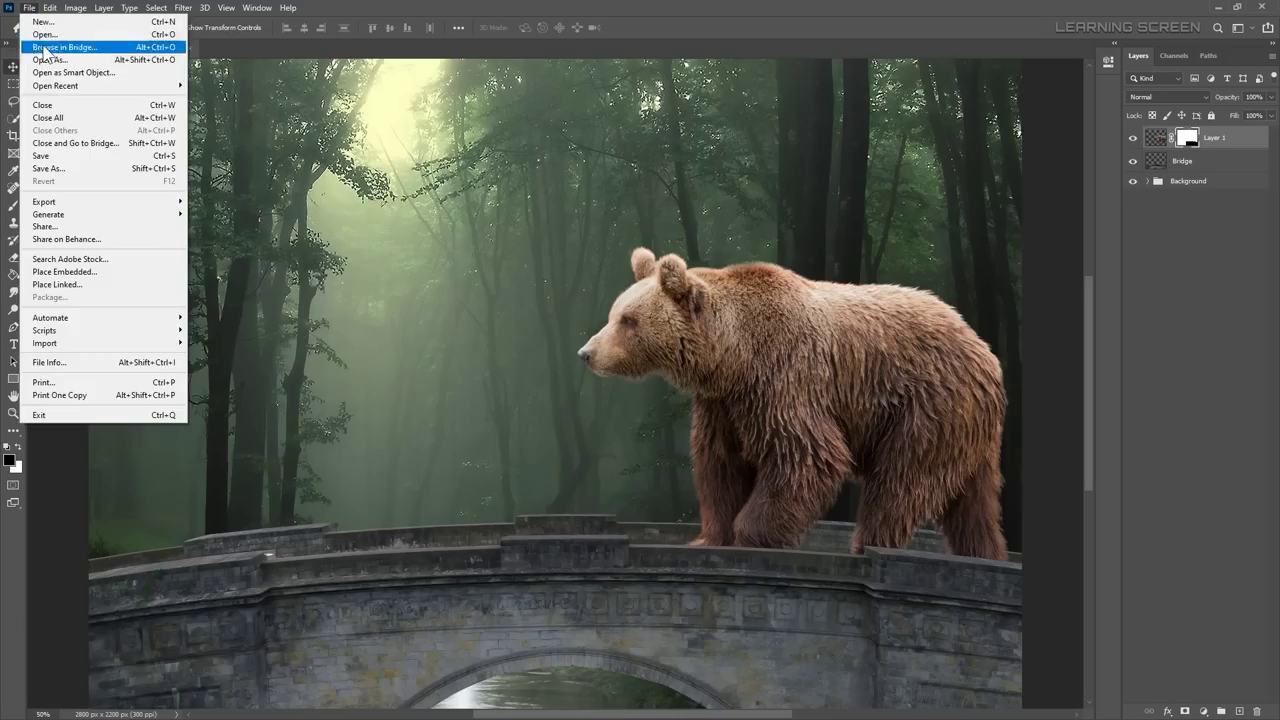
click(60, 166)
text(ion)
key(Return)
Step: Open Girl.jpg and start placing anchor points along the girl's outline
click(29, 7)
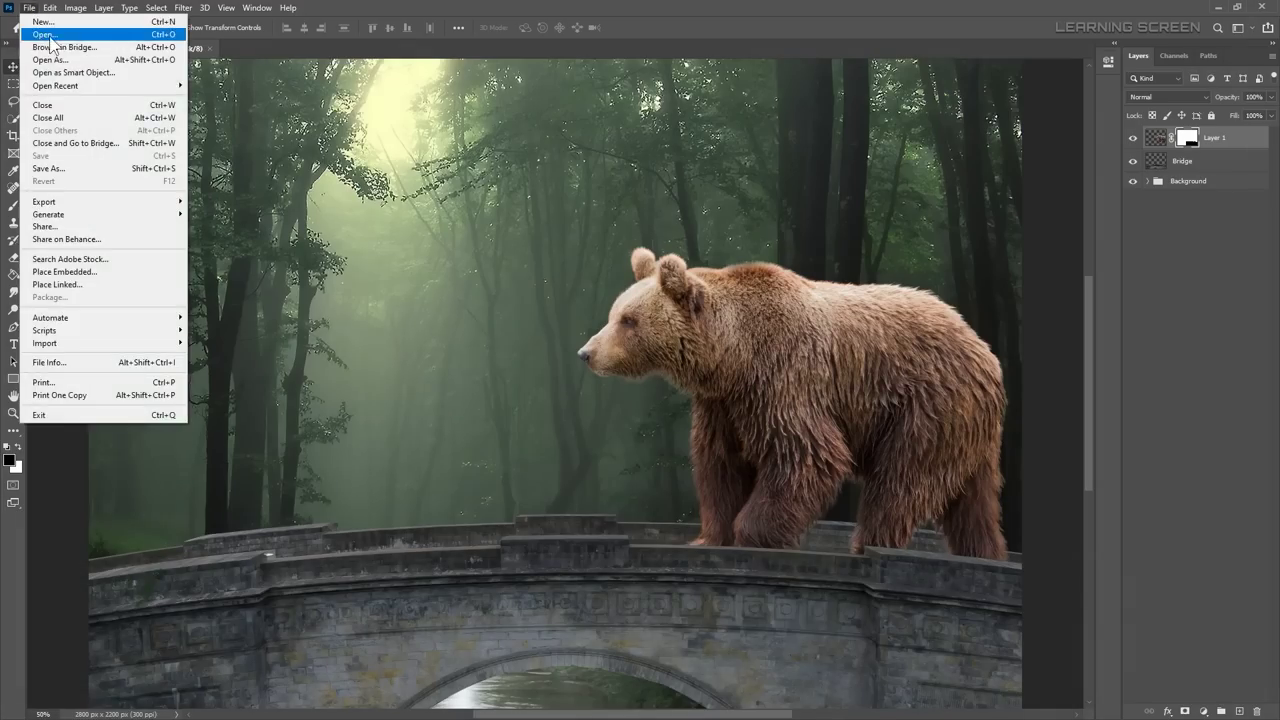
click(40, 31)
double_click(697, 121)
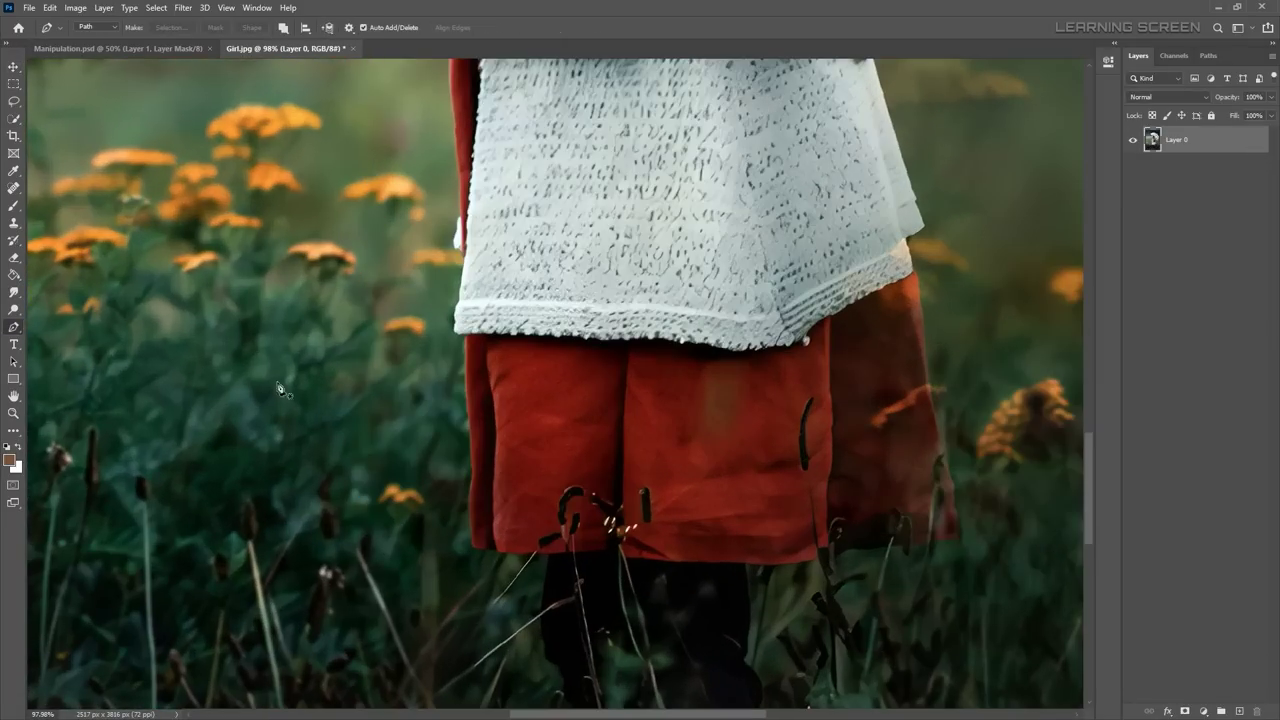
scroll(432, 279, down, 2)
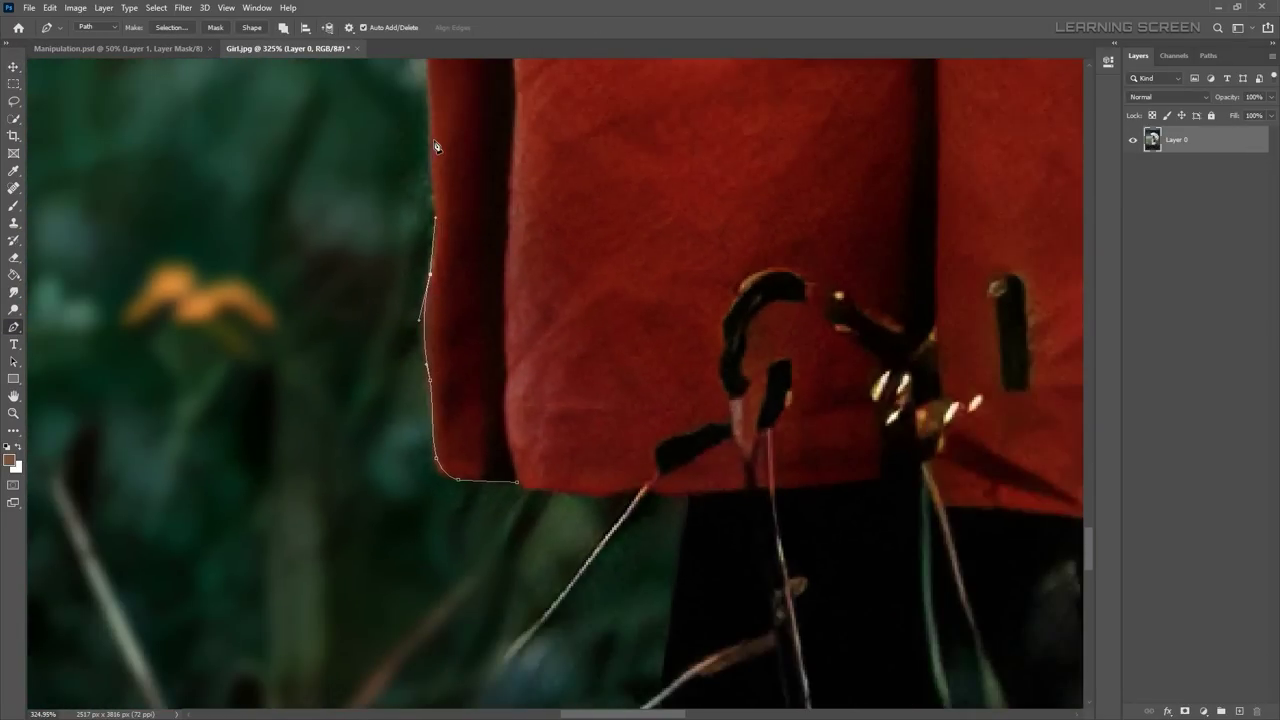
scroll(435, 147, up, 3)
scroll(277, 357, up, 2)
click(222, 392)
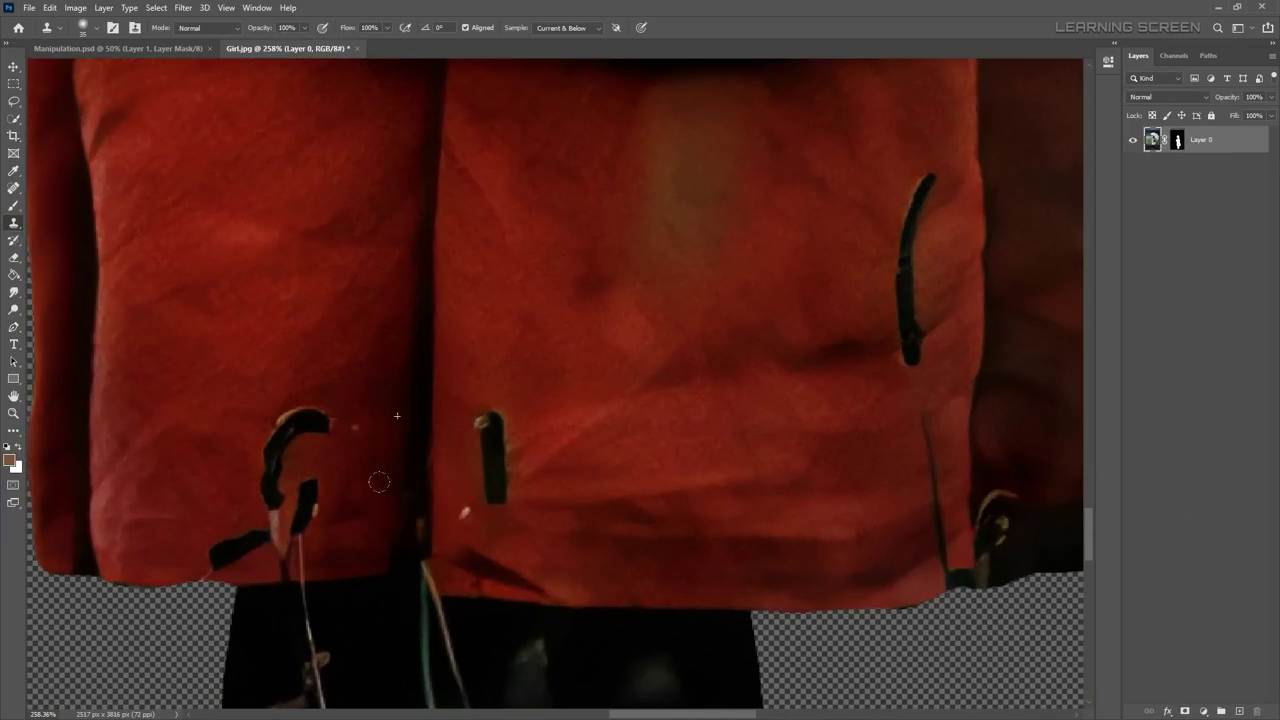
Step: Clone Stamp over the green grass stalks covering the girl's dark trousers
scroll(203, 569, up, 5)
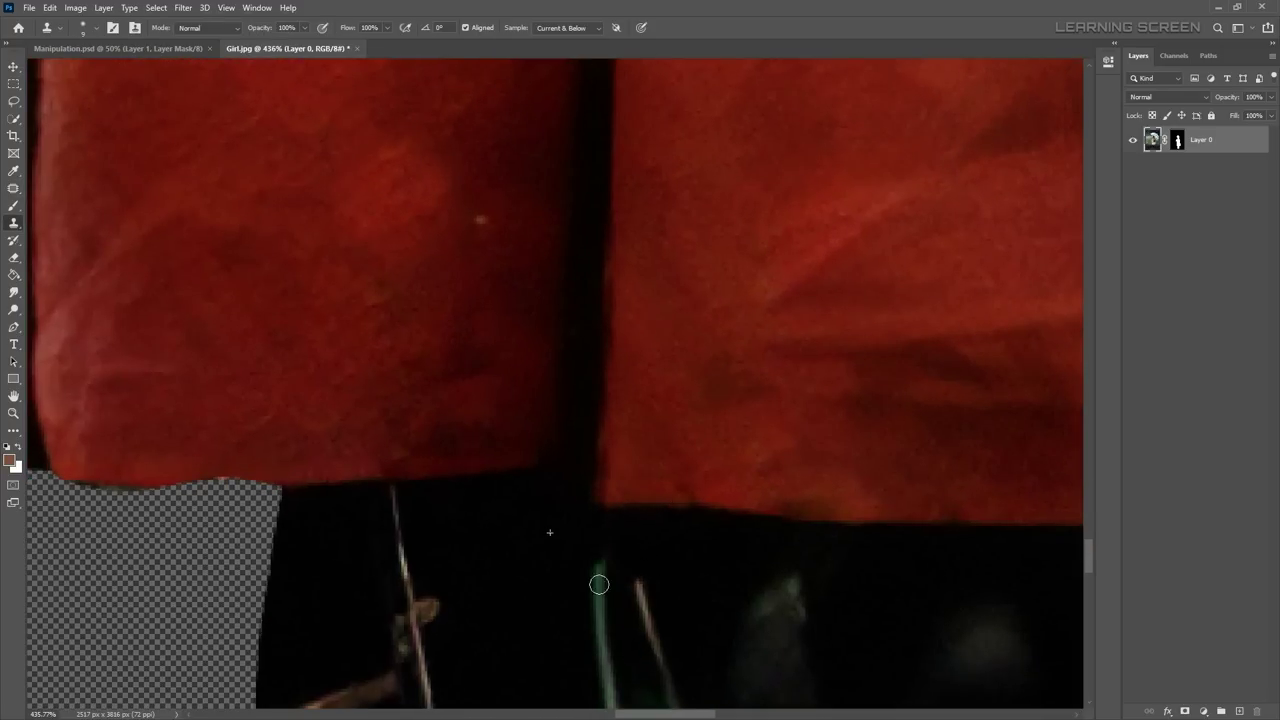
scroll(599, 584, down, 3)
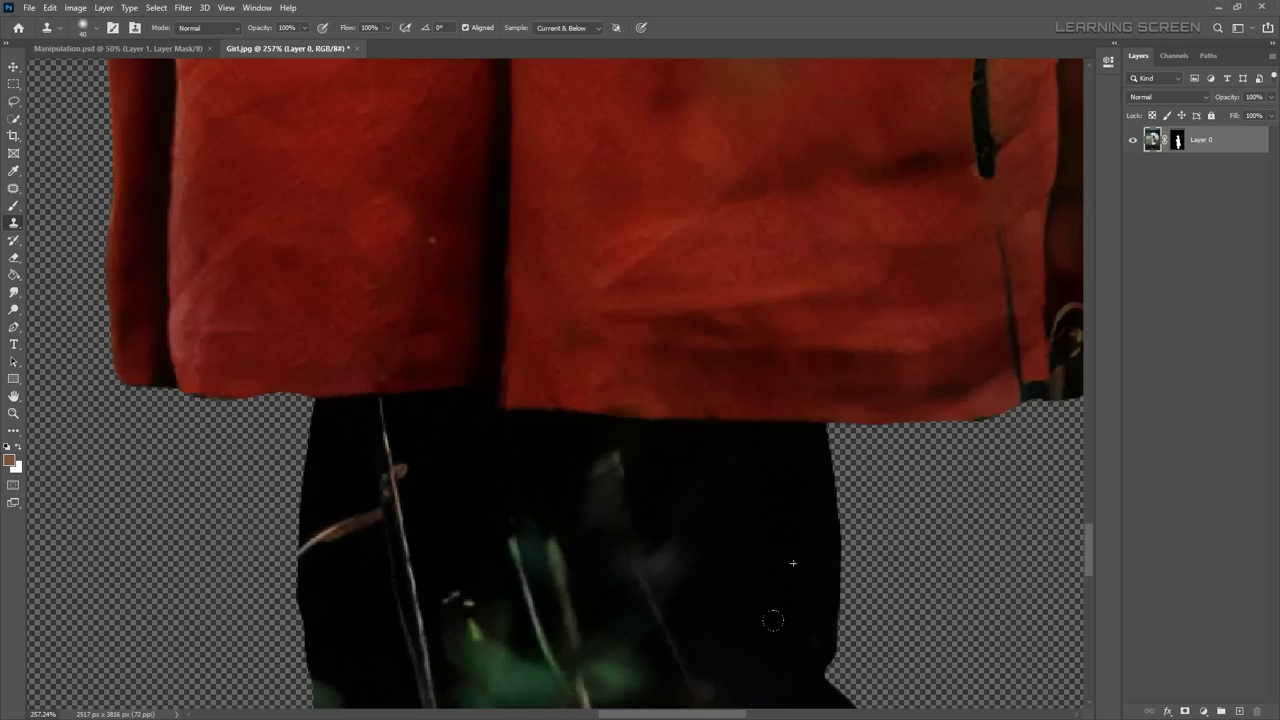
scroll(700, 647, down, 3)
mouse_move(690, 650)
mouse_down()
mouse_move(540, 600)
mouse_move(470, 520)
mouse_move(449, 700)
mouse_up()
scroll(456, 636, down, 5)
mouse_move(730, 470)
mouse_down()
mouse_move(563, 466)
mouse_move(400, 500)
mouse_up()
scroll(457, 466, down, 2)
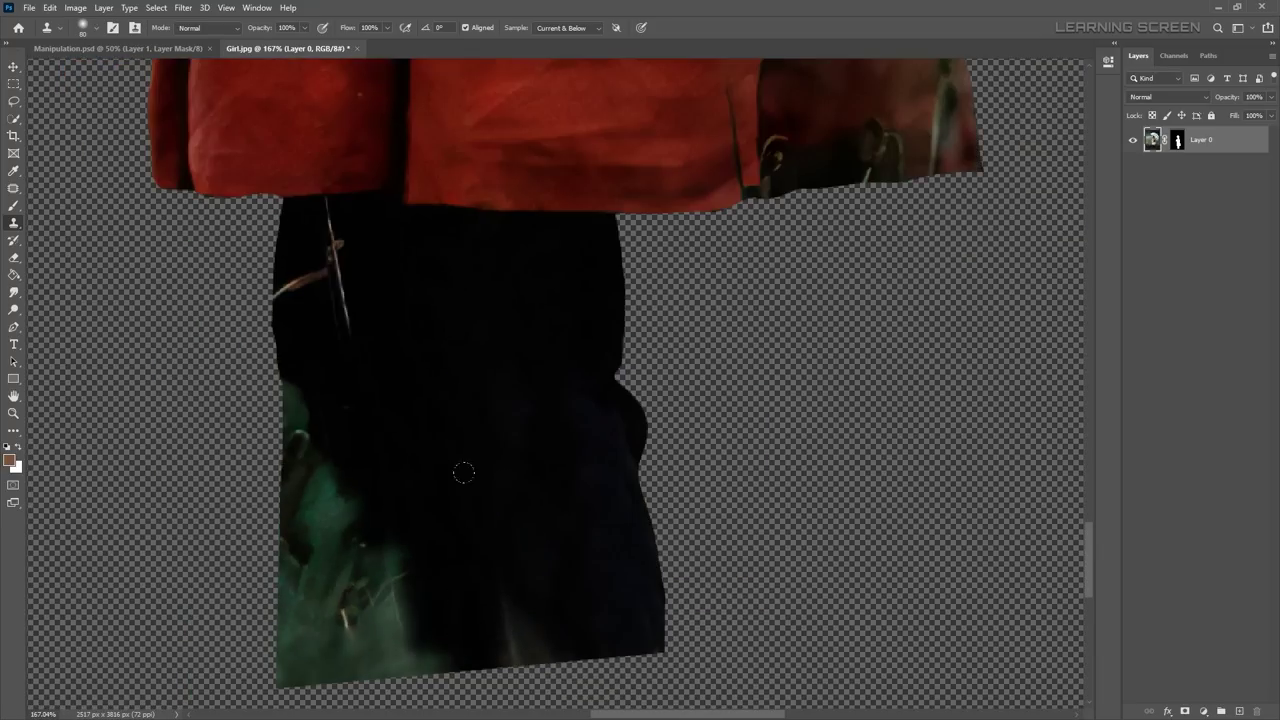
drag(457, 466, 290, 430)
scroll(290, 430, up, 2)
scroll(300, 300, down, 2)
scroll(320, 243, up, 3)
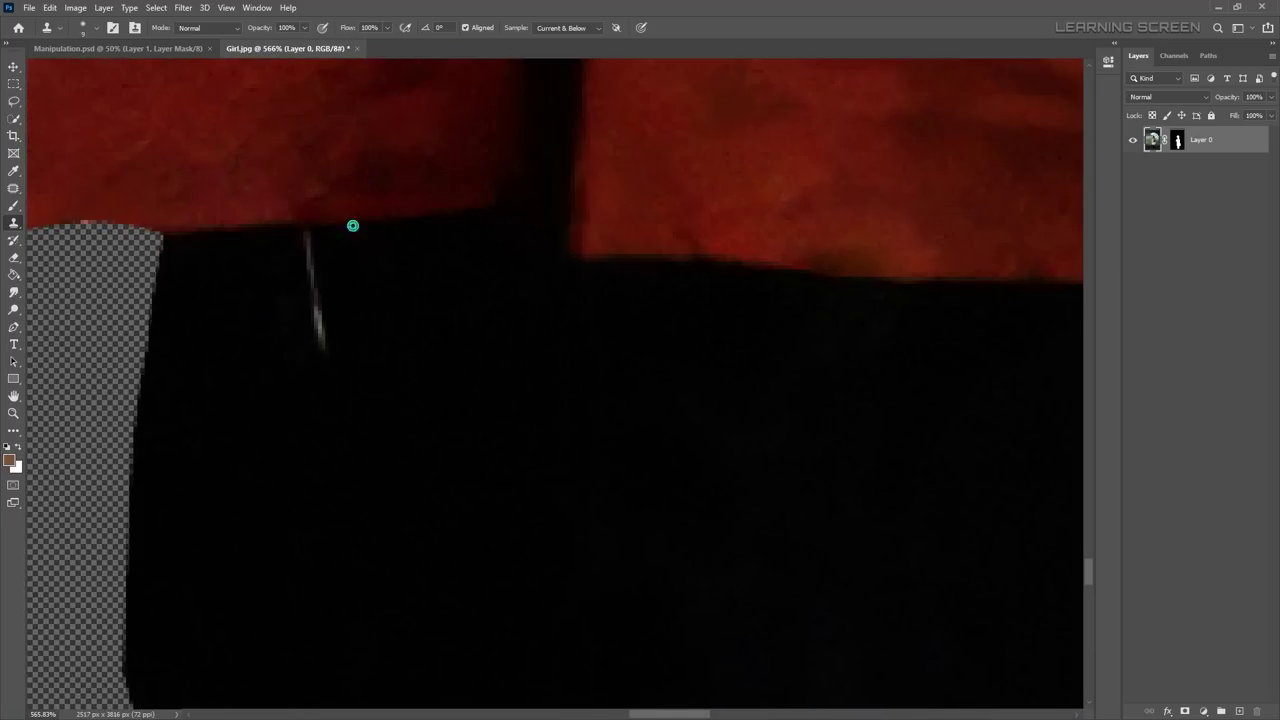
scroll(459, 452, down, 5)
scroll(625, 355, up, 5)
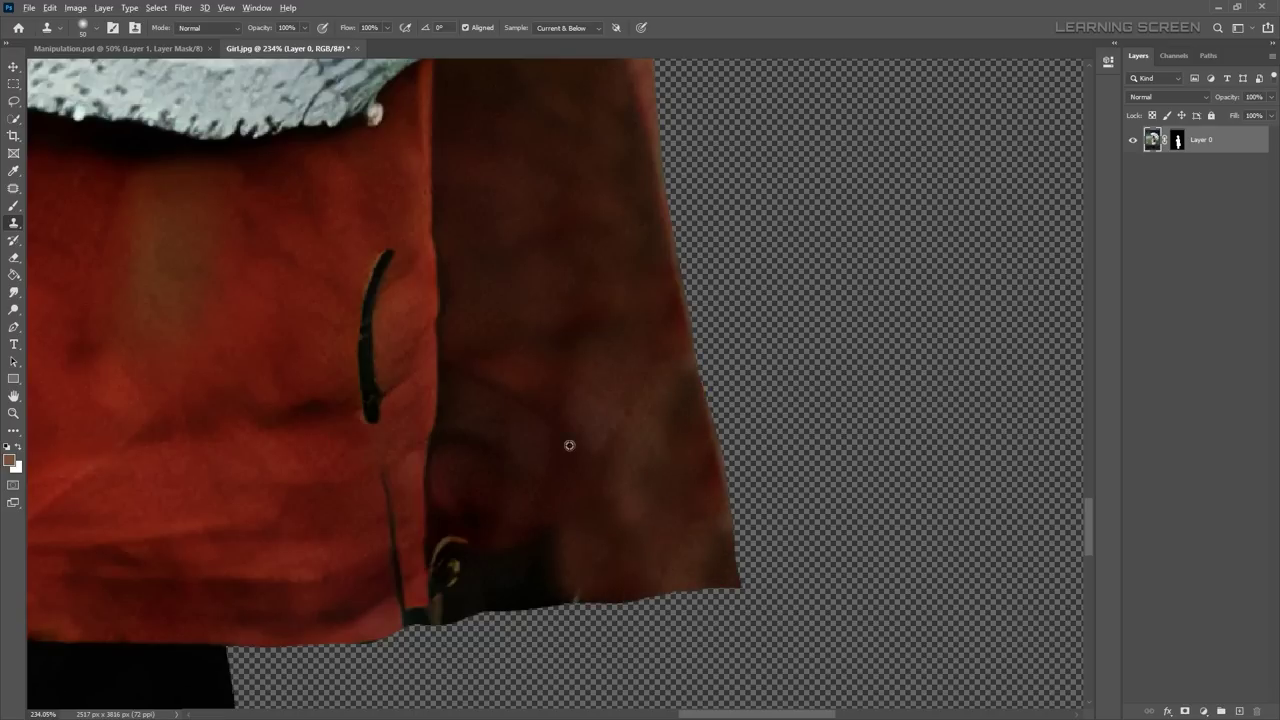
scroll(424, 518, down, 1)
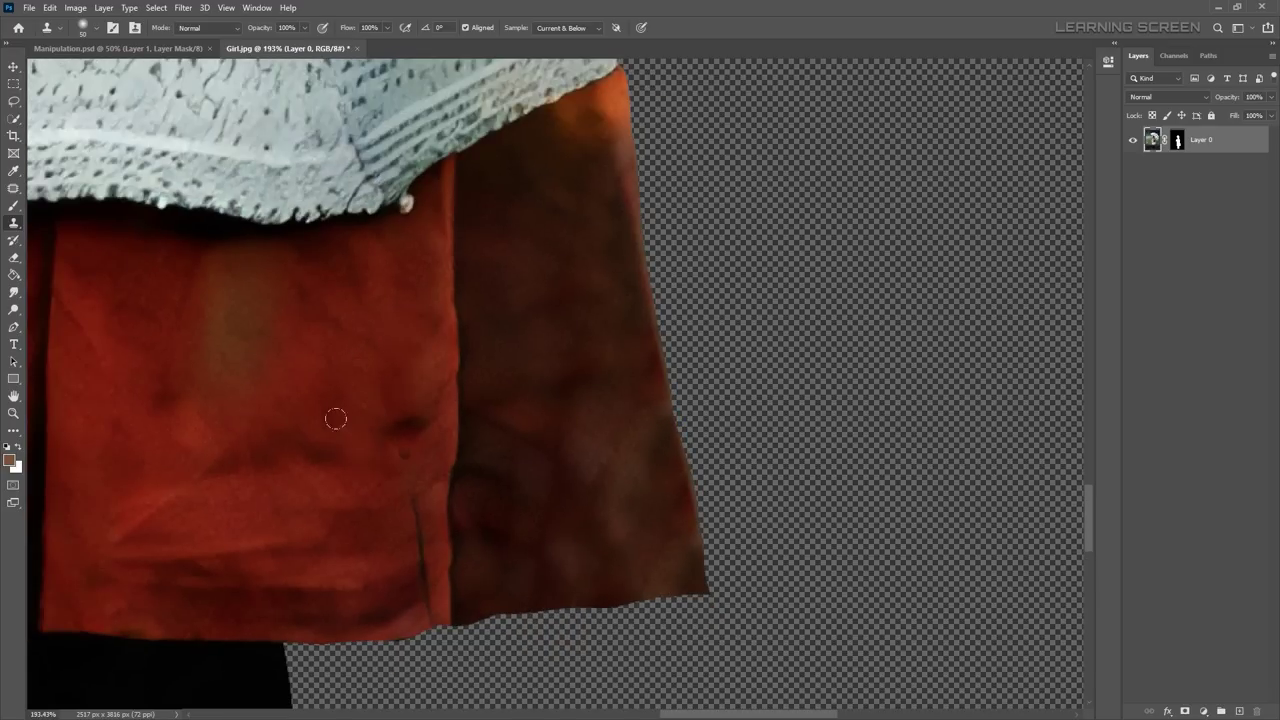
scroll(395, 572, down, 3)
scroll(400, 300, down, 1)
scroll(414, 129, up, 5)
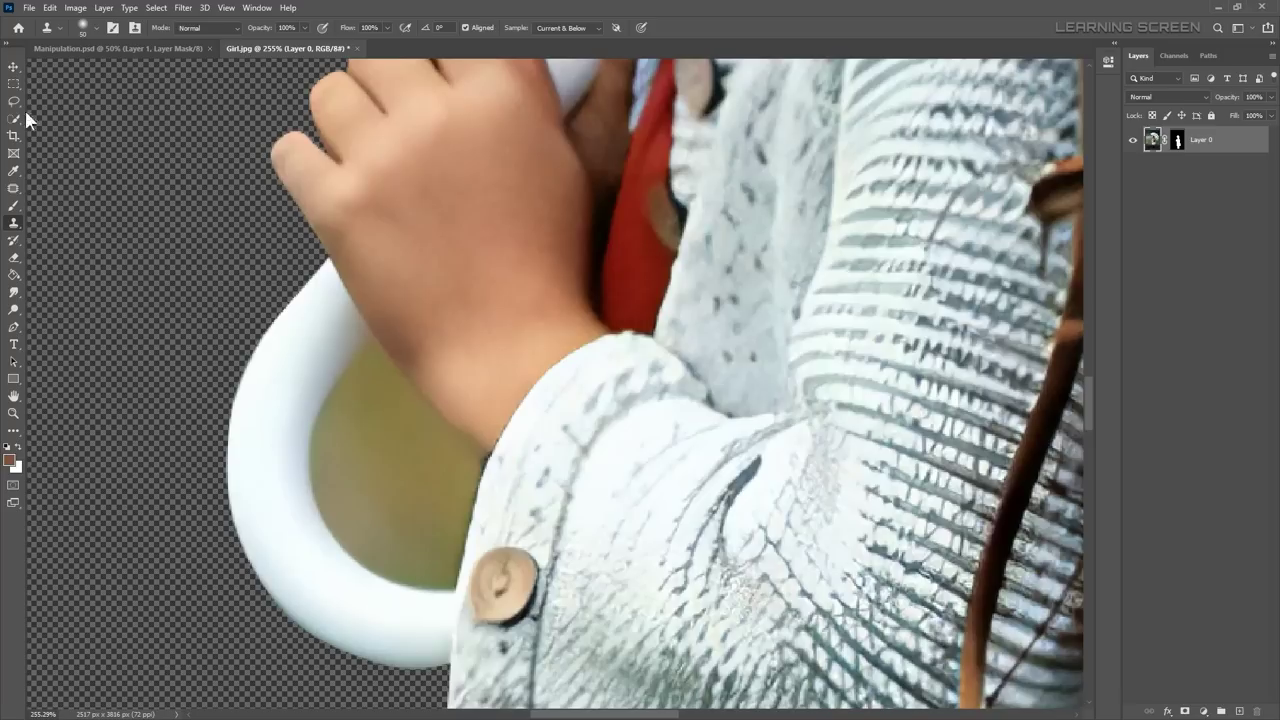
key(p)
scroll(592, 580, up, 1)
scroll(212, 413, down, 3)
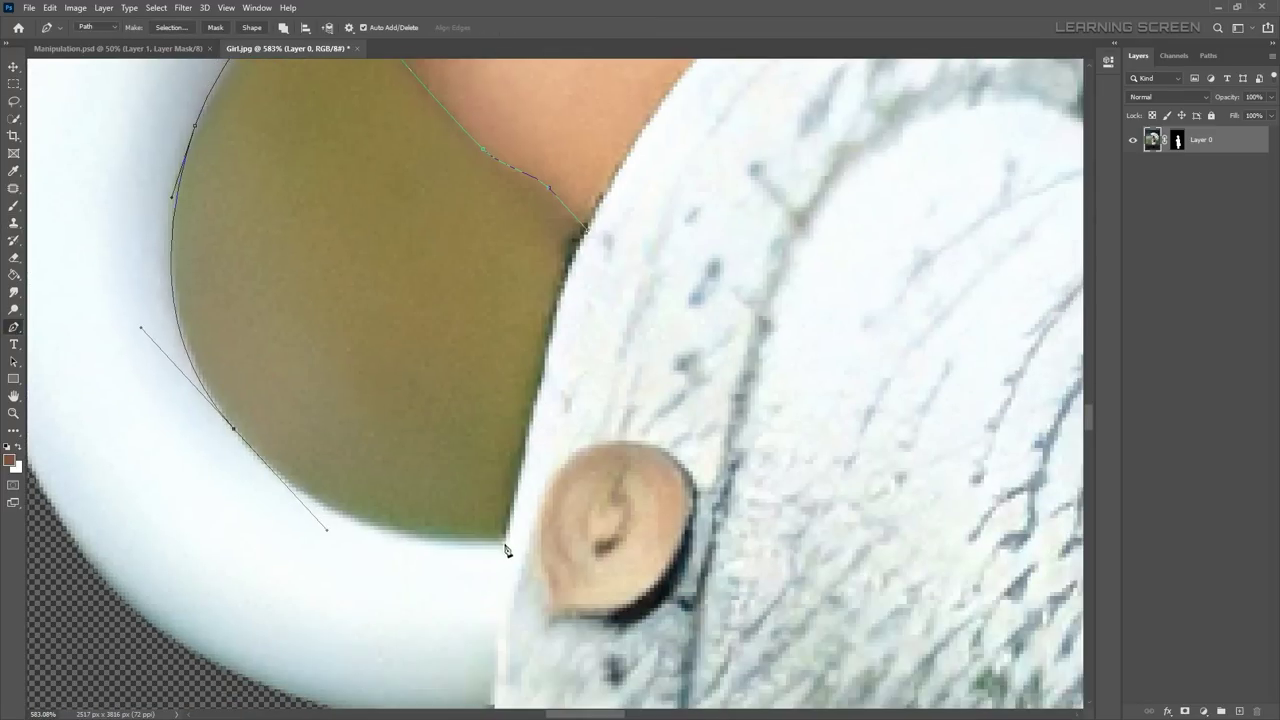
Step: Delete the gap inside the umbrella handle, selected from the handle path
right_click(545, 250)
click(585, 285)
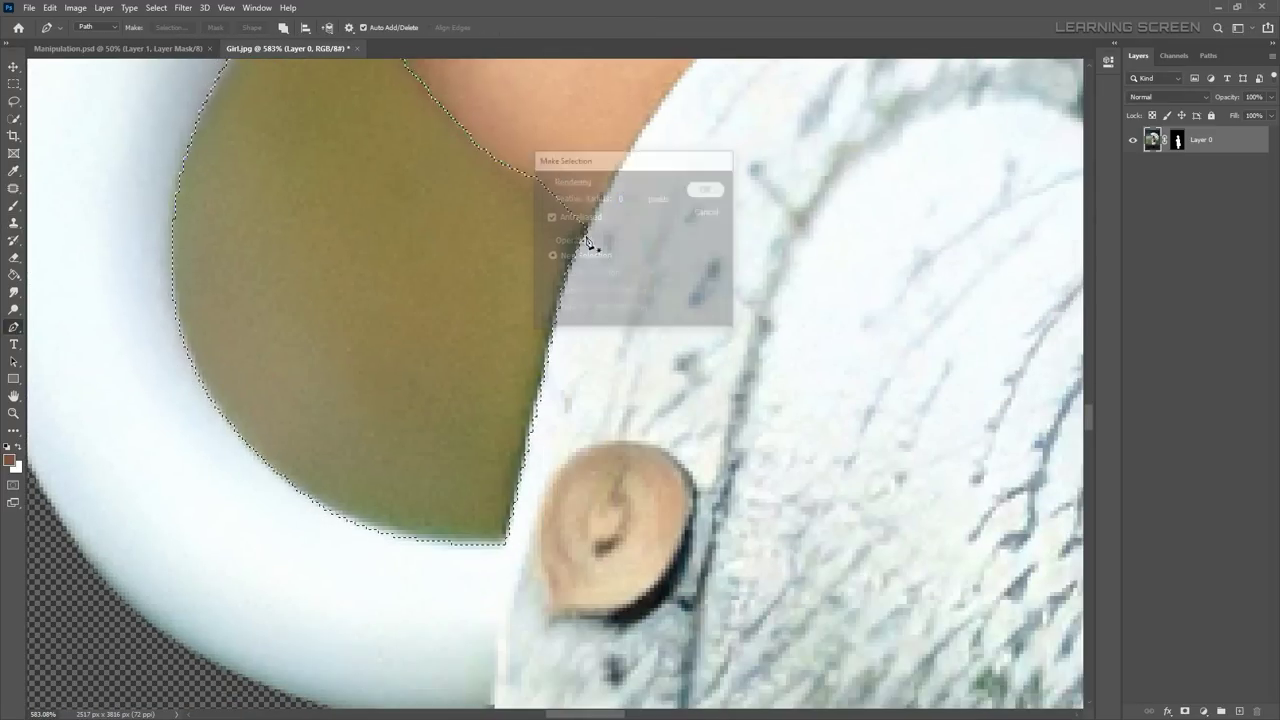
key(Return)
scroll(445, 345, down, 3)
key(Delete)
scroll(485, 295, down, 5)
key(v)
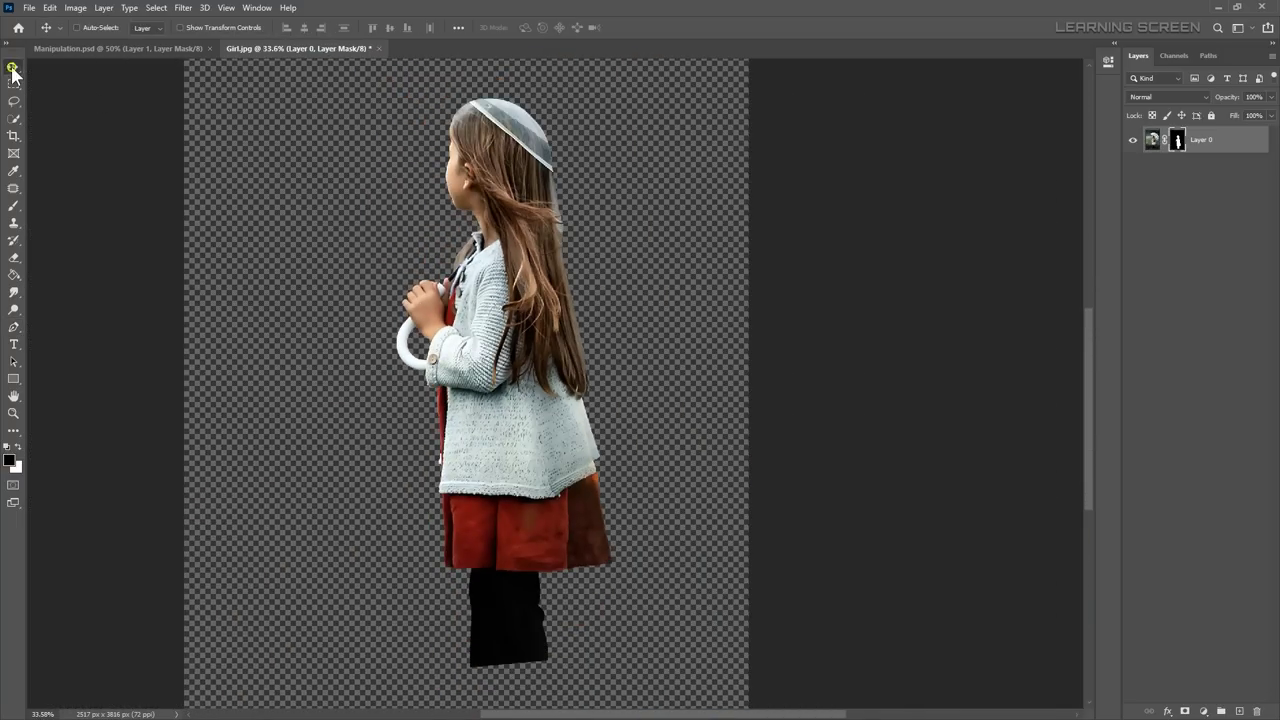
Step: Apply the girl's mask and paste her into Manipulation.psd, closing Girl.jpg without saving
right_click(1177, 140)
click(1180, 177)
click(29, 7)
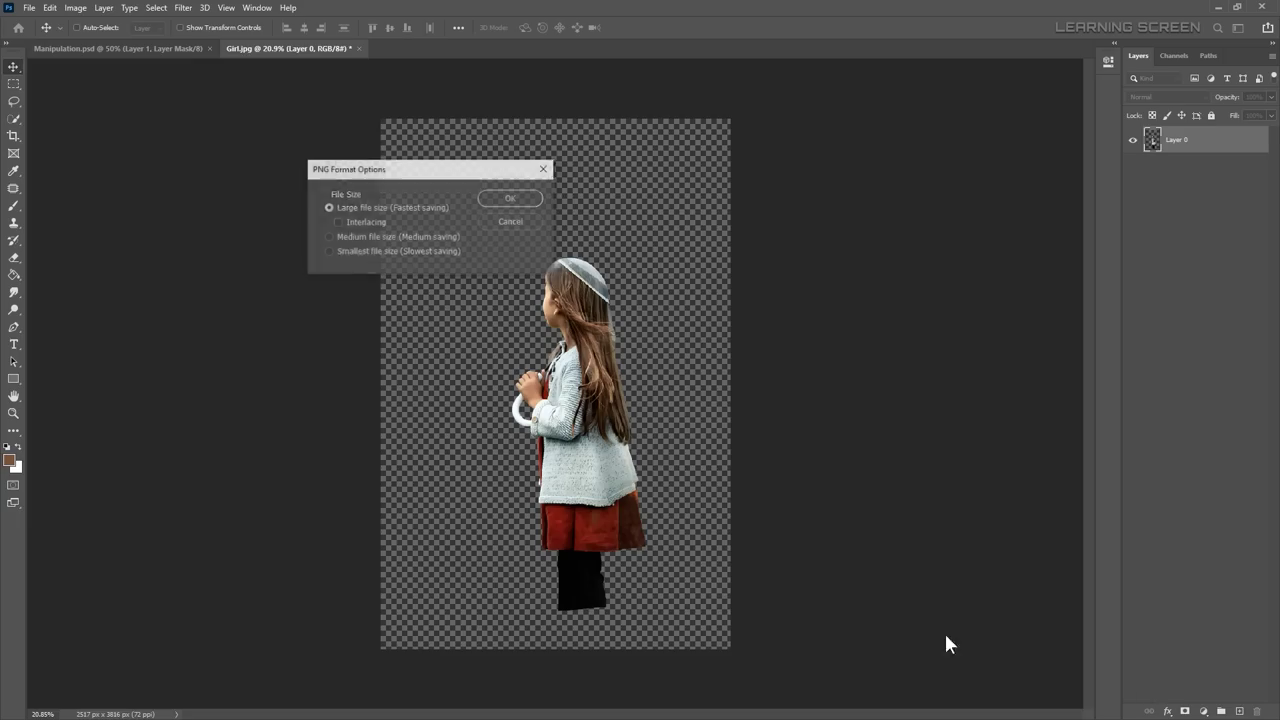
key(ctrl+a)
click(115, 48)
key(ctrl+v)
click(358, 48)
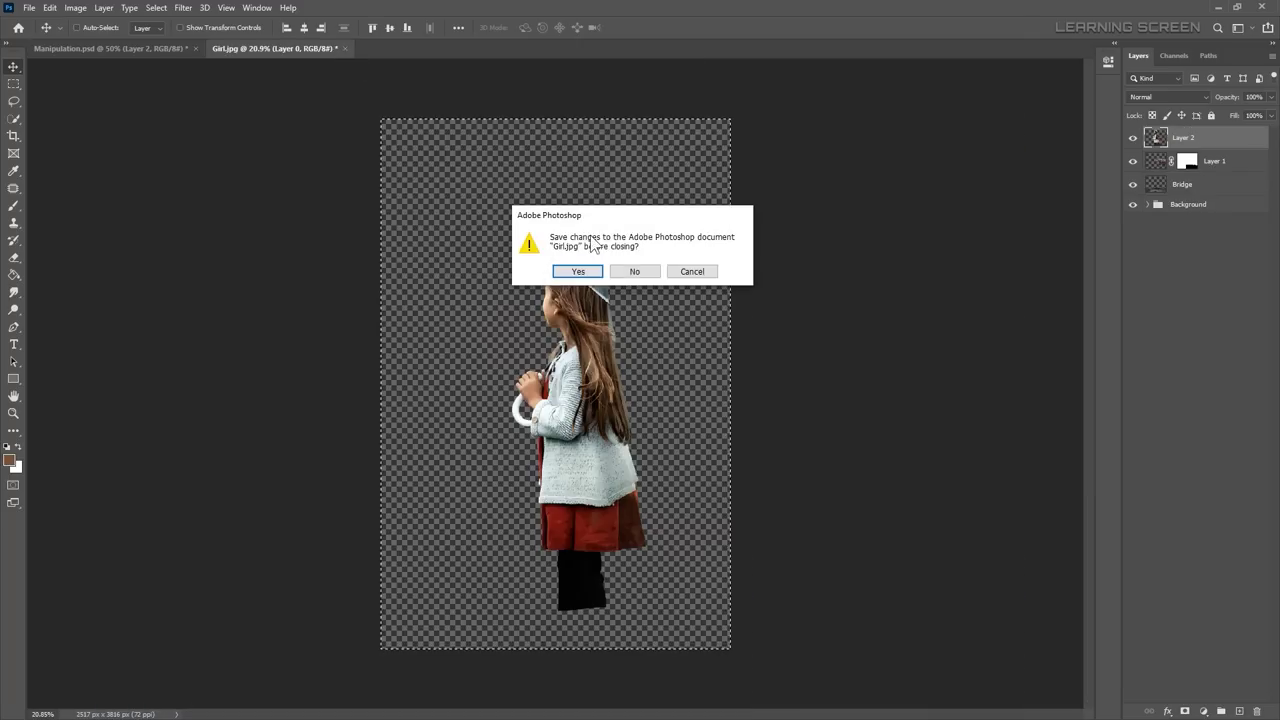
click(634, 269)
Step: Scale the girl down onto the bridge's left end and name her layer Girl
key(ctrl+t)
drag(714, 441, 356, 441)
drag(550, 440, 355, 445)
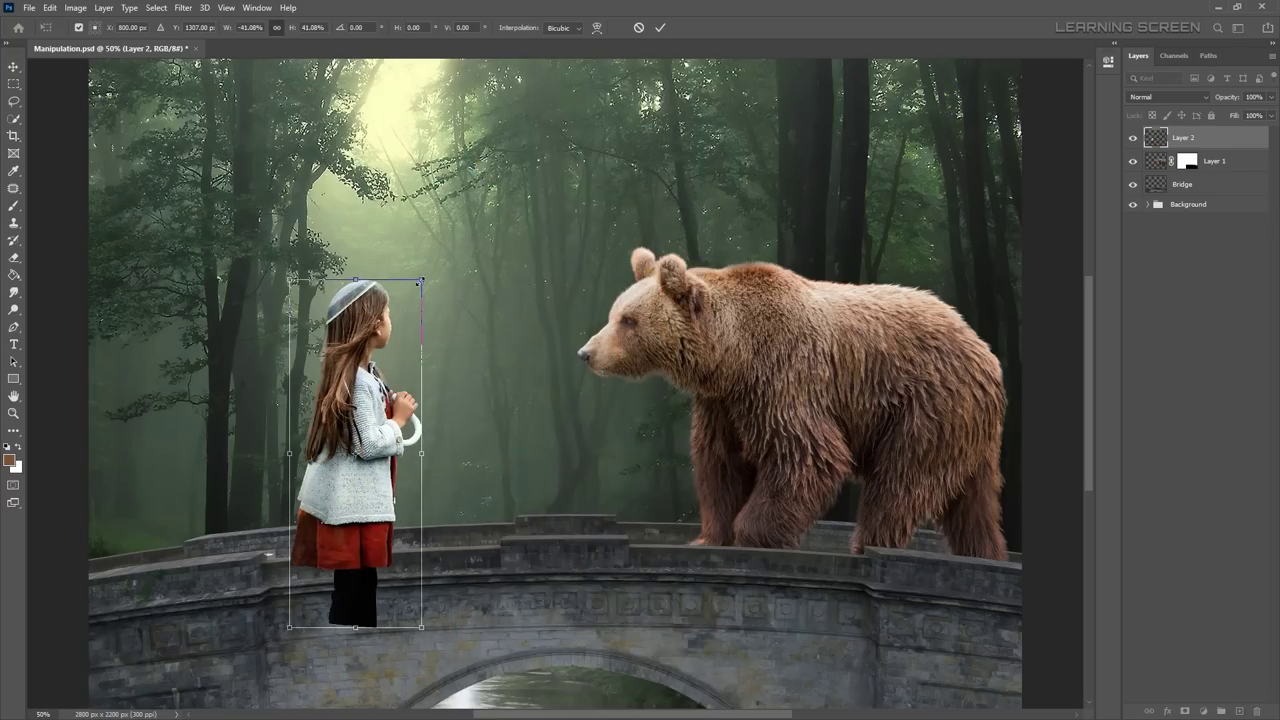
mouse_move(423, 277)
mouse_down()
mouse_move(398, 352)
mouse_move(356, 380)
mouse_up()
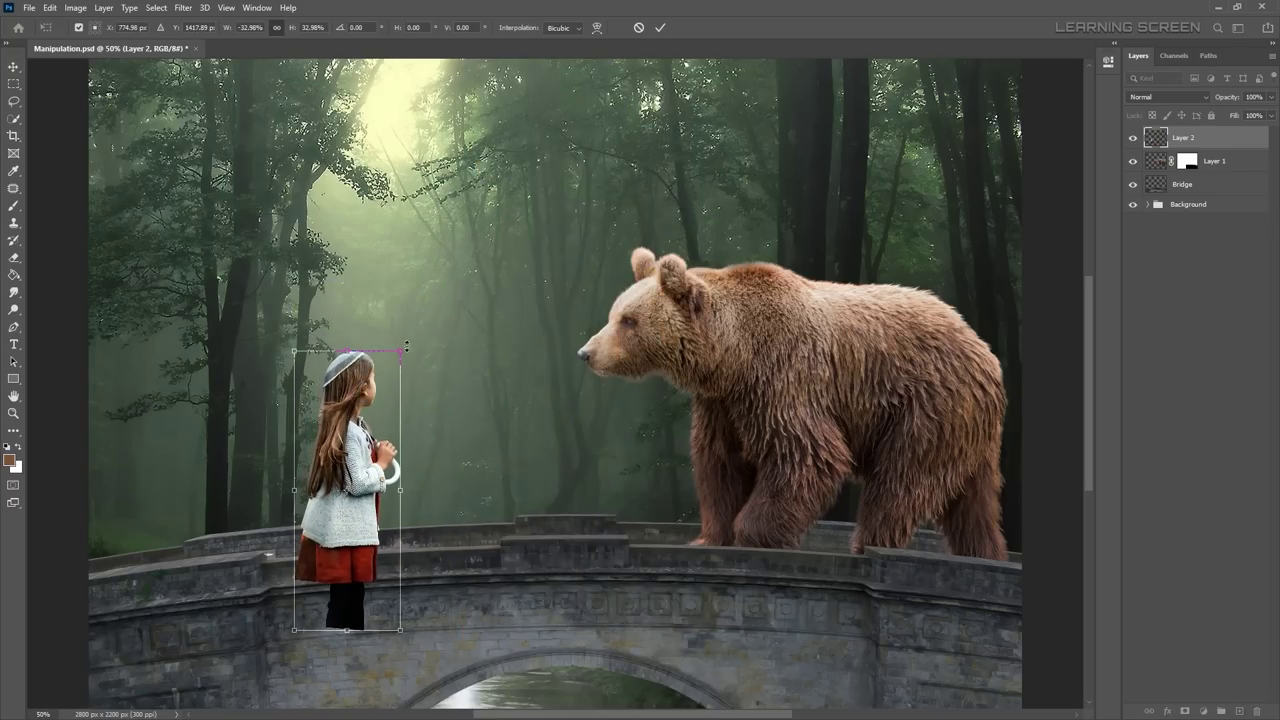
mouse_move(405, 346)
mouse_down()
mouse_move(390, 307)
mouse_move(383, 343)
mouse_up()
key(ctrl+plus)
drag(316, 456, 318, 460)
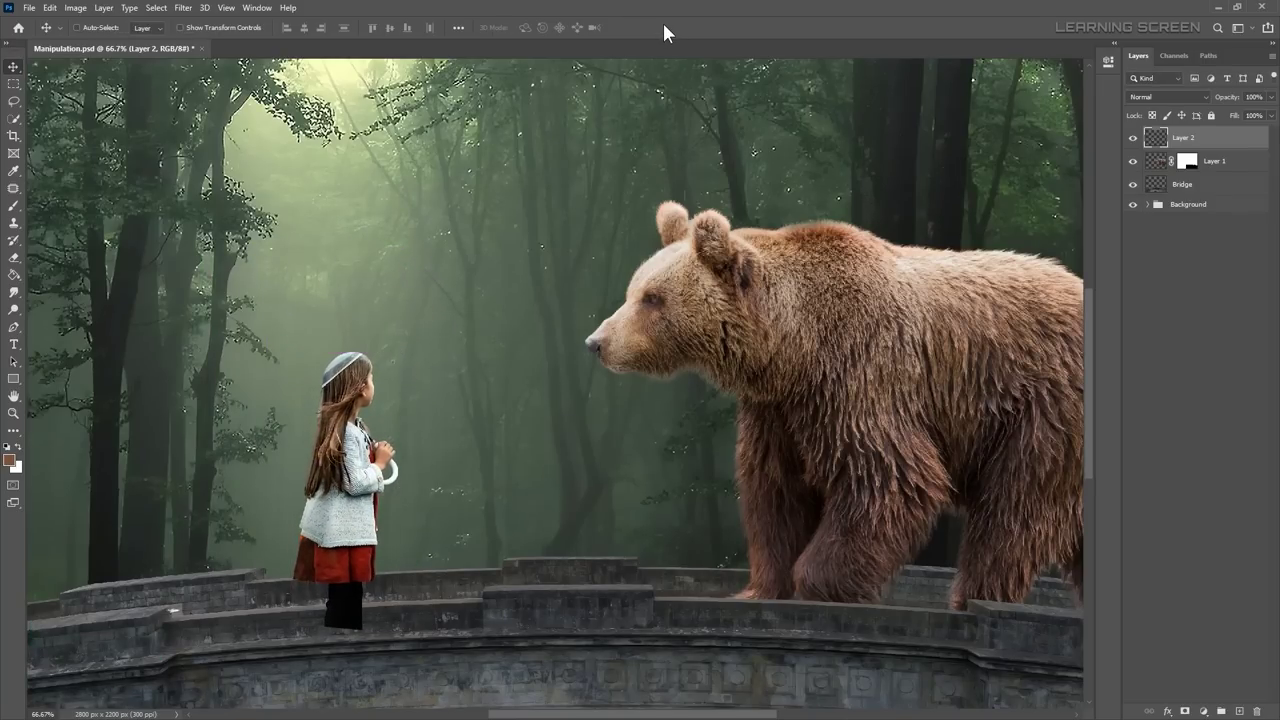
click(1195, 137)
text(Girl)
key(Return)
Step: Repaint the Girl mask so her trouser bottoms meet the bridge rail
scroll(330, 627, up, 10)
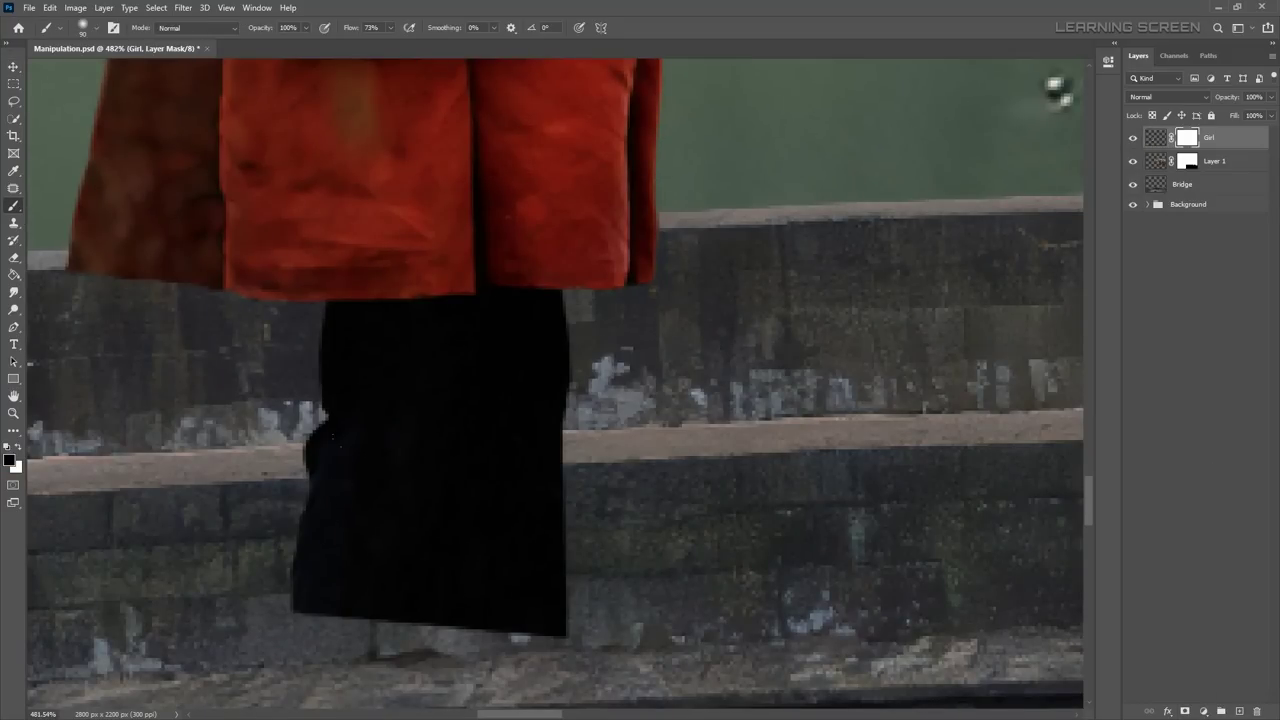
drag(391, 44, 420, 44)
right_click(580, 425)
scroll(400, 480, up, 3)
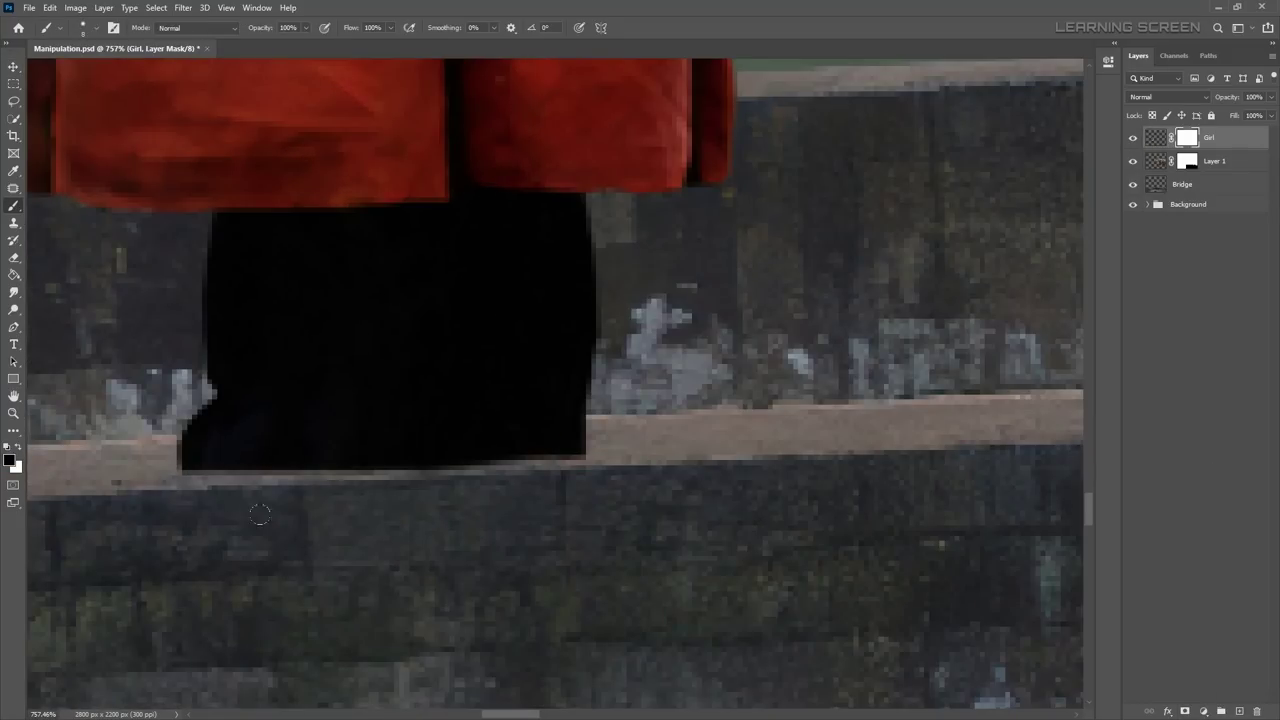
drag(580, 455, 140, 435)
key(x)
Step: Open the red umbrella image, umbrella.png
scroll(533, 410, down, 1)
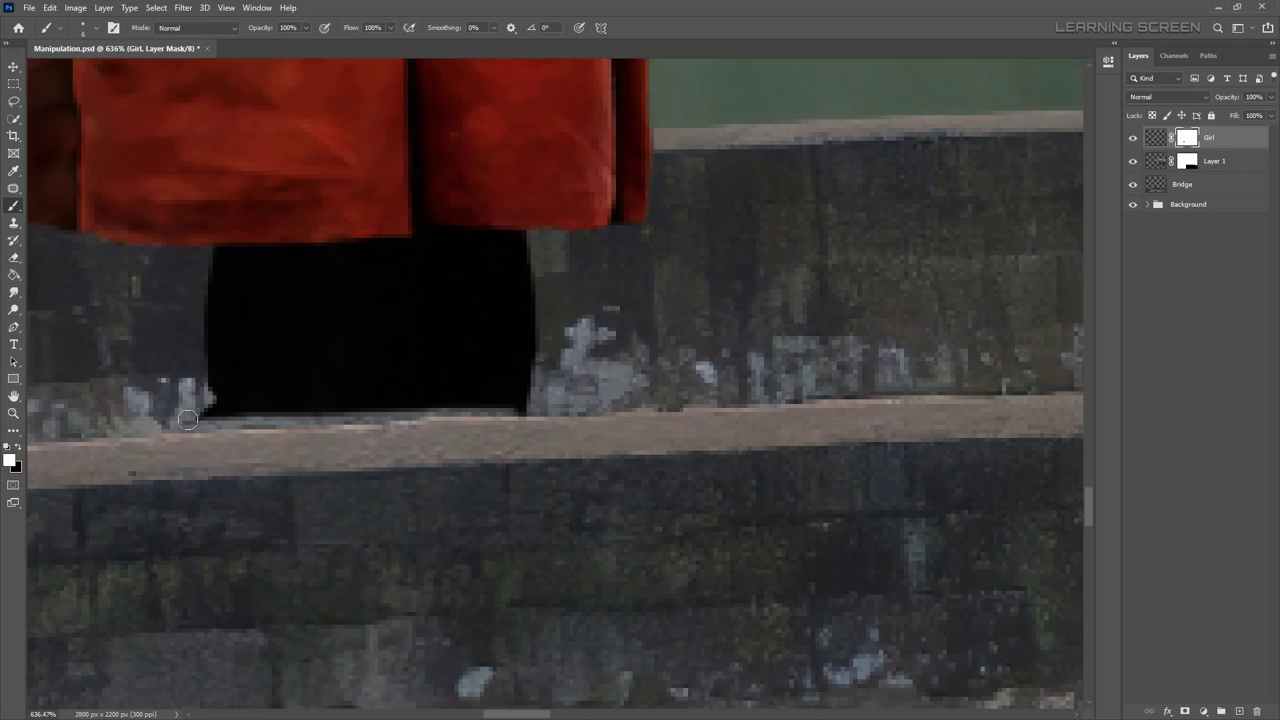
scroll(569, 420, down, 5)
scroll(569, 420, down, 2)
scroll(569, 420, down, 1)
key(v)
click(29, 7)
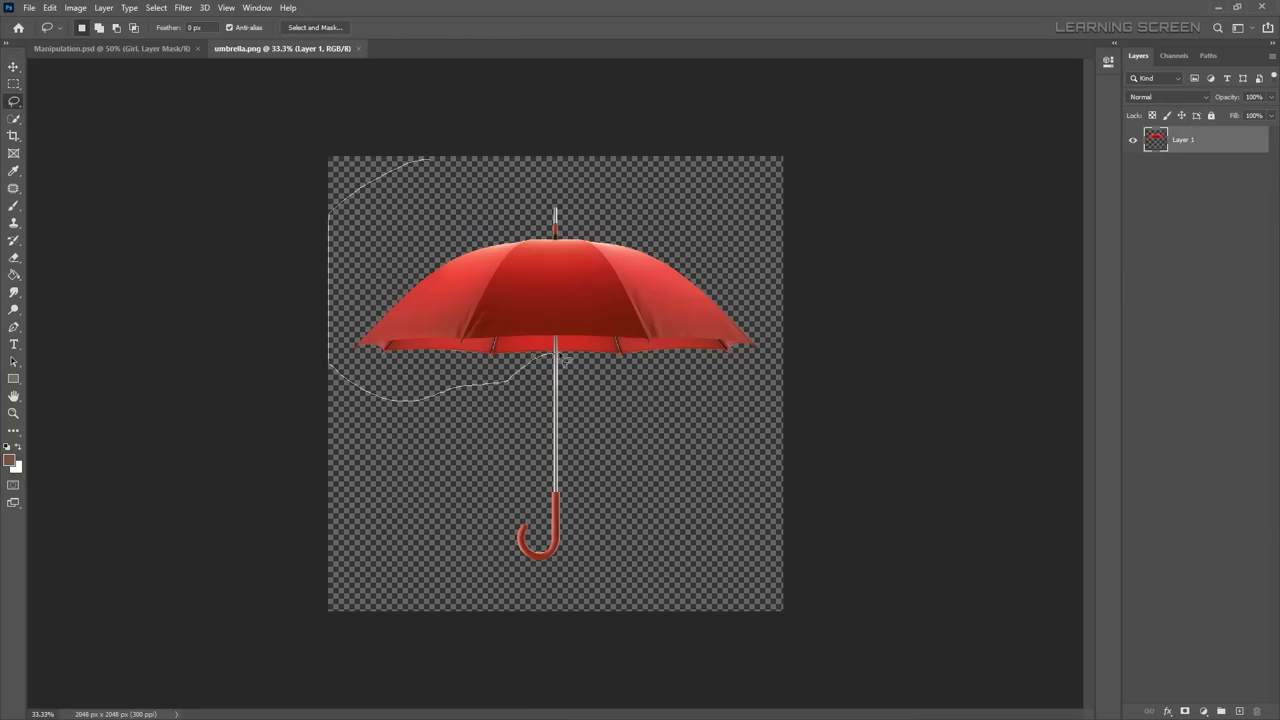
Step: Copy the whole umbrella image and paste it into the Manipulation.psd composite
scroll(562, 359, up, 3)
scroll(667, 435, up, 2)
key(ctrl+0)
key(ctrl+c)
key(v)
click(103, 50)
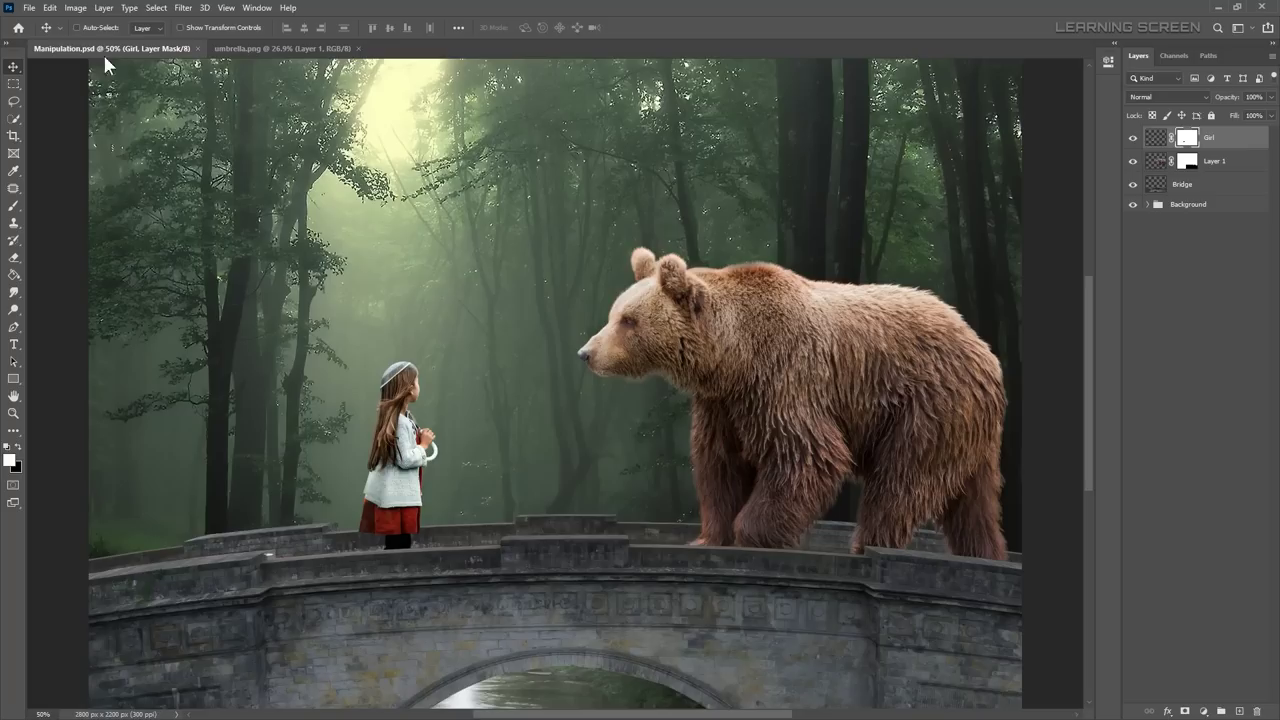
key(ctrl+v)
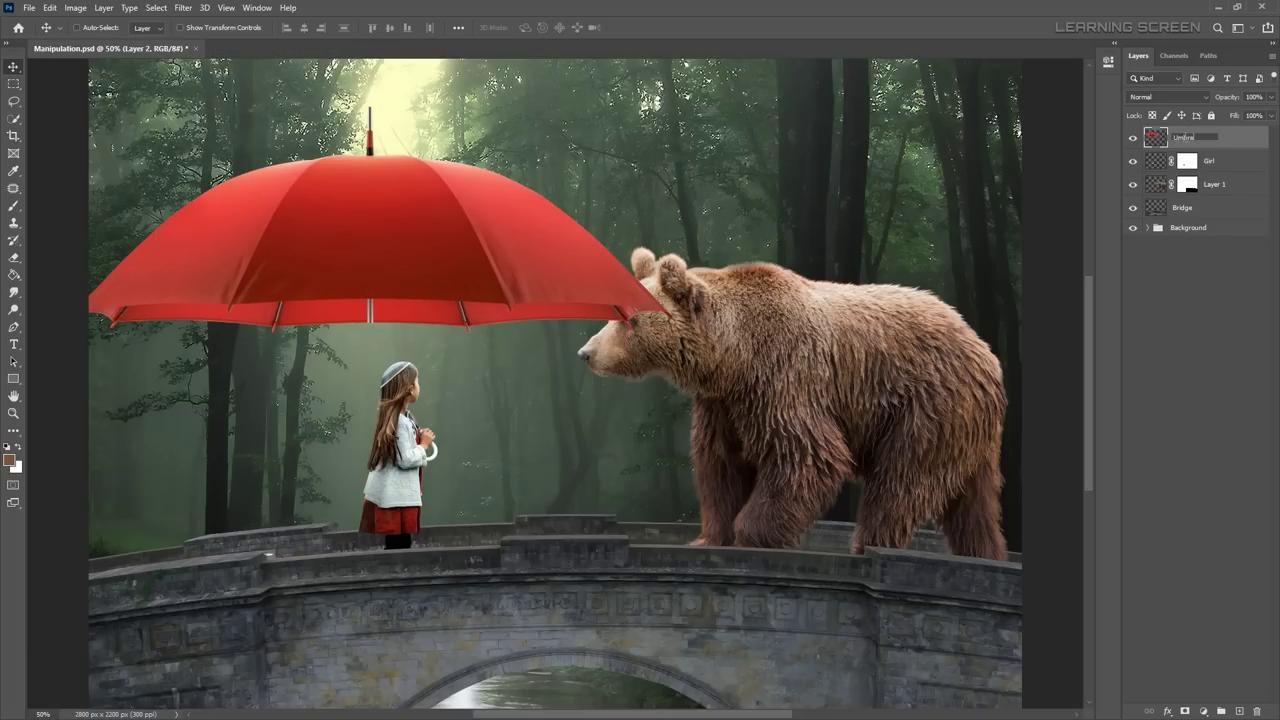
Step: Scale the umbrella to about 34.5%, tilt it over the girl's head, then hide it
key(ctrl+t)
drag(549, 248, 402, 265)
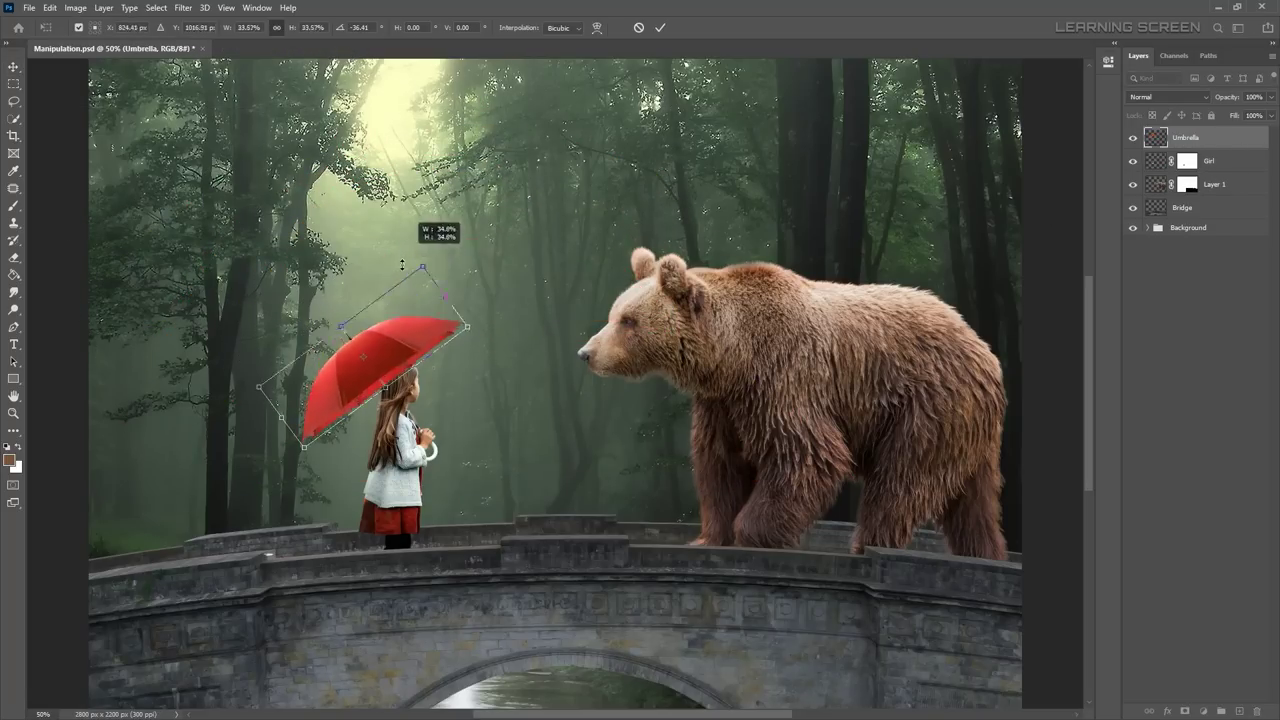
scroll(431, 262, up, 3)
scroll(431, 262, down, 5)
scroll(450, 300, up, 4)
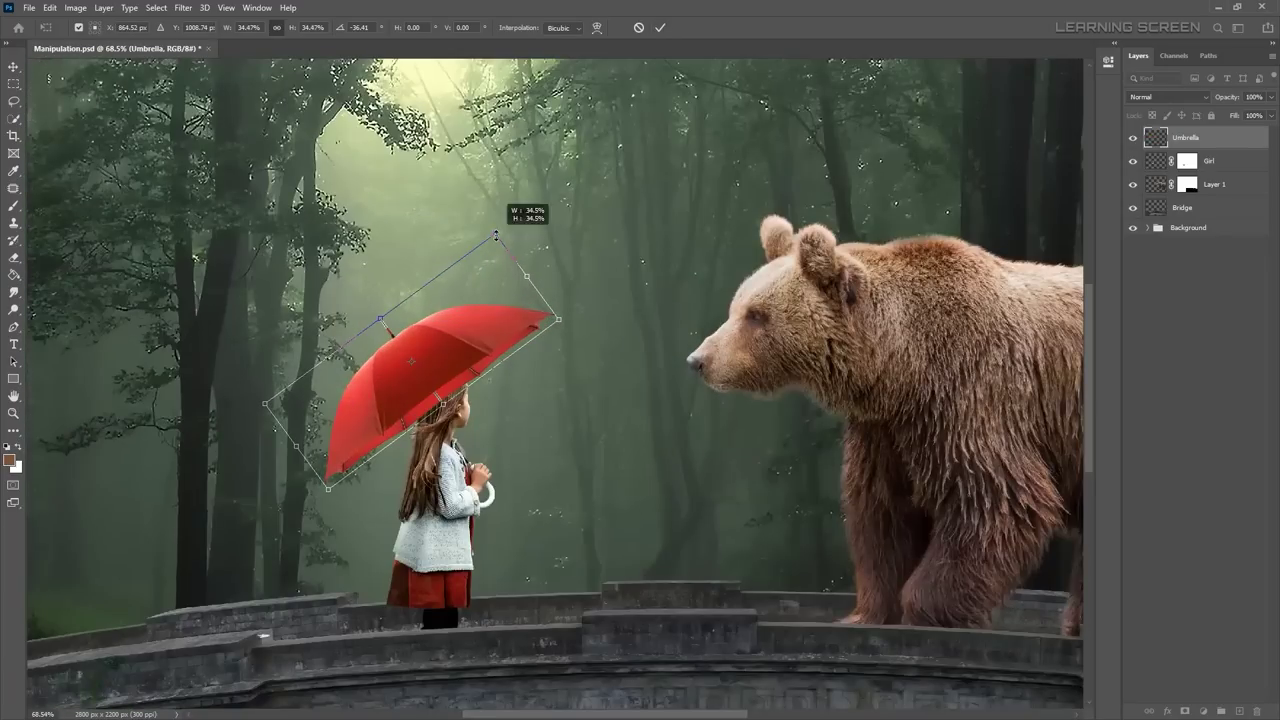
key(Return)
scroll(465, 375, up, 3)
click(1133, 137)
click(1210, 160)
Step: Clone hair over the girl's grey cap and its white band with the Clone Stamp
key(s)
scroll(488, 352, up, 3)
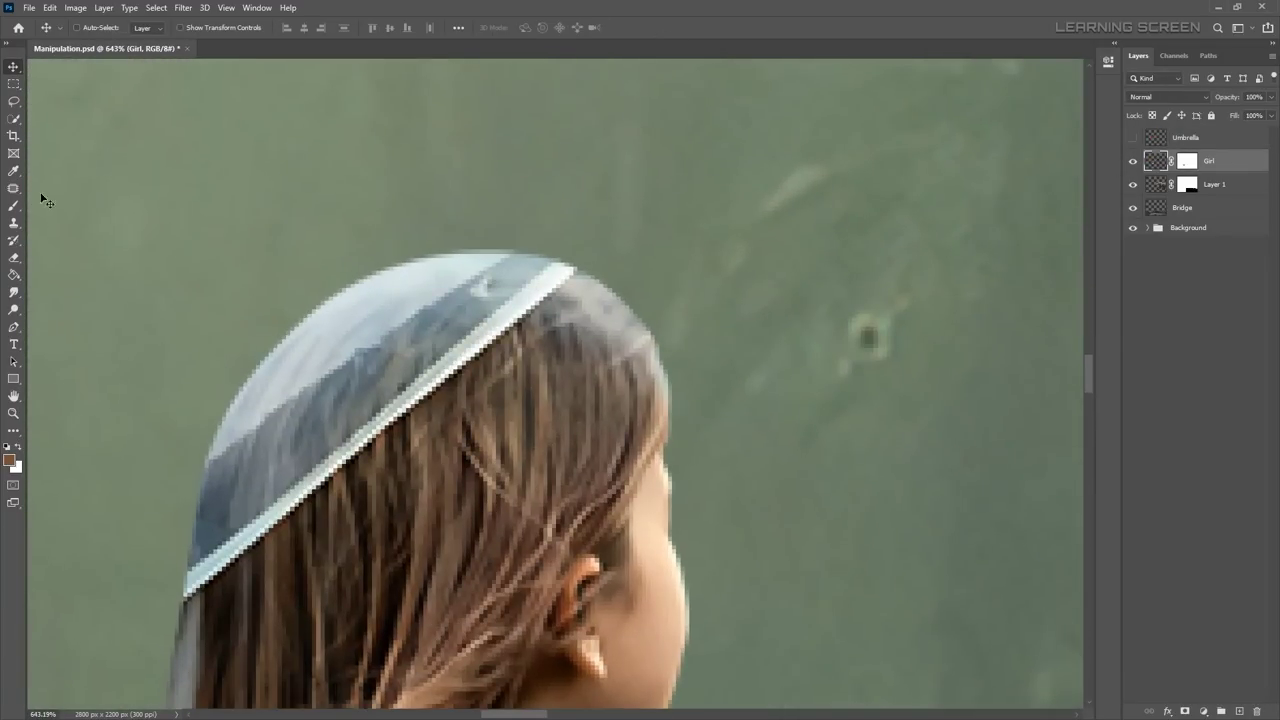
scroll(488, 352, up, 3)
scroll(490, 352, up, 1)
drag(530, 310, 351, 490)
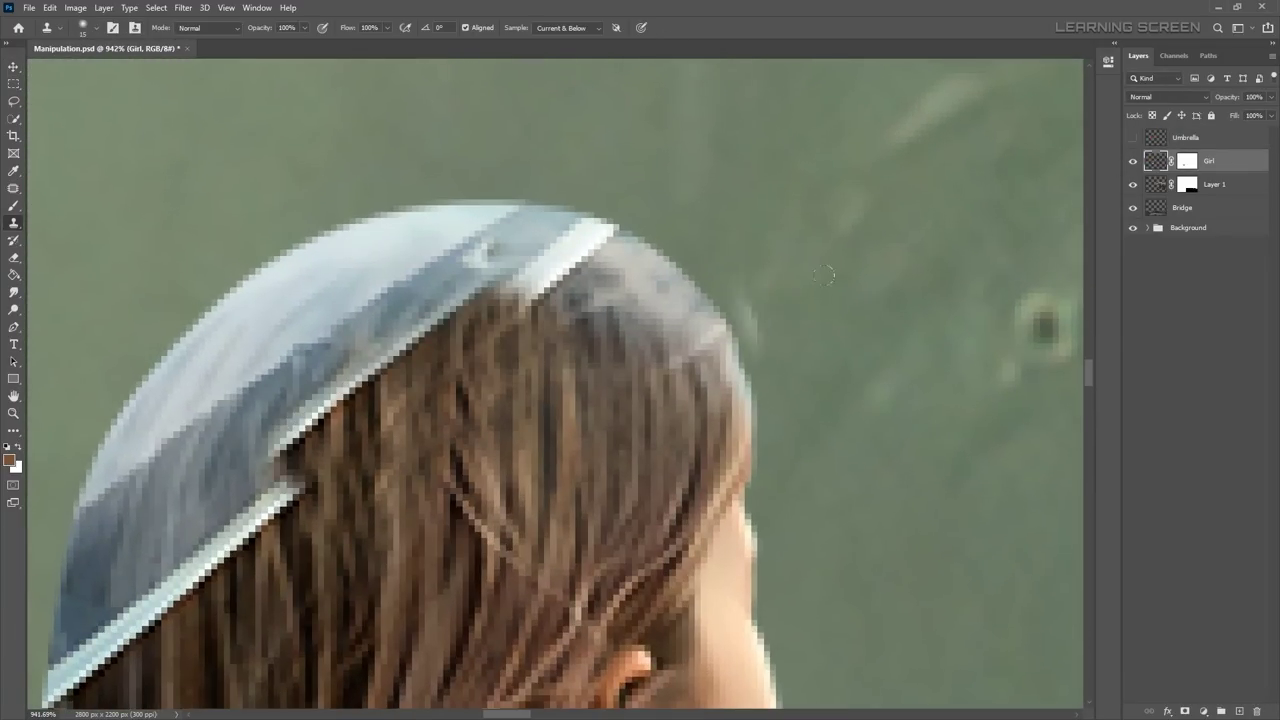
mouse_move(740, 300)
mouse_down()
mouse_move(243, 586)
mouse_move(250, 460)
mouse_up()
drag(300, 560, 500, 280)
drag(390, 240, 240, 420)
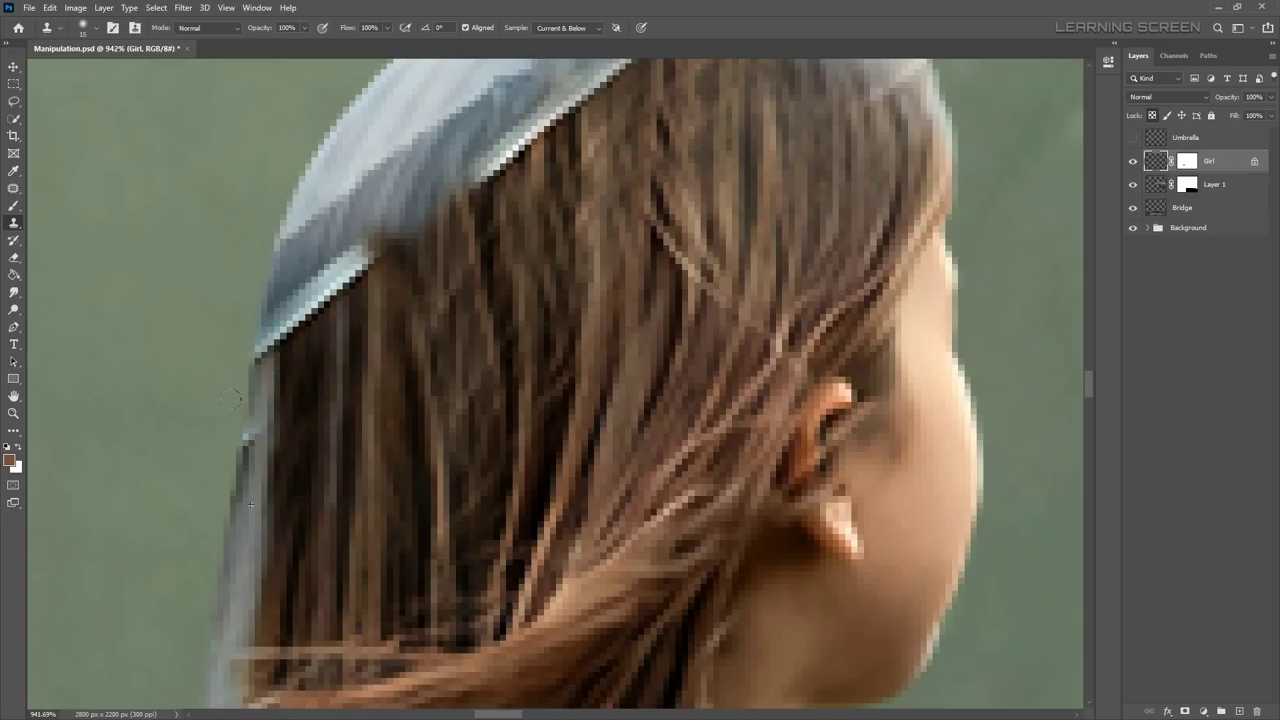
scroll(250, 505, down, 3)
scroll(569, 207, up, 2)
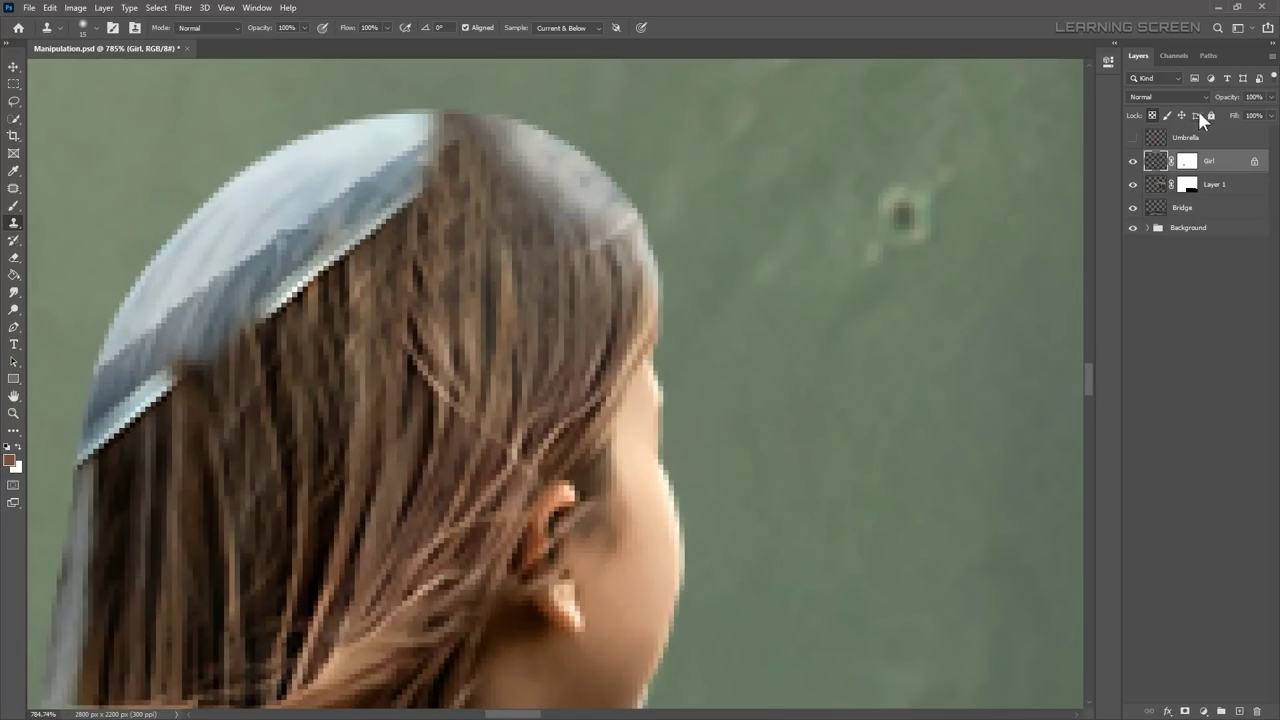
Step: Show the Umbrella layer again at 58% opacity
click(1133, 137)
click(1190, 137)
drag(1228, 97, 1210, 97)
Step: Restore the Umbrella layer to 100% opacity
key(ctrl+0)
click(13, 67)
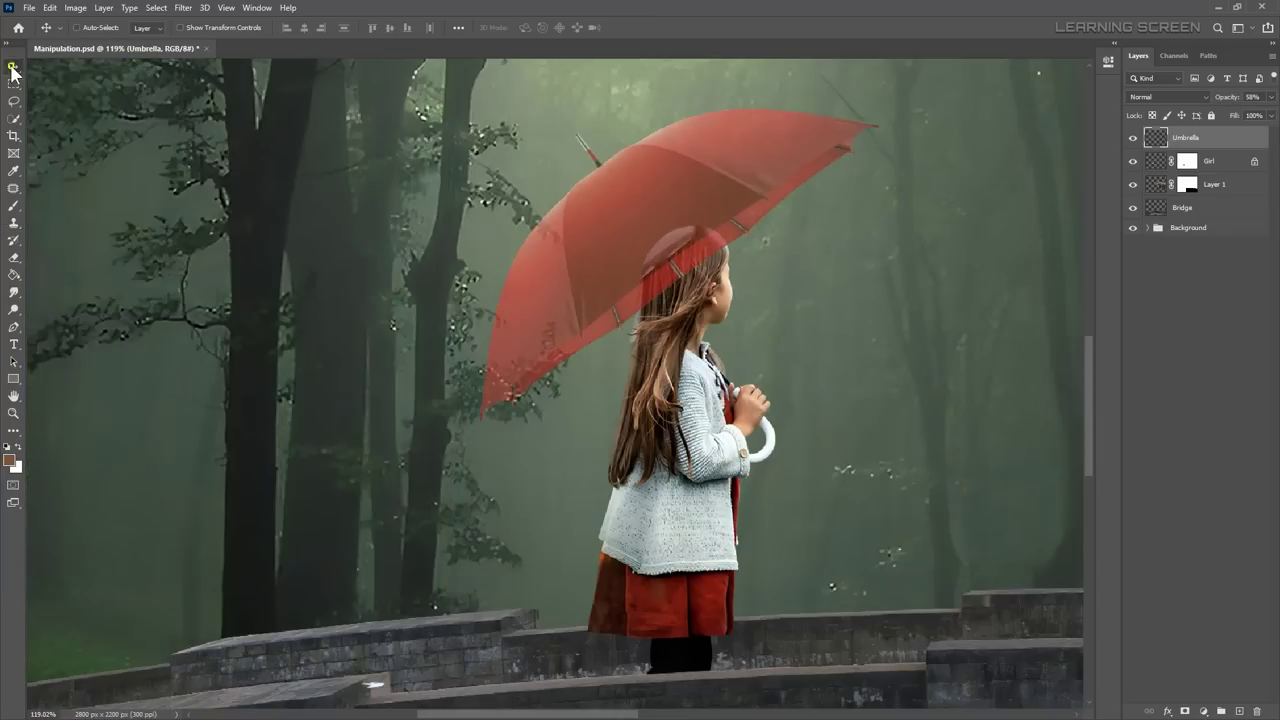
scroll(660, 200, up, 2)
scroll(640, 220, up, 2)
scroll(612, 250, down, 1)
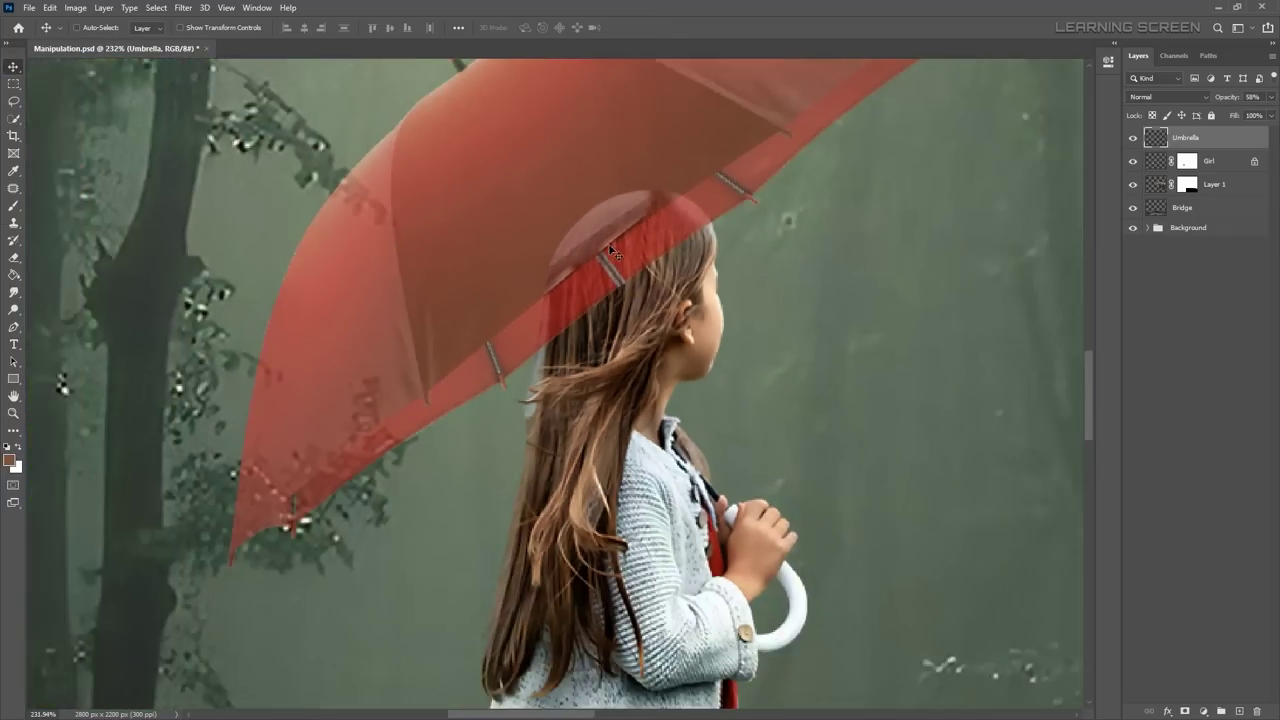
scroll(612, 250, down, 2)
scroll(640, 230, down, 3)
scroll(643, 256, up, 3)
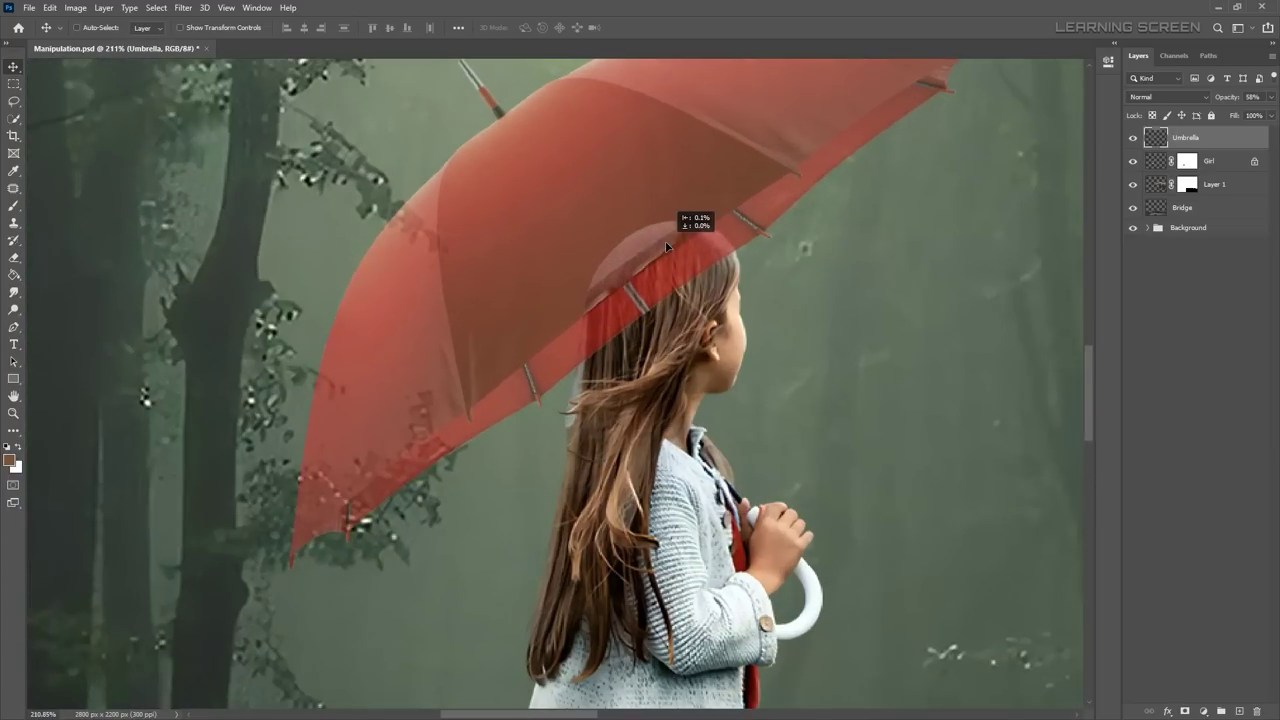
key(0)
scroll(608, 367, up, 1)
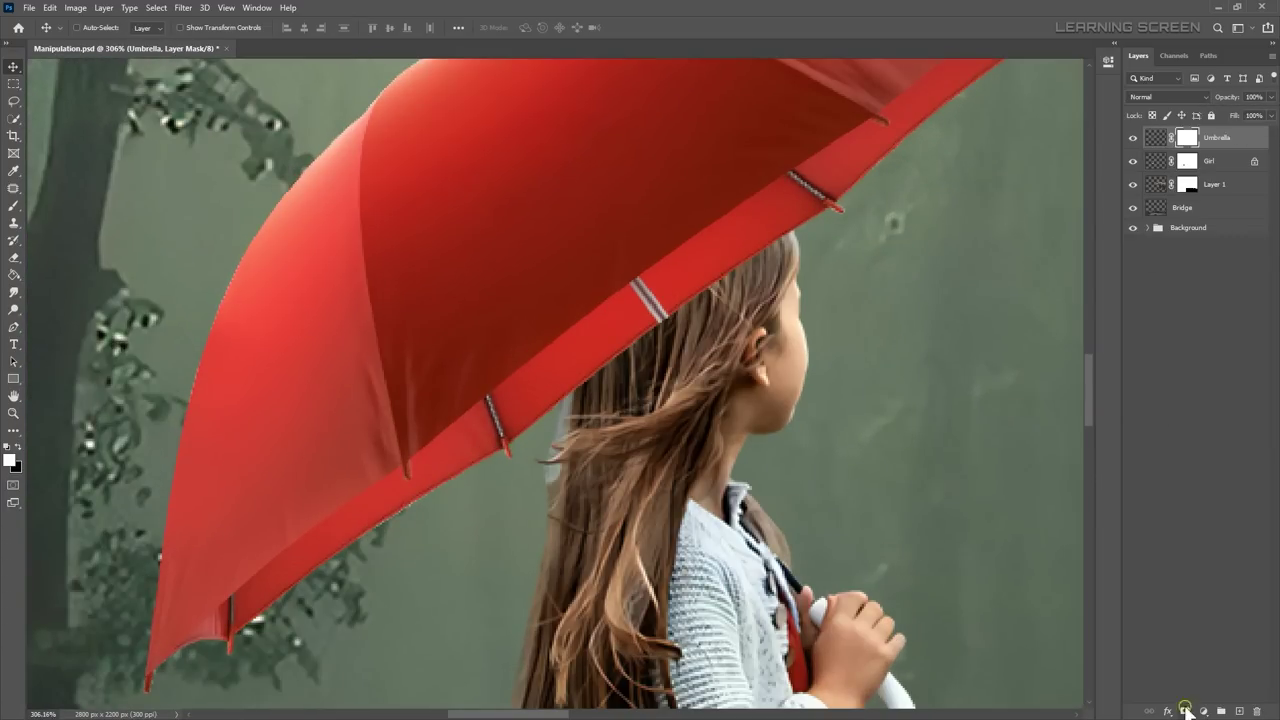
Step: Mask the umbrella behind the girl's hair using a Pen path selection filled black
click(14, 206)
key(x)
scroll(565, 370, up, 1)
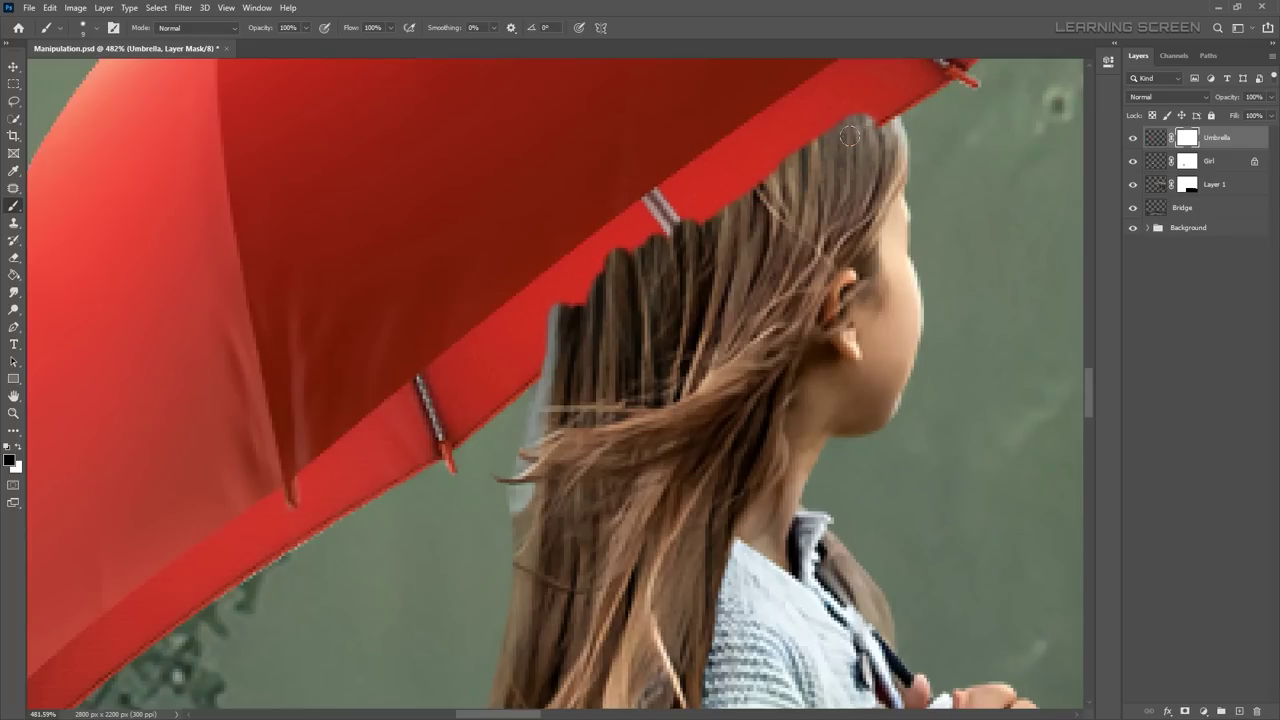
scroll(849, 136, up, 1)
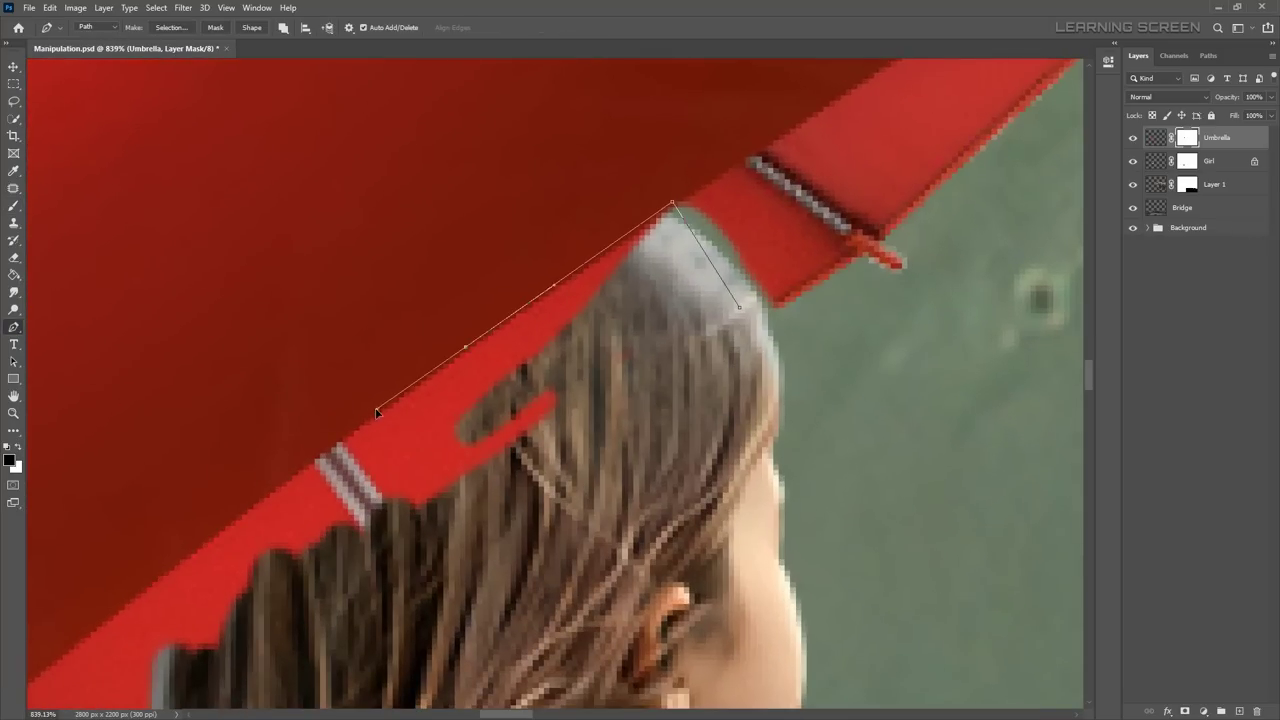
key(ctrl+z)
click(228, 533)
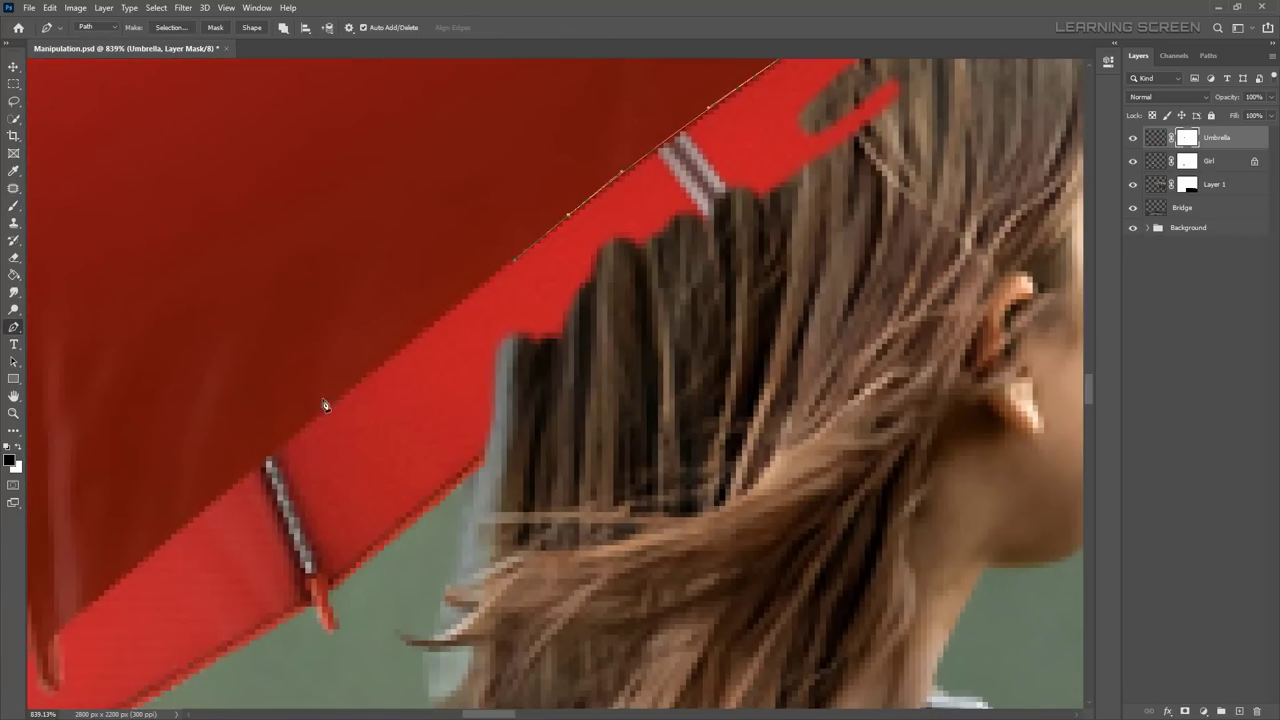
drag(502, 273, 485, 461)
scroll(498, 507, down, 2)
right_click(874, 186)
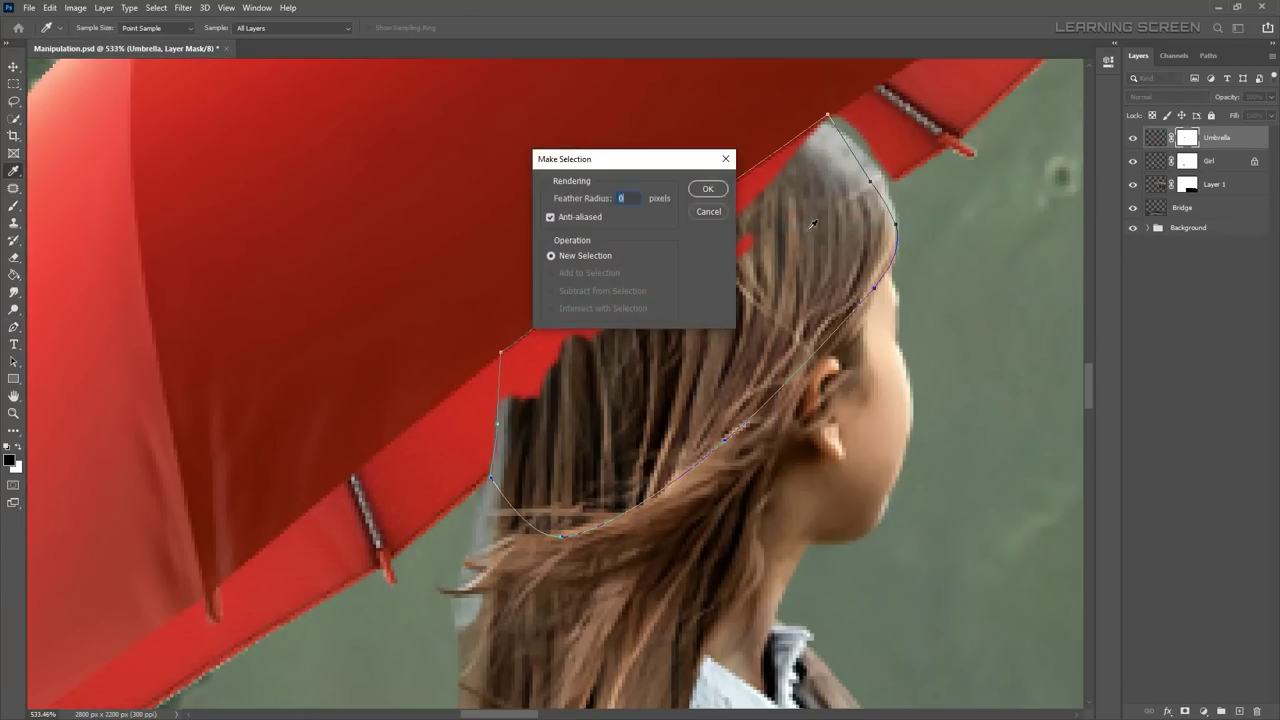
click(706, 186)
key(alt+BackSpace)
key(ctrl+d)
key(ctrl+0)
scroll(487, 390, up, 5)
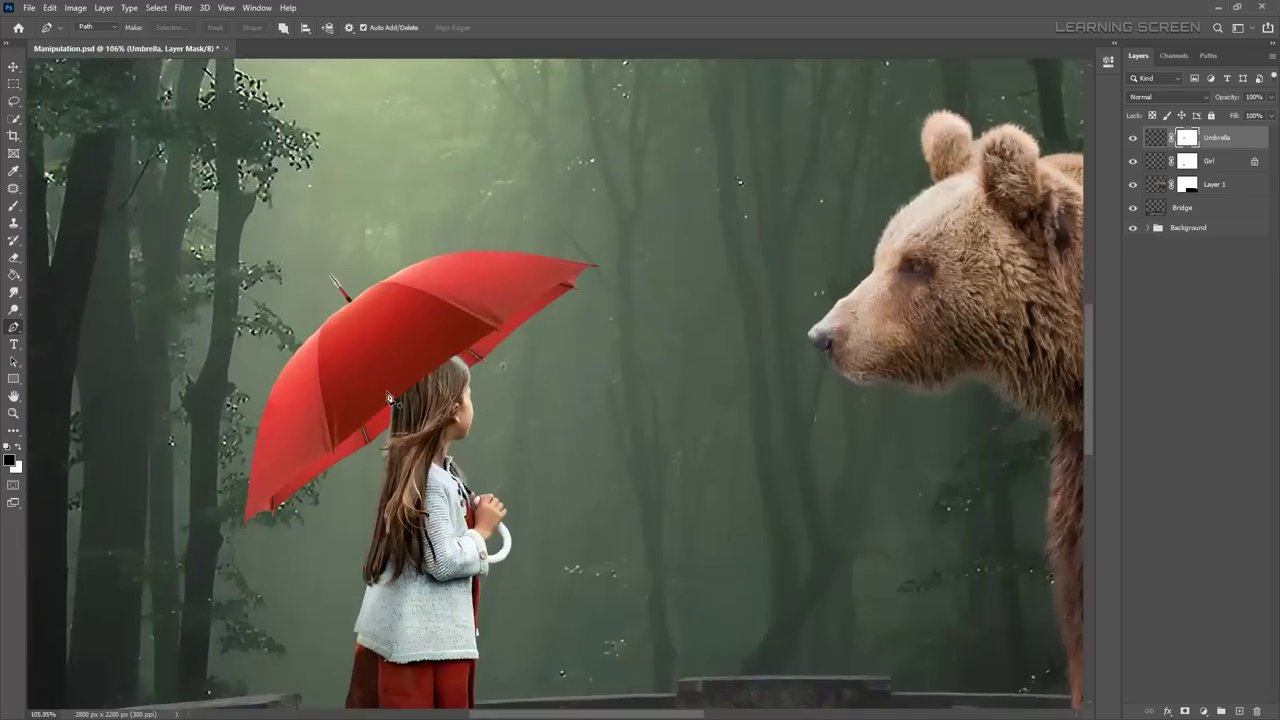
Step: Brush-refine the hair edge on the Girl and Umbrella masks
key(b)
scroll(405, 355, up, 4)
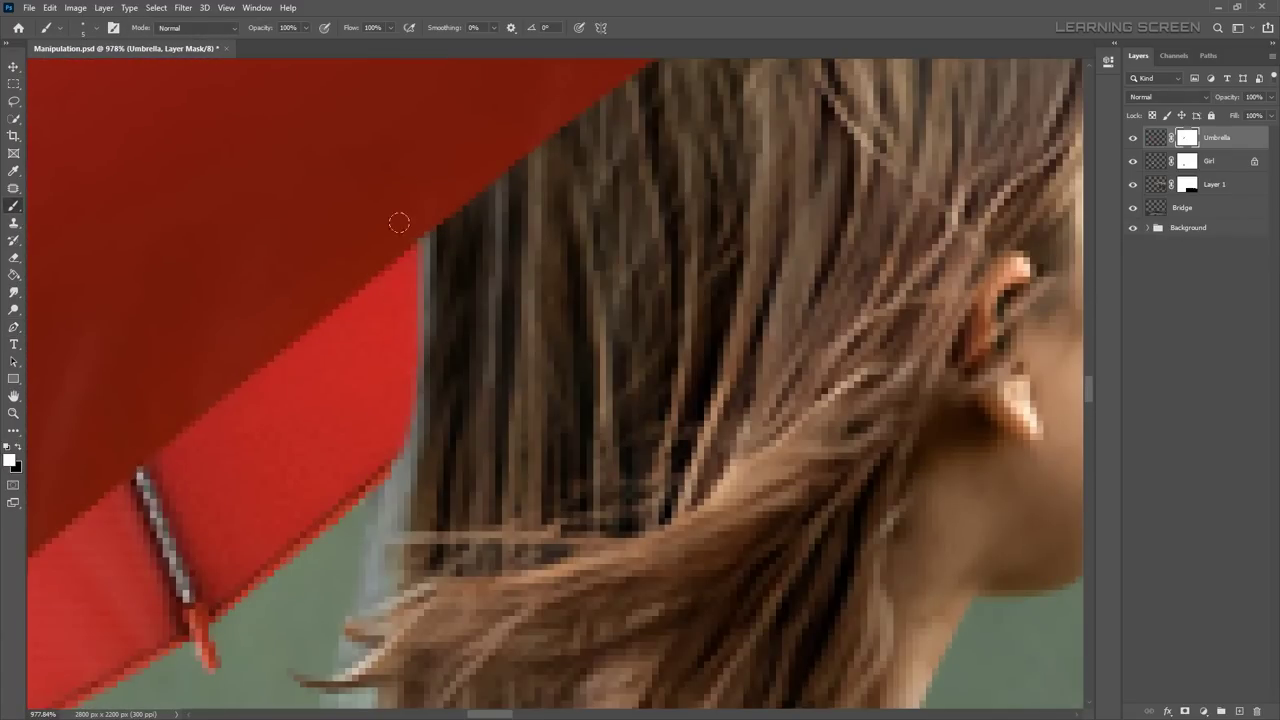
scroll(399, 223, down, 3)
scroll(350, 204, up, 4)
key(alt+bracketleft)
scroll(242, 223, down, 4)
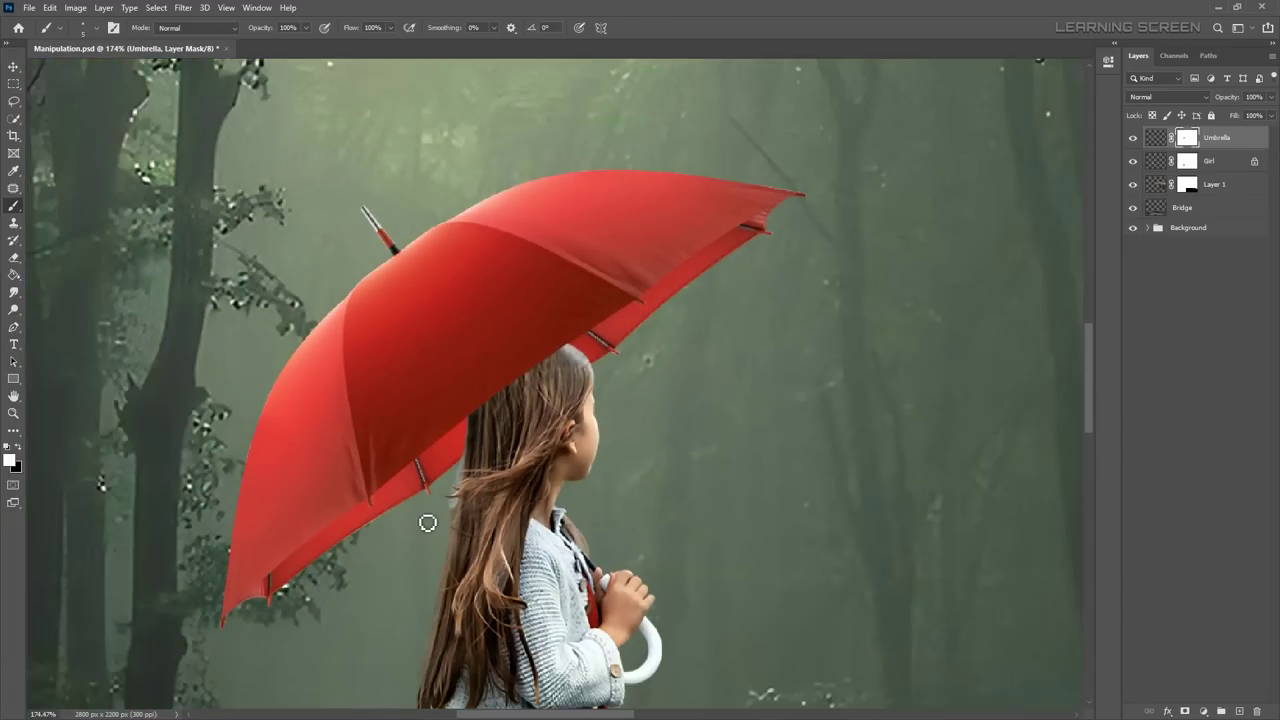
scroll(428, 520, up, 2)
scroll(486, 342, up, 2)
drag(495, 328, 466, 388)
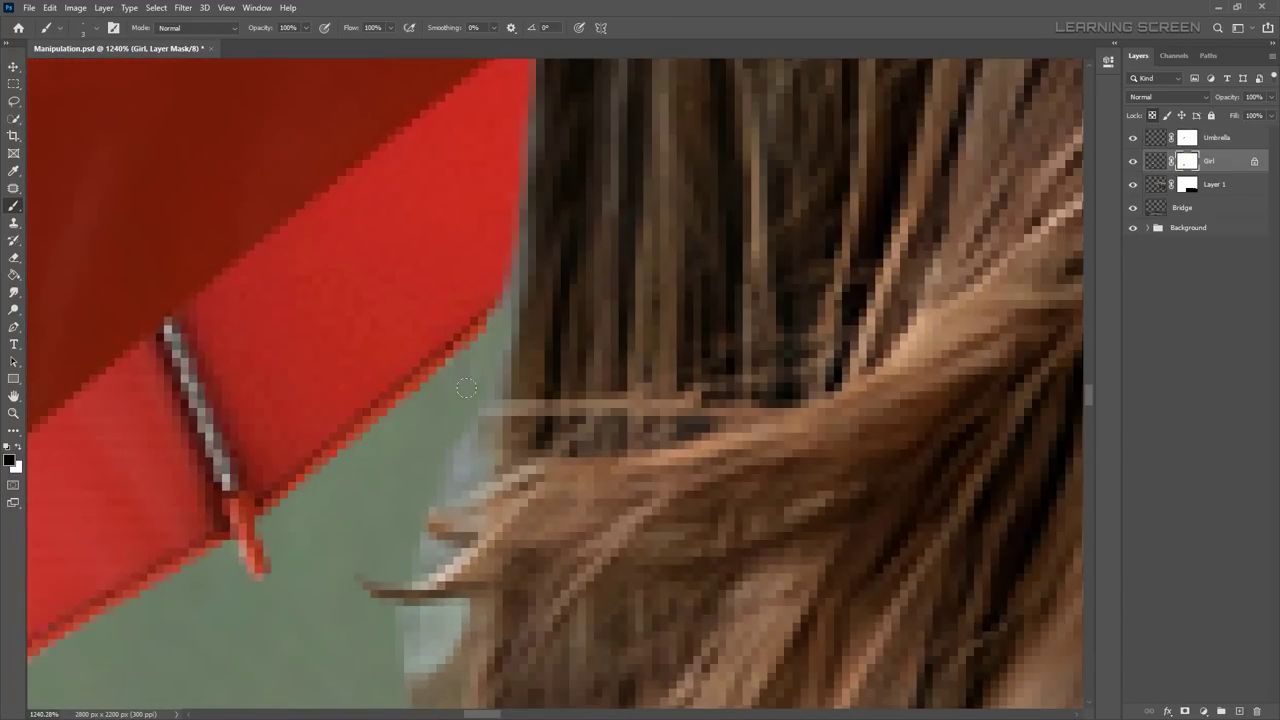
scroll(432, 545, down, 2)
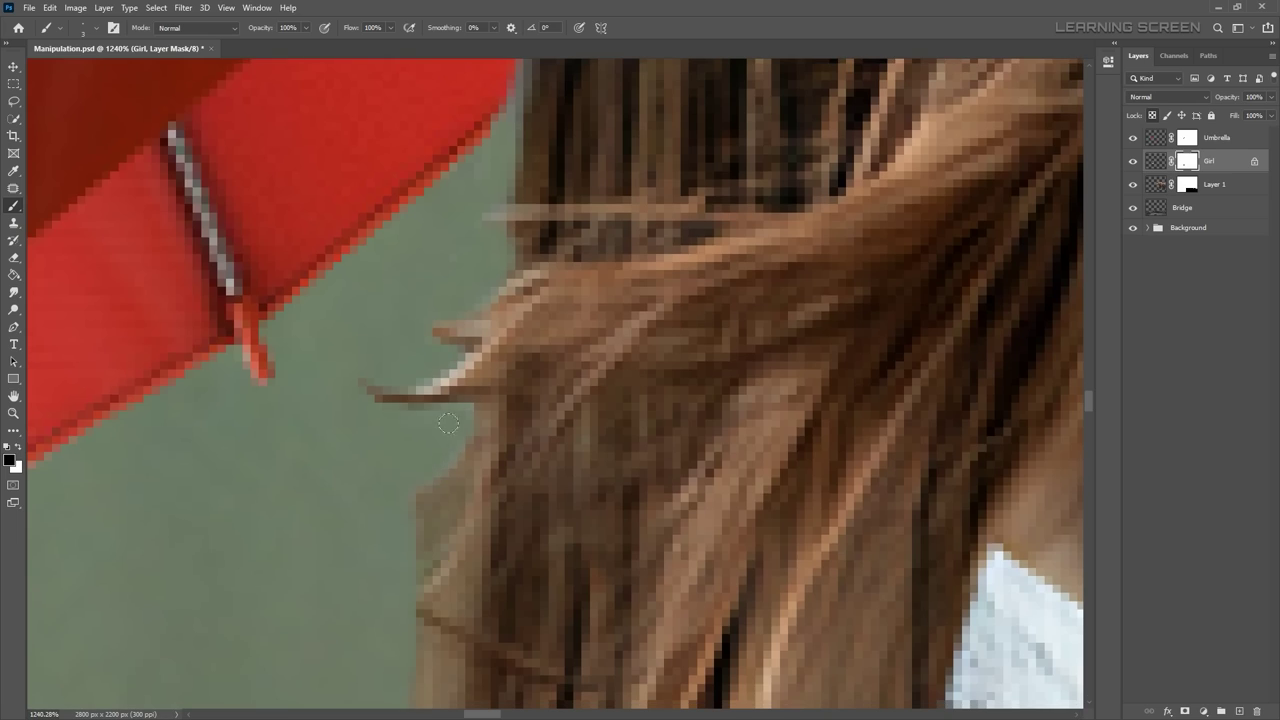
scroll(448, 424, down, 2)
scroll(414, 337, down, 2)
scroll(303, 394, up, 2)
scroll(354, 263, up, 1)
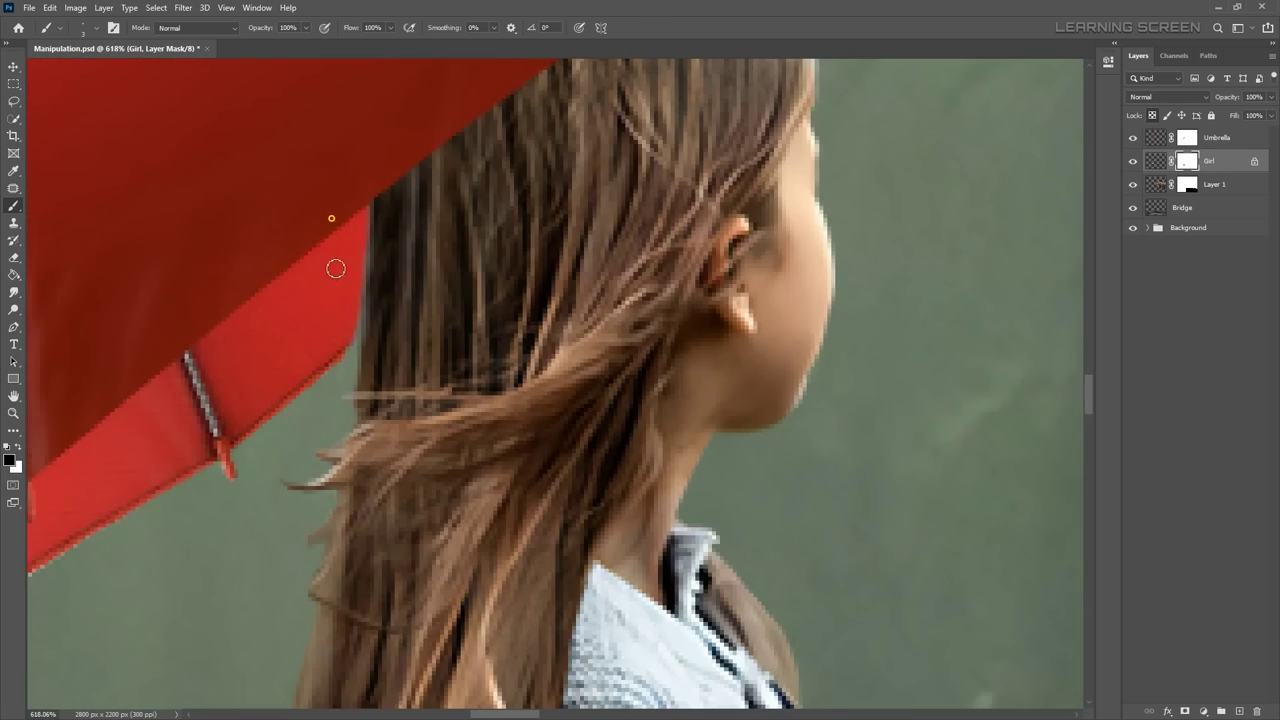
scroll(335, 269, down, 3)
key(alt+bracketright)
scroll(296, 330, up, 3)
scroll(290, 439, down, 10)
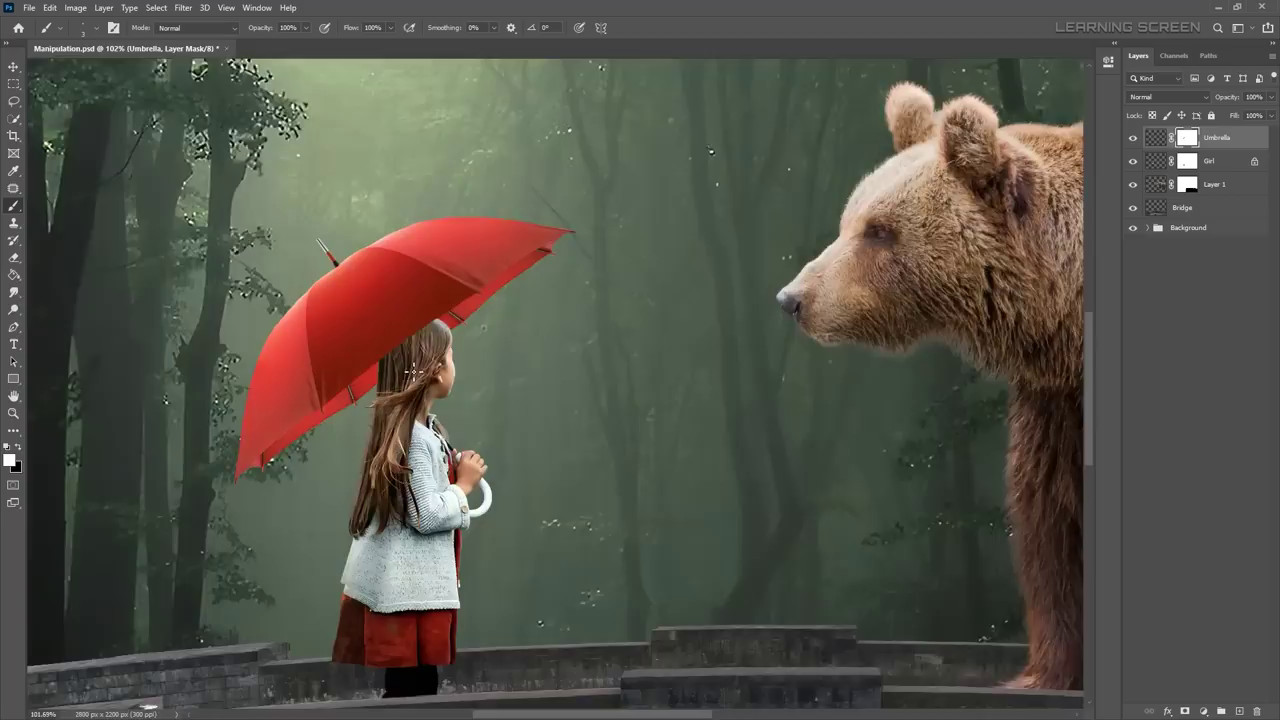
Step: Group the Umbrella and Girl layers as Girl, and the bear layer as Bear
right_click(1253, 163)
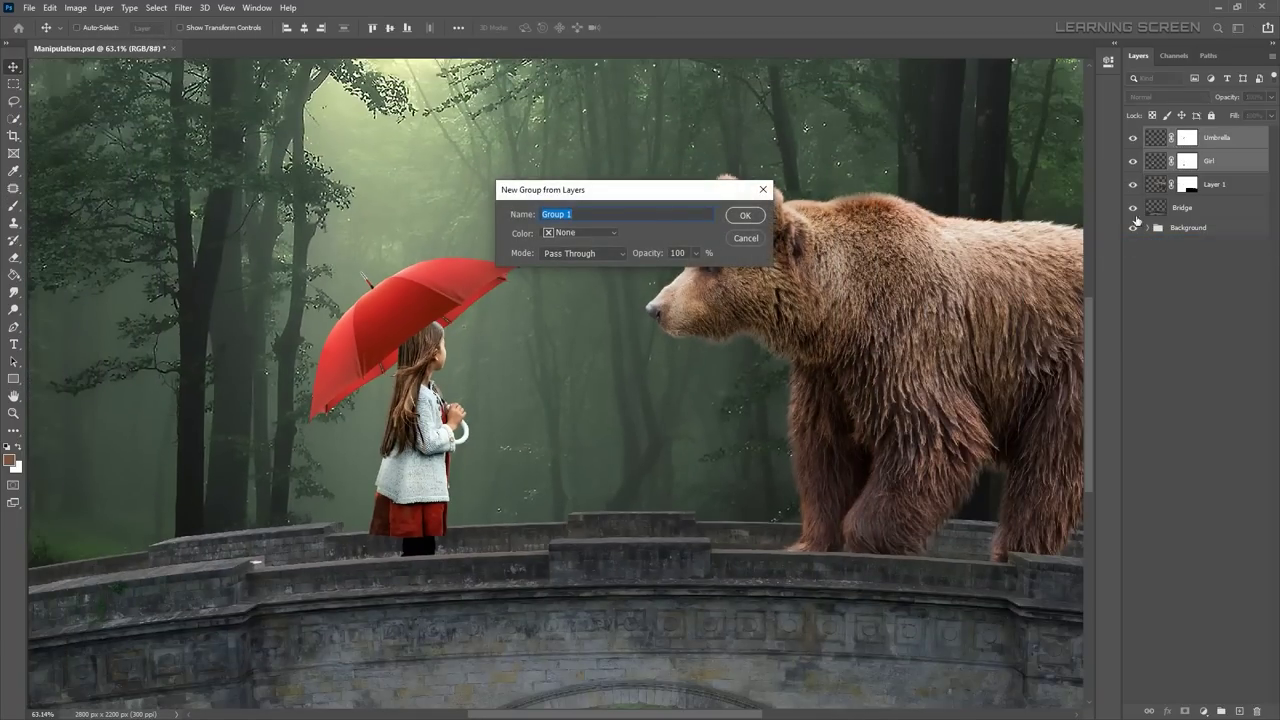
text(Girl)
key(Return)
right_click(1235, 155)
click(1140, 231)
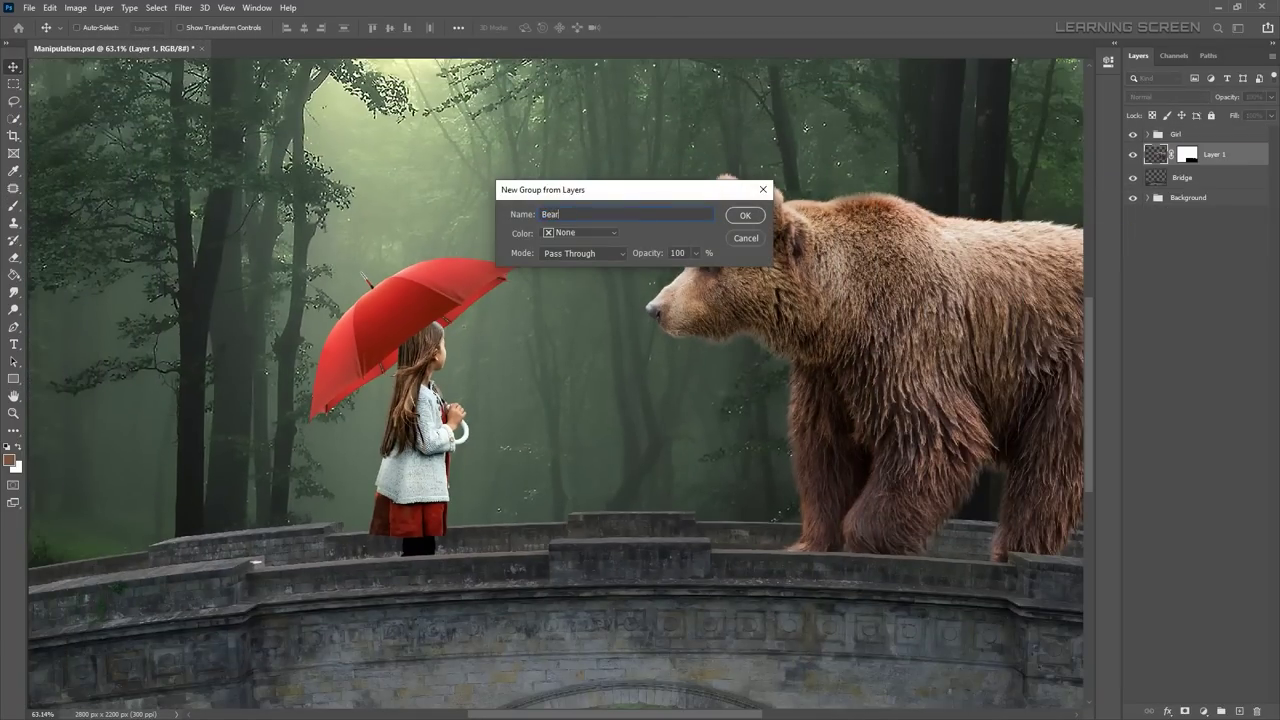
text(Bear)
key(Return)
Step: Darken the bridge with a clipped Levels layer, output white about 111
click(1203, 711)
click(1203, 537)
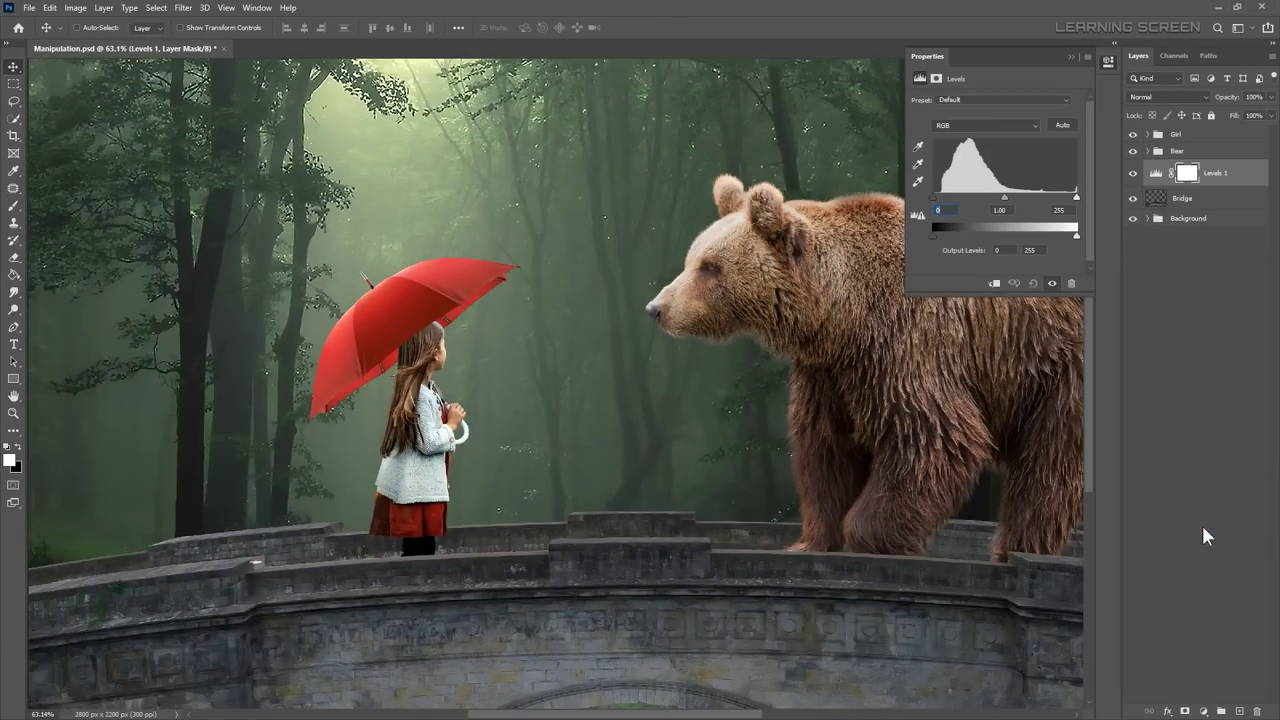
drag(1076, 235, 994, 235)
key(ctrl+minus)
drag(569, 441, 557, 487)
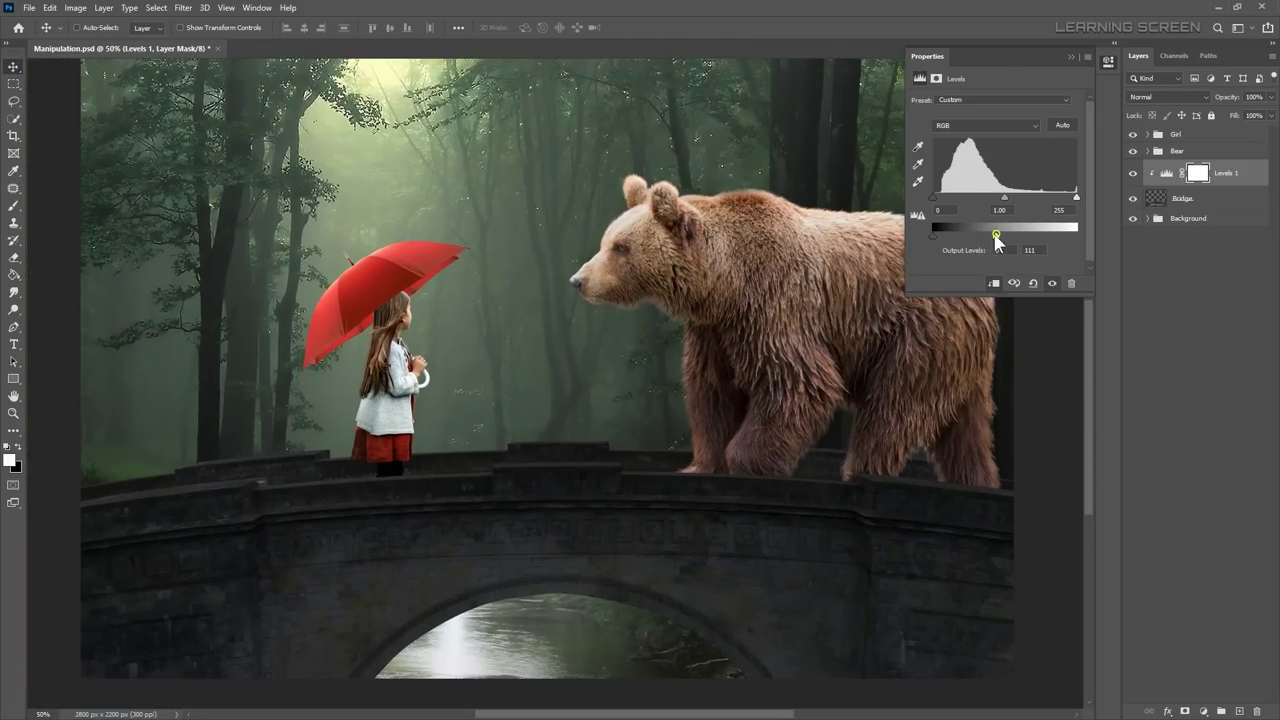
Step: Add a clipped Levels 2 raising the bridge midtones, with its mask inverted to black
click(1203, 711)
click(1203, 537)
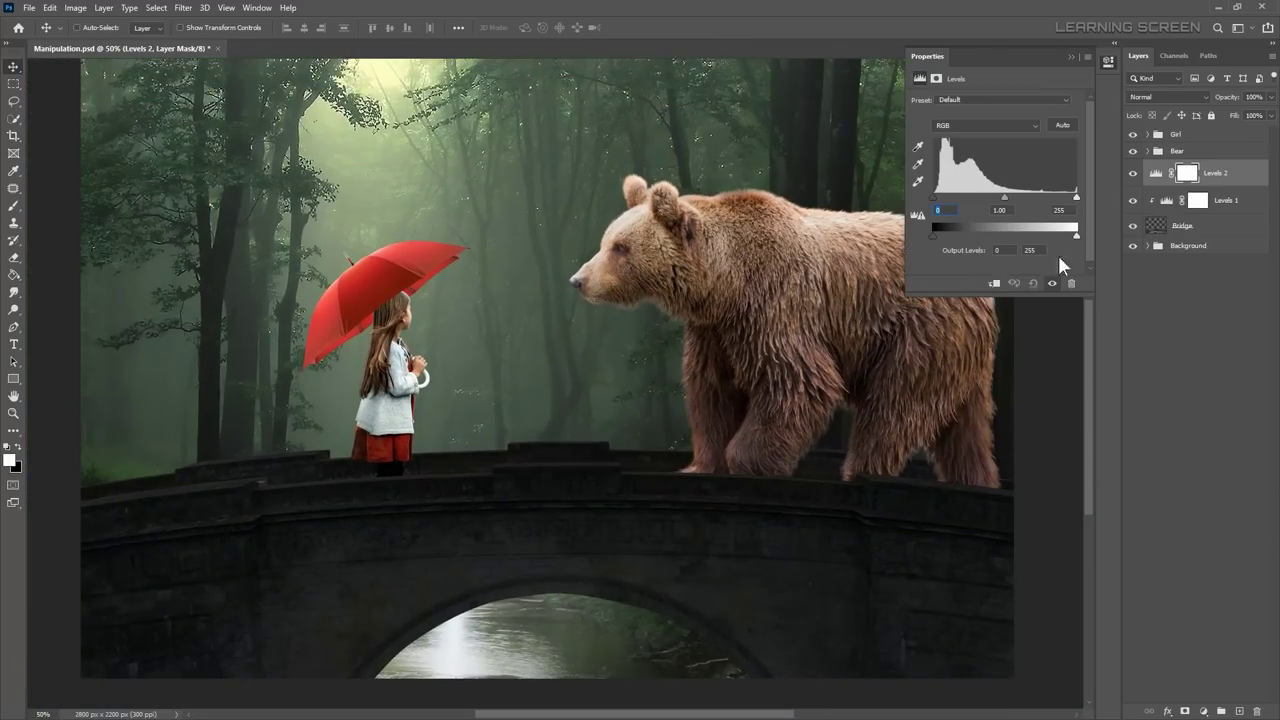
key(ctrl+alt+g)
drag(1004, 197, 979, 201)
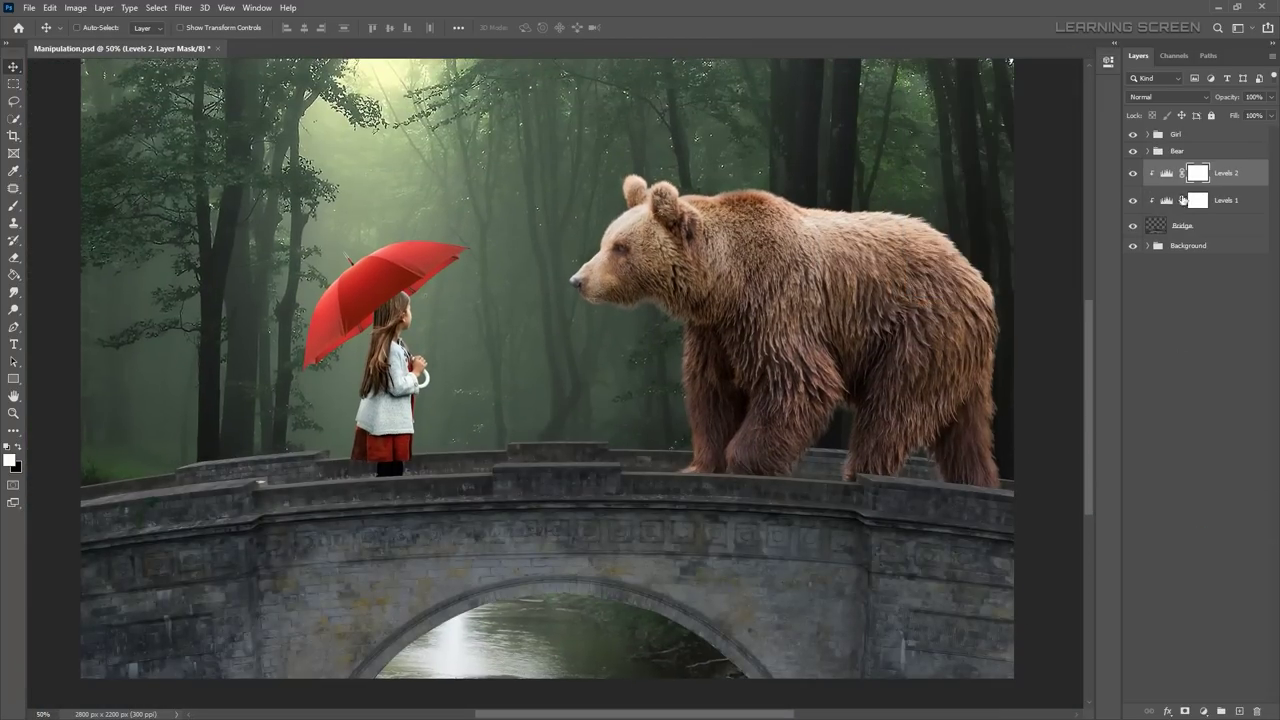
key(ctrl+i)
scroll(584, 447, up, 5)
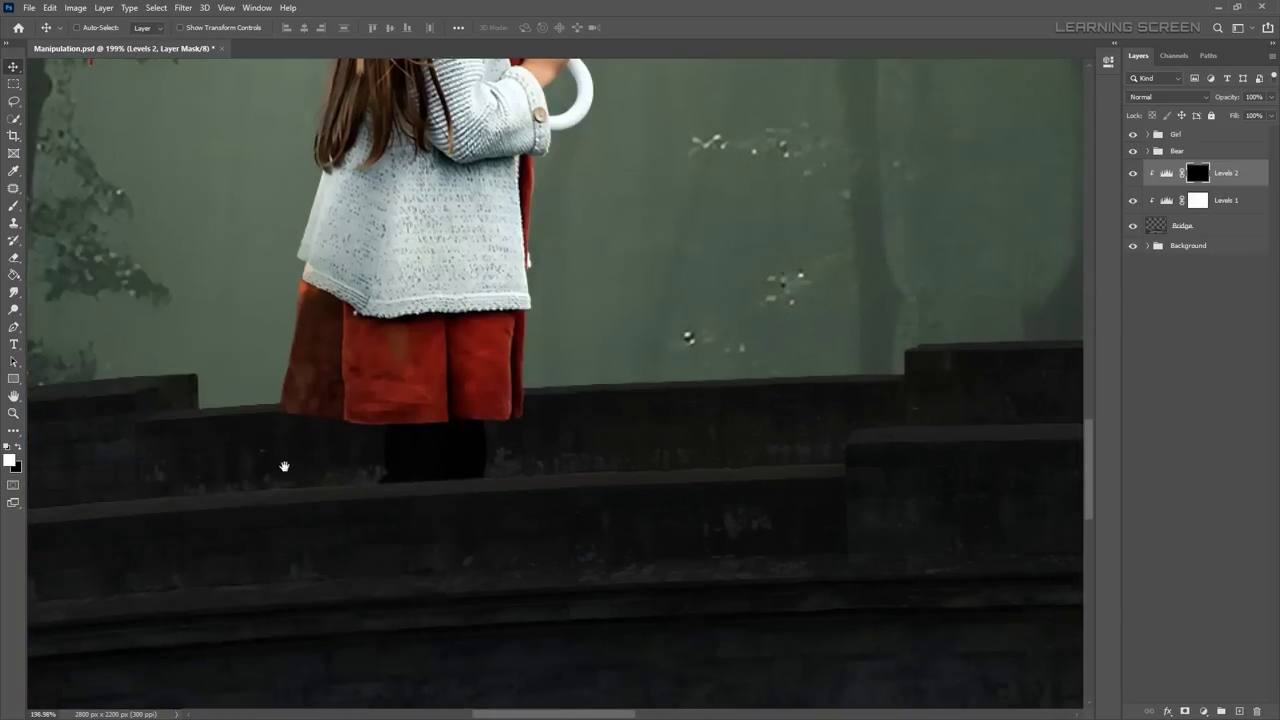
Step: With a resized Brush, paint white on the Levels 2 mask along the bridge top near the girl
drag(283, 466, 770, 420)
click(13, 206)
right_click(460, 425)
scroll(374, 429, up, 5)
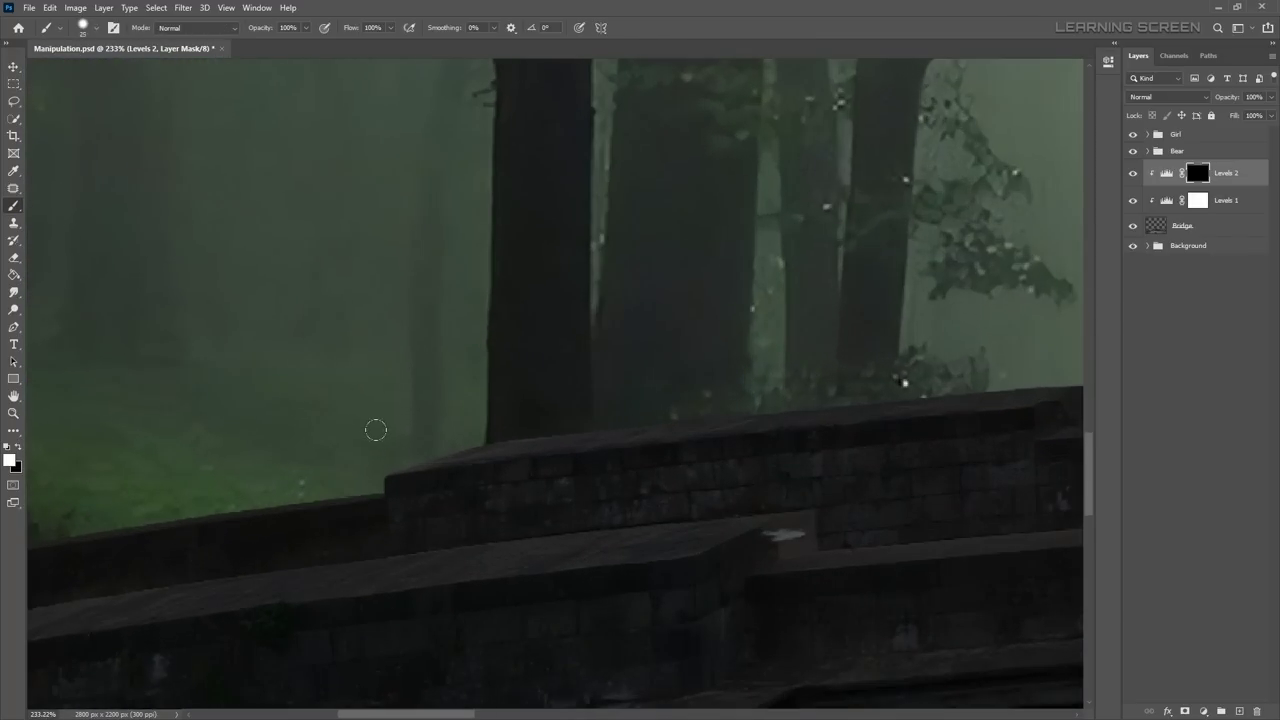
right_click(365, 415)
key(Escape)
drag(152, 484, 771, 394)
scroll(771, 394, up, 2)
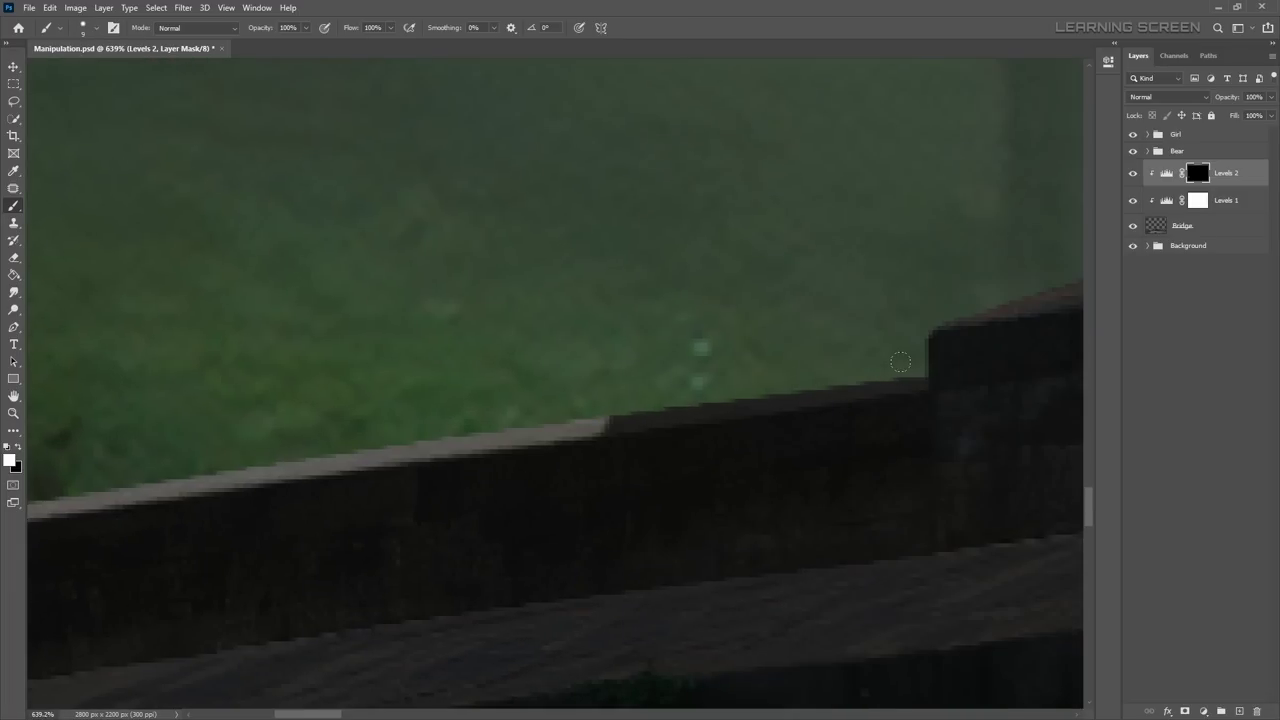
scroll(660, 289, down, 2)
drag(583, 323, 605, 285)
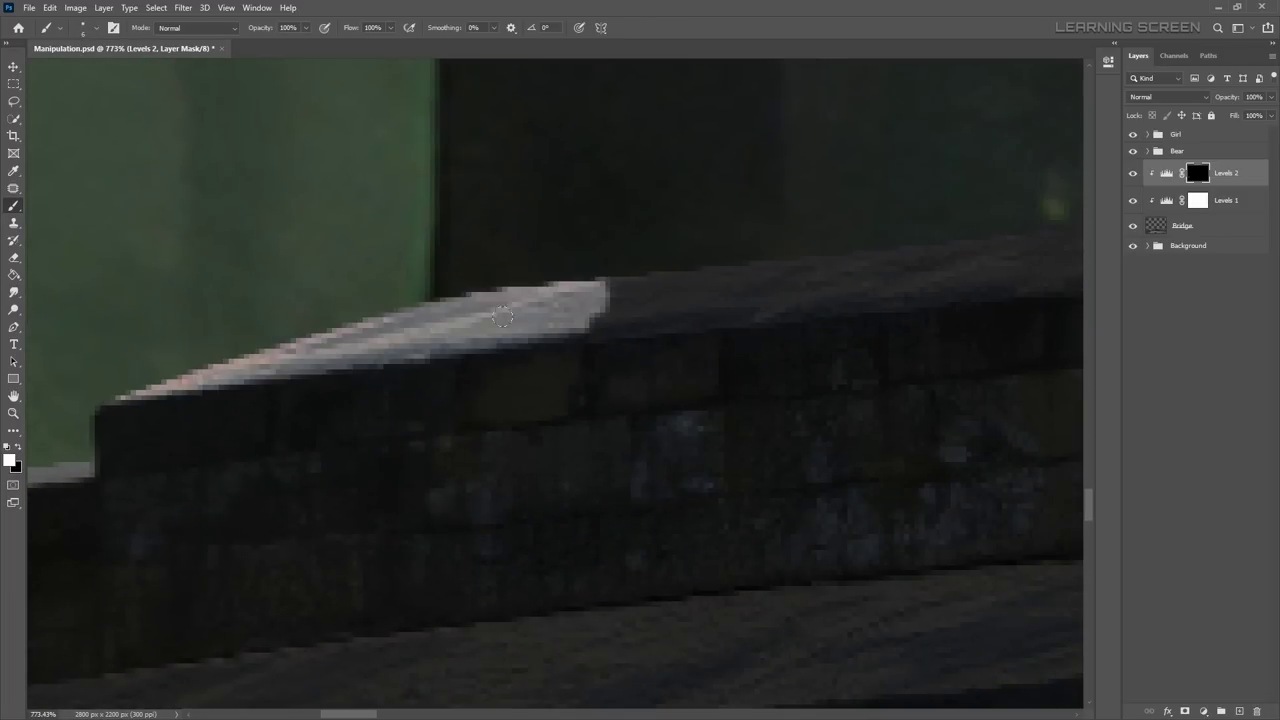
Step: Begin a Pen path along the wall top, undoing a misplaced anchor
scroll(306, 331, down, 3)
scroll(681, 279, down, 2)
scroll(681, 279, up, 2)
scroll(629, 300, up, 1)
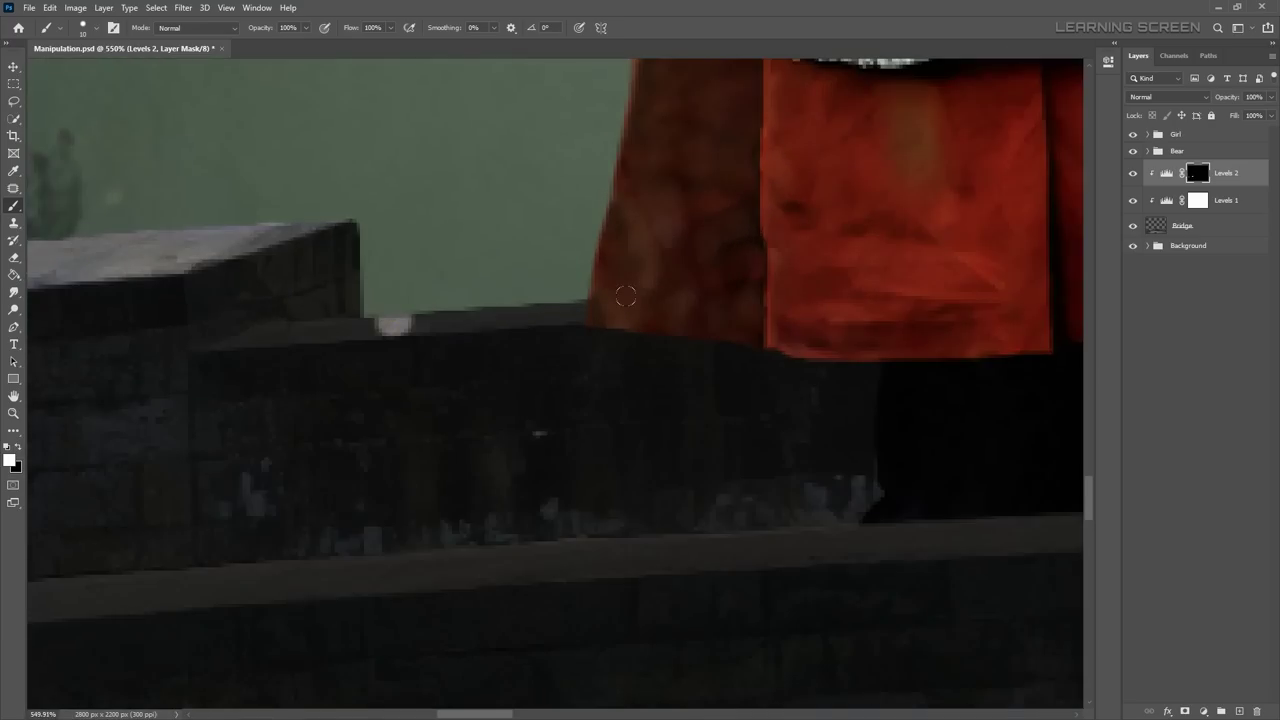
scroll(623, 297, up, 2)
scroll(279, 343, right, 3)
scroll(246, 331, right, 3)
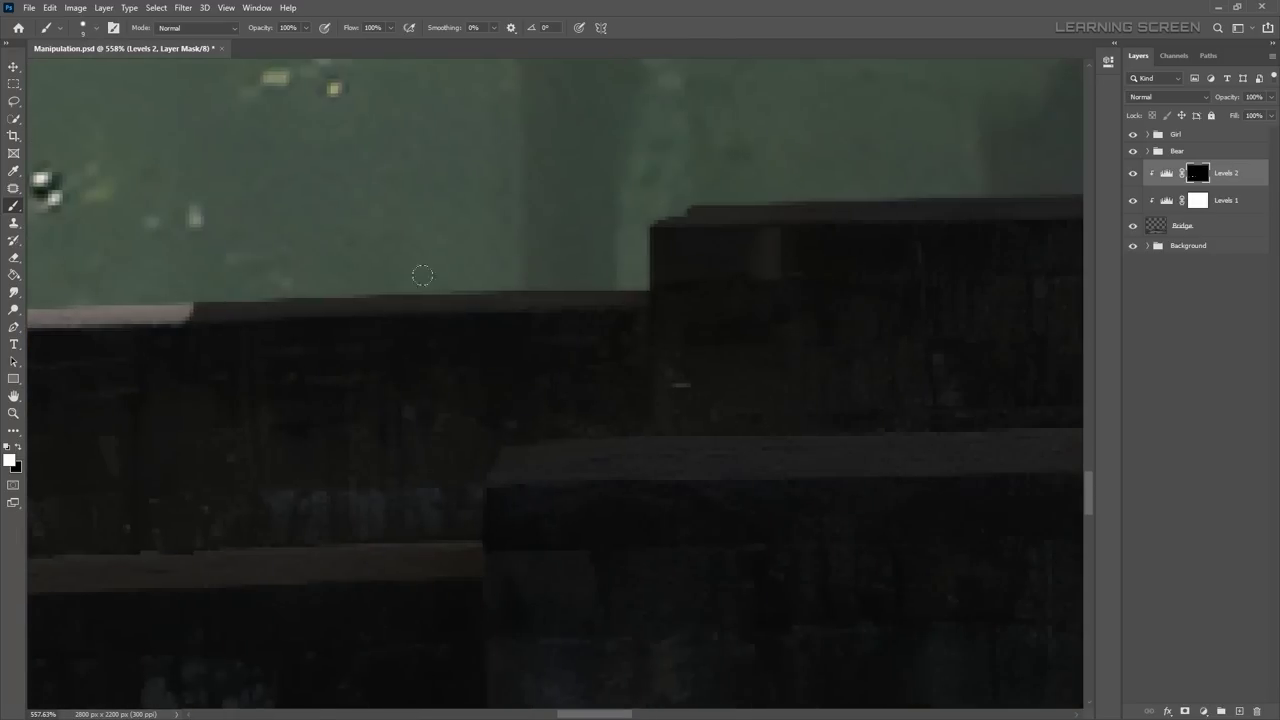
scroll(423, 274, right, 3)
scroll(700, 277, right, 3)
scroll(349, 371, up, 2)
scroll(343, 280, up, 3)
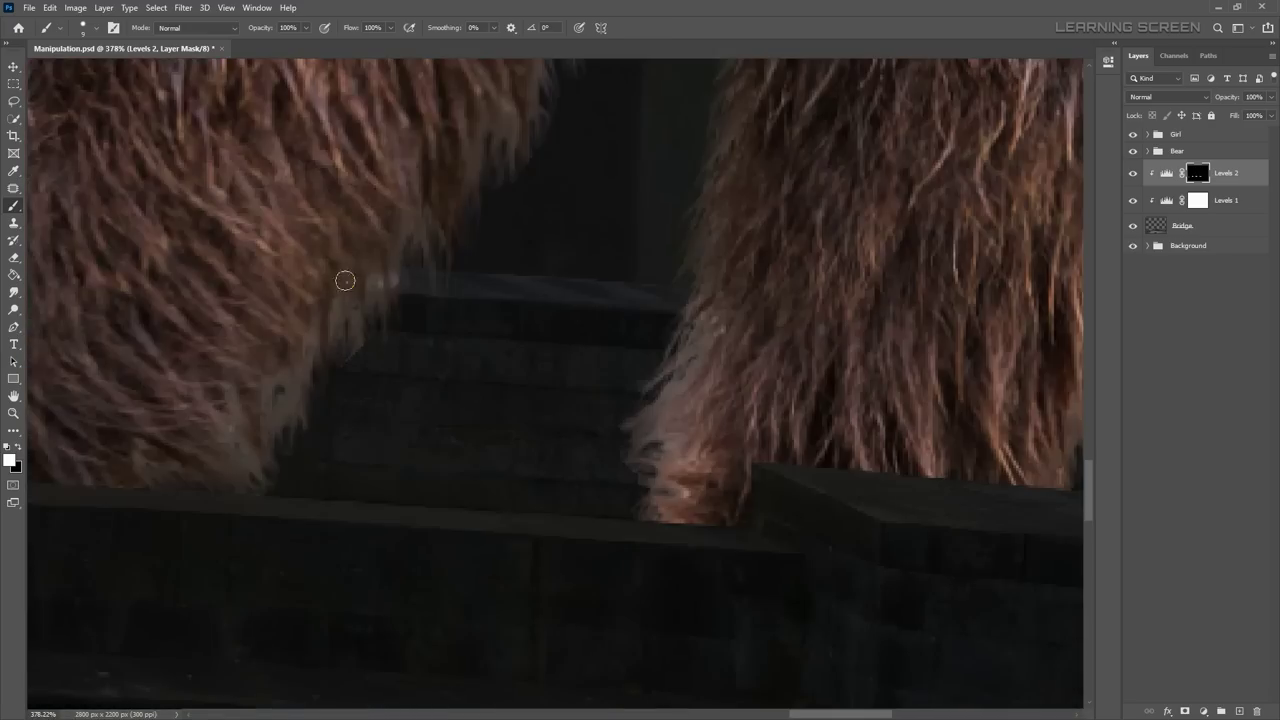
scroll(290, 255, up, 3)
scroll(575, 318, down, 2)
scroll(575, 318, down, 6)
scroll(249, 514, up, 4)
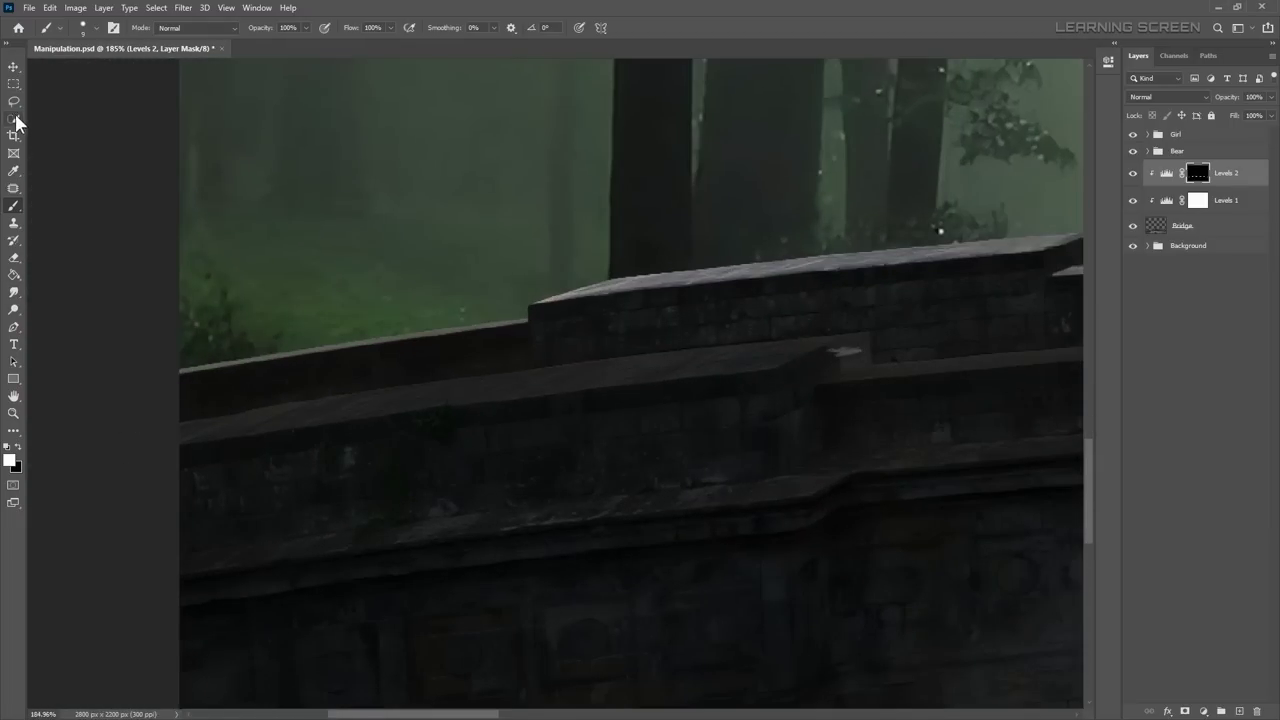
key(p)
click(181, 425)
click(318, 408)
scroll(388, 398, down, 3)
scroll(971, 300, down, 3)
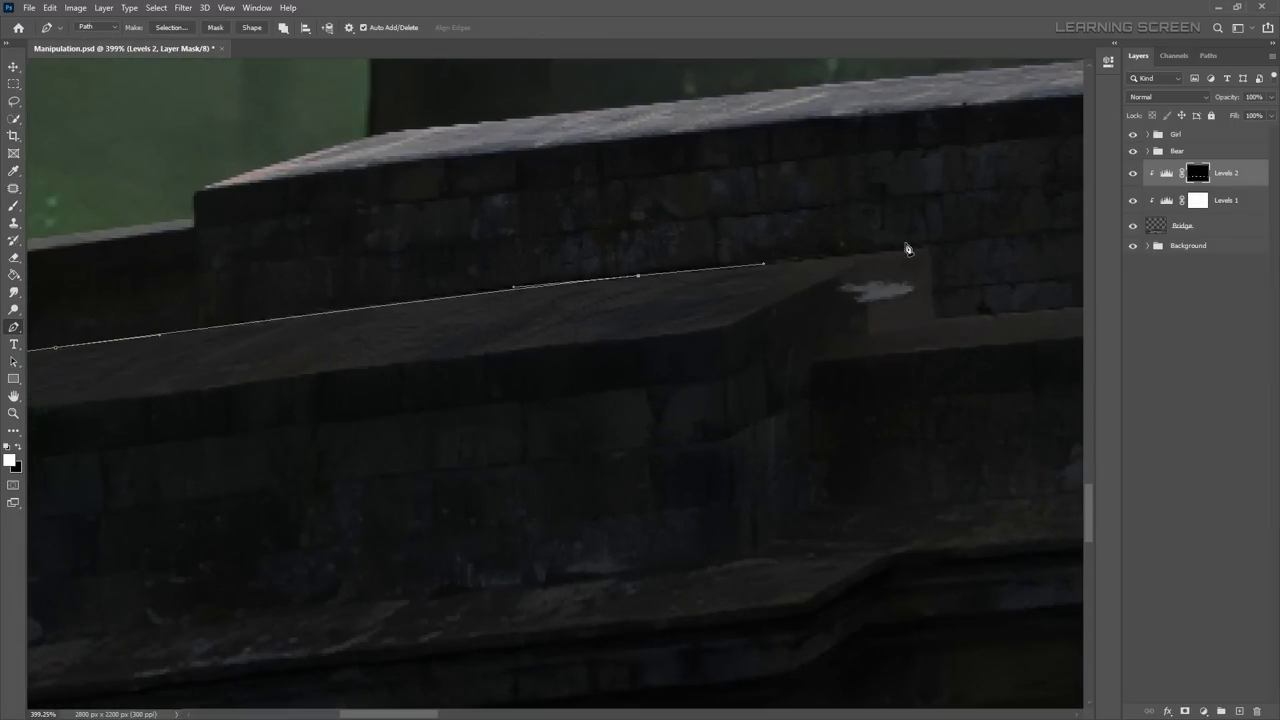
scroll(908, 249, right, 3)
scroll(206, 340, up, 1)
key(ctrl+z)
scroll(423, 428, up, 1)
scroll(720, 374, right, 3)
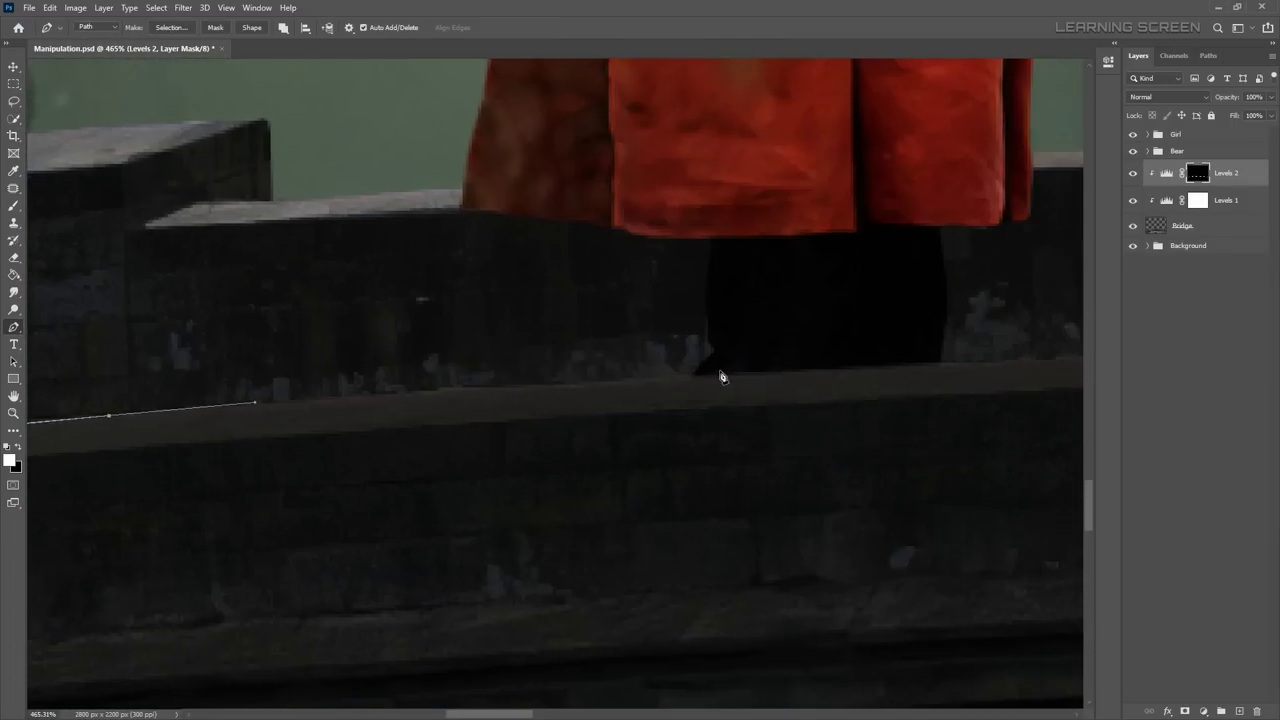
scroll(760, 334, up, 2)
Step: Continue the Pen path with curved anchors around the wall step
drag(561, 277, 707, 281)
scroll(620, 297, down, 1)
scroll(600, 371, right, 5)
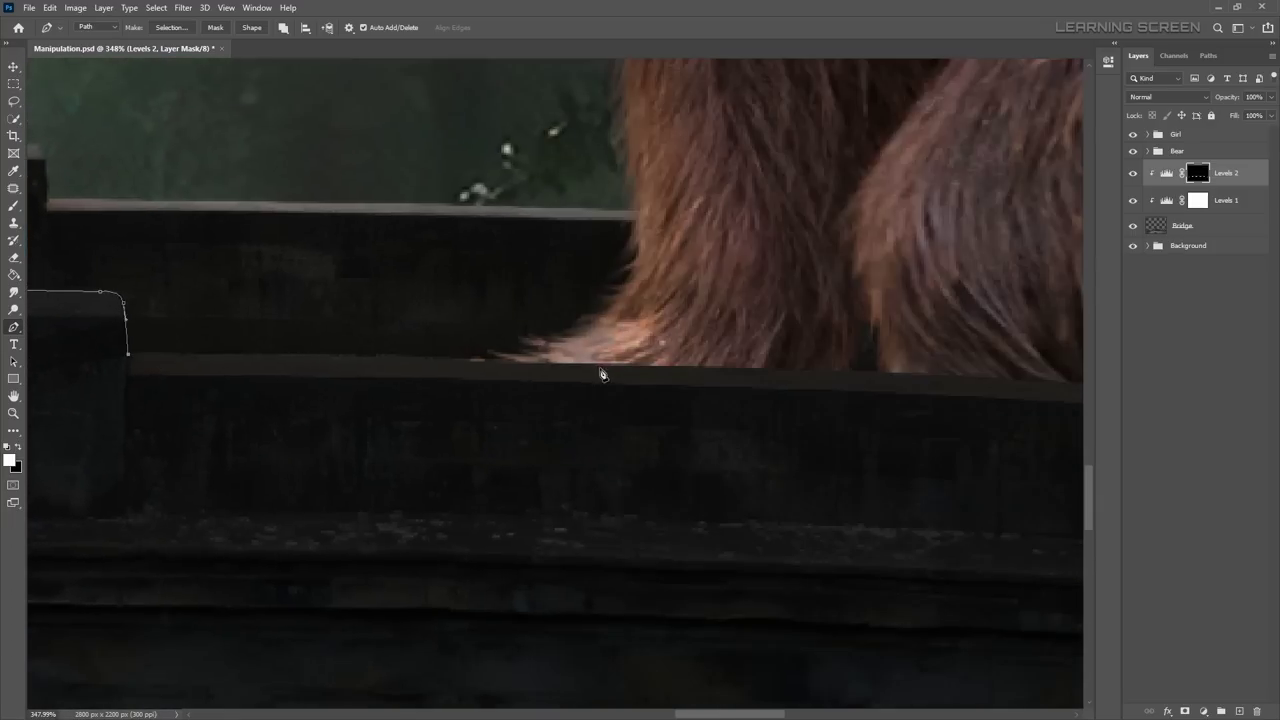
click(314, 350)
scroll(314, 357, up, 1)
drag(771, 410, 883, 424)
scroll(883, 424, right, 5)
scroll(434, 414, down, 2)
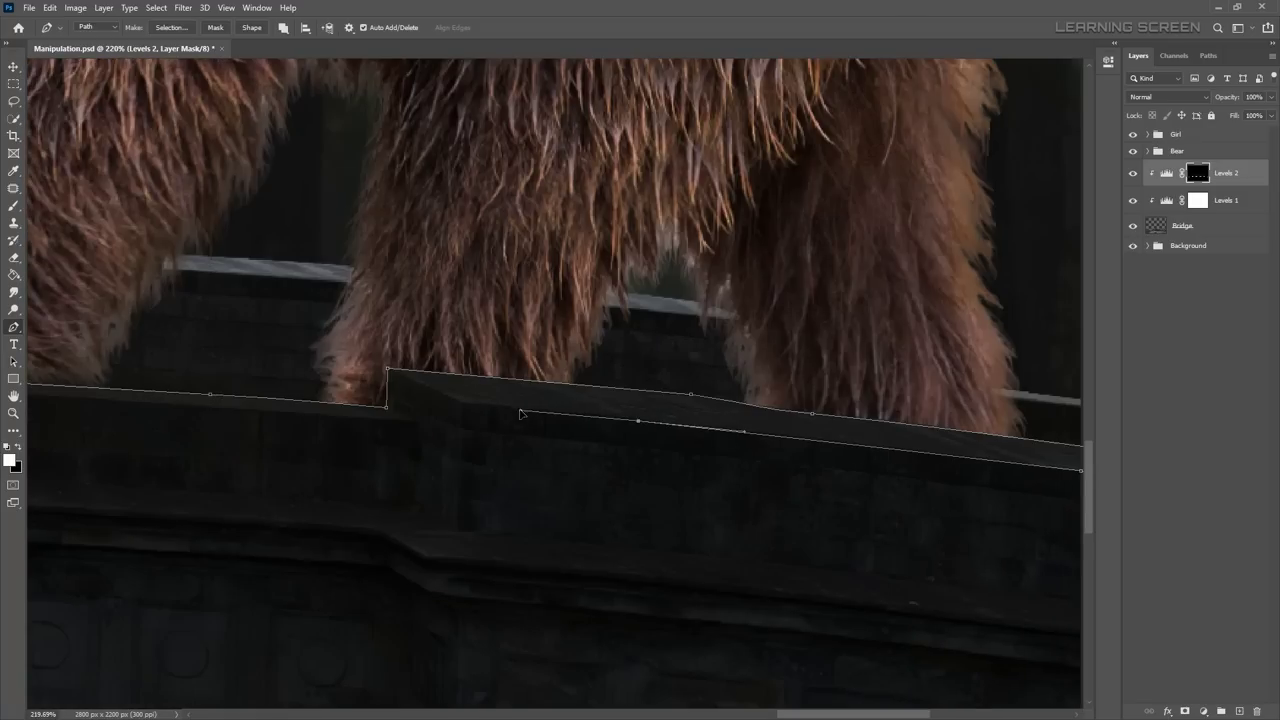
scroll(386, 394, up, 1)
scroll(184, 326, up, 1)
scroll(184, 326, left, 5)
scroll(194, 233, down, 1)
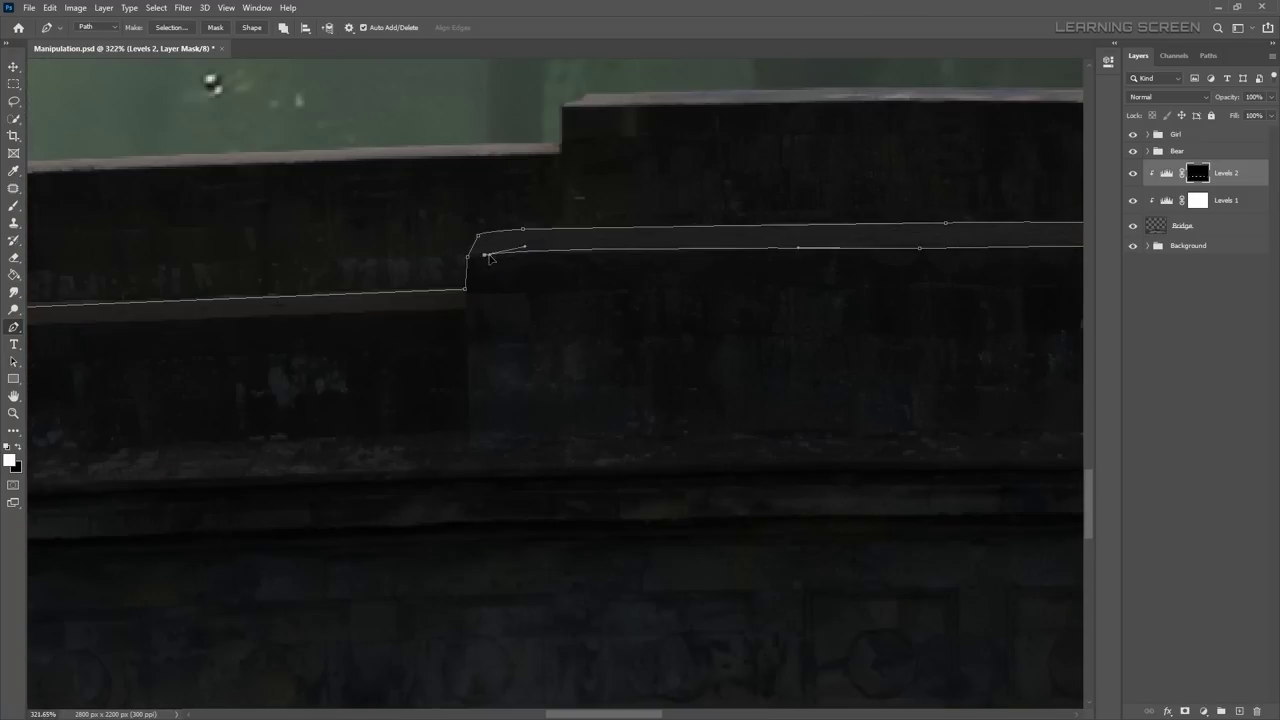
scroll(486, 257, down, 1)
scroll(391, 118, down, 1)
scroll(418, 225, left, 5)
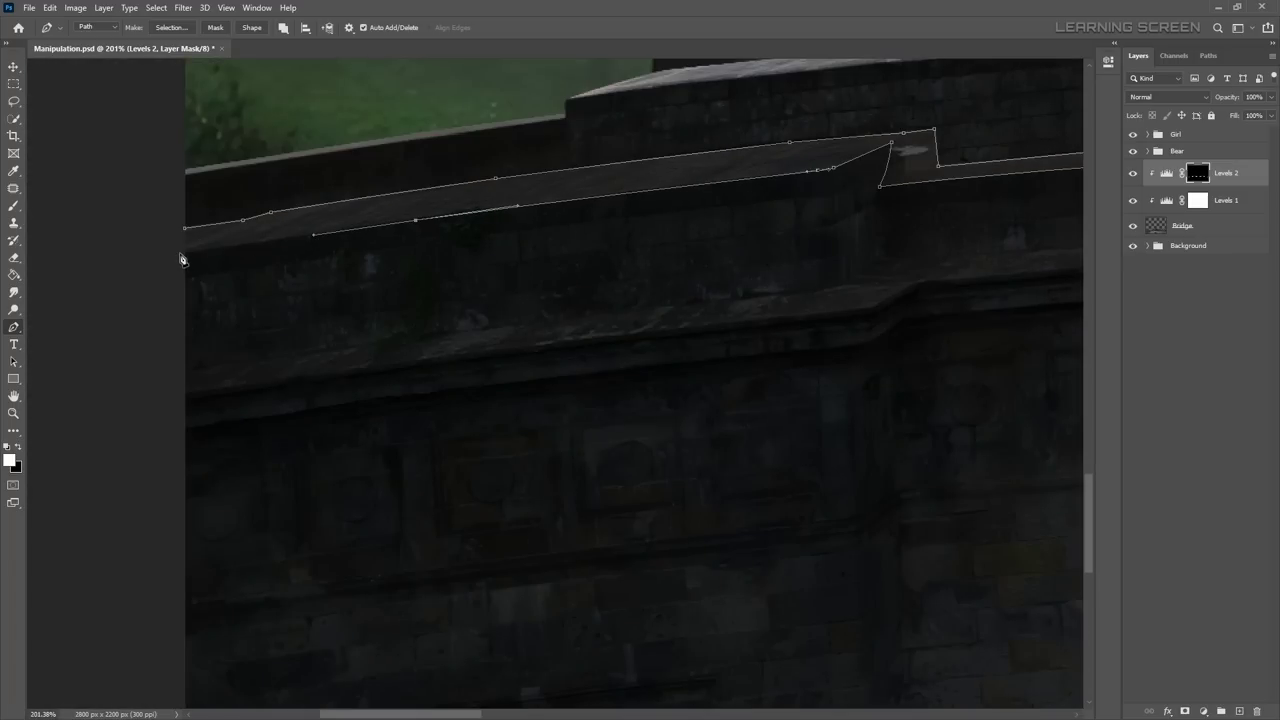
scroll(181, 259, down, 2)
Step: Convert the path to a selection, fill it on the mask, then deselect
key(ctrl+Return)
key(alt+BackSpace)
scroll(609, 266, up, 3)
key(ctrl+d)
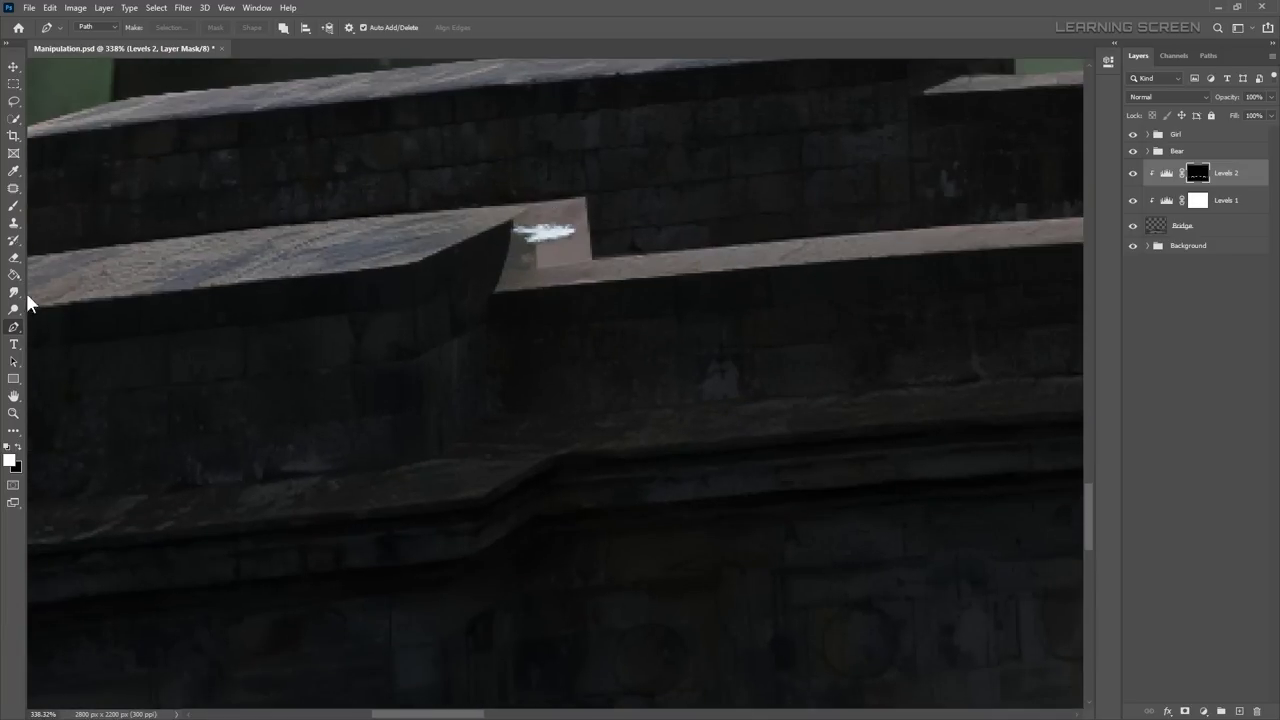
Step: Switch to a black Brush, undo a stray stroke, and lower Flow to about 26%
key(b)
key(x)
scroll(580, 212, up, 2)
scroll(514, 243, down, 2)
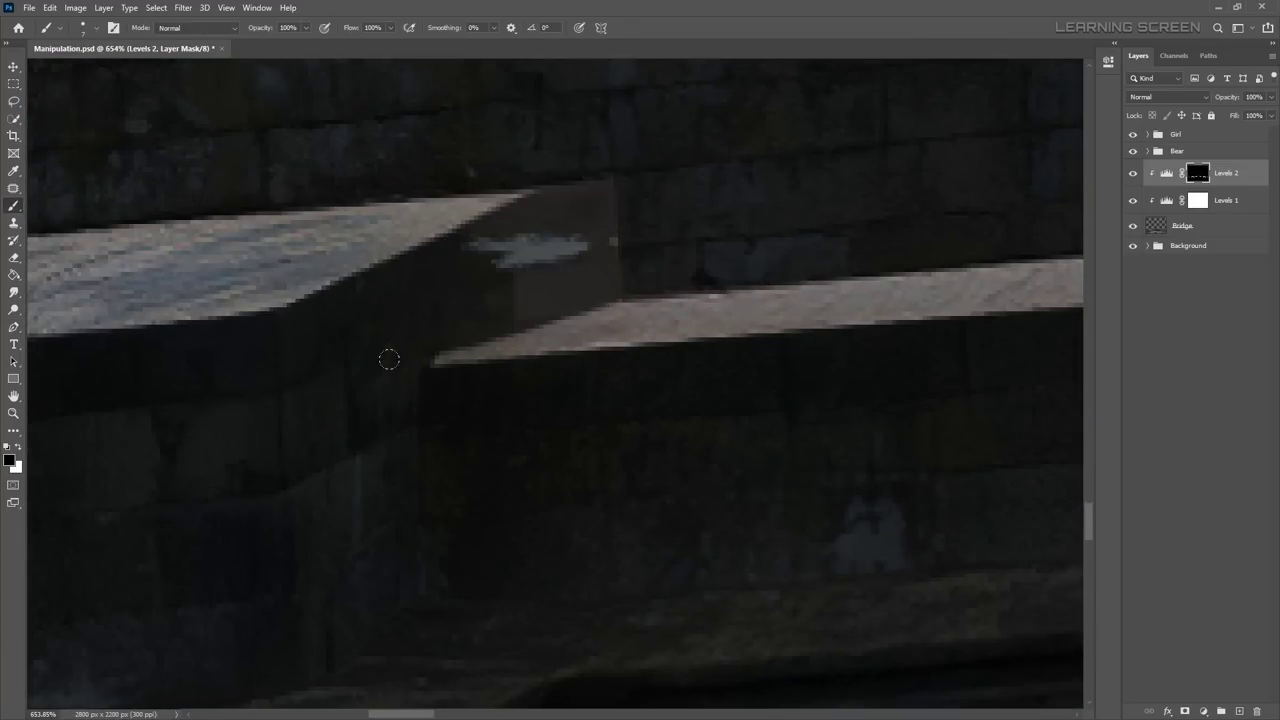
scroll(583, 346, down, 2)
scroll(583, 346, down, 2)
scroll(636, 352, down, 2)
scroll(560, 360, up, 2)
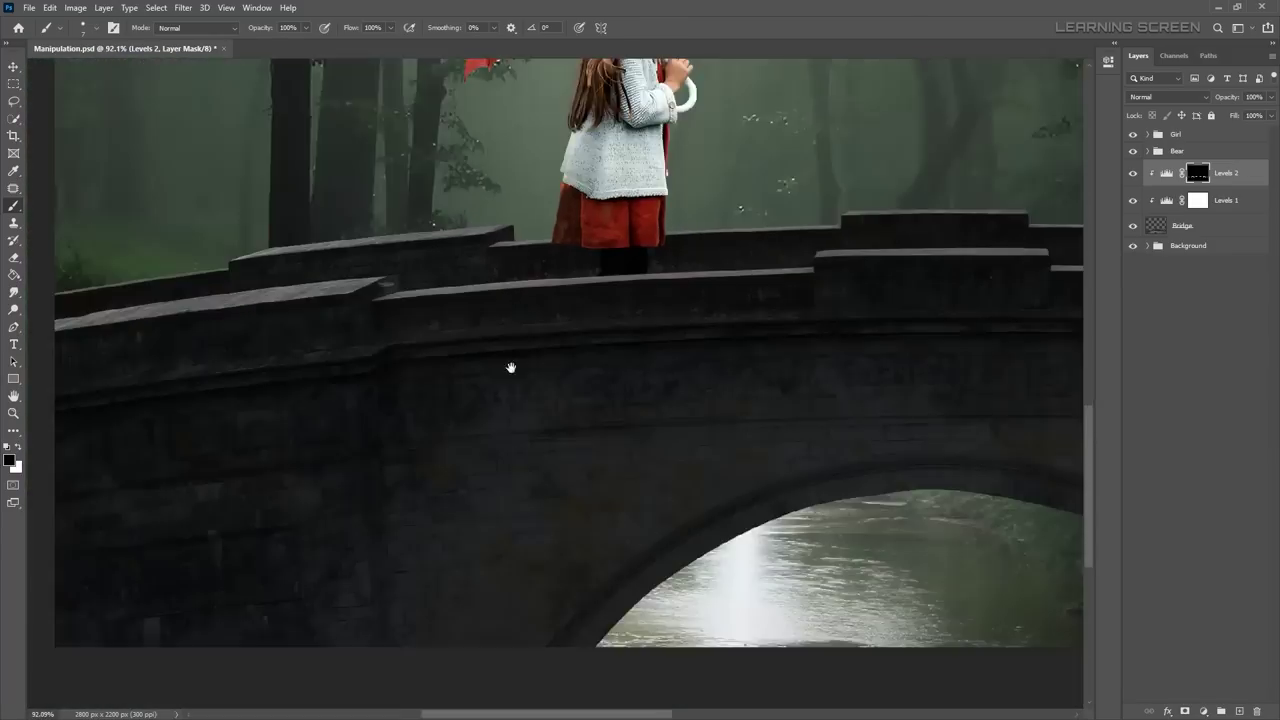
scroll(583, 354, up, 2)
scroll(650, 350, up, 2)
right_click(689, 349)
scroll(512, 195, up, 2)
key(ctrl+z)
drag(350, 27, 343, 43)
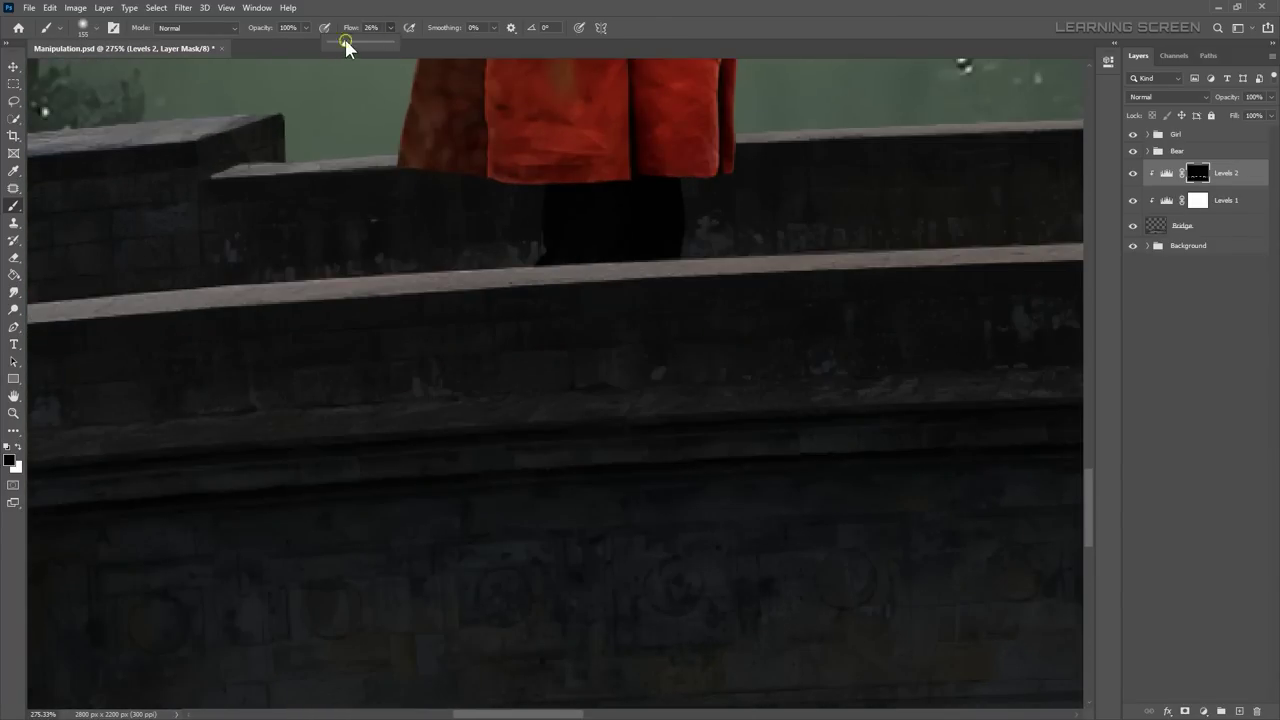
scroll(569, 309, down, 2)
scroll(393, 290, up, 1)
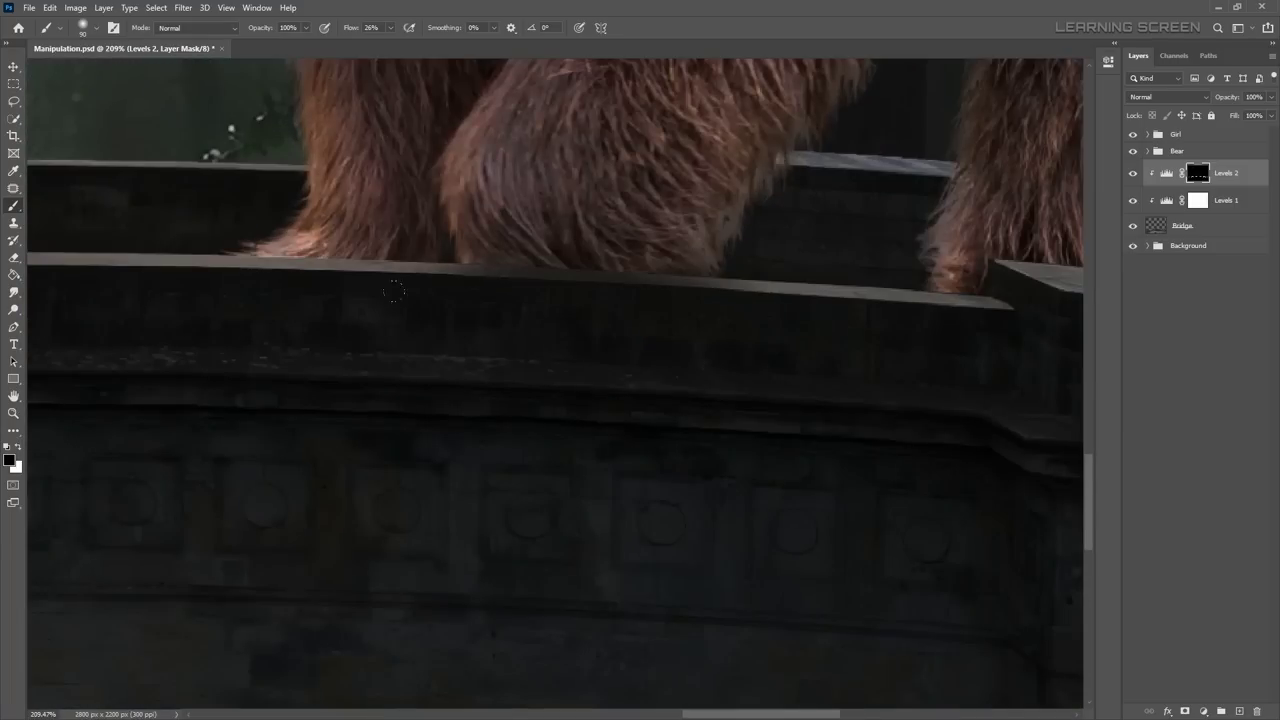
scroll(725, 306, down, 2)
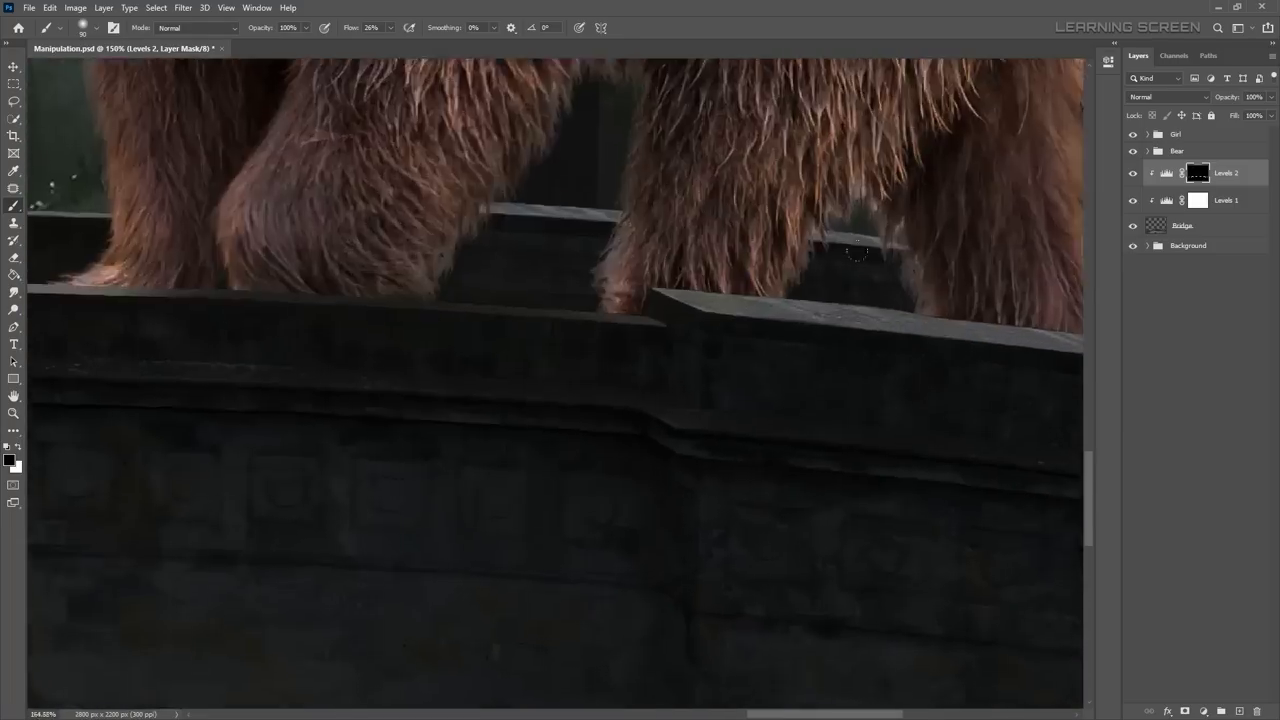
scroll(720, 330, down, 1)
scroll(733, 360, up, 1)
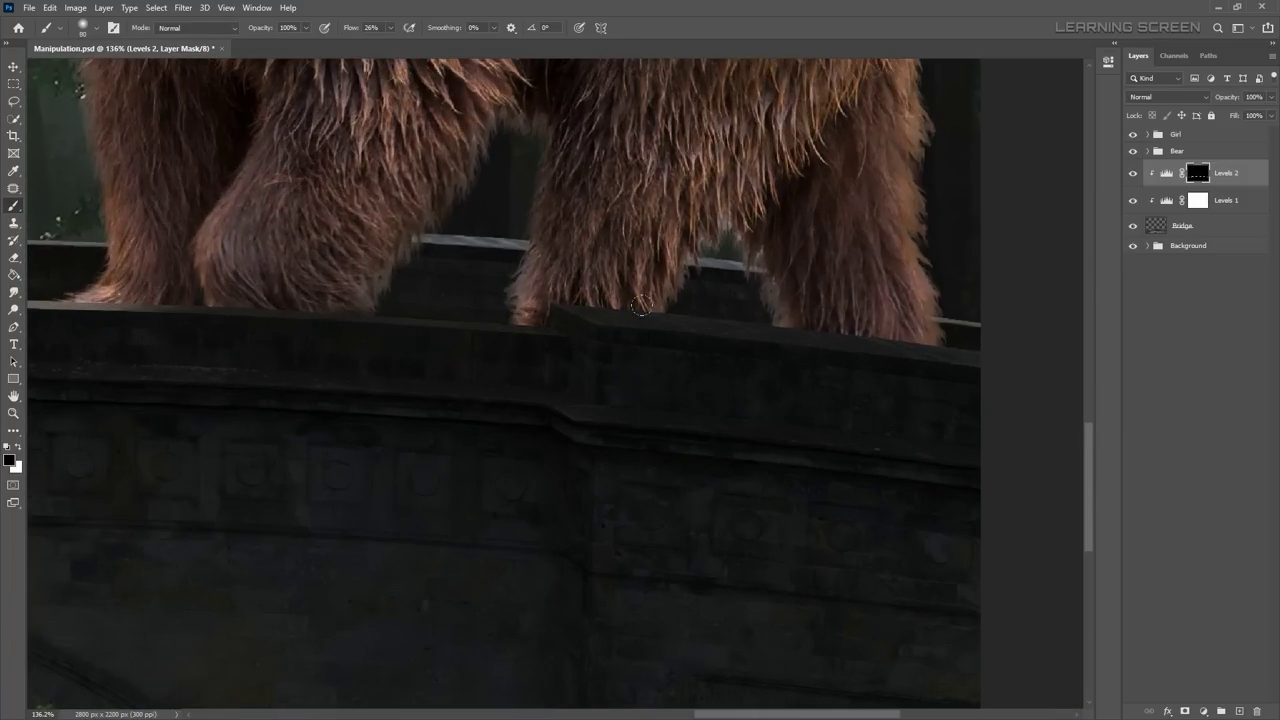
scroll(754, 494, down, 5)
scroll(754, 494, up, 3)
scroll(600, 500, up, 3)
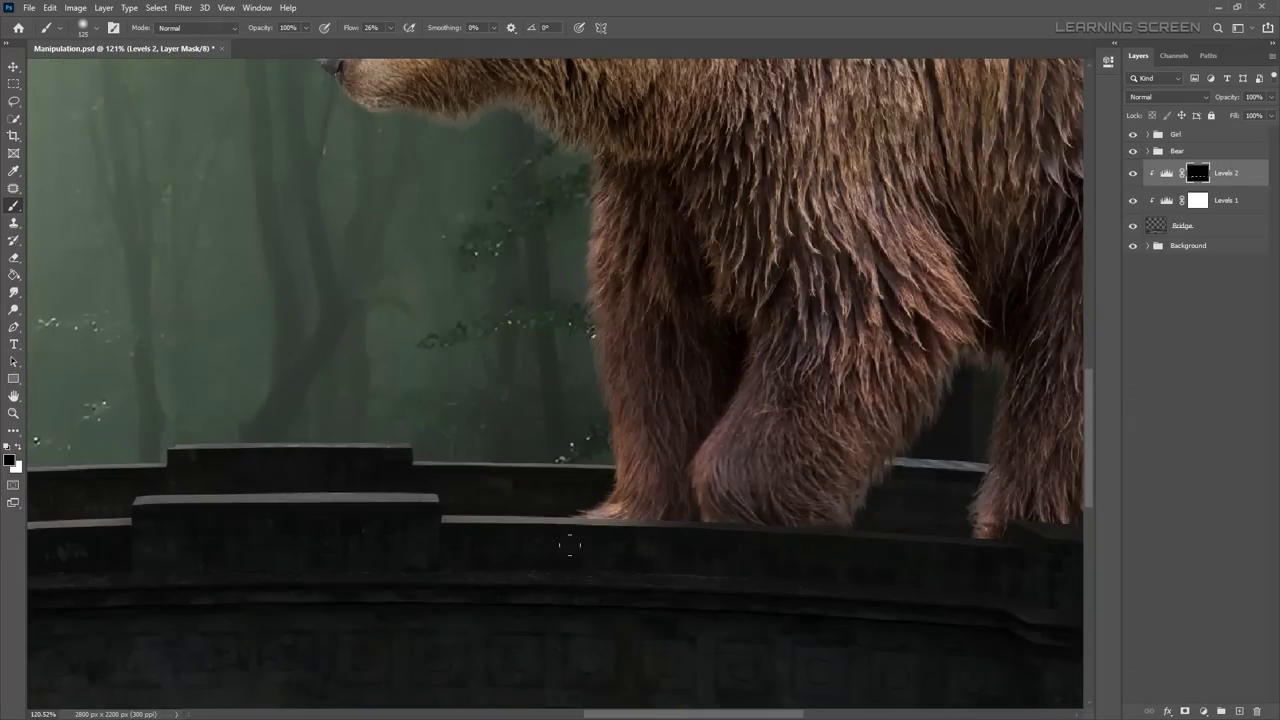
scroll(569, 544, down, 5)
scroll(569, 544, up, 2)
click(14, 69)
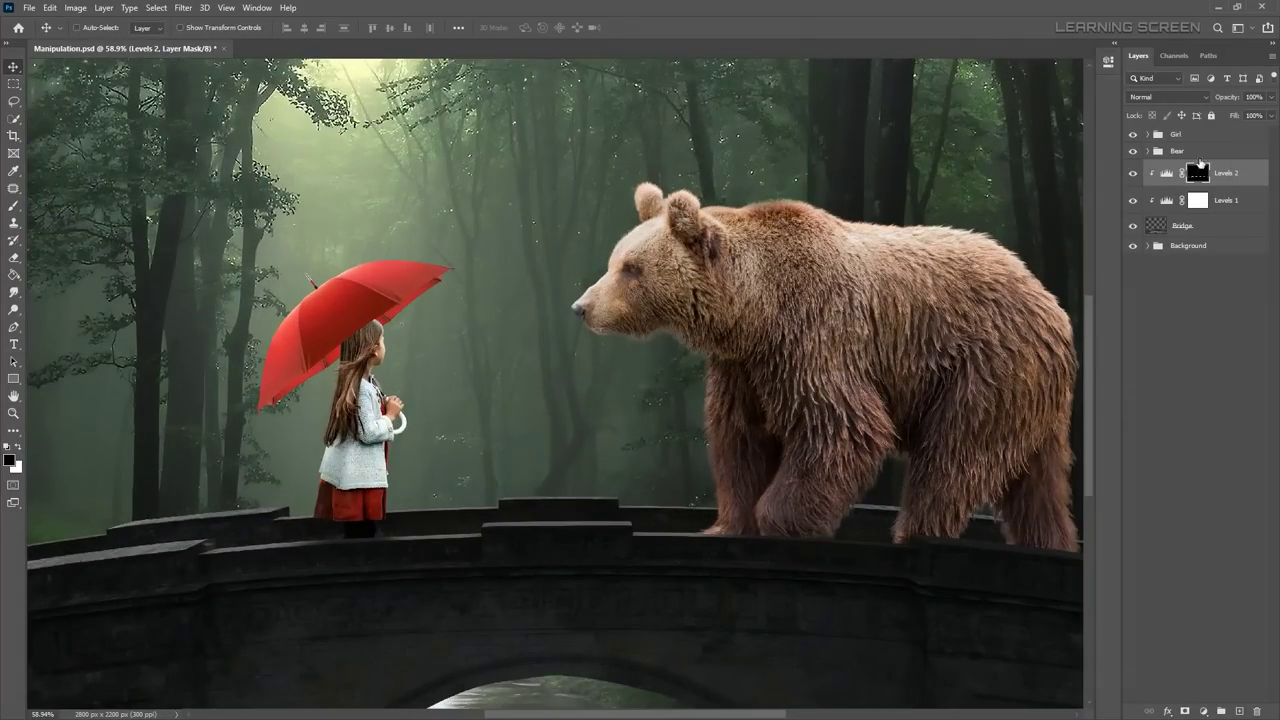
Step: Add an Exposure adjustment with raised exposure and reduced gamma, and invert its mask
click(1204, 711)
click(1240, 430)
drag(994, 133, 1034, 133)
drag(995, 185, 981, 185)
click(1070, 57)
key(ctrl+i)
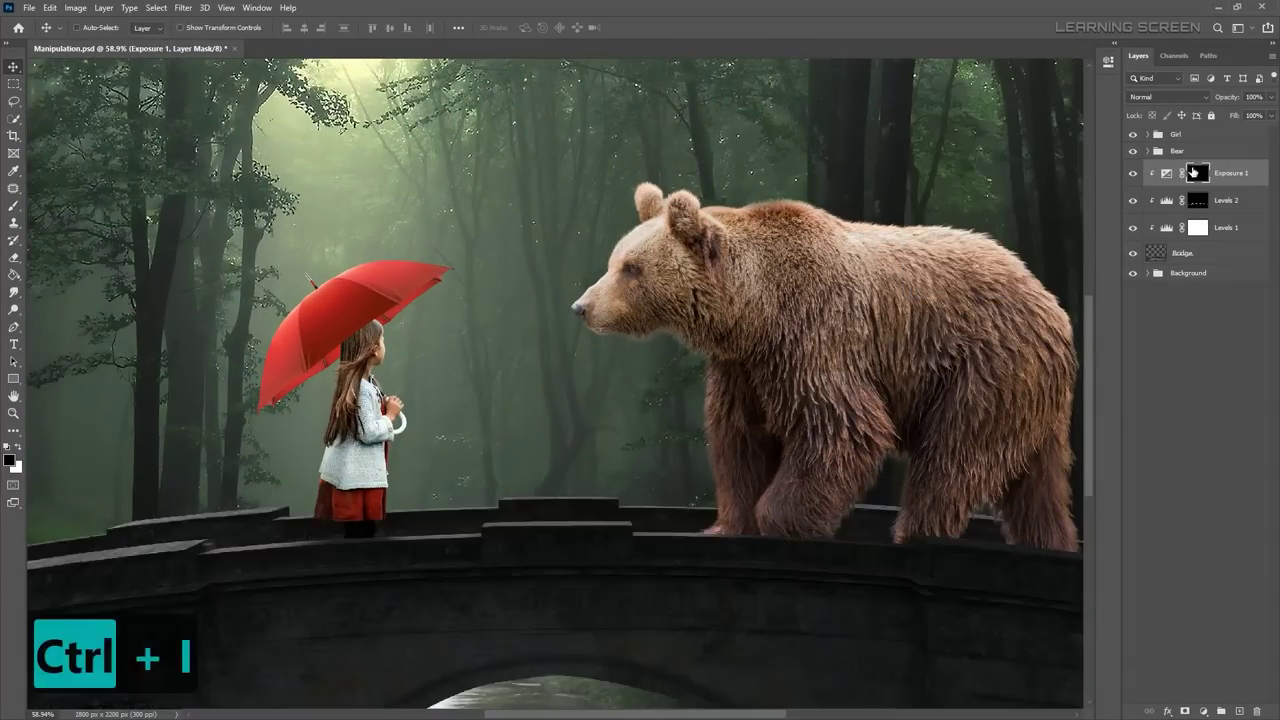
Step: Lower the white Brush flow and brighten the top edge of the lower step
scroll(183, 293, up, 5)
key(x)
scroll(211, 505, up, 2)
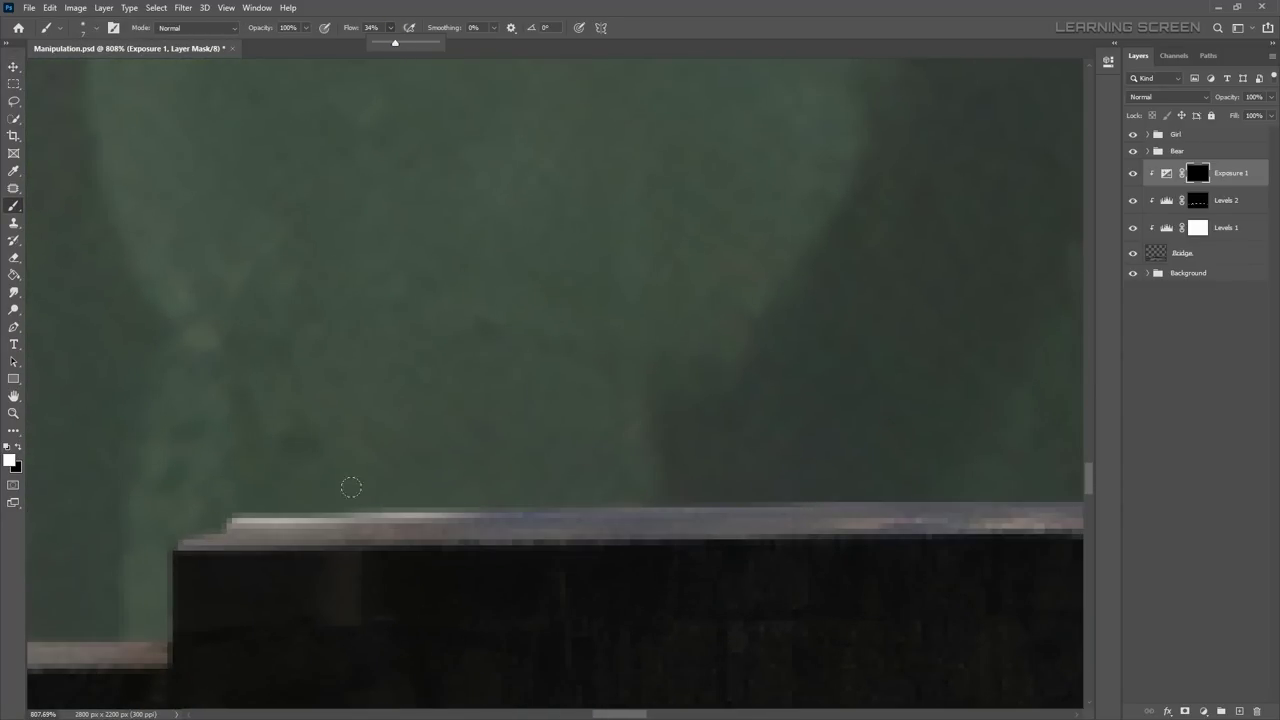
scroll(192, 514, down, 5)
scroll(850, 475, up, 4)
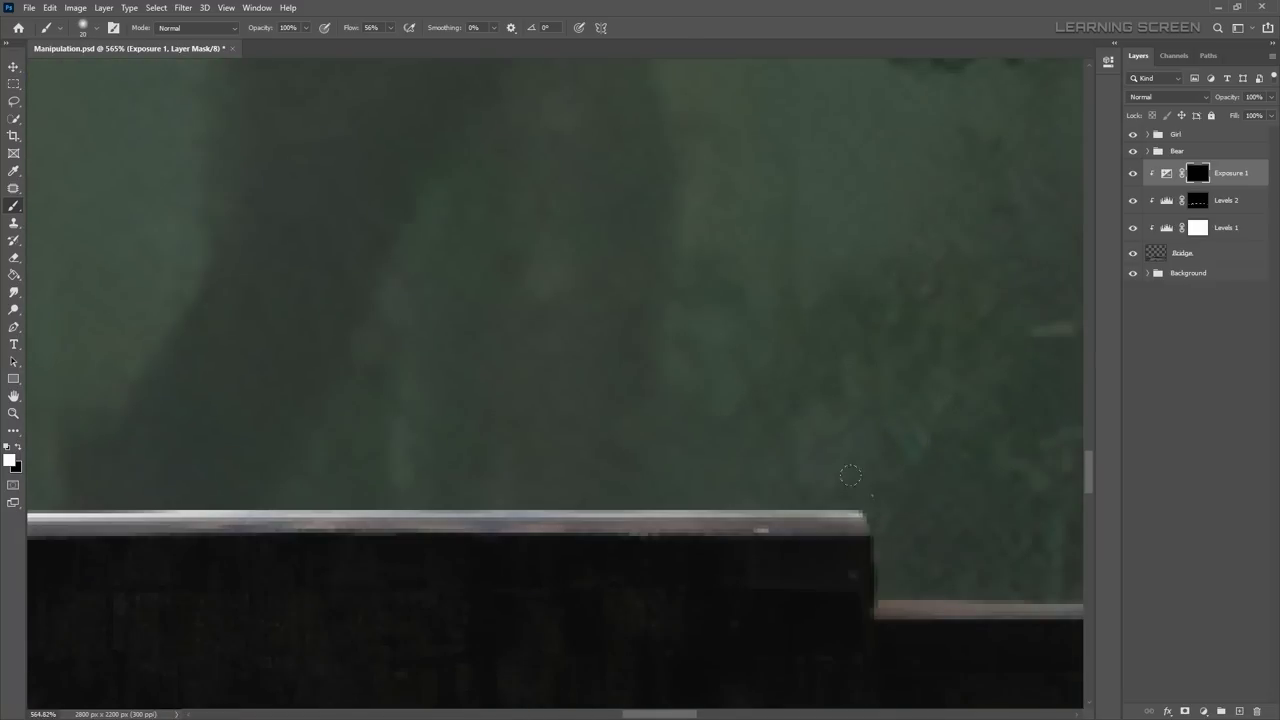
scroll(469, 376, down, 3)
key(ctrl+z)
key(ctrl+z)
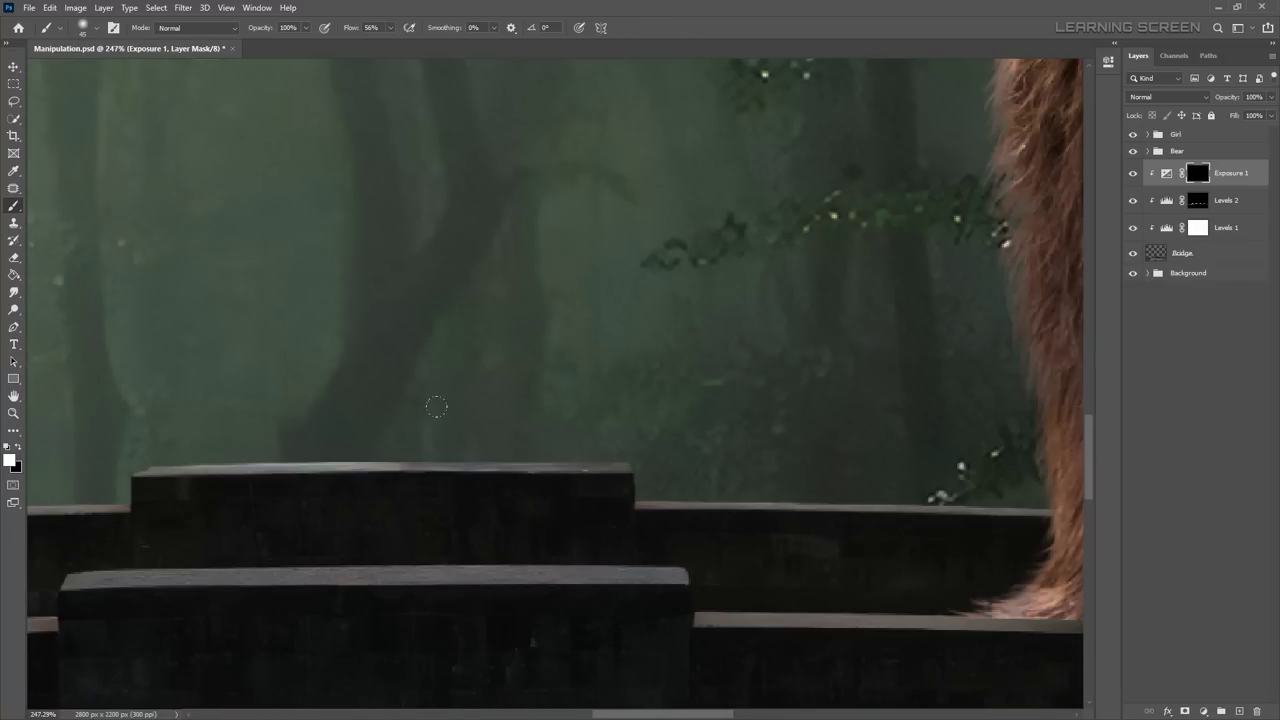
scroll(239, 544, up, 2)
drag(380, 45, 364, 45)
drag(65, 592, 779, 587)
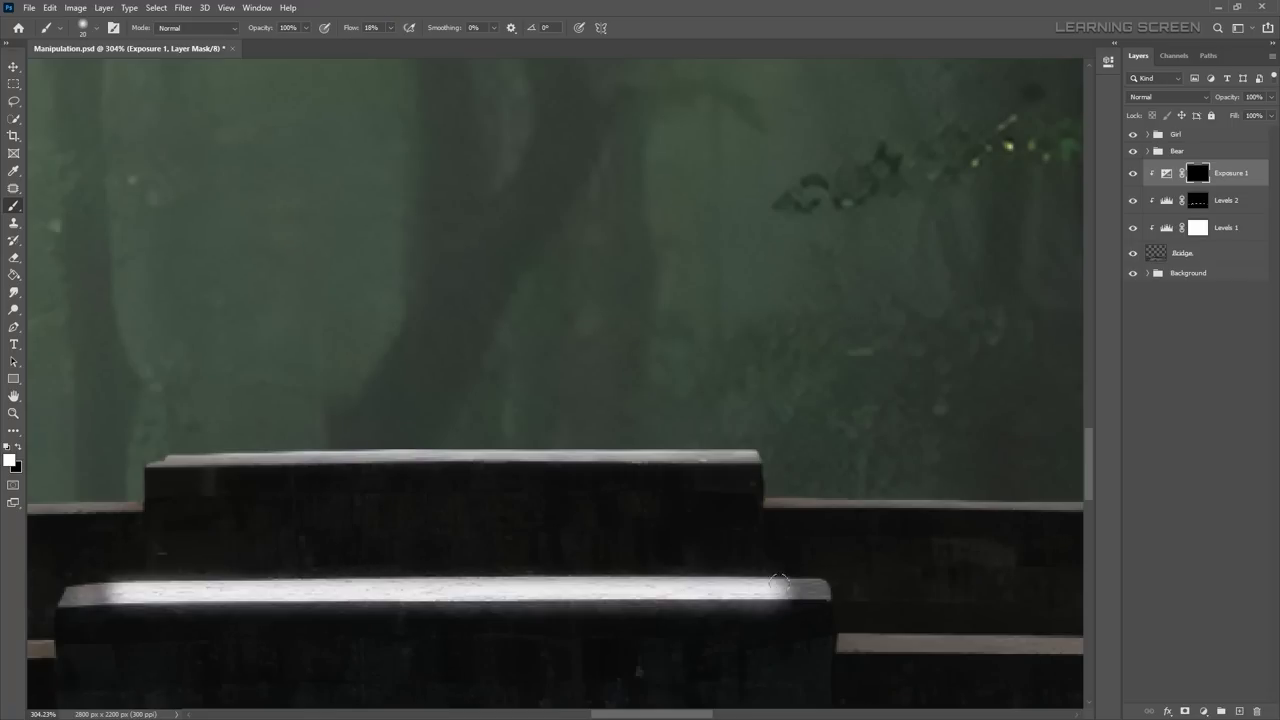
Step: Switch to a smaller soft round brush with white as the painting colour
scroll(551, 380, up, 2)
scroll(1034, 371, down, 2)
right_click(1030, 398)
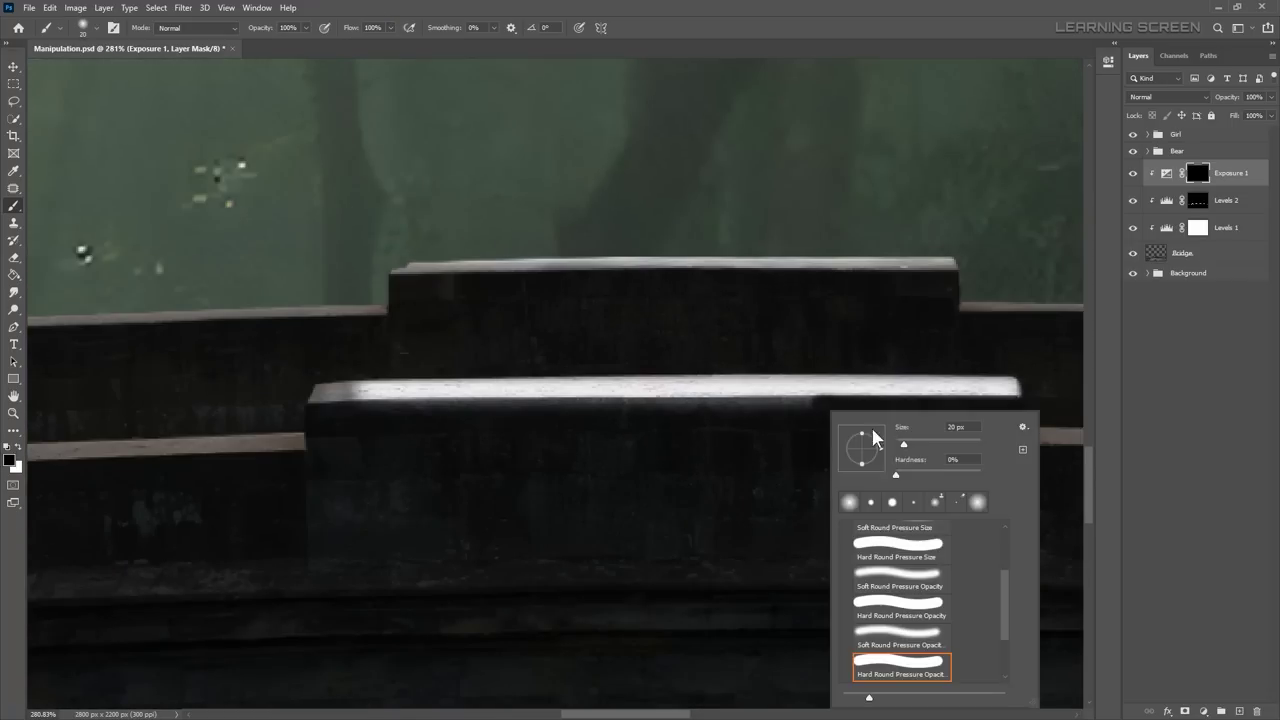
right_click(424, 428)
key(Escape)
scroll(660, 506, down, 3)
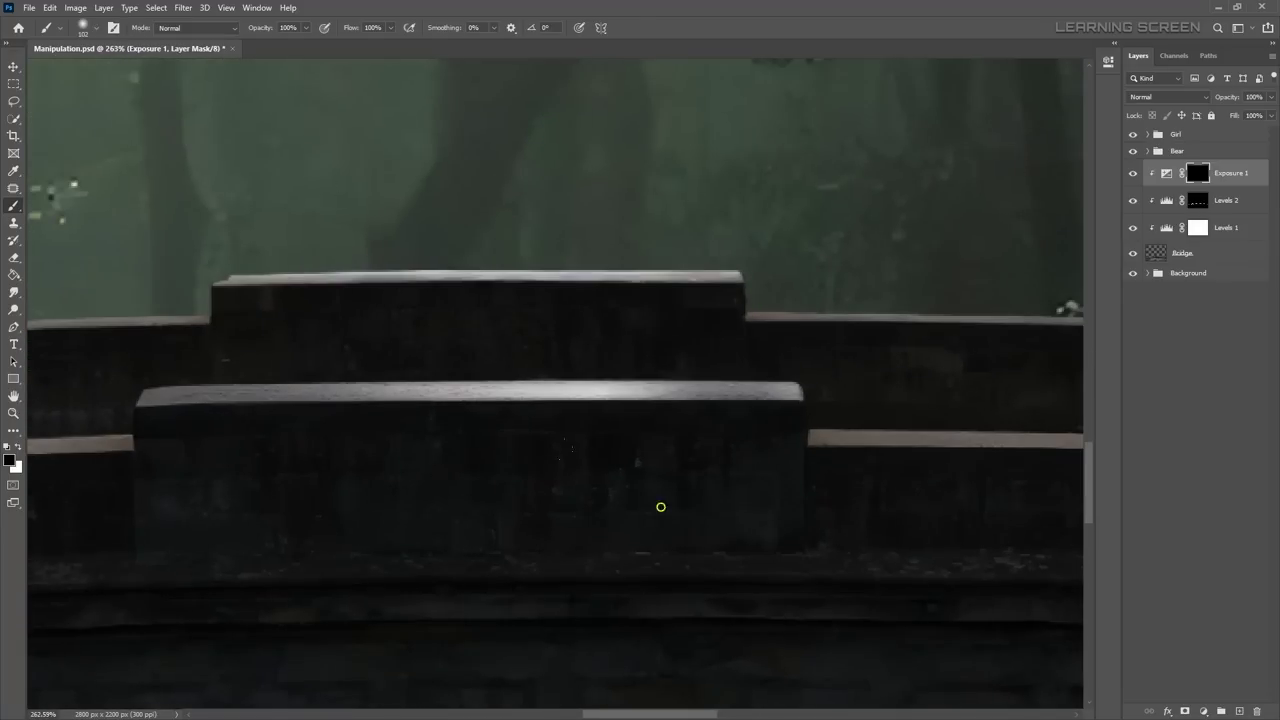
scroll(108, 337, up, 5)
key(bracketleft)
key(bracketleft)
key(x)
Step: Shrink the brush further and lower its Flow to 23% for thin rail highlights
scroll(746, 362, down, 3)
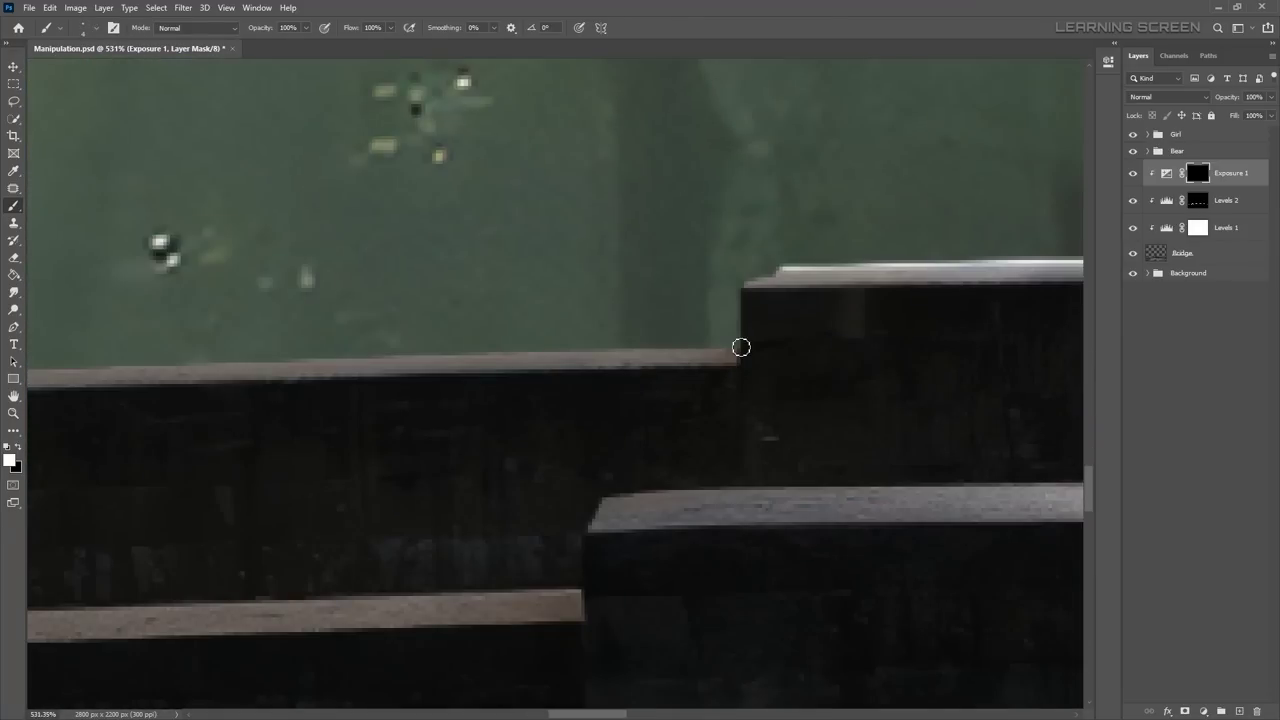
scroll(228, 364, down, 5)
scroll(629, 249, up, 4)
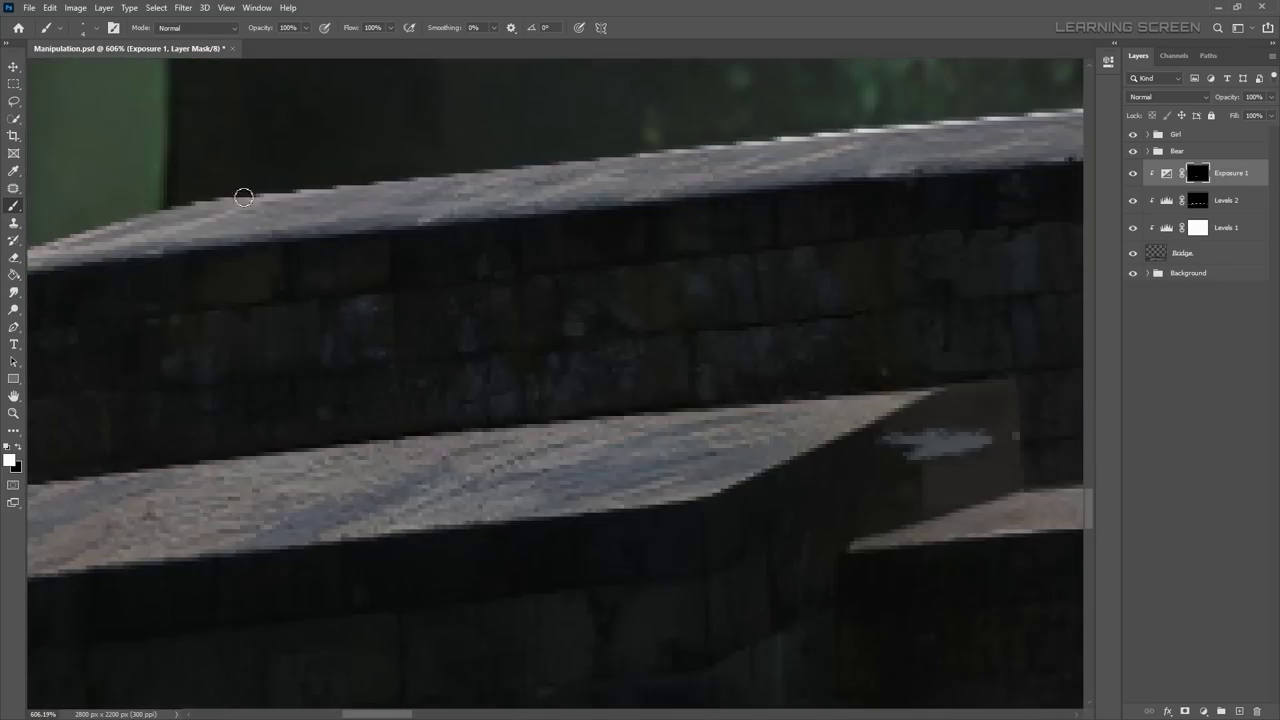
scroll(635, 163, down, 5)
scroll(635, 163, up, 4)
scroll(526, 446, up, 3)
scroll(600, 520, down, 3)
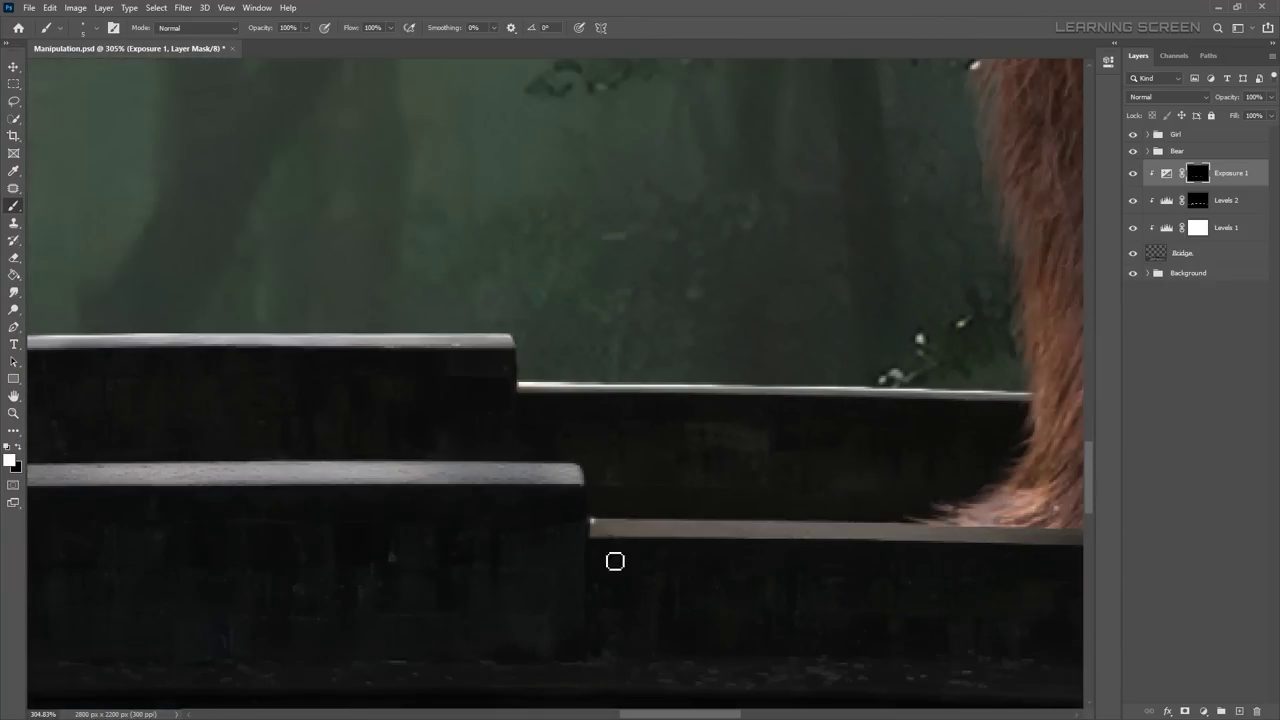
scroll(614, 560, down, 2)
scroll(567, 483, up, 2)
scroll(540, 500, down, 3)
scroll(508, 507, up, 2)
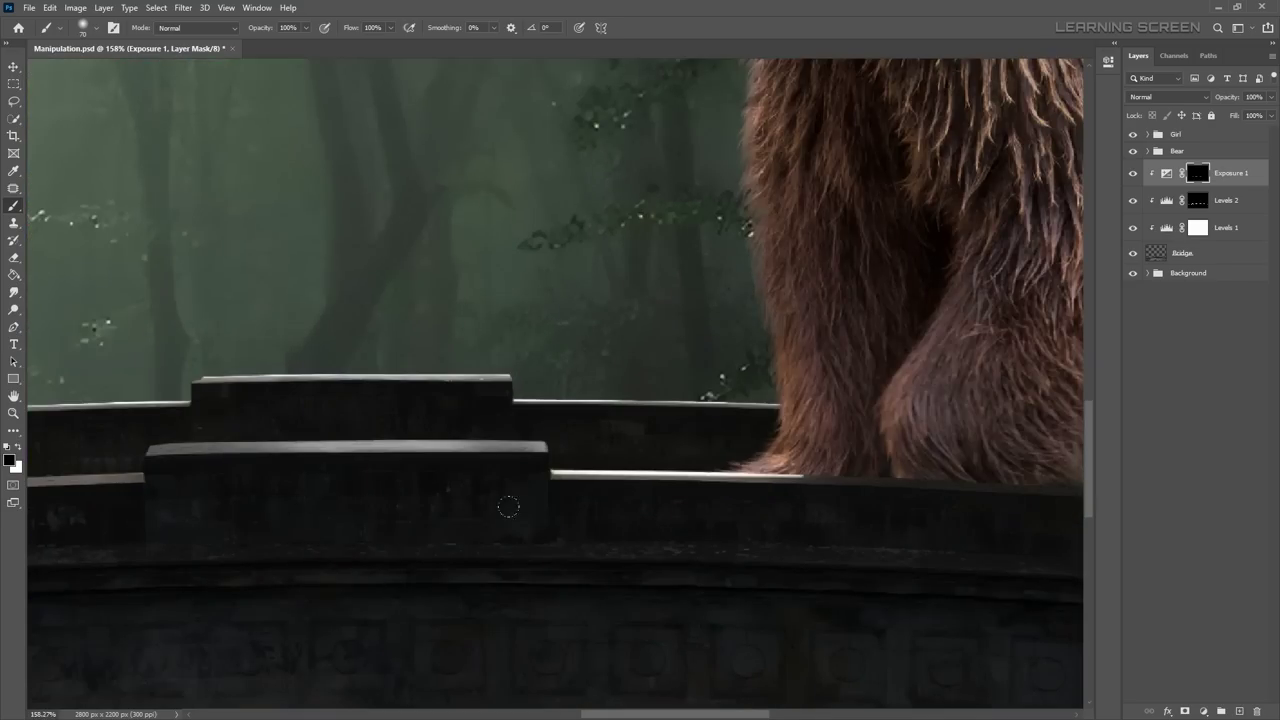
scroll(520, 450, down, 3)
scroll(486, 517, up, 4)
scroll(414, 449, up, 2)
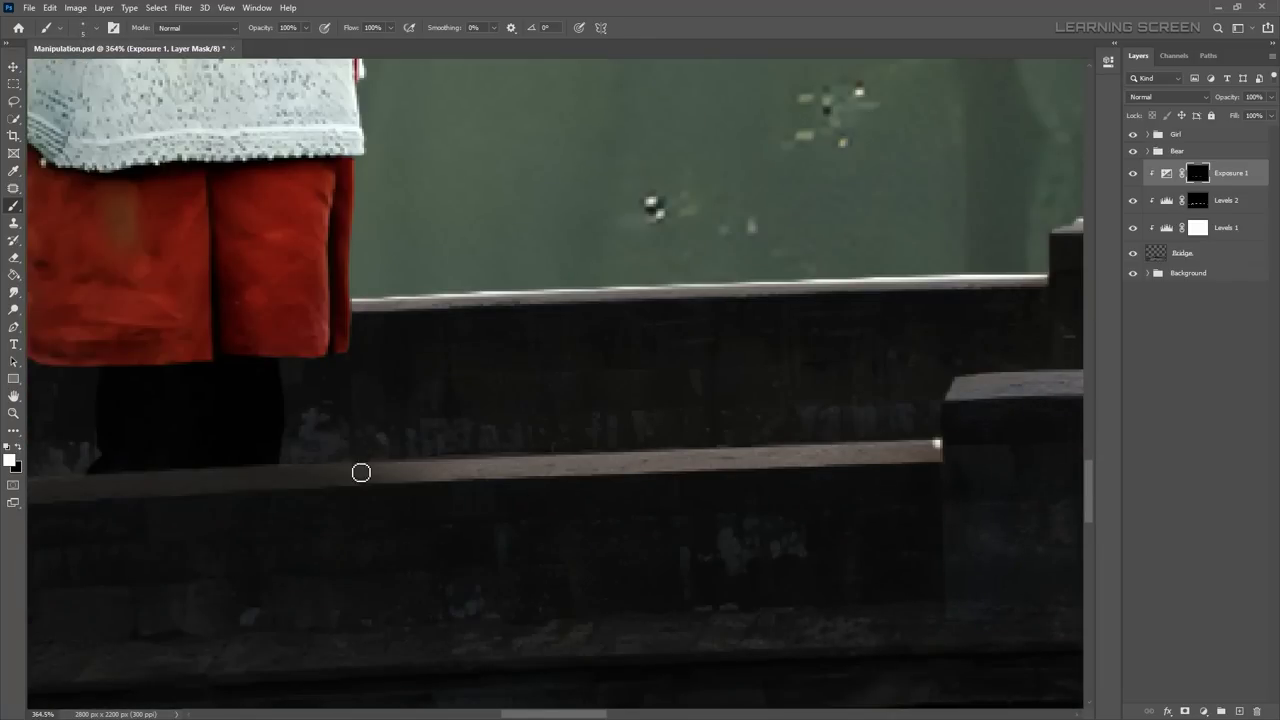
scroll(700, 470, down, 3)
scroll(277, 451, up, 2)
scroll(409, 449, down, 1)
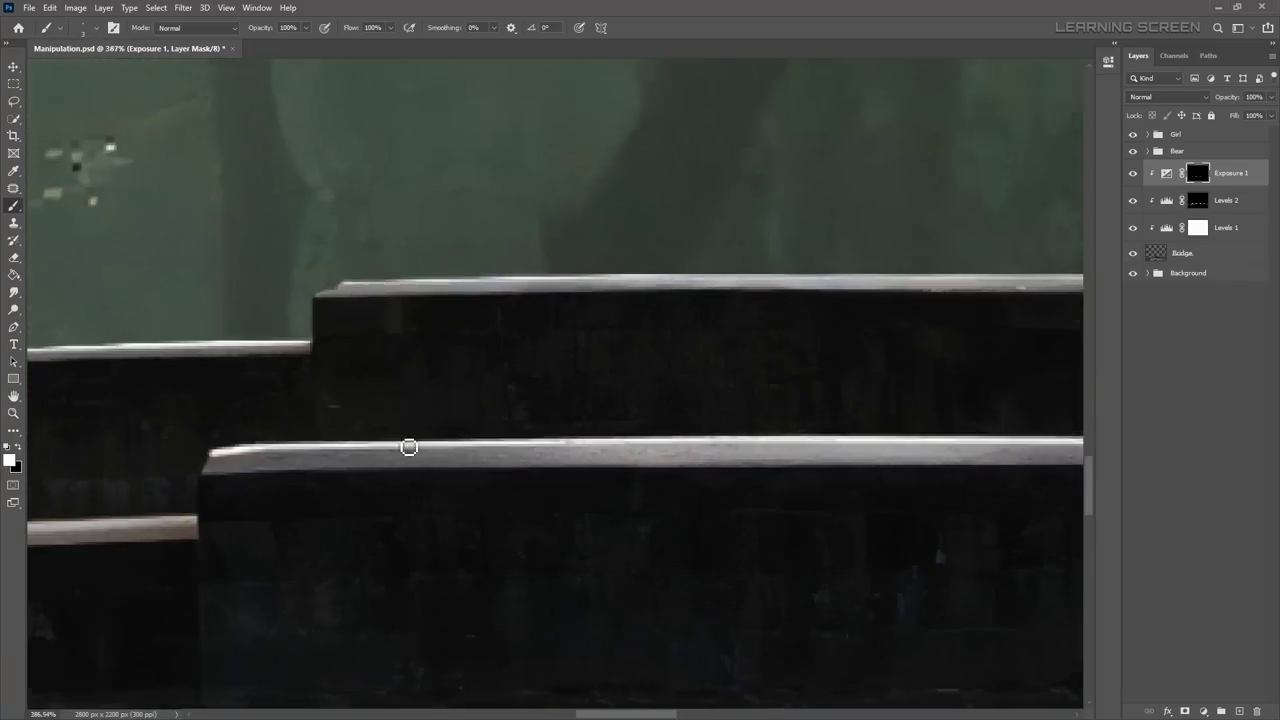
scroll(600, 459, up, 2)
scroll(100, 429, down, 2)
scroll(100, 429, up, 3)
scroll(240, 380, down, 1)
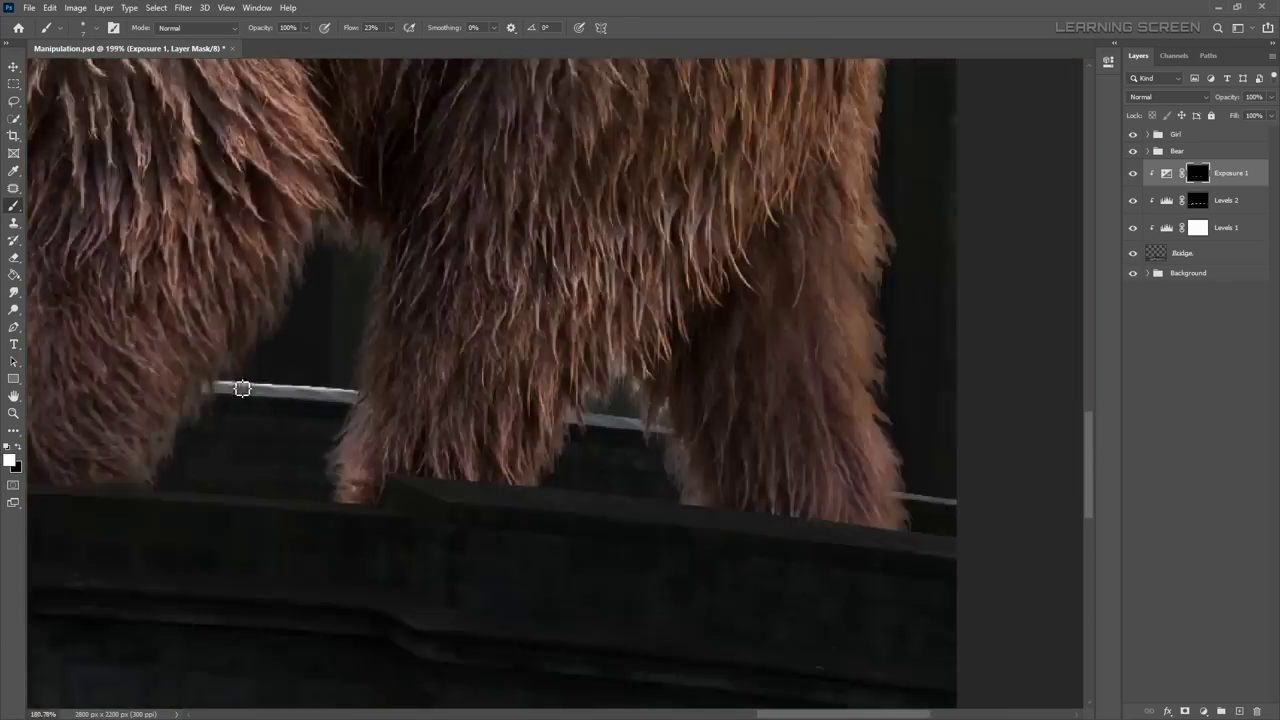
key(bracketleft)
key(bracketleft)
key(bracketleft)
key(shift+2)
key(shift+3)
scroll(638, 441, down, 3)
scroll(566, 397, up, 3)
scroll(234, 369, up, 1)
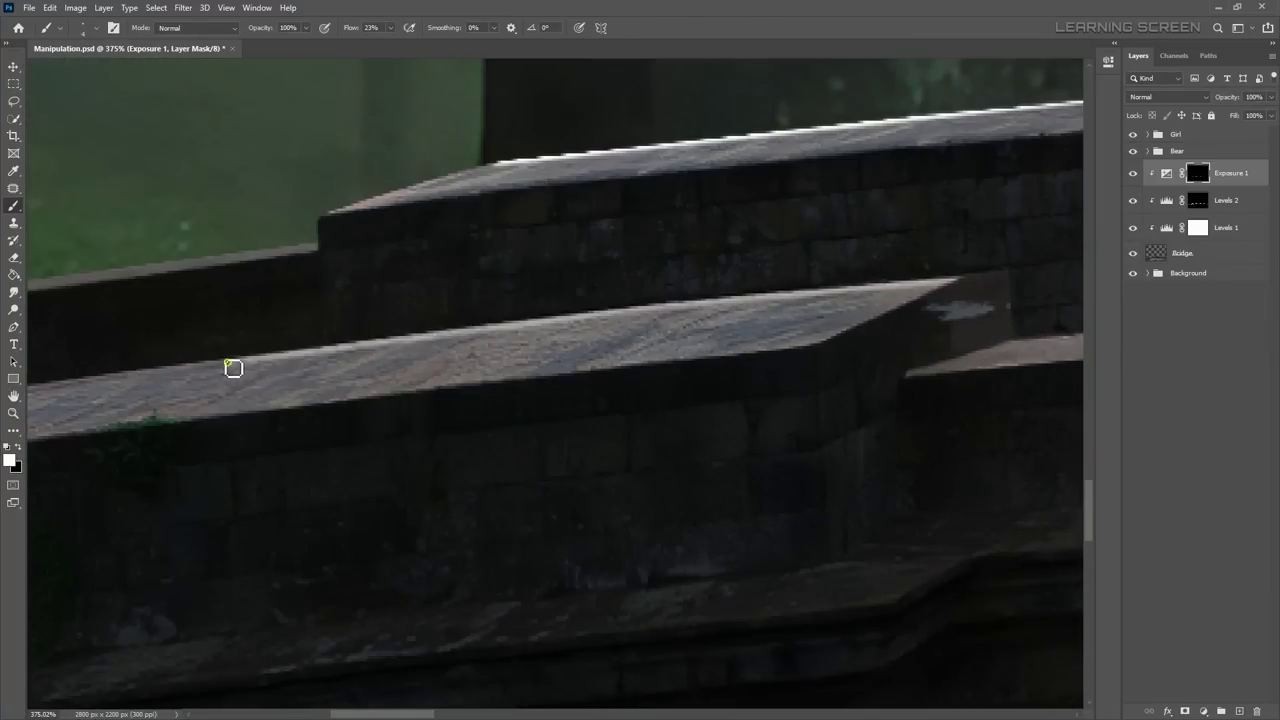
scroll(177, 361, up, 1)
scroll(517, 323, down, 3)
scroll(140, 477, down, 3)
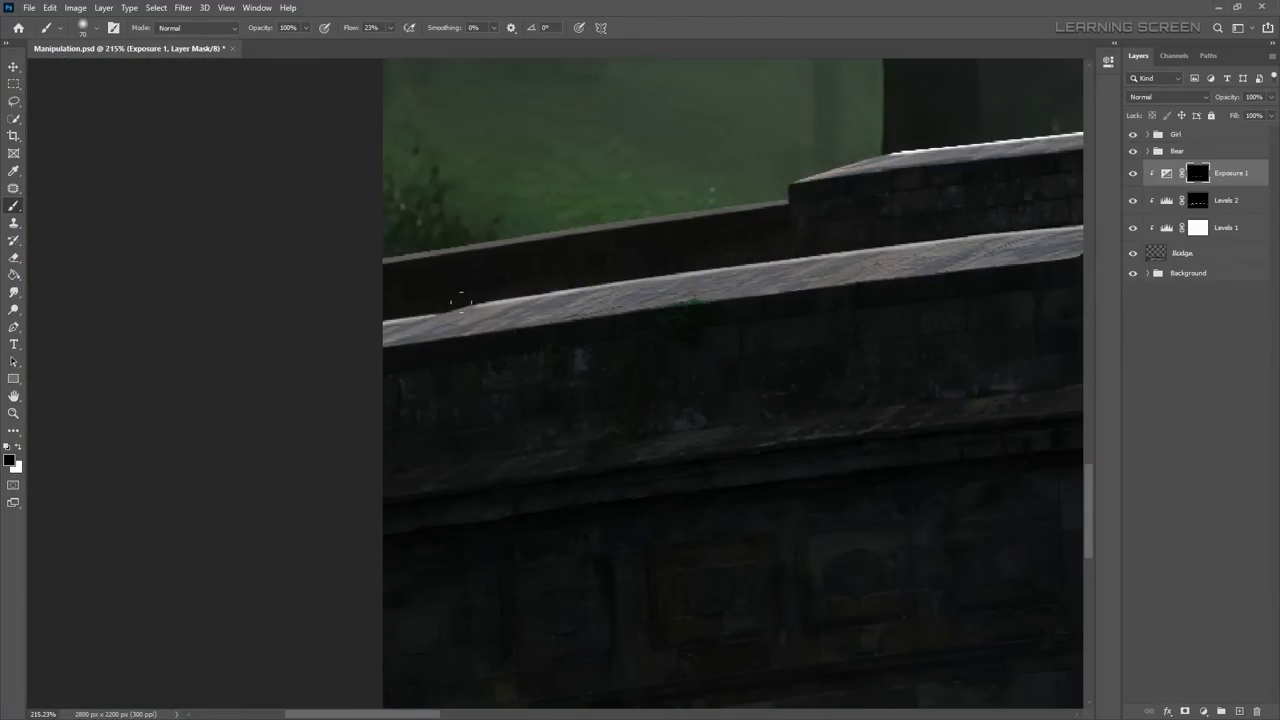
scroll(461, 296, down, 2)
scroll(586, 528, down, 2)
scroll(586, 528, down, 1)
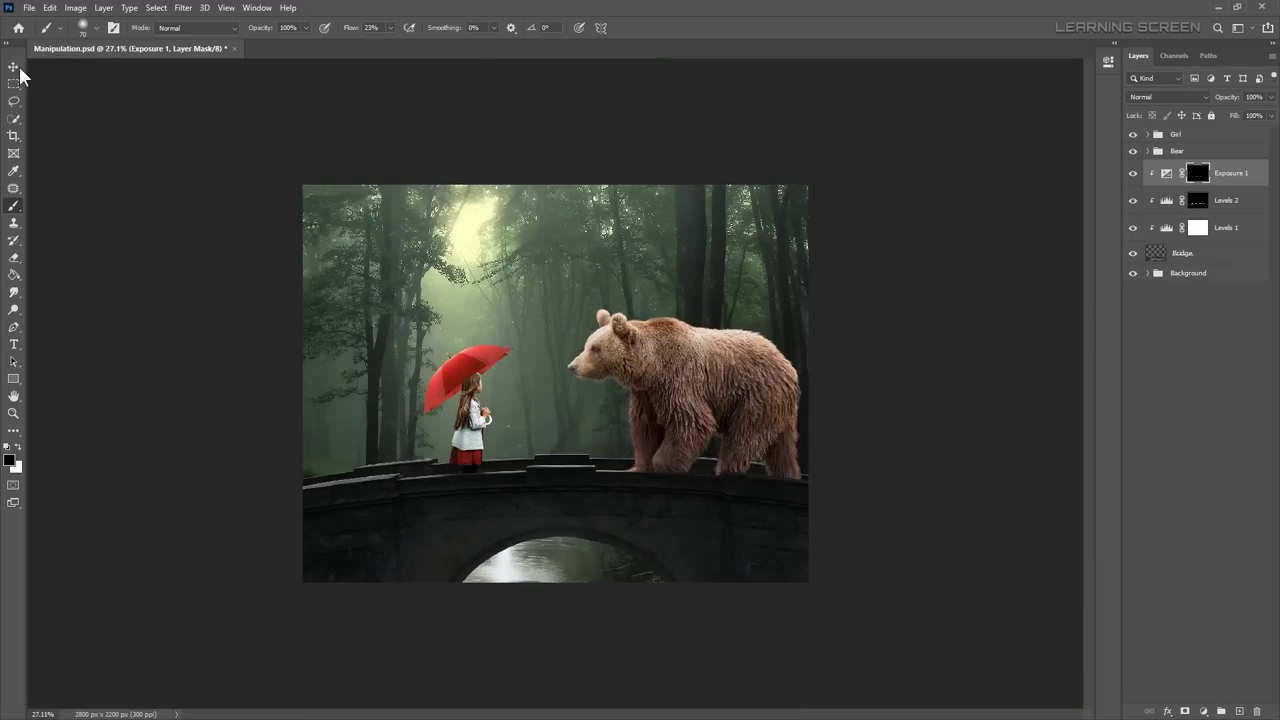
Step: Add a Levels 3 adjustment for the bridge with white input set to 123
click(1205, 710)
click(1186, 523)
drag(1076, 197, 1002, 199)
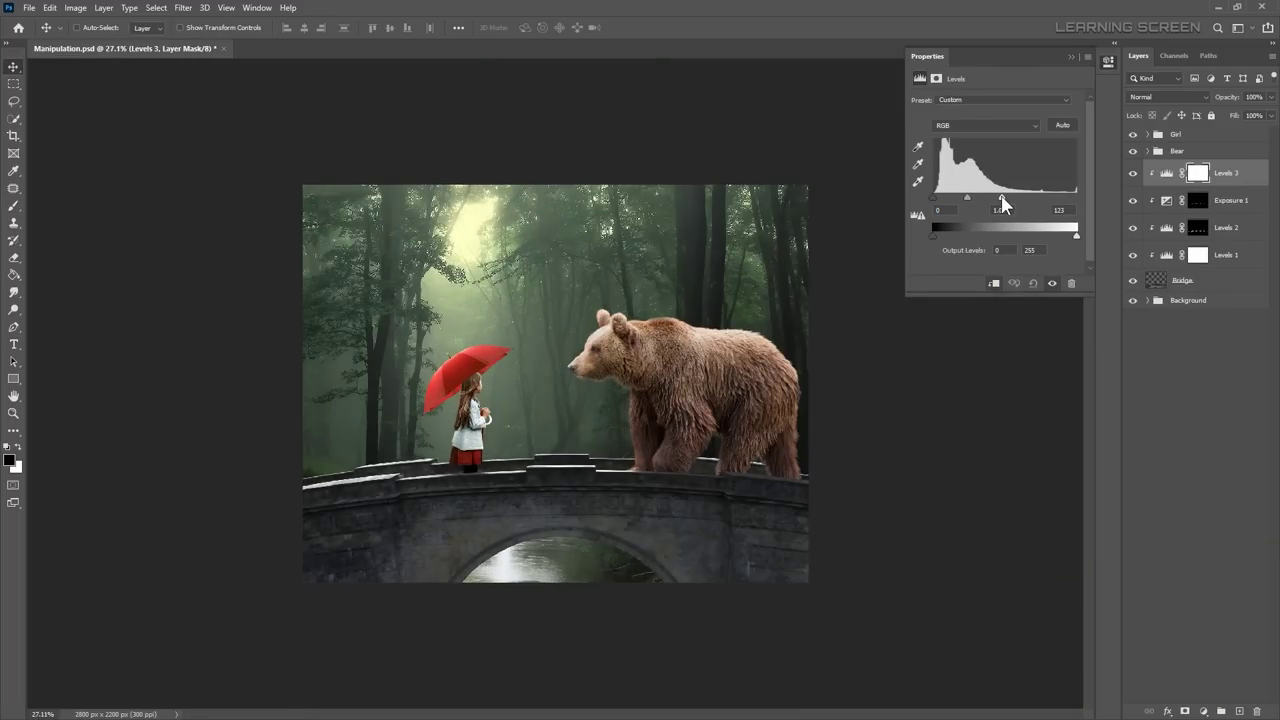
click(1070, 56)
Step: Split the Underlying Layer black Blend If slider to spare dark stones, and move Levels 3 below Levels 2
click(1167, 711)
click(1195, 582)
drag(934, 556, 967, 557)
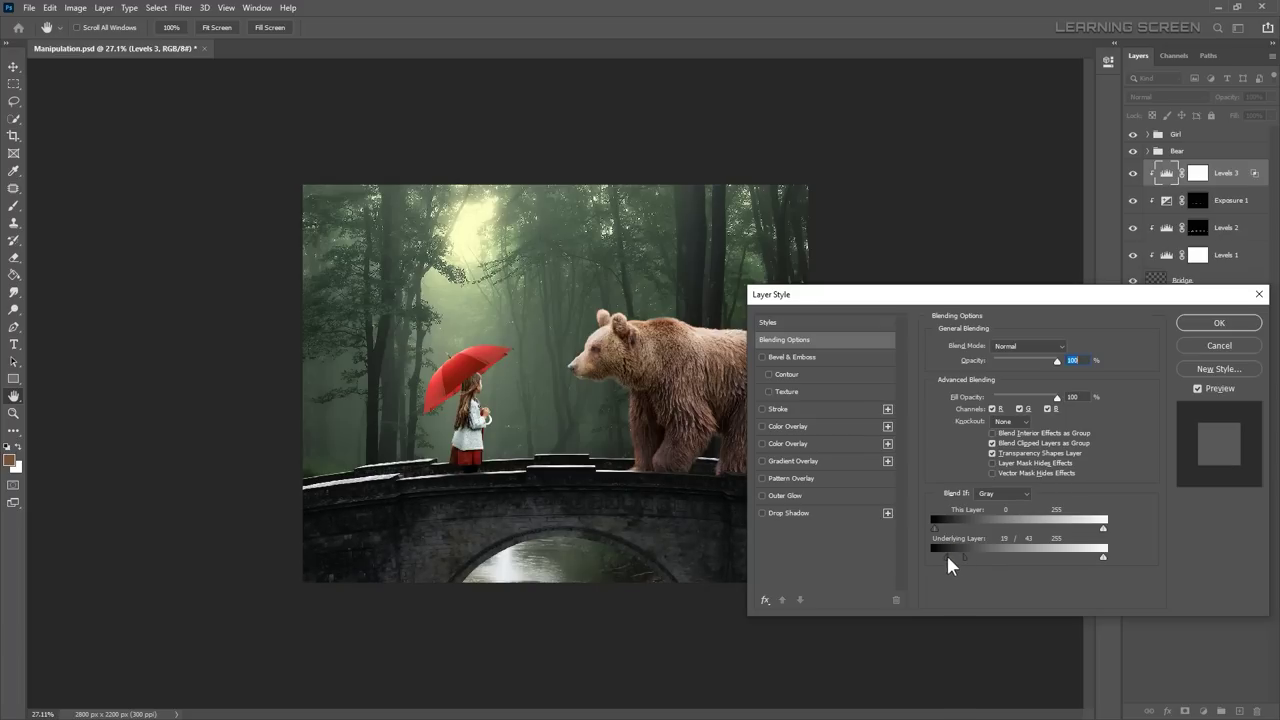
key(Return)
click(1198, 173)
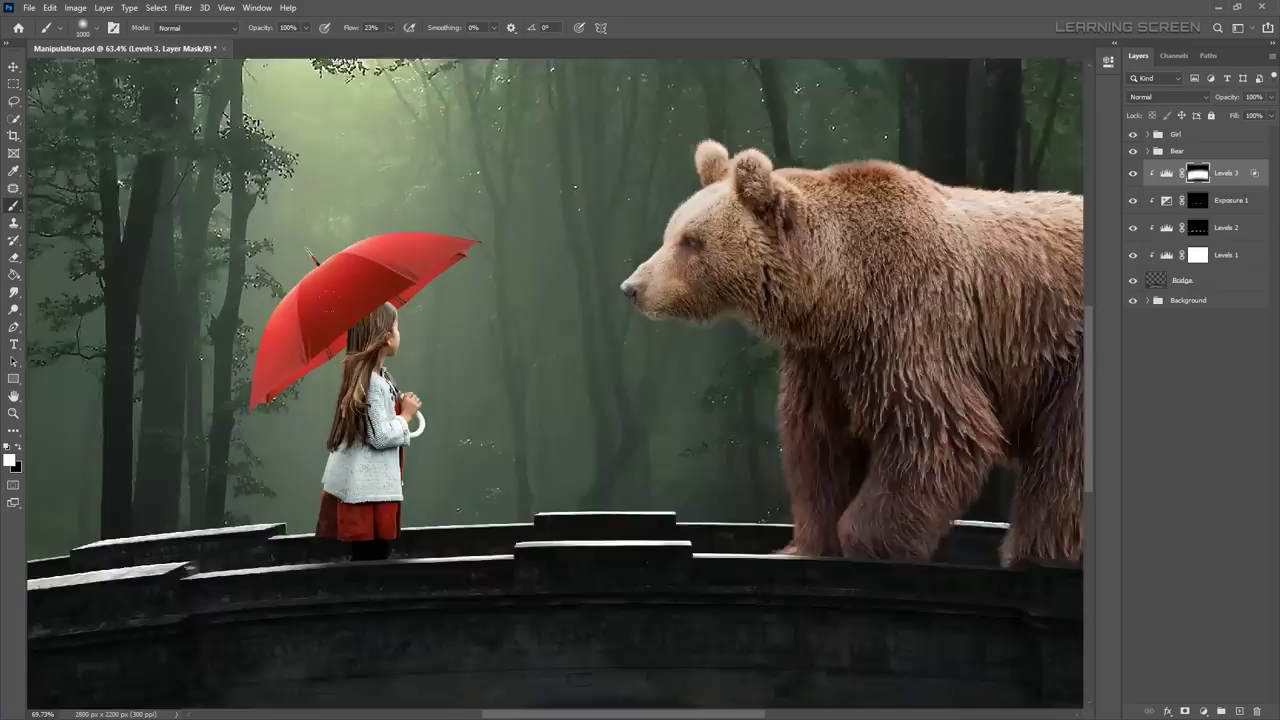
mouse_move(1166, 173)
mouse_down()
mouse_move(1166, 204)
mouse_move(1137, 203)
mouse_up()
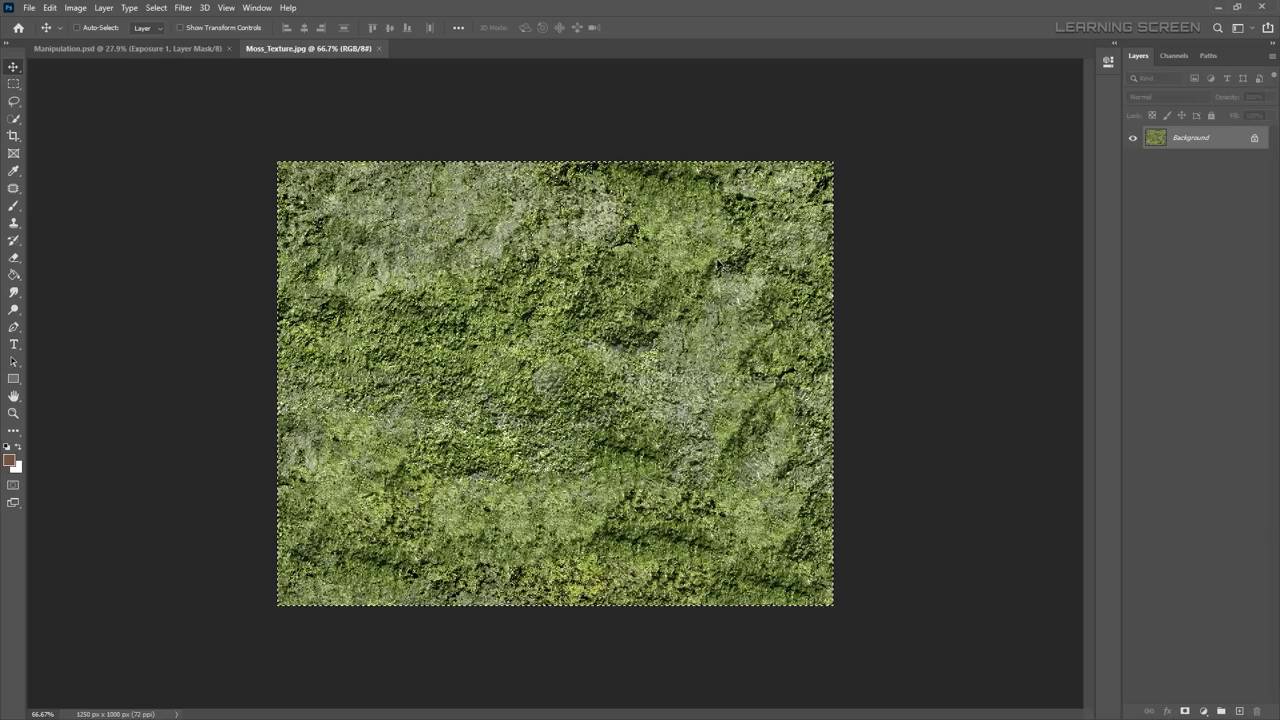
Step: Paste the Moss_Texture.jpg image into the composite and place a duplicate beside it
key(ctrl+c)
click(128, 48)
key(ctrl+v)
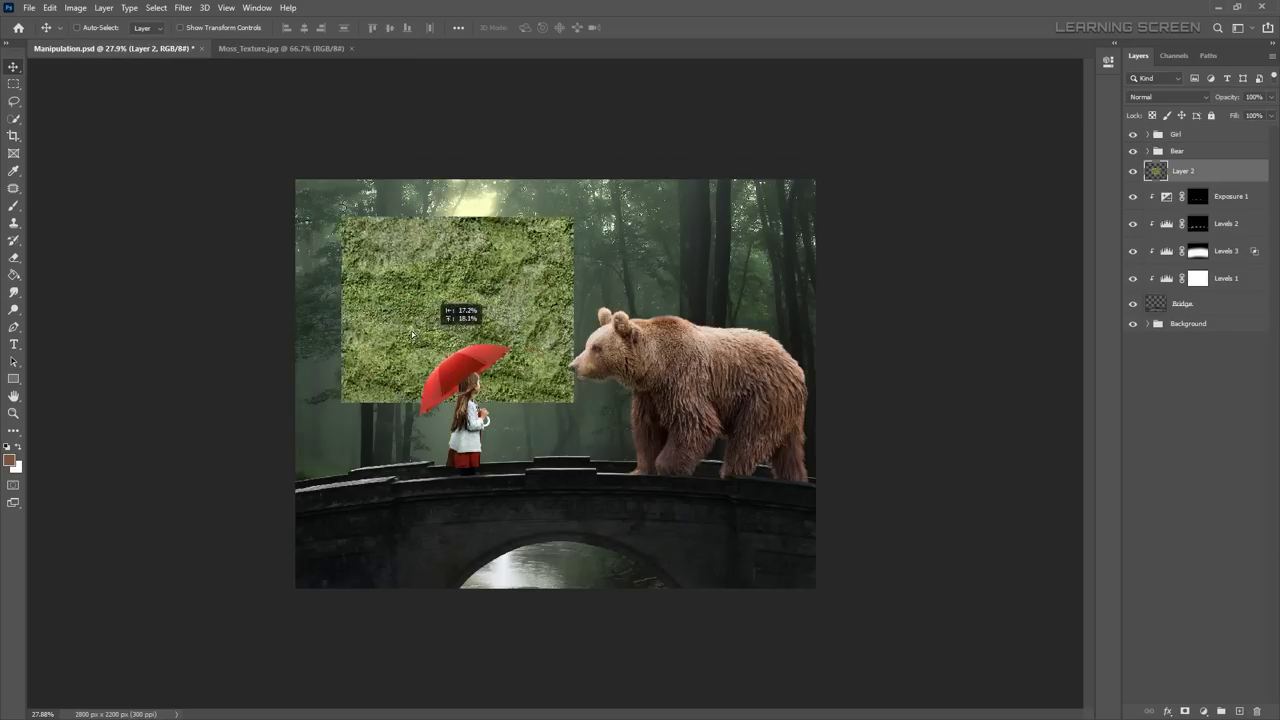
key(ctrl+t)
key(Return)
drag(354, 344, 663, 344)
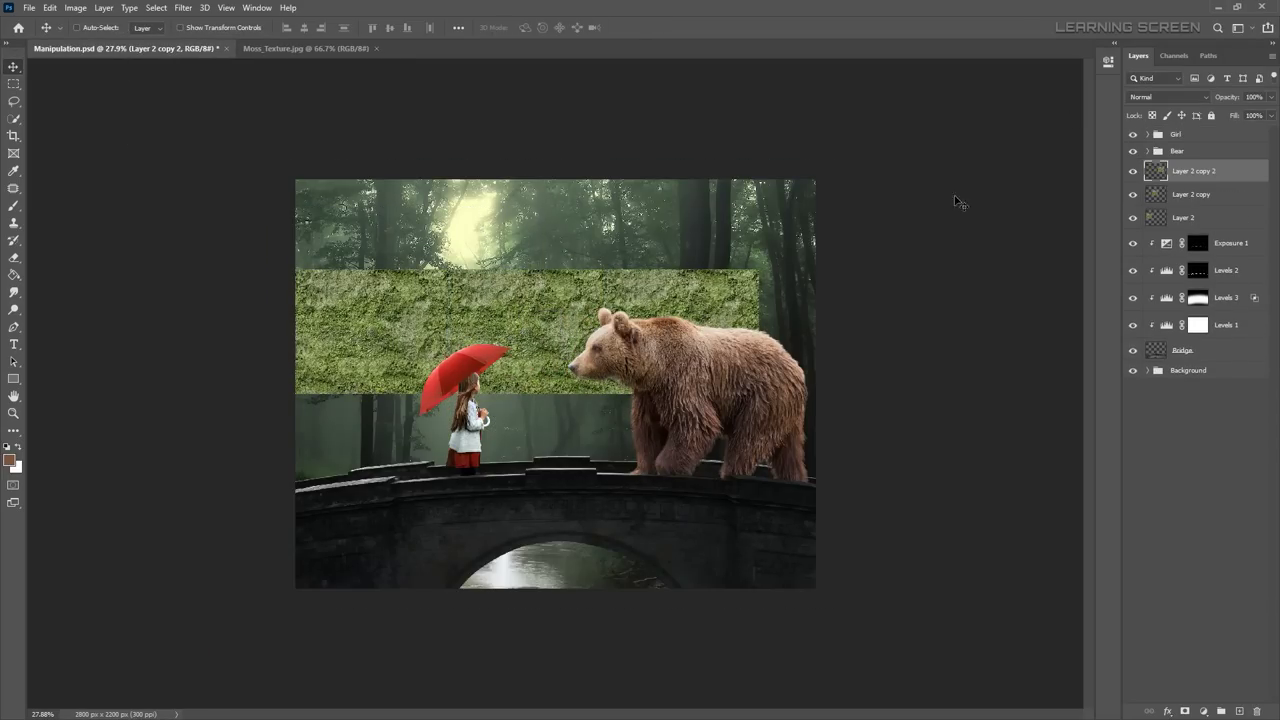
Step: Merge the two moss pieces and stretch the strip down over the bridge
right_click(1195, 194)
click(1134, 236)
key(ctrl+t)
drag(757, 307, 757, 491)
key(Return)
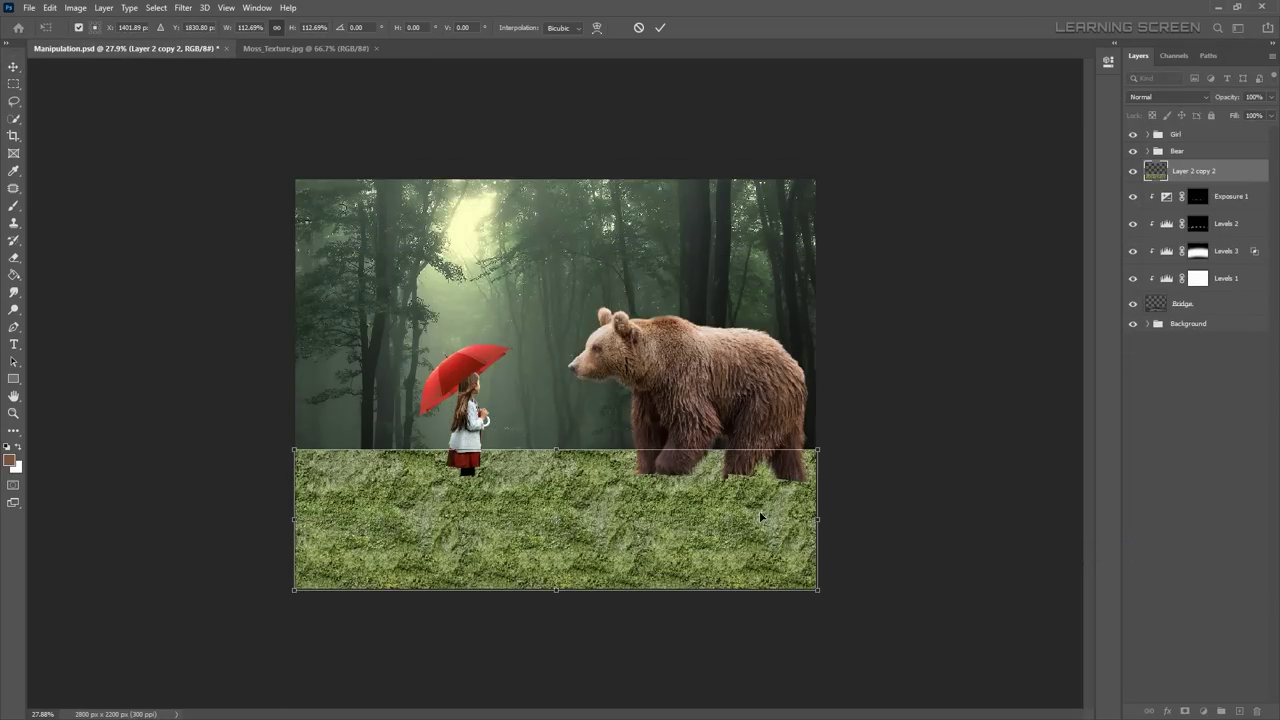
Step: Clip the moss to the bridge, limit it with Blend If, and set Overlay blend mode
right_click(1234, 171)
click(1107, 412)
click(1167, 711)
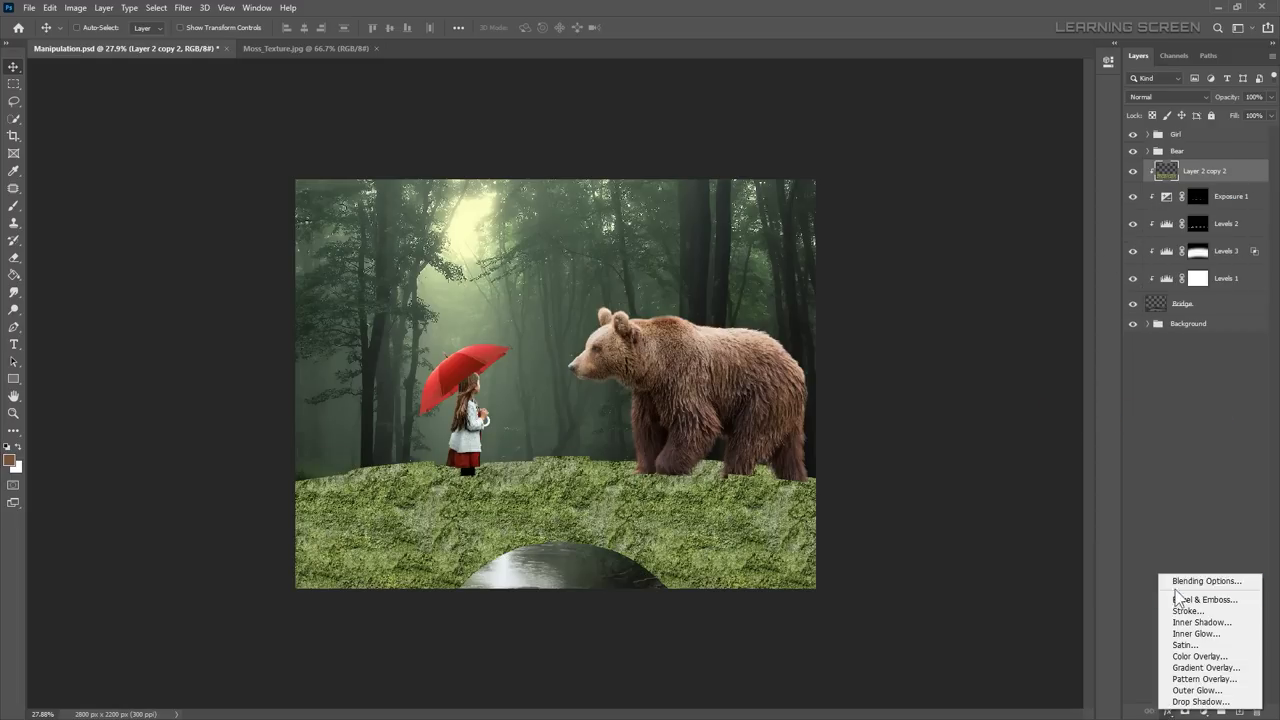
click(1185, 574)
drag(934, 557, 978, 556)
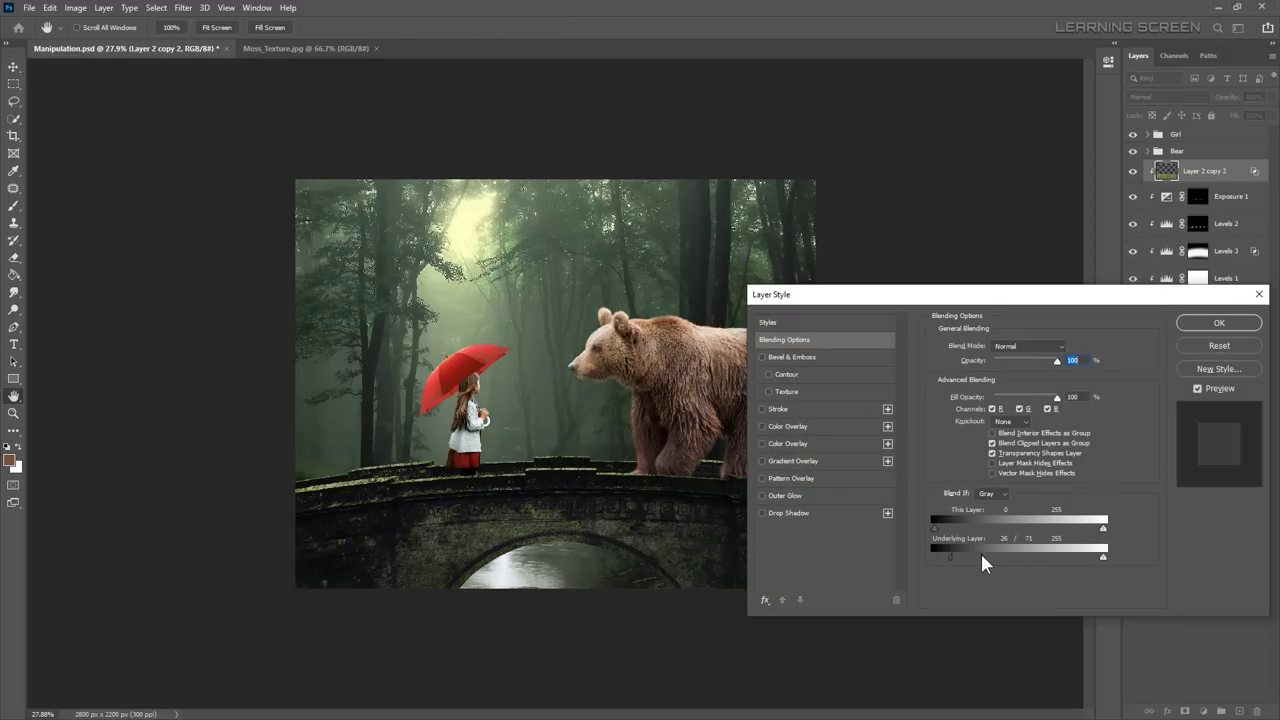
key(Return)
click(1168, 97)
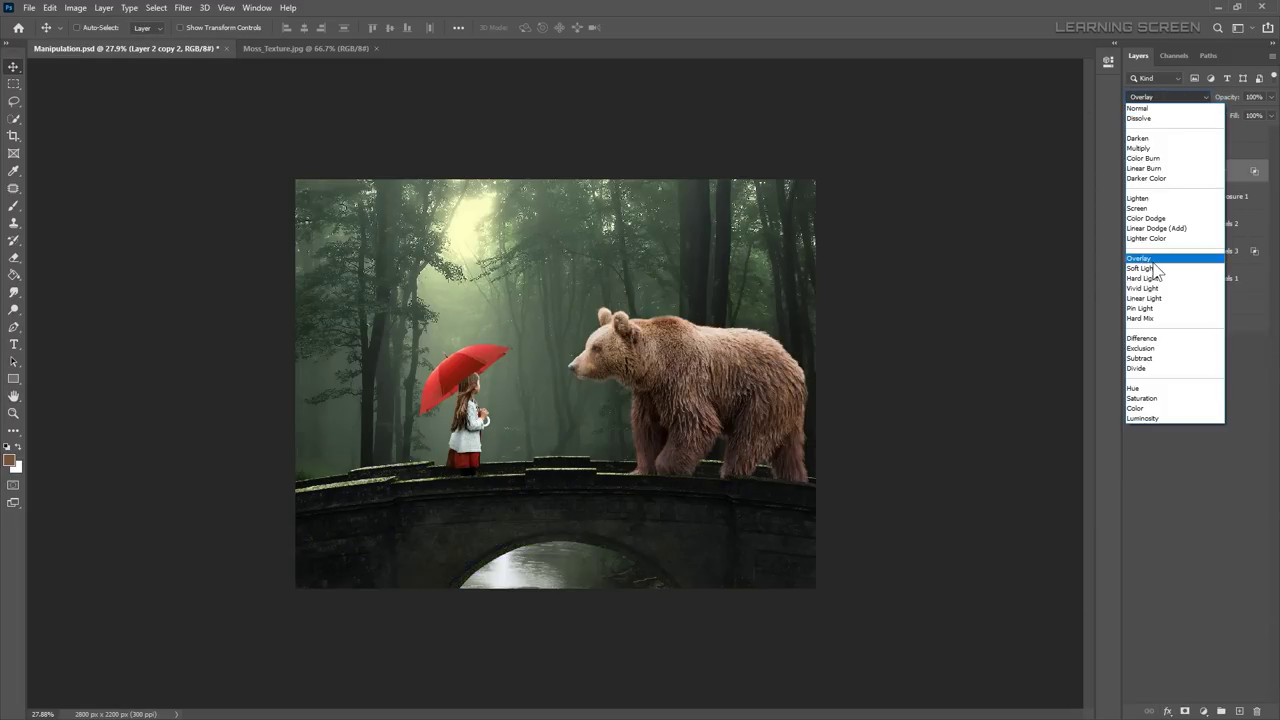
click(1150, 250)
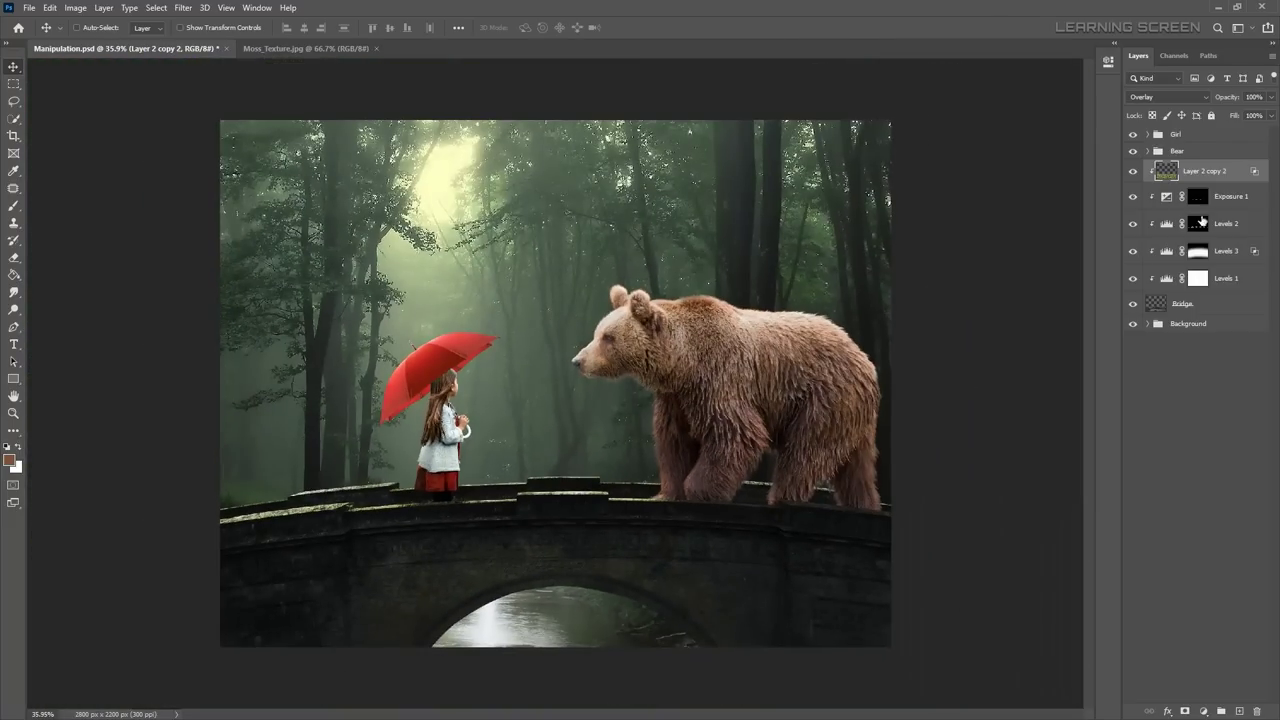
Step: Group the selected bridge layers into a group named 'Bridge'
key(ctrl+g)
text(Bridge)
key(Return)
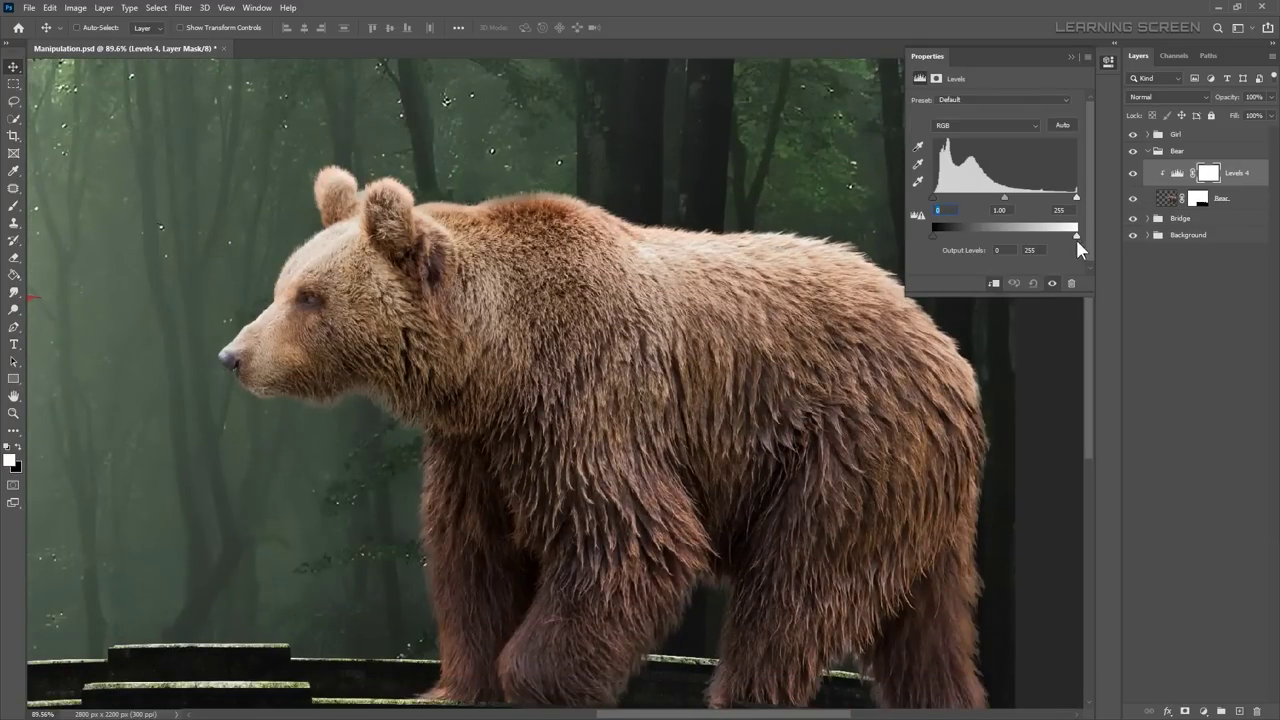
Step: Darken the bear's output white, then add a Levels layer at white input 138 with an inverted mask
drag(1076, 236, 971, 236)
click(1203, 711)
click(1185, 540)
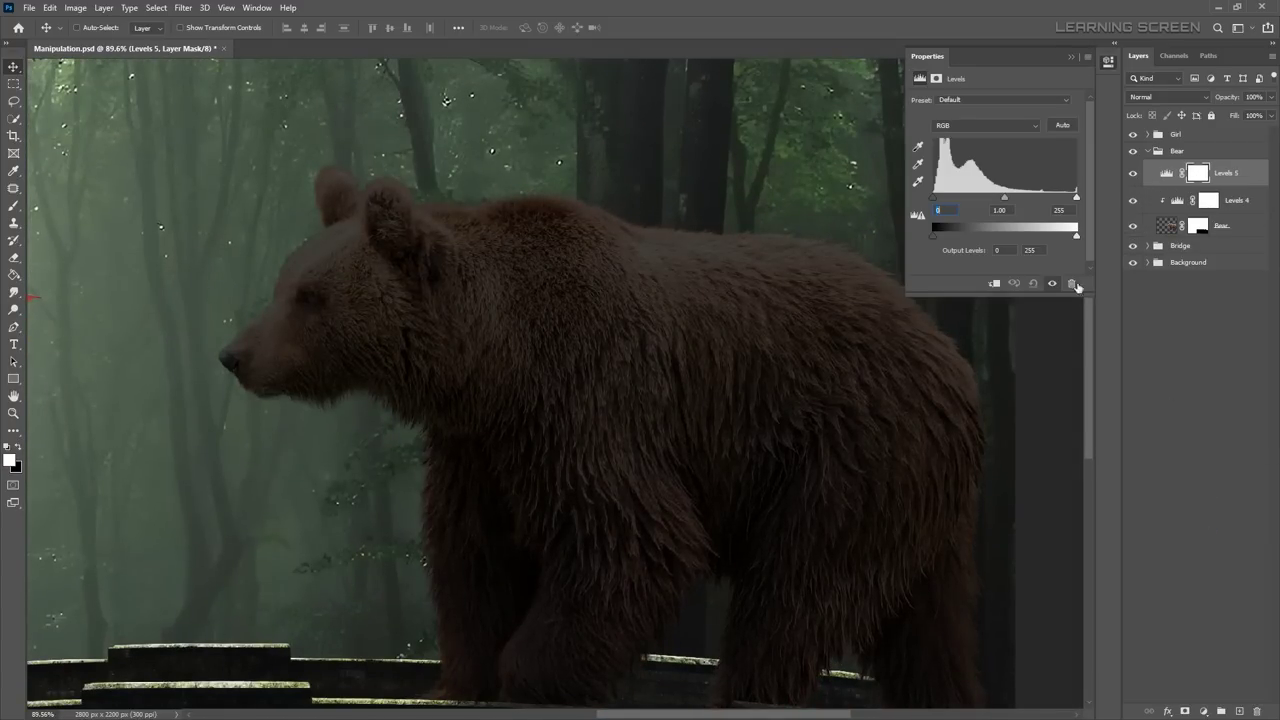
drag(1076, 197, 966, 207)
click(1068, 53)
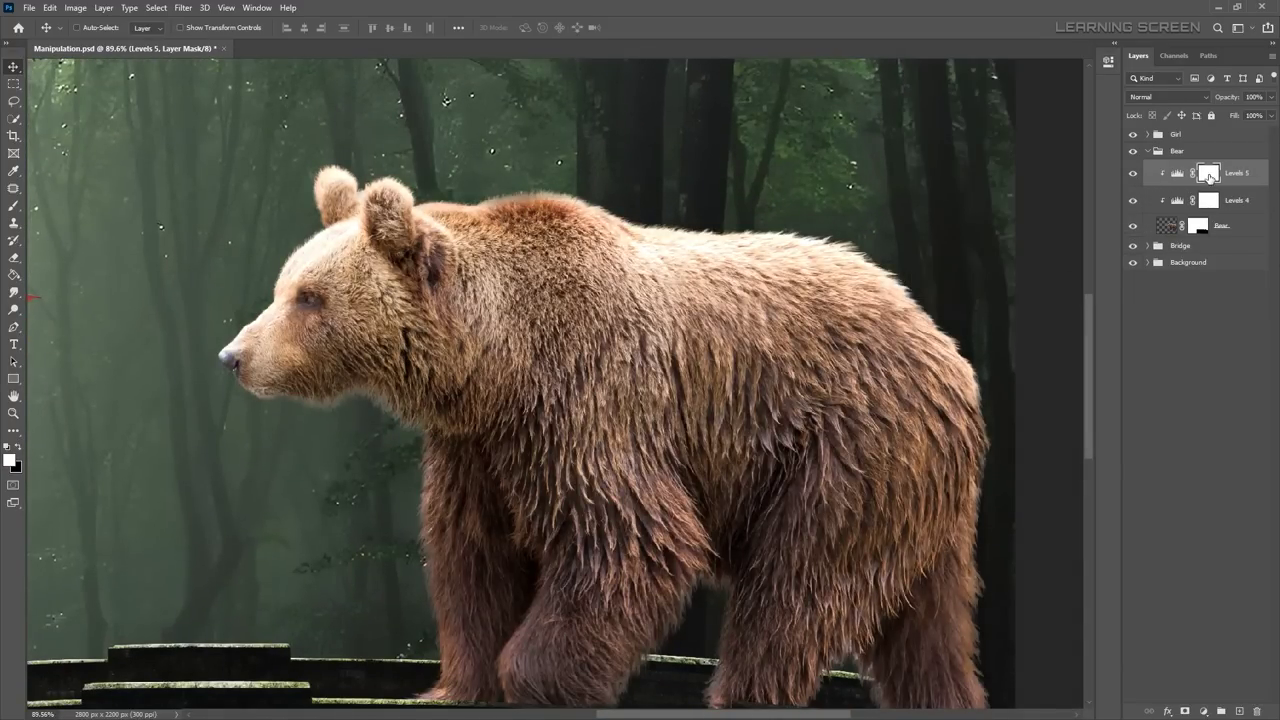
key(ctrl+i)
Step: Paint soft rim light onto the bear's ears and head with a low-flow brush
scroll(410, 478, up, 2)
key(b)
scroll(410, 478, up, 1)
right_click(420, 425)
key(Return)
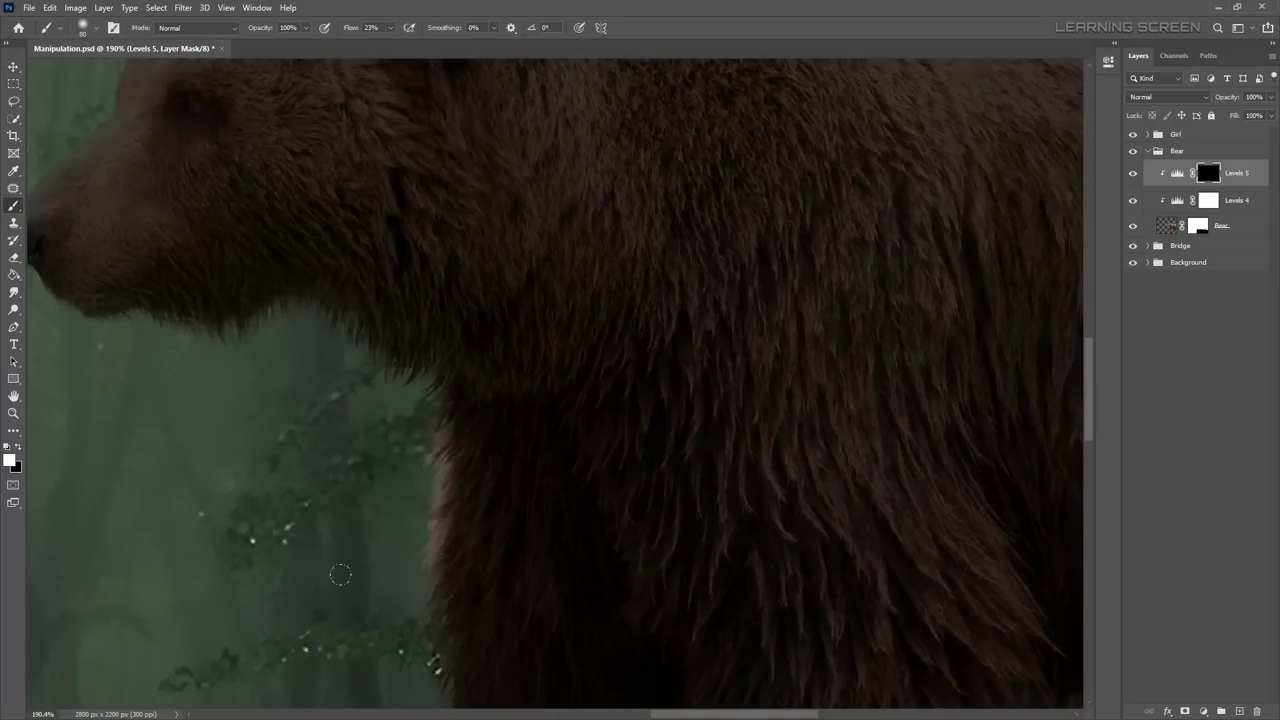
scroll(340, 574, down, 3)
drag(410, 250, 420, 510)
scroll(320, 443, down, 2)
drag(440, 420, 380, 580)
scroll(286, 529, up, 4)
scroll(148, 341, up, 1)
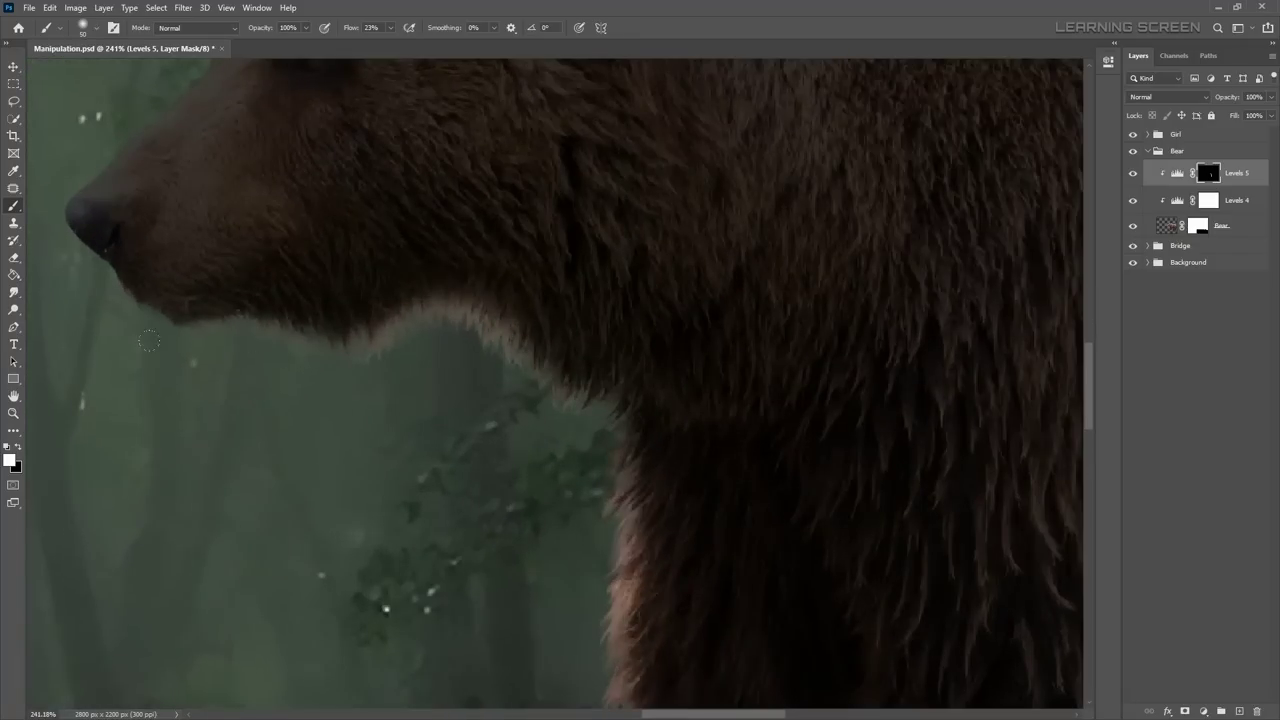
scroll(148, 341, down, 2)
key(shift+1)
key(shift+4)
scroll(280, 404, up, 2)
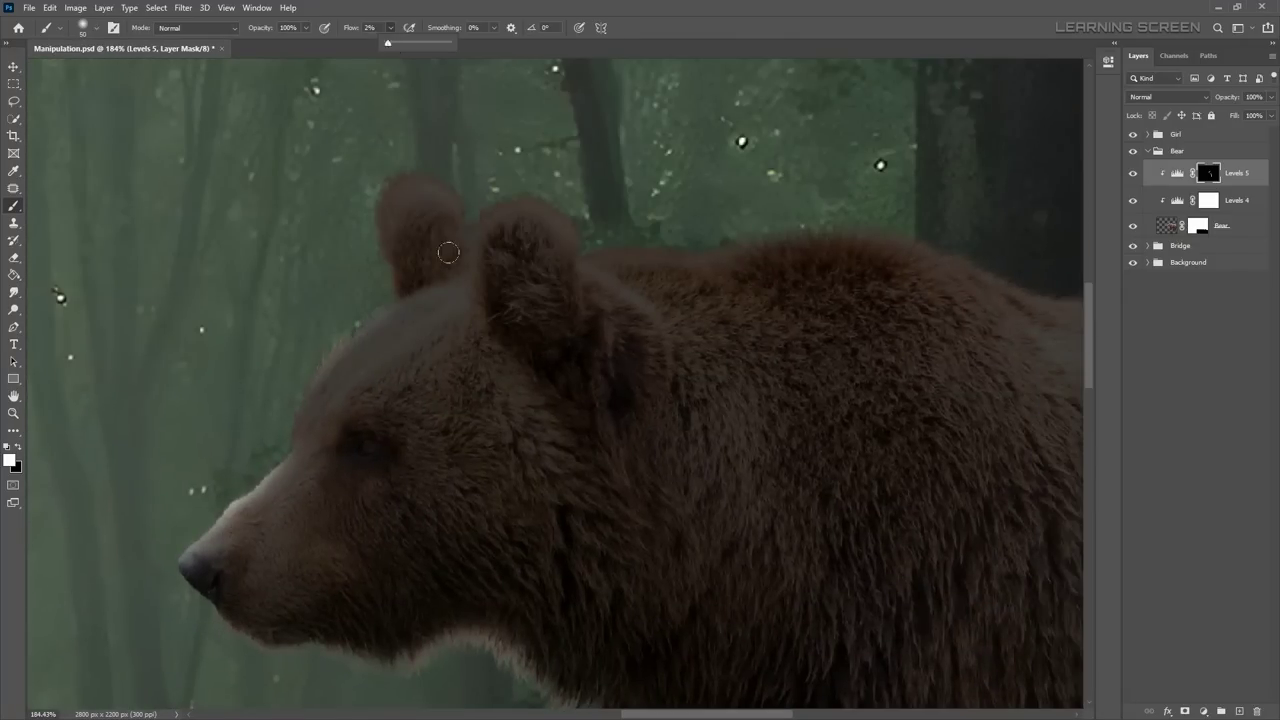
mouse_move(448, 252)
mouse_down()
mouse_move(430, 280)
mouse_move(510, 340)
mouse_up()
Step: Enlarge the white brush and drop its flow to about 1% for a faint glow
scroll(440, 270, up, 1)
scroll(208, 533, up, 1)
key(x)
key(bracketright)
scroll(521, 306, up, 3)
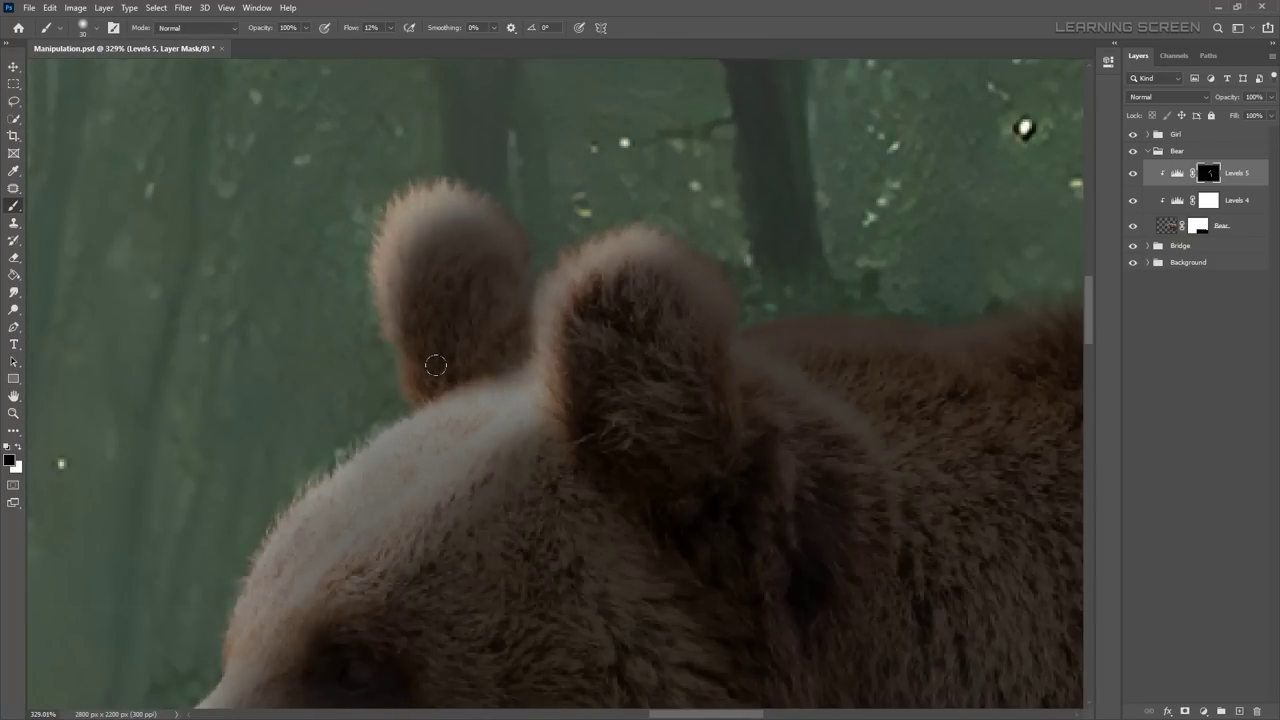
key(x)
drag(402, 44, 386, 44)
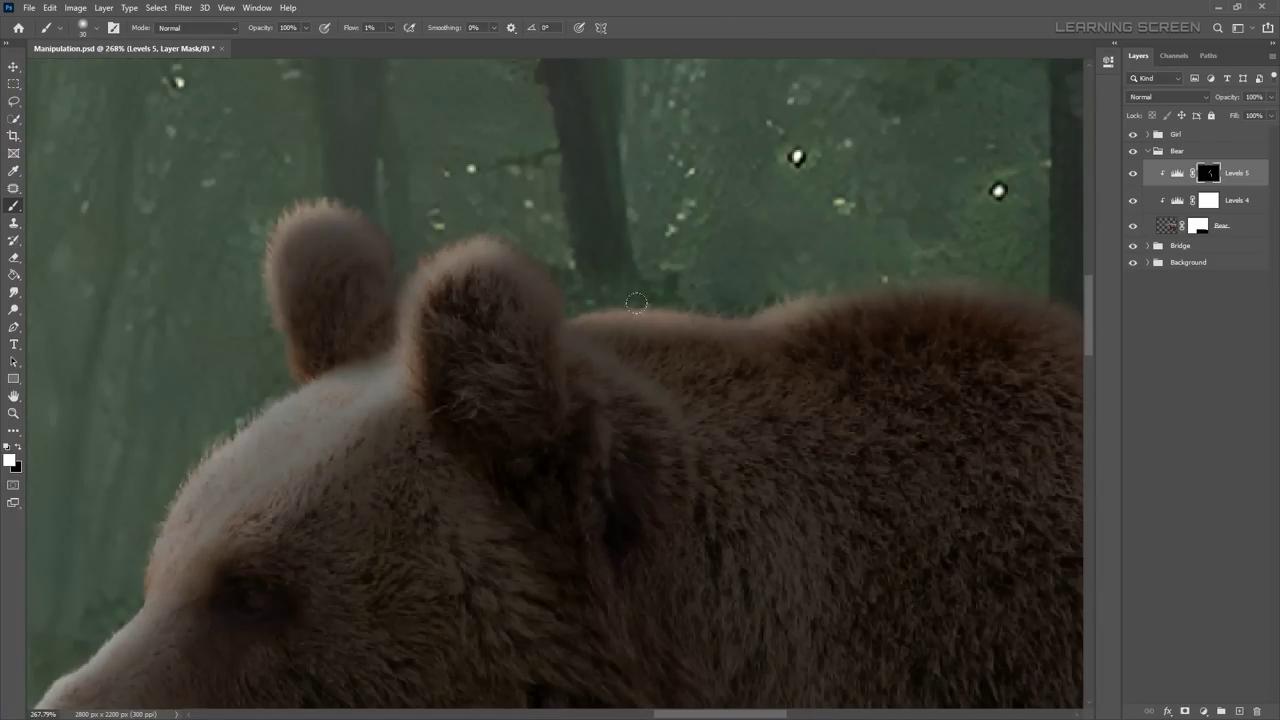
scroll(636, 302, down, 5)
scroll(516, 284, up, 5)
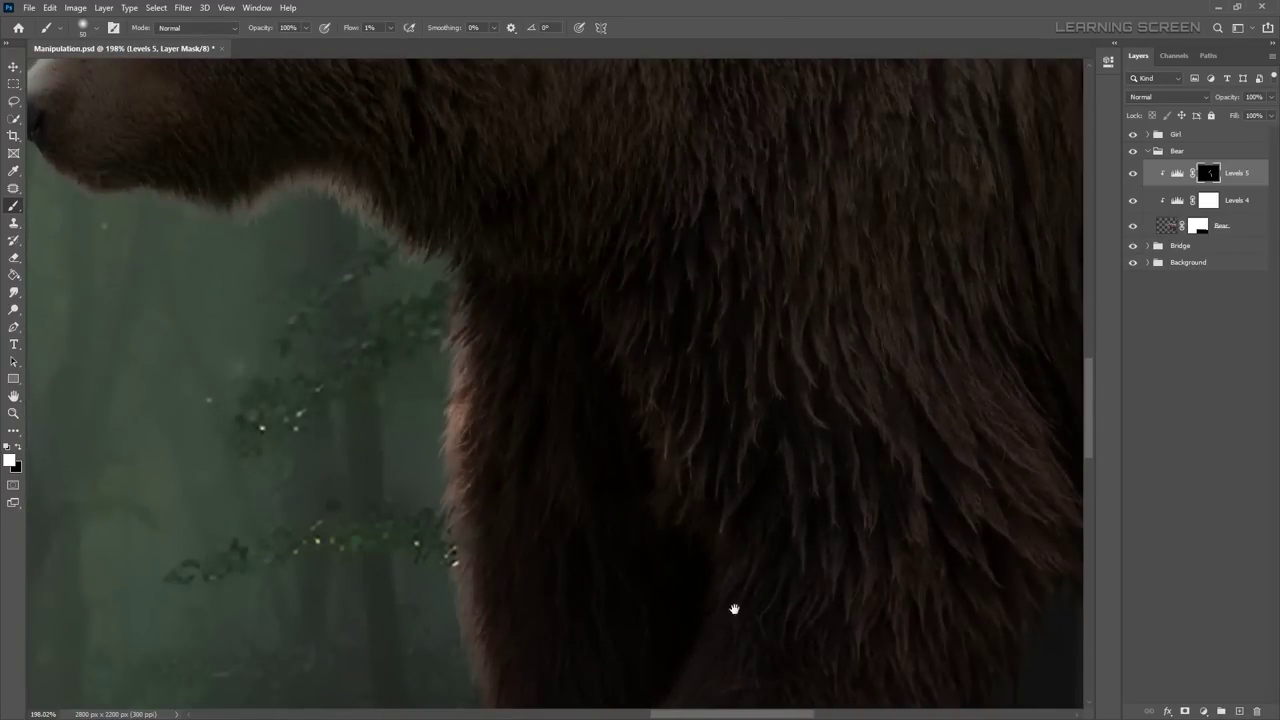
scroll(690, 510, down, 3)
scroll(677, 414, down, 2)
scroll(643, 390, up, 3)
scroll(560, 365, up, 3)
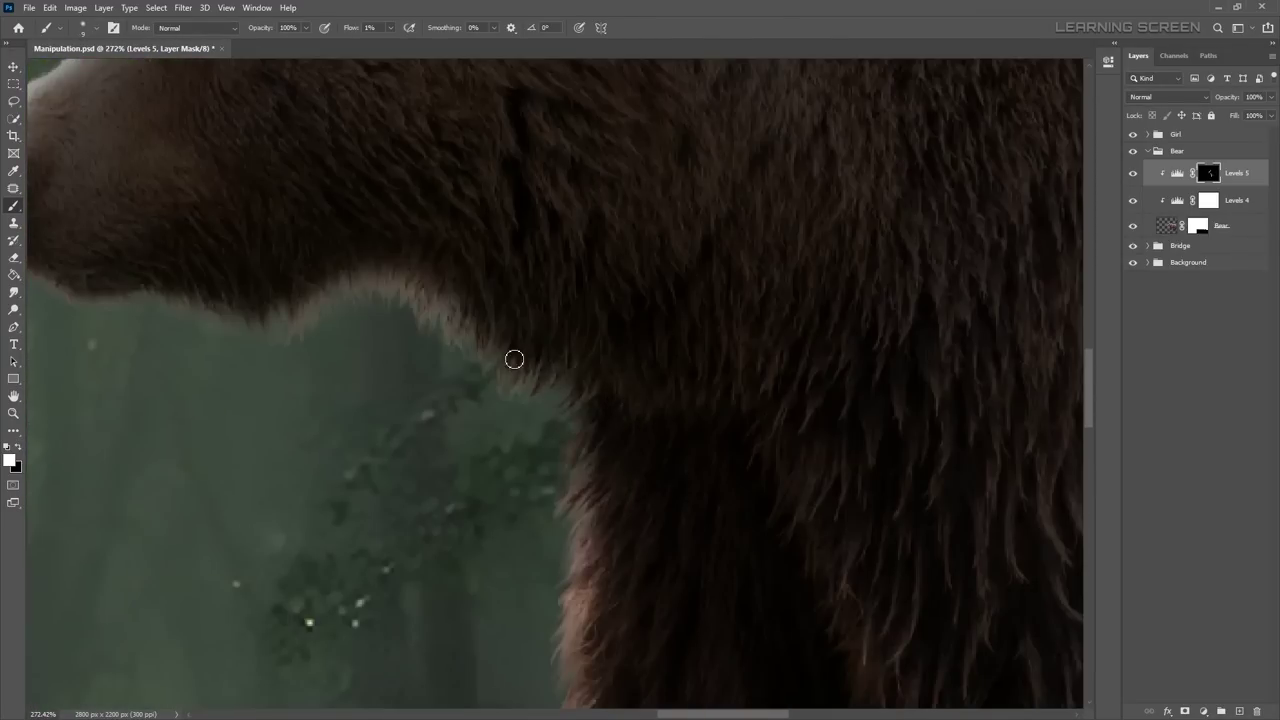
scroll(777, 543, down, 2)
scroll(780, 389, down, 3)
scroll(509, 426, up, 4)
scroll(416, 488, down, 2)
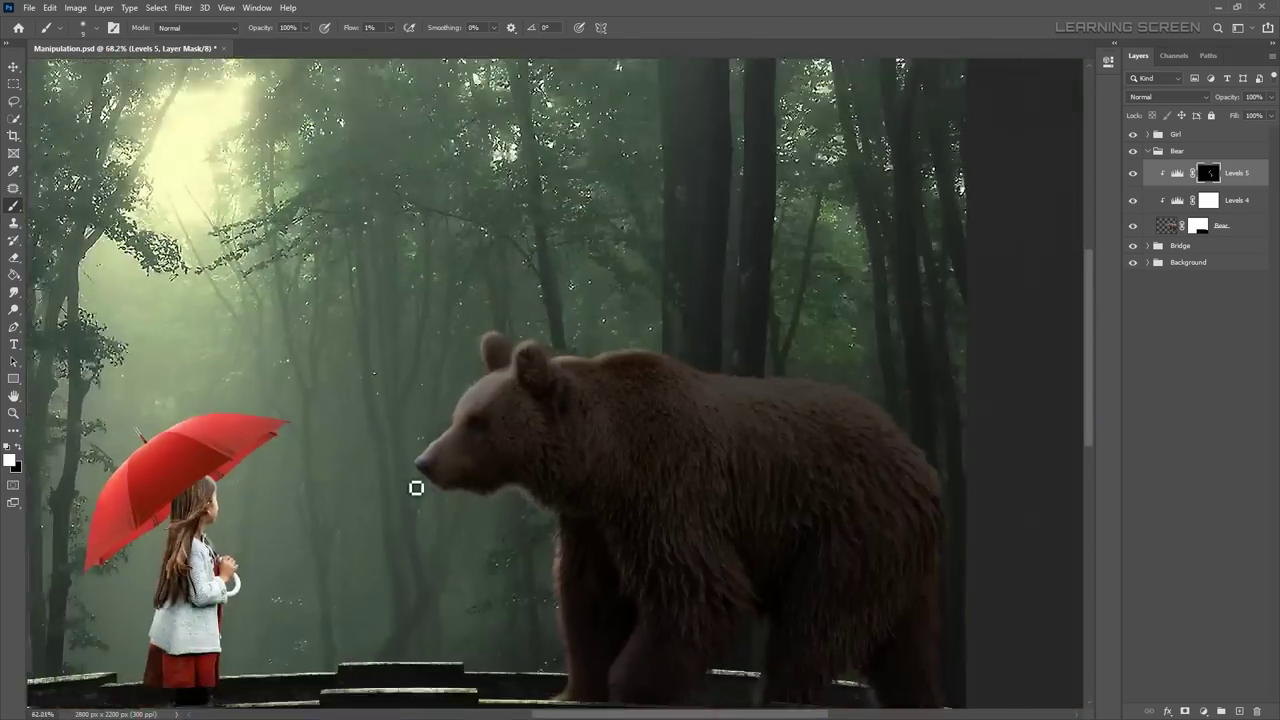
scroll(416, 488, up, 5)
scroll(547, 296, down, 1)
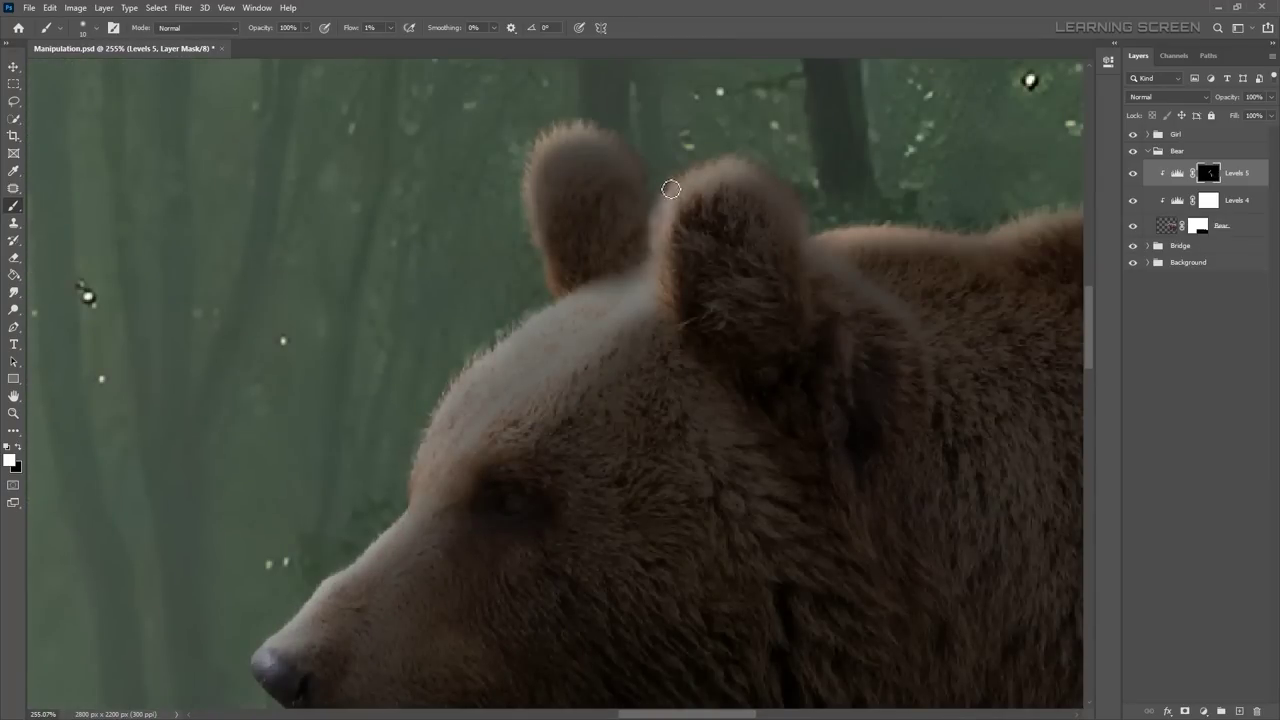
scroll(671, 189, up, 2)
scroll(532, 267, down, 5)
scroll(1071, 540, up, 1)
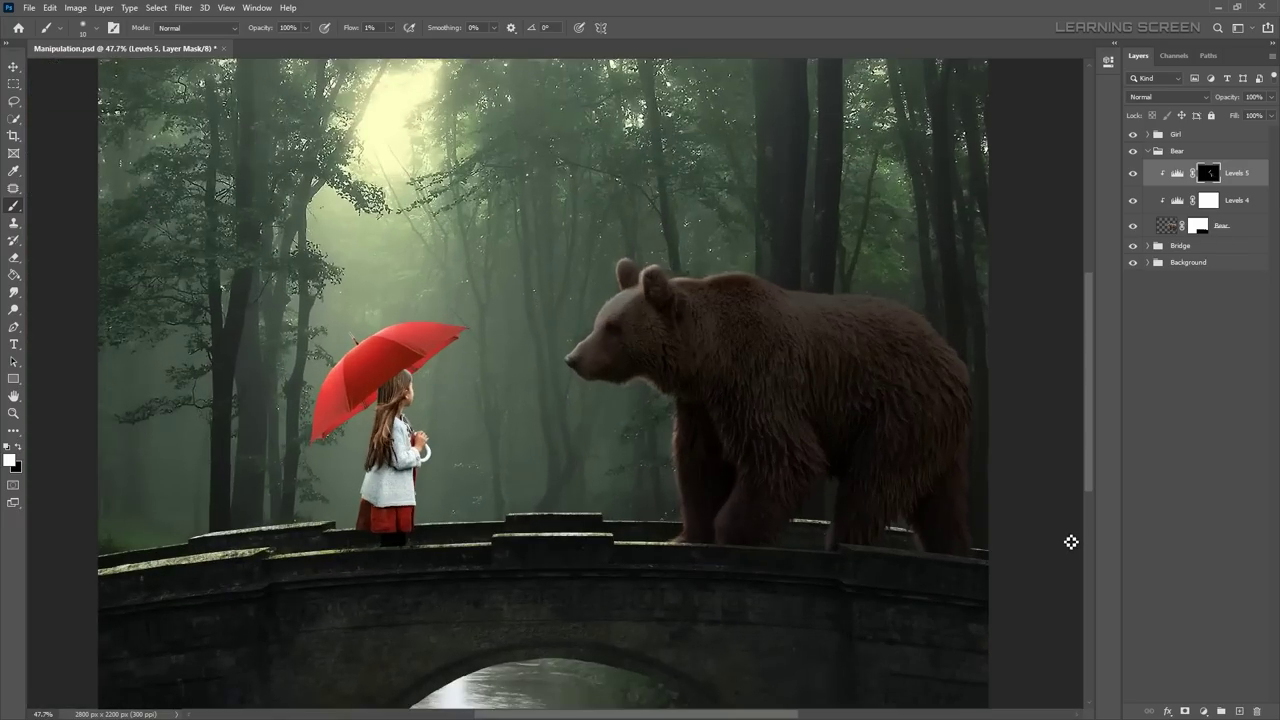
scroll(1071, 540, up, 2)
Step: Add a Levels adjustment clipped to the bear that strongly brightens it, with its mask inverted to hide it
click(1203, 711)
click(1211, 538)
drag(1076, 197, 979, 204)
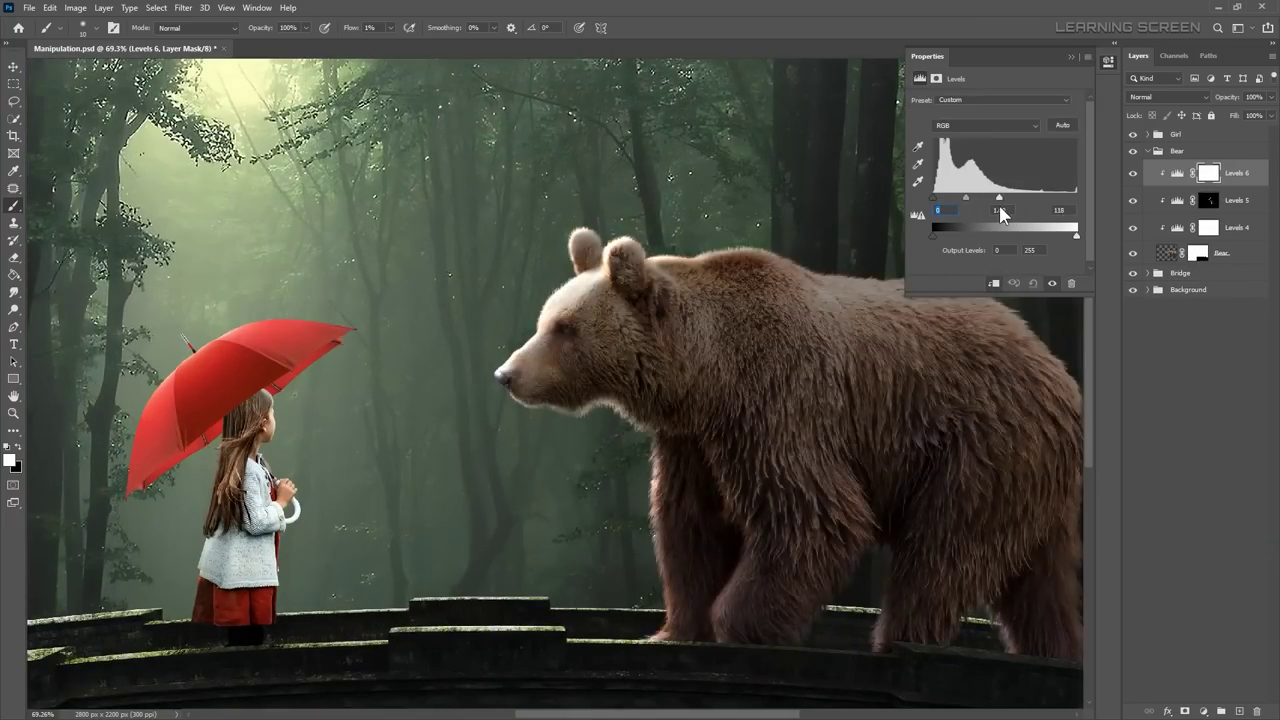
click(1208, 174)
key(ctrl+i)
Step: Choose a small hard pressure-sensitive brush at full strength
scroll(560, 430, up, 5)
right_click(575, 428)
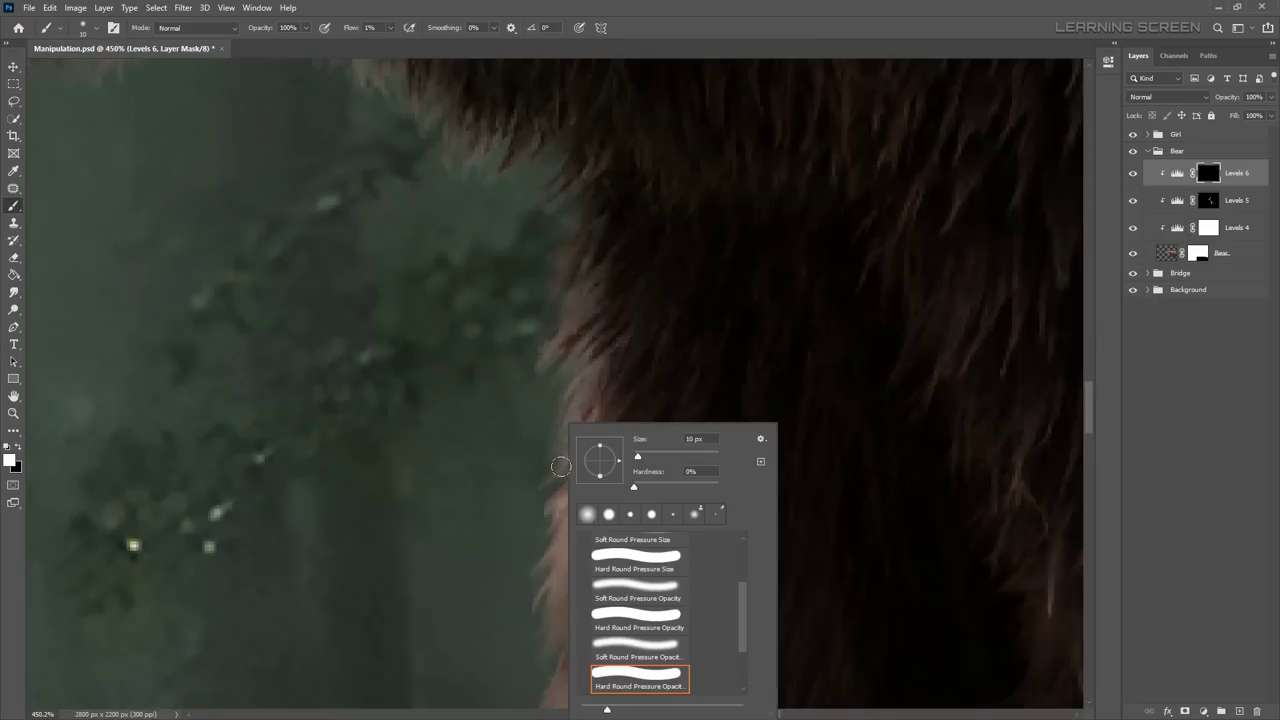
click(583, 257)
drag(390, 28, 535, 68)
Step: Paint thin white fur strands along the bear's back edges on the mask, zooming in to check them
scroll(570, 311, up, 2)
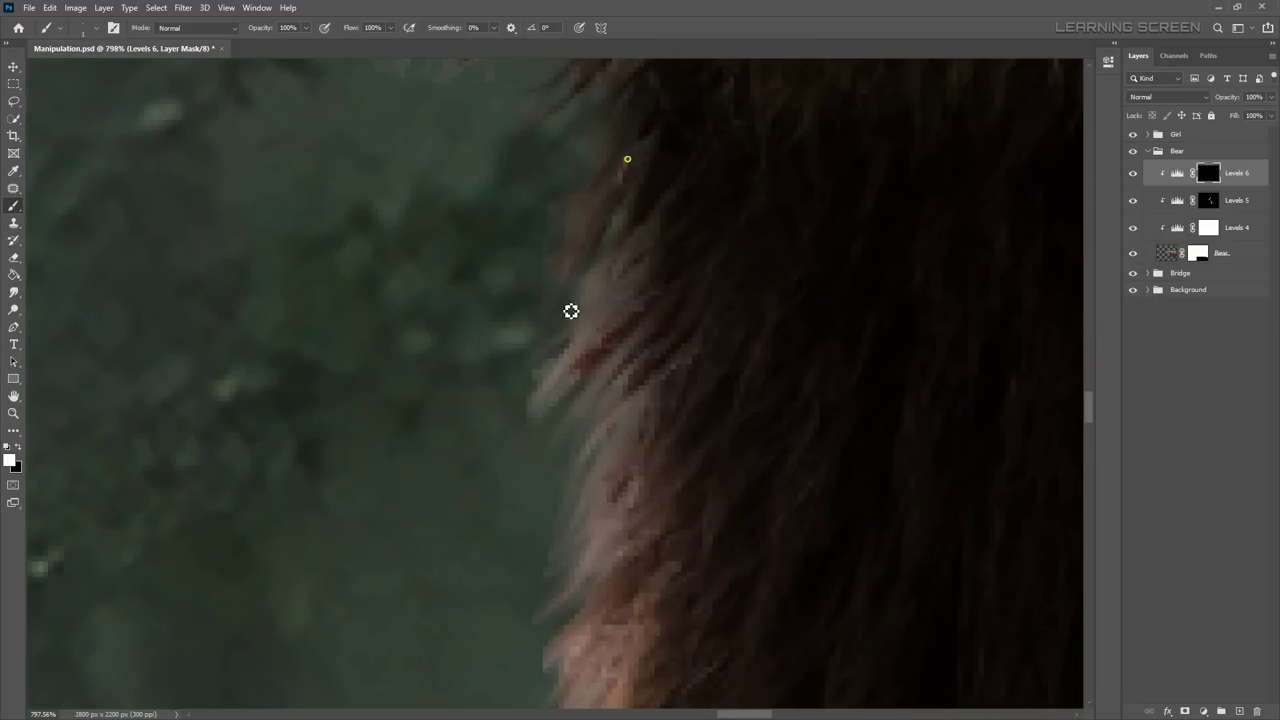
scroll(674, 305, down, 5)
scroll(526, 457, up, 5)
drag(476, 288, 458, 375)
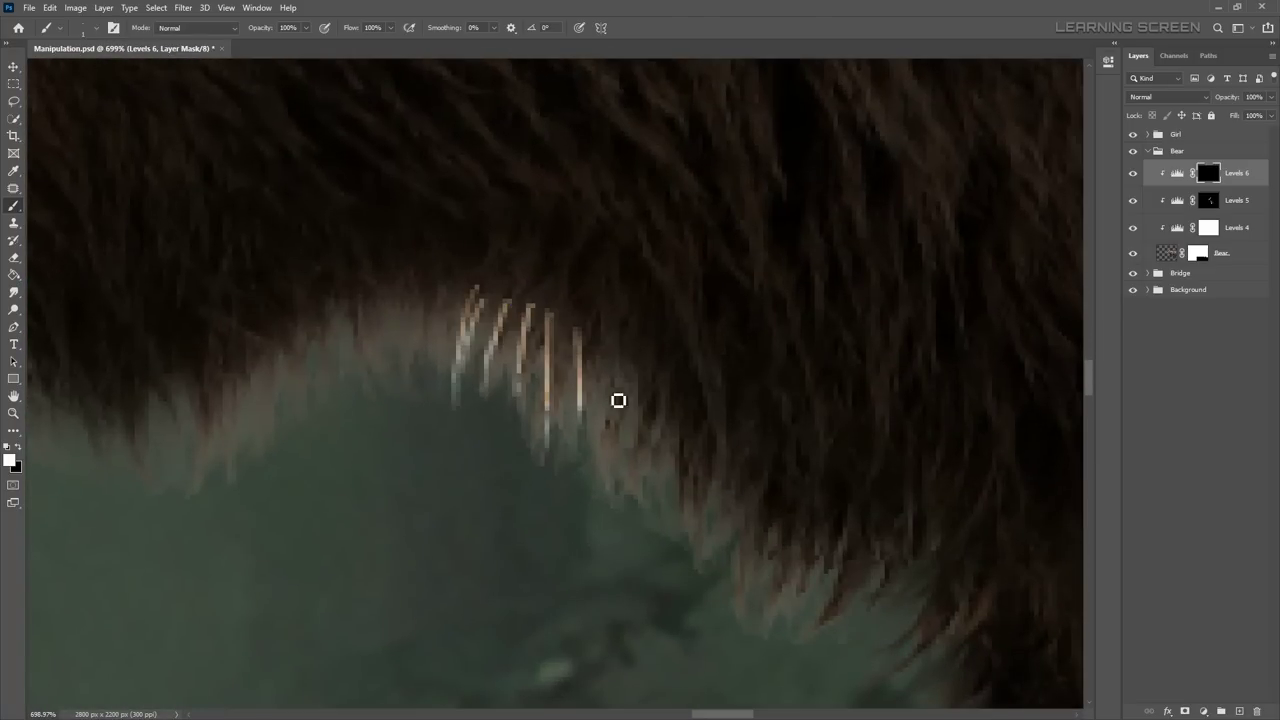
scroll(381, 298, down, 5)
scroll(449, 400, up, 4)
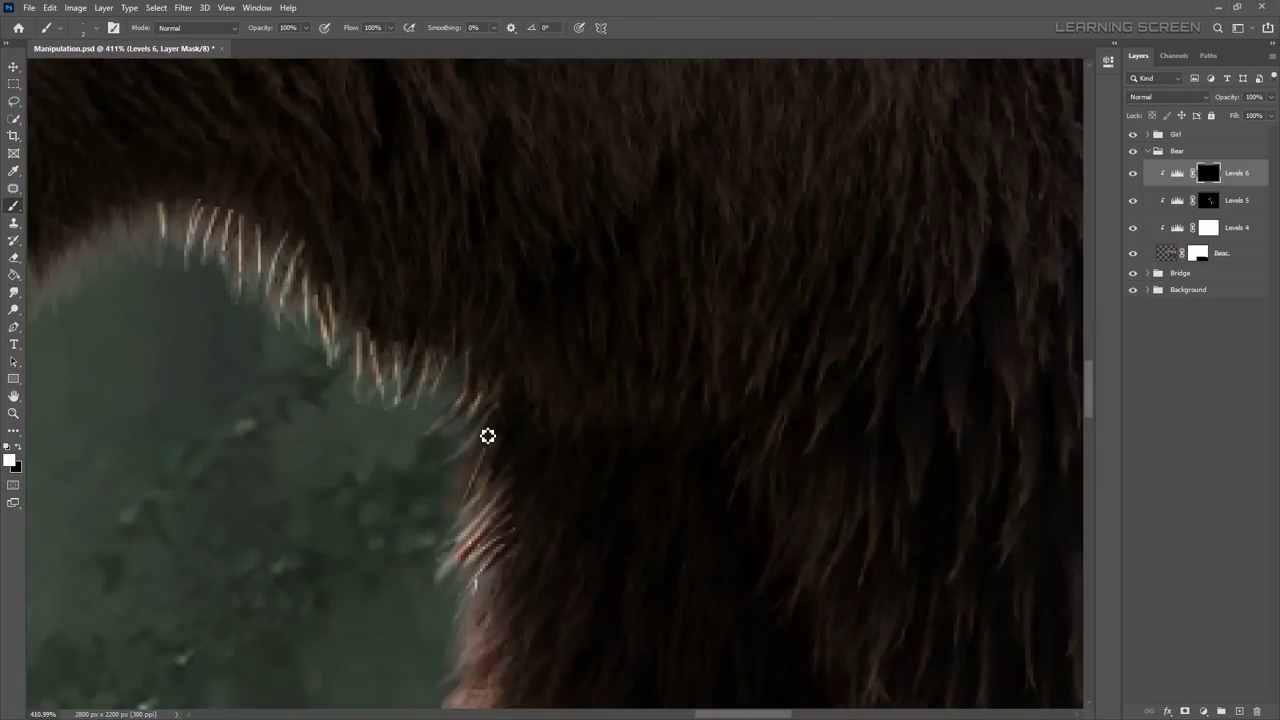
scroll(457, 394, down, 4)
scroll(268, 421, up, 5)
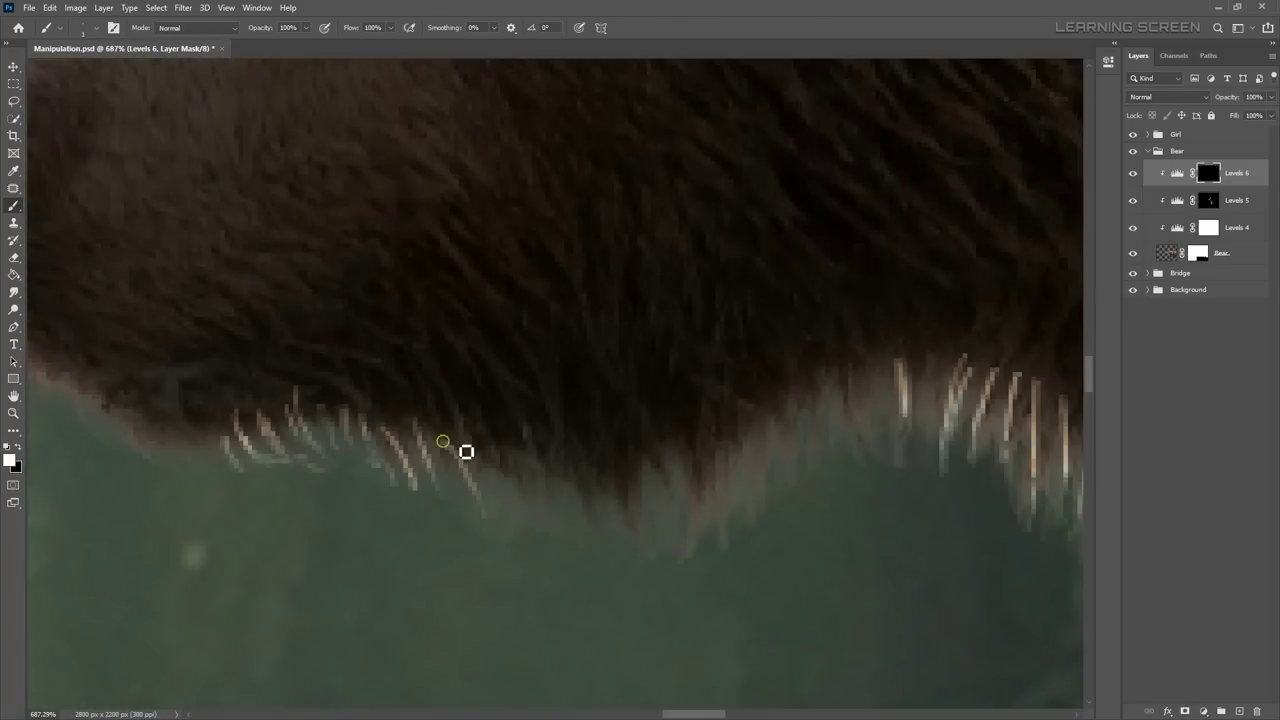
drag(750, 426, 760, 515)
scroll(606, 500, down, 5)
scroll(720, 589, up, 5)
scroll(486, 434, down, 5)
scroll(486, 434, up, 5)
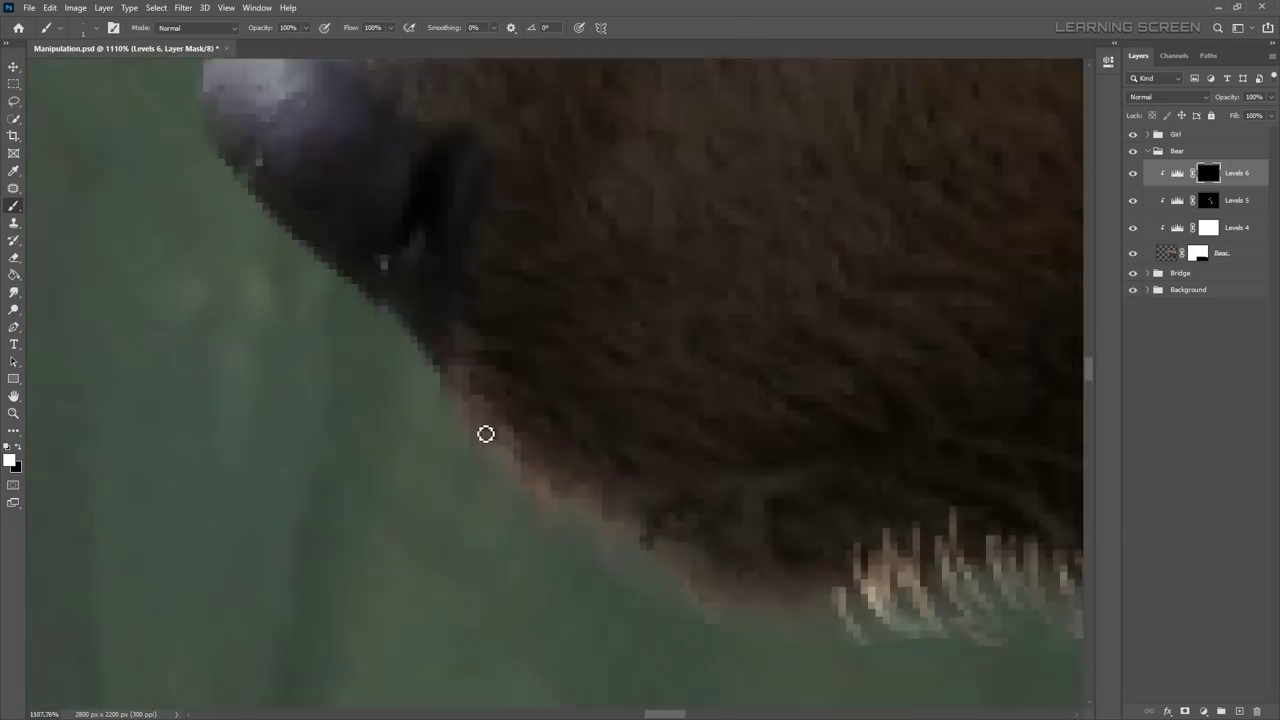
scroll(366, 320, up, 1)
scroll(366, 320, down, 3)
scroll(583, 334, up, 2)
scroll(189, 563, down, 2)
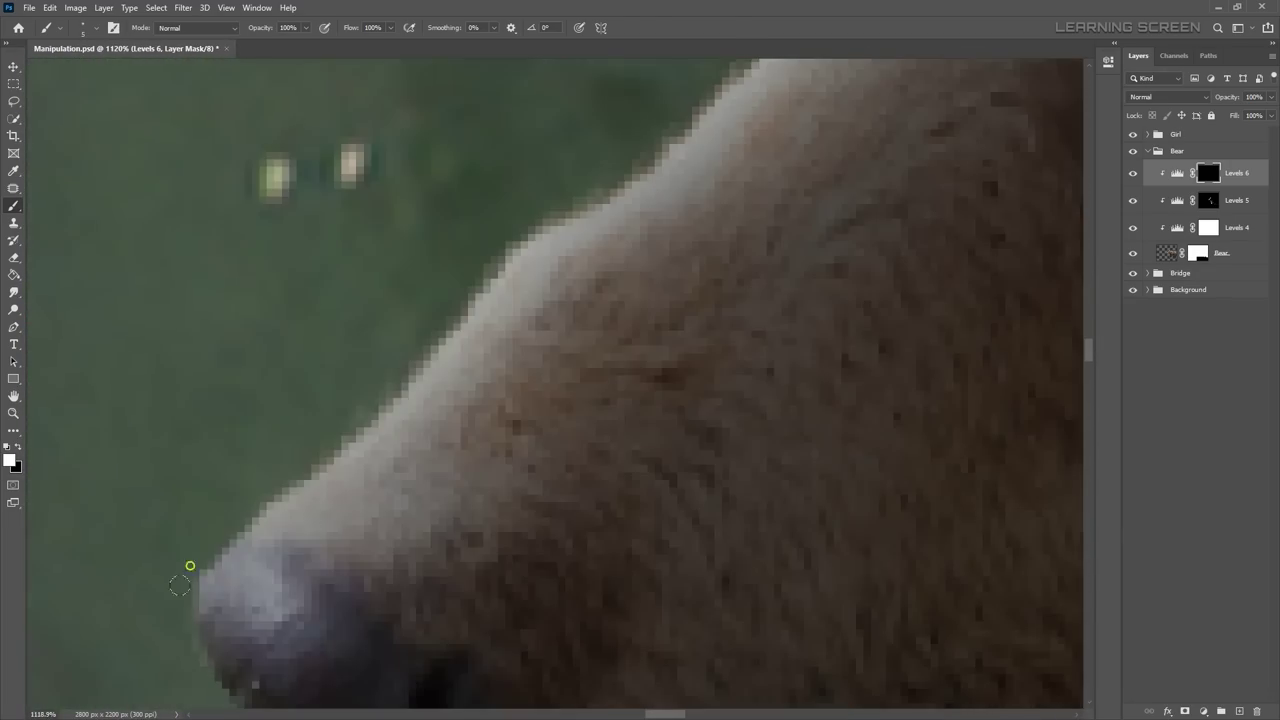
scroll(501, 365, down, 2)
scroll(501, 365, up, 2)
scroll(457, 443, up, 2)
scroll(371, 386, down, 2)
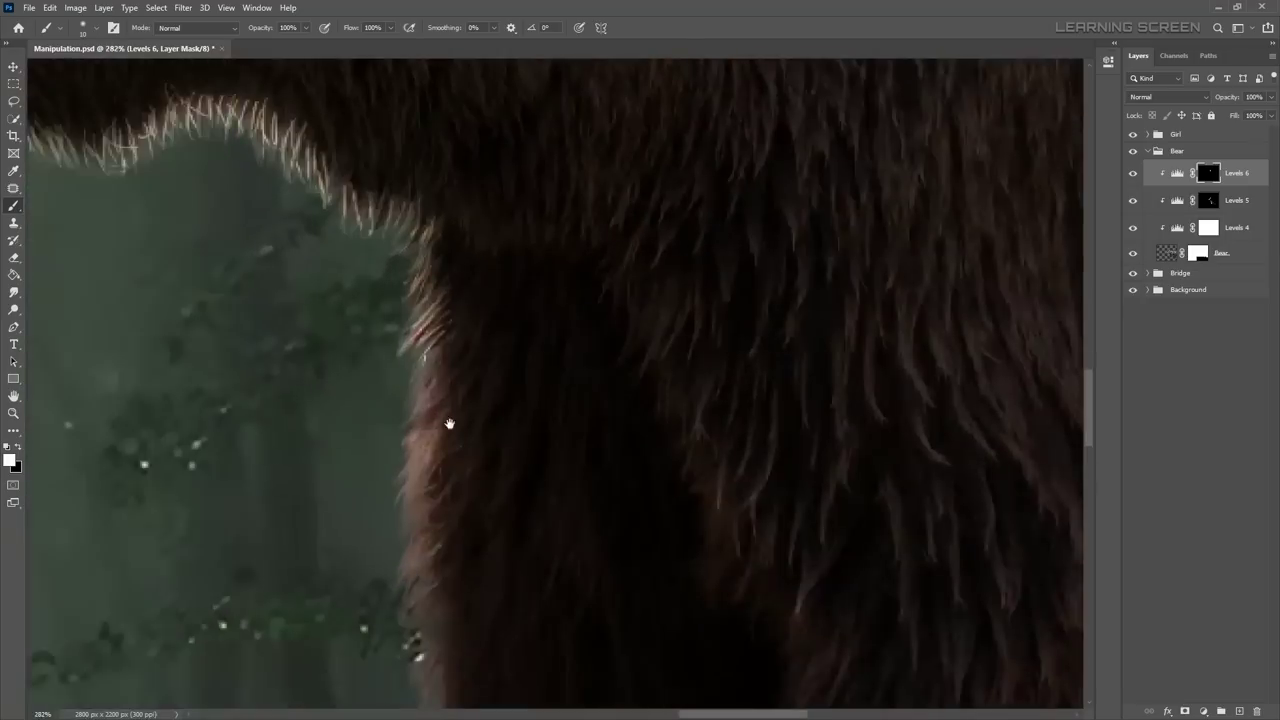
scroll(449, 423, up, 2)
scroll(441, 388, down, 2)
scroll(386, 451, down, 1)
scroll(386, 451, down, 2)
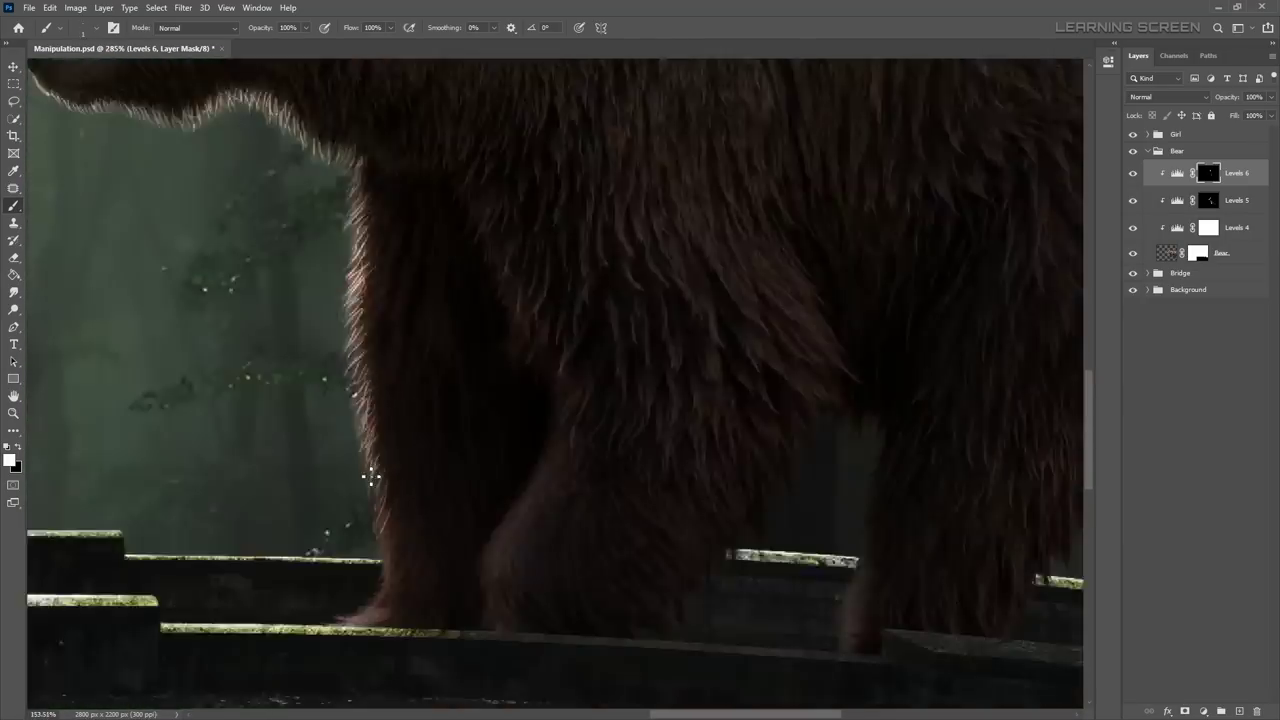
scroll(393, 447, up, 3)
scroll(393, 447, down, 2)
scroll(314, 437, up, 2)
scroll(351, 383, down, 1)
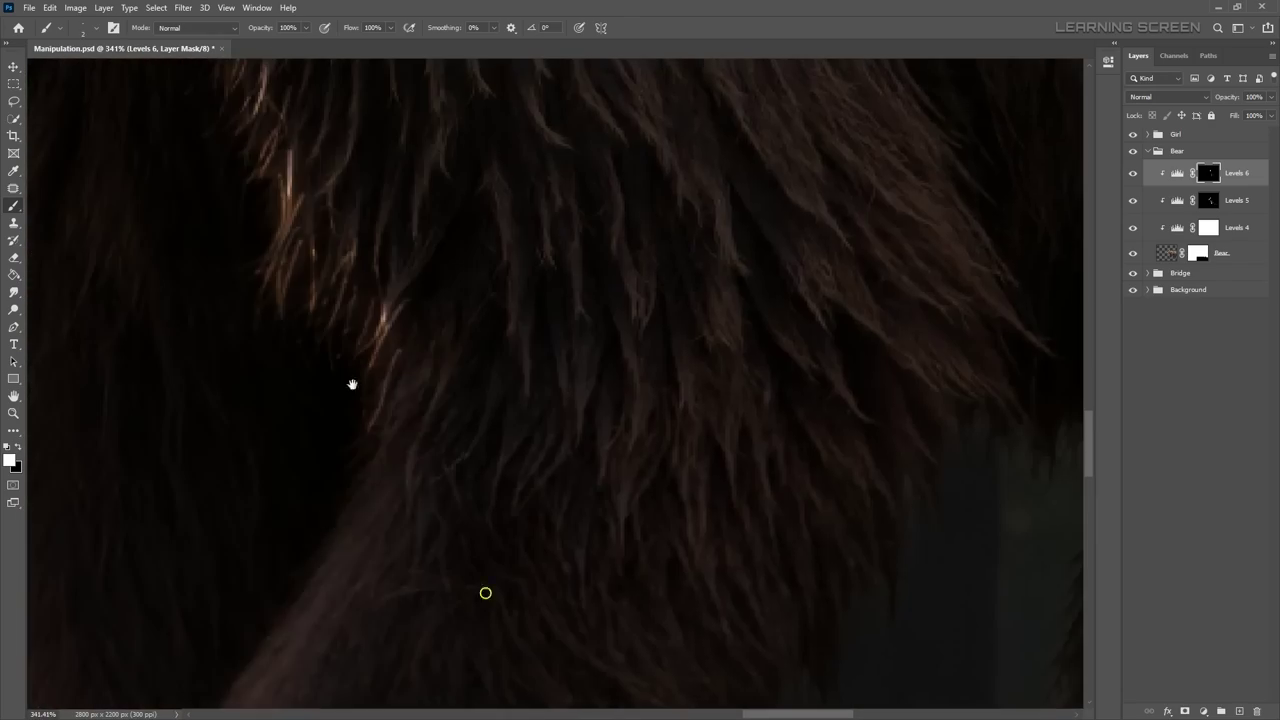
scroll(318, 490, up, 1)
scroll(318, 490, down, 1)
scroll(397, 289, down, 1)
scroll(337, 257, up, 2)
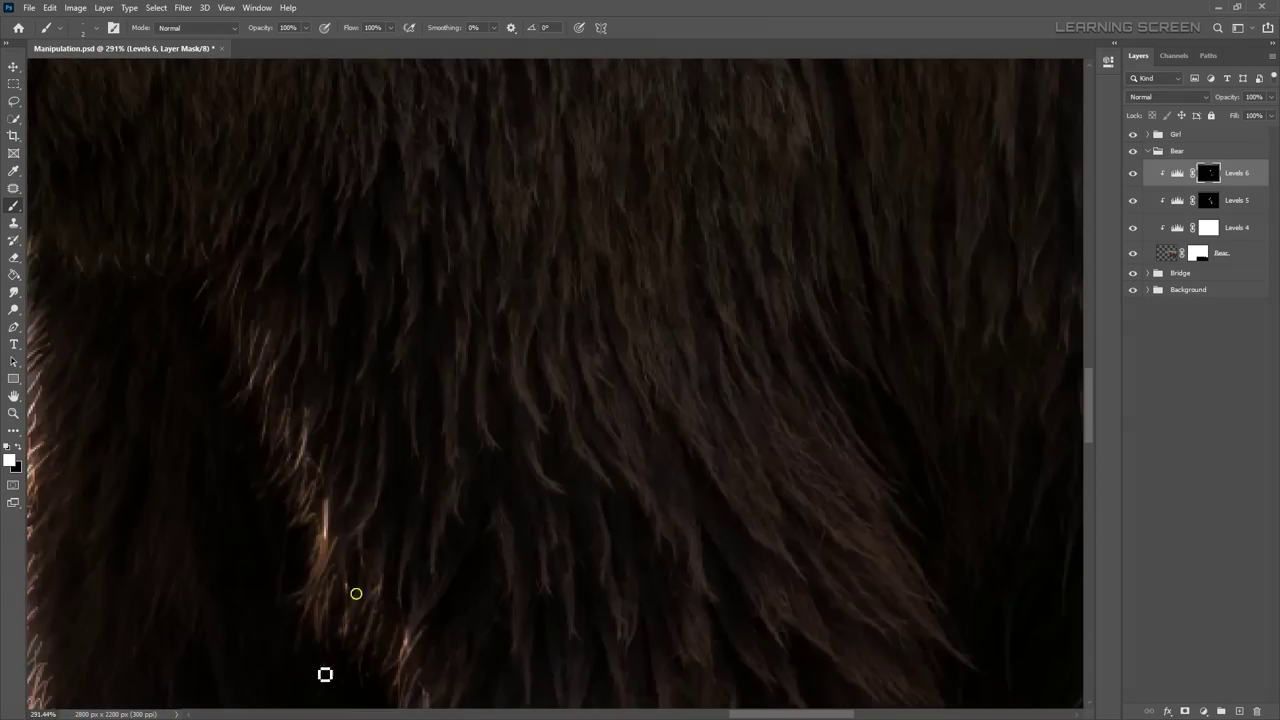
scroll(354, 591, down, 3)
scroll(896, 513, up, 3)
scroll(517, 566, up, 1)
scroll(414, 669, down, 3)
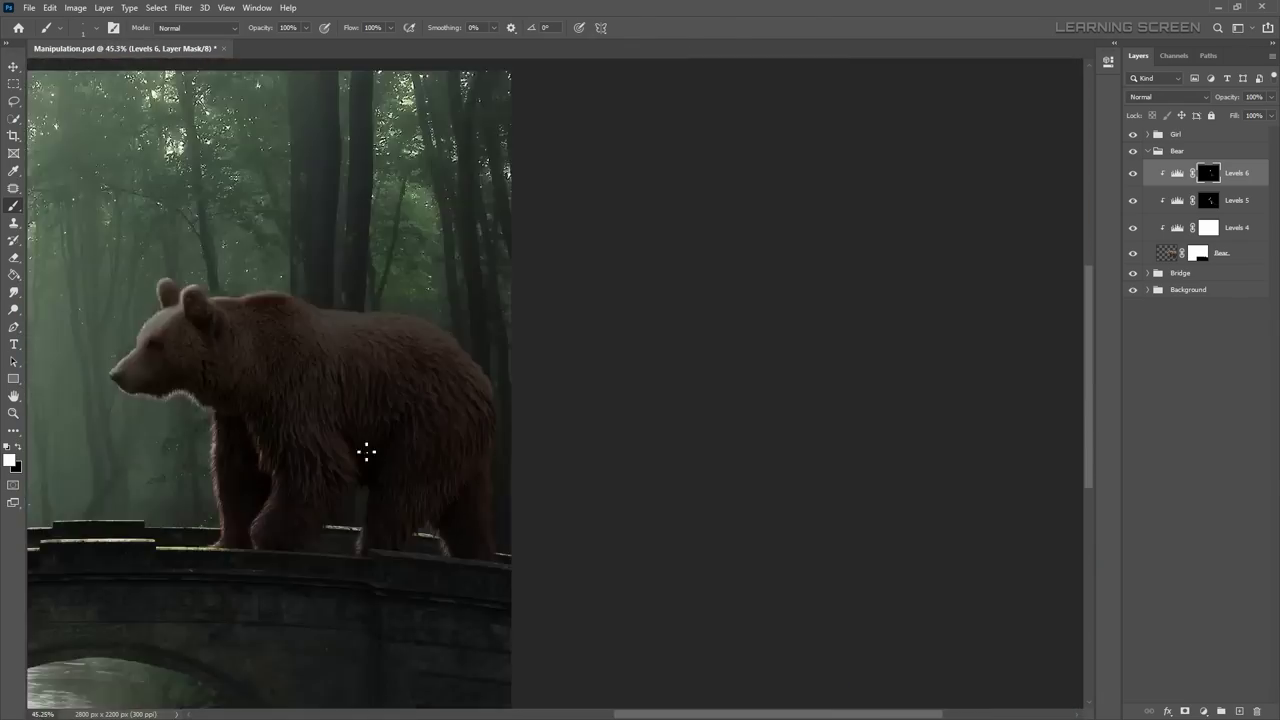
scroll(366, 451, up, 3)
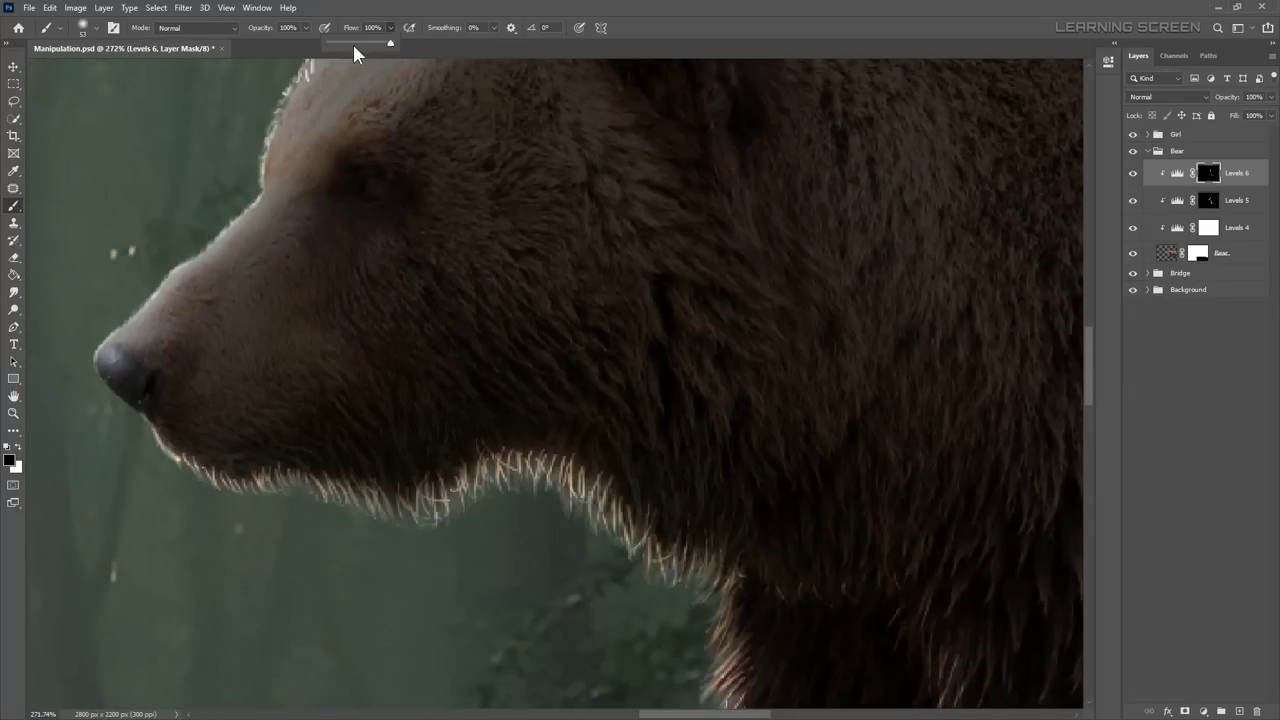
scroll(278, 485, left, 5)
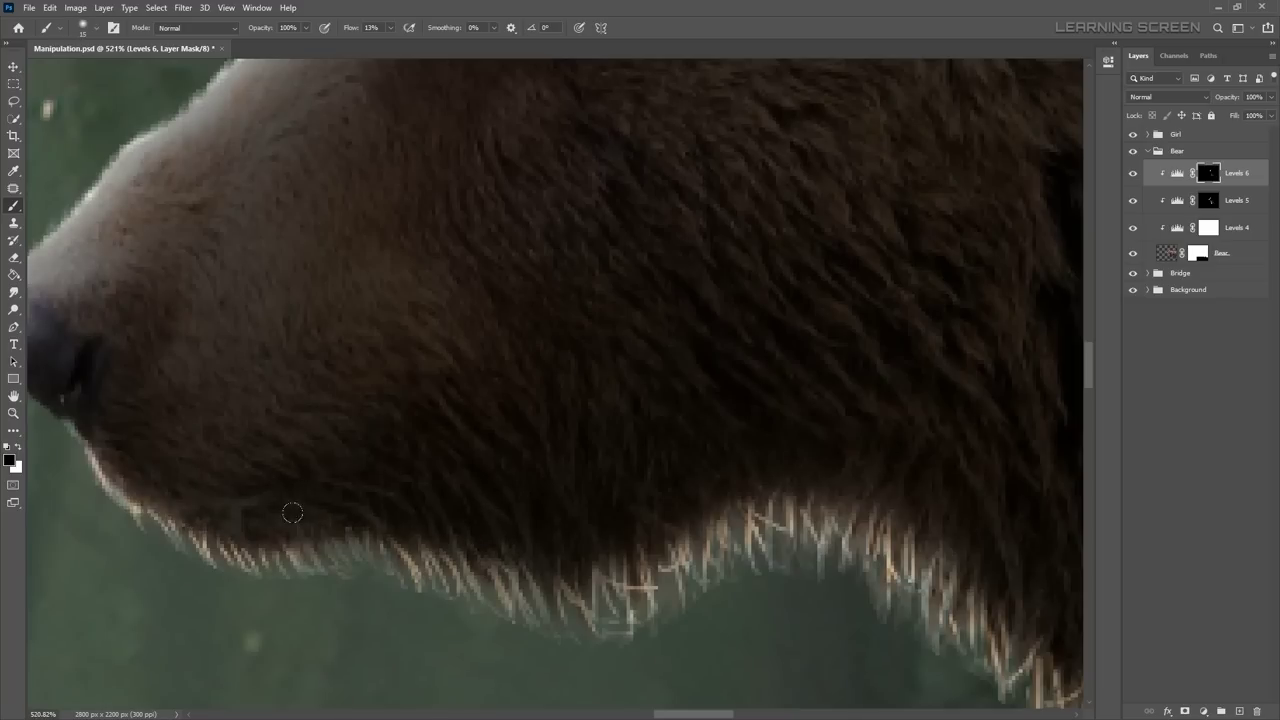
scroll(554, 583, down, 5)
scroll(334, 491, up, 4)
scroll(283, 551, up, 1)
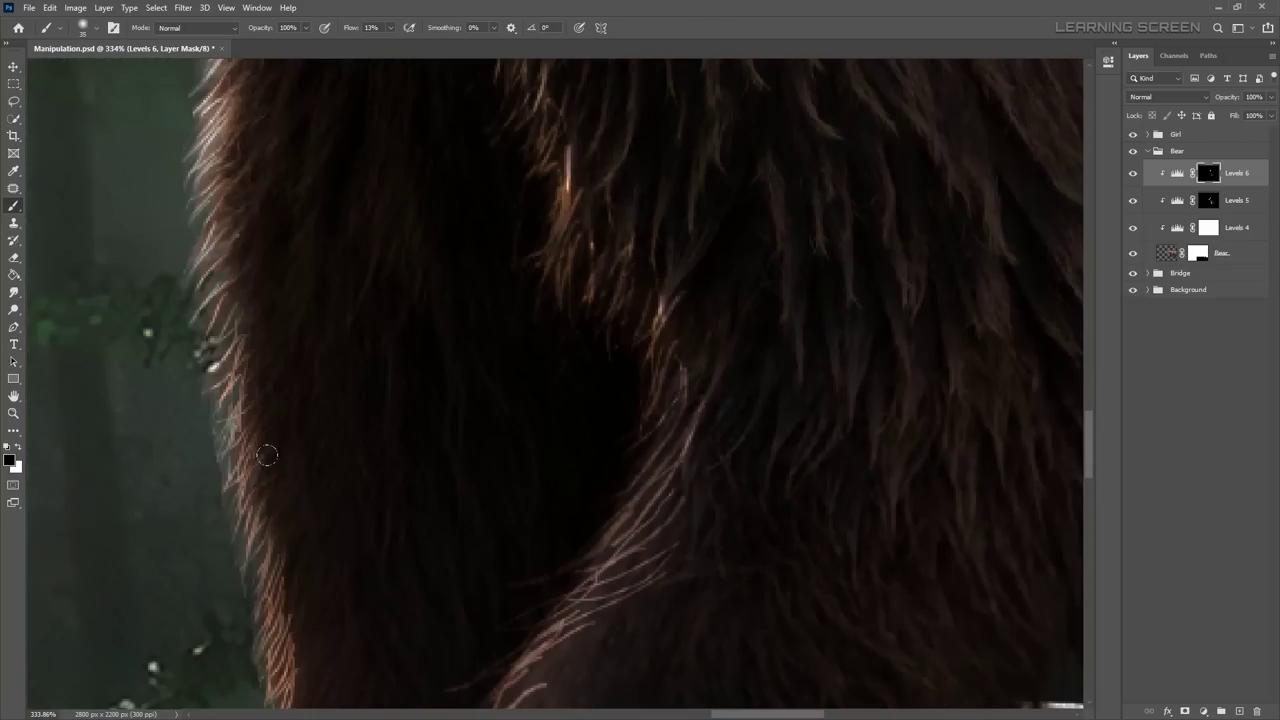
scroll(266, 455, down, 3)
scroll(600, 300, down, 4)
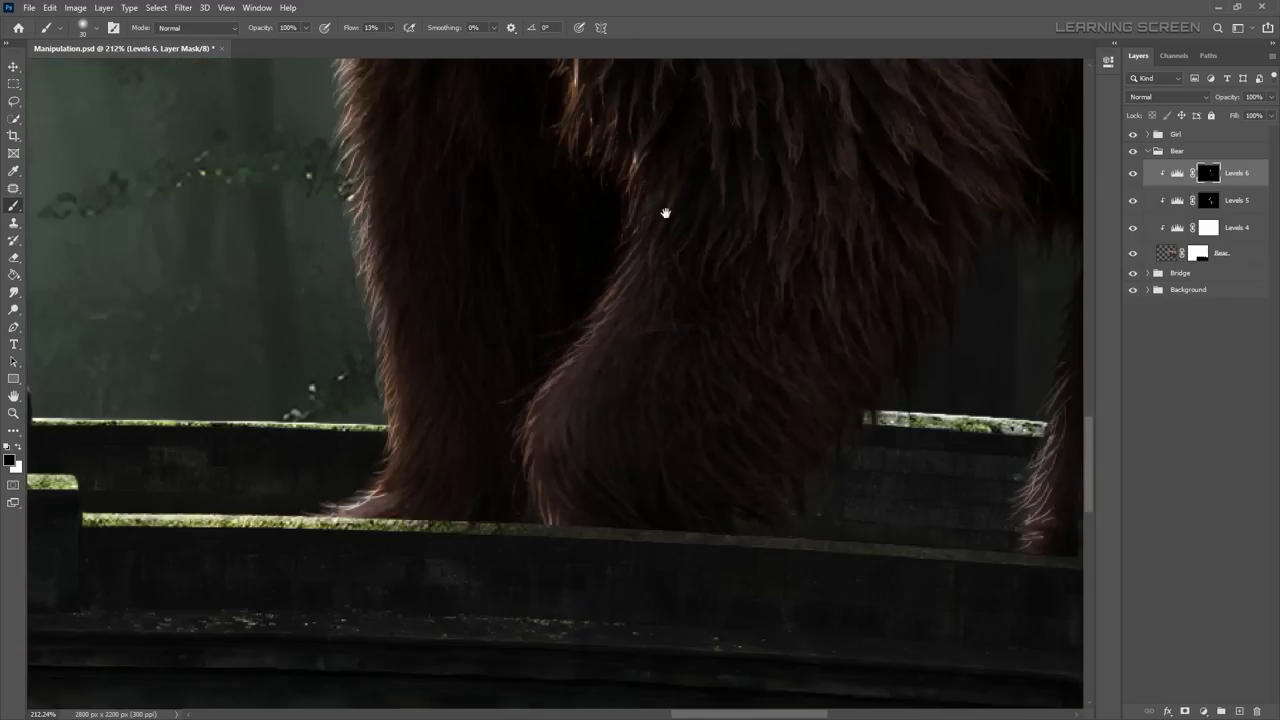
scroll(509, 337, up, 3)
scroll(403, 486, up, 2)
scroll(395, 403, down, 1)
scroll(395, 403, down, 5)
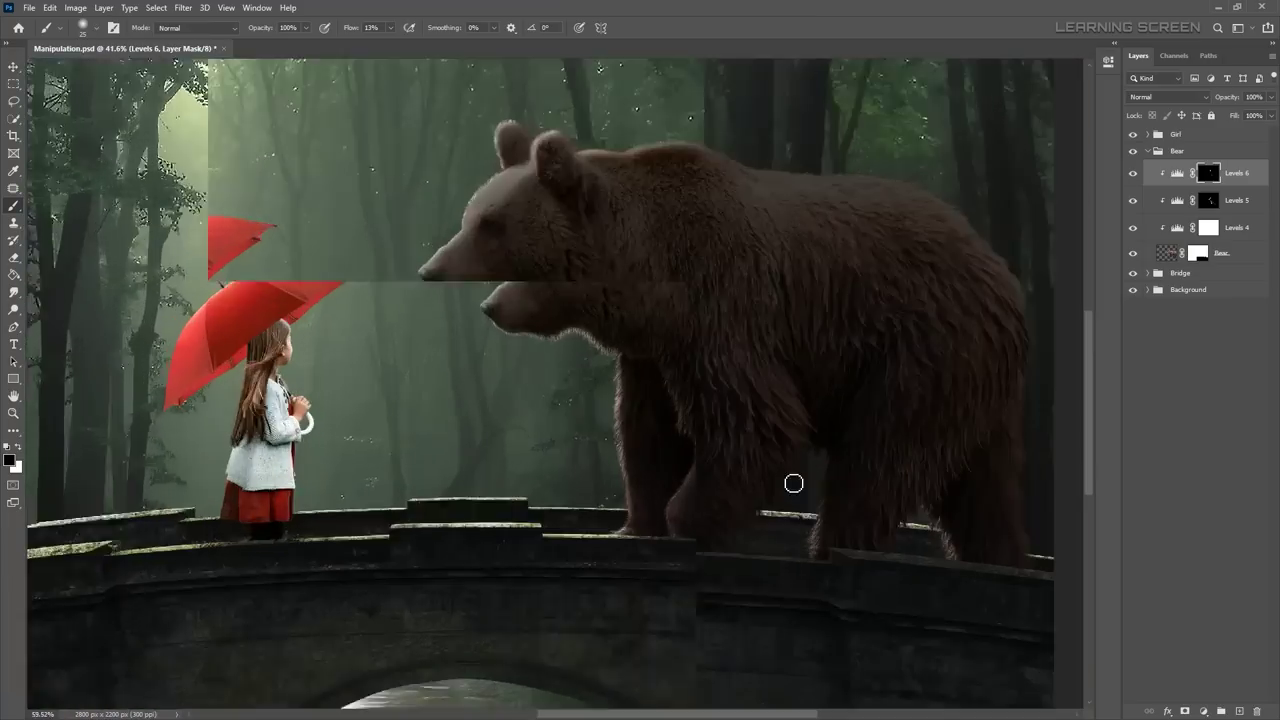
scroll(794, 483, up, 5)
scroll(657, 429, up, 3)
key(x)
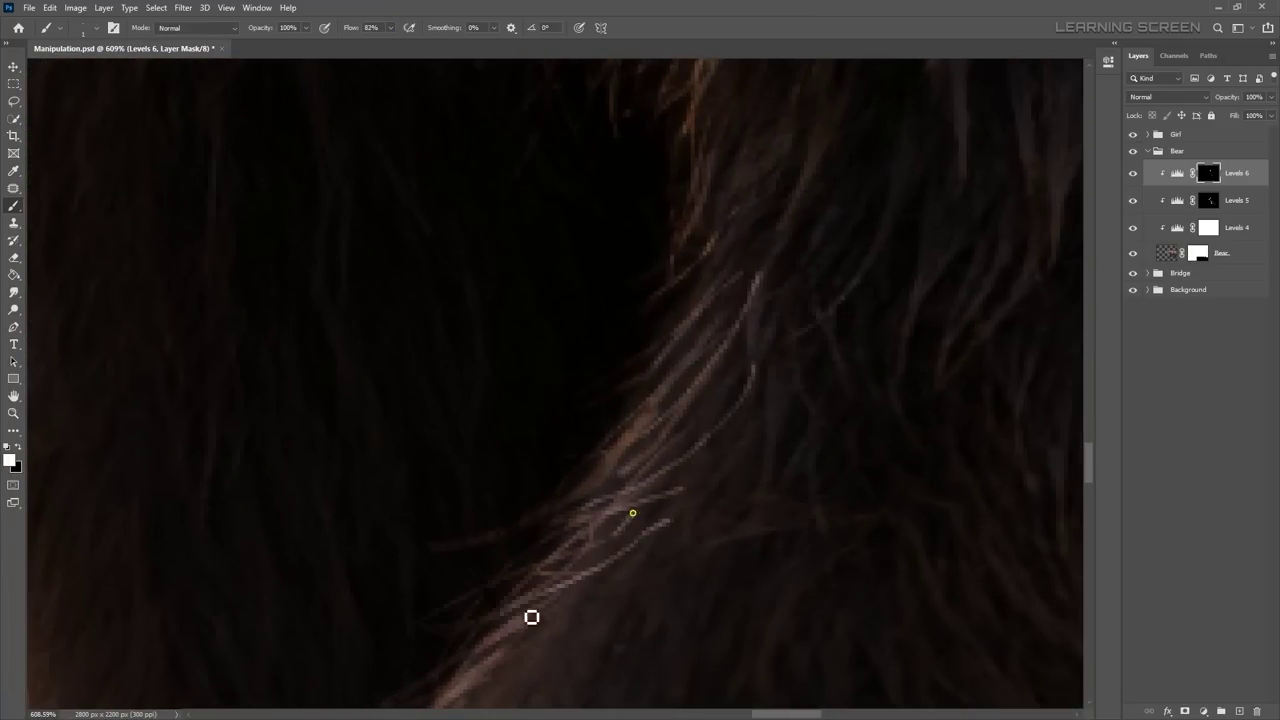
scroll(577, 519, down, 2)
scroll(512, 650, down, 2)
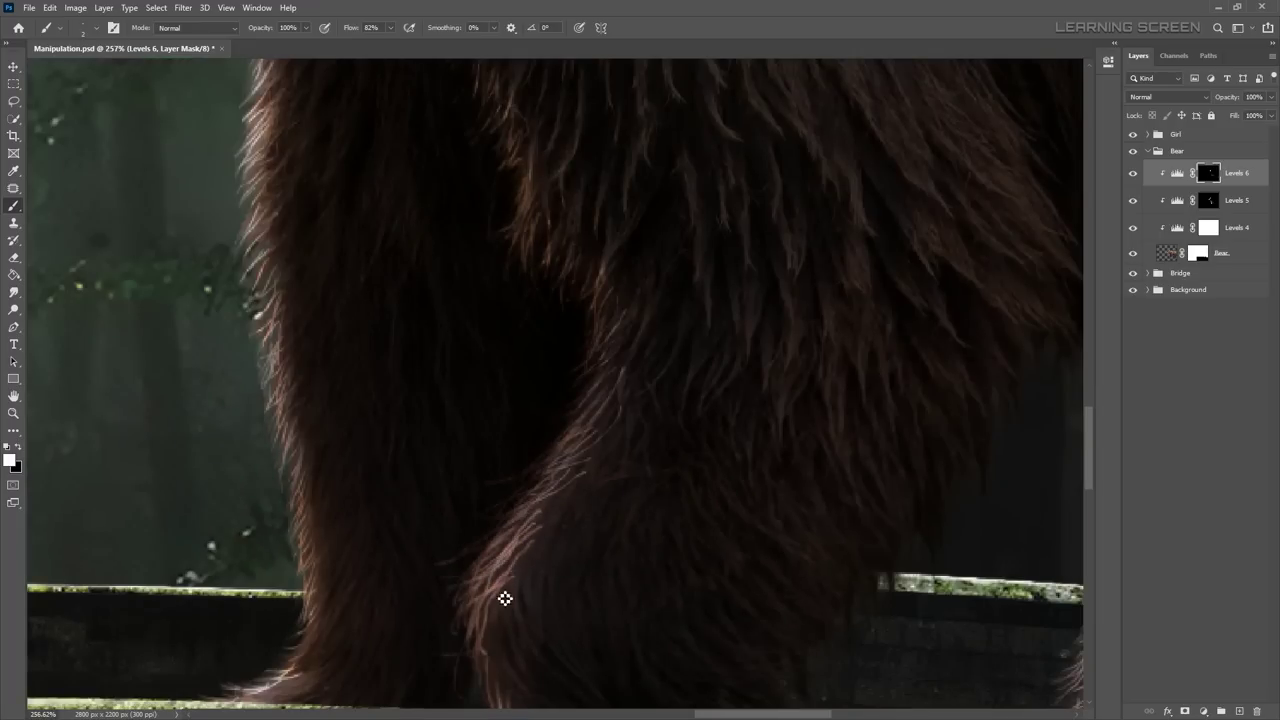
Step: Drop the brush strength to about 21% and paint fine hair strands along the ear's left edge
key(x)
key(shift+2)
key(shift+1)
scroll(549, 562, up, 2)
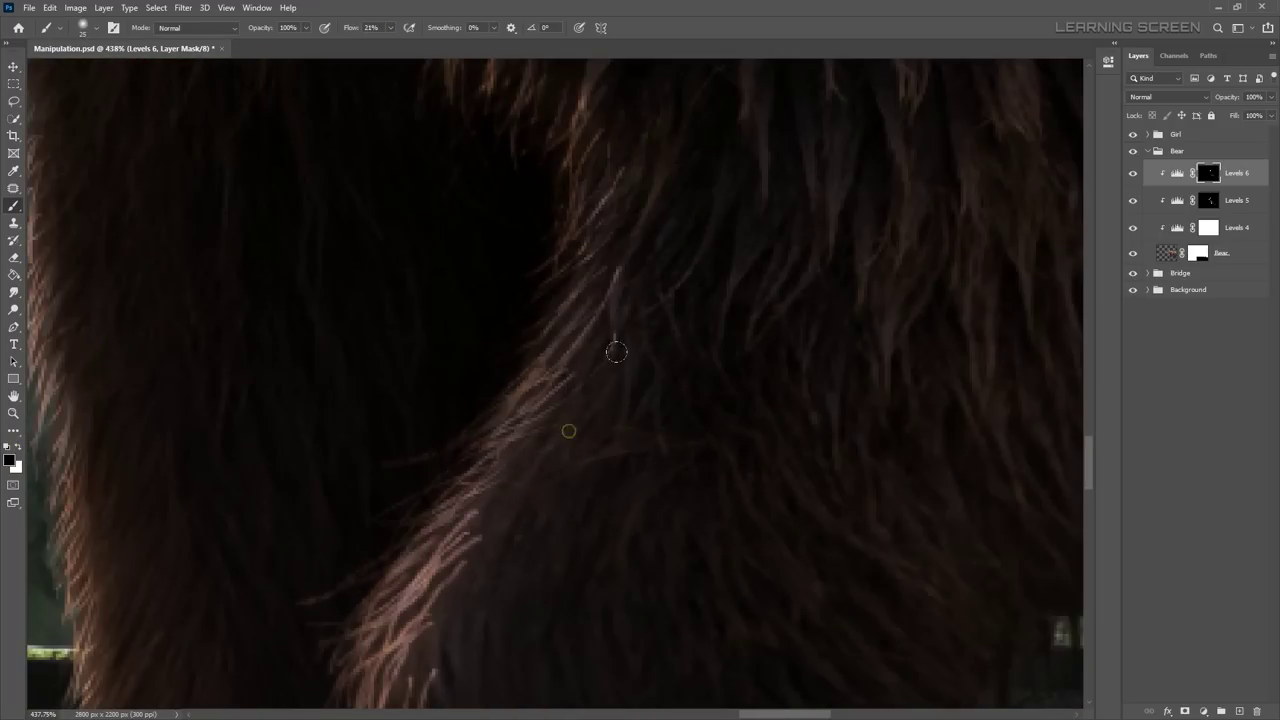
scroll(616, 351, down, 2)
scroll(534, 551, down, 3)
scroll(646, 477, up, 3)
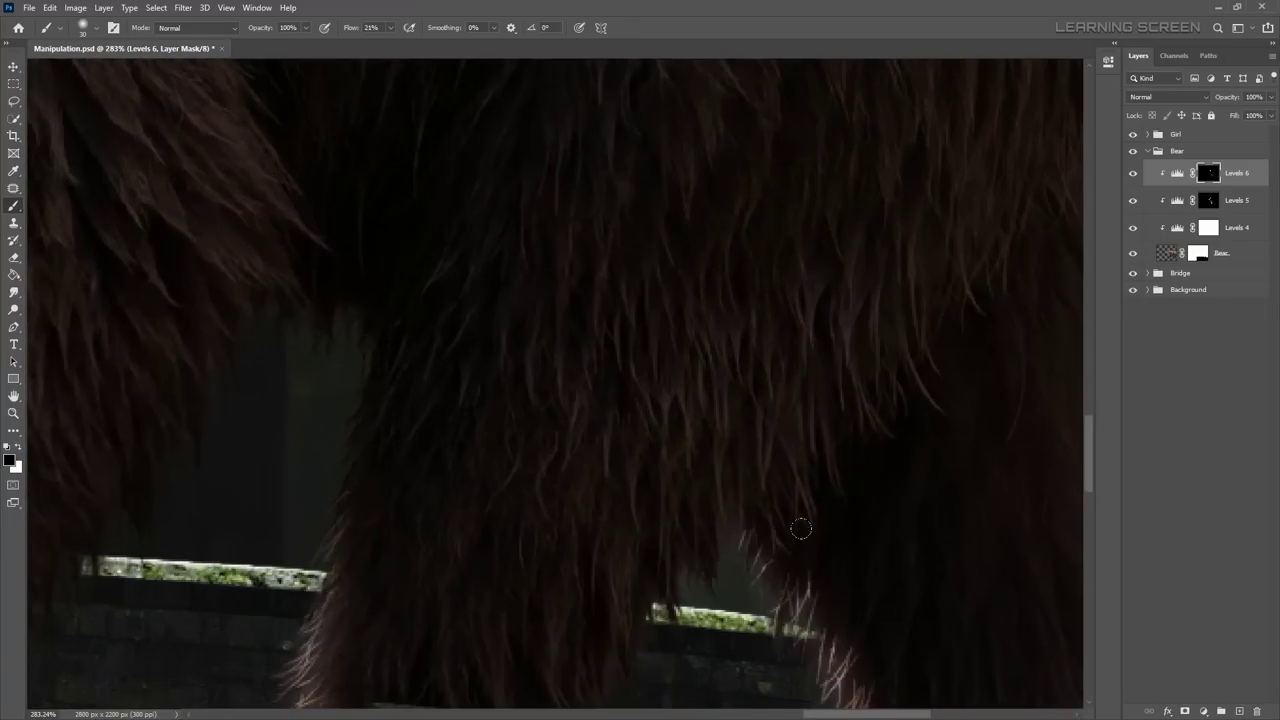
scroll(749, 514, down, 3)
scroll(229, 171, up, 3)
scroll(191, 300, down, 2)
scroll(317, 201, down, 2)
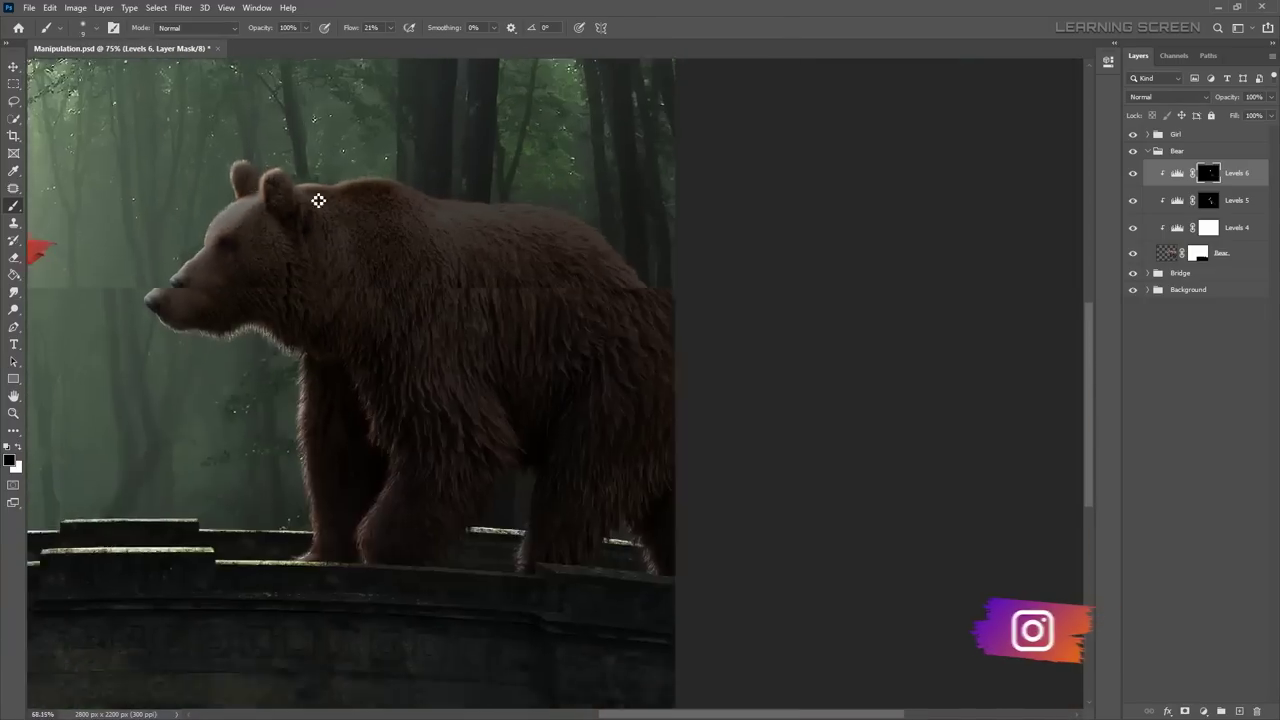
scroll(317, 201, up, 4)
scroll(200, 285, up, 1)
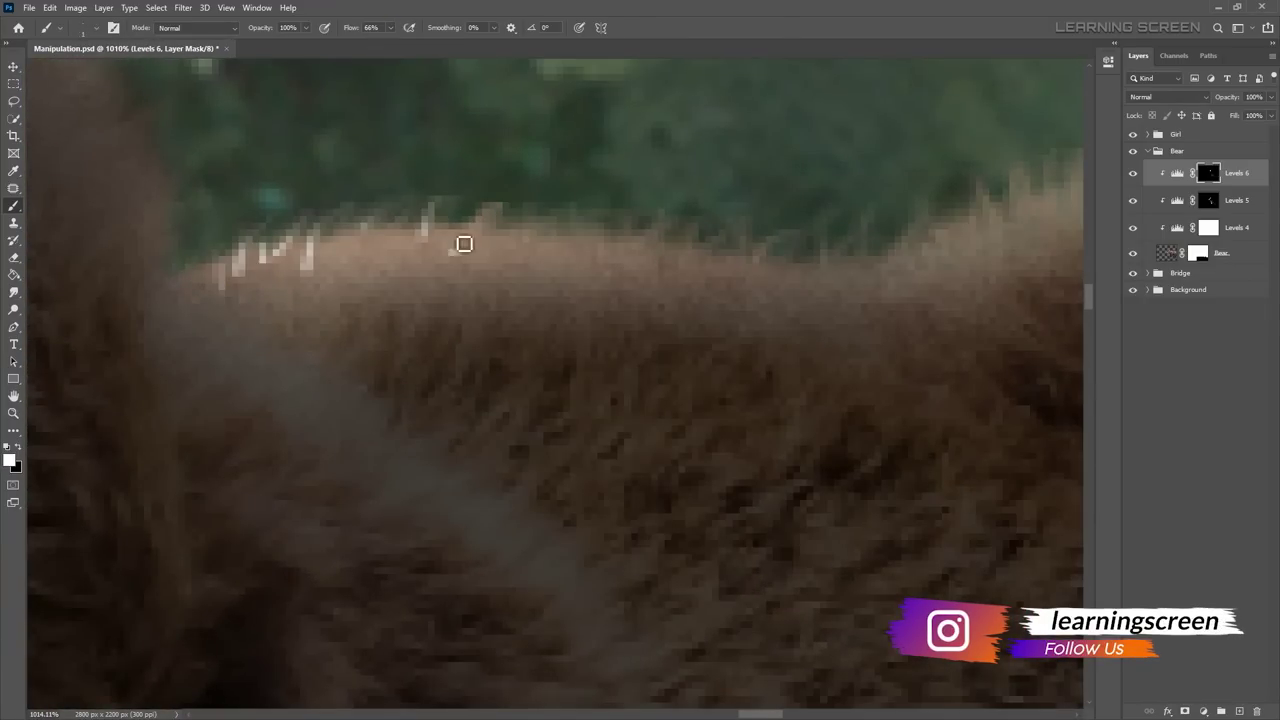
scroll(877, 277, down, 2)
scroll(414, 206, down, 2)
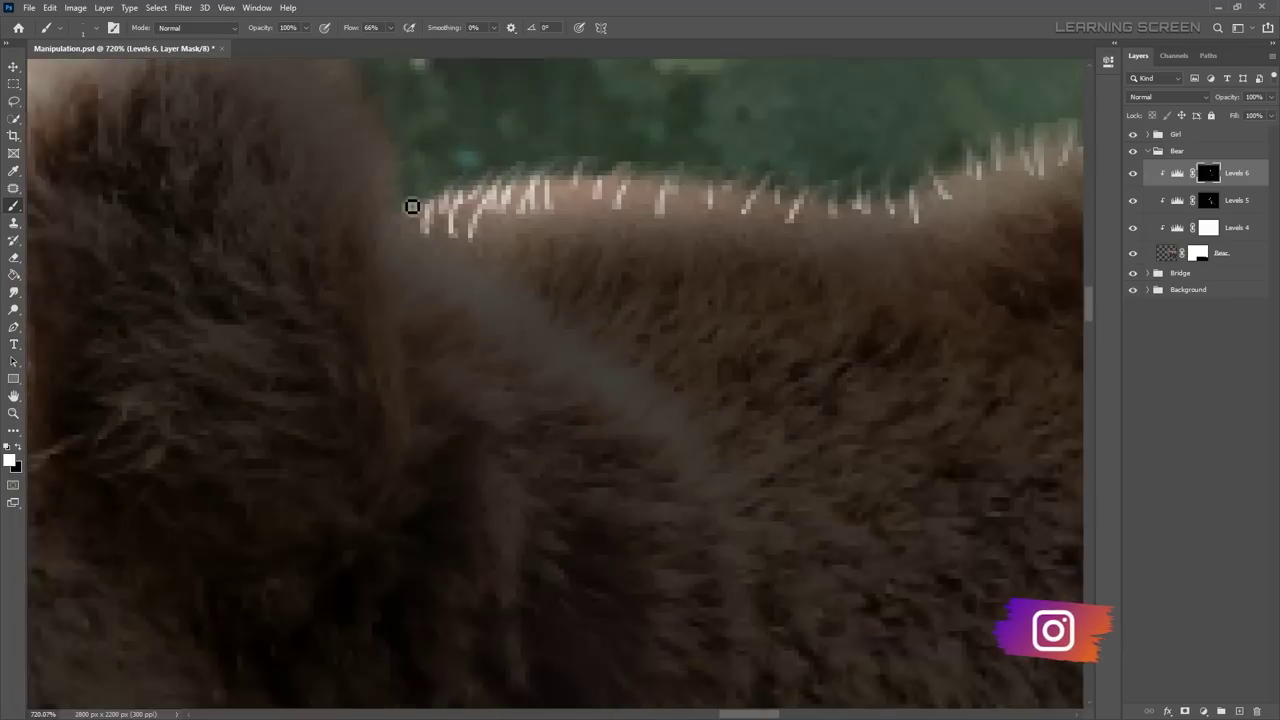
scroll(408, 152, down, 1)
scroll(240, 250, up, 2)
drag(205, 110, 255, 337)
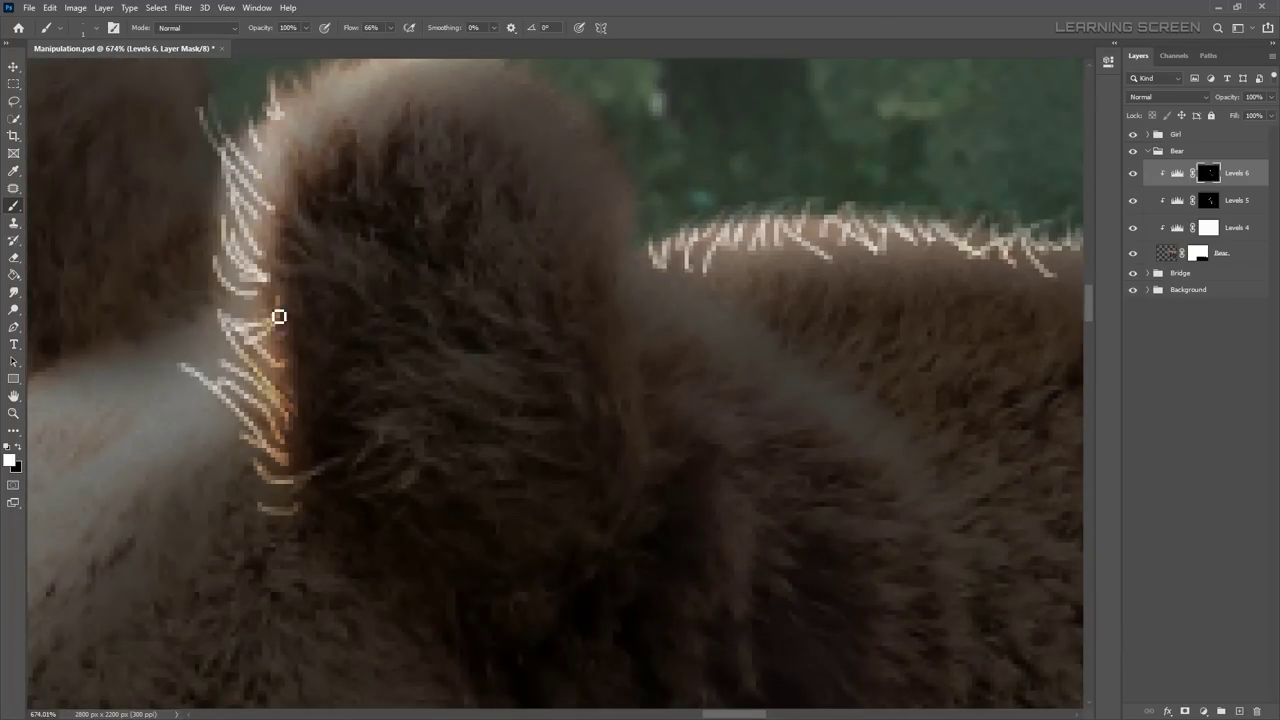
scroll(134, 320, left, 5)
scroll(200, 250, up, 2)
drag(292, 226, 279, 165)
scroll(586, 129, down, 2)
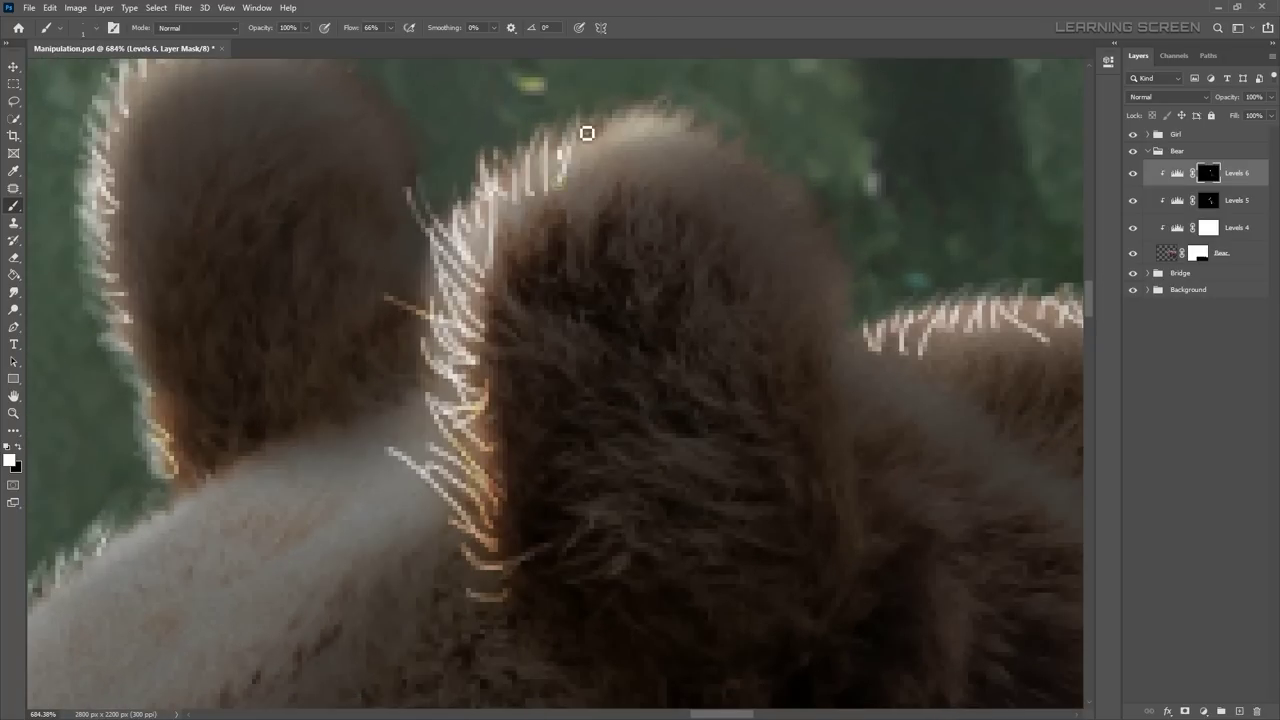
scroll(406, 429, down, 1)
scroll(406, 429, up, 1)
scroll(514, 385, up, 2)
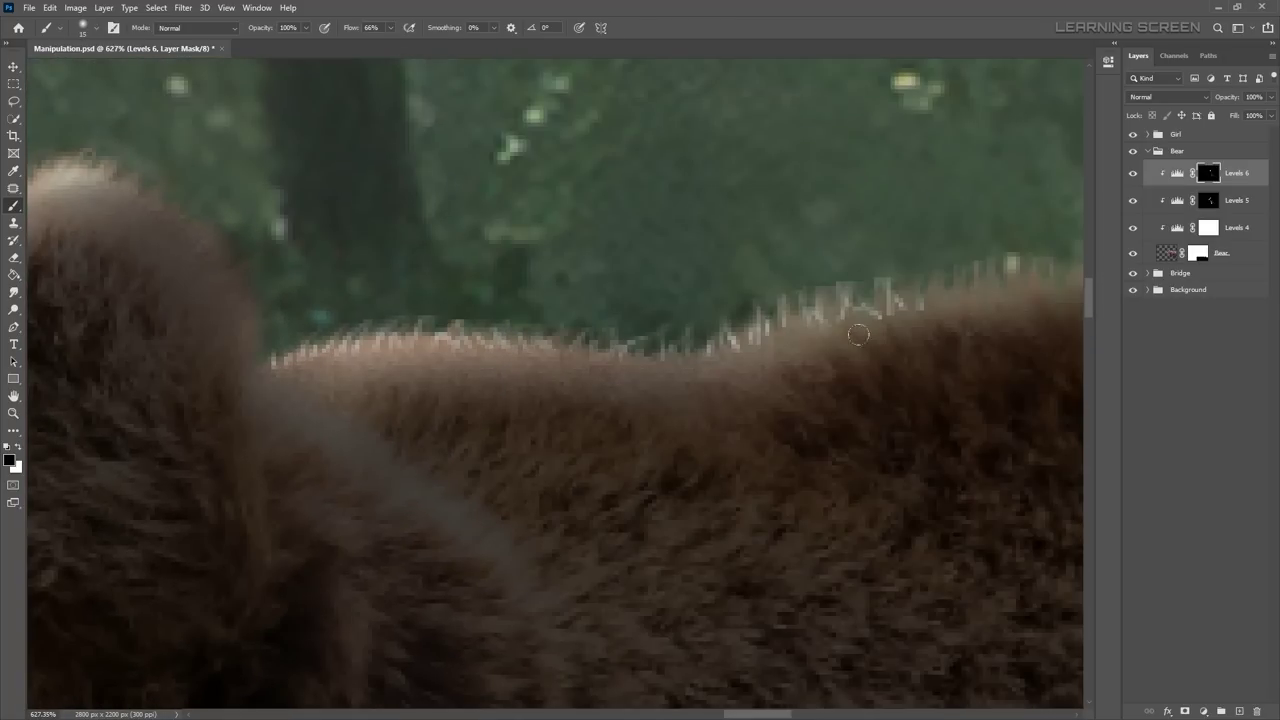
scroll(858, 334, down, 5)
scroll(414, 429, up, 5)
scroll(636, 380, up, 2)
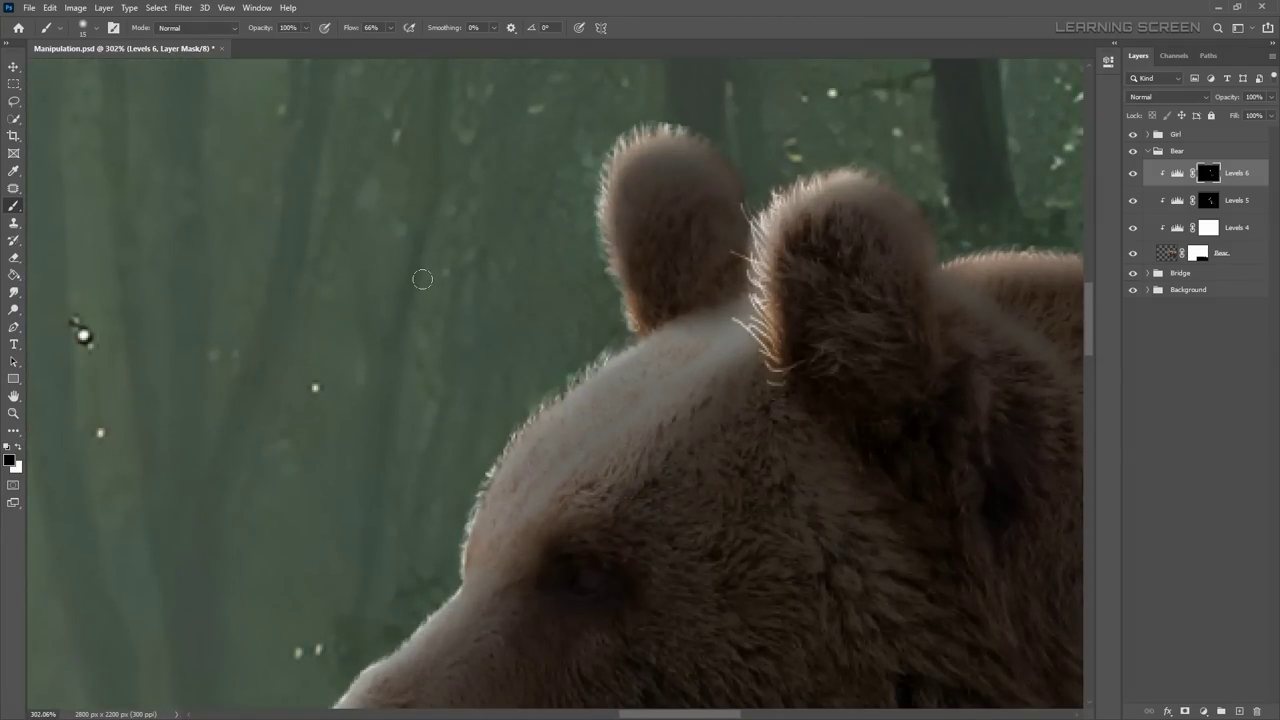
Step: Import the LS_Brushes 01 brush set and select the Straight Grass brush
right_click(422, 279)
click(648, 319)
click(700, 507)
double_click(277, 122)
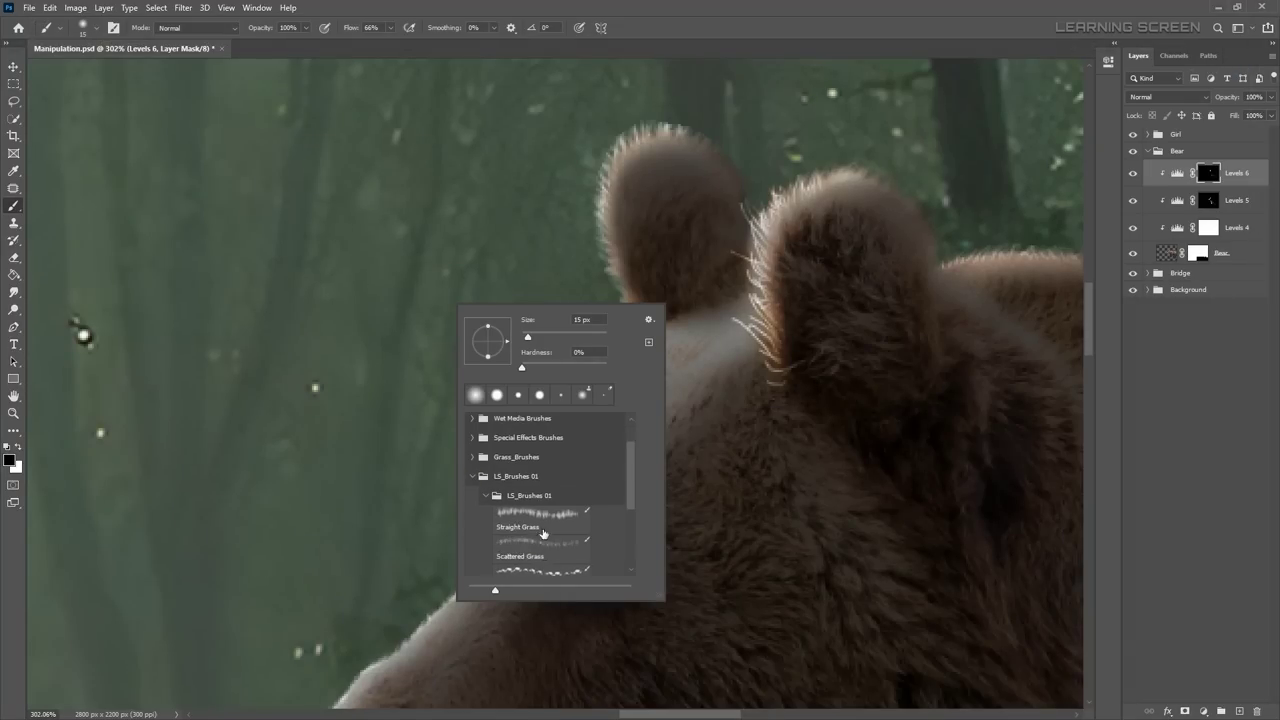
double_click(543, 533)
Step: Undo the last fur stroke, then paint Scattered Grass fur strands along the bear's forehead
right_click(630, 372)
key(Escape)
scroll(640, 330, up, 2)
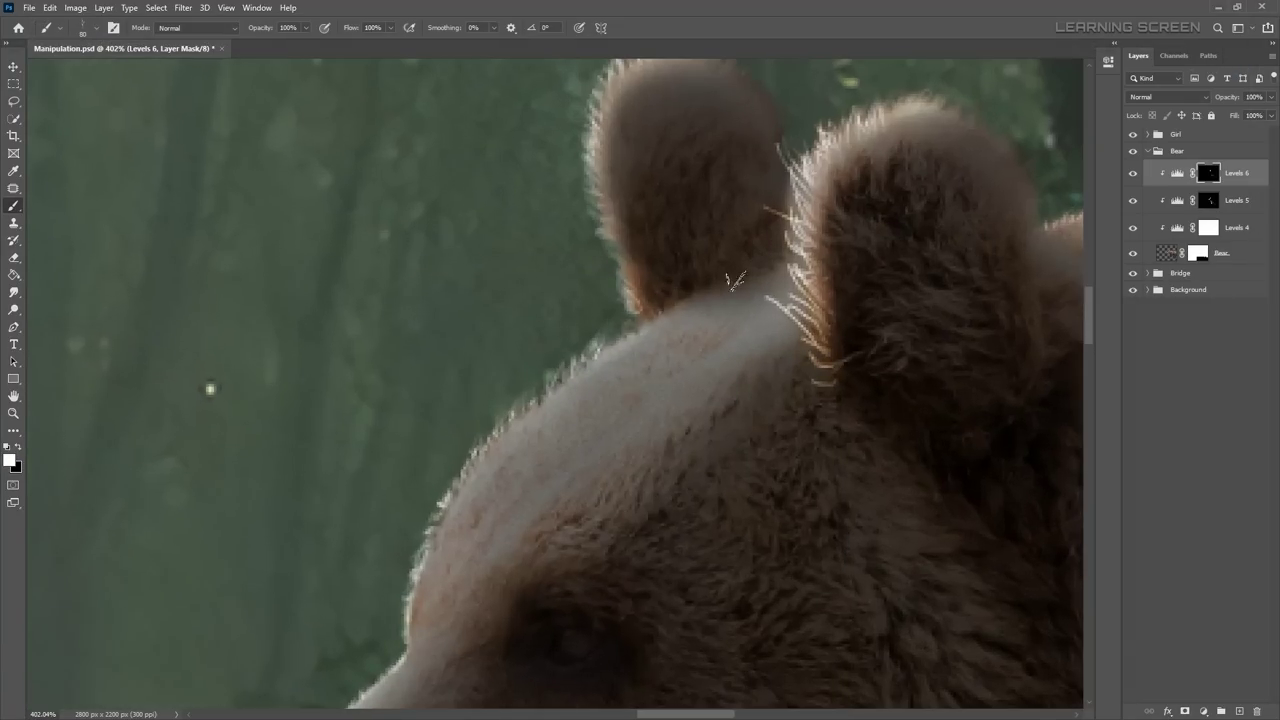
key(ctrl+z)
scroll(735, 280, down, 5)
scroll(640, 300, up, 4)
scroll(640, 300, up, 2)
right_click(494, 439)
click(530, 637)
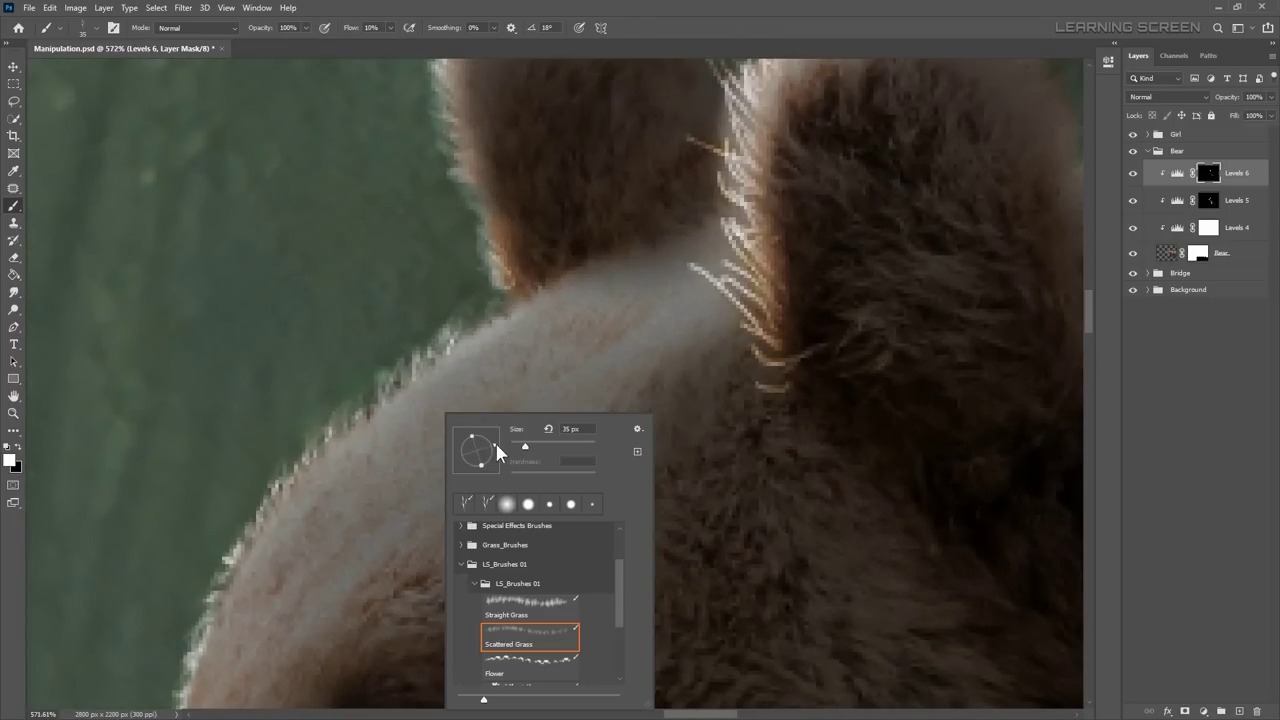
key(Escape)
drag(363, 493, 563, 333)
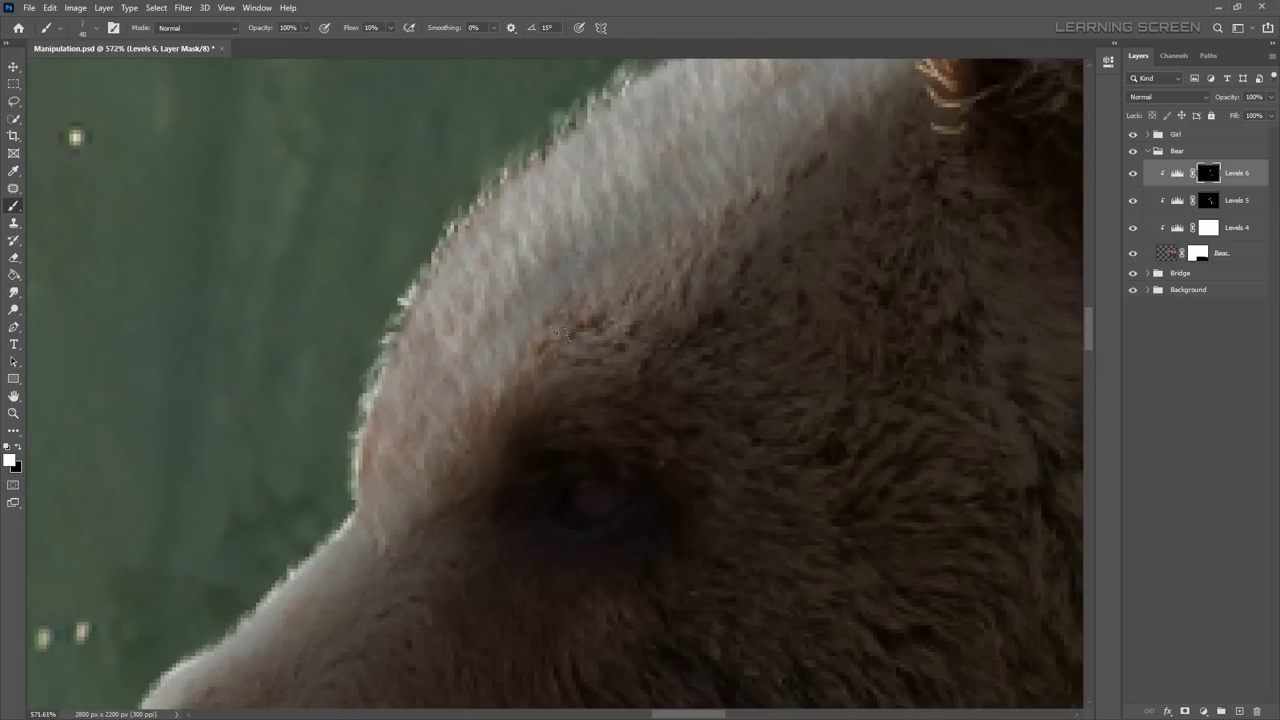
Step: Raise brush flow to 34% and paint fur strands along the top of the head
scroll(563, 333, down, 5)
scroll(420, 400, up, 3)
scroll(356, 452, up, 2)
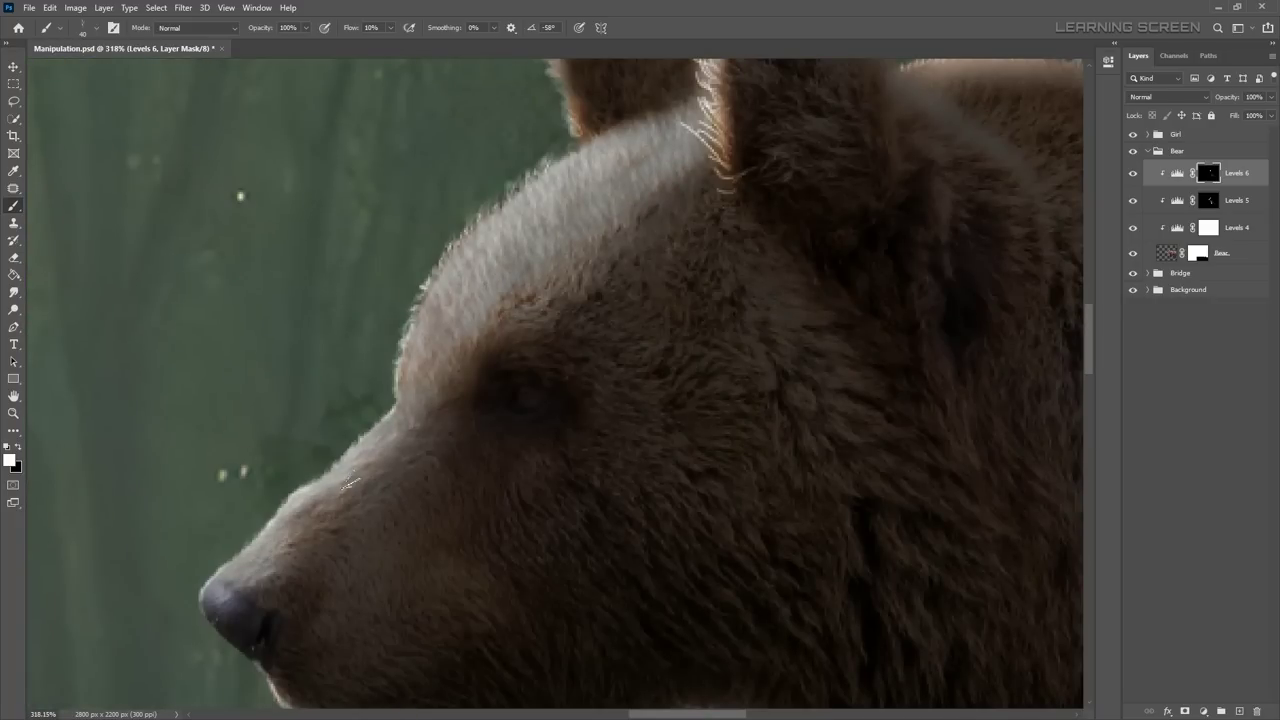
drag(390, 28, 406, 42)
right_click(418, 370)
key(Return)
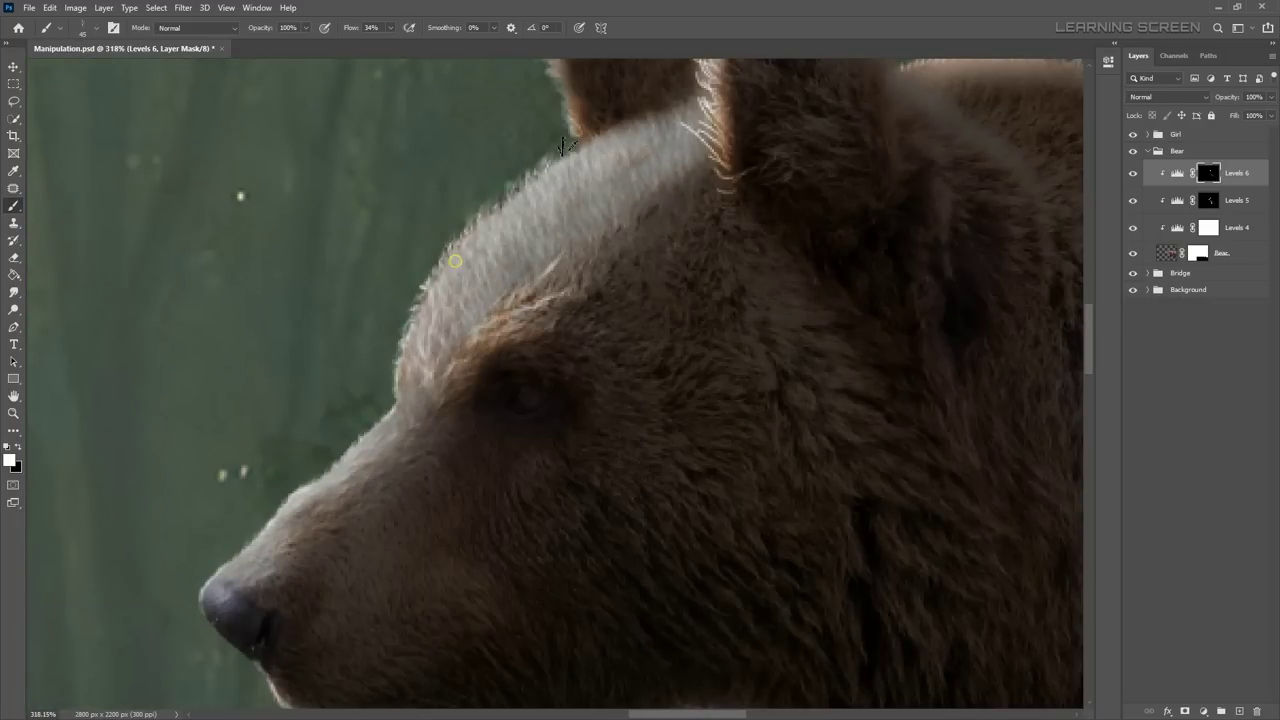
drag(473, 312, 503, 262)
Step: Make the grass brush tip smaller and rotated for finer strands on the bear
scroll(462, 224, down, 2)
scroll(462, 224, down, 2)
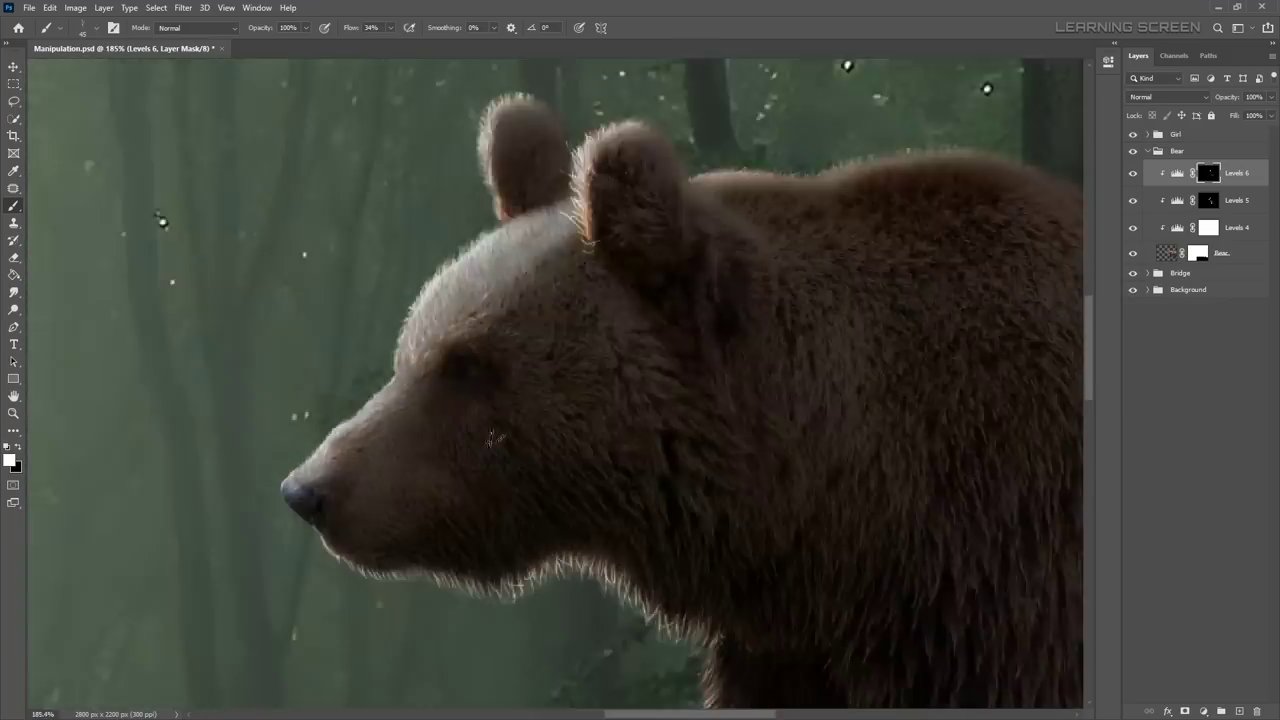
scroll(400, 400, up, 3)
scroll(540, 496, down, 5)
scroll(540, 496, up, 4)
scroll(497, 246, up, 2)
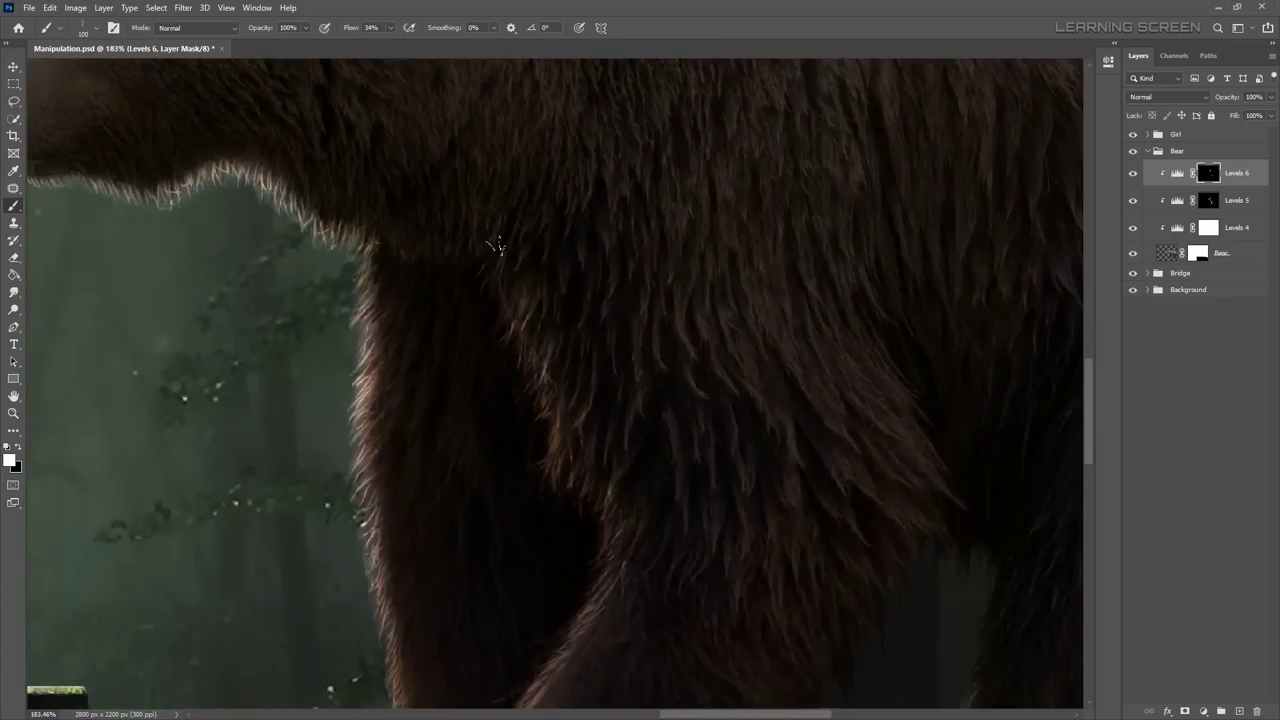
scroll(614, 537, down, 5)
scroll(614, 537, down, 3)
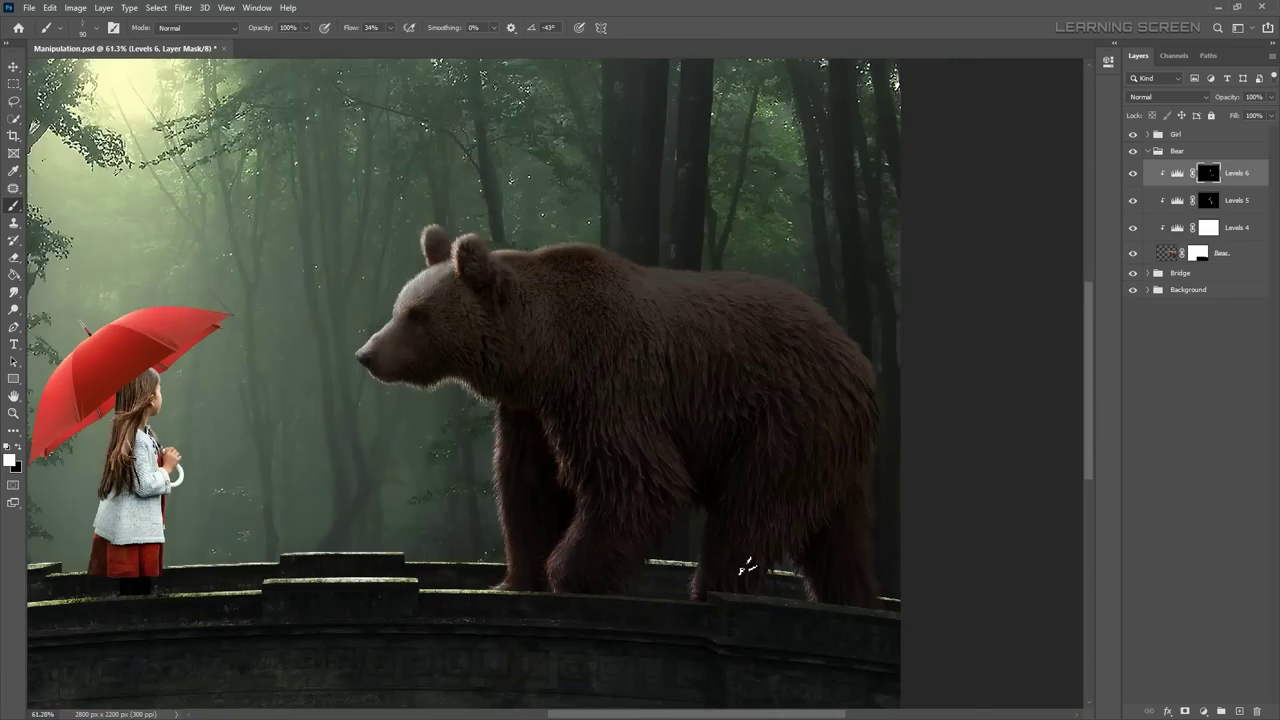
scroll(743, 563, up, 3)
scroll(863, 463, down, 2)
scroll(571, 600, down, 2)
scroll(571, 600, down, 2)
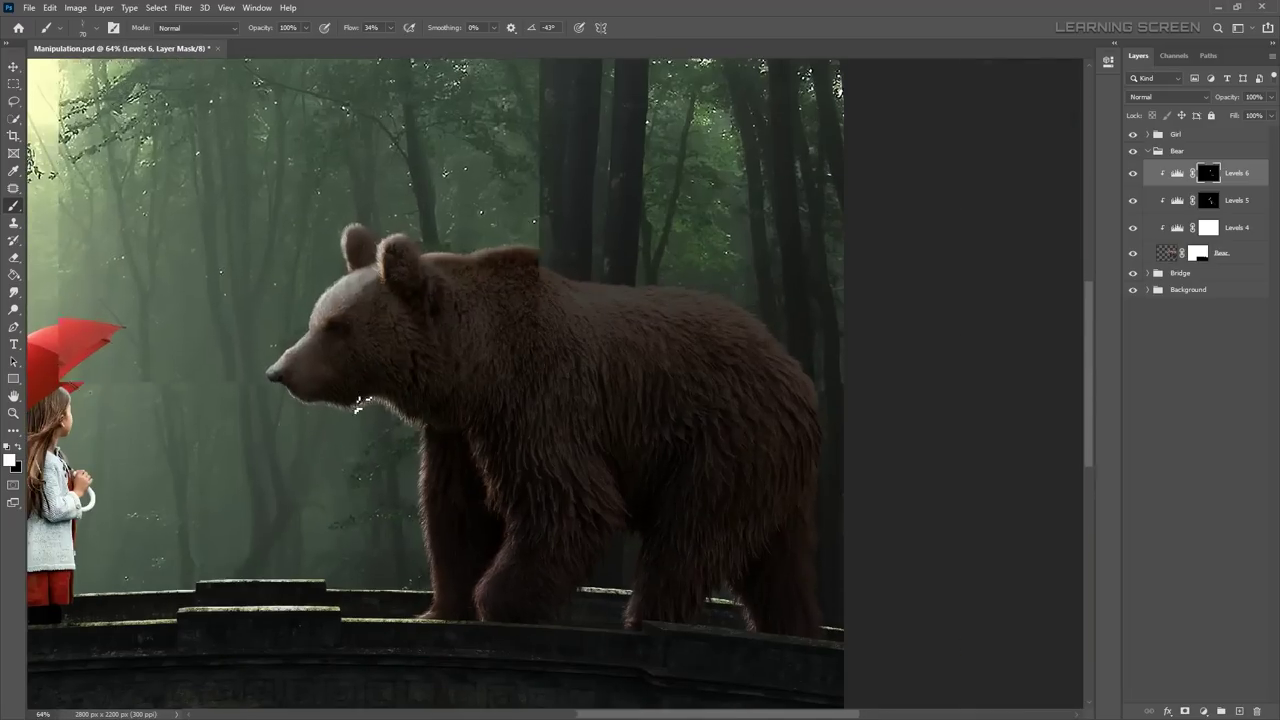
scroll(505, 373, up, 6)
right_click(778, 472)
key(Return)
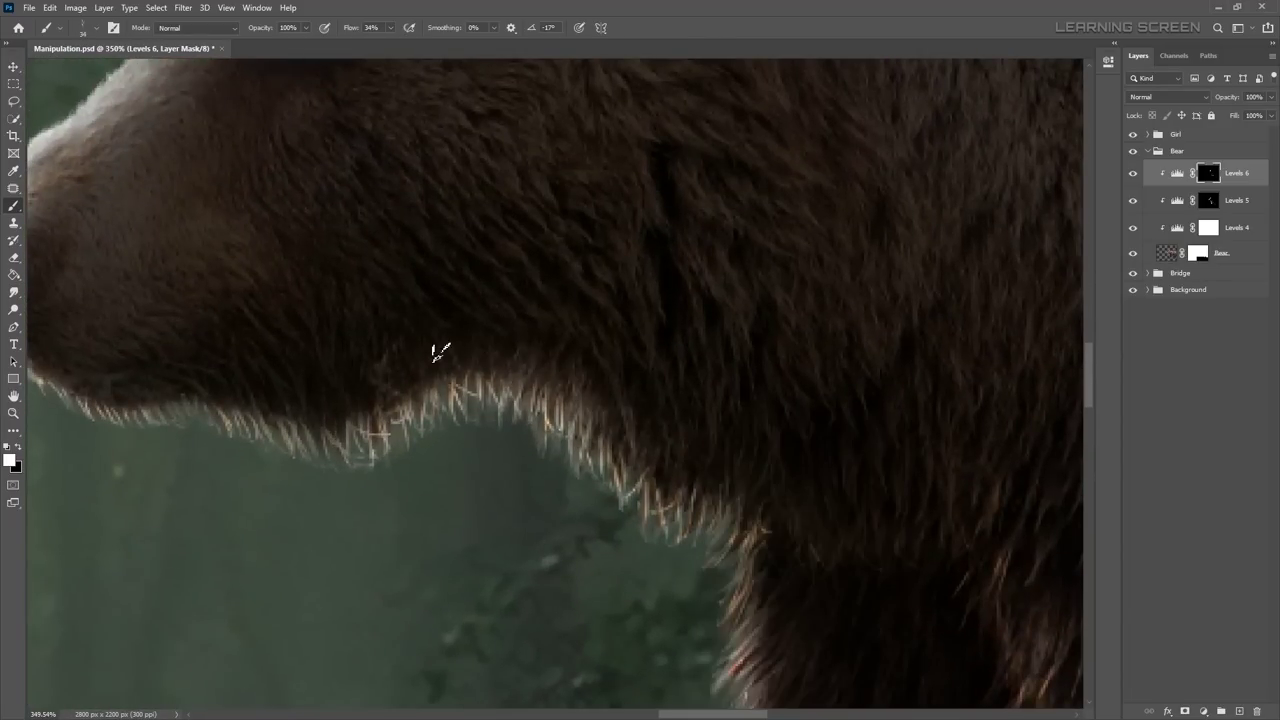
Step: Readjust the grass brush size and angle for the ears, chin and legs
scroll(571, 323, down, 5)
scroll(357, 551, up, 4)
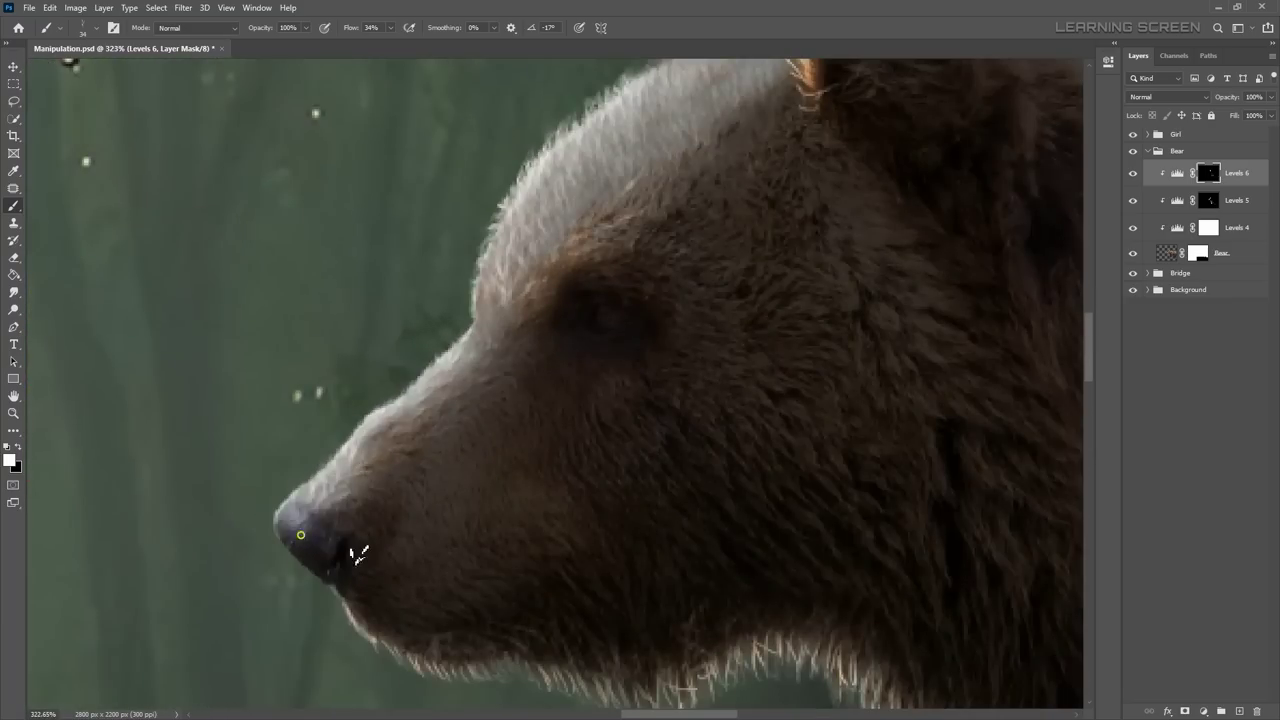
scroll(586, 591, down, 4)
scroll(610, 372, down, 2)
scroll(610, 372, up, 5)
right_click(594, 355)
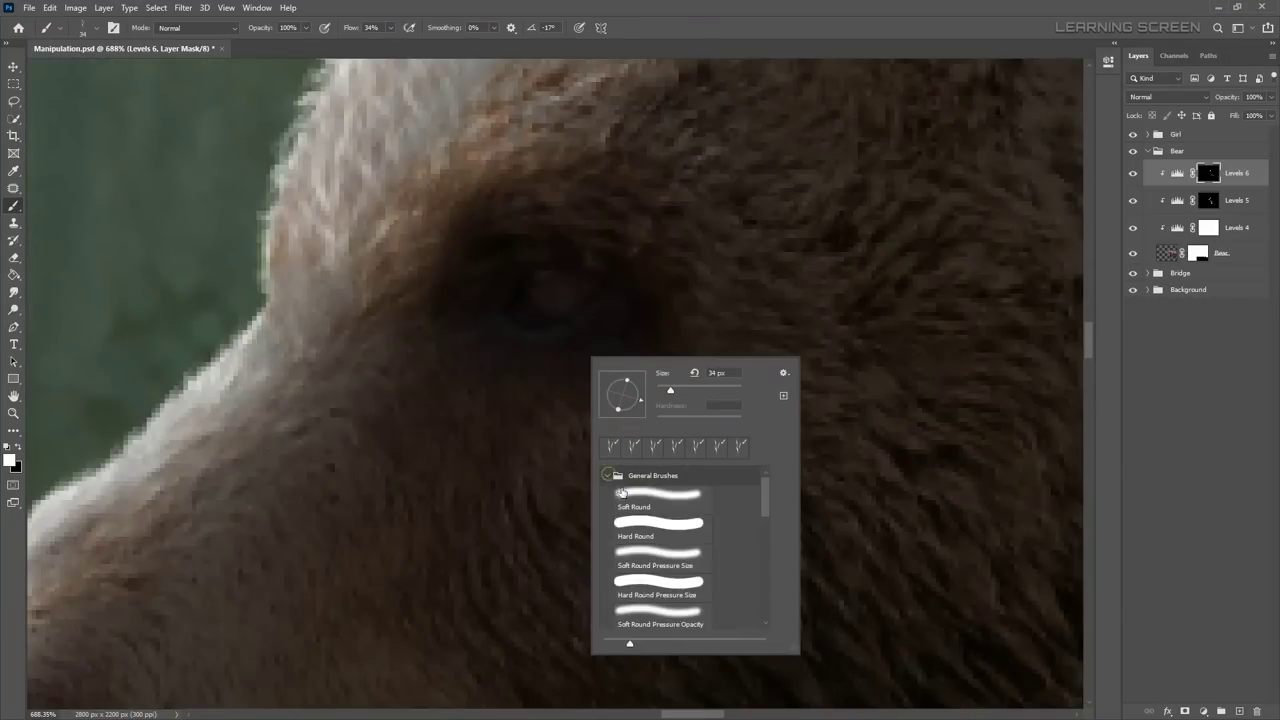
key(Return)
scroll(534, 229, up, 5)
scroll(429, 347, up, 3)
scroll(429, 347, down, 3)
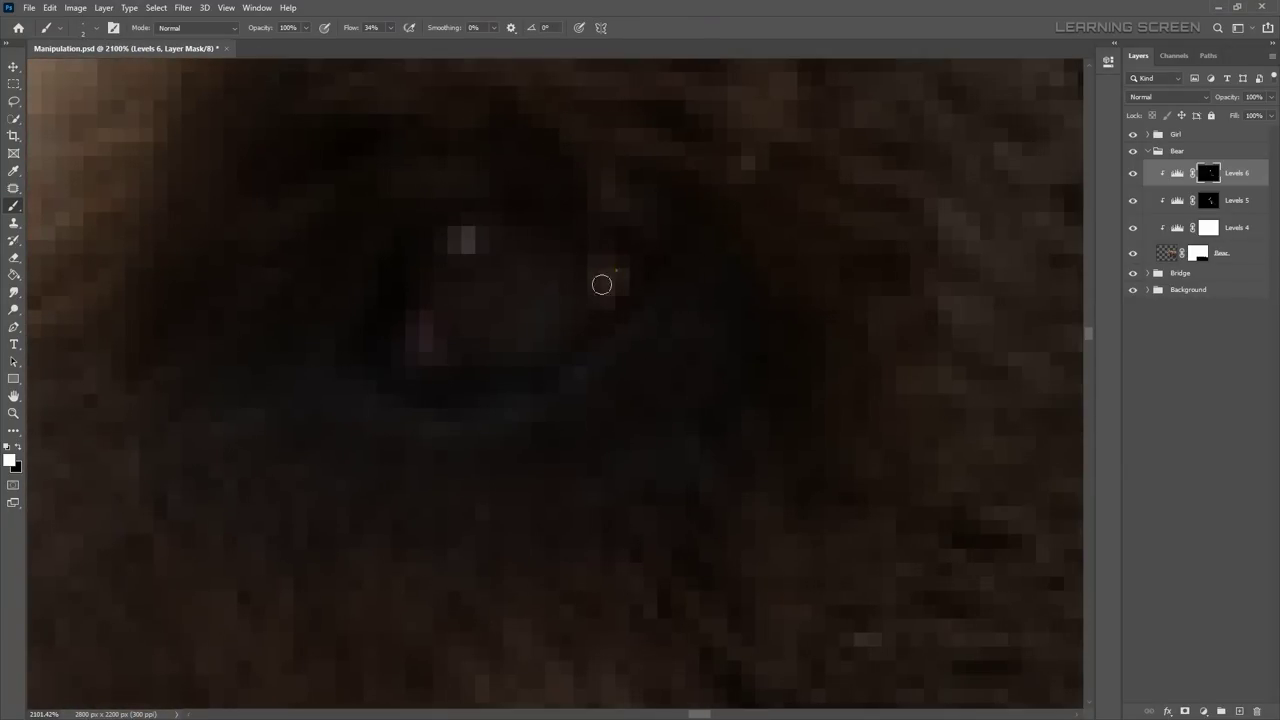
scroll(714, 391, down, 5)
scroll(720, 392, down, 2)
scroll(698, 358, up, 3)
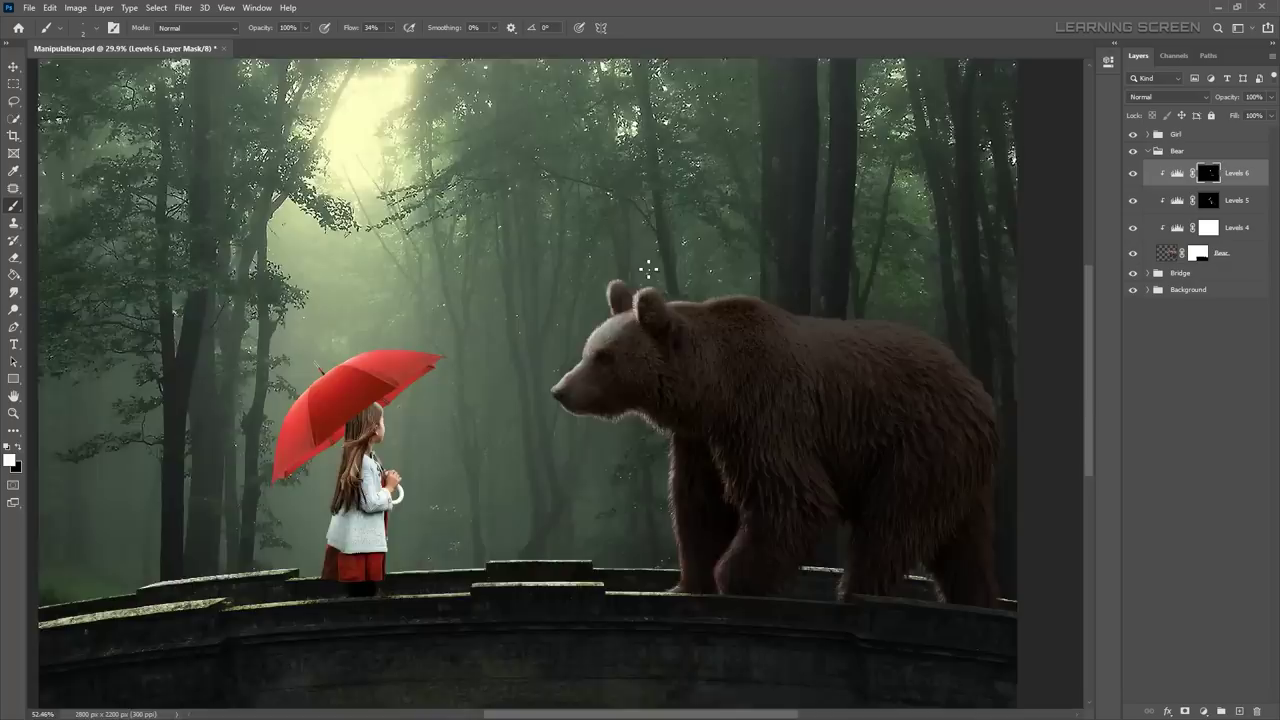
scroll(502, 368, up, 4)
Step: Rotate the brush tip to 15° for fur strands along the jaw and chin
right_click(587, 342)
drag(634, 382, 630, 372)
key(Return)
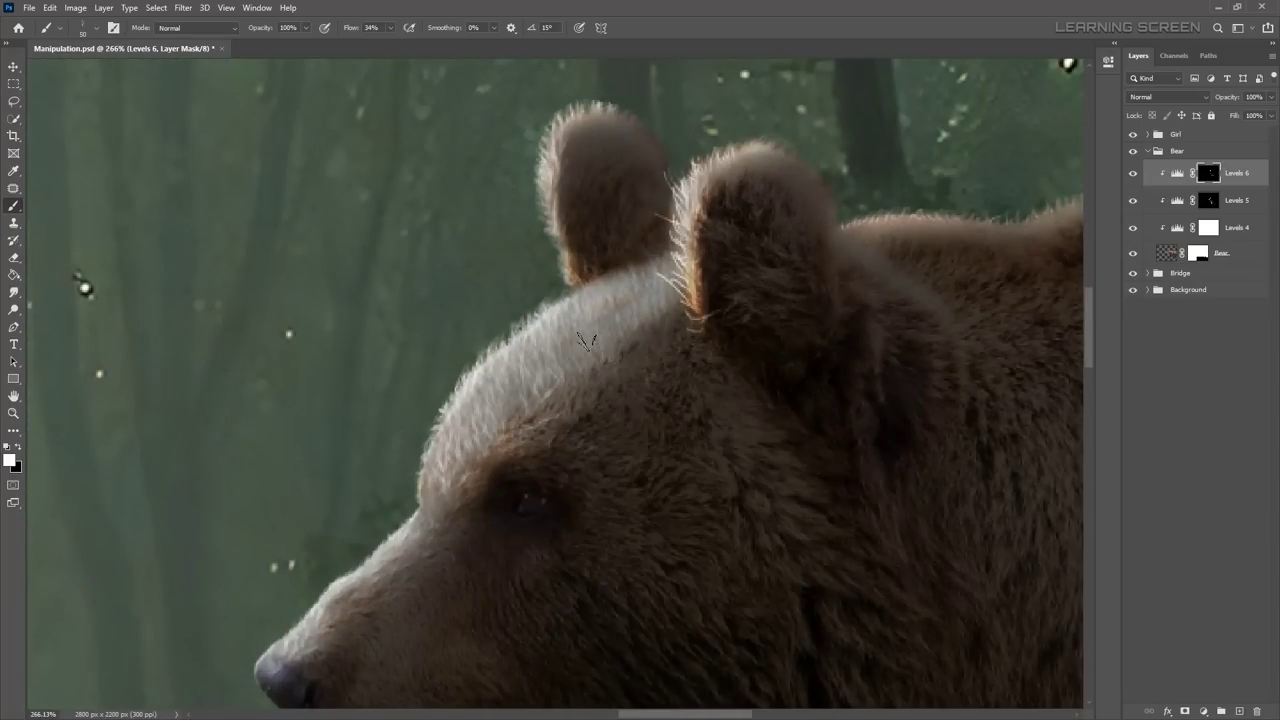
scroll(600, 330, down, 2)
scroll(546, 416, down, 2)
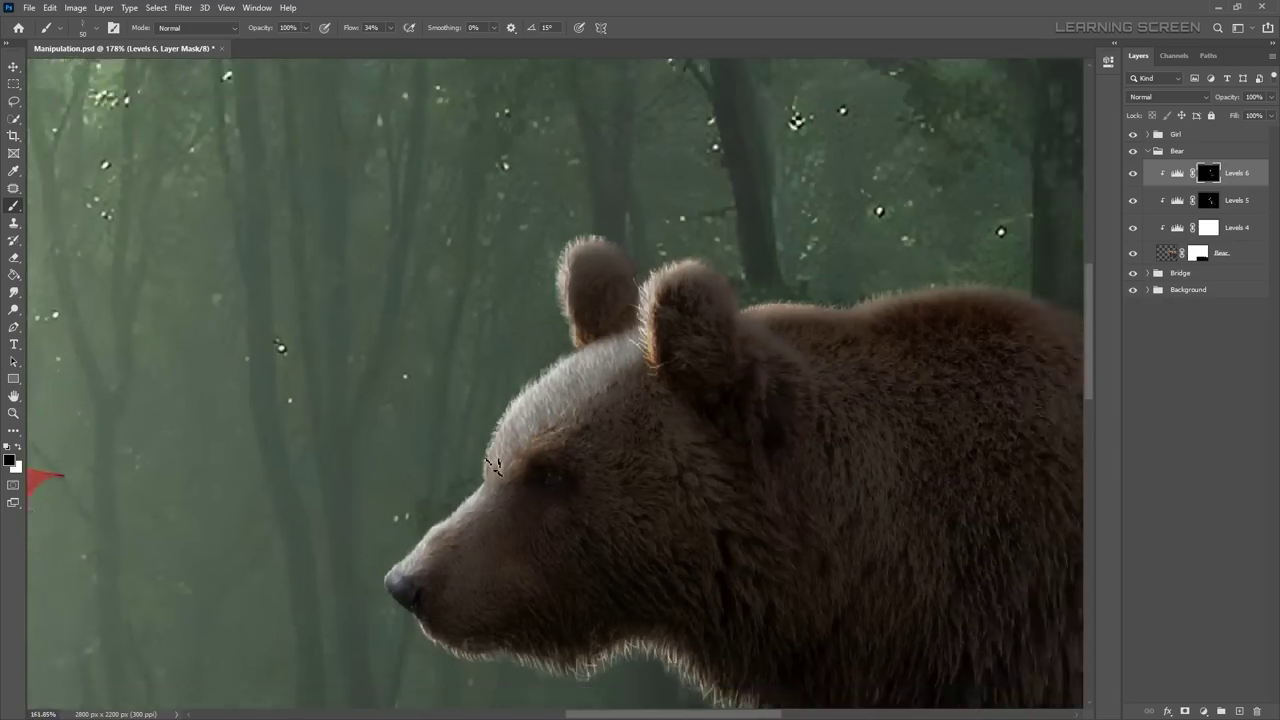
scroll(600, 440, up, 2)
scroll(680, 470, down, 5)
scroll(727, 496, up, 3)
Step: Select the Bear layer and set a warm brown foreground colour
scroll(727, 494, up, 1)
click(1168, 250)
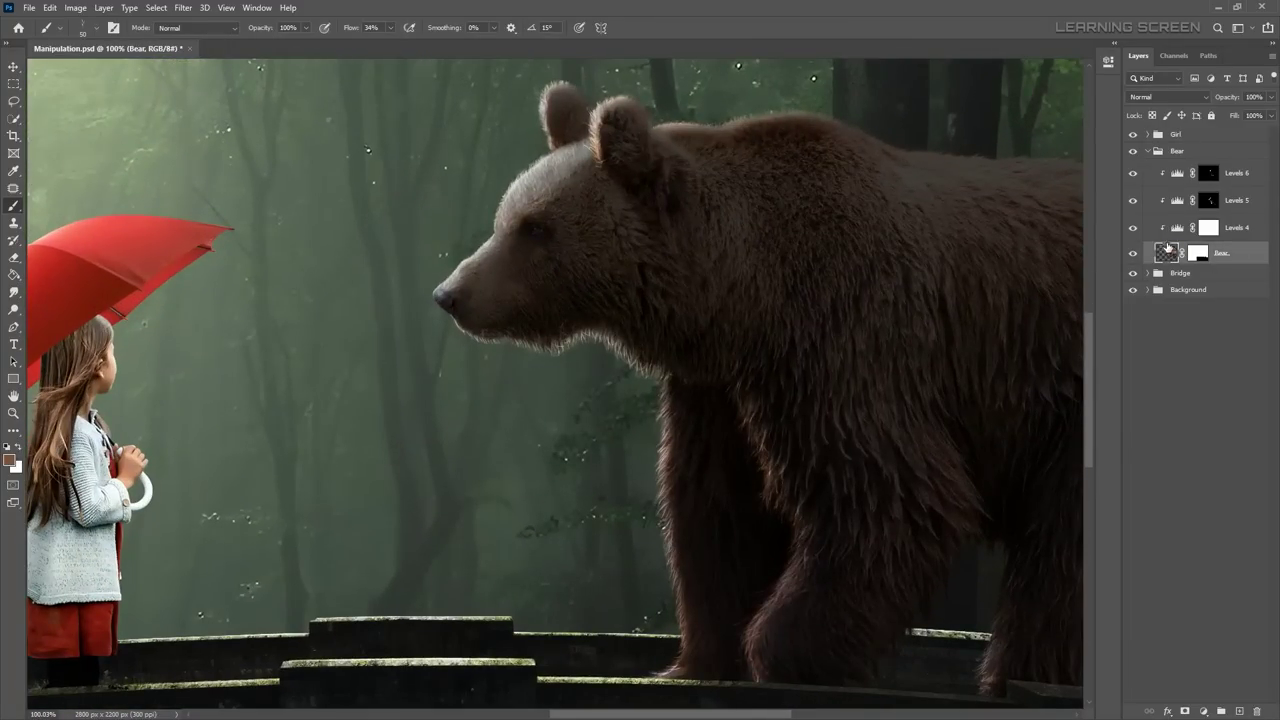
click(10, 459)
click(611, 474)
Step: Set the brush to Color blend mode and test-tint the bear's front leg edge
right_click(537, 420)
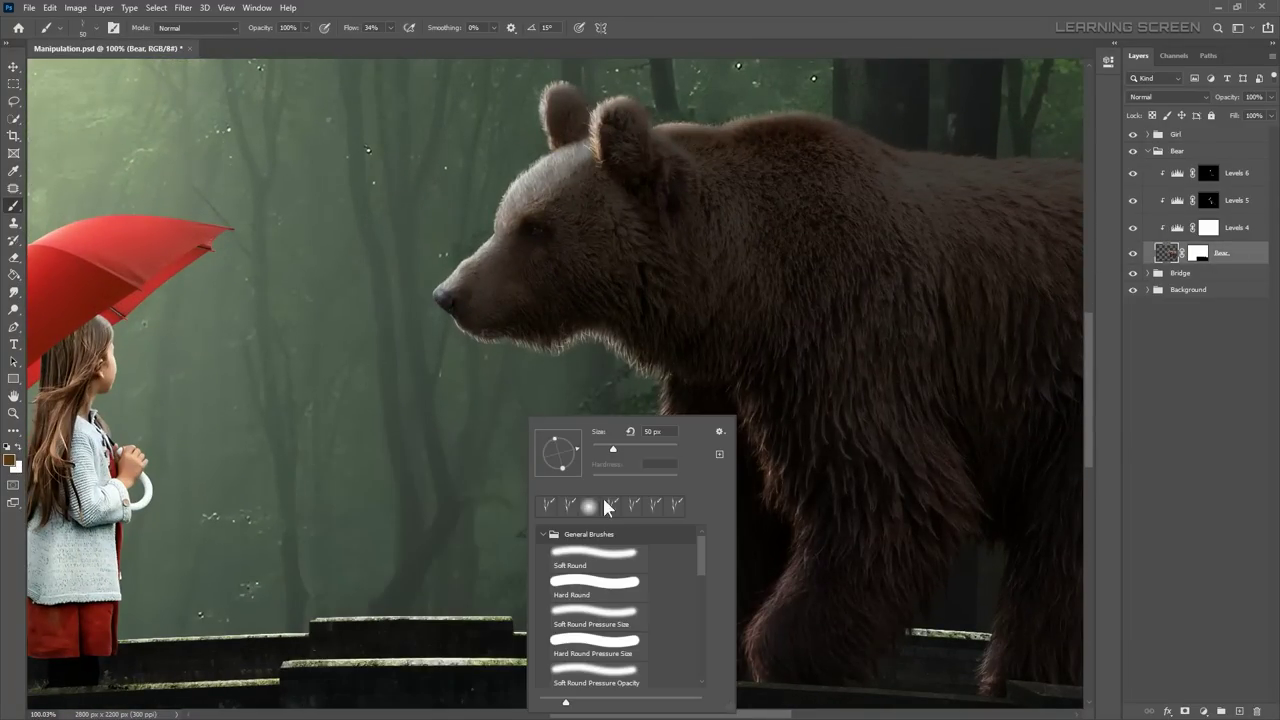
click(200, 28)
key(ctrl+z)
click(170, 210)
drag(662, 585, 670, 512)
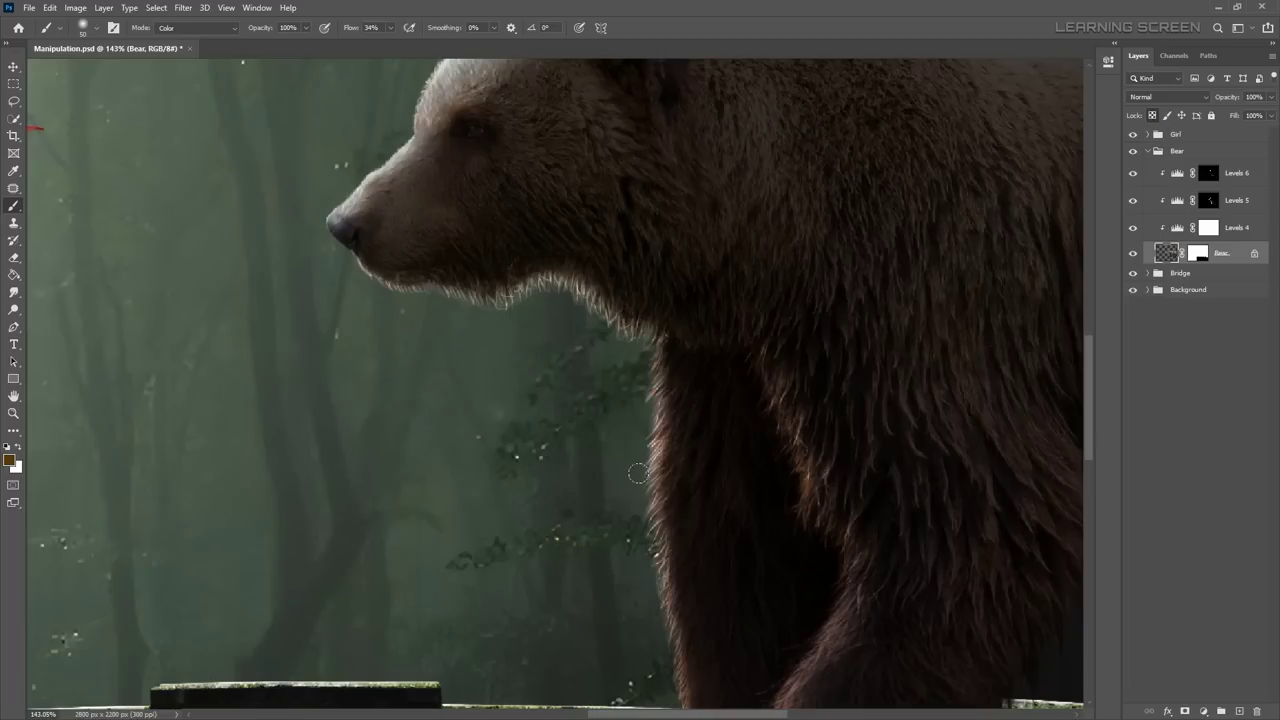
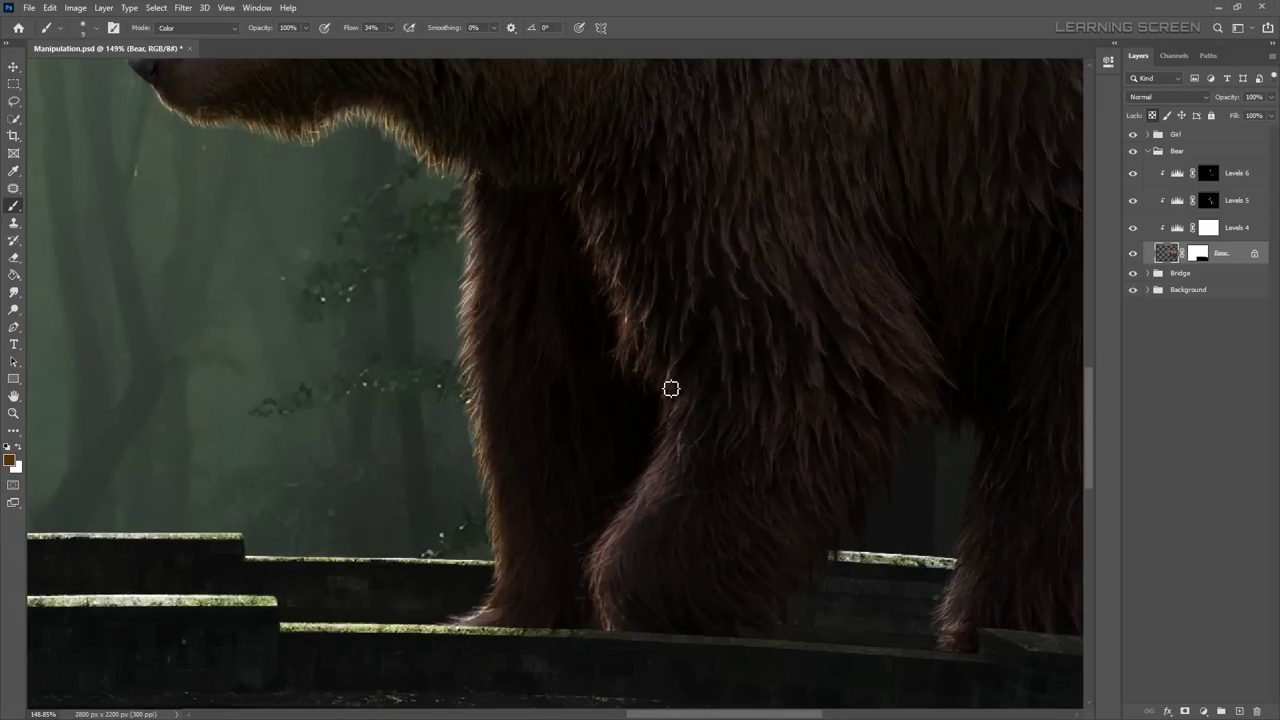
Step: Rotate the brush tip to about -51° in the Brush preset picker
right_click(671, 383)
key(Return)
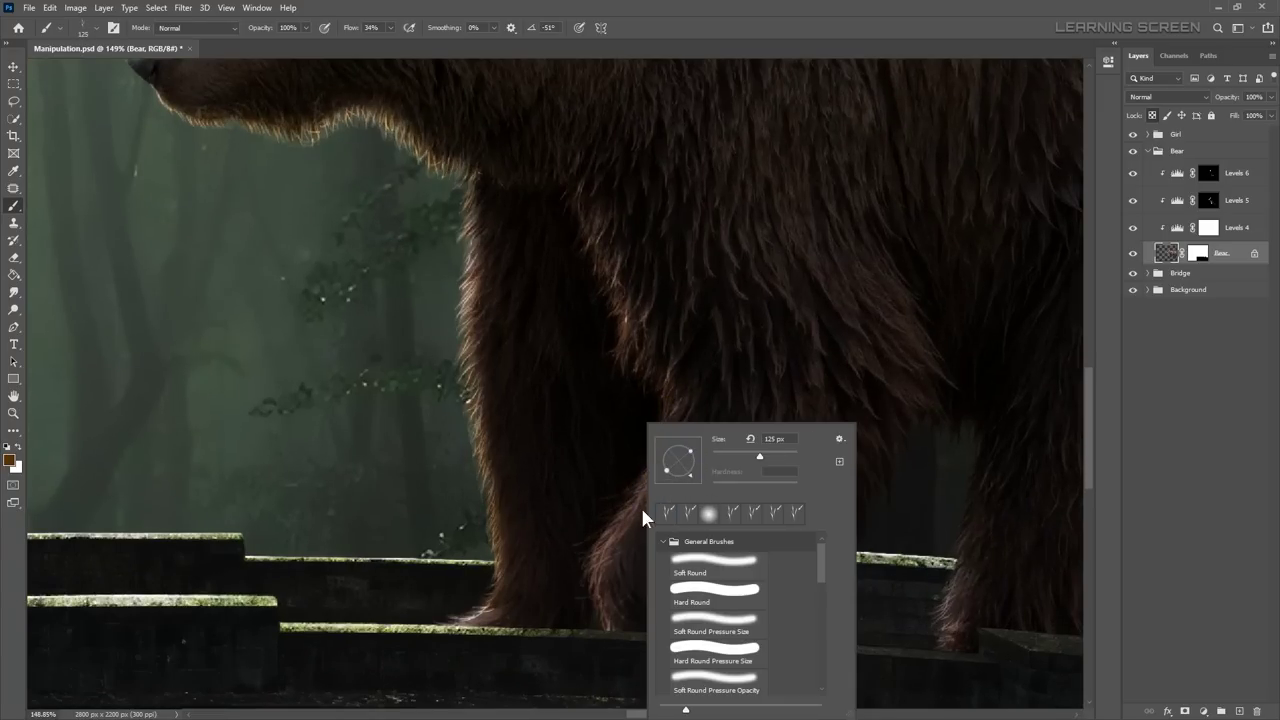
drag(716, 463, 640, 557)
key(Return)
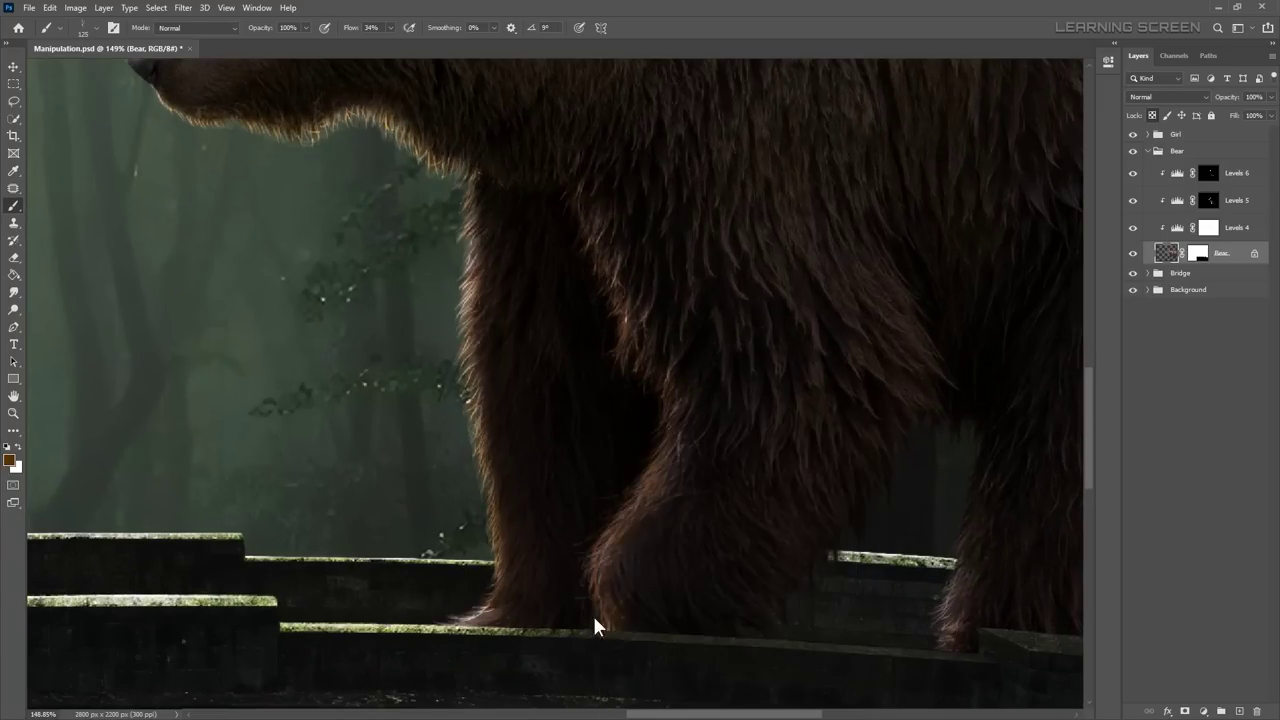
Step: Paint bear fur over the bridge edge on the bear layer
scroll(594, 620, down, 5)
scroll(729, 506, up, 6)
scroll(670, 368, down, 3)
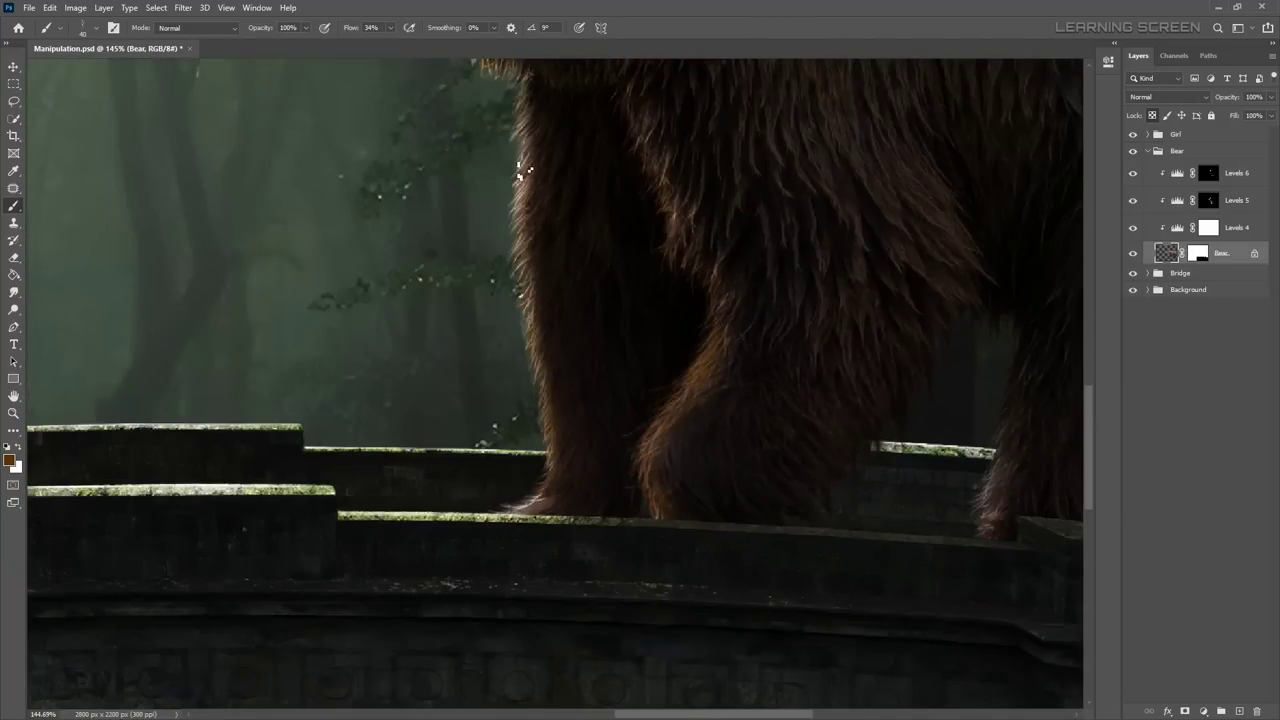
scroll(697, 380, down, 3)
scroll(731, 380, up, 2)
scroll(736, 373, down, 3)
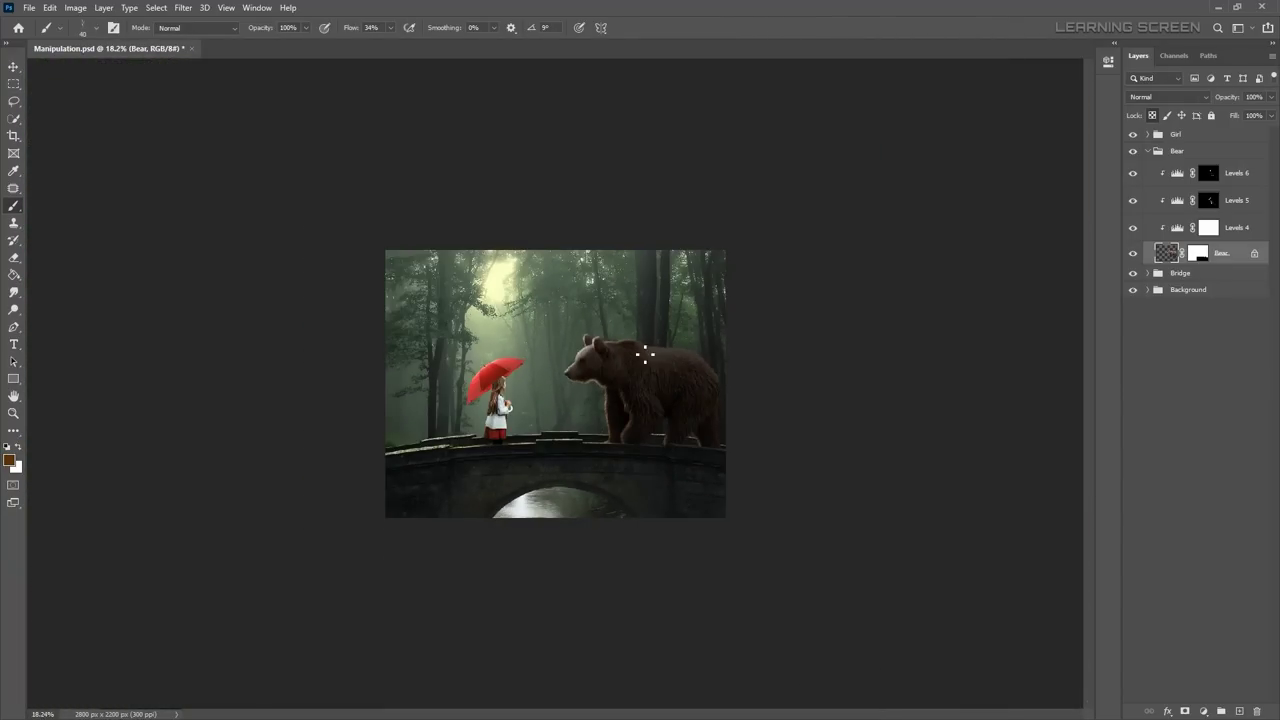
scroll(605, 338, up, 2)
scroll(605, 338, up, 10)
Step: Touch up the bear's eye highlight, then collapse the Bear layer group
right_click(395, 410)
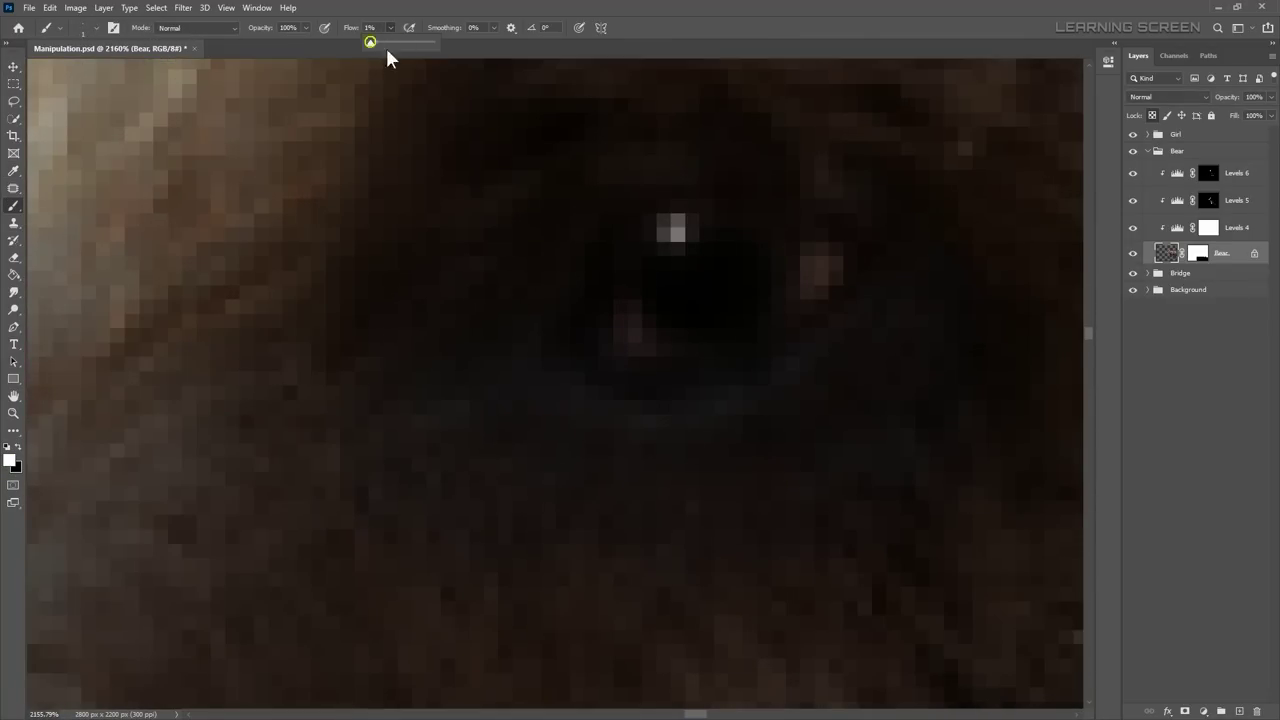
scroll(803, 403, down, 5)
scroll(537, 420, down, 2)
scroll(563, 403, down, 3)
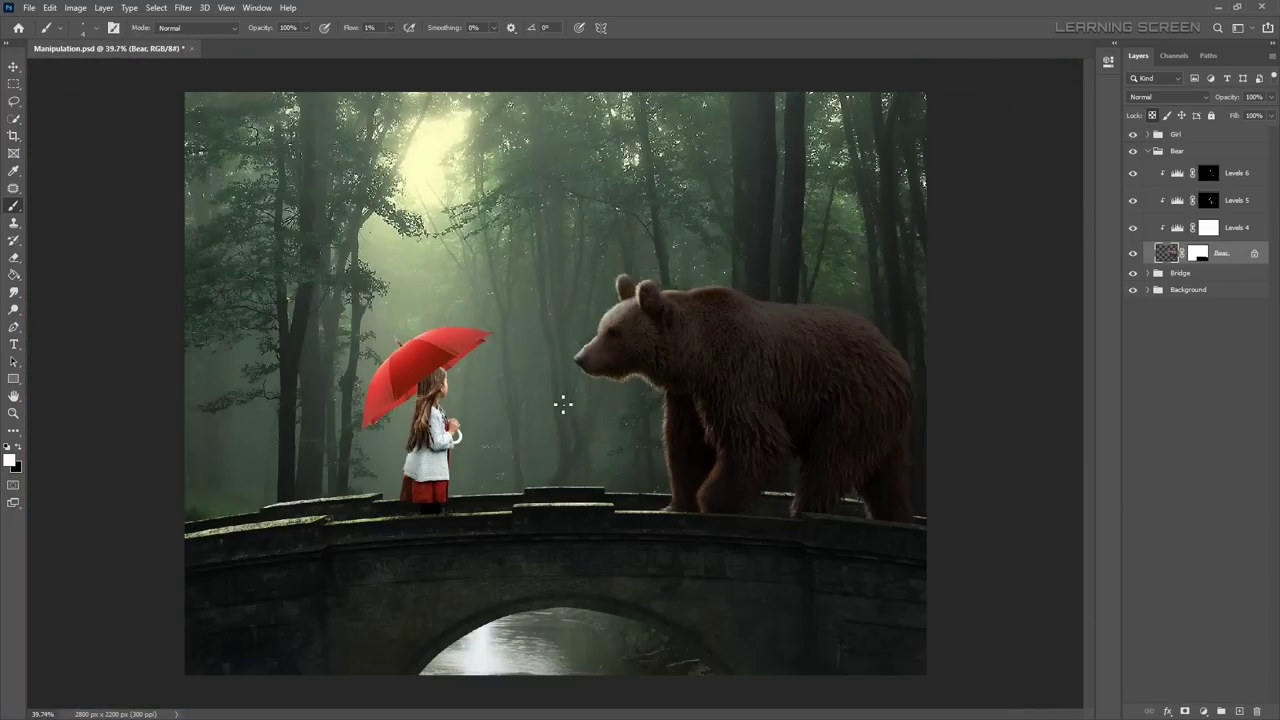
scroll(508, 360, down, 2)
key(v)
click(1147, 151)
Step: Add a clipped Levels adjustment above Girl with output white at 70 to darken her
key(ctrl+plus)
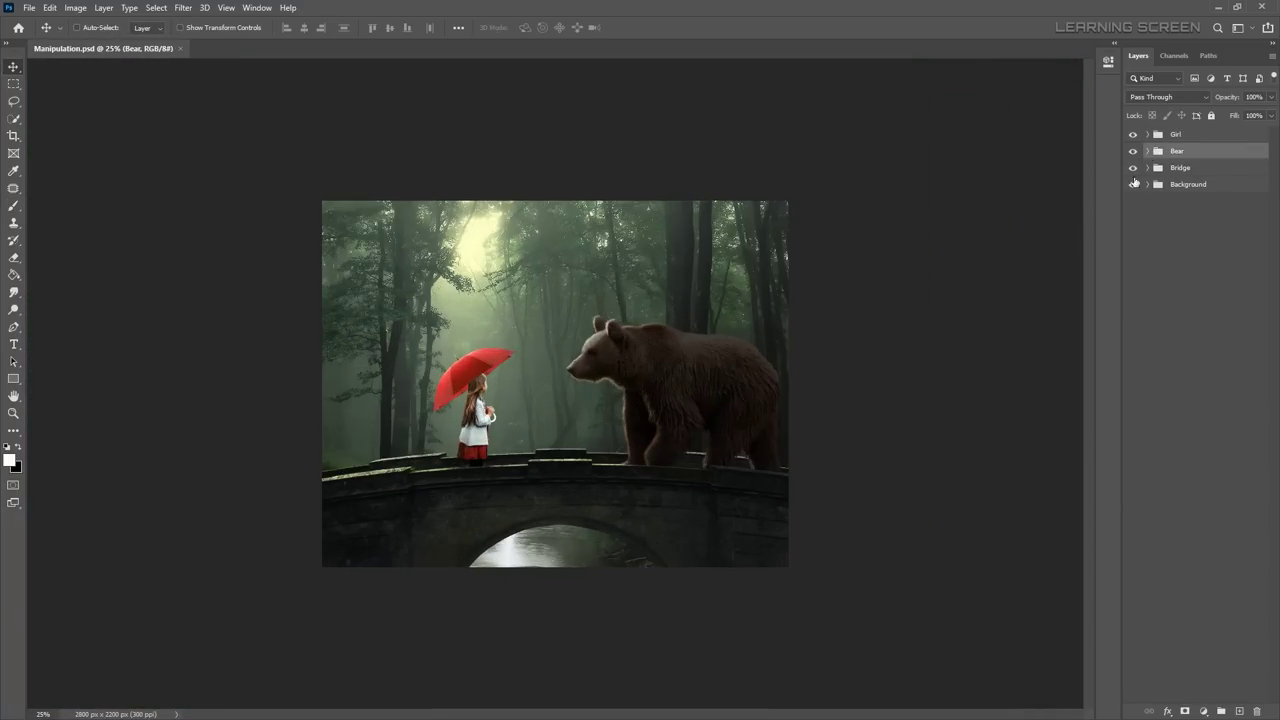
click(1203, 711)
click(1200, 540)
drag(1011, 237, 972, 236)
click(1070, 57)
click(1178, 180)
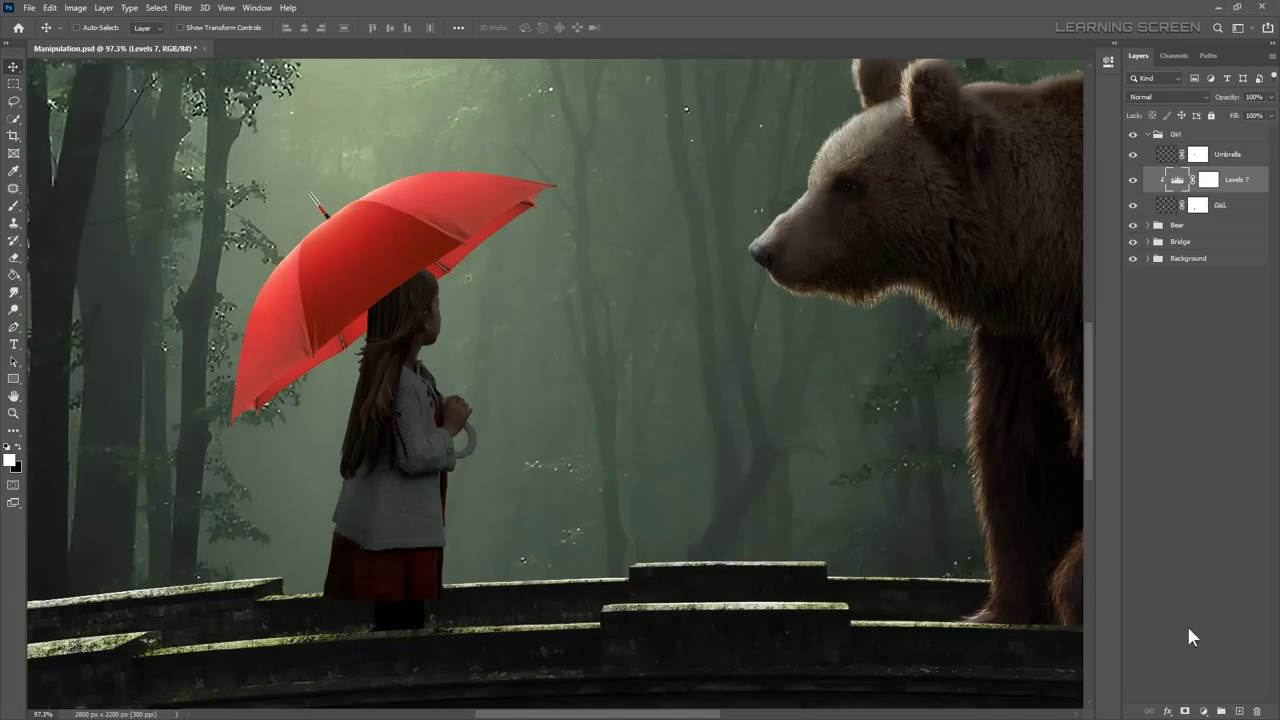
Step: Add a second, strongly brightening Levels adjustment and invert its mask to hide it
click(1203, 711)
click(1200, 540)
drag(1076, 203, 966, 203)
click(1070, 57)
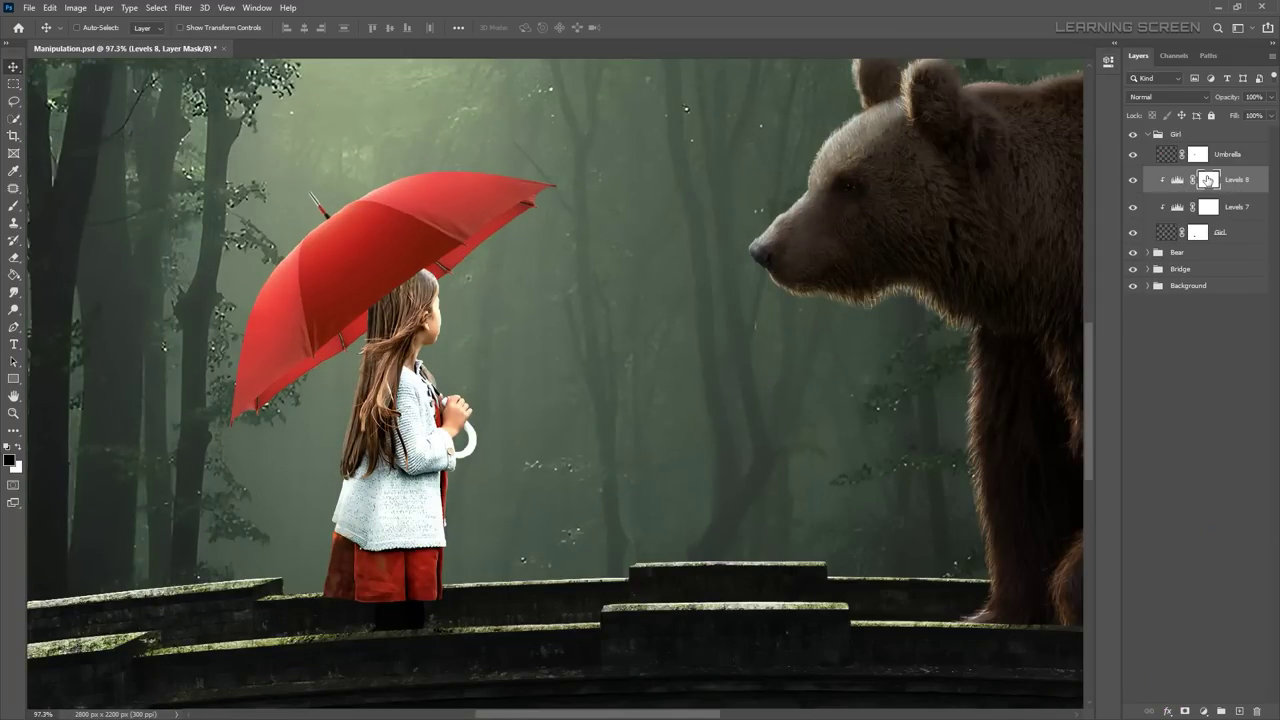
key(ctrl+i)
Step: With the brush, try a highlight dab near the hand and undo it
scroll(450, 420, up, 10)
key(b)
scroll(377, 437, up, 5)
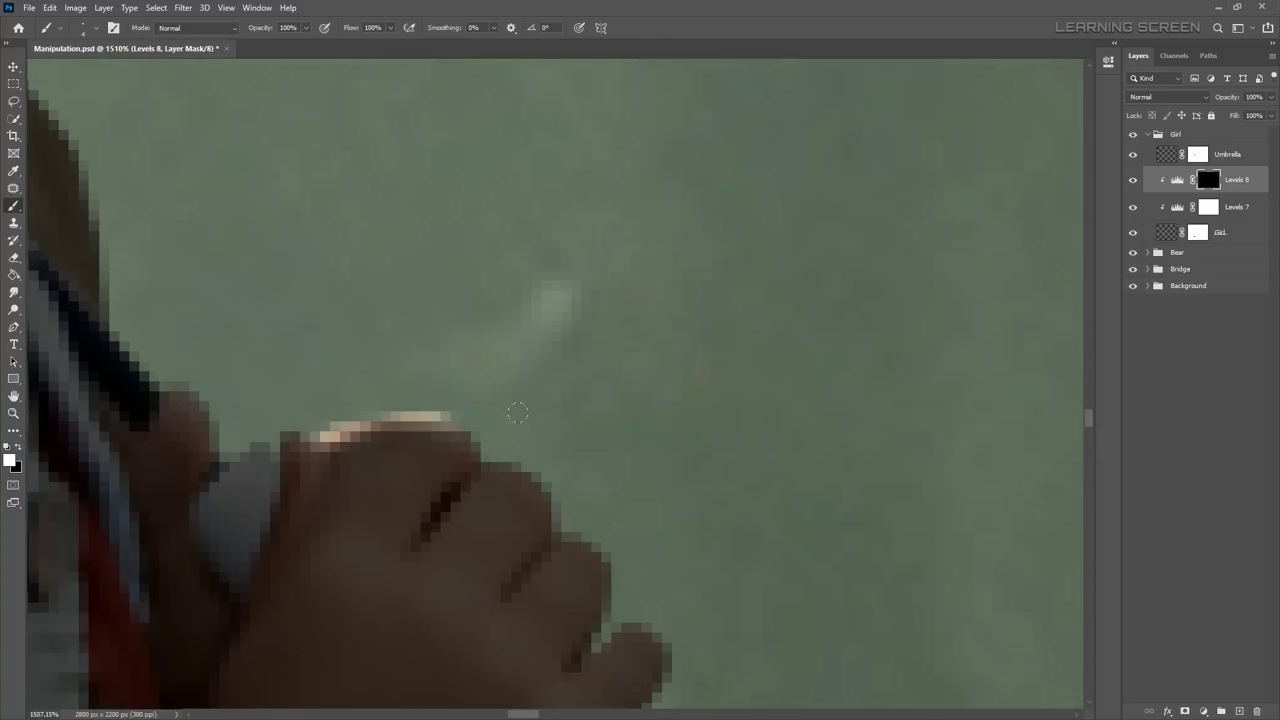
scroll(517, 412, up, 1)
scroll(604, 541, up, 1)
click(249, 424)
scroll(249, 424, down, 5)
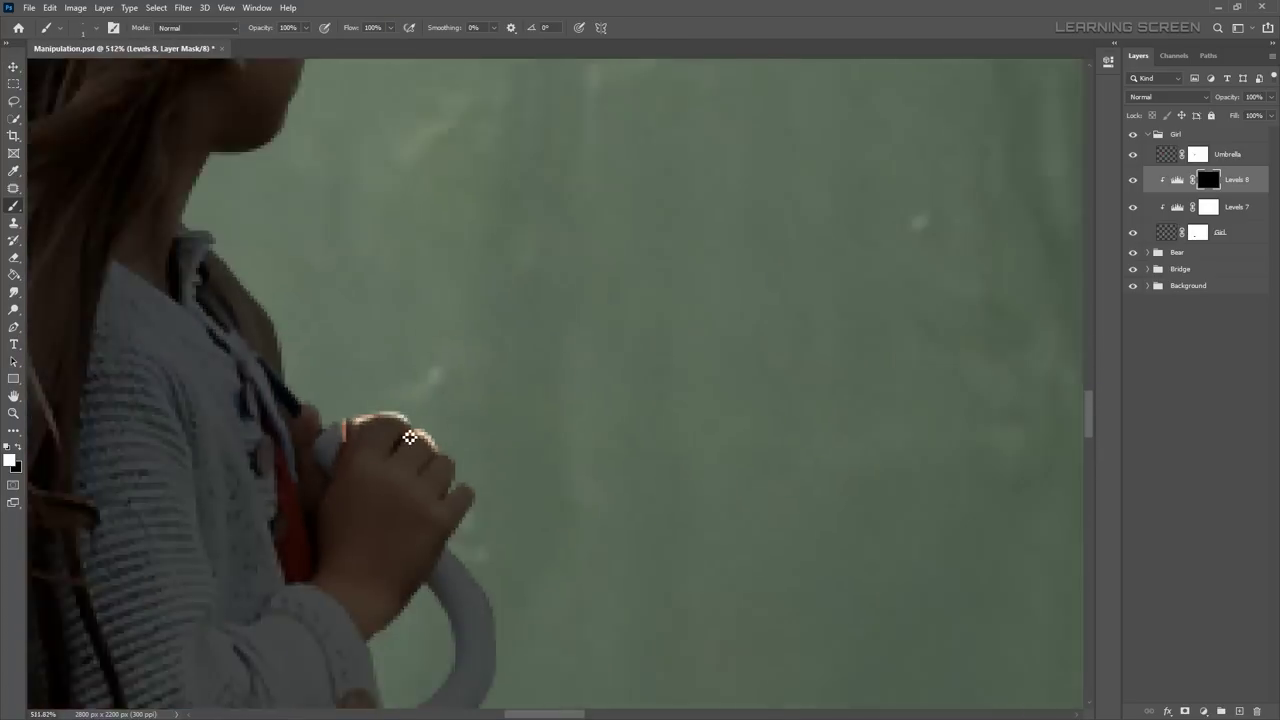
key(ctrl+z)
Step: Undo the last highlight stroke and resize the brush tip
scroll(517, 466, up, 5)
scroll(263, 371, down, 3)
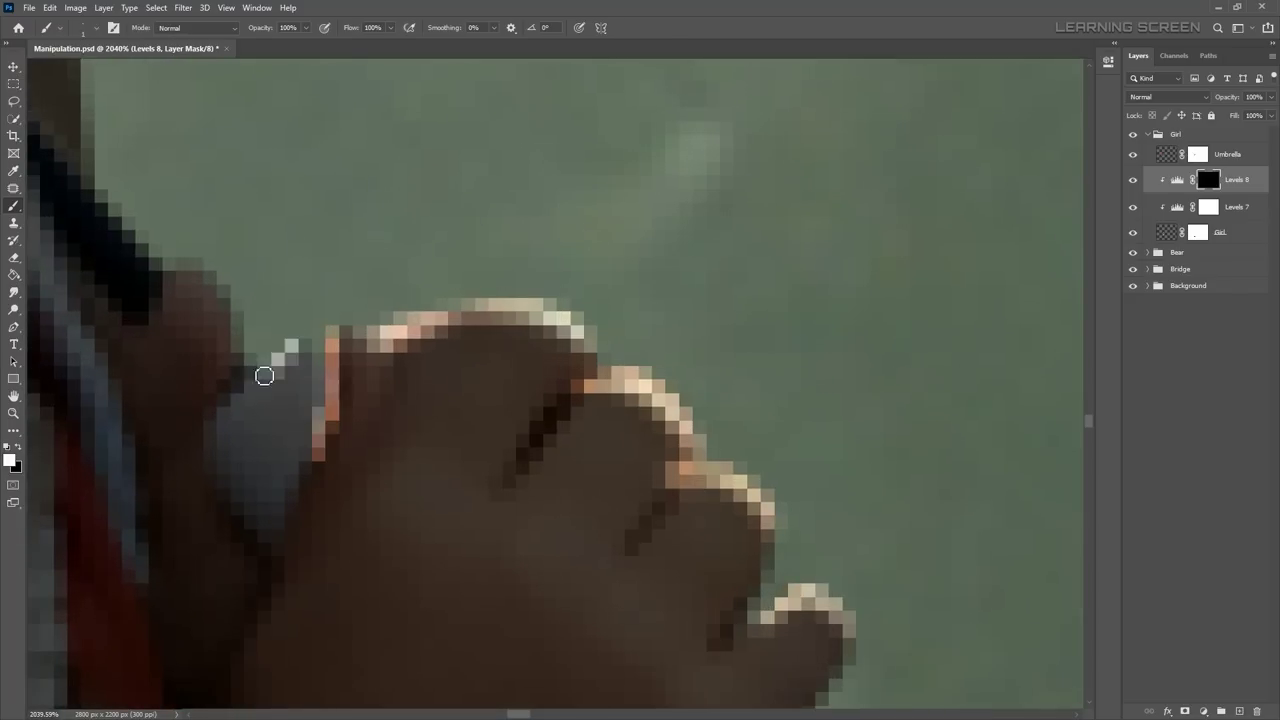
scroll(323, 286, up, 2)
scroll(302, 263, down, 5)
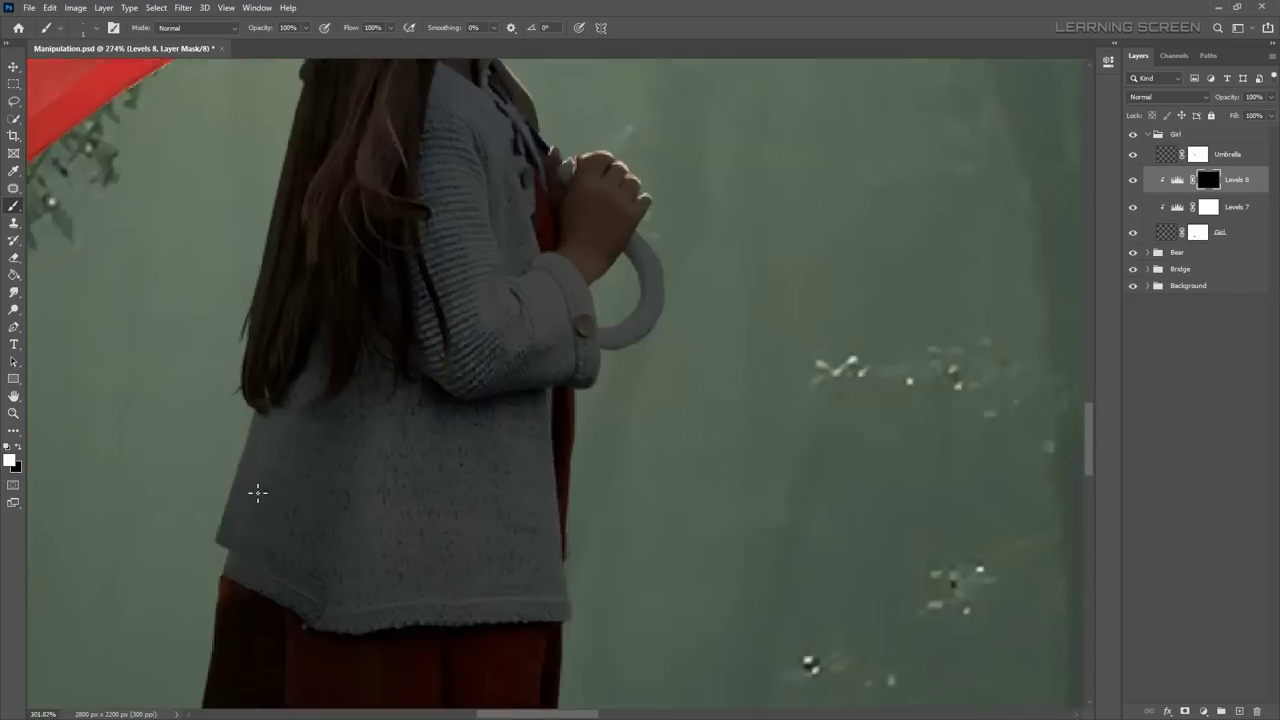
scroll(257, 491, up, 3)
scroll(134, 277, down, 3)
scroll(334, 223, up, 3)
key(ctrl+z)
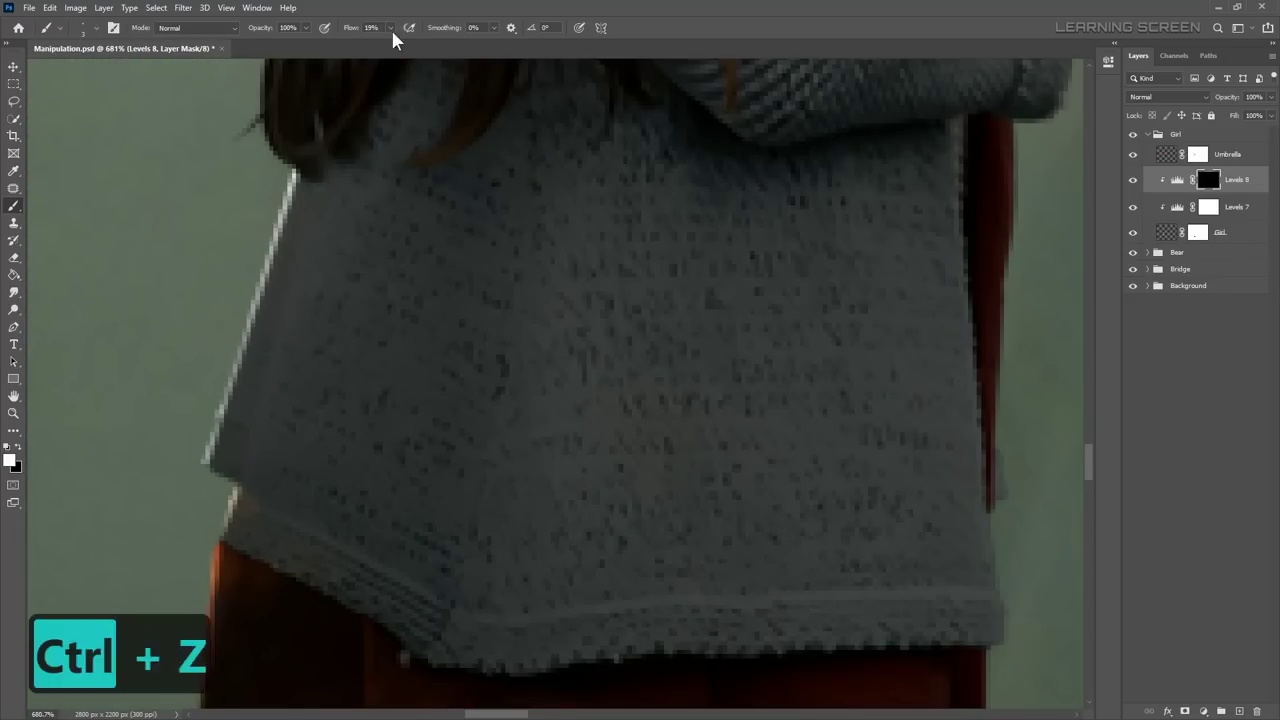
scroll(514, 423, down, 5)
scroll(514, 423, up, 7)
right_click(528, 342)
key(Escape)
Step: Paint a bright white rim light along the hand and the umbrella handle's curve
drag(440, 420, 270, 530)
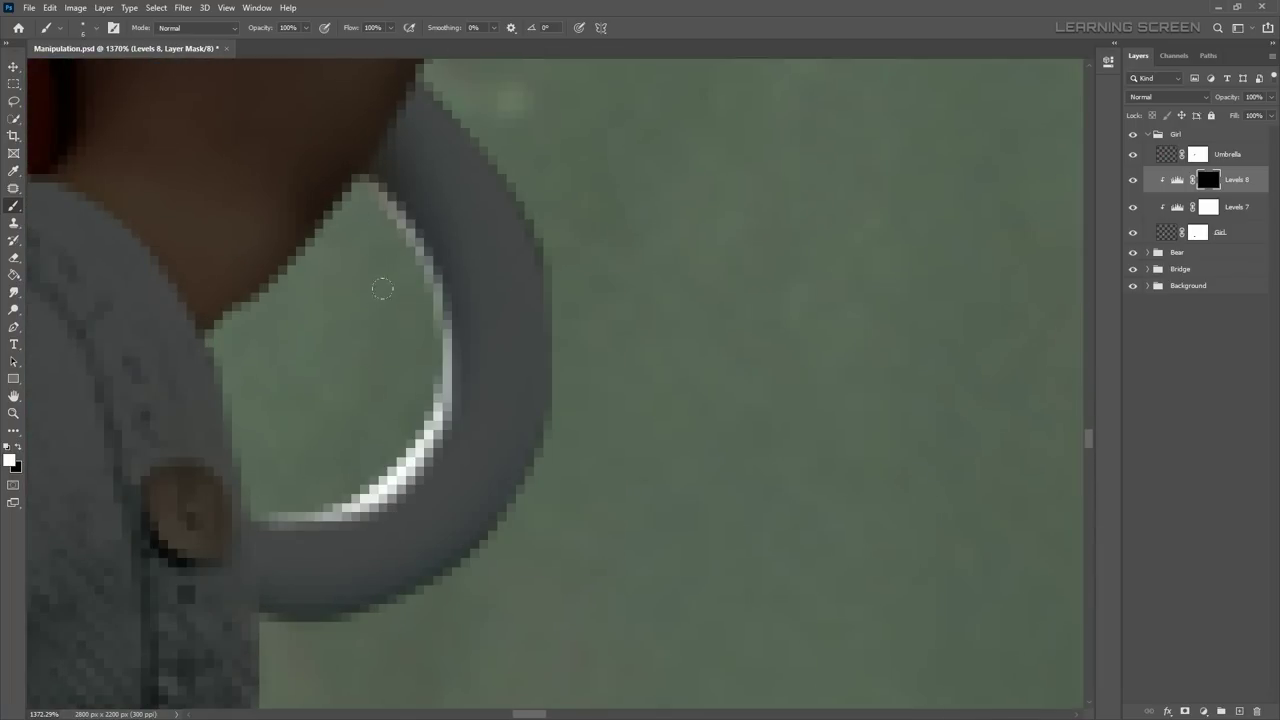
drag(420, 240, 230, 550)
drag(460, 400, 240, 550)
scroll(418, 375, up, 1)
scroll(490, 483, down, 2)
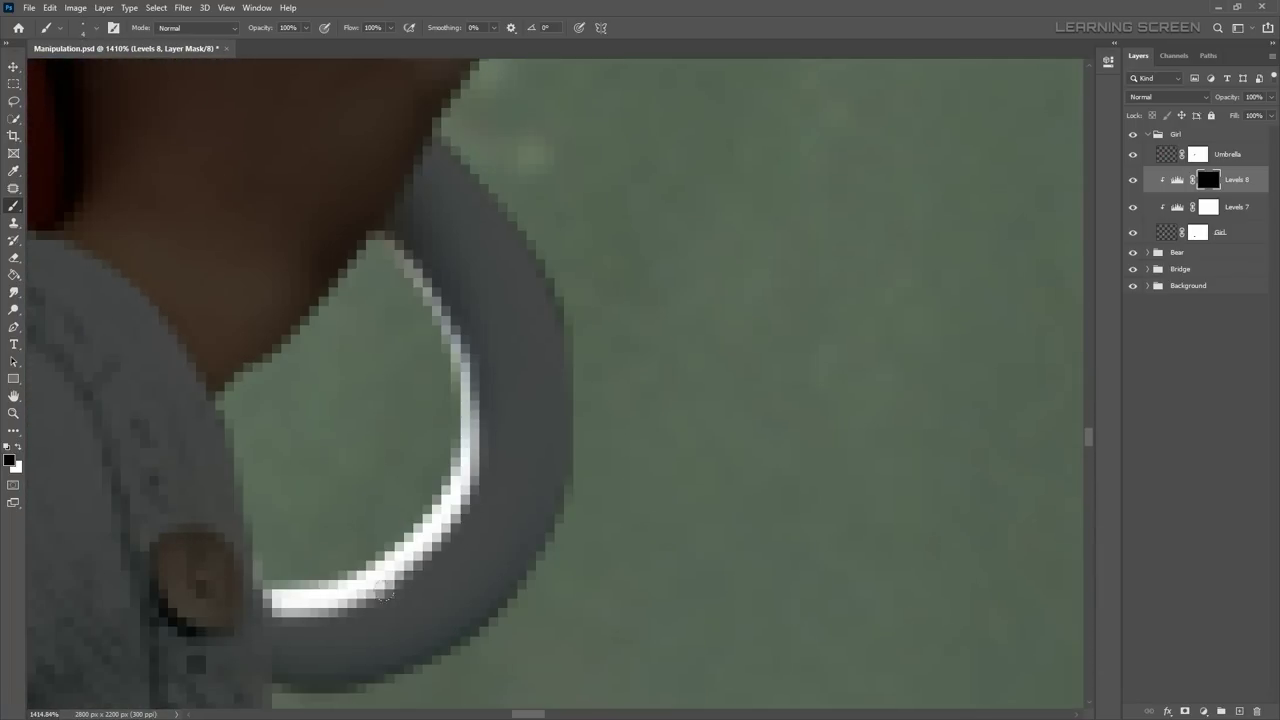
scroll(423, 500, down, 3)
scroll(513, 478, down, 2)
scroll(422, 366, up, 4)
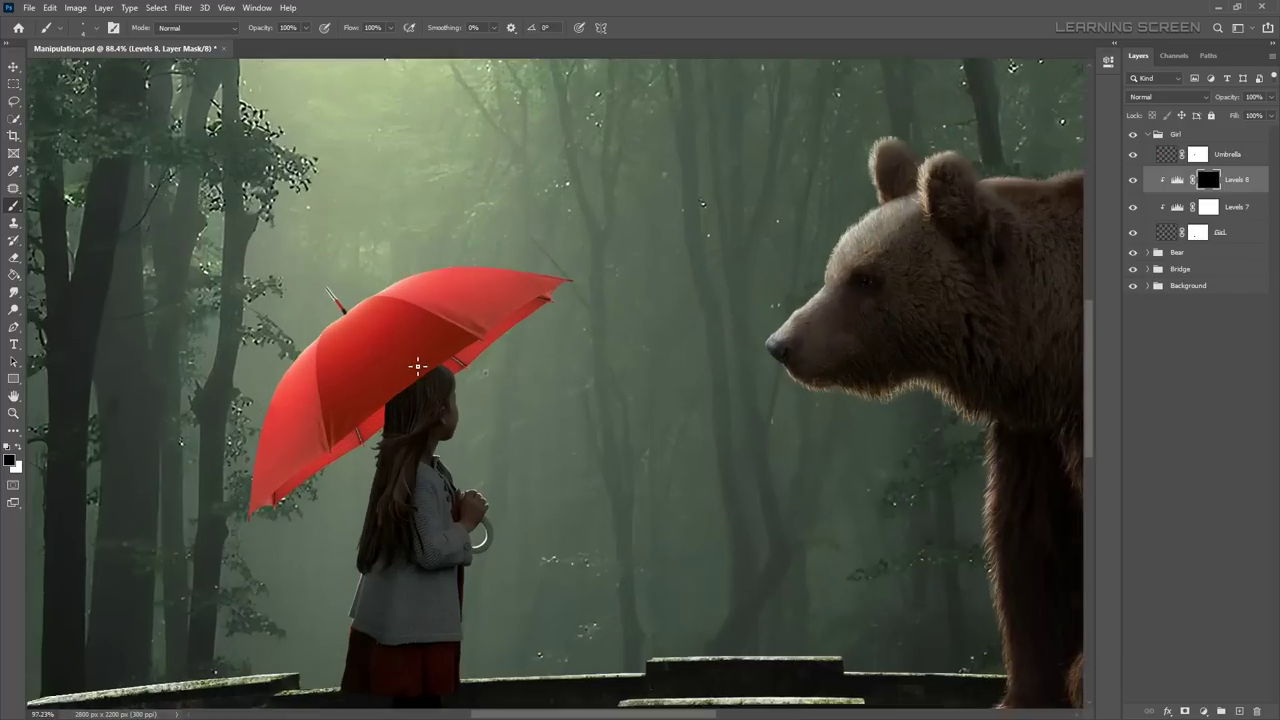
click(1203, 710)
Step: Add a clipped Color Balance layer shifting Highlights toward Red
click(1185, 583)
click(1005, 101)
click(950, 133)
drag(977, 127, 1038, 128)
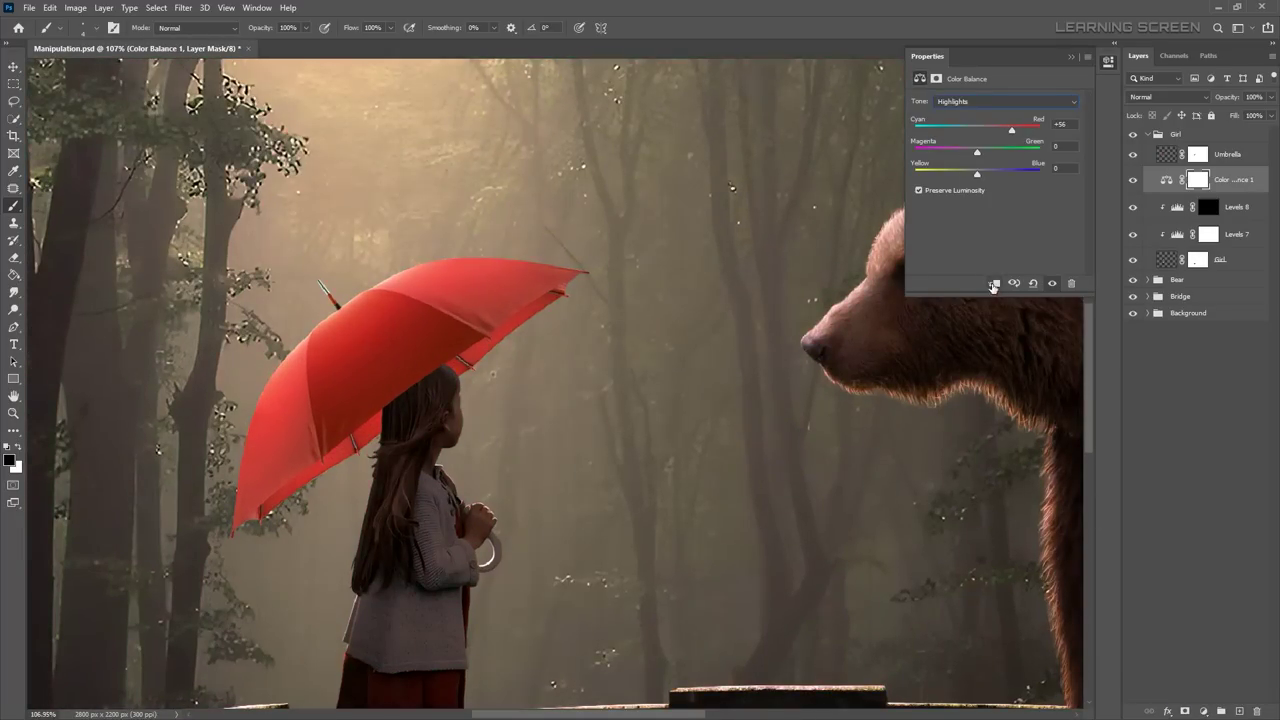
Step: Invert the Color Balance mask and make white the foreground colour
click(1203, 180)
key(ctrl+i)
scroll(336, 400, up, 2)
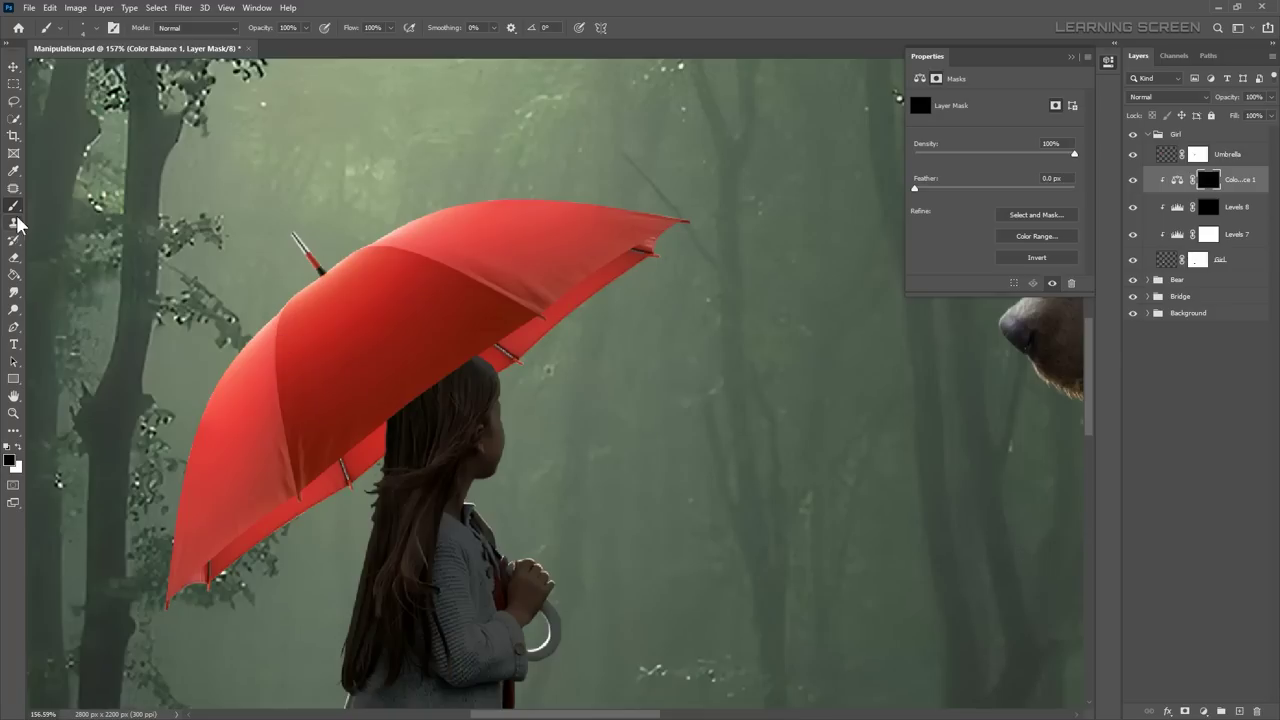
click(19, 448)
key(ctrl+0)
Step: Brush the red tint back in at low flow on the girl's hand and shoulder
scroll(560, 420, up, 5)
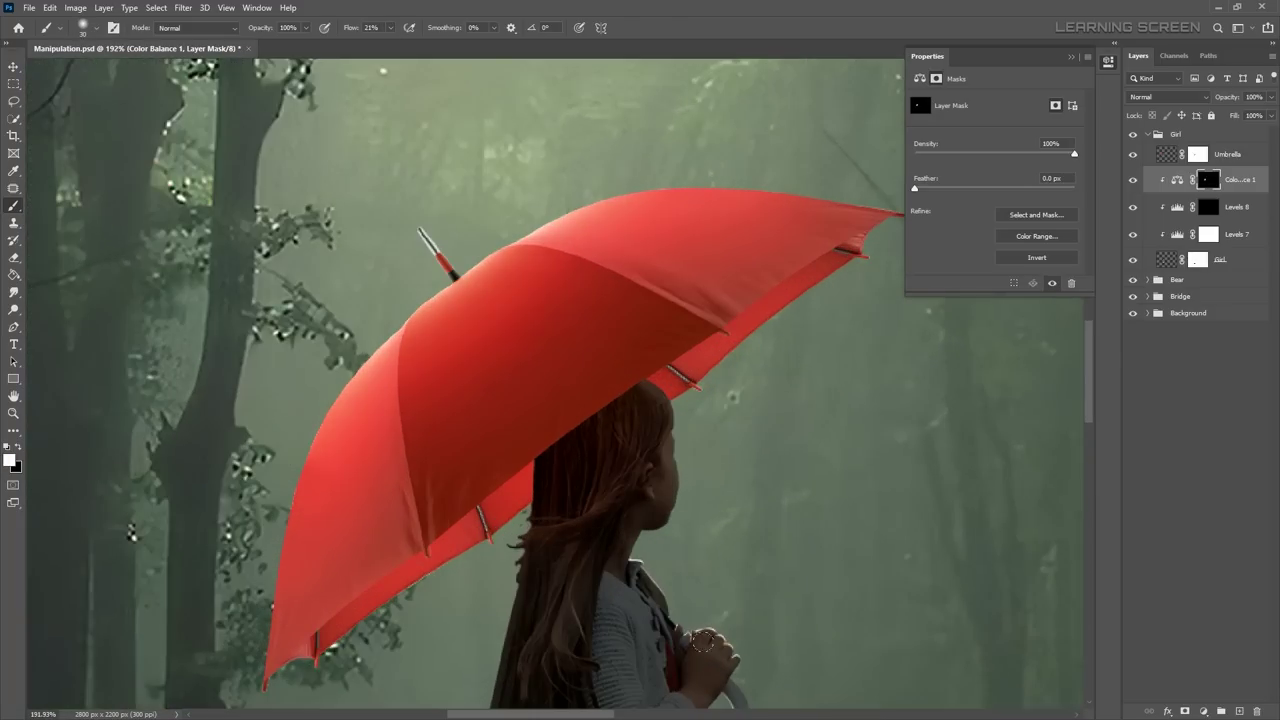
scroll(766, 617, up, 8)
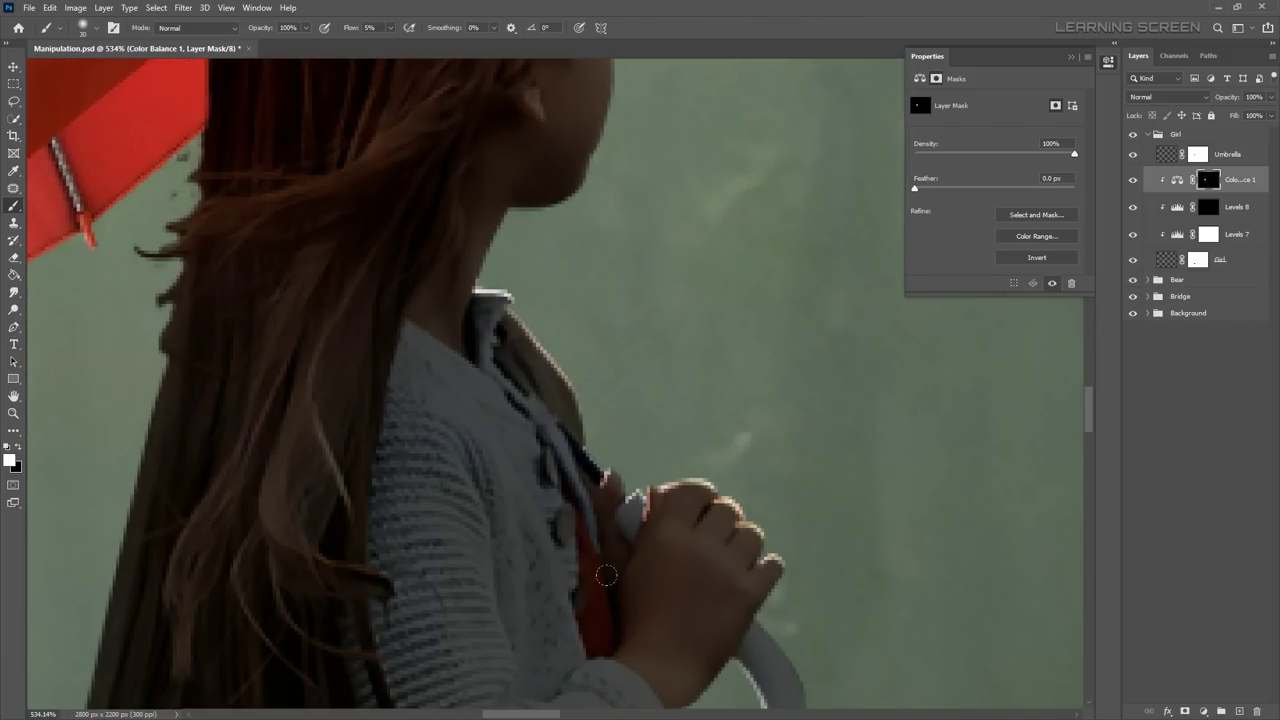
scroll(607, 575, down, 3)
scroll(628, 257, down, 2)
scroll(674, 356, down, 2)
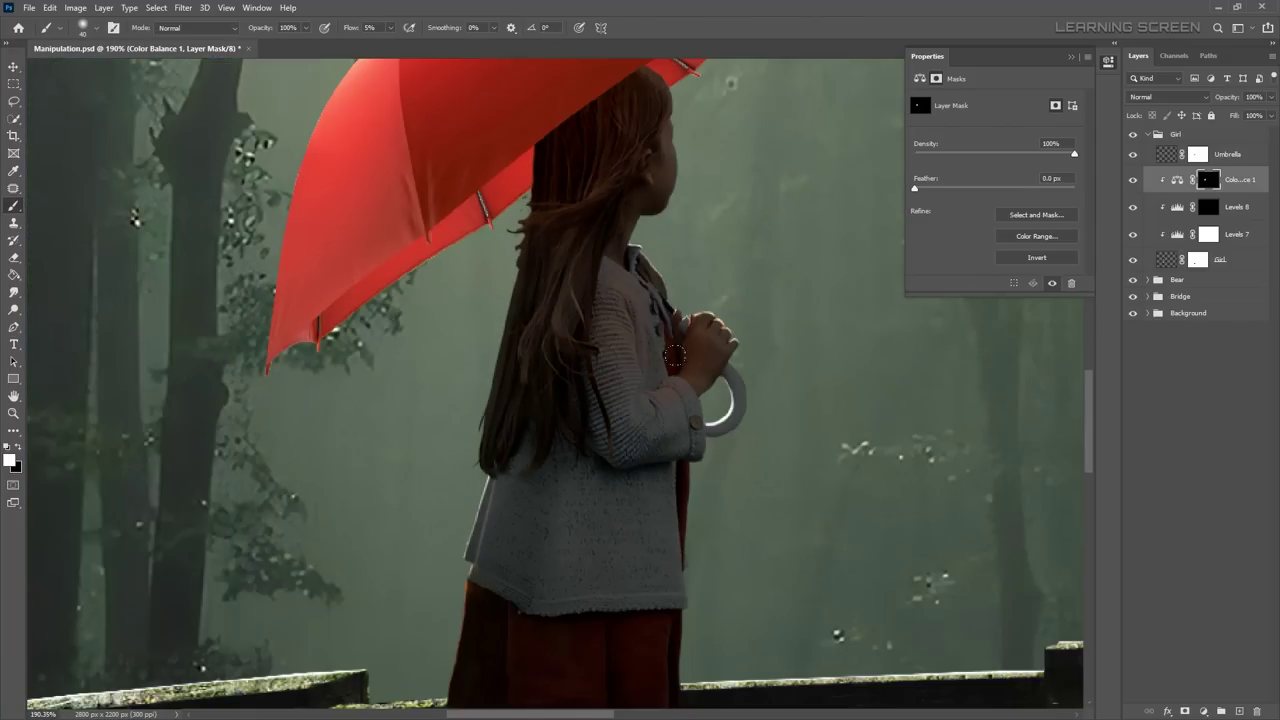
scroll(556, 300, down, 10)
scroll(629, 423, up, 12)
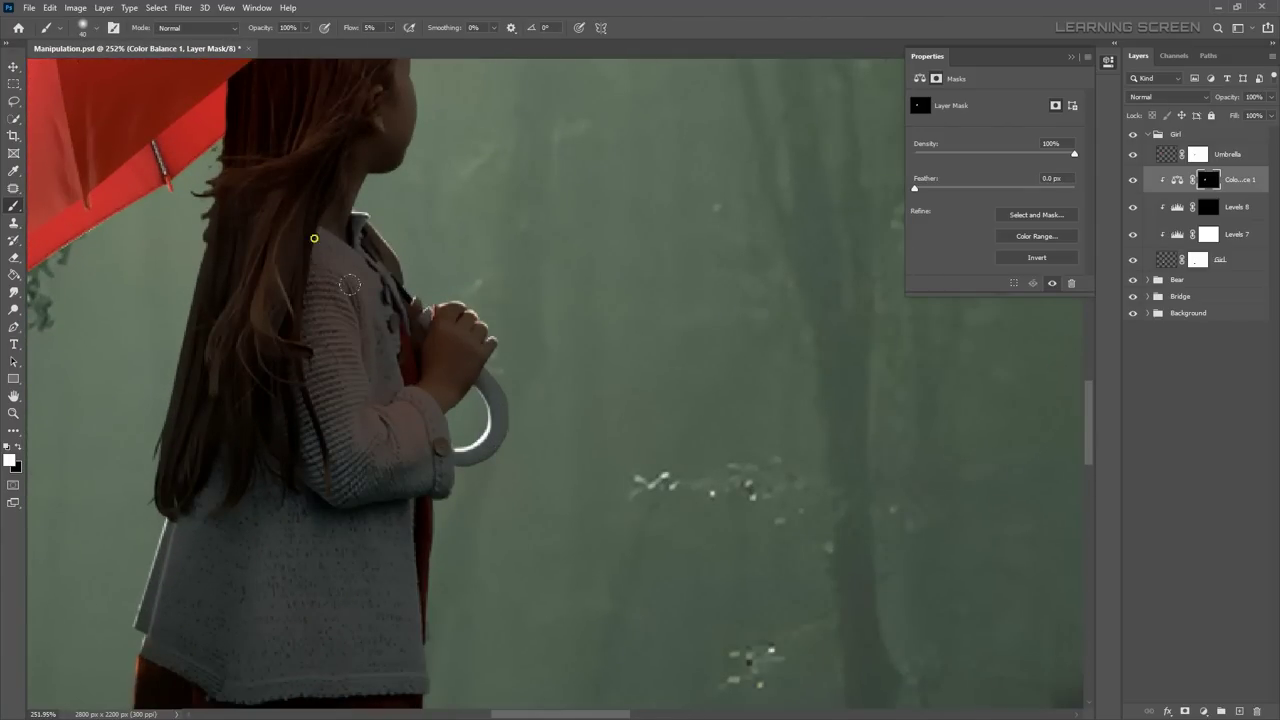
scroll(349, 285, down, 5)
scroll(420, 534, down, 5)
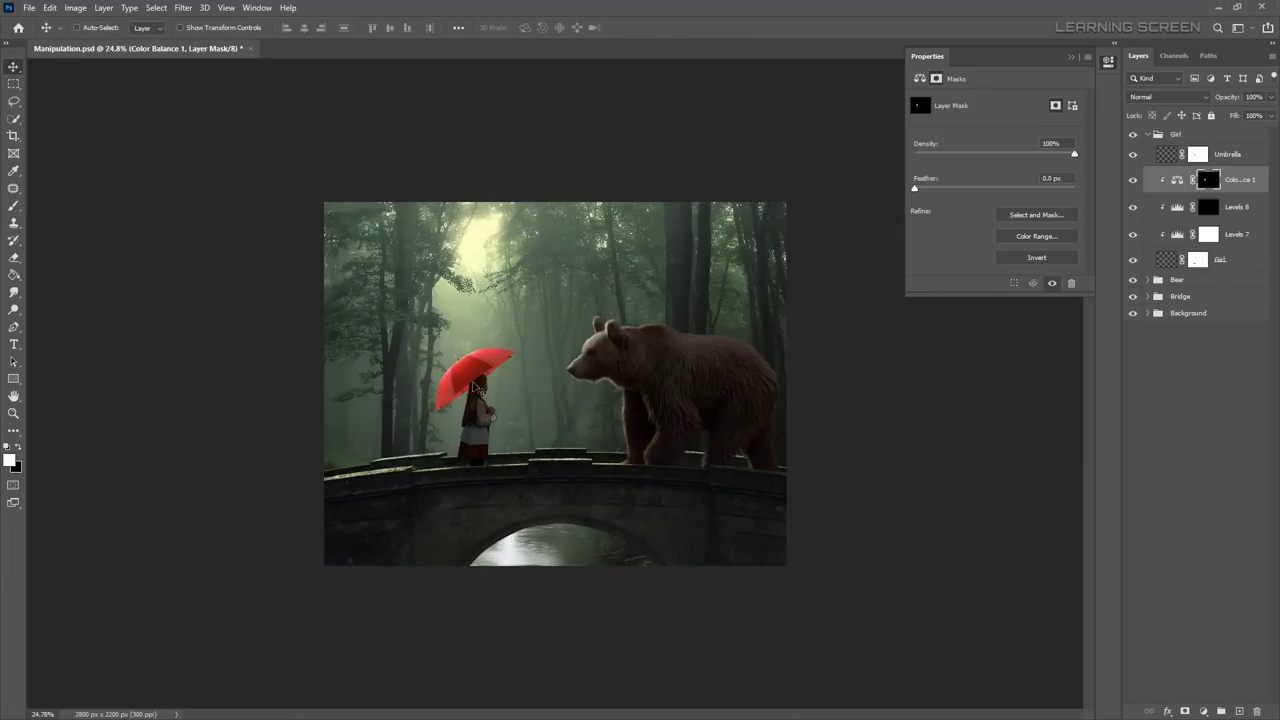
scroll(476, 387, up, 10)
Step: Target the Girl layer's mask with the brush and swap the painting colours
scroll(476, 387, up, 5)
click(1198, 259)
key(b)
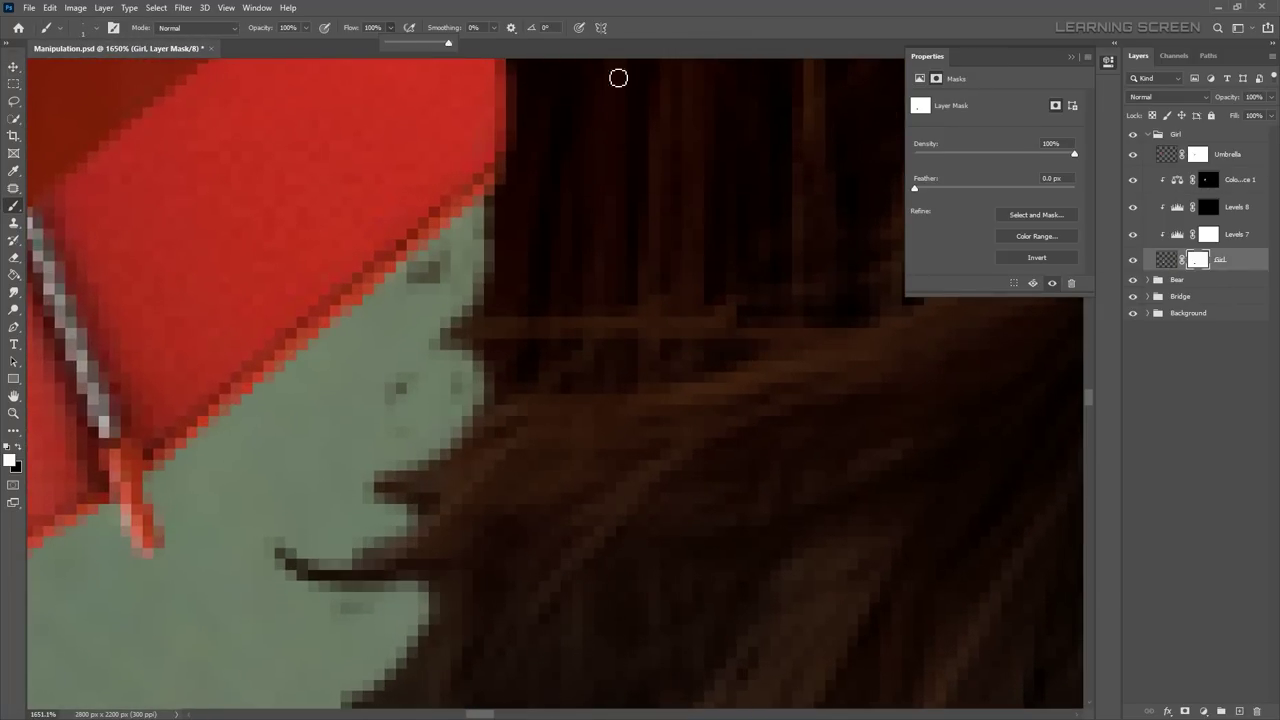
scroll(382, 370, down, 2)
scroll(326, 607, down, 5)
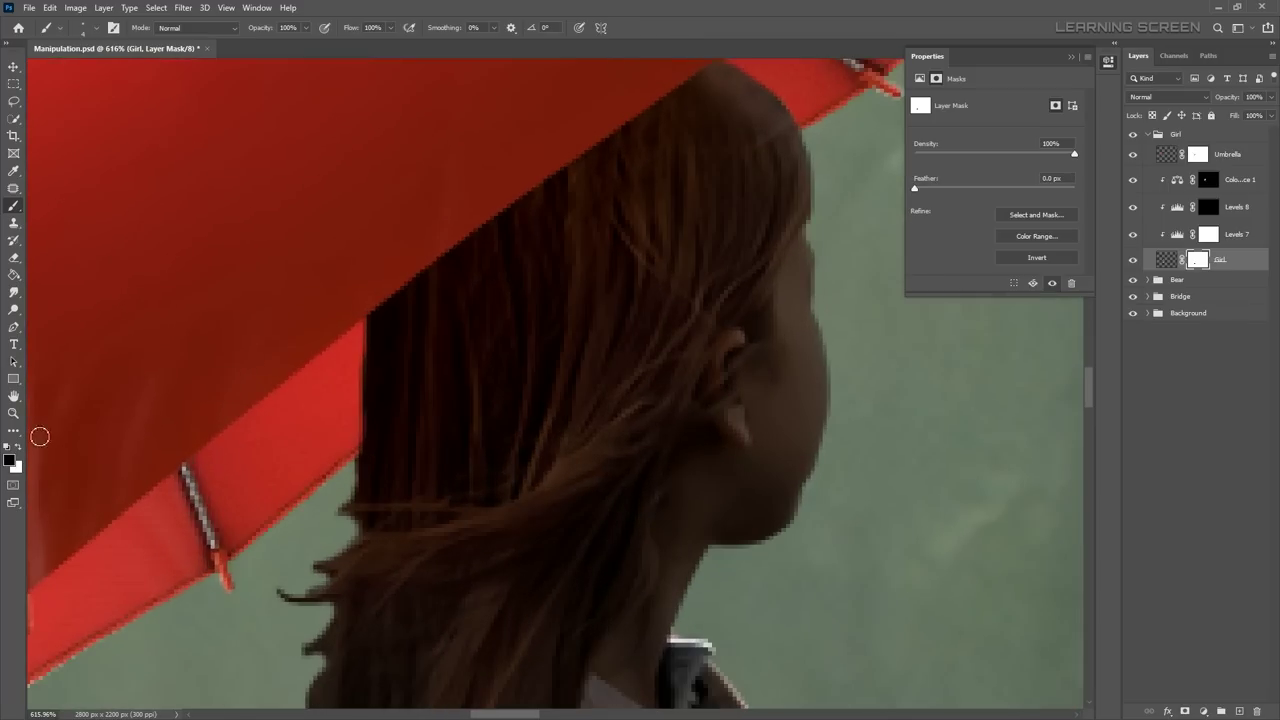
key(x)
Step: Add a new empty Layer 1 above Color Balance with a dark hair colour
click(1206, 179)
key(ctrl+shift+alt+n)
scroll(536, 354, up, 6)
key(ctrl+z)
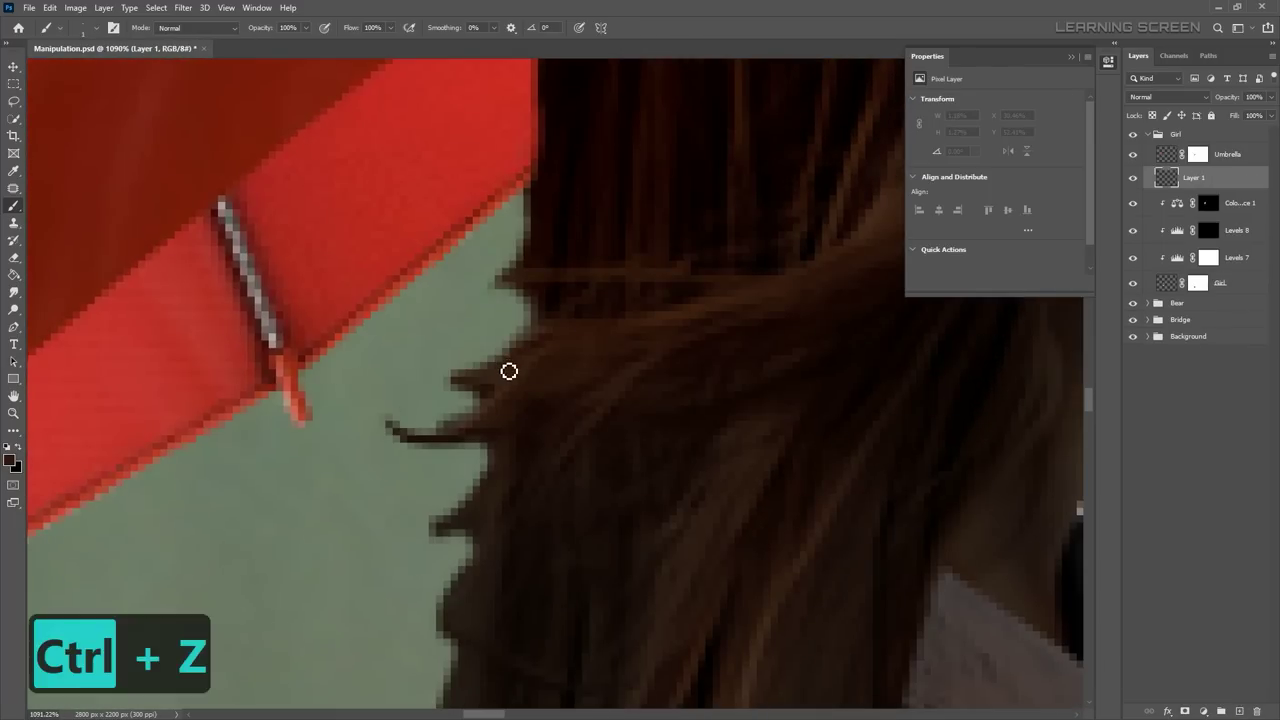
key(x)
Step: Paint thin curved stray hair strands off the girl's hair, undoing the last stroke
drag(312, 396, 450, 380)
drag(425, 505, 170, 622)
scroll(405, 383, down, 2)
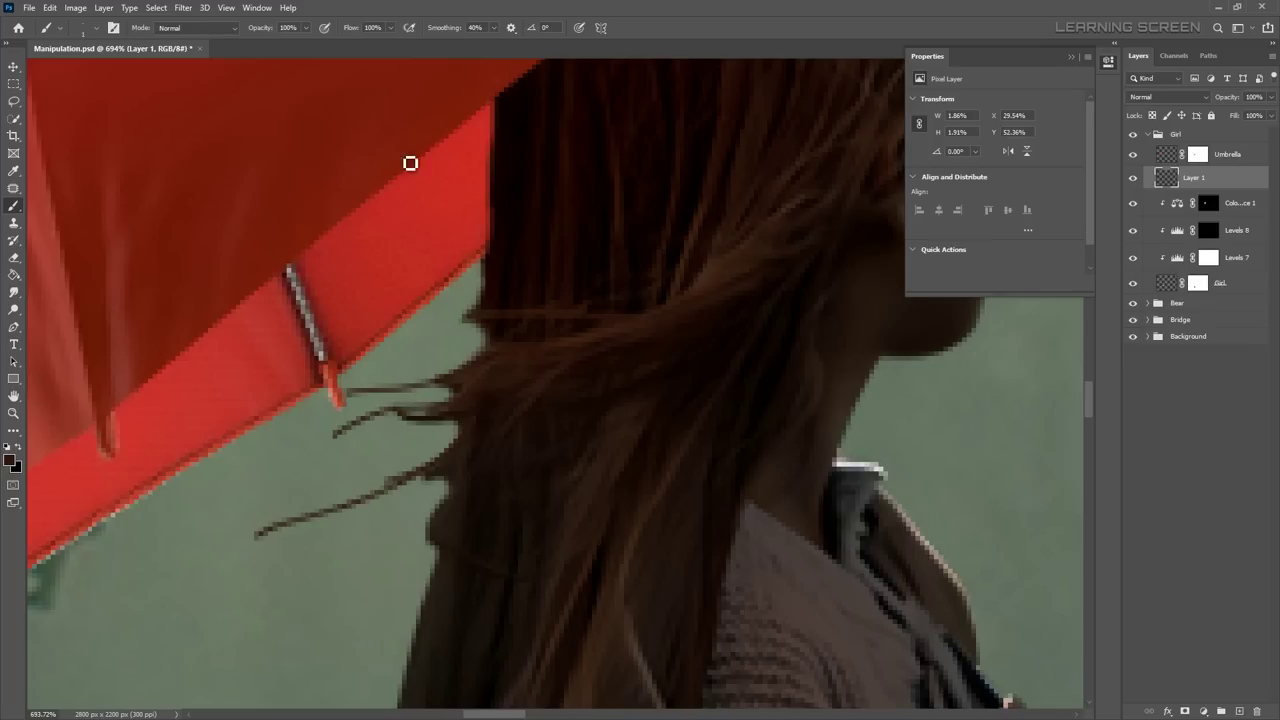
scroll(470, 400, up, 2)
drag(482, 300, 450, 384)
drag(439, 328, 415, 610)
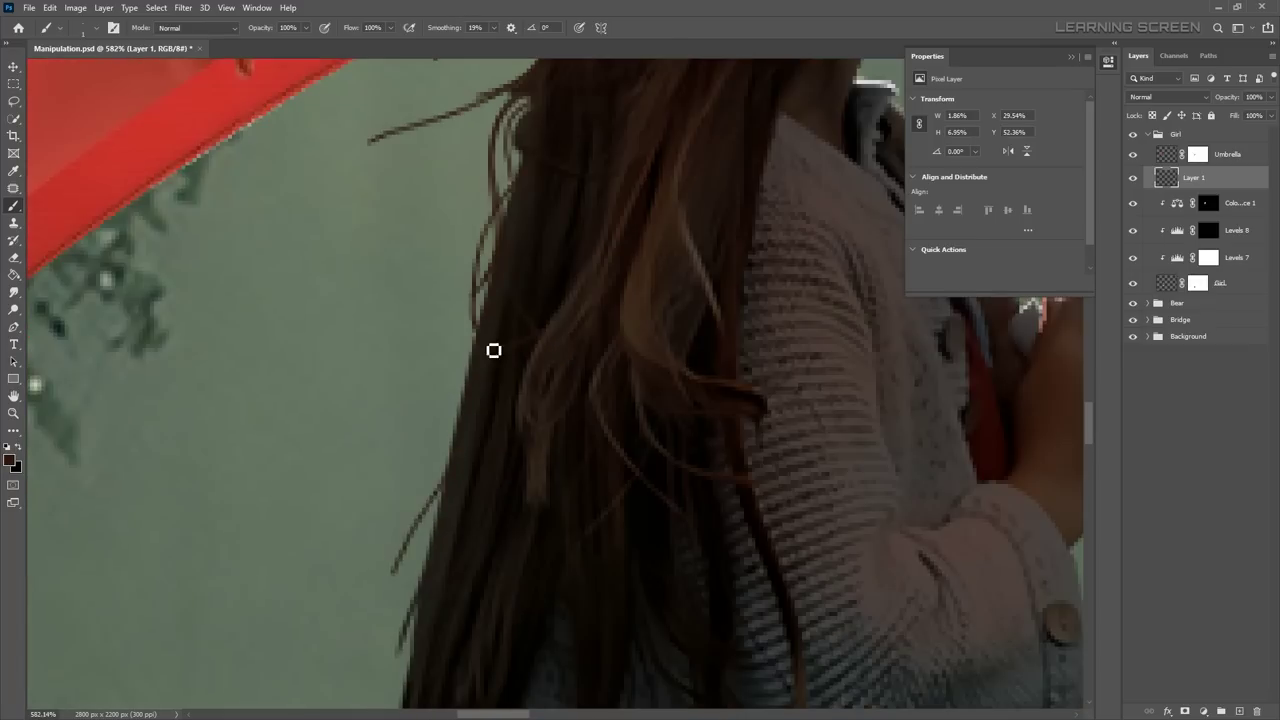
scroll(465, 429, up, 1)
key(ctrl+z)
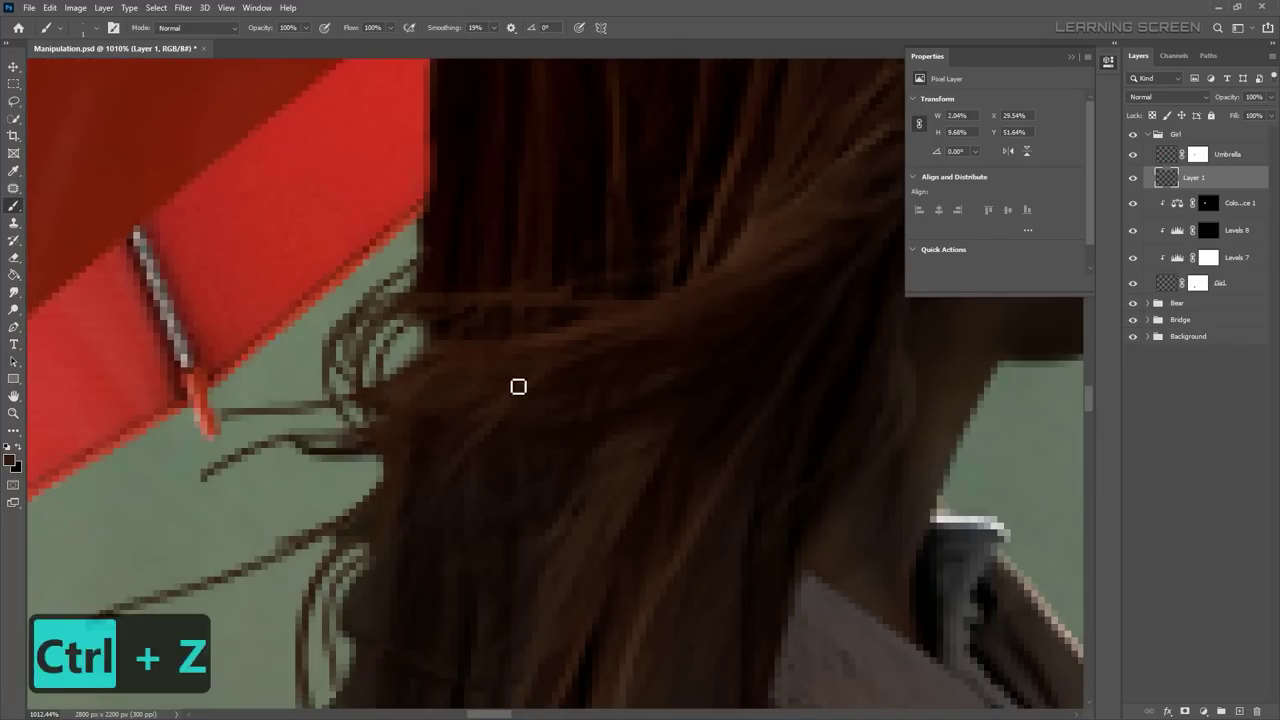
scroll(517, 383, down, 6)
scroll(509, 329, up, 1)
scroll(314, 441, up, 2)
Step: Erase unwanted parts of the painted hair strands
key(e)
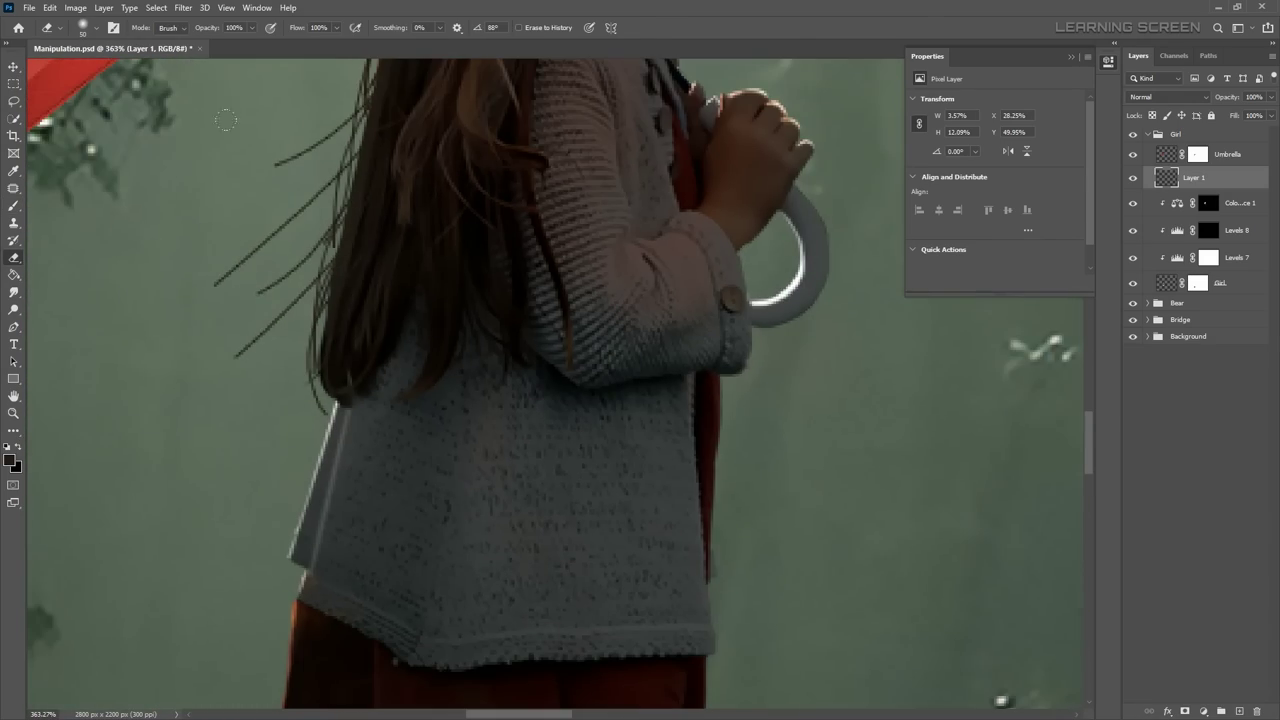
scroll(297, 225, up, 2)
scroll(300, 450, down, 3)
scroll(310, 330, up, 3)
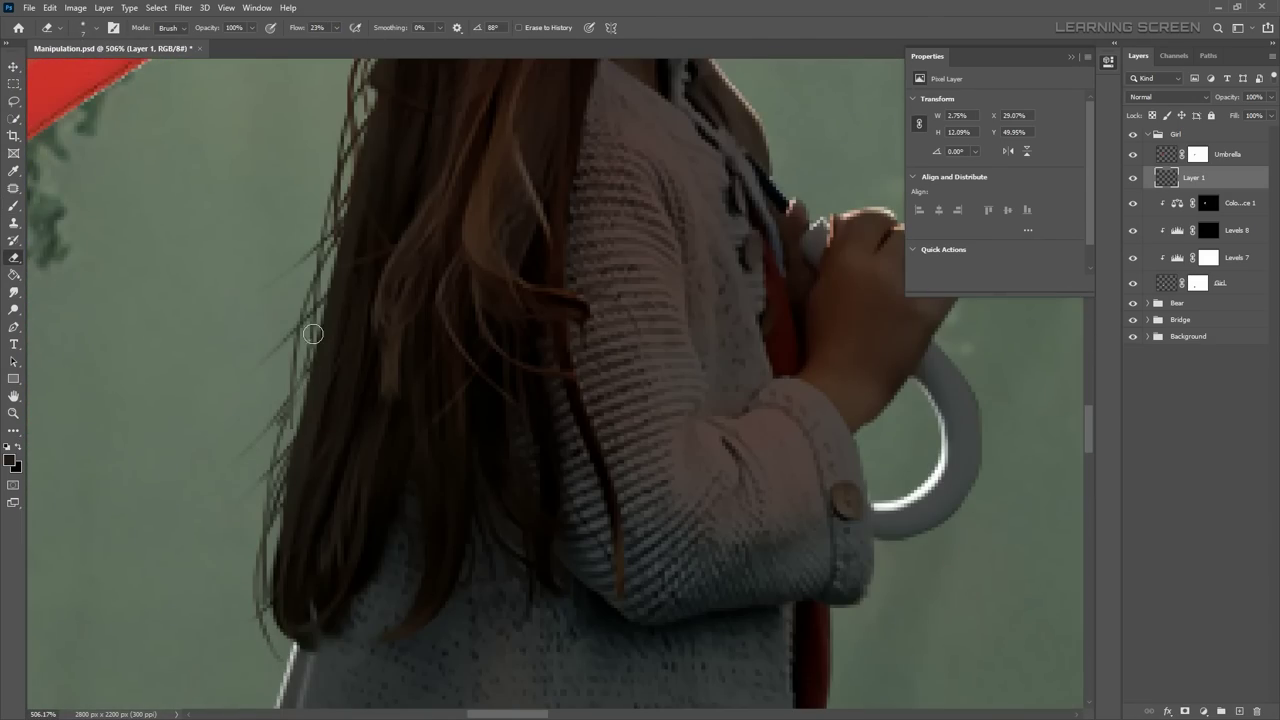
Step: Paint additional fine hair strands along the girl's hair edges
key(b)
scroll(406, 151, up, 2)
scroll(429, 354, down, 4)
scroll(591, 526, up, 2)
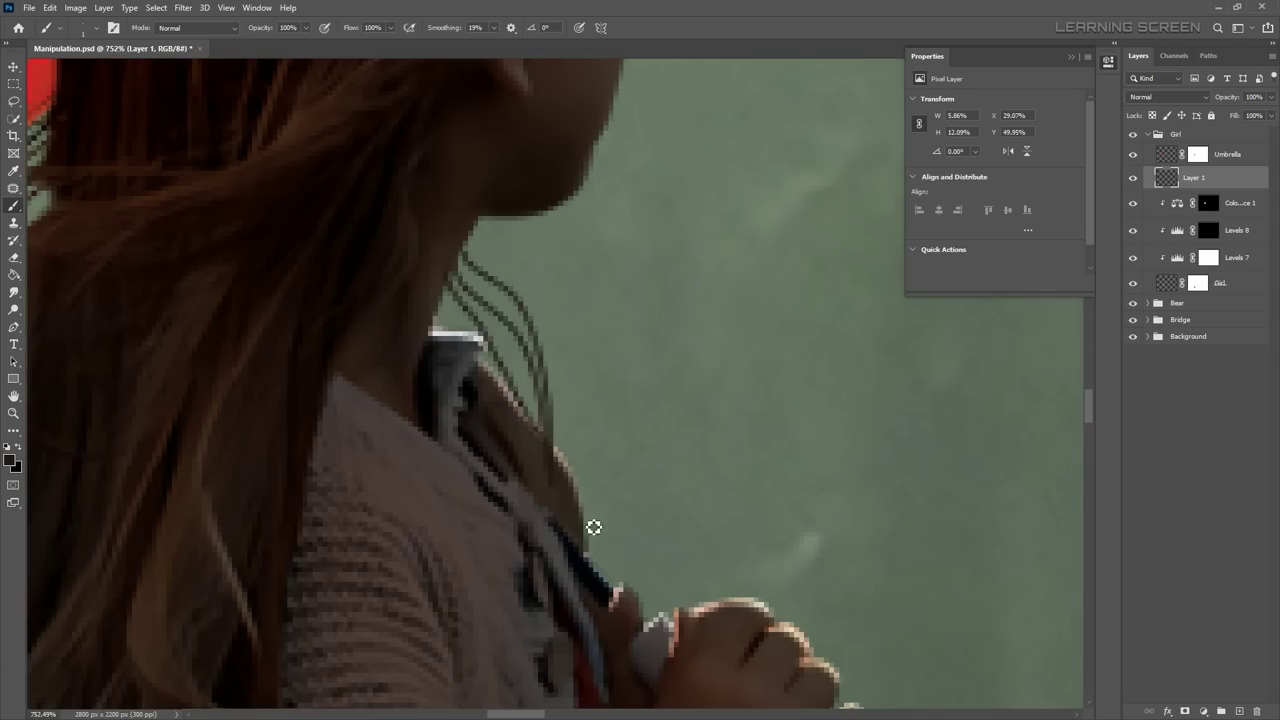
scroll(591, 526, down, 2)
scroll(580, 430, up, 3)
scroll(540, 360, down, 1)
scroll(500, 309, down, 3)
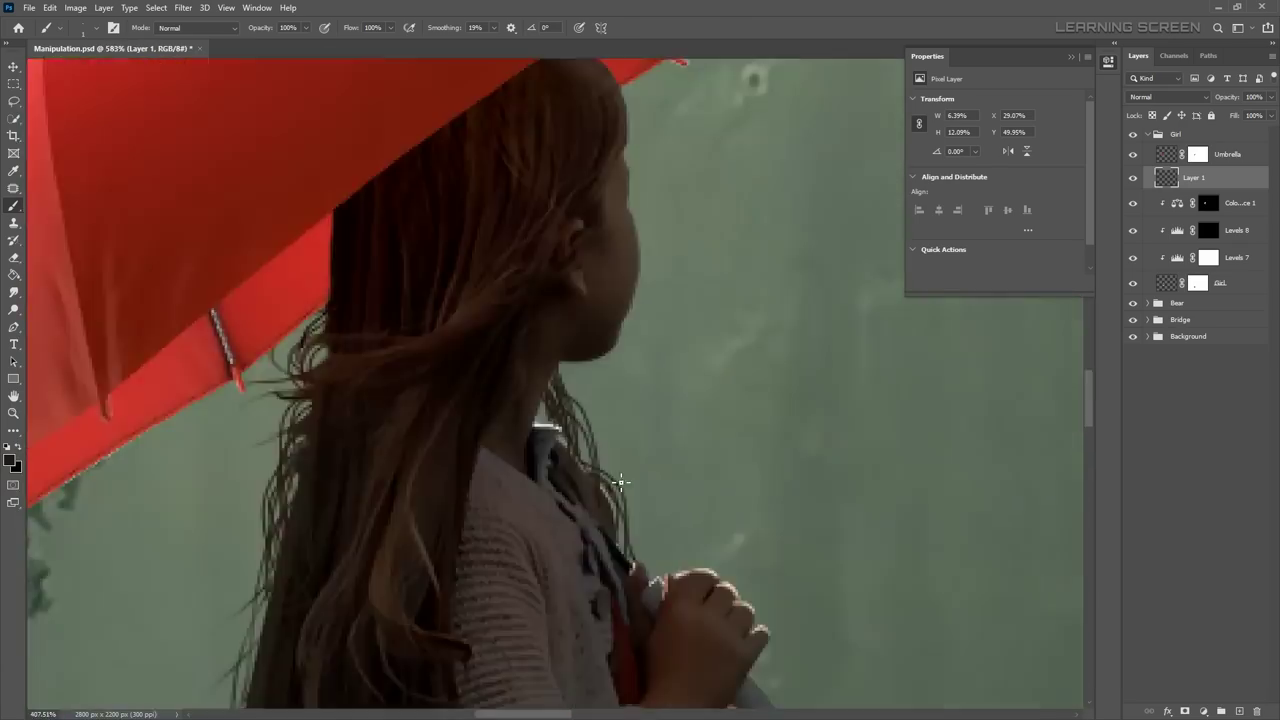
scroll(549, 391, up, 2)
scroll(546, 395, up, 1)
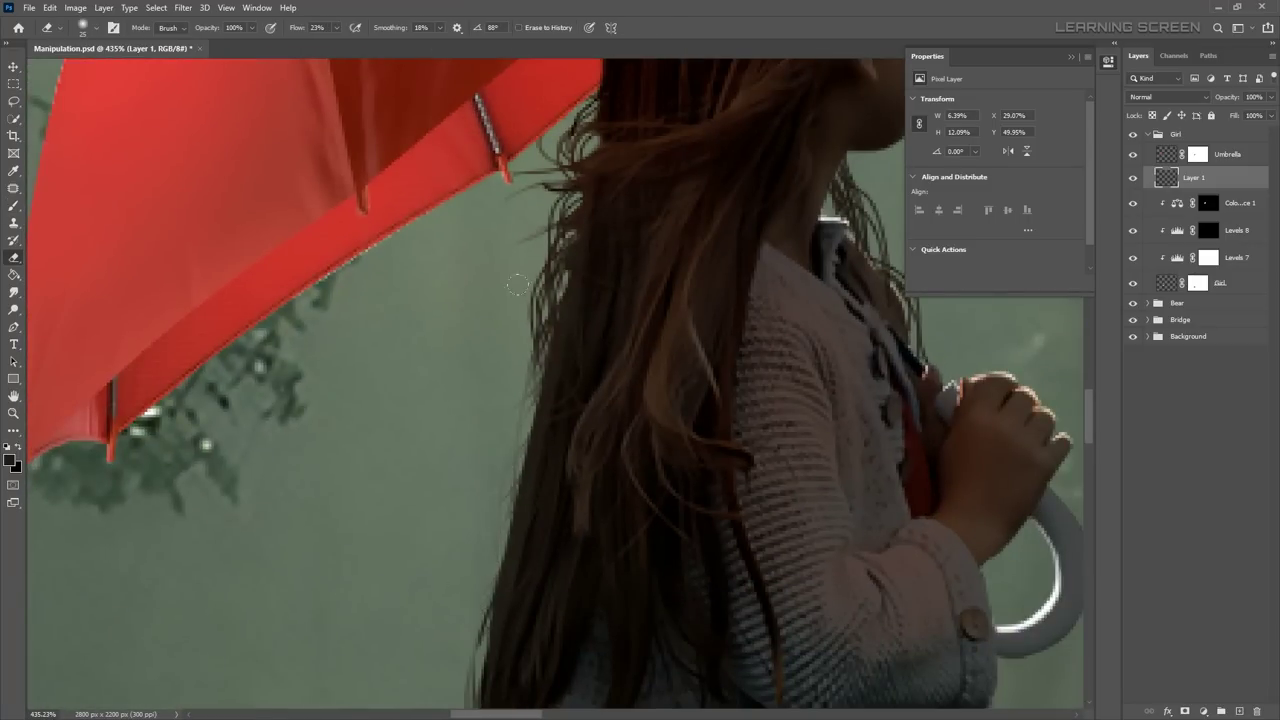
Step: Keep refining the hair edges with more fine strands against the forest
key(b)
scroll(540, 295, up, 2)
scroll(560, 320, down, 3)
scroll(480, 560, up, 3)
scroll(190, 298, down, 1)
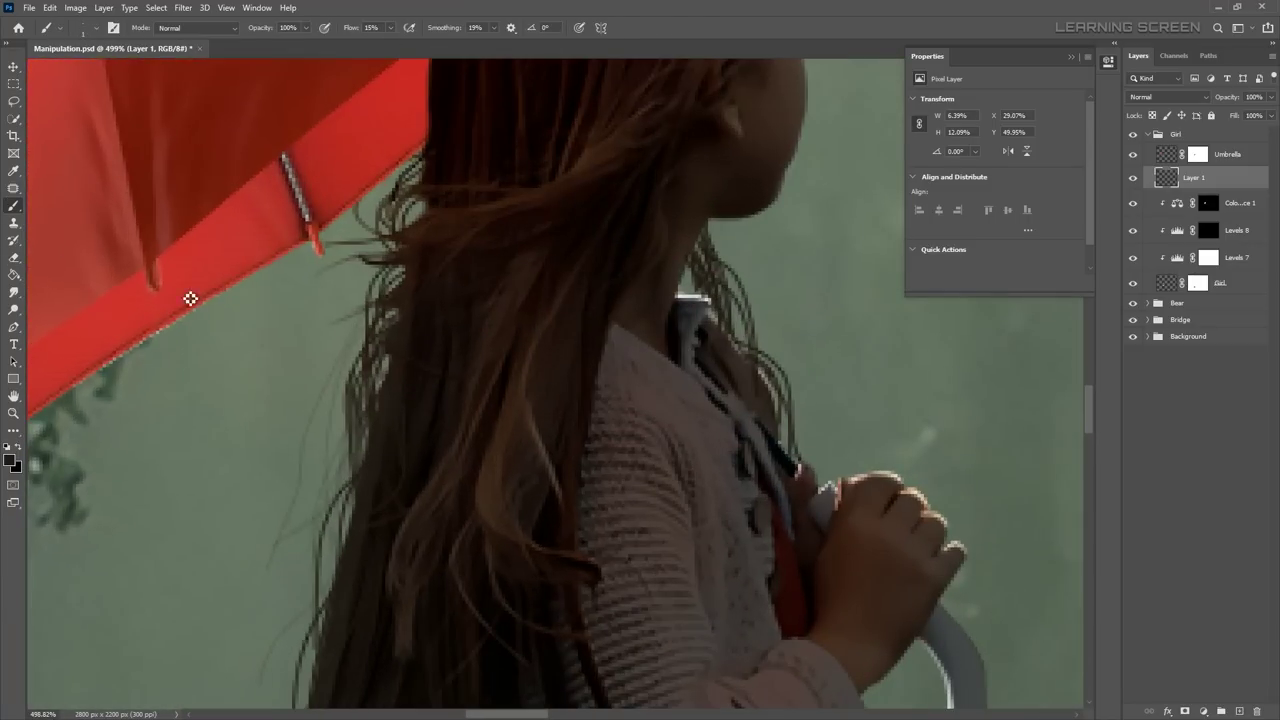
key(b)
scroll(645, 250, up, 2)
scroll(700, 400, down, 3)
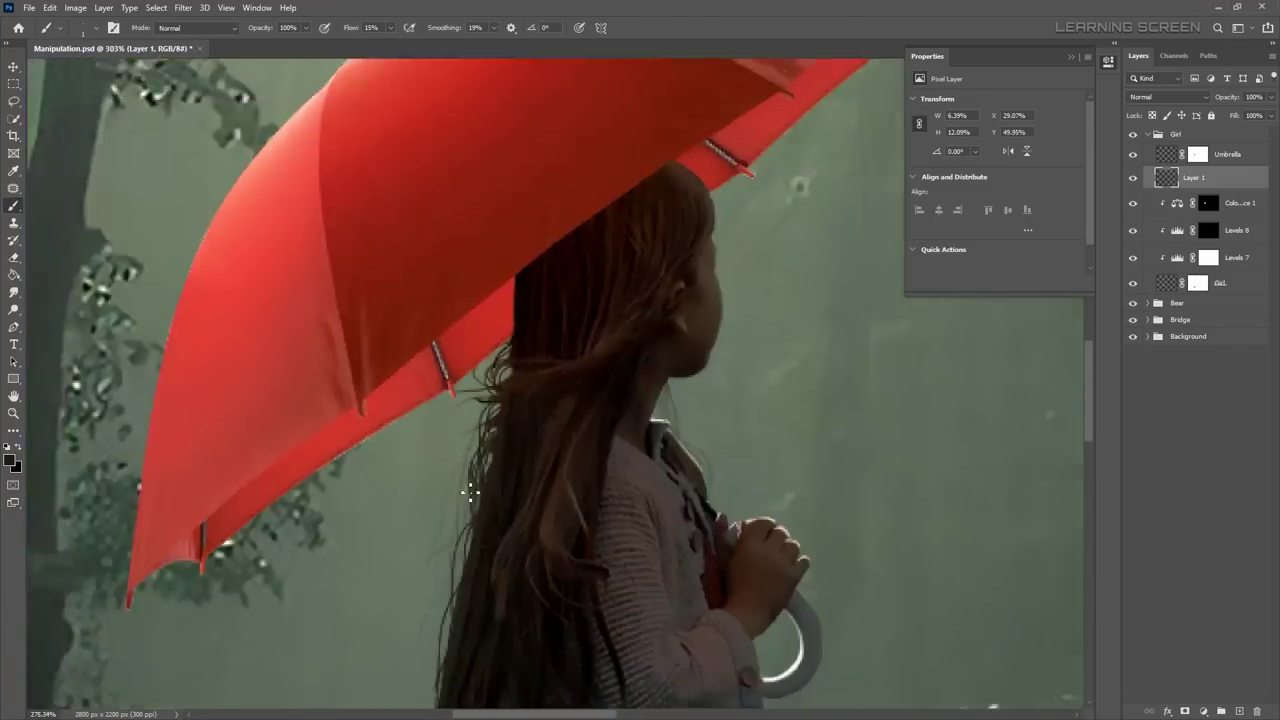
scroll(450, 530, up, 2)
scroll(498, 321, down, 3)
scroll(466, 509, down, 3)
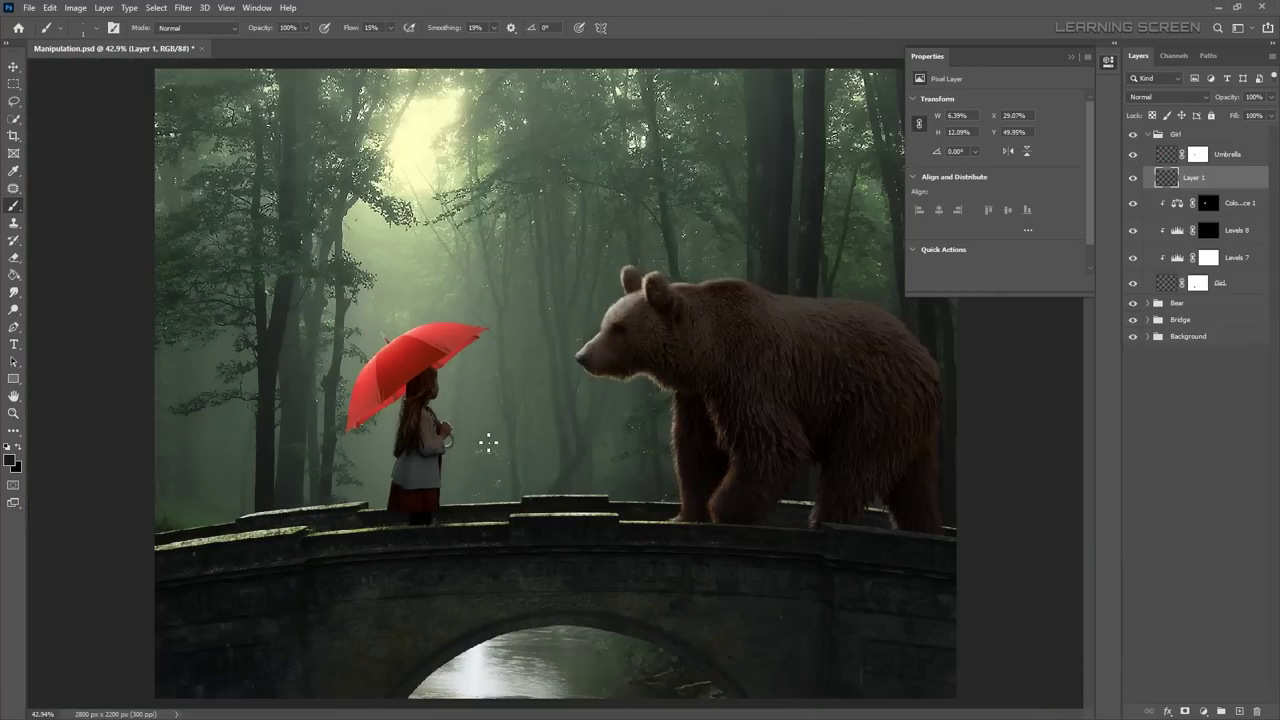
scroll(403, 491, up, 2)
scroll(363, 486, down, 2)
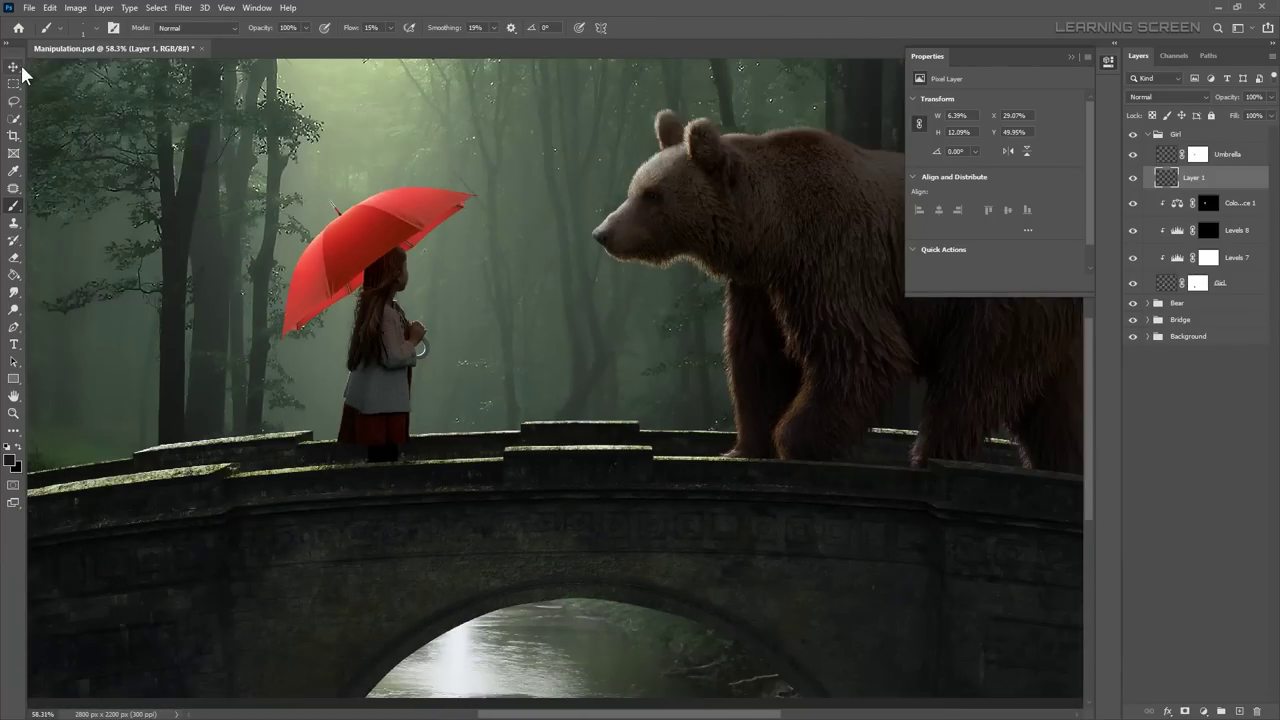
Step: Add a clipped Levels adjustment on the umbrella with output white lowered to 164
click(1203, 711)
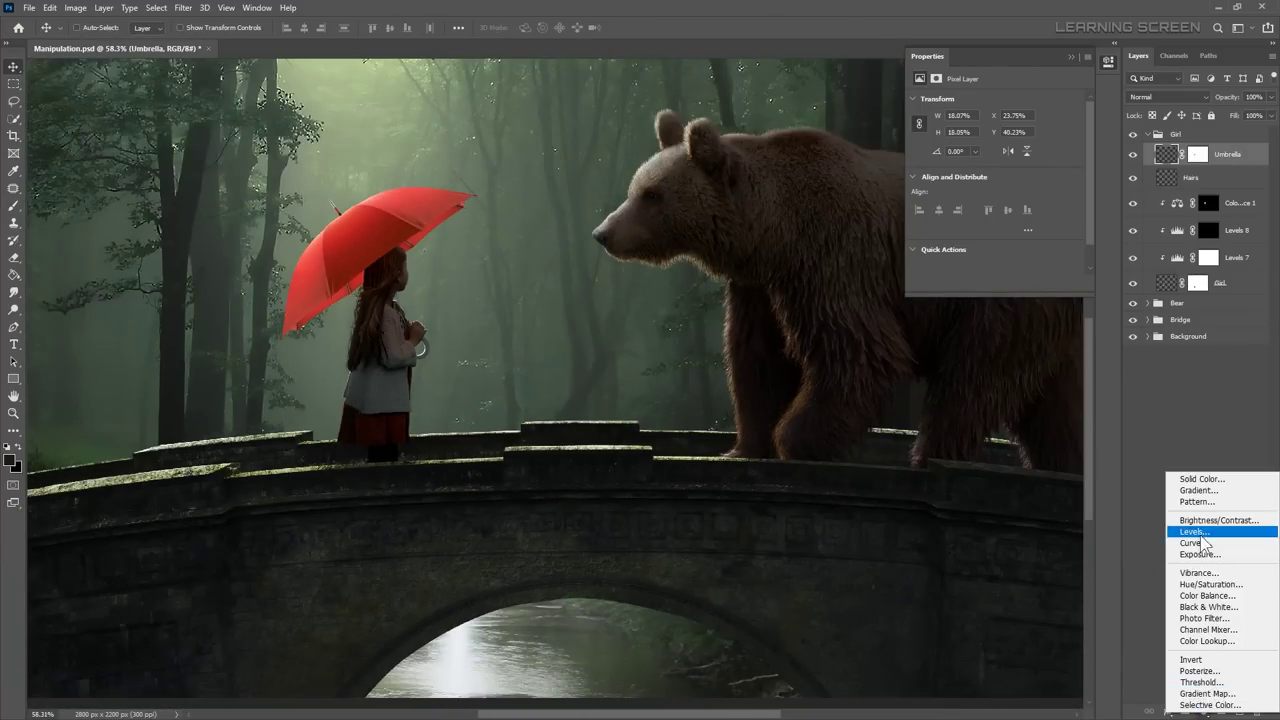
click(1150, 526)
drag(1077, 236, 1010, 237)
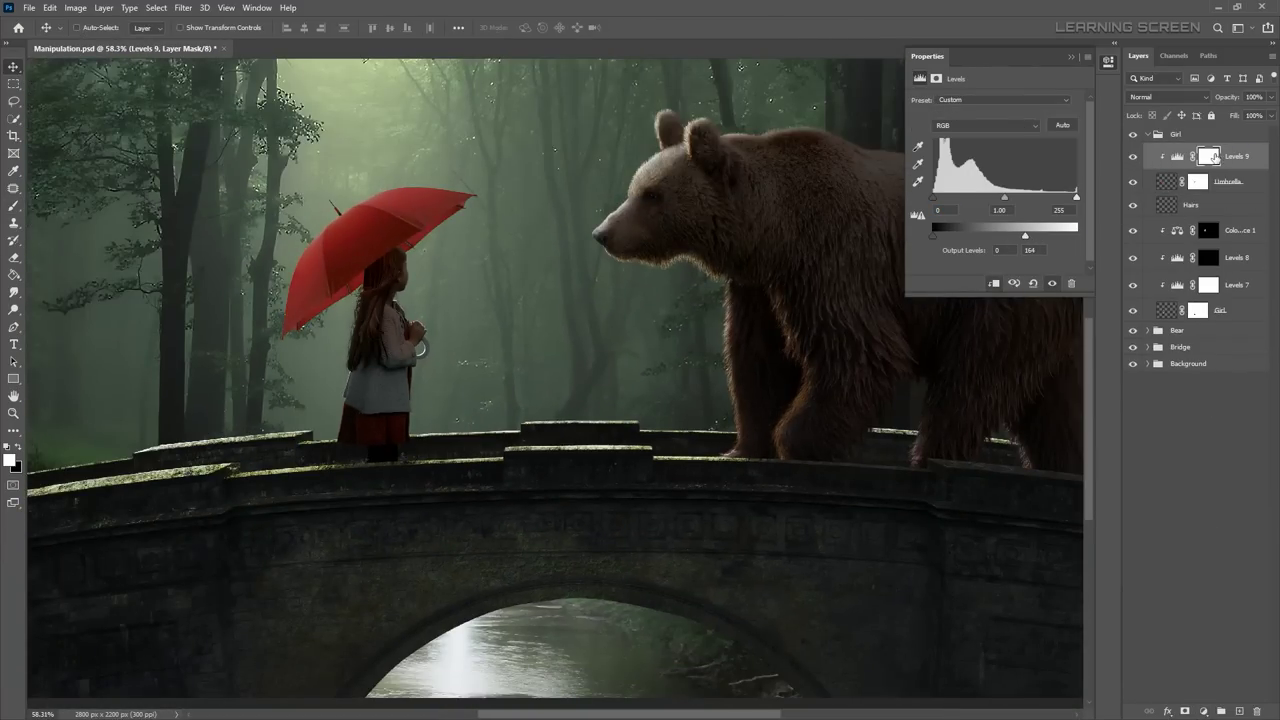
Step: Mask the Levels to the umbrella by filling its Pen path selection on the mask
click(936, 78)
key(b)
scroll(349, 255, up, 5)
right_click(256, 416)
right_click(426, 350)
double_click(548, 399)
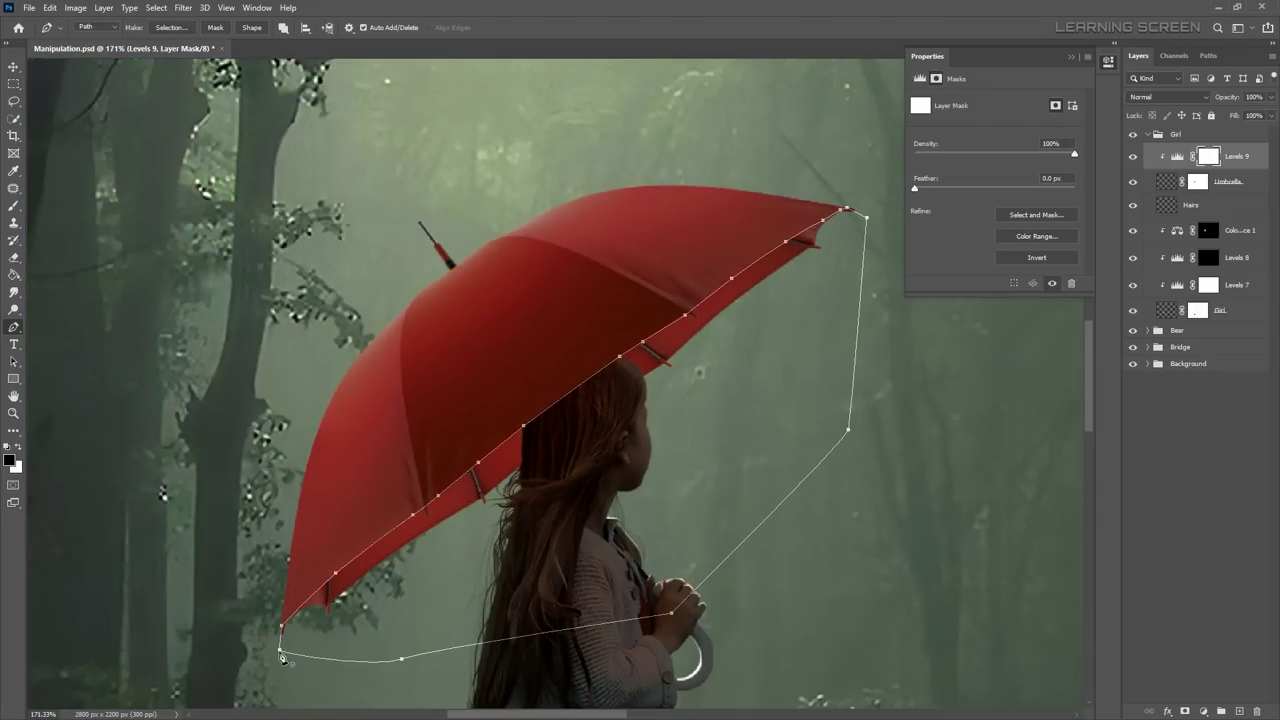
click(709, 190)
key(alt+BackSpace)
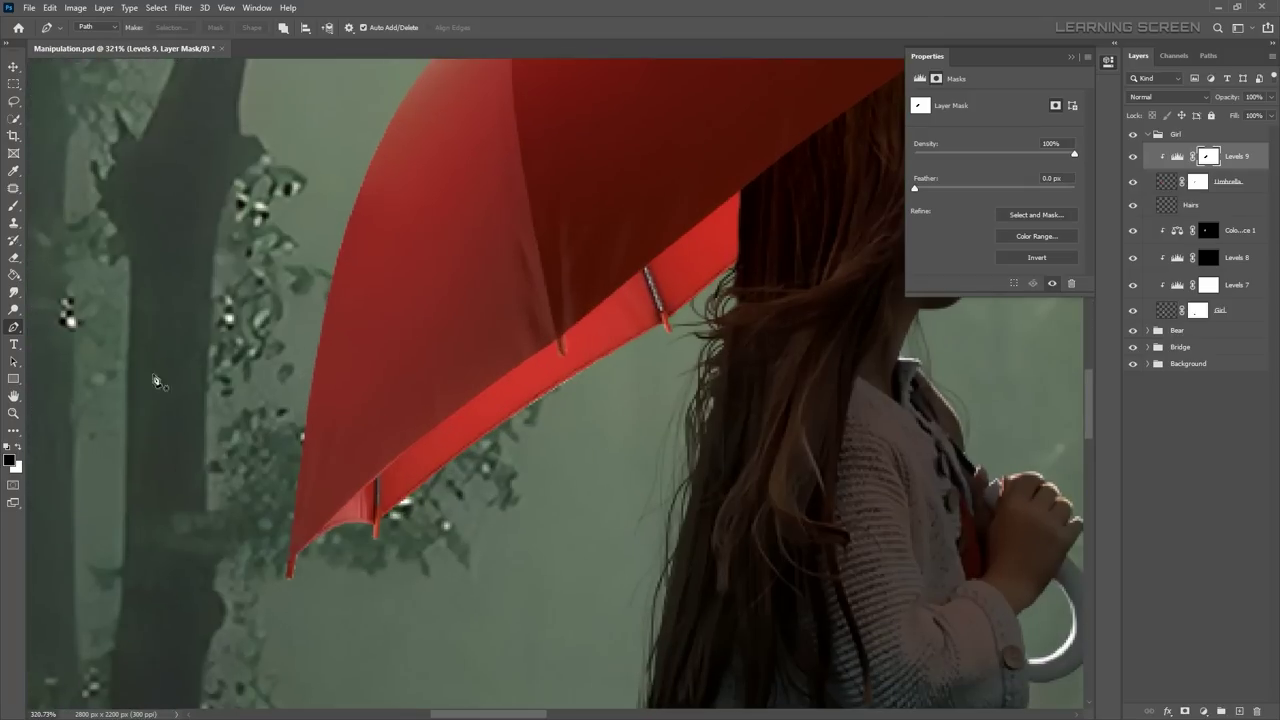
key(b)
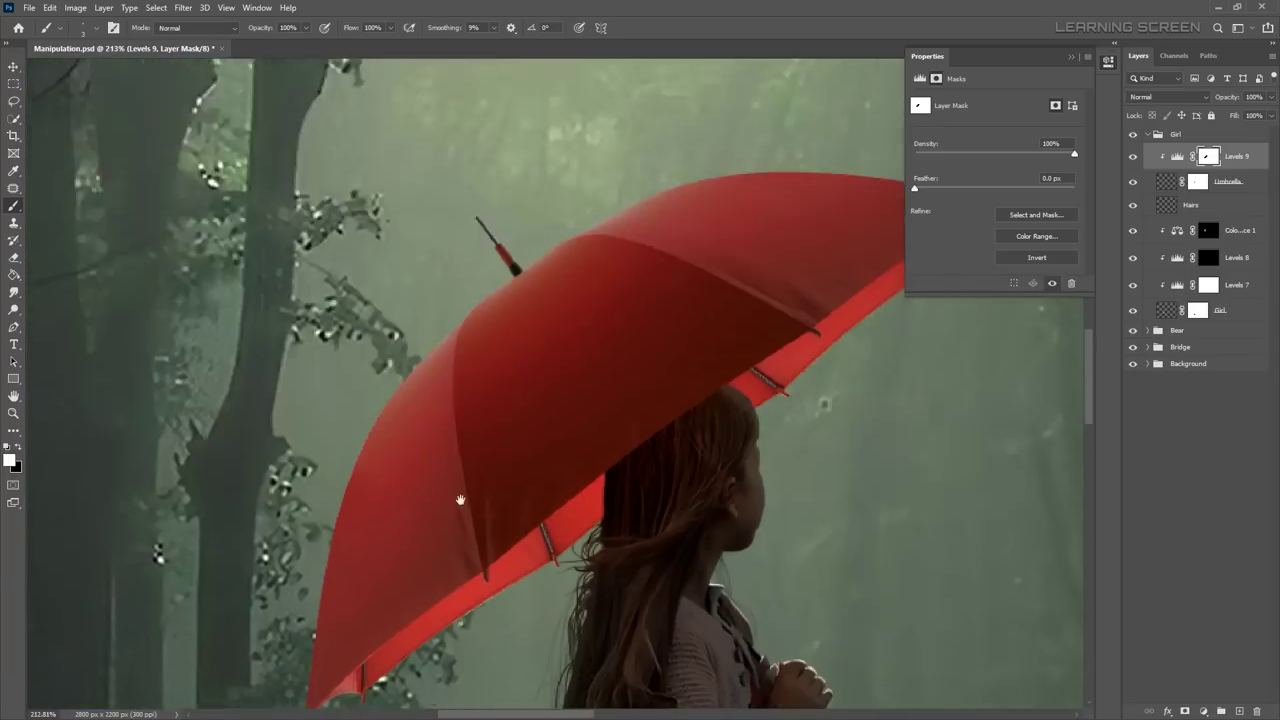
Step: Add Levels 10 and paint a brighter highlight along the umbrella's top edge
click(1177, 156)
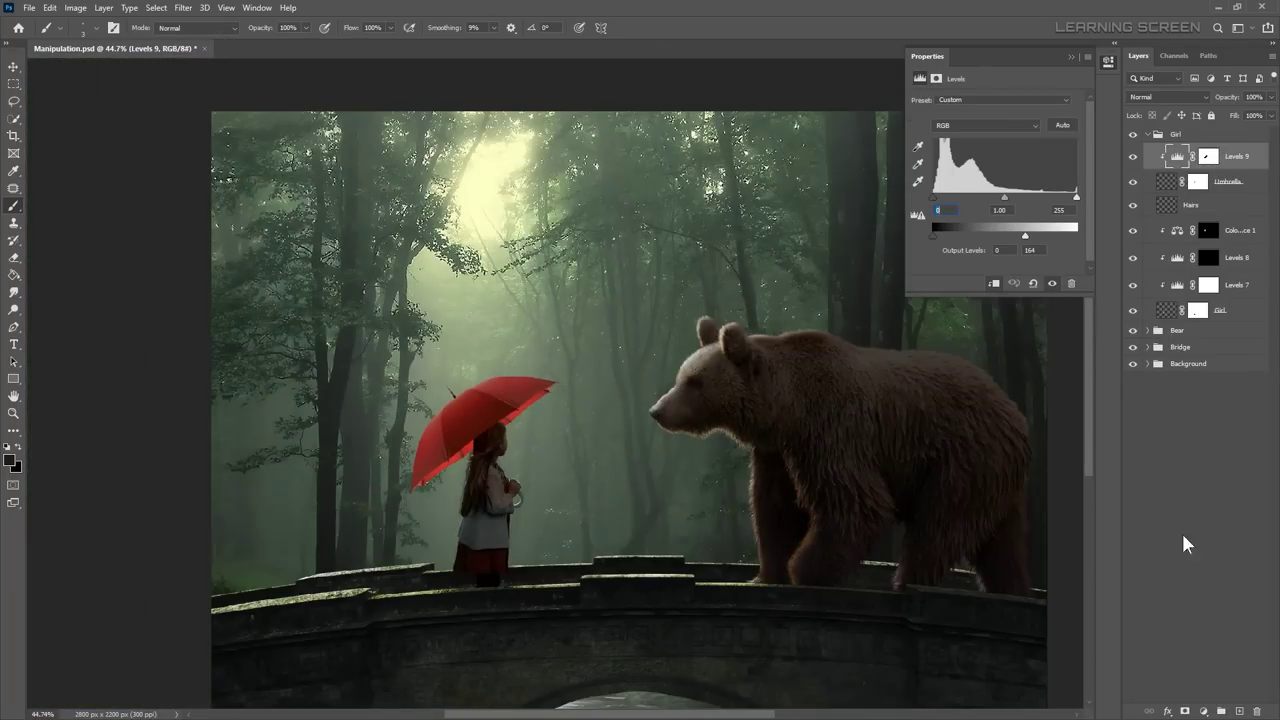
click(1203, 711)
click(1185, 552)
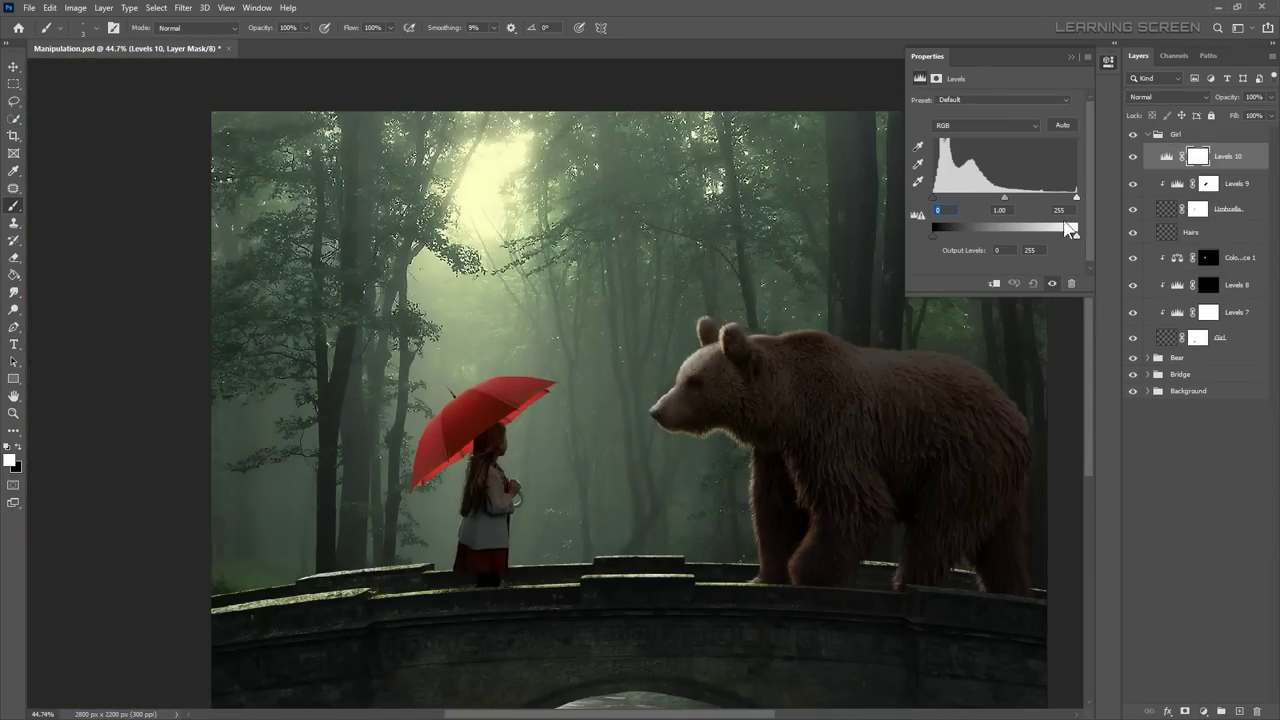
click(1071, 57)
scroll(482, 390, up, 3)
drag(370, 384, 395, 420)
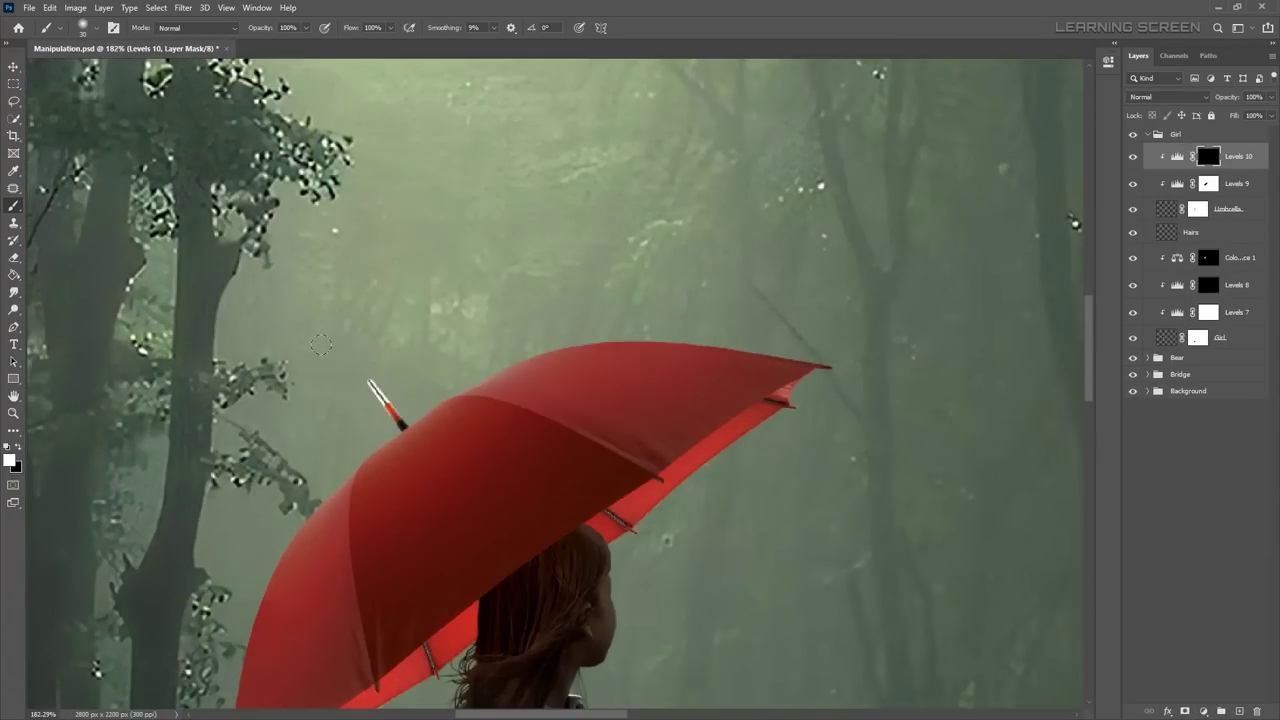
scroll(379, 398, up, 3)
key(ctrl+z)
scroll(379, 430, down, 2)
drag(564, 340, 738, 326)
key(ctrl+z)
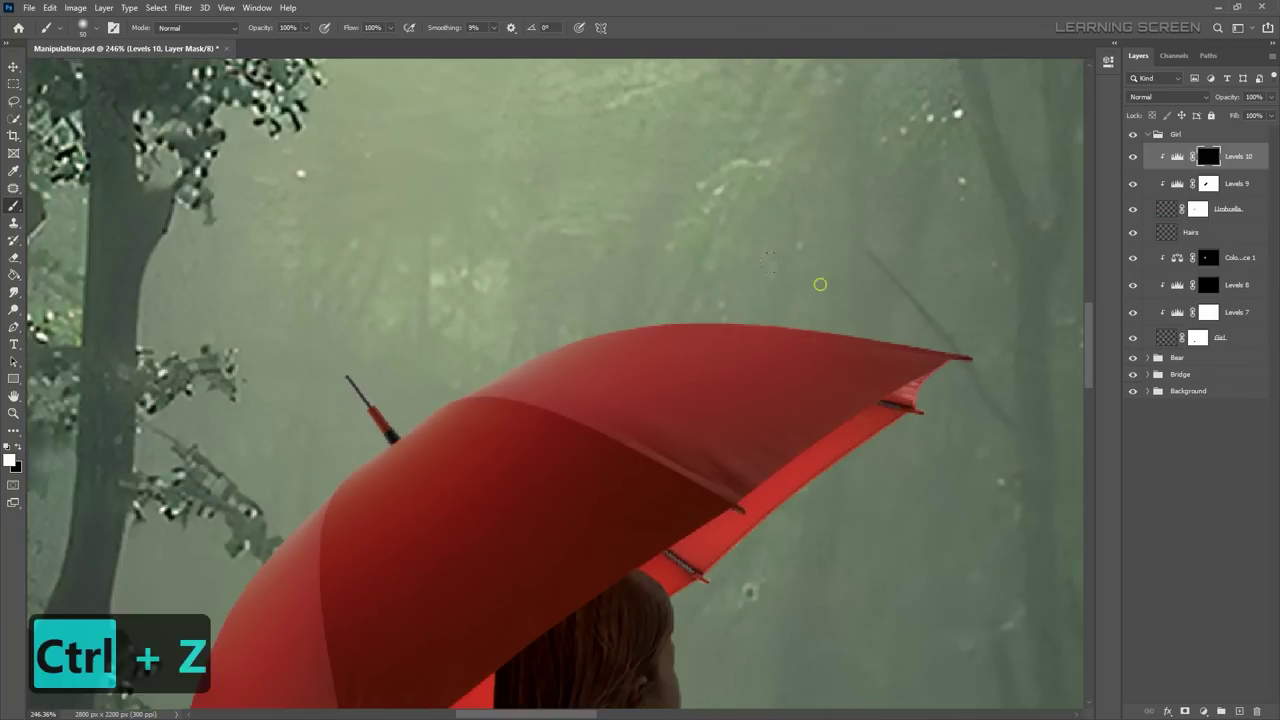
drag(300, 520, 870, 340)
Step: Review the umbrella shading and save the document
scroll(921, 292, down, 3)
scroll(624, 151, up, 2)
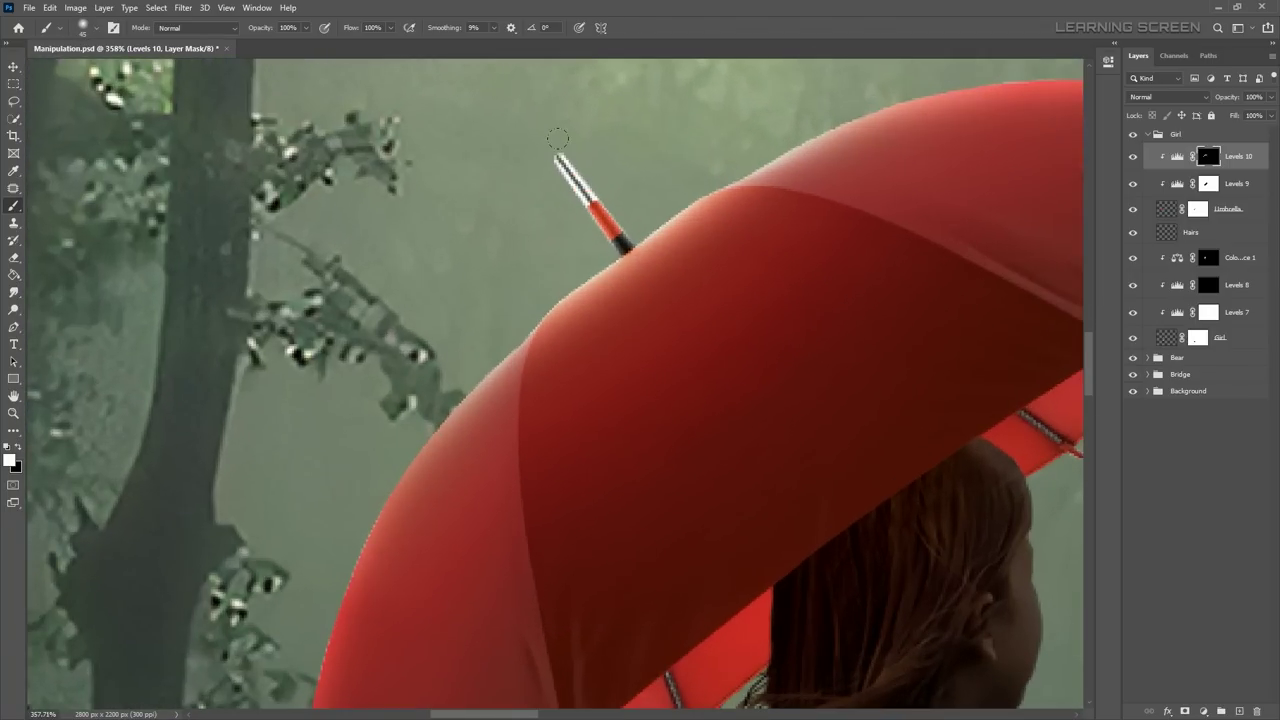
scroll(624, 151, down, 2)
scroll(624, 151, up, 1)
scroll(624, 151, up, 1)
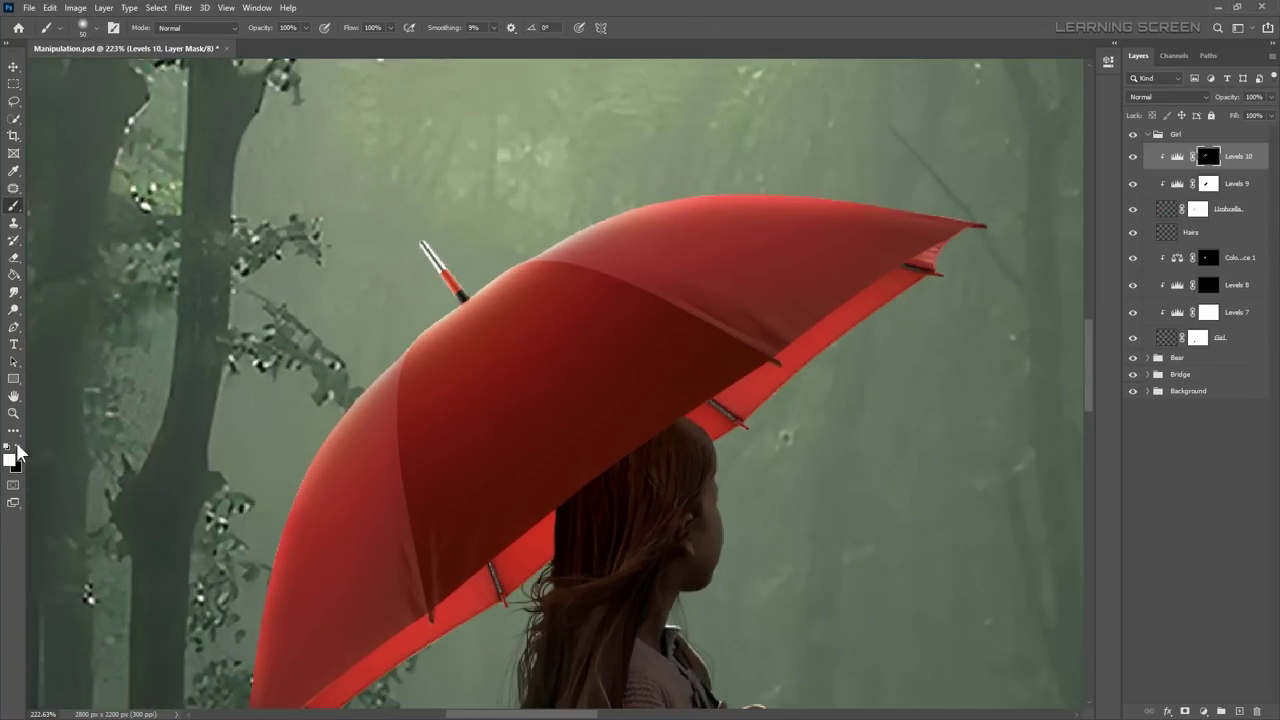
scroll(650, 250, down, 2)
scroll(680, 356, down, 2)
scroll(623, 403, down, 2)
scroll(609, 380, up, 1)
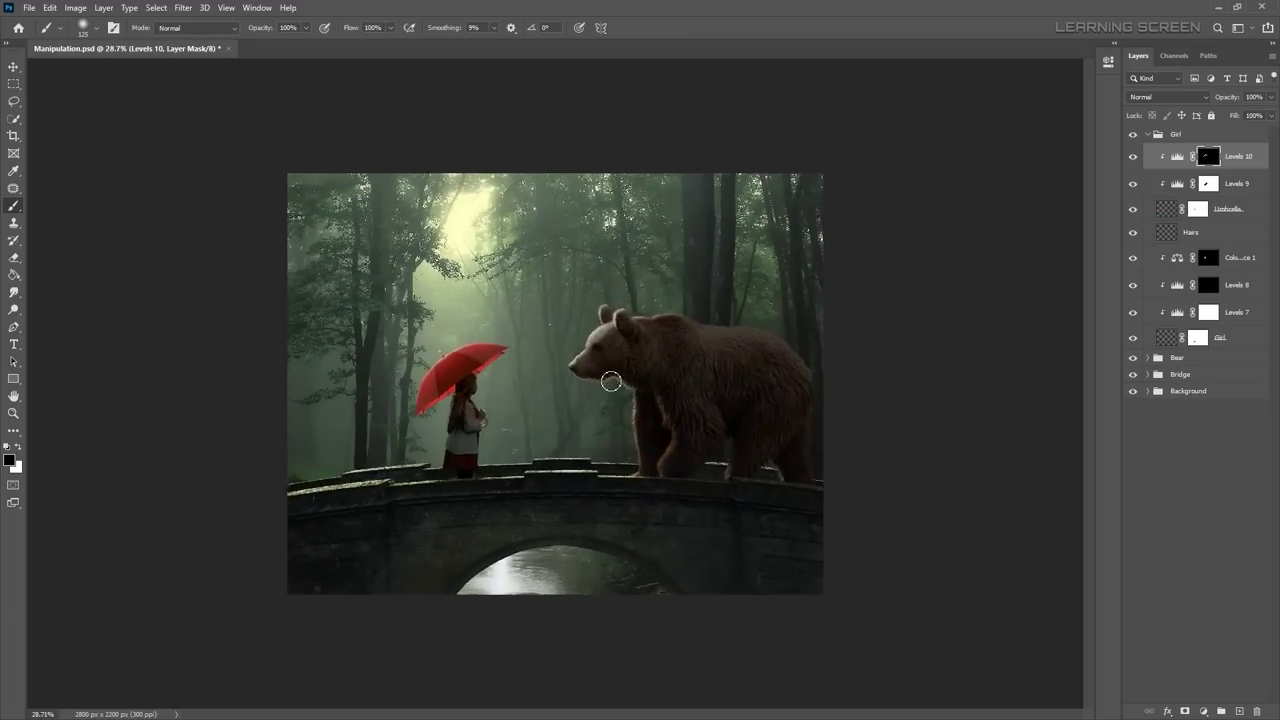
scroll(617, 389, down, 3)
scroll(617, 389, up, 1)
click(13, 67)
key(ctrl+s)
Step: Apply a 1.3-pixel Gaussian Blur to the Forest background layer
scroll(528, 471, up, 3)
scroll(528, 471, up, 2)
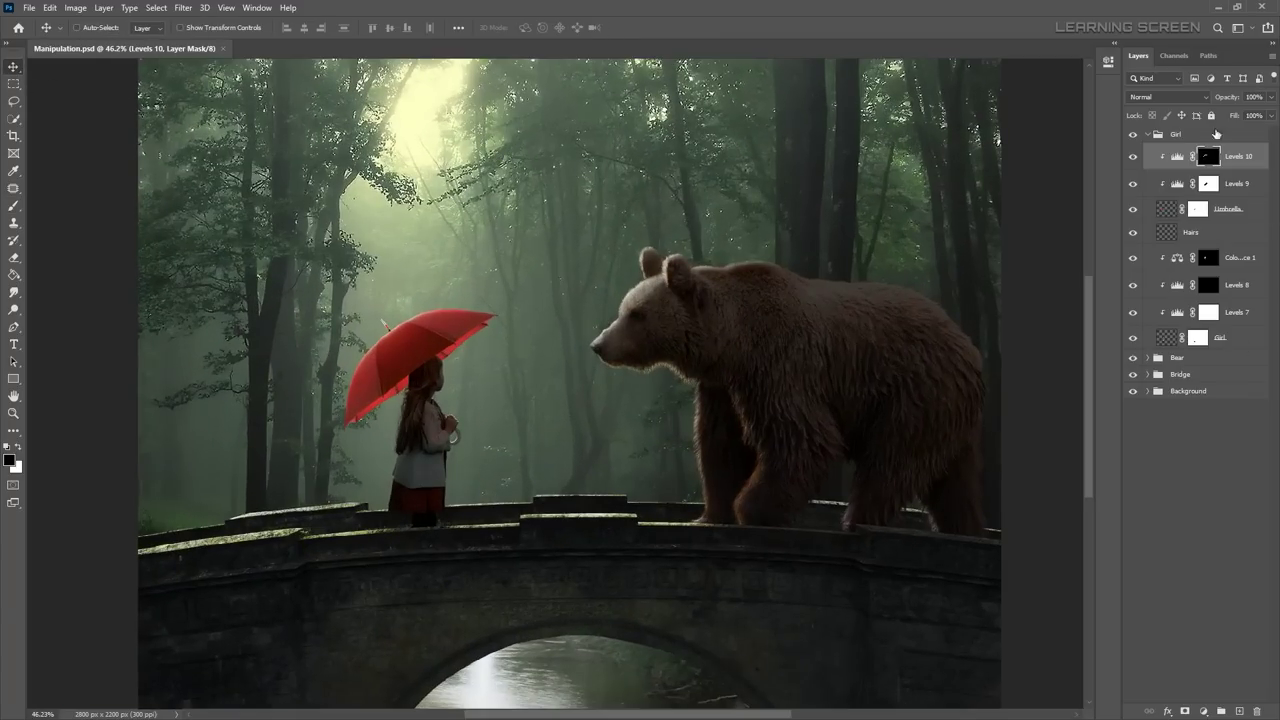
ctrl+click(328, 300)
scroll(328, 300, up, 1)
scroll(328, 300, up, 2)
click(184, 8)
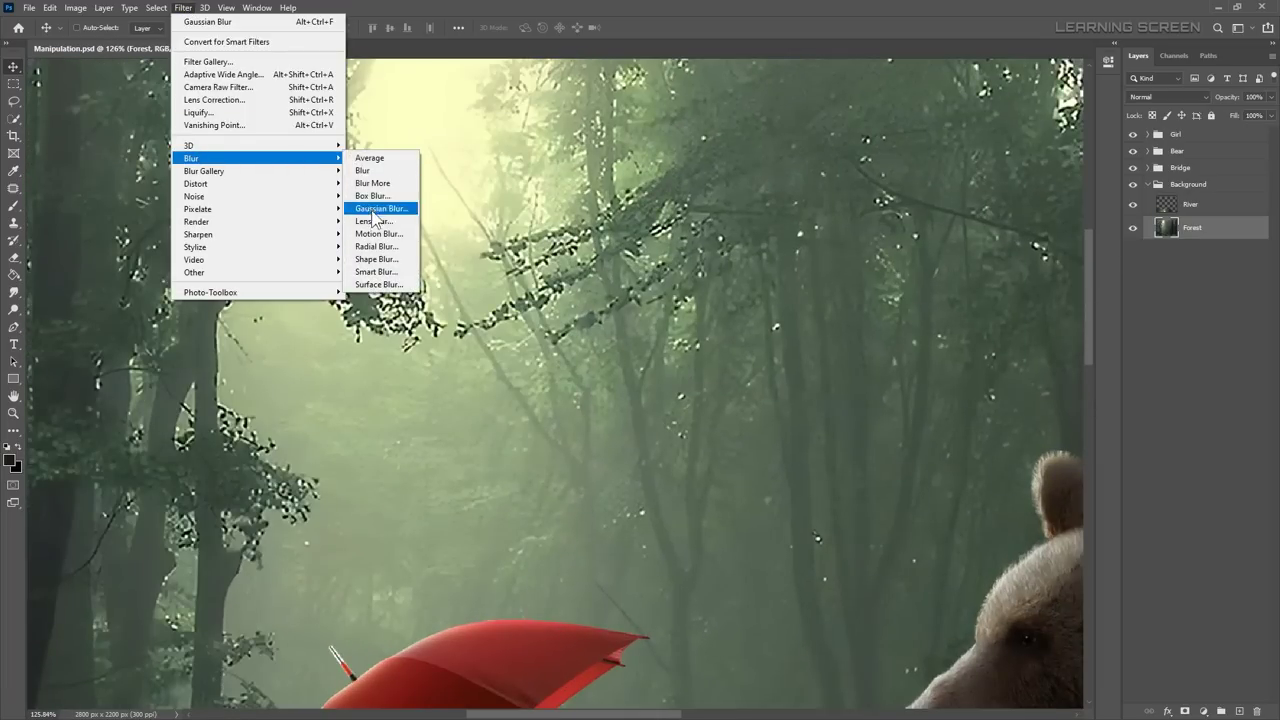
click(429, 206)
double_click(803, 307)
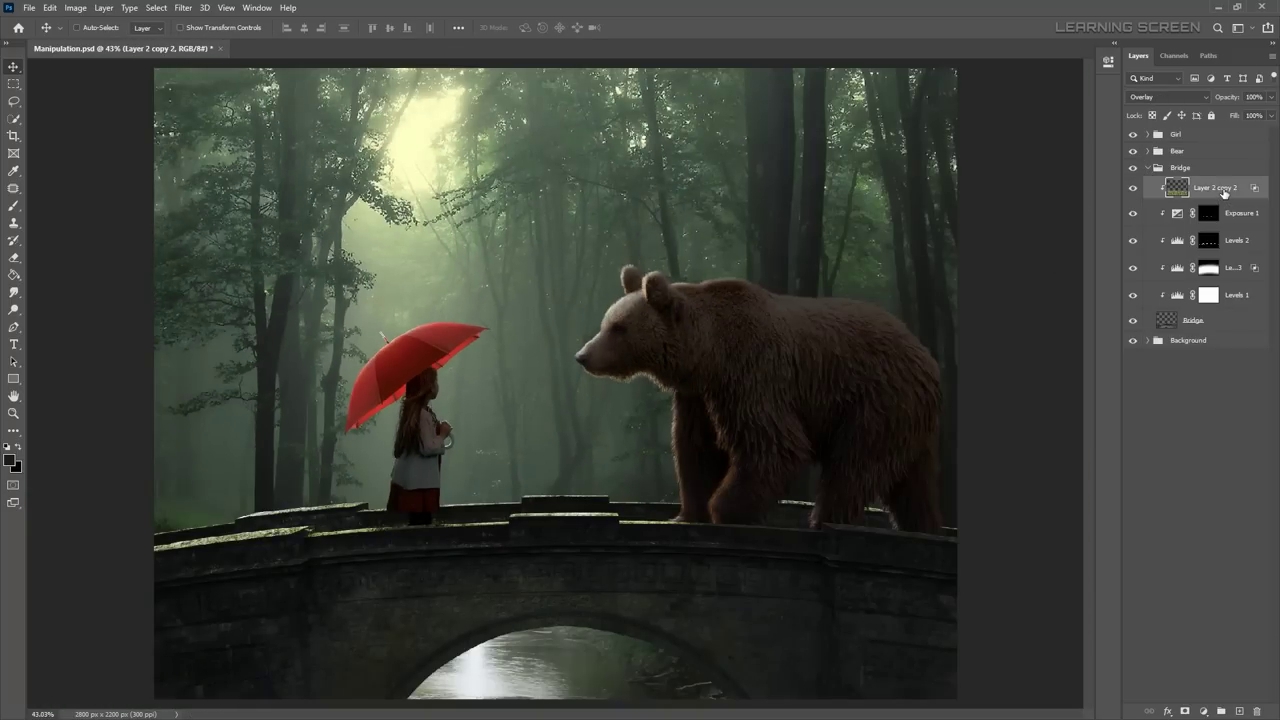
Step: Add a Levels adjustment to the Bridge group and invert its mask to black
click(1203, 711)
click(1206, 523)
key(ctrl+i)
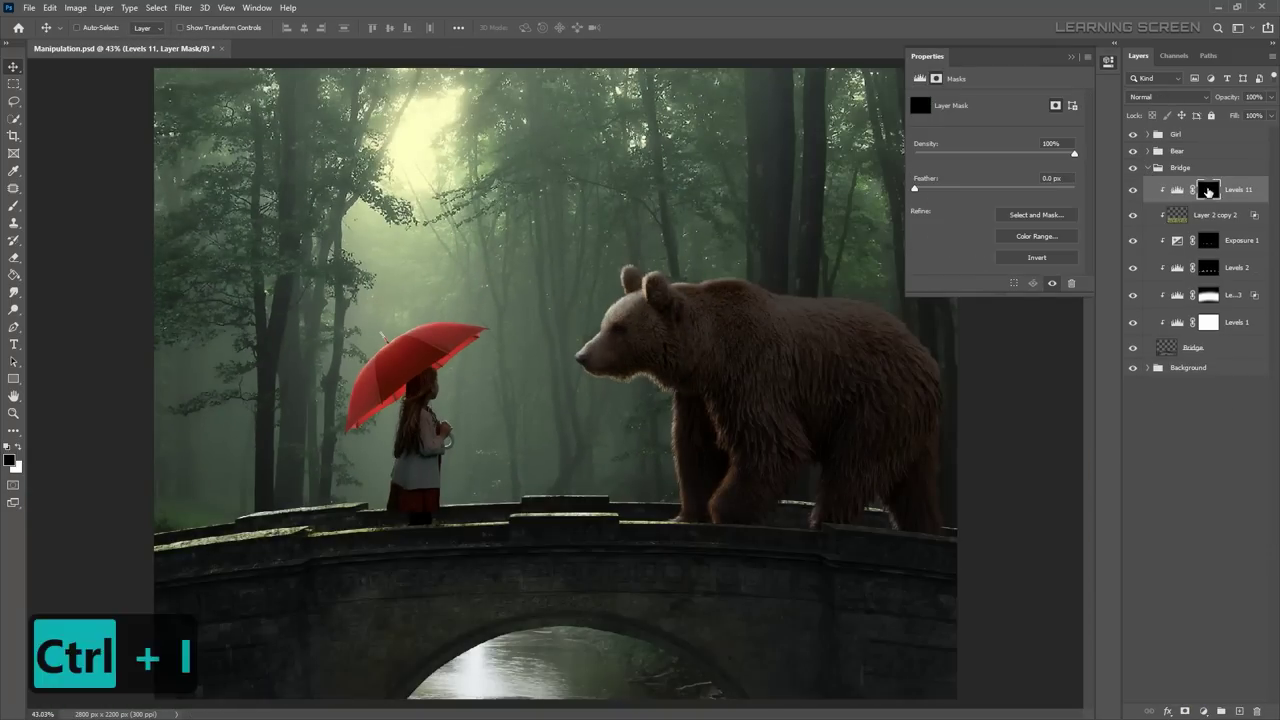
scroll(100, 355, up, 5)
key(b)
scroll(249, 551, up, 1)
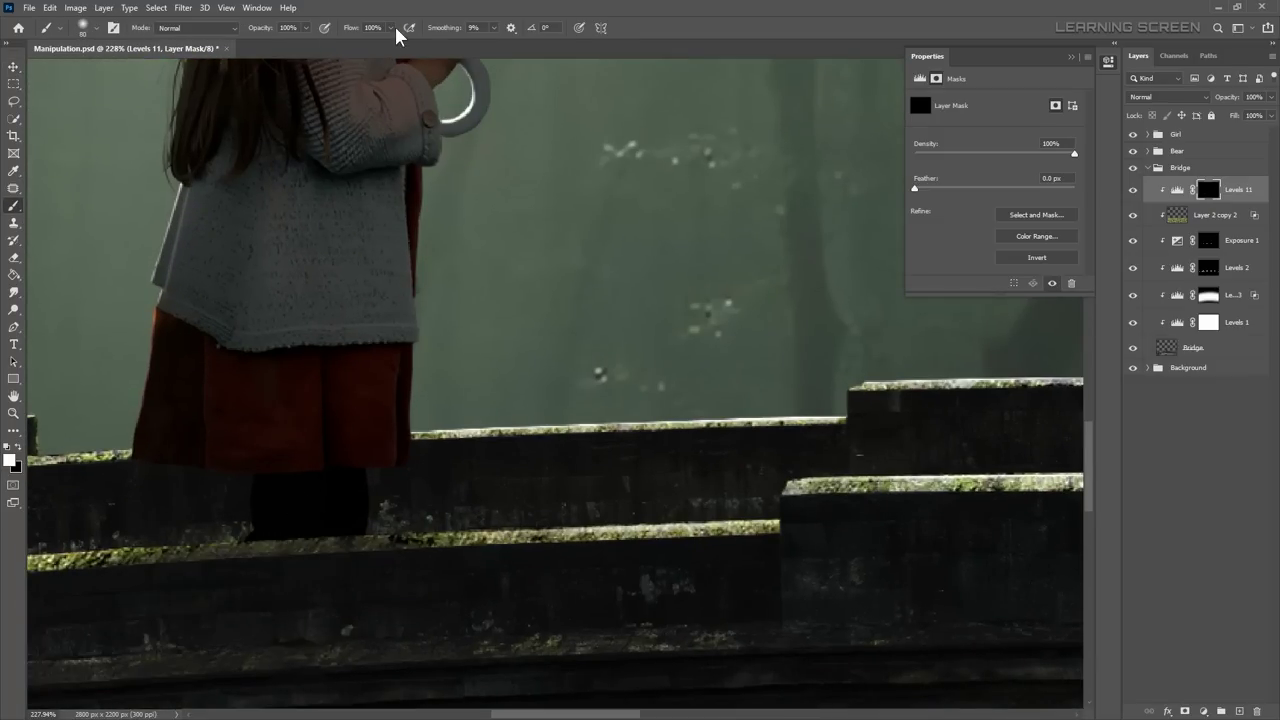
scroll(275, 551, up, 3)
Step: Paint the Levels in at 55% flow beneath the girl's and bear's feet
key(shift+5)
key(shift+5)
scroll(269, 594, up, 3)
scroll(311, 558, down, 1)
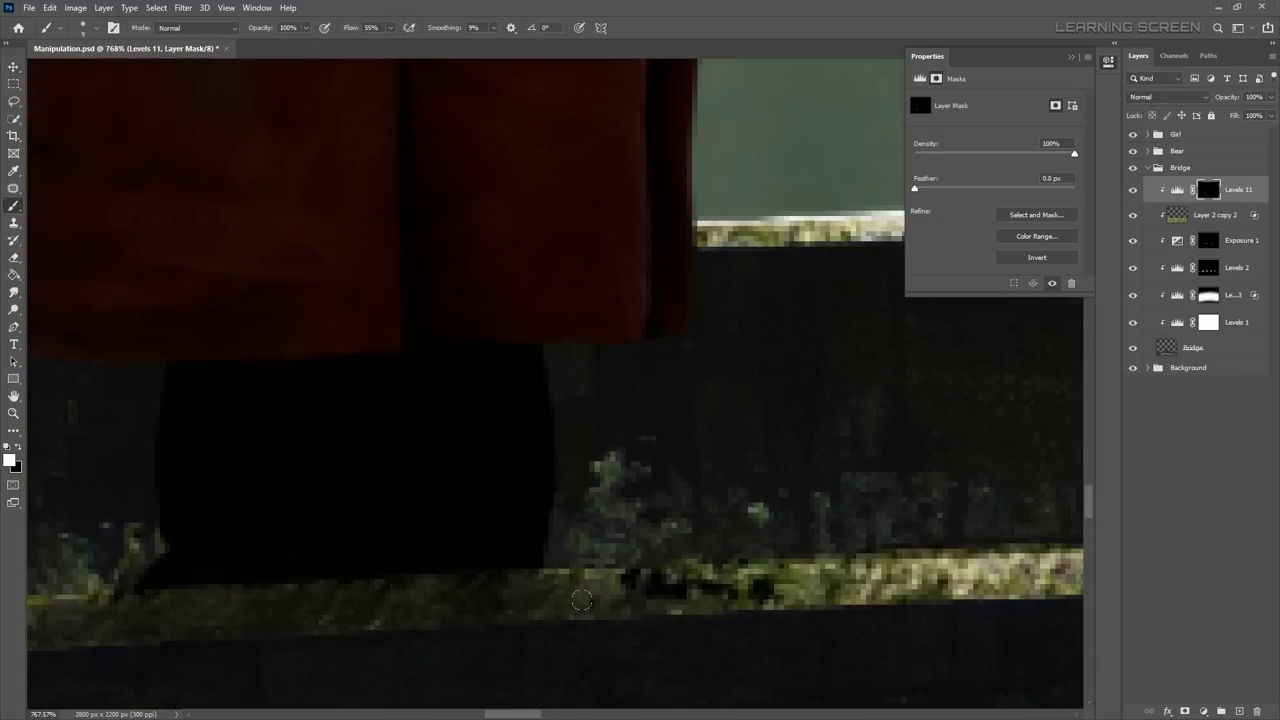
scroll(531, 594, down, 3)
scroll(600, 600, down, 3)
scroll(677, 615, down, 3)
scroll(677, 615, up, 3)
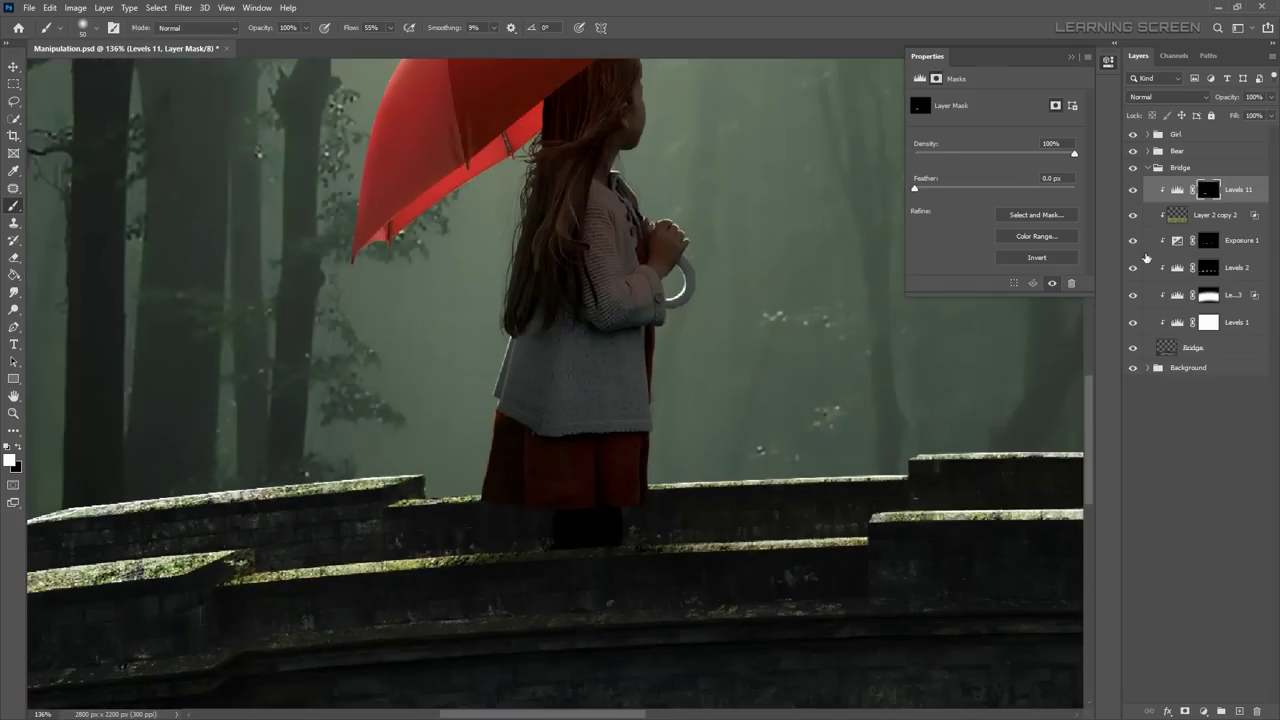
scroll(677, 615, up, 3)
Step: Erase stray areas on Layer 2 copy 2 with the eraser at 100% flow
key(alt+bracketleft)
key(e)
key(shift+0)
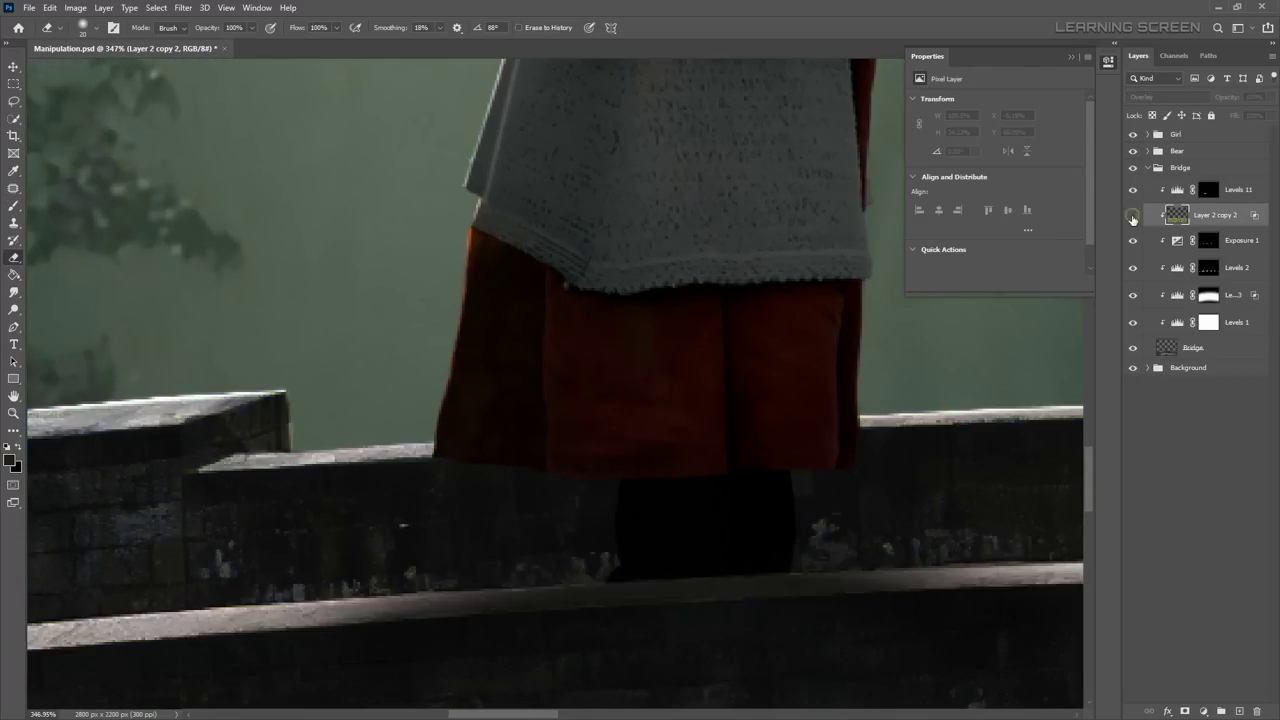
key(x)
scroll(766, 400, down, 5)
key(alt+bracketright)
scroll(857, 523, up, 3)
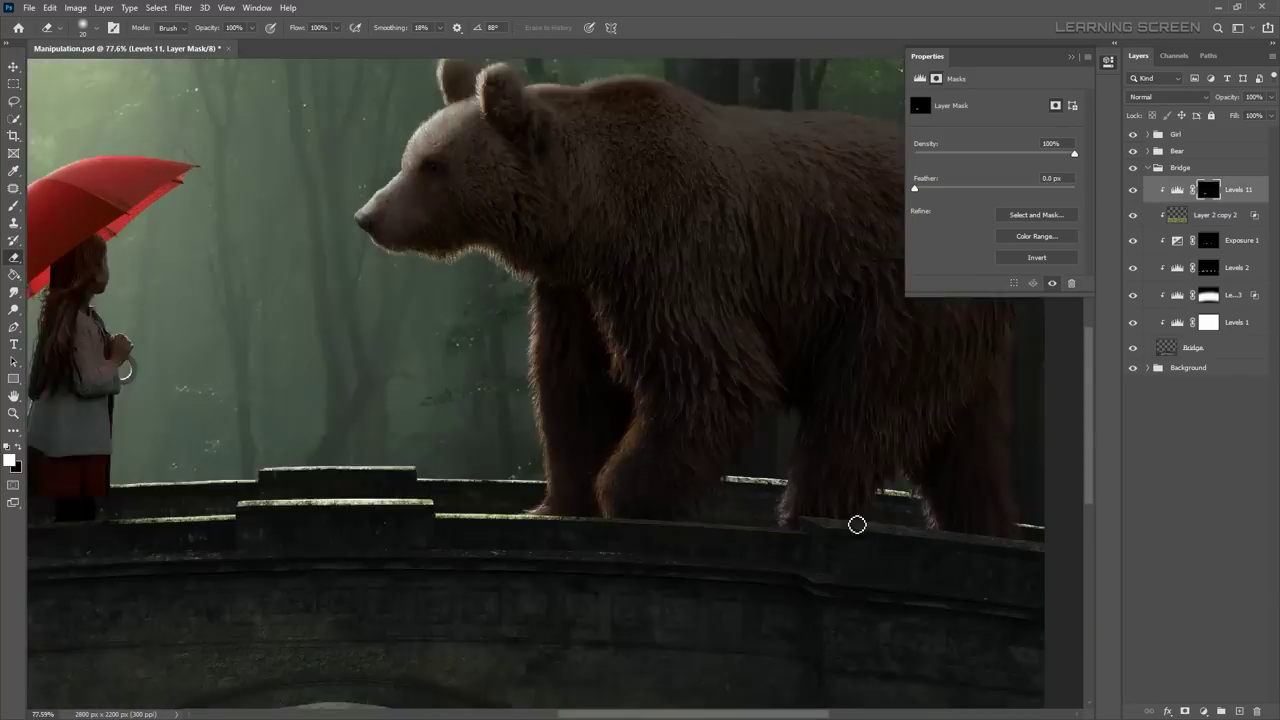
scroll(529, 529, up, 3)
Step: Touch up the Levels 11 mask under the feet, undoing a bad stroke
key(b)
key(ctrl+z)
scroll(371, 517, down, 2)
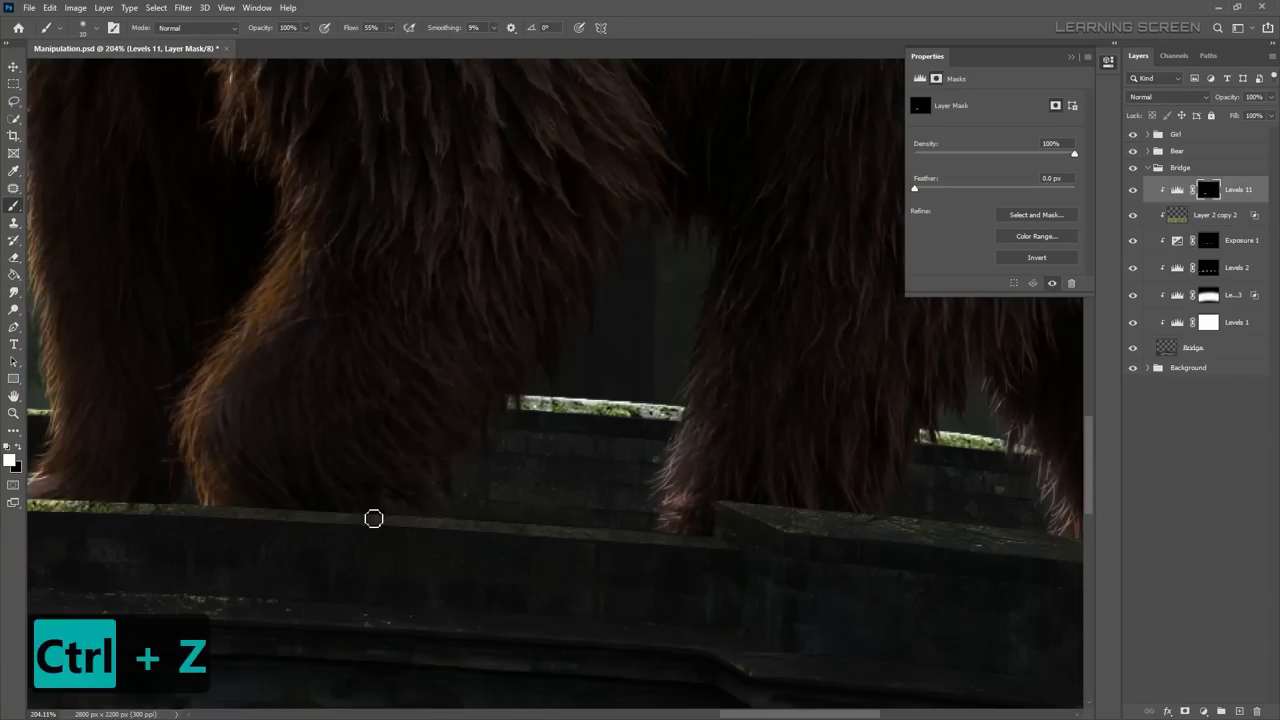
scroll(992, 546, down, 5)
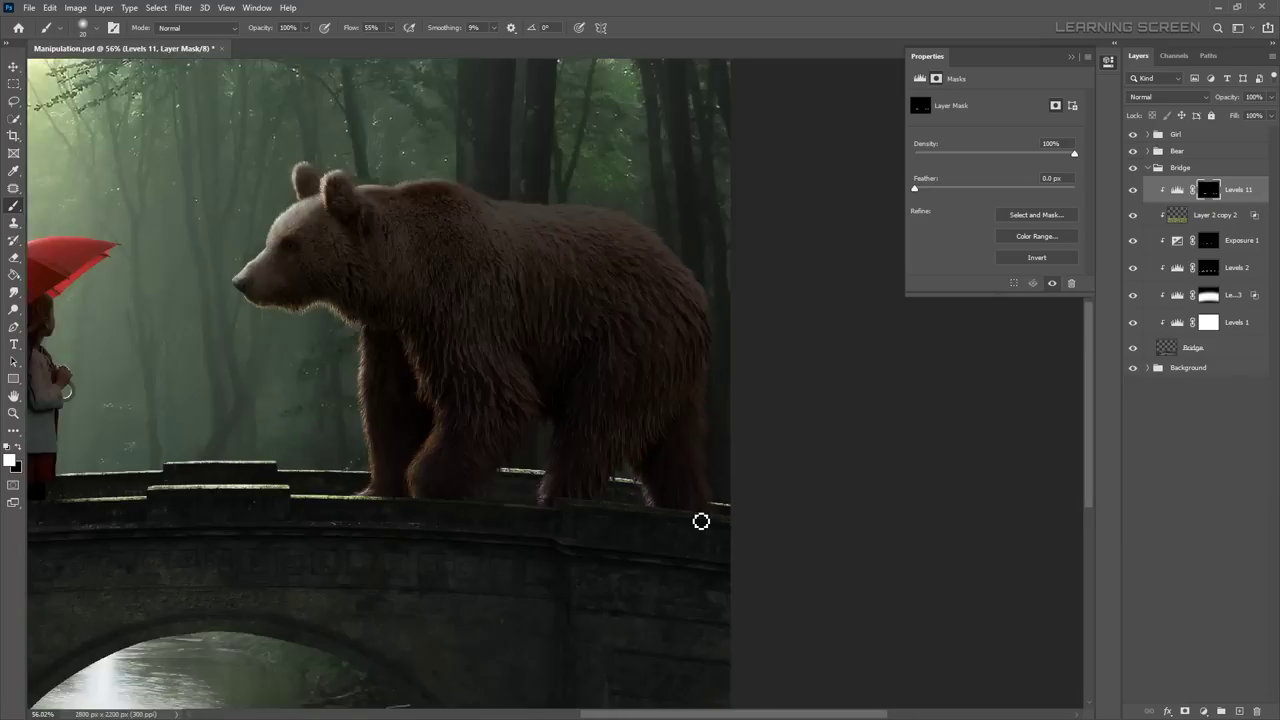
scroll(700, 520, up, 5)
key(x)
scroll(777, 471, down, 1)
scroll(949, 491, down, 5)
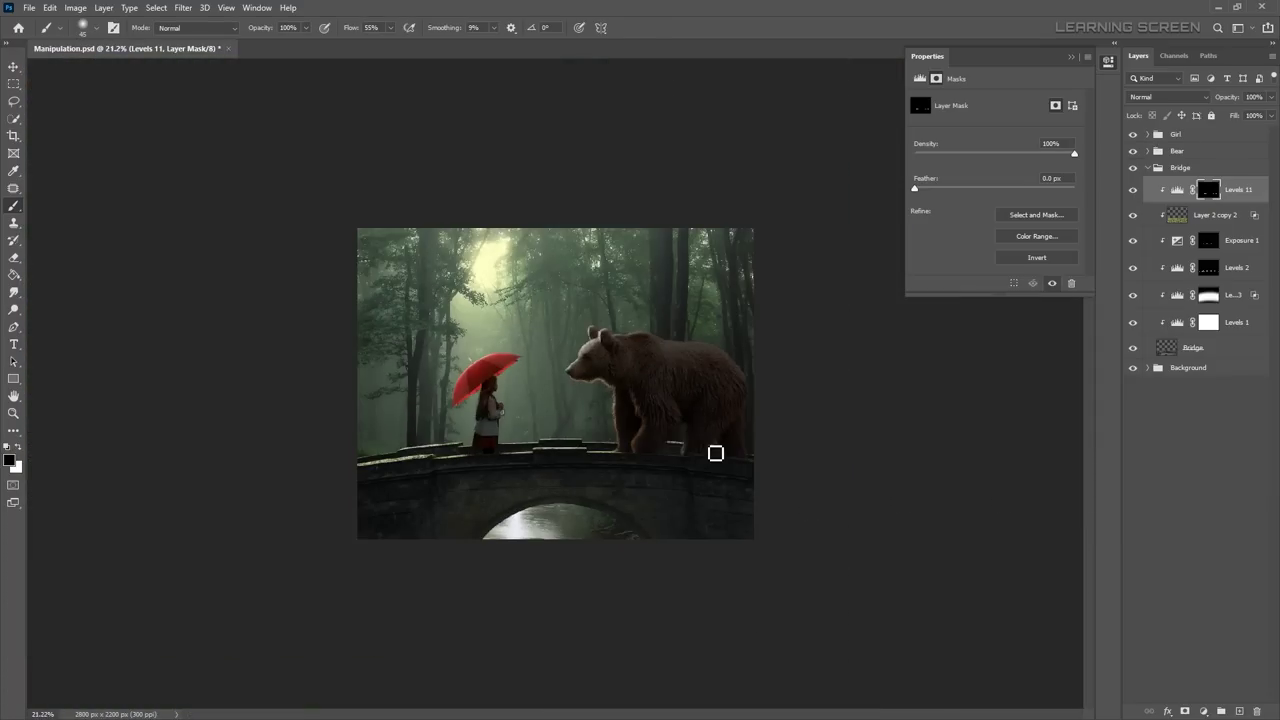
scroll(714, 451, up, 4)
scroll(797, 526, down, 2)
scroll(669, 486, down, 2)
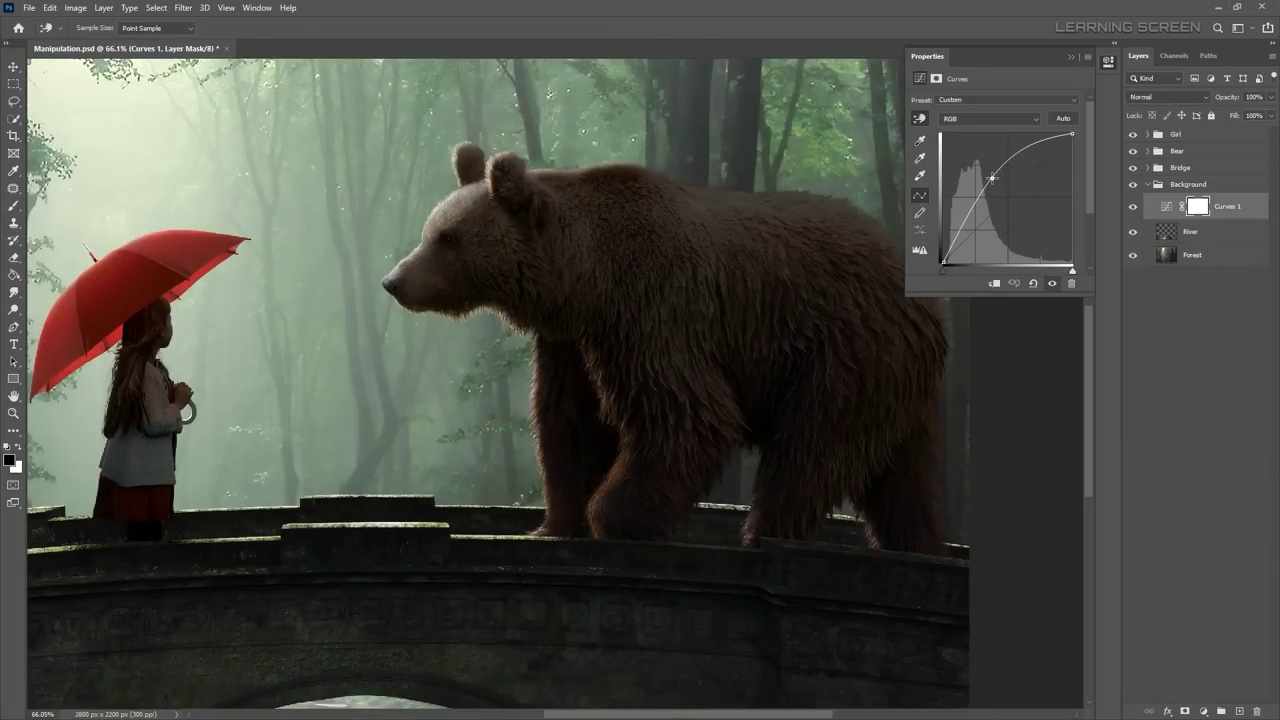
Step: Invert the Curves 1 mask and paint white around the bear, undoing bad strokes
key(ctrl+i)
key(b)
scroll(703, 437, up, 2)
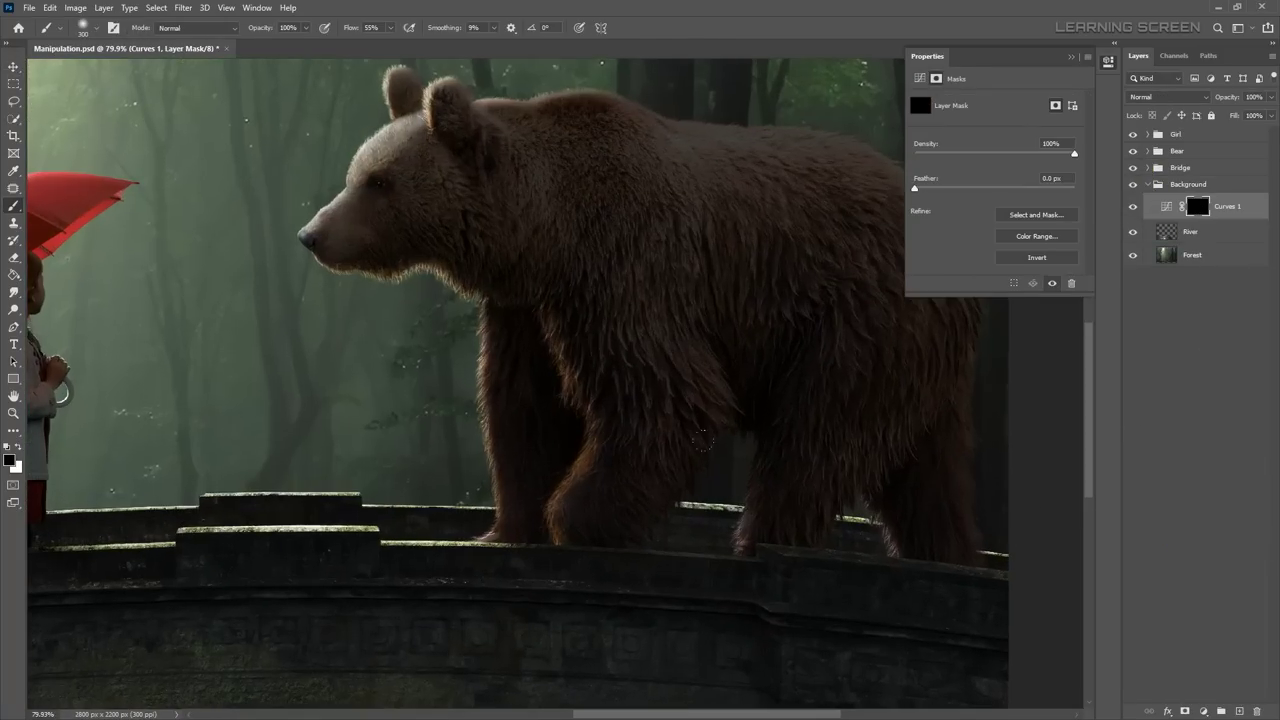
key(bracketleft)
key(bracketleft)
scroll(868, 366, down, 4)
key(ctrl+z)
scroll(762, 320, down, 3)
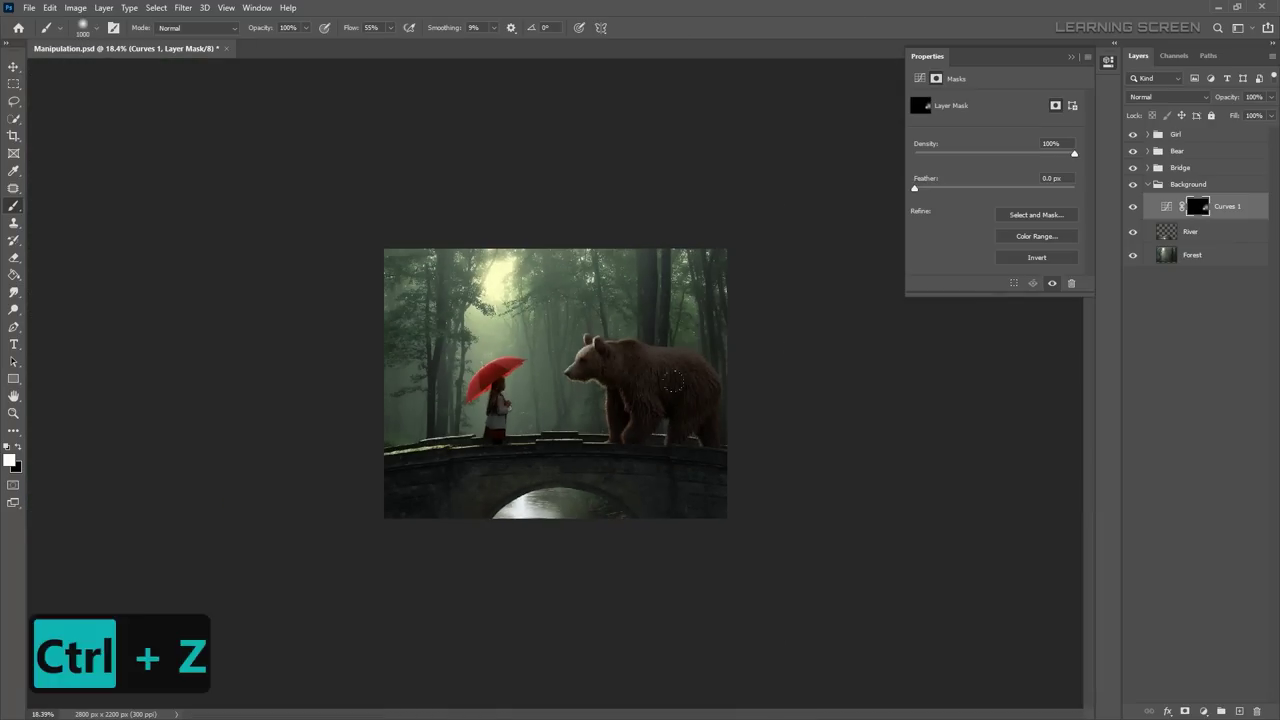
key(ctrl+z)
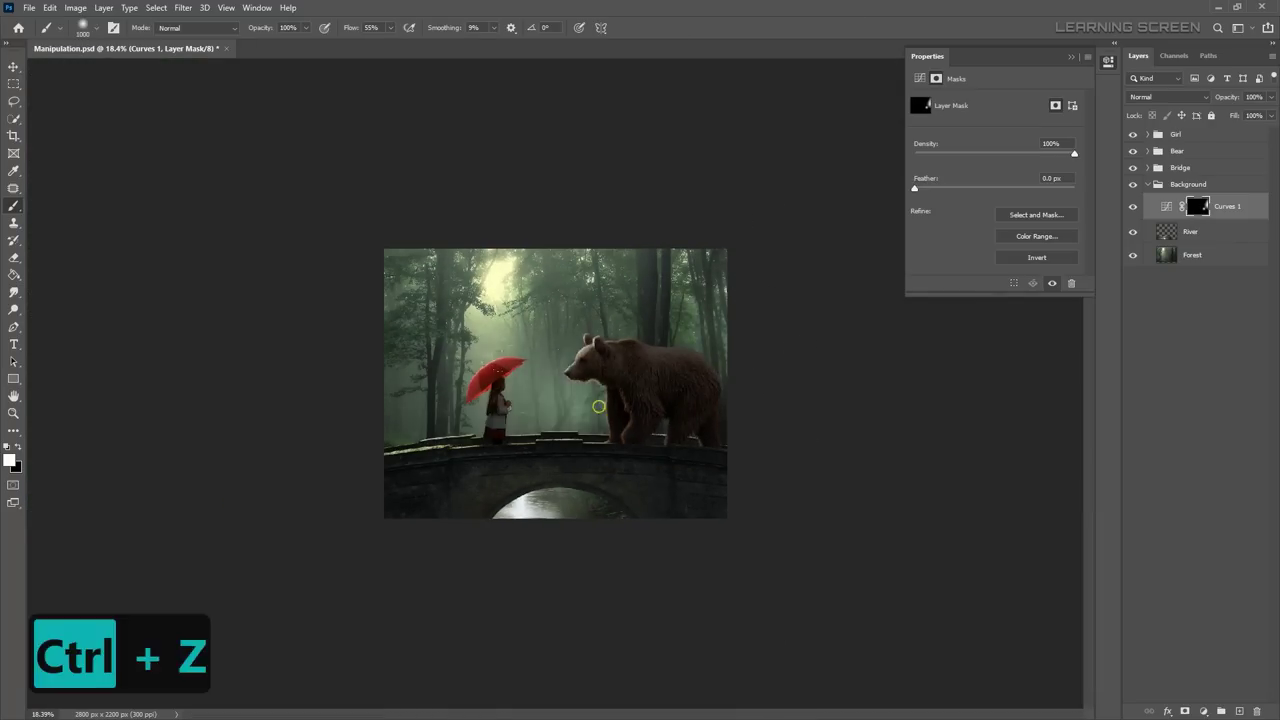
Step: Repaint softly around the bear at 17% flow and collapse the Background group
click(391, 28)
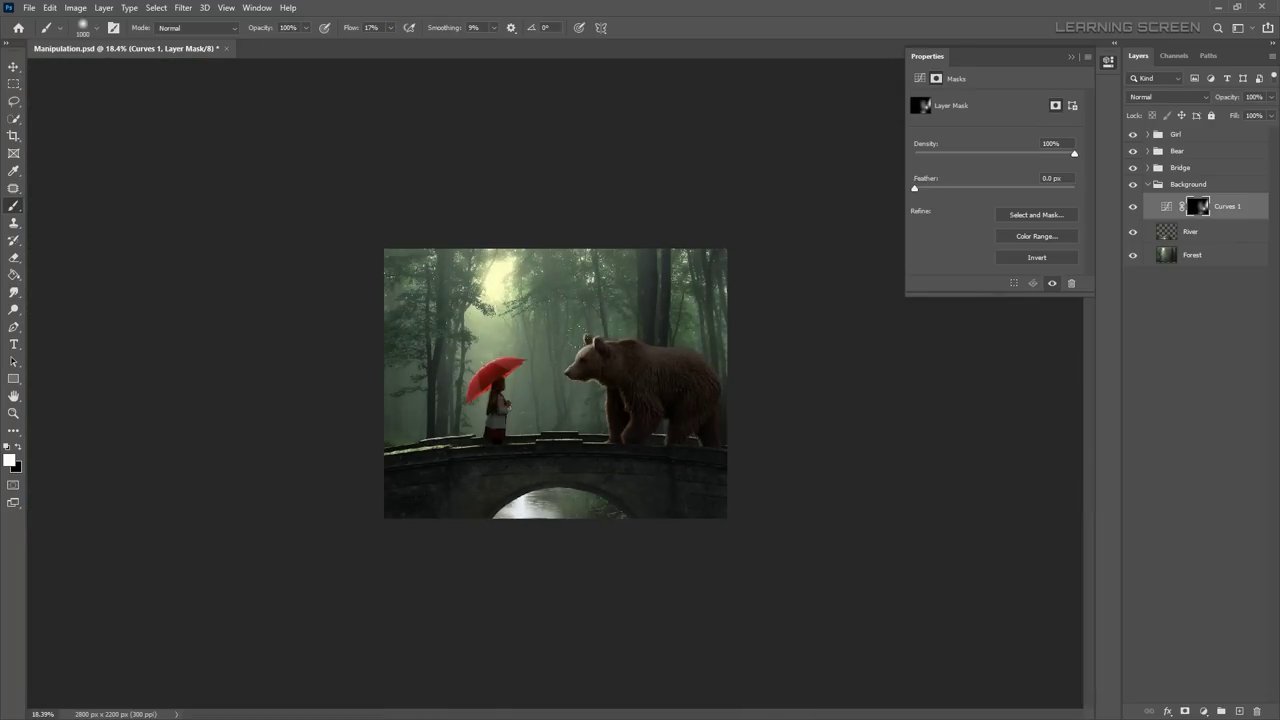
scroll(566, 468, down, 2)
scroll(33, 405, up, 1)
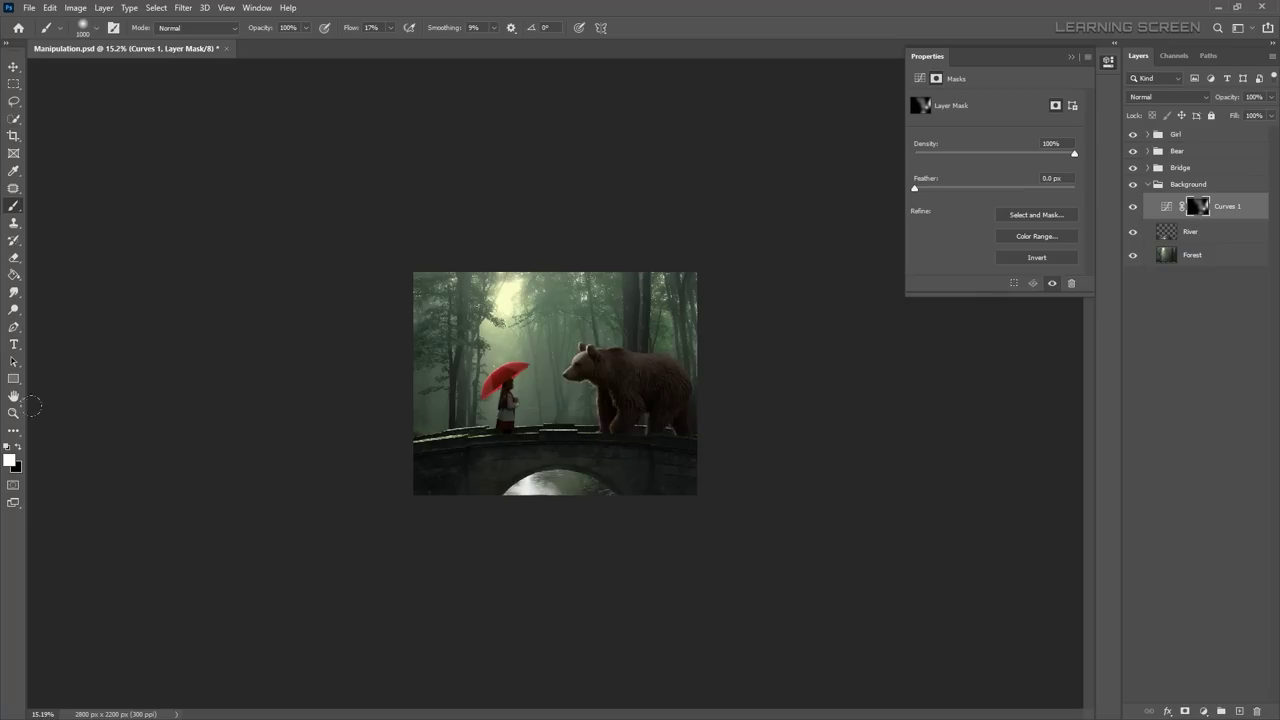
click(13, 67)
click(1147, 184)
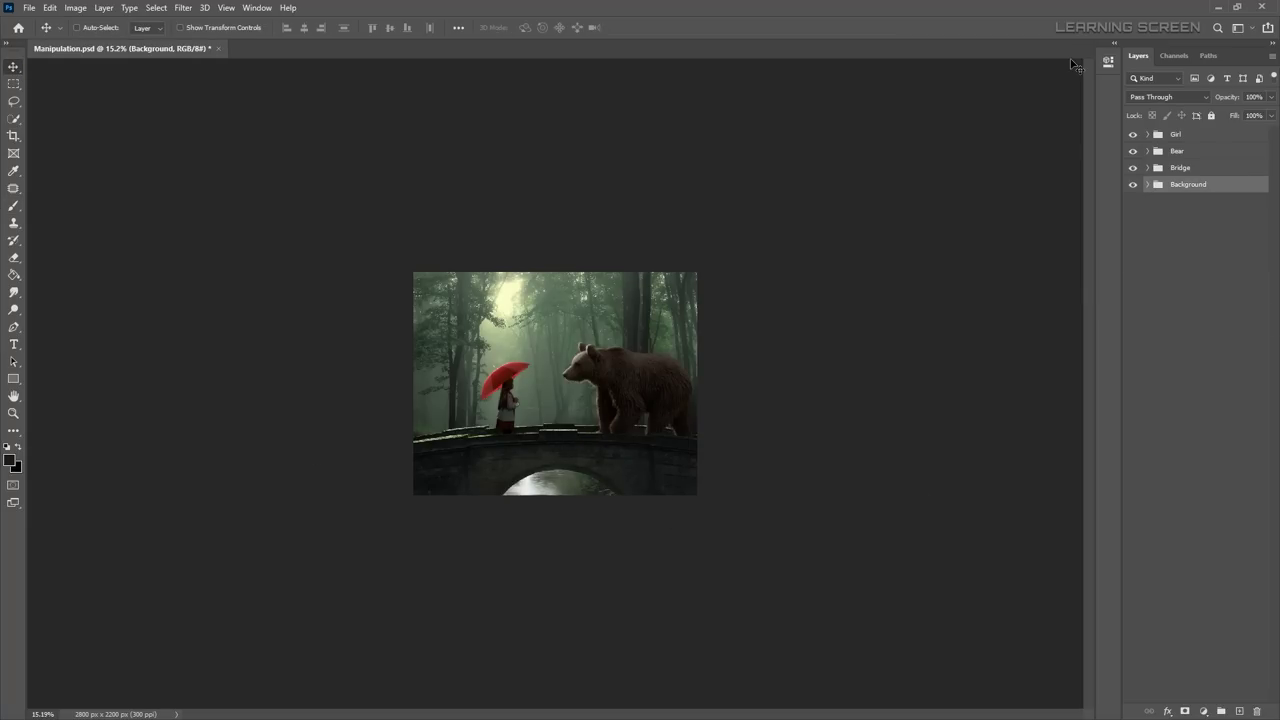
Step: Open Tree_Branch.png and copy the whole branch
scroll(632, 372, up, 2)
click(29, 7)
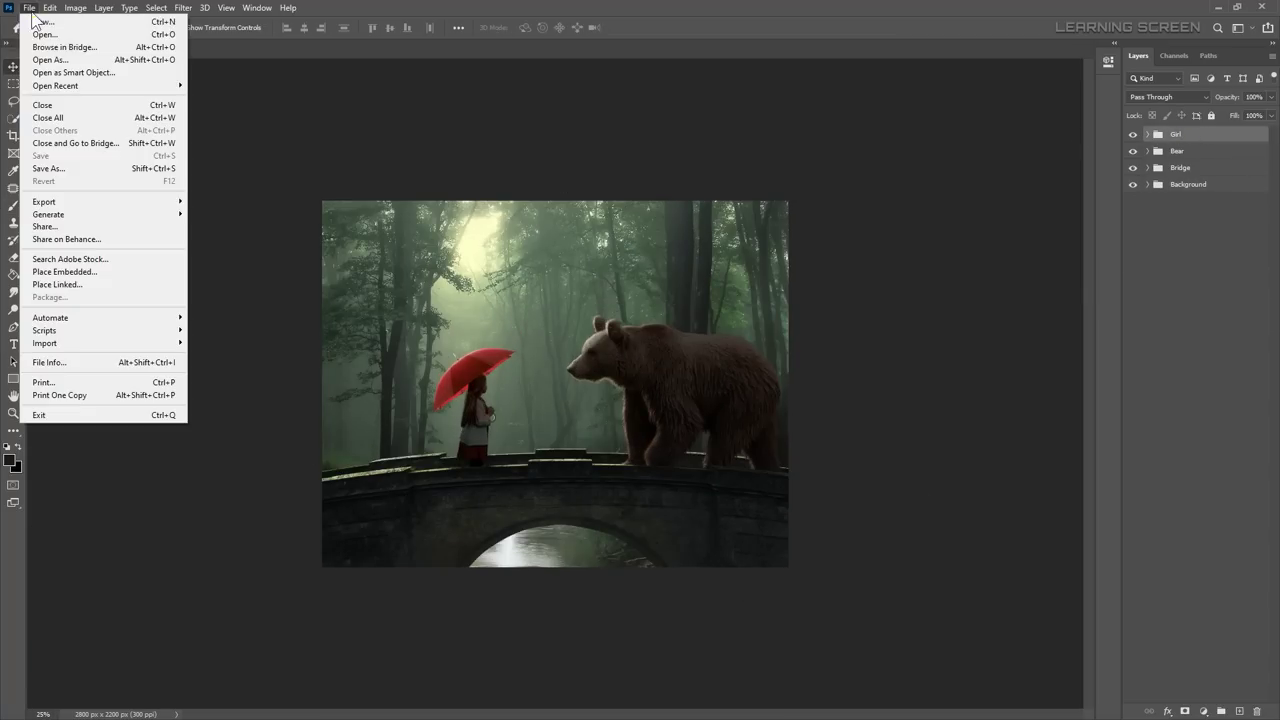
click(40, 29)
double_click(372, 215)
key(l)
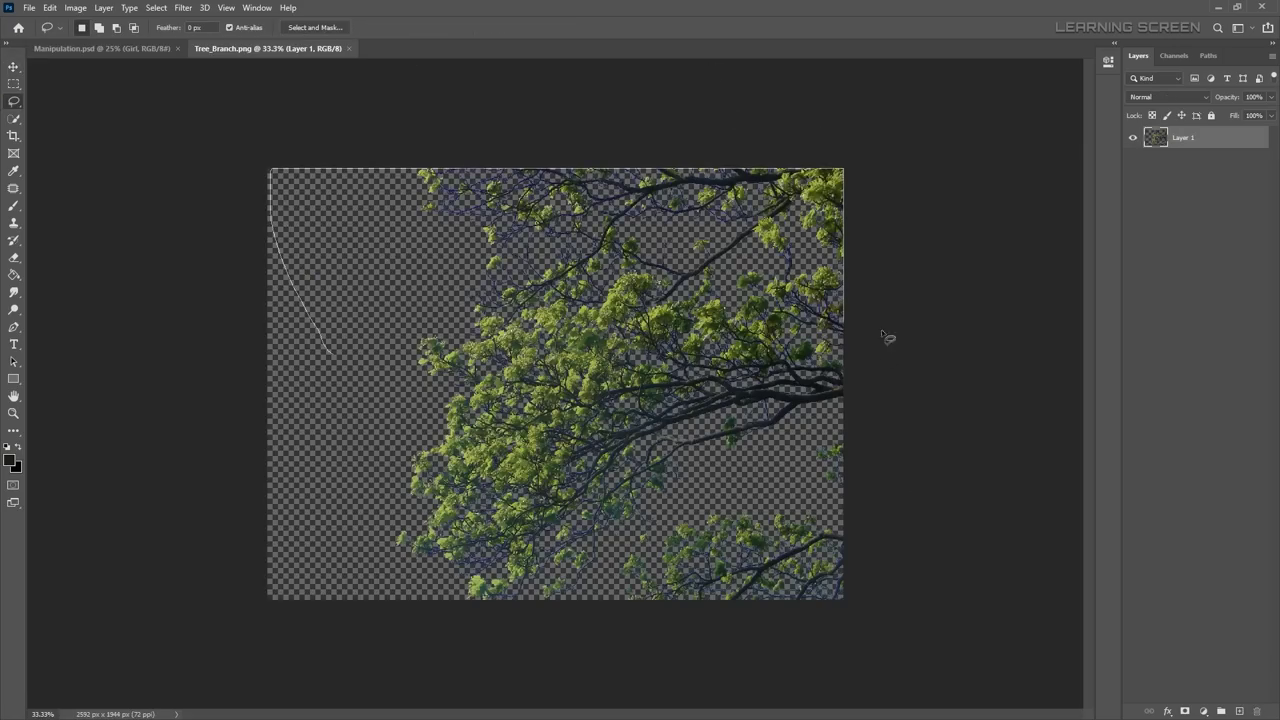
key(ctrl+c)
key(v)
Step: Paste the branch into the composite, rotate it into the top-left, and name it Tree_branch
click(80, 48)
key(ctrl+v)
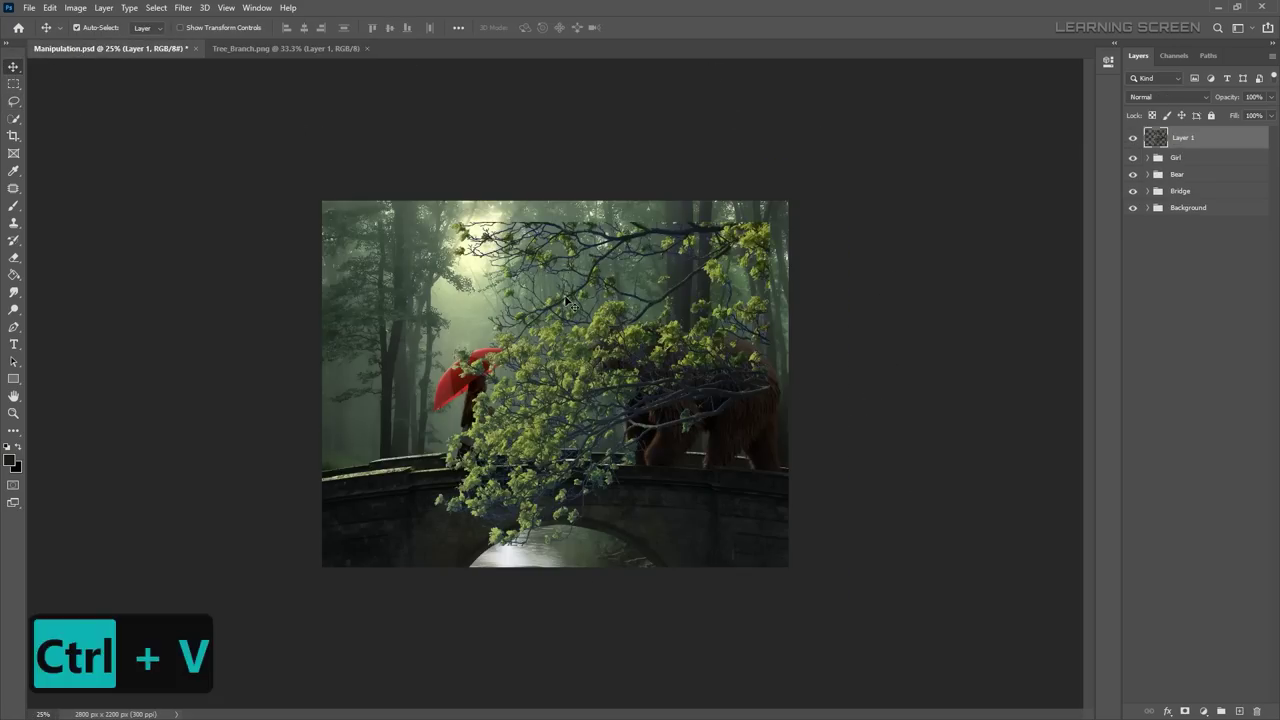
key(ctrl+minus)
key(ctrl+t)
drag(722, 492, 720, 297)
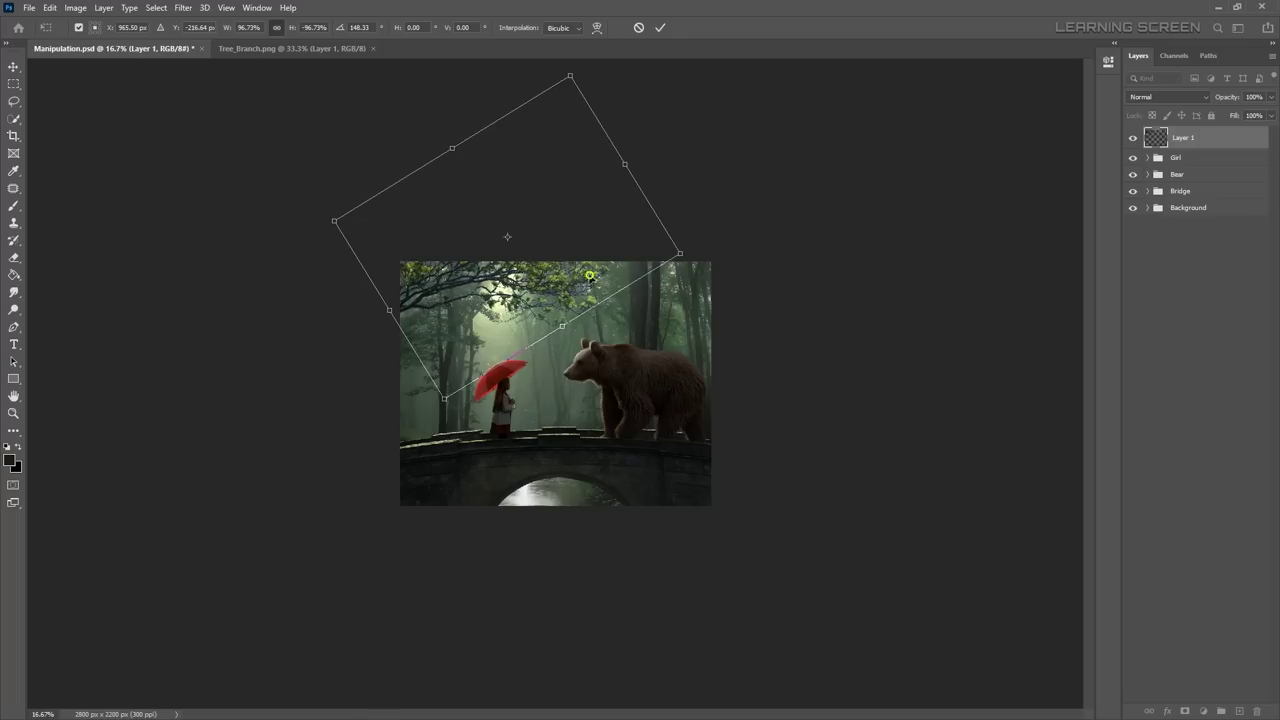
key(Return)
key(ctrl+equal)
key(ctrl+equal)
click(367, 48)
text(Tree branc)
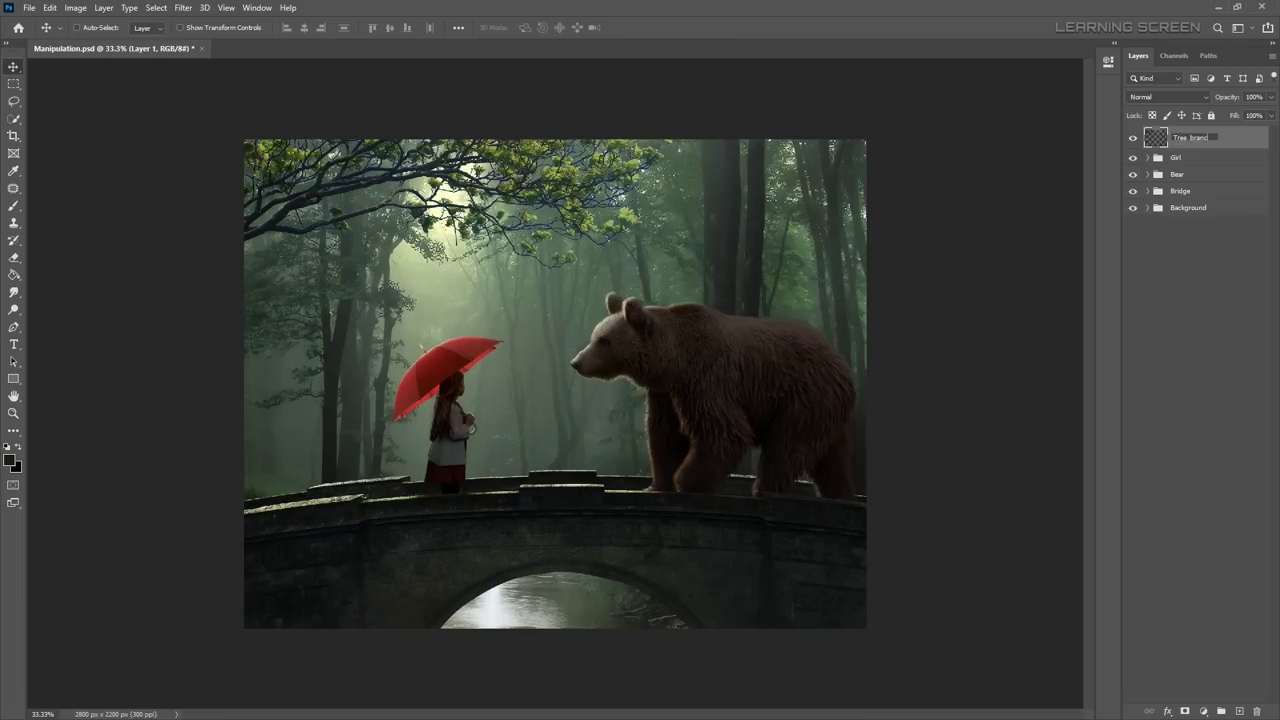
key(Return)
Step: Apply a Gaussian Blur to the Tree_branch layer
scroll(620, 160, up, 5)
scroll(620, 160, up, 4)
click(183, 7)
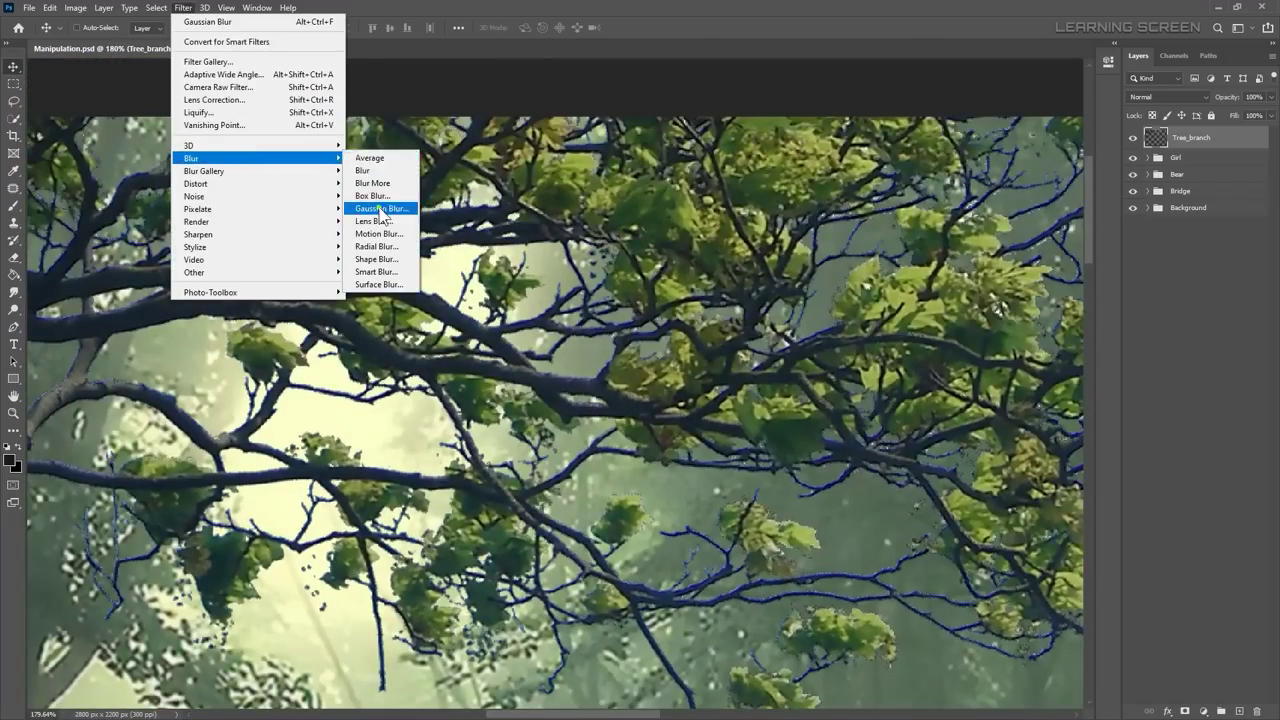
click(381, 209)
key(Return)
scroll(547, 358, up, 3)
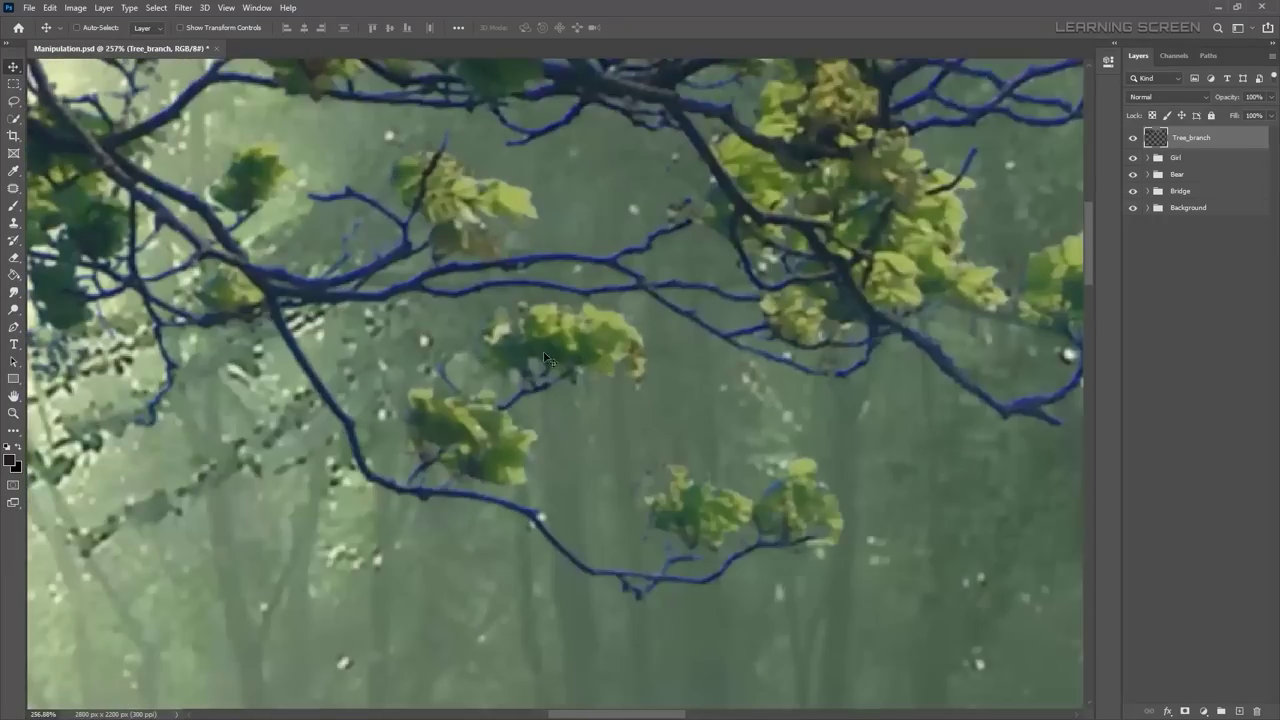
Step: Add a clipped Hue/Saturation setting Blues saturation to -92 on the branch
click(1205, 711)
click(1220, 578)
click(944, 180)
drag(994, 177, 920, 184)
scroll(586, 268, down, 5)
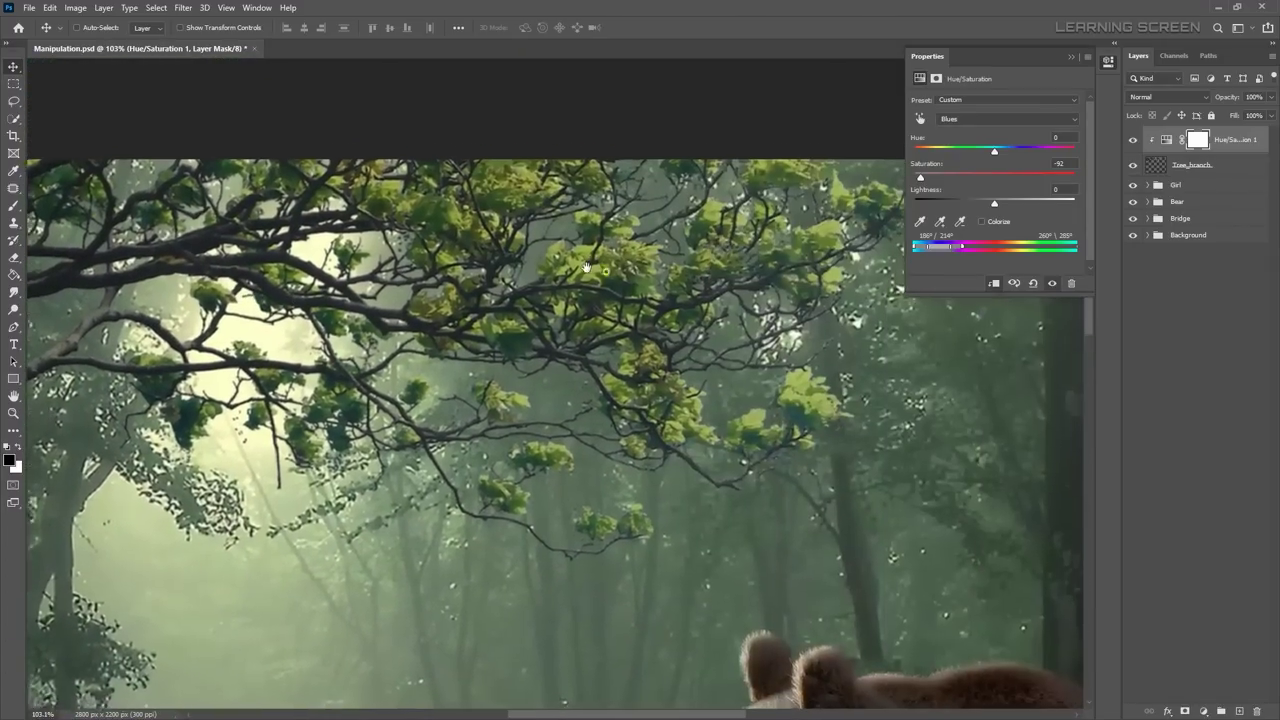
click(1071, 56)
Step: Add clipped Levels 12 with lowered output whites to darken the branch, comparing before and after
click(1205, 711)
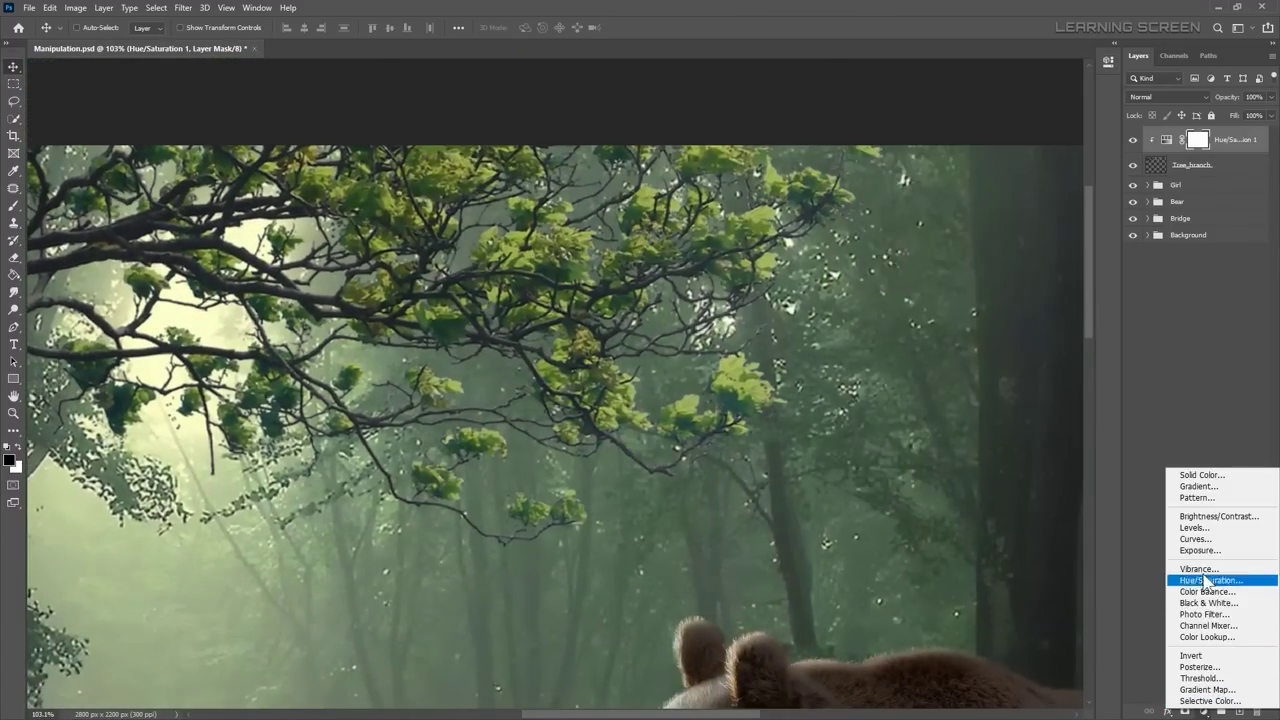
click(1220, 528)
mouse_move(1076, 233)
mouse_down()
mouse_move(956, 236)
mouse_move(979, 236)
mouse_up()
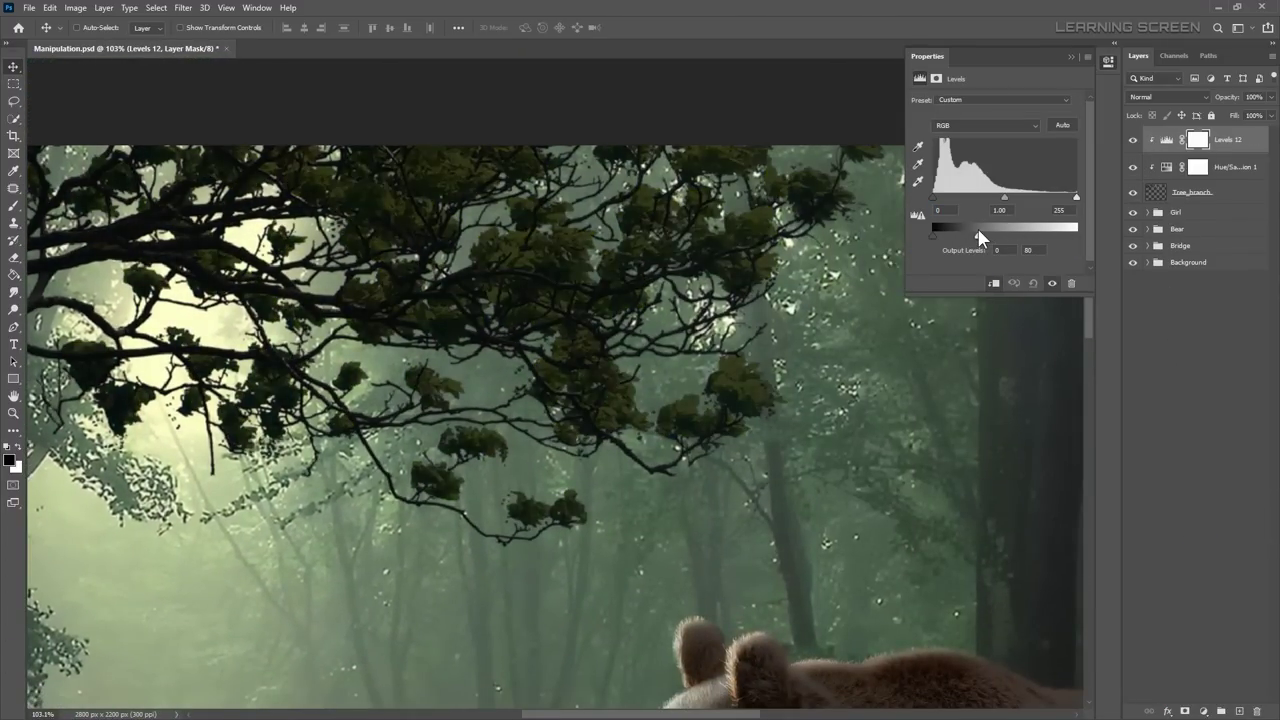
click(1071, 56)
click(1133, 140)
scroll(230, 330, up, 2)
click(1133, 140)
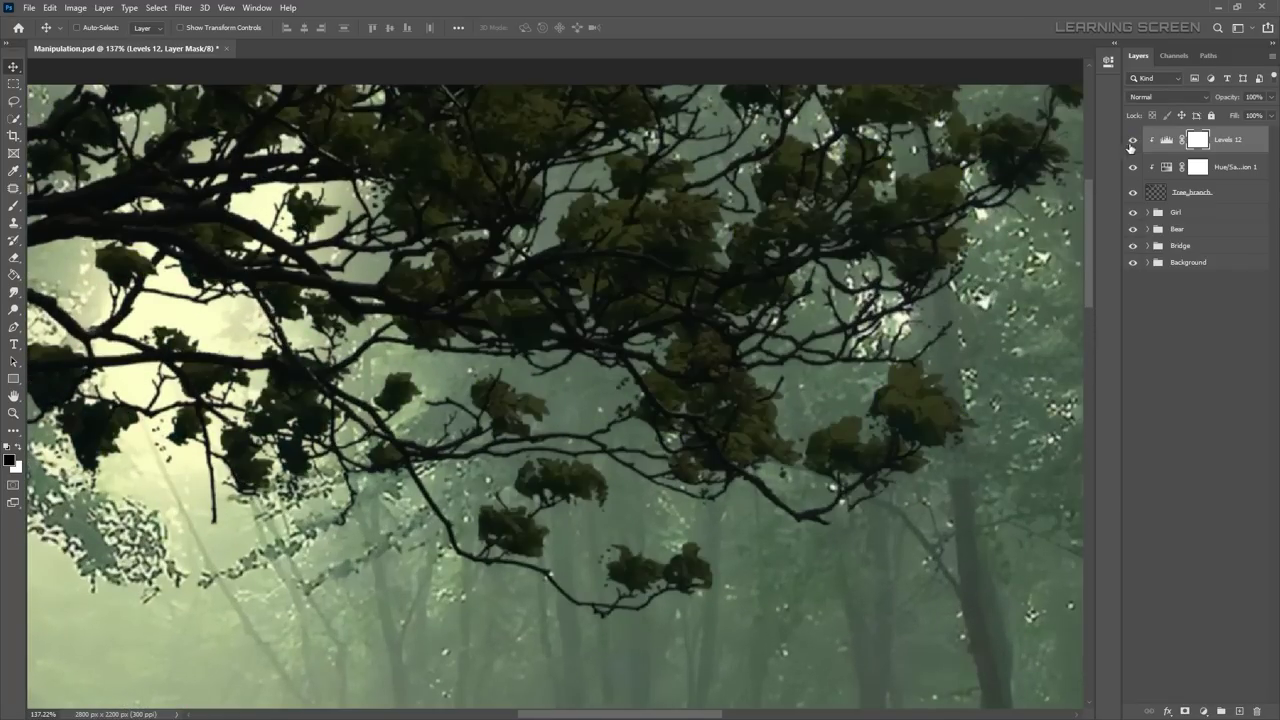
Step: Add a Curves 2 adjustment above the Hue/Saturation layer on the branch
click(1168, 167)
click(1205, 711)
click(1215, 545)
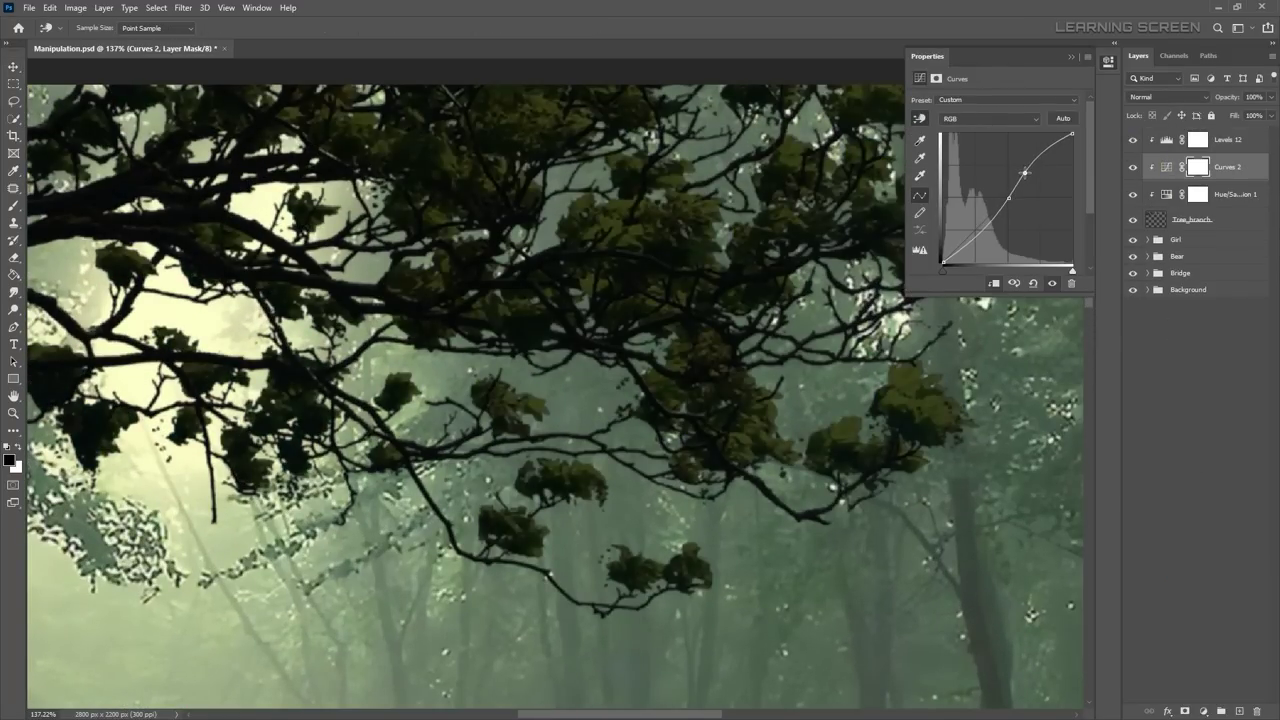
Step: Select the Levels 12 mask and choose the Tree Leaves brush preset
click(1198, 140)
key(b)
right_click(563, 392)
key(Escape)
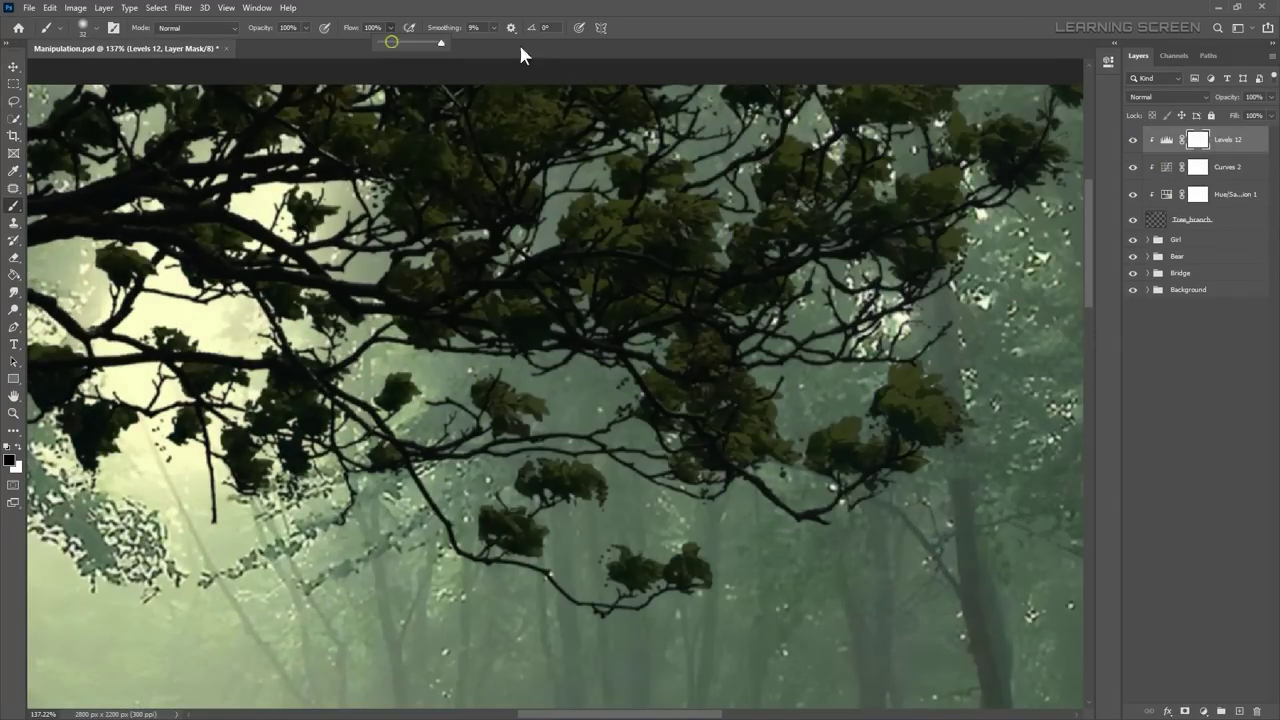
scroll(563, 468, up, 2)
key(ctrl+z)
scroll(563, 468, down, 2)
scroll(600, 300, up, 3)
right_click(603, 275)
scroll(690, 460, down, 5)
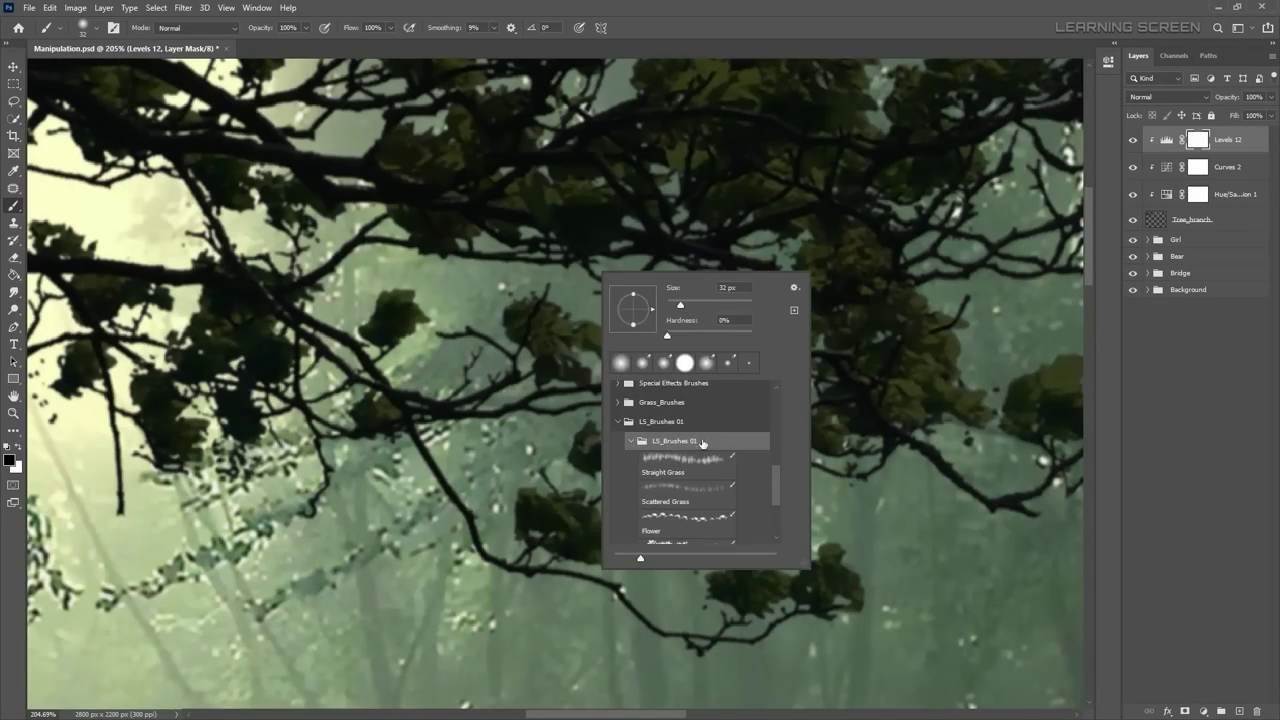
scroll(643, 483, down, 5)
double_click(643, 481)
key(ctrl+z)
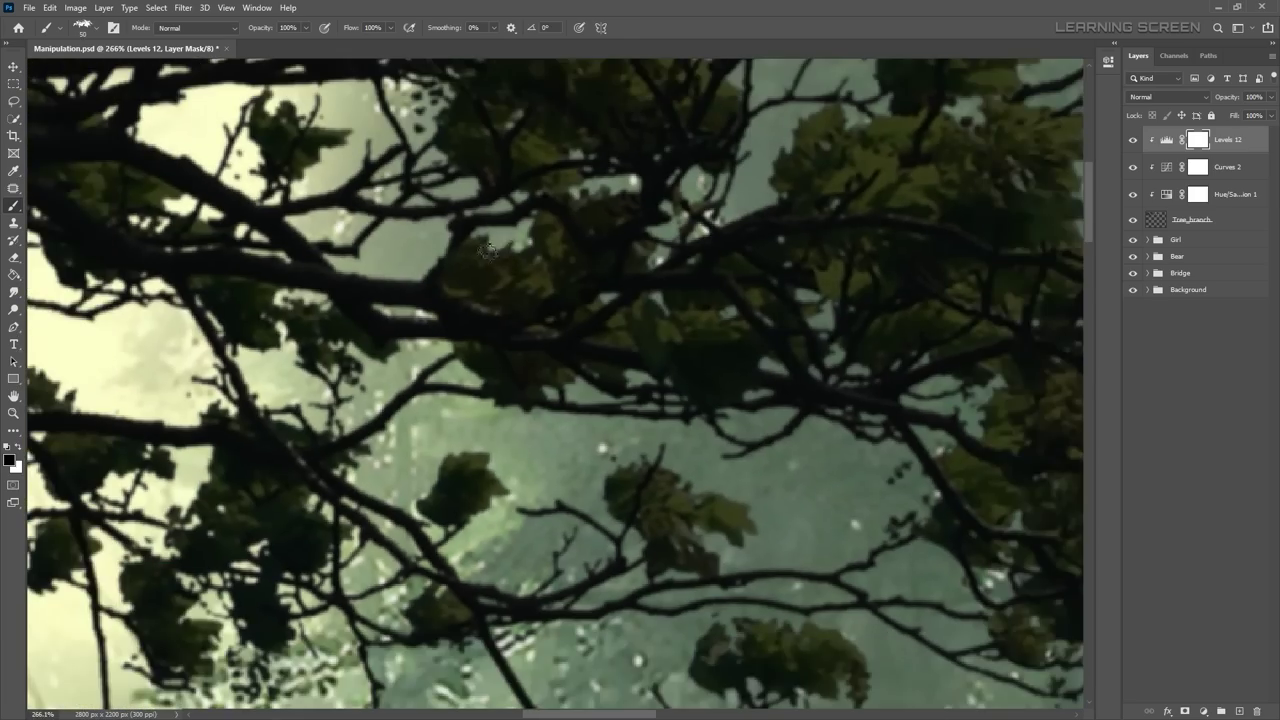
scroll(764, 395, up, 3)
Step: Paint bright leaf highlights back into the branches and centre through the Levels 12 mask
drag(764, 395, 980, 290)
scroll(900, 300, down, 2)
drag(560, 410, 500, 400)
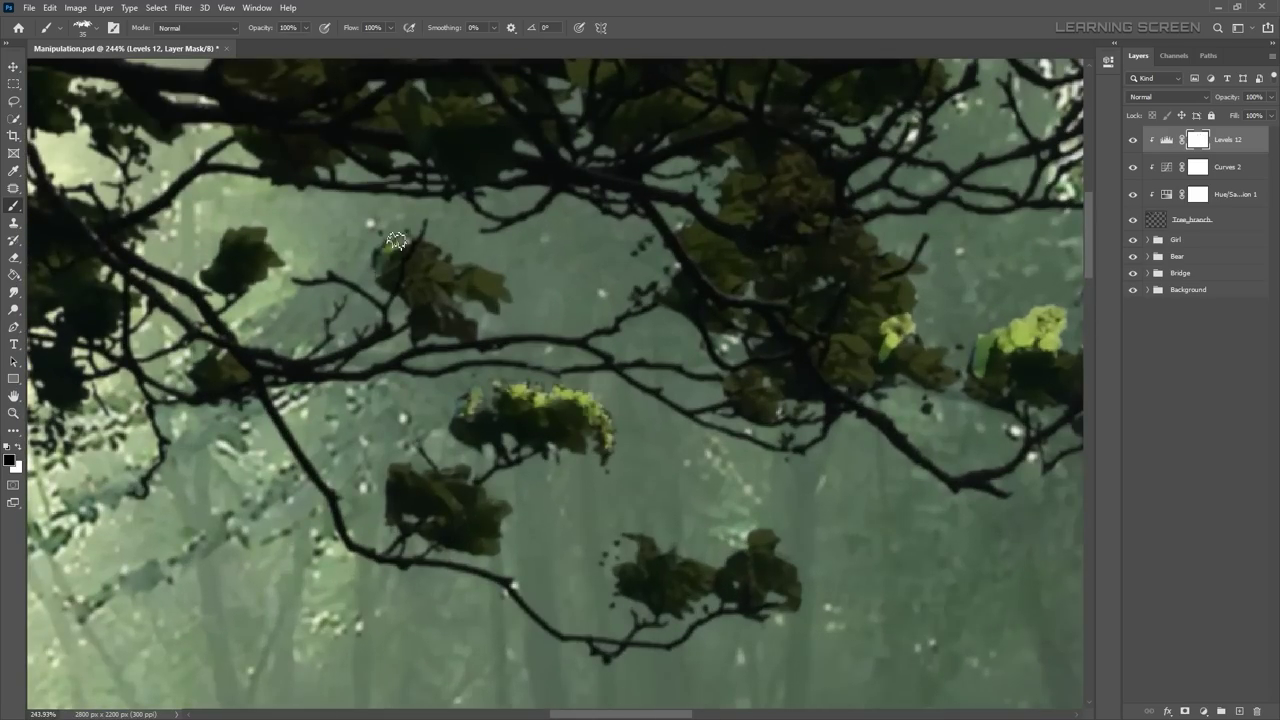
scroll(413, 243, up, 2)
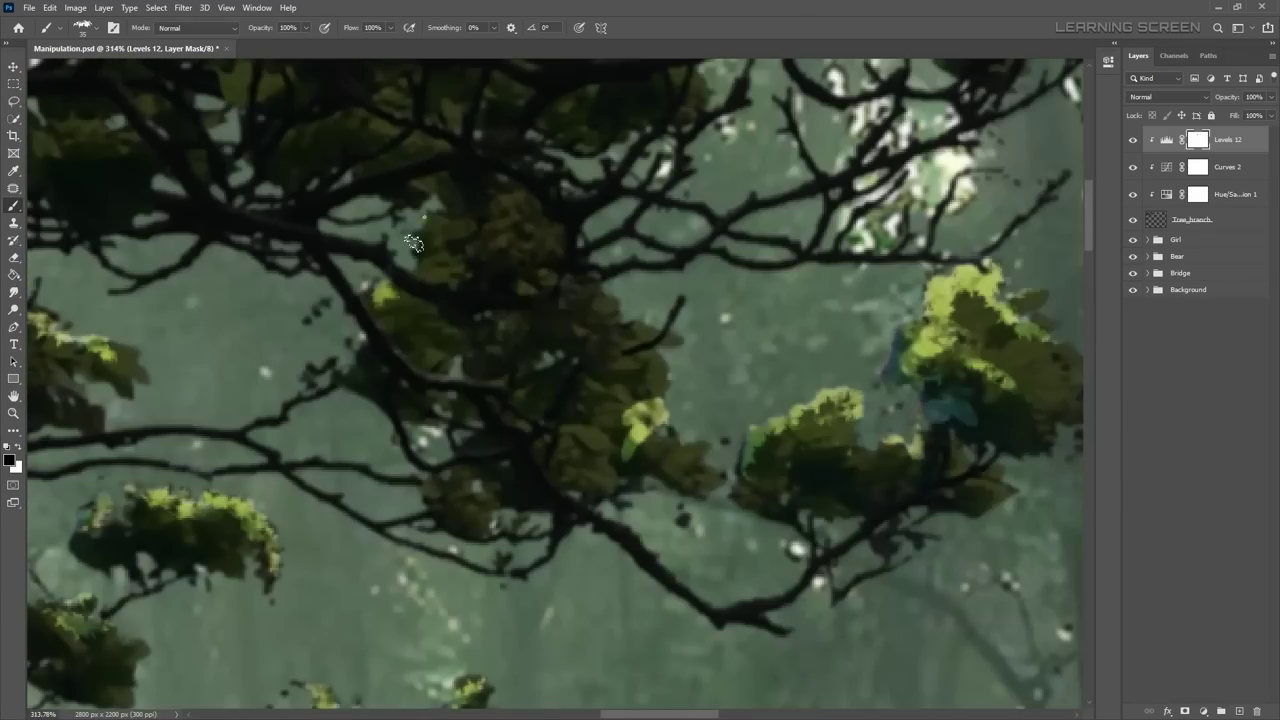
scroll(686, 371, down, 3)
scroll(571, 366, up, 2)
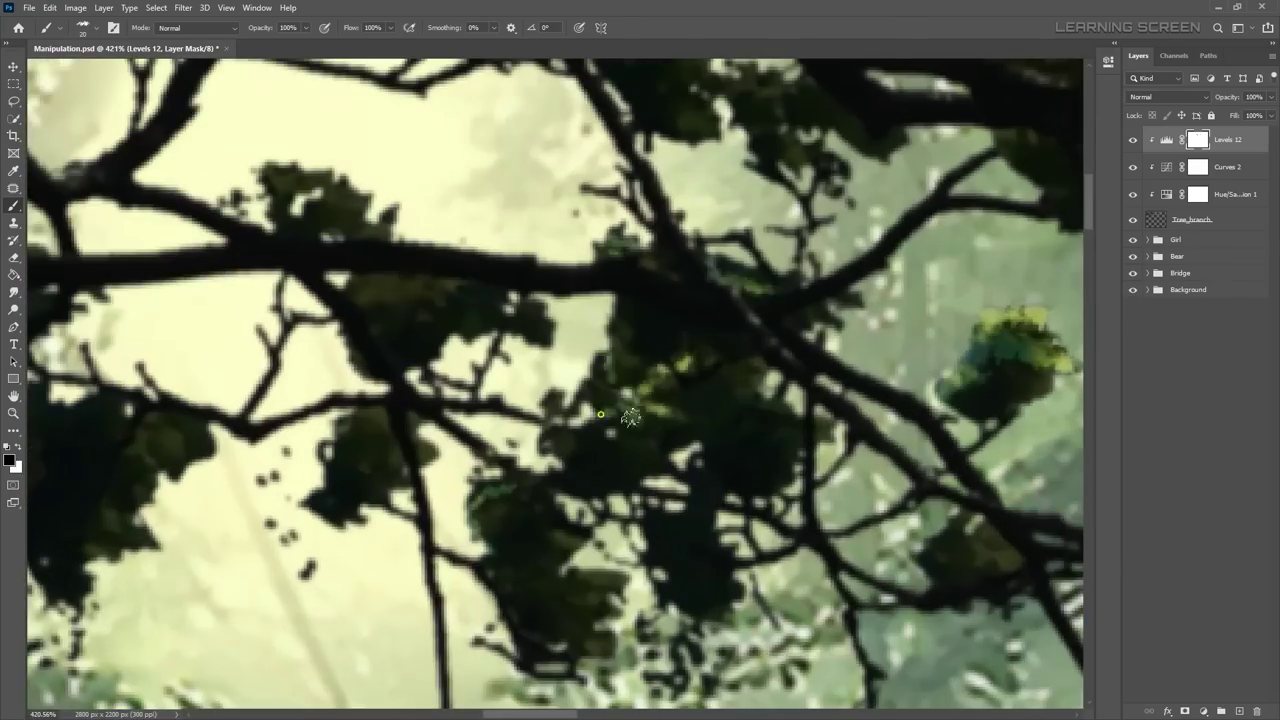
scroll(608, 423, down, 2)
scroll(520, 390, up, 3)
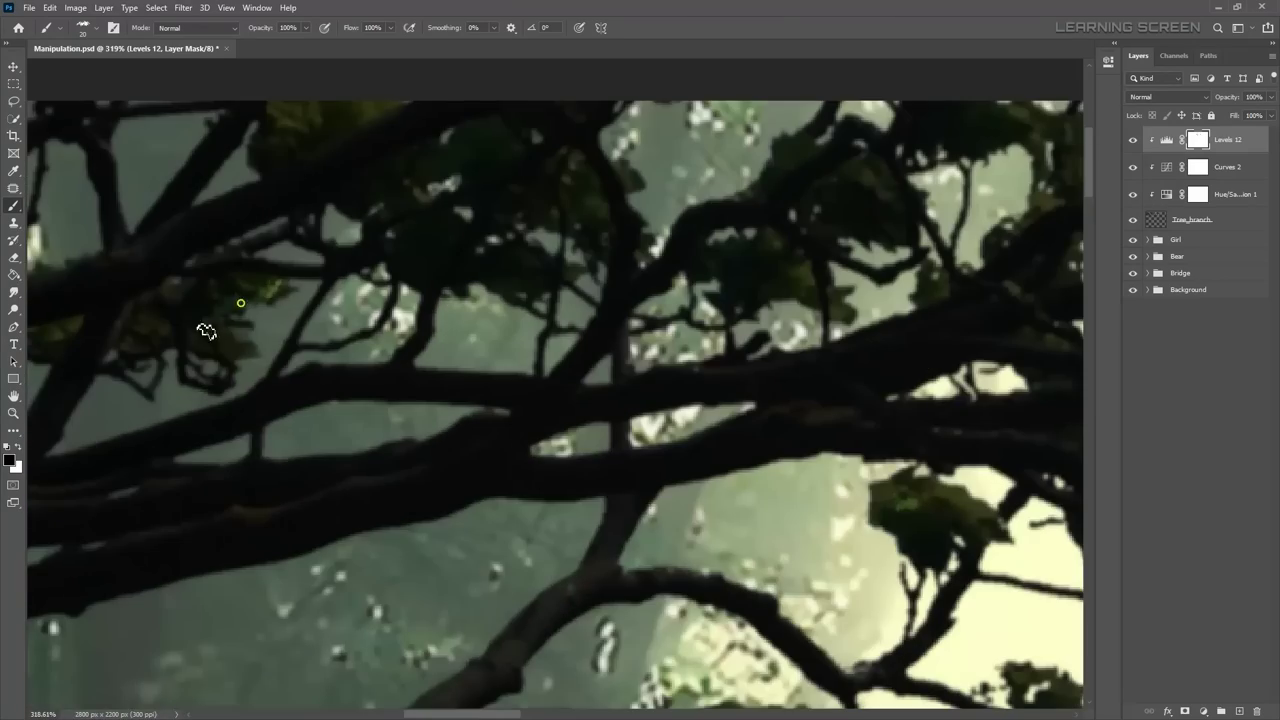
scroll(602, 352, down, 3)
scroll(358, 390, down, 3)
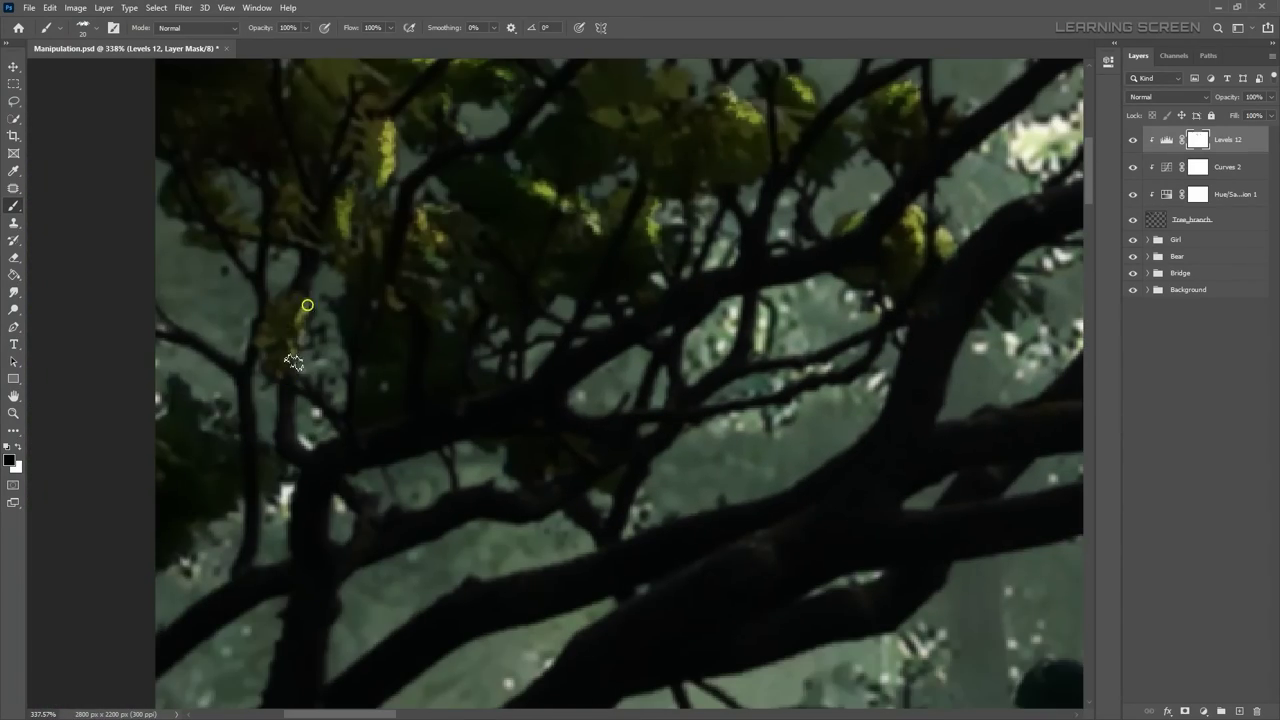
scroll(306, 306, down, 3)
scroll(357, 346, down, 3)
scroll(486, 237, up, 8)
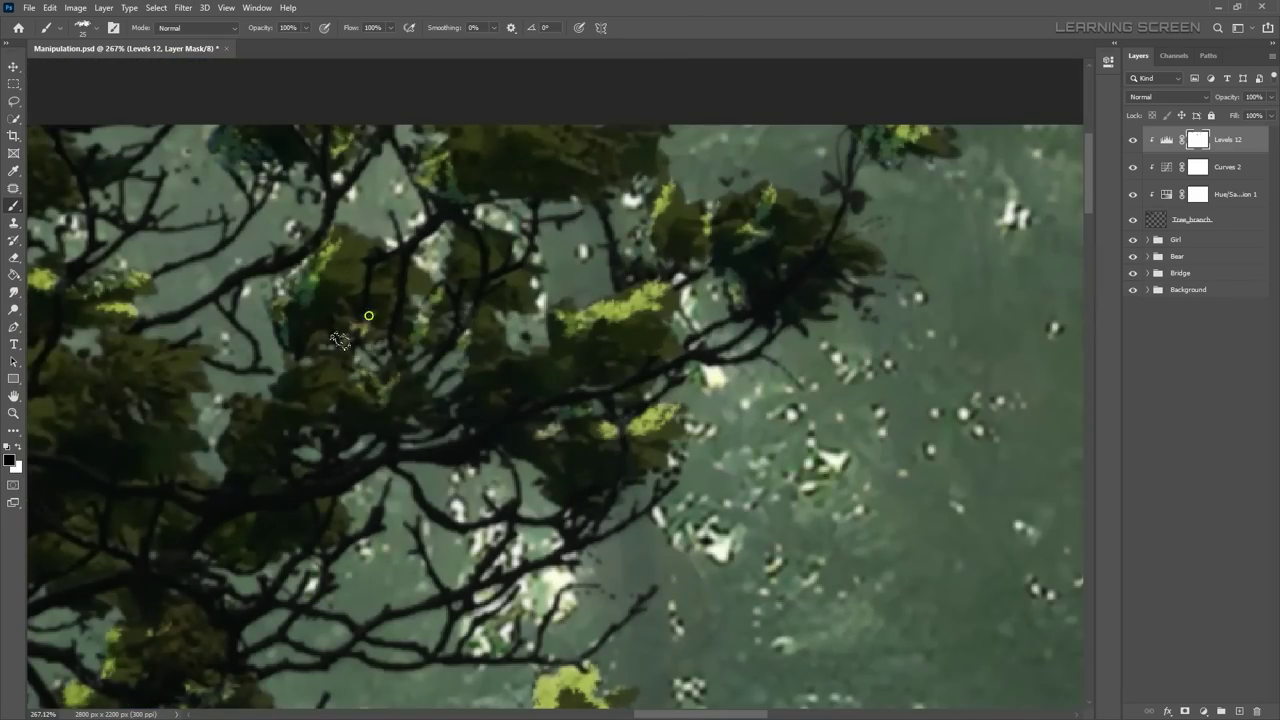
scroll(369, 316, down, 2)
scroll(400, 330, down, 2)
scroll(450, 350, down, 3)
scroll(500, 300, up, 8)
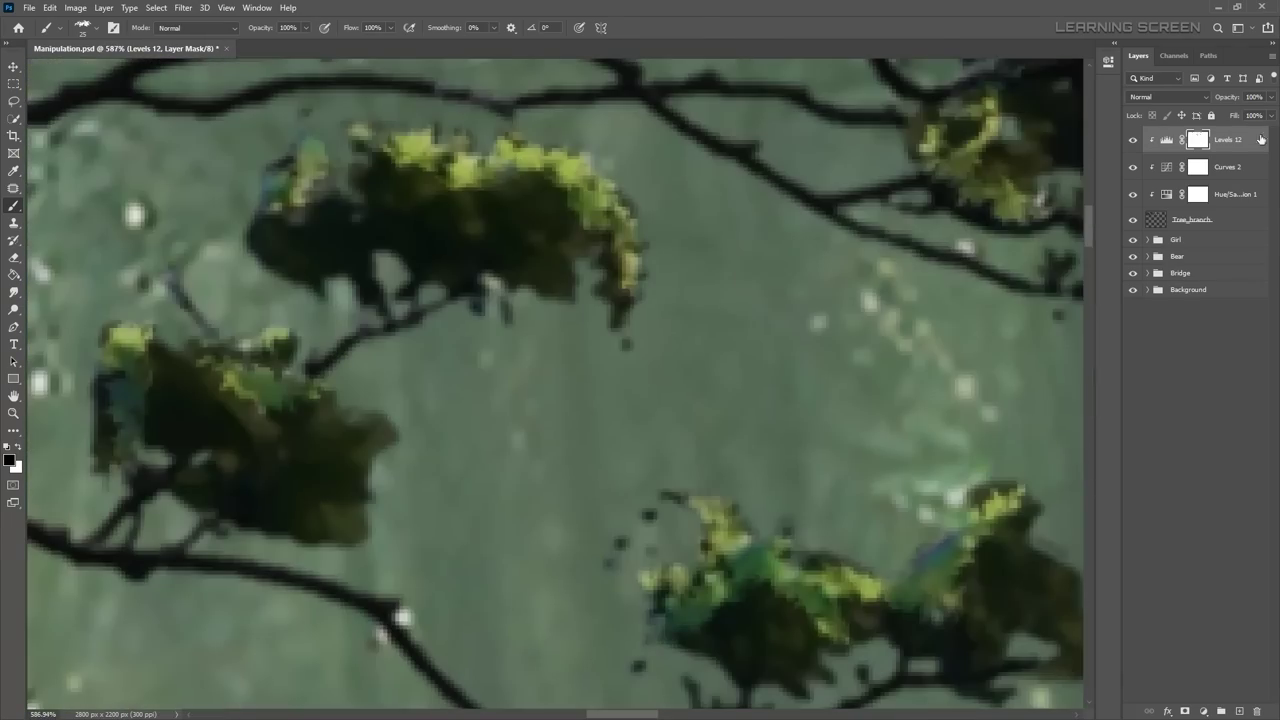
Step: Add a Levels 13 adjustment above Levels 12 and nudge its input slider
double_click(1198, 139)
scroll(600, 200, down, 4)
scroll(600, 200, down, 6)
scroll(607, 180, up, 2)
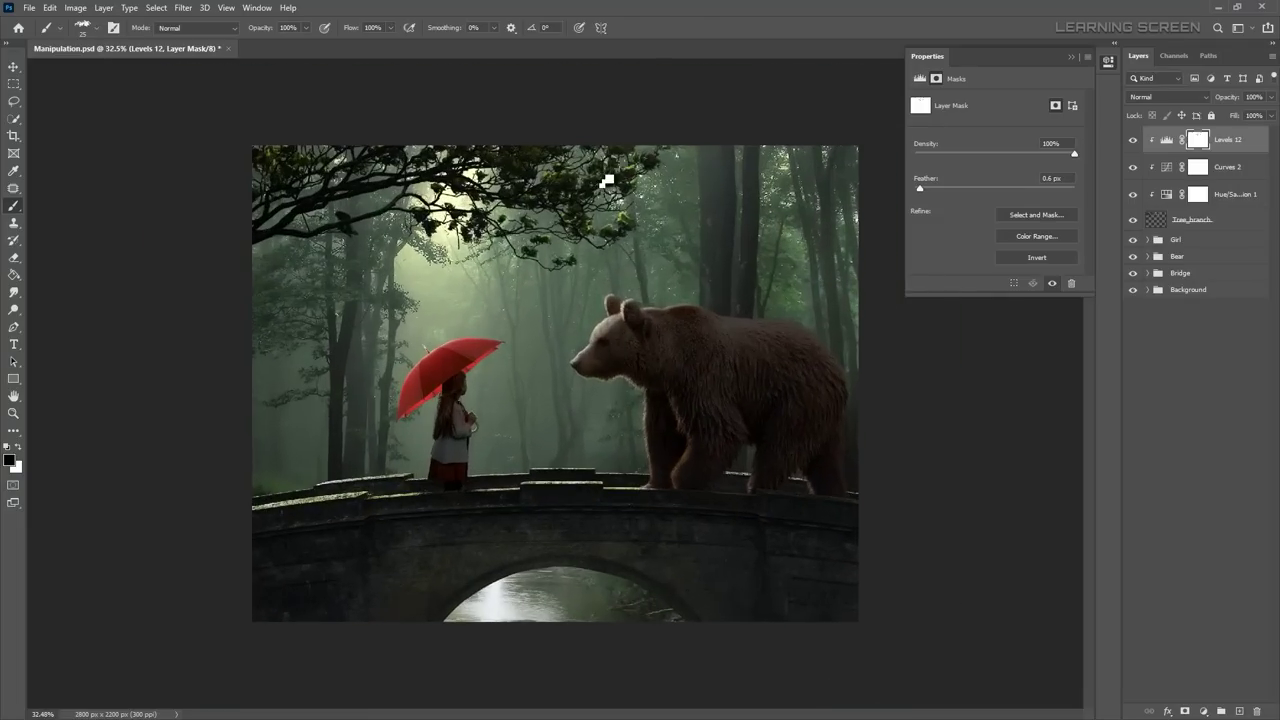
key(ctrl+j)
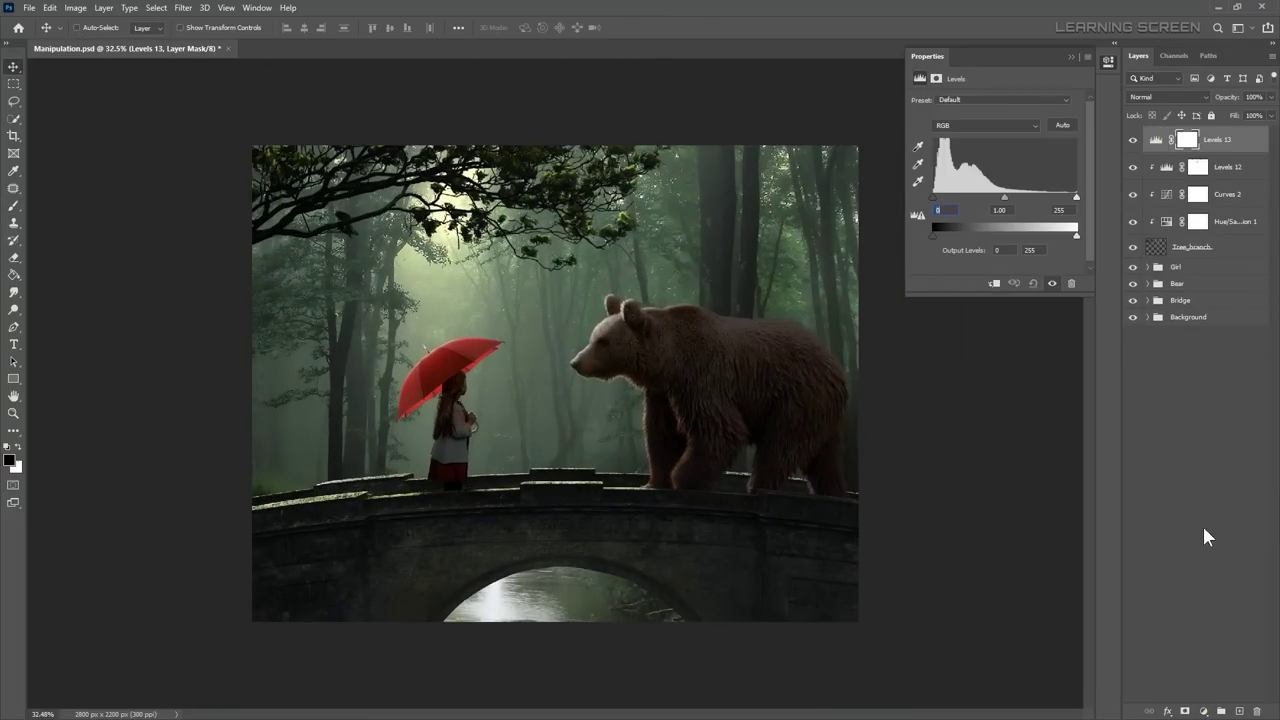
drag(937, 227, 929, 229)
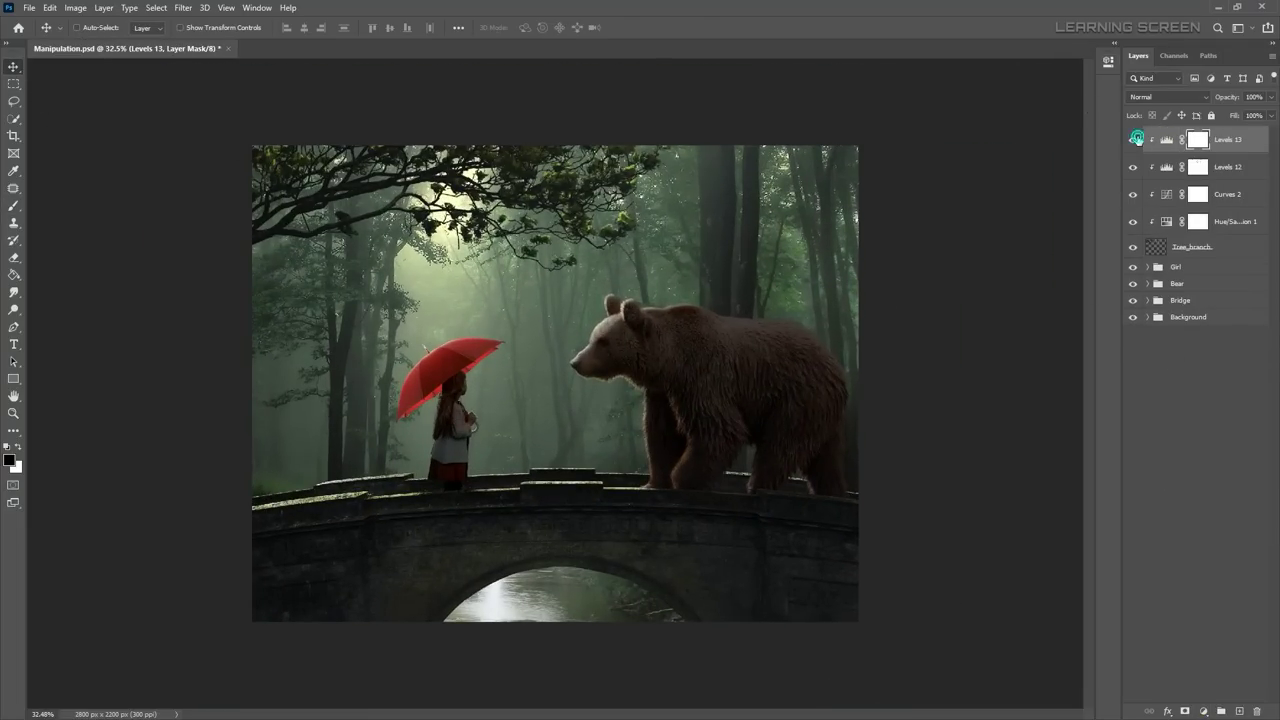
click(1108, 61)
scroll(551, 302, down, 2)
scroll(551, 302, up, 1)
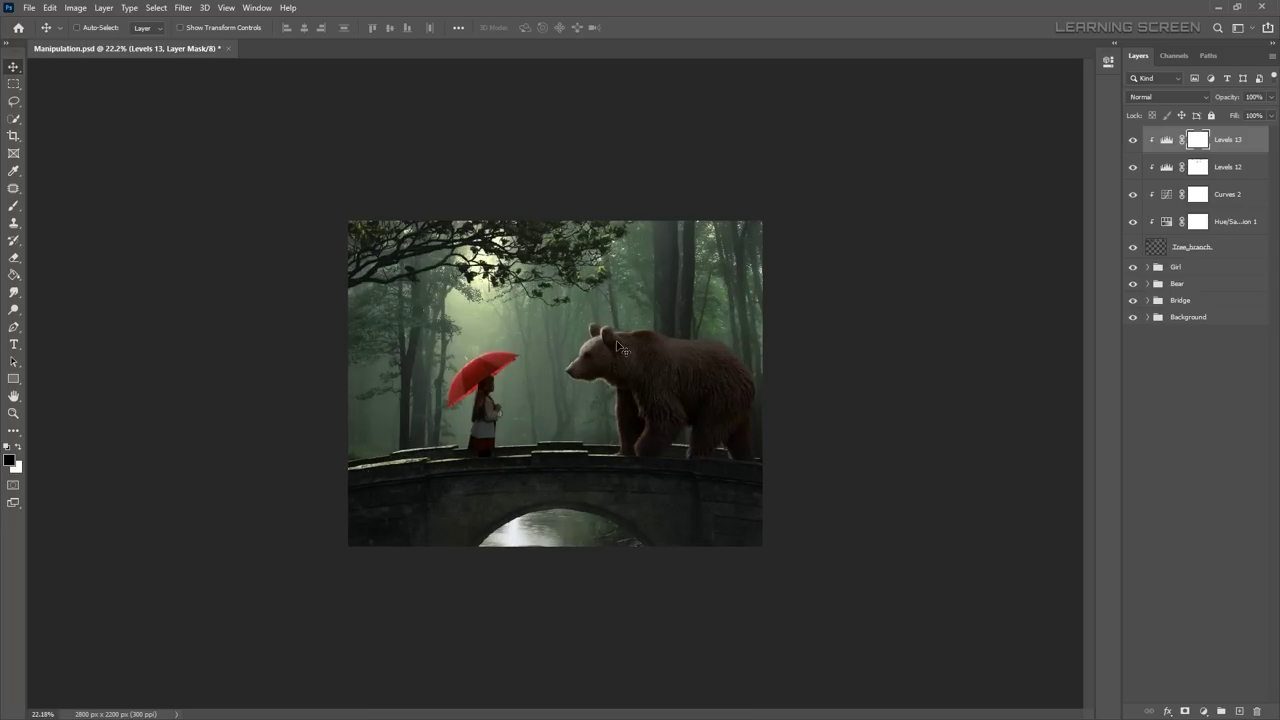
Step: Copy all of leaf.png and paste it into Manipulation.psd as a new layer
key(ctrl+o)
double_click(896, 160)
key(ctrl+a)
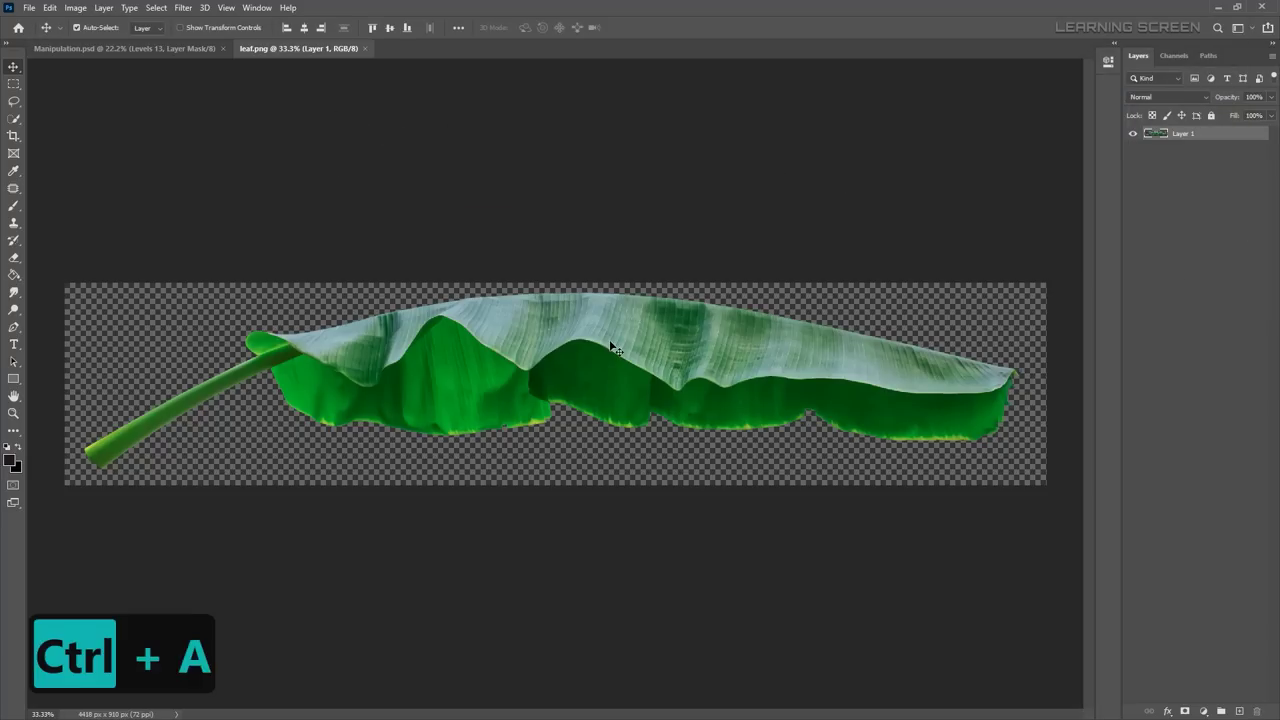
key(ctrl+c)
click(149, 48)
key(ctrl+v)
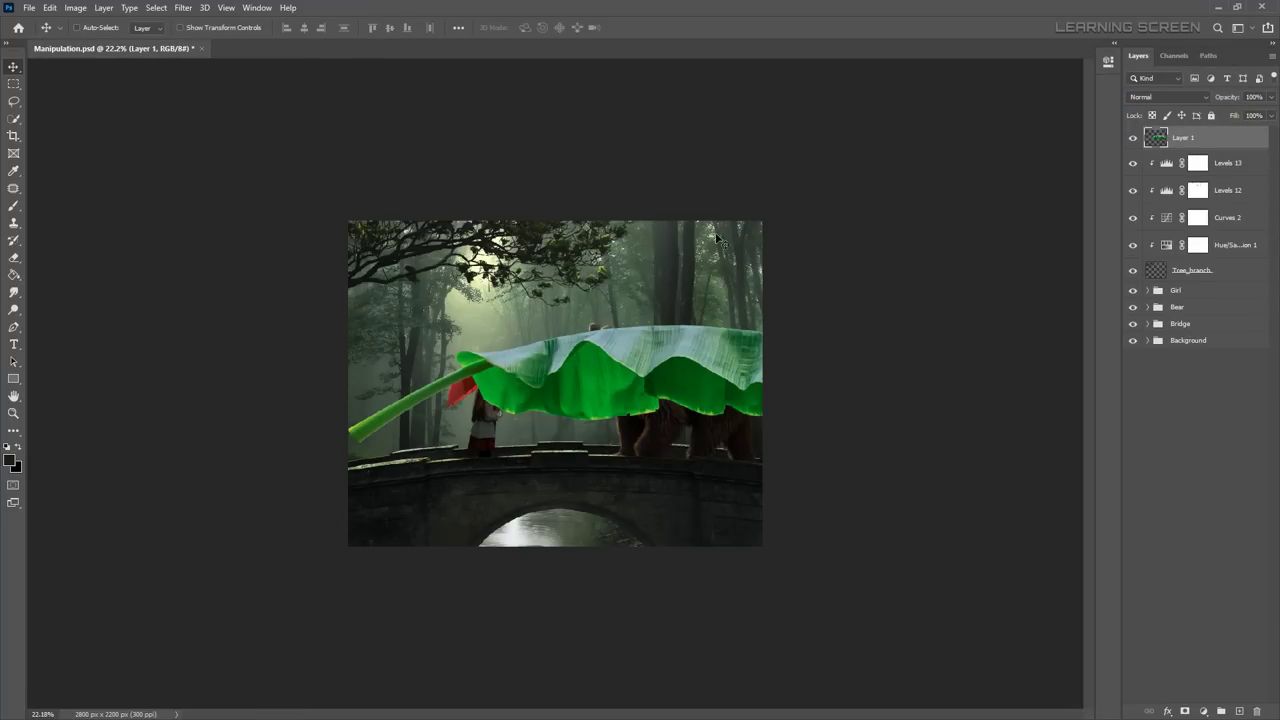
Step: Group the layers from Levels 13 down to Tree_branch into a group named 'Branch'
click(1228, 163)
shift+click(1192, 270)
right_click(1229, 270)
click(1100, 248)
text(Branch)
key(Return)
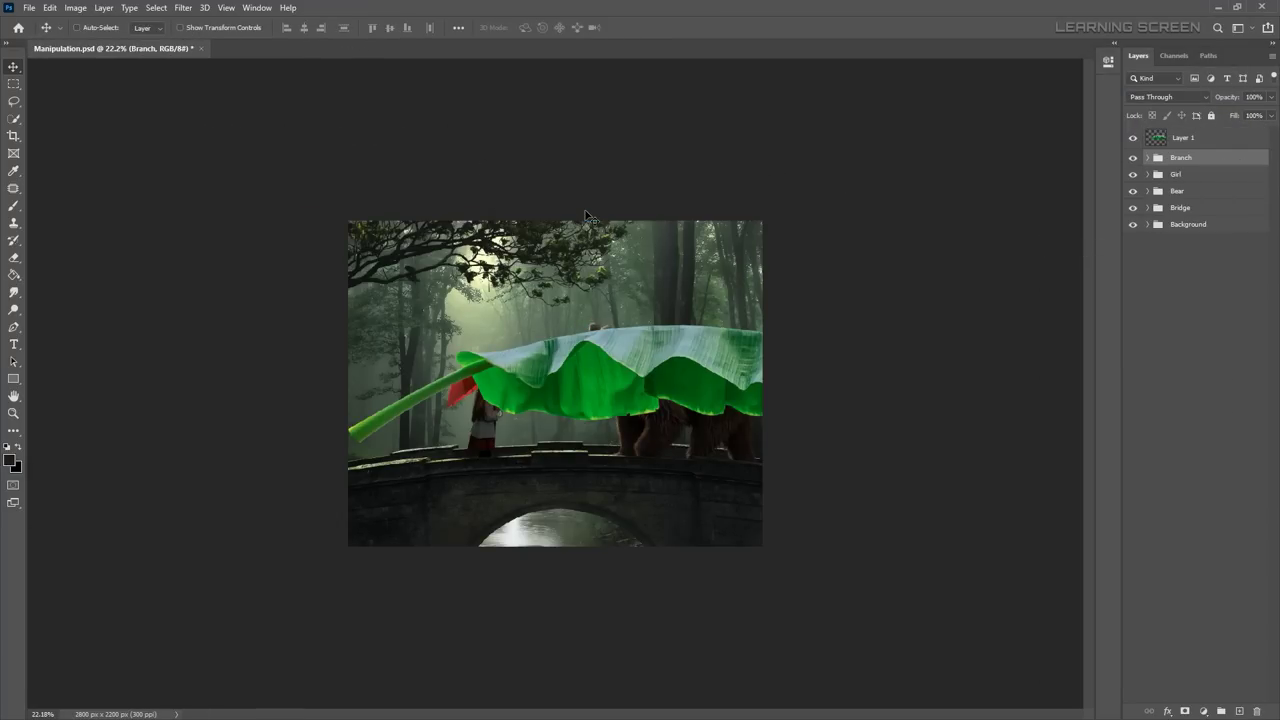
Step: Zoom in and start a Free Transform on the leaf layer
key(ctrl+equal)
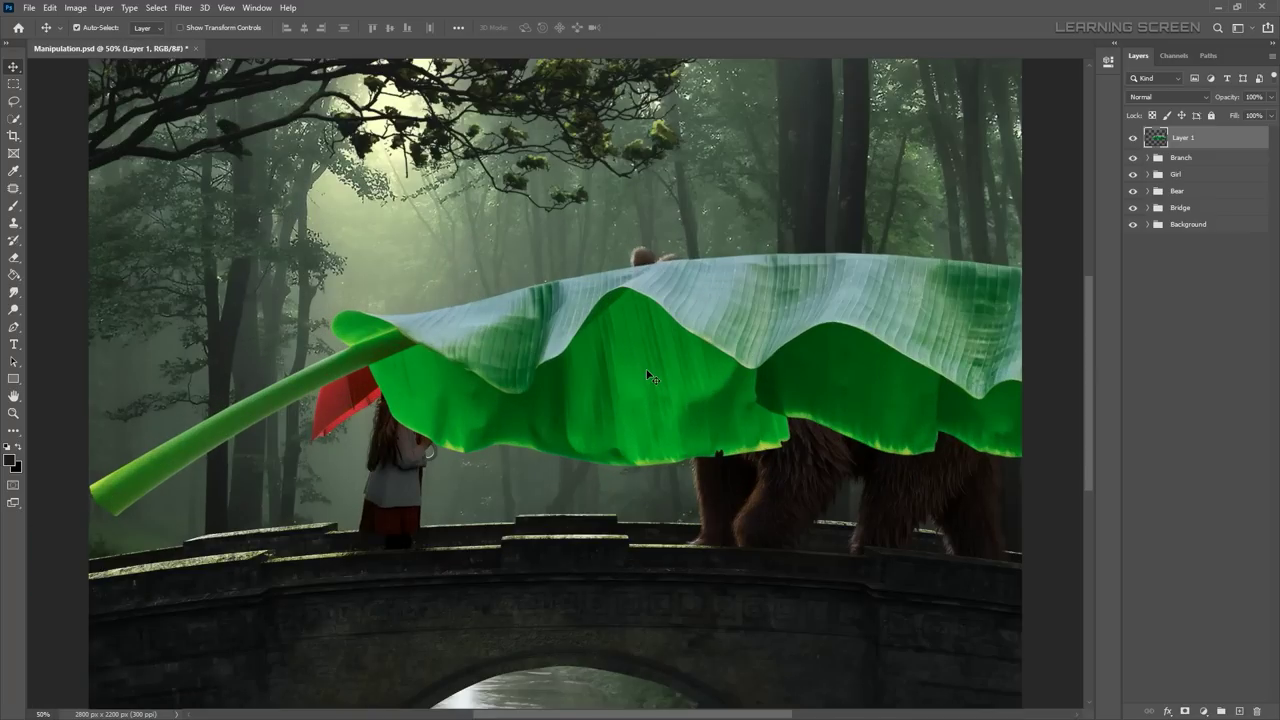
key(ctrl+t)
right_click(785, 300)
Step: Flip the leaf horizontally, shrink and tilt it over the bear, and commit
click(810, 523)
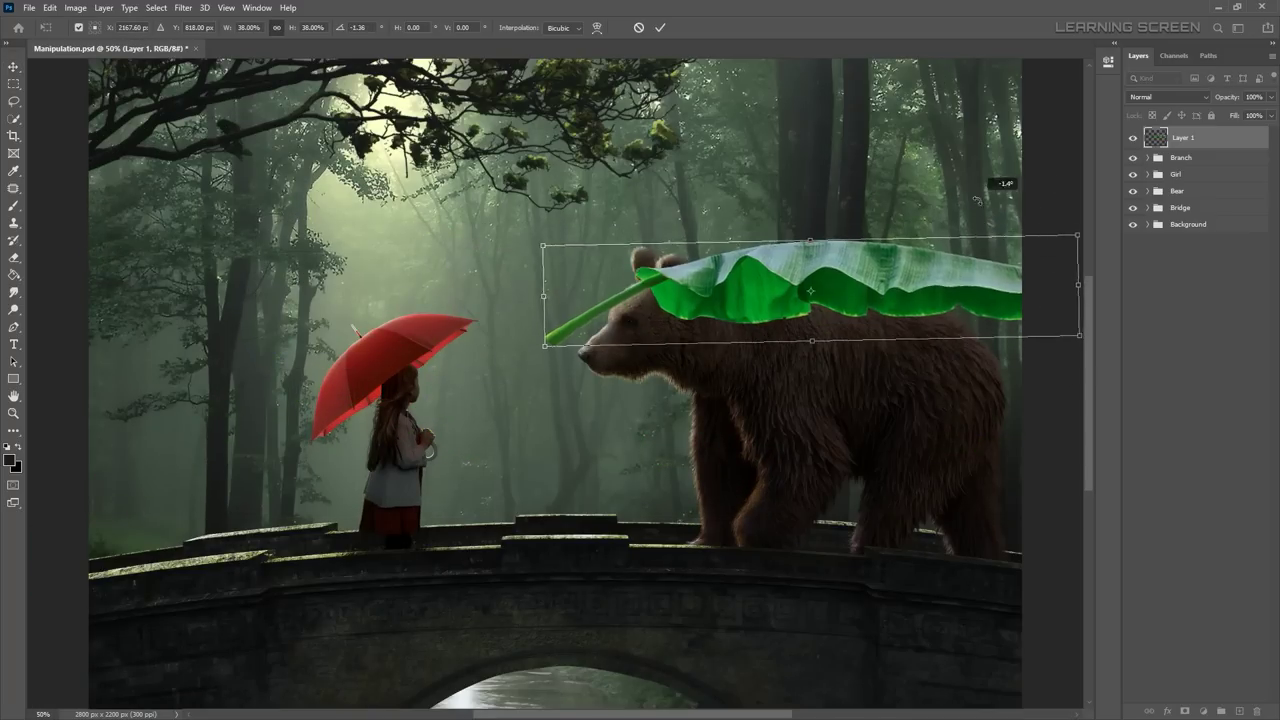
mouse_move(1060, 300)
mouse_down()
mouse_move(1040, 345)
mouse_move(1025, 343)
mouse_move(1065, 280)
mouse_up()
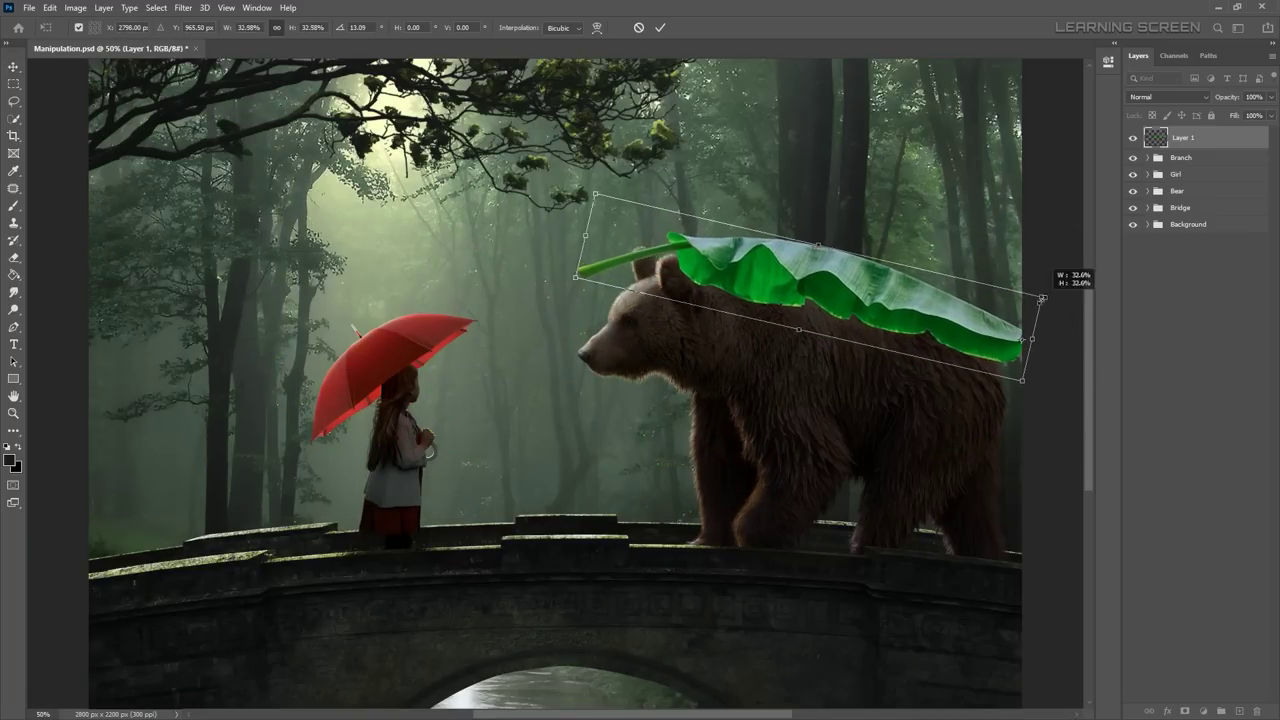
scroll(350, 200, up, 3)
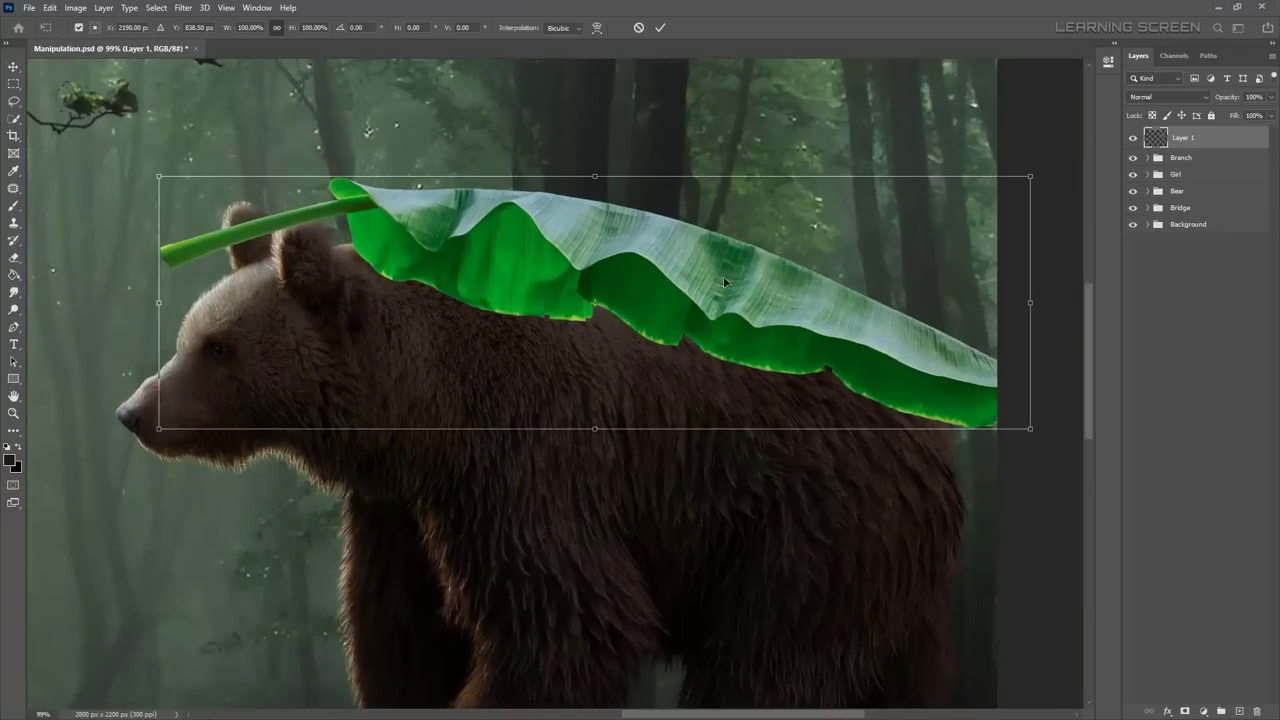
click(49, 7)
Step: Puppet Warp the leaf with pins so it bends down along the bear's back
click(100, 295)
click(655, 258)
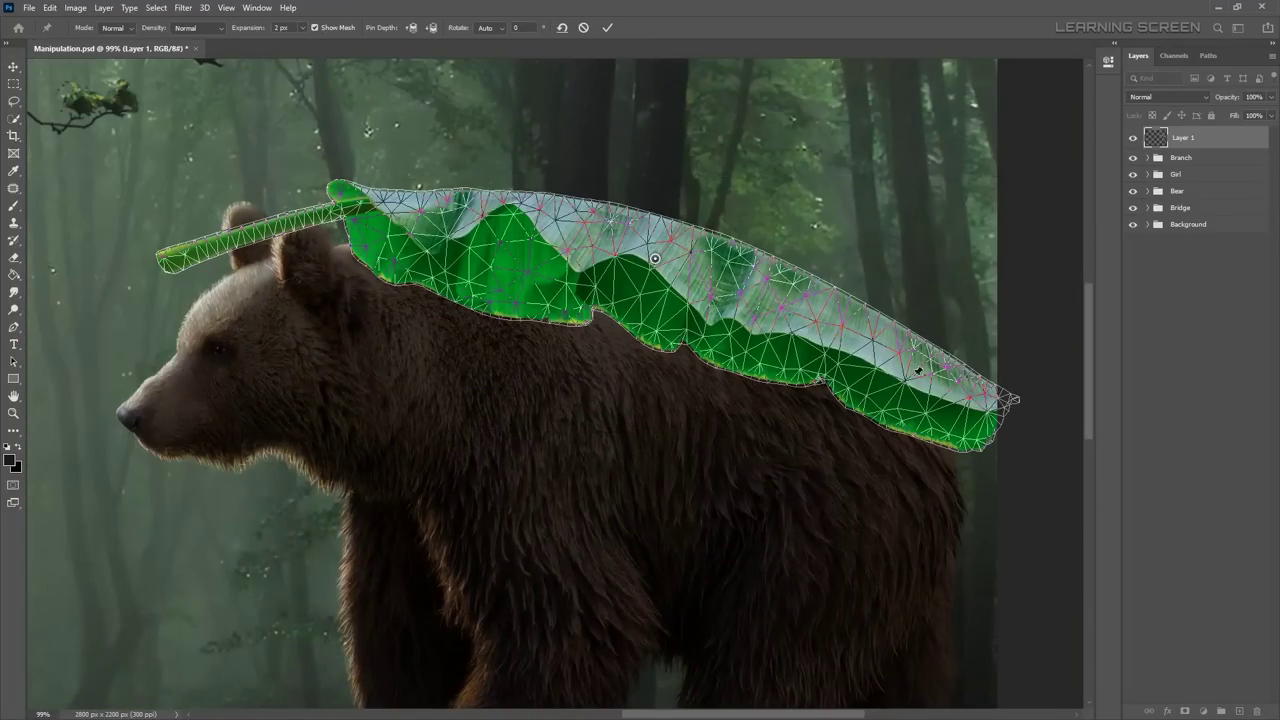
click(960, 409)
drag(200, 247, 198, 276)
drag(960, 409, 965, 418)
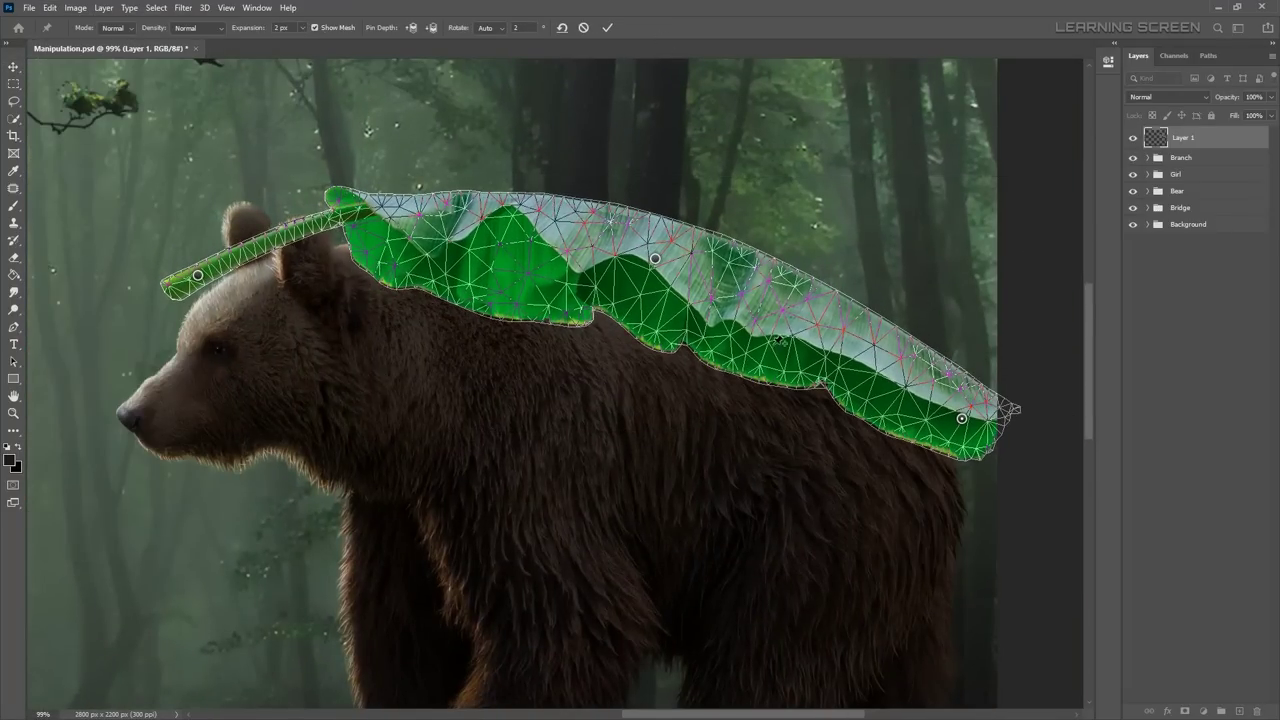
click(607, 27)
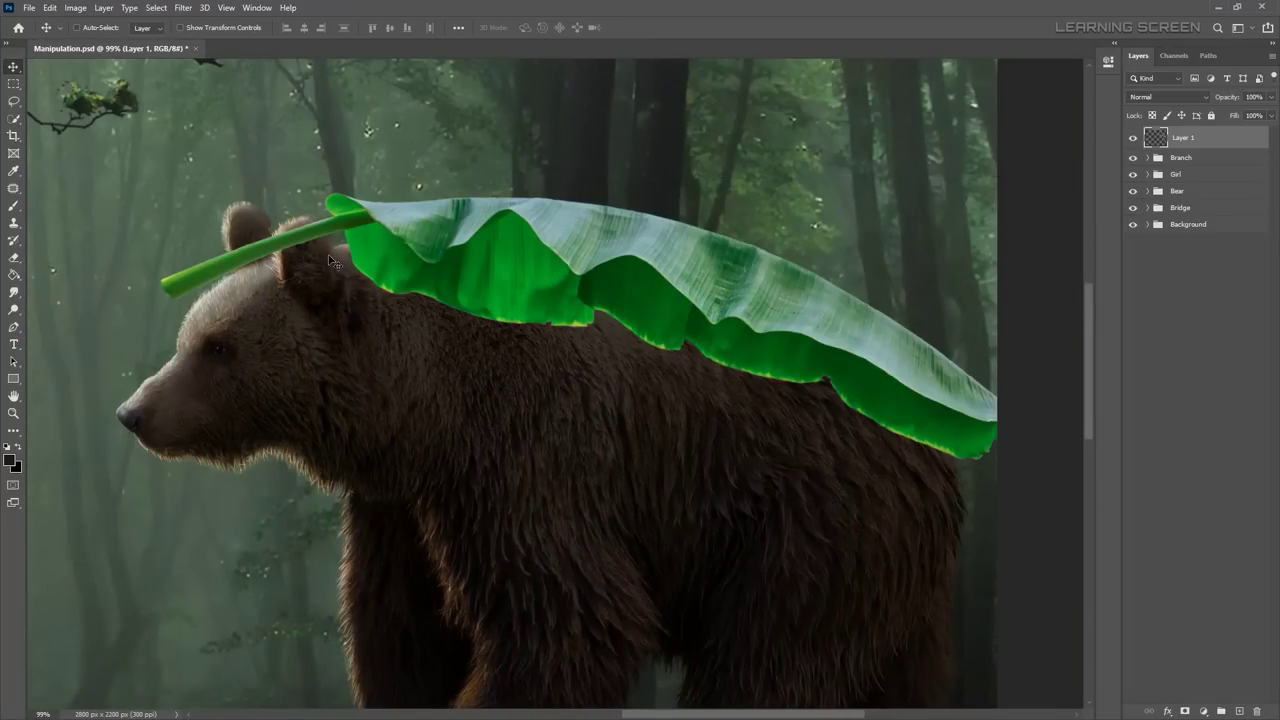
scroll(333, 262, up, 5)
scroll(640, 252, down, 3)
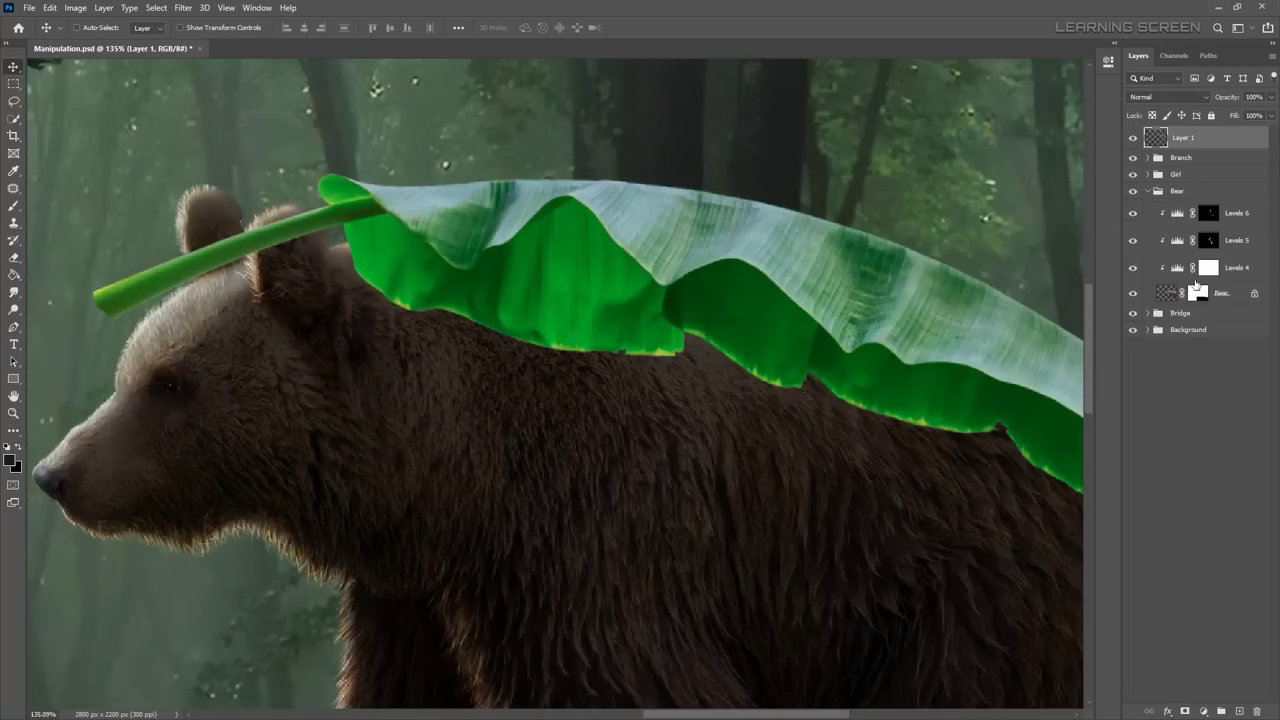
Step: Mask the leaf with an inverted Bear selection so it sits behind the bear
ctrl+click(1196, 290)
click(1185, 711)
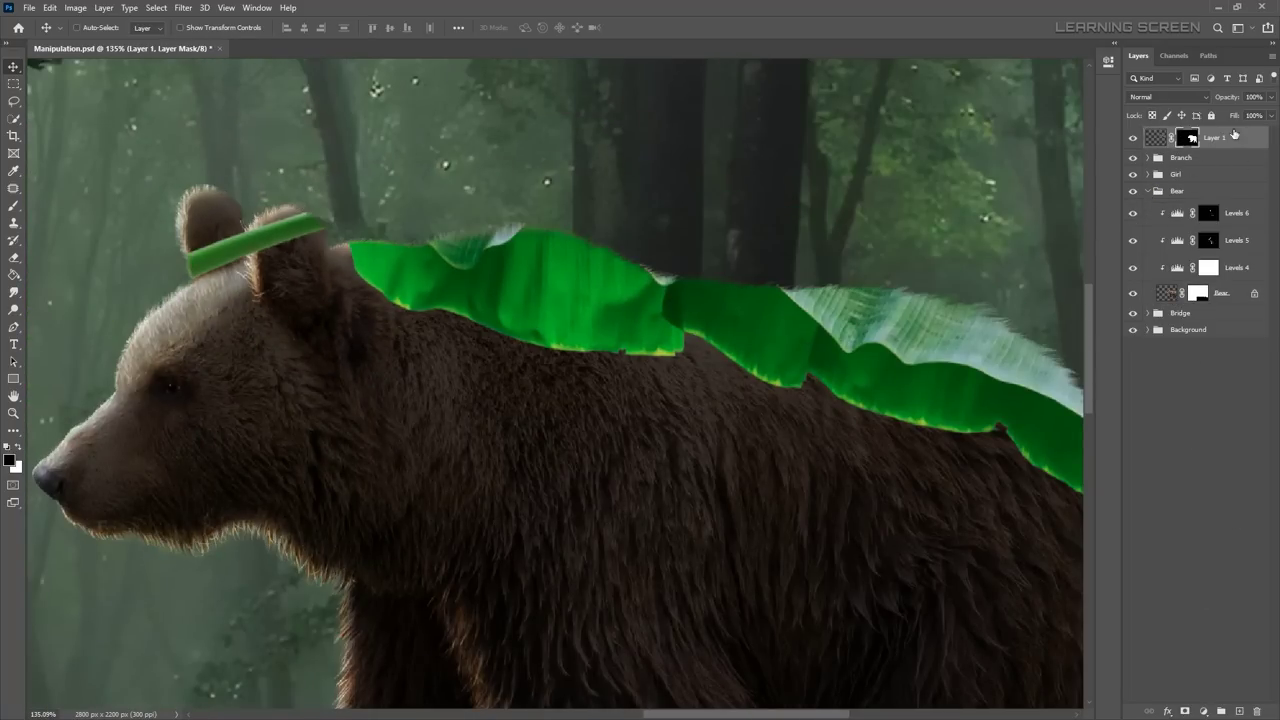
key(ctrl+i)
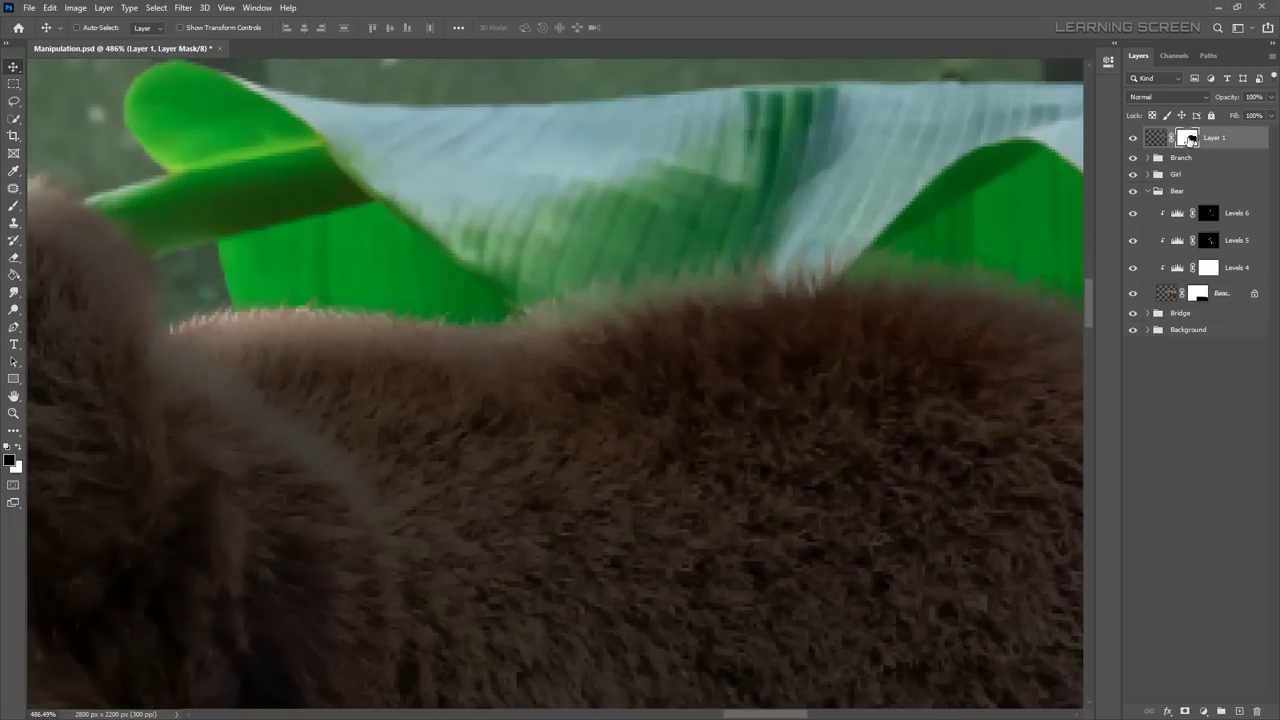
click(1147, 190)
Step: Paint white with a hard round brush to reveal the leaf along the fur edge
right_click(615, 275)
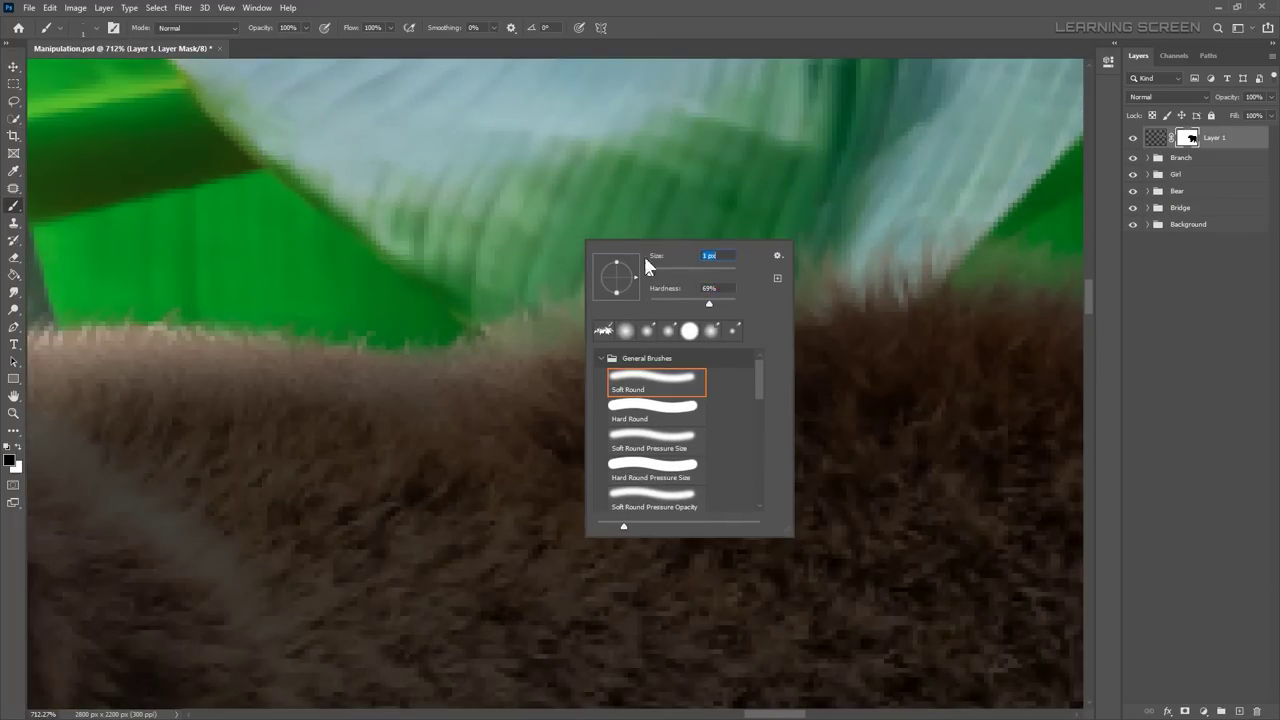
click(660, 380)
click(20, 445)
drag(816, 304, 910, 148)
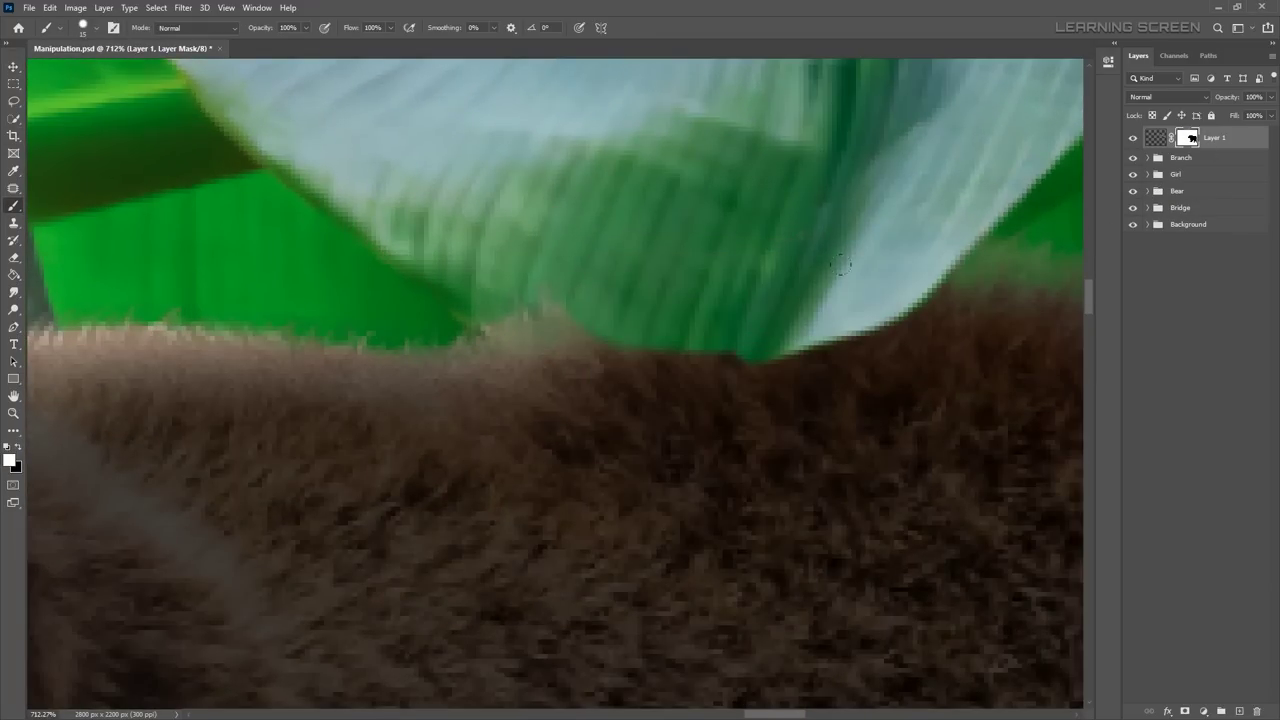
scroll(840, 263, down, 5)
scroll(854, 337, down, 5)
scroll(854, 289, down, 1)
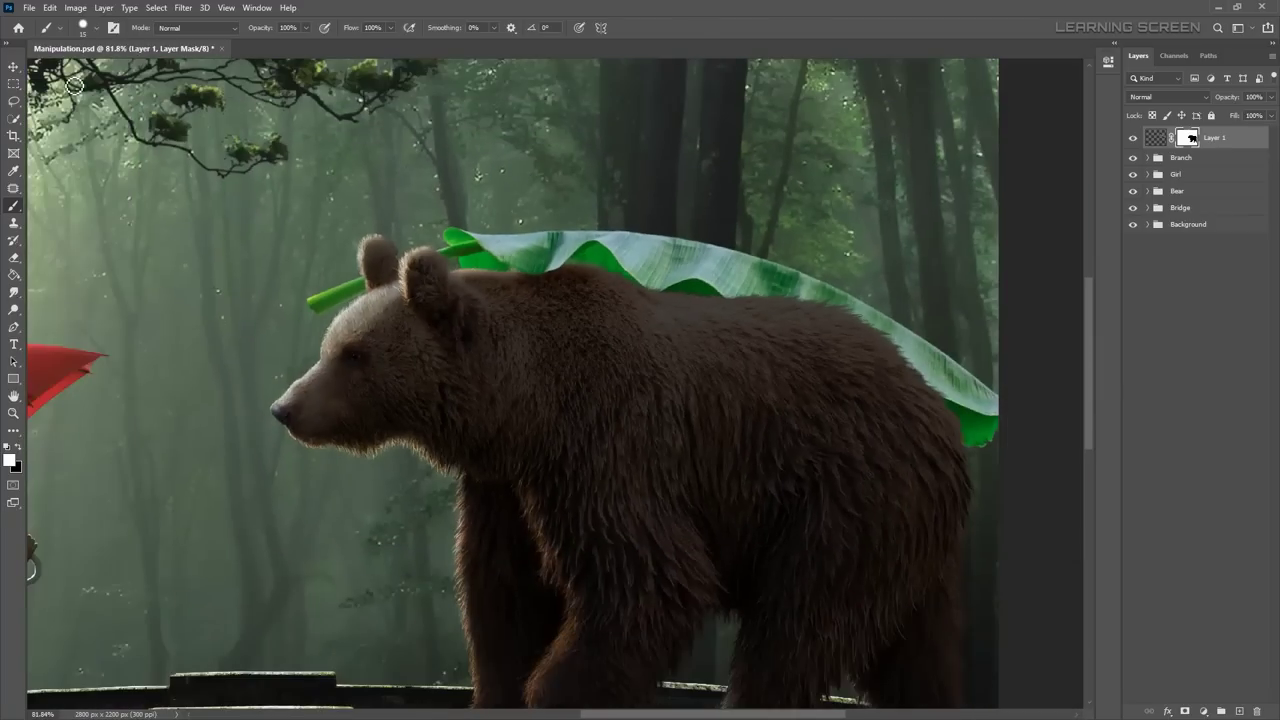
key(v)
scroll(738, 296, up, 2)
Step: Puppet Warp the leaf again, pinning its left tip and pulling its middle onto the back
click(49, 7)
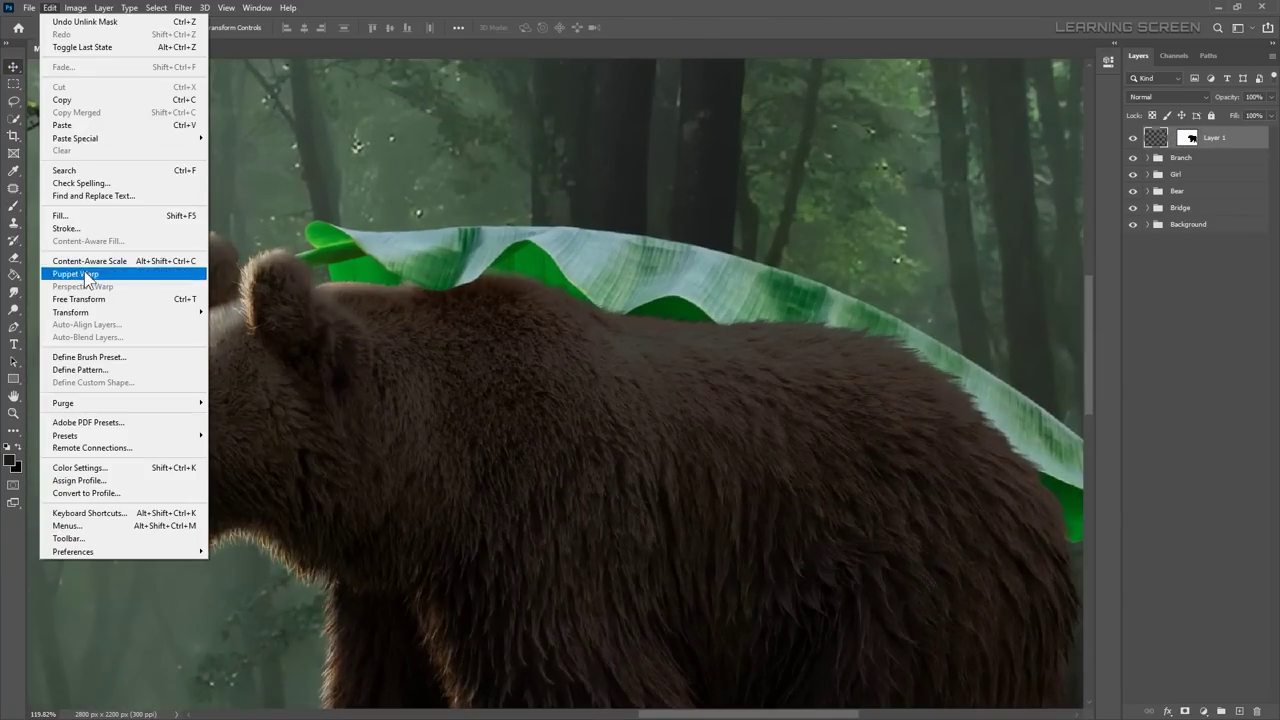
click(90, 271)
click(424, 291)
drag(631, 298, 633, 318)
click(607, 27)
Step: Free Transform the leaf to reshape its left part
key(b)
scroll(239, 228, up, 5)
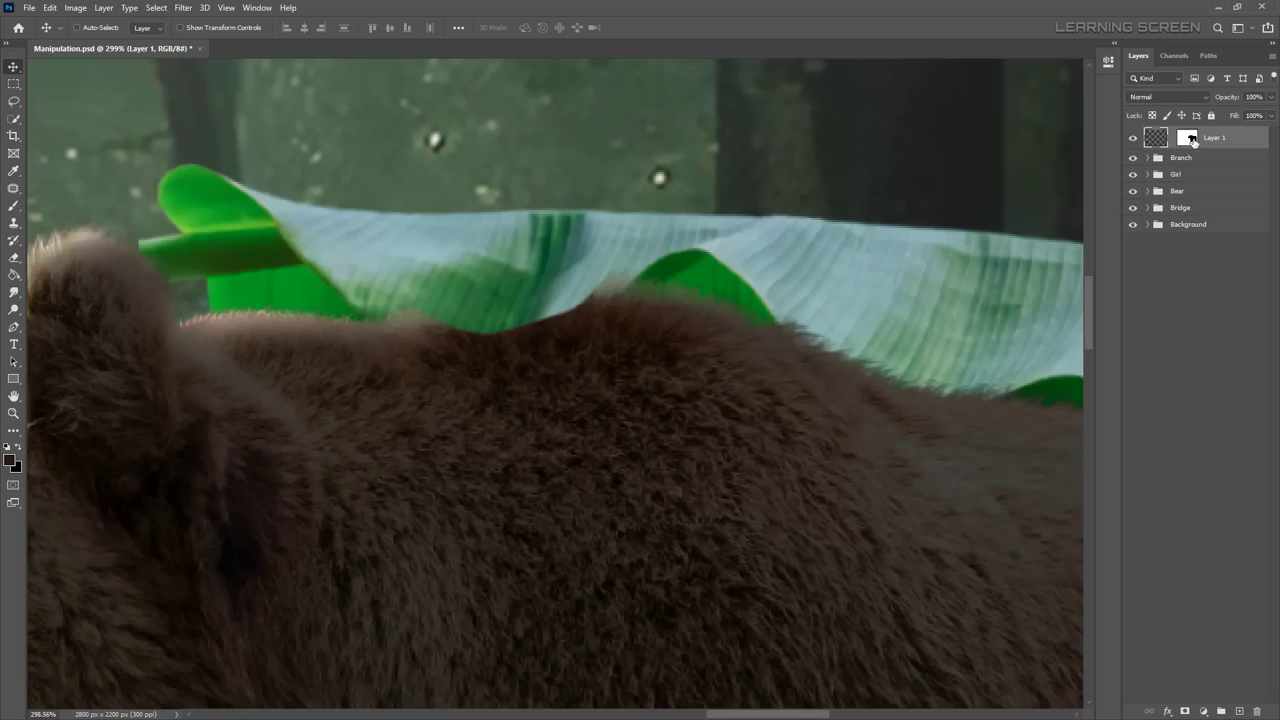
scroll(239, 228, up, 2)
scroll(239, 228, up, 2)
scroll(239, 228, down, 5)
scroll(574, 294, down, 3)
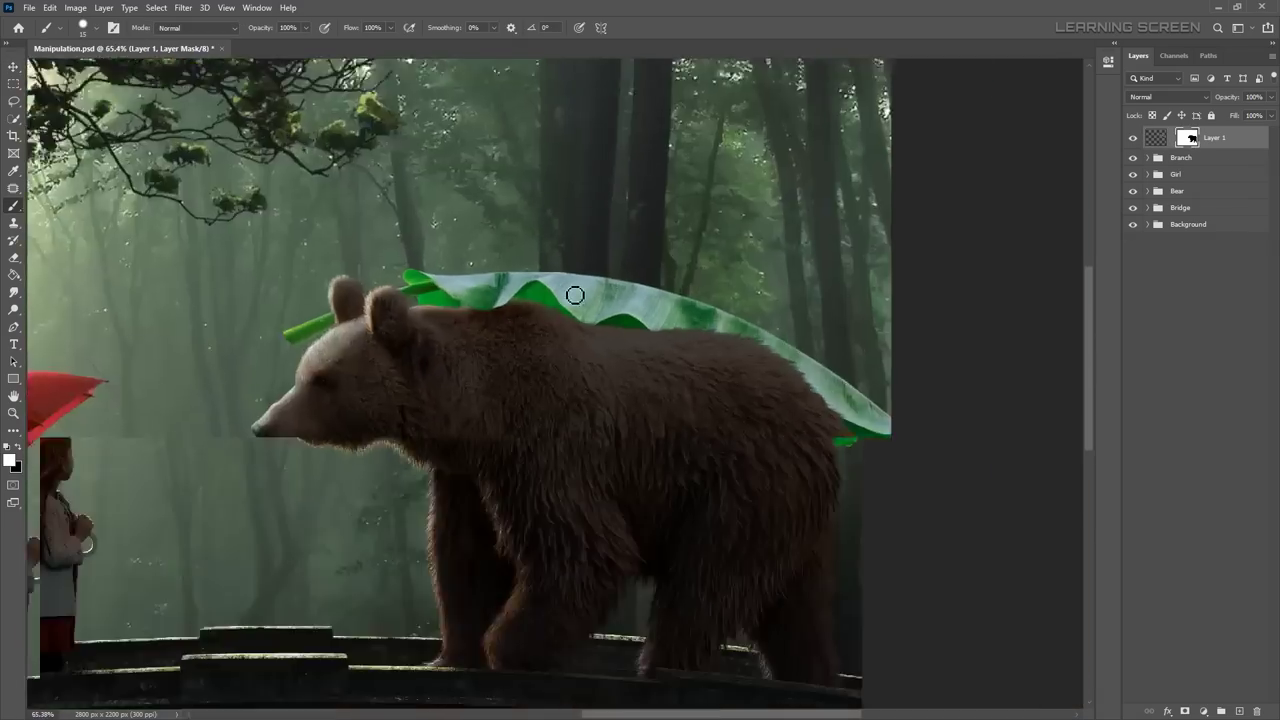
scroll(574, 294, up, 3)
scroll(589, 283, down, 1)
scroll(589, 283, up, 3)
scroll(457, 286, down, 4)
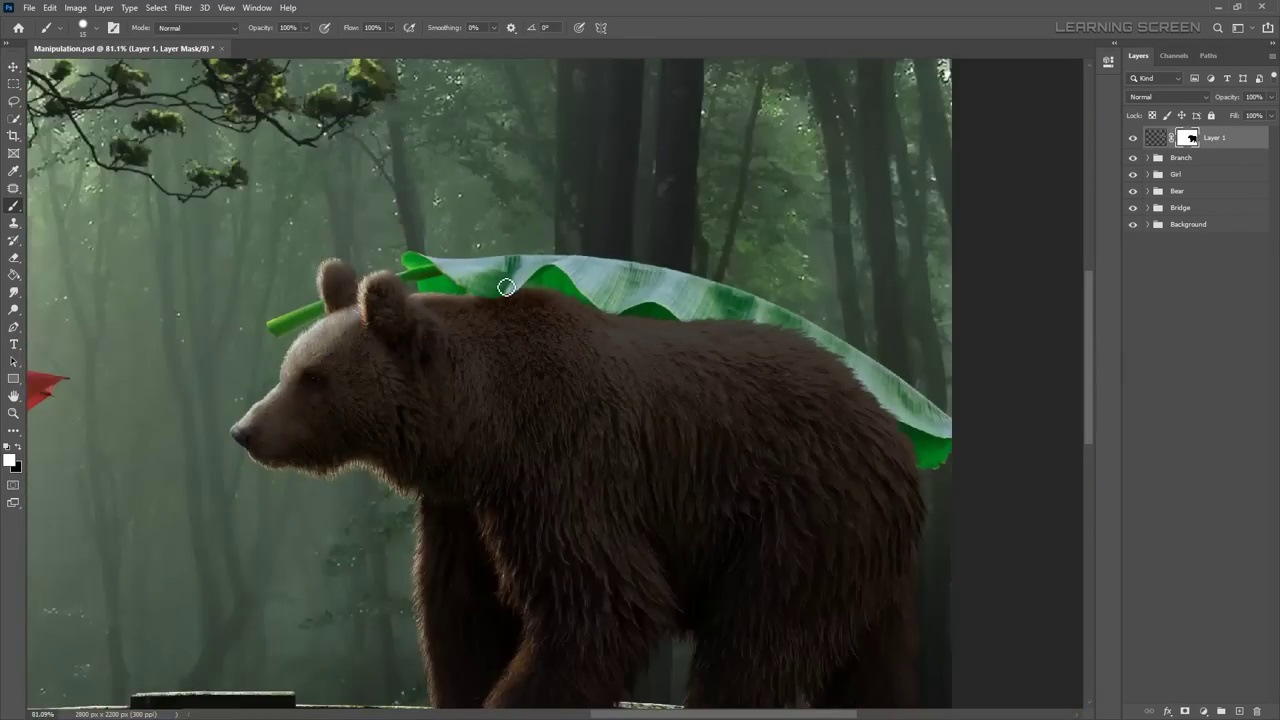
scroll(508, 280, up, 1)
key(ctrl+t)
drag(592, 300, 626, 267)
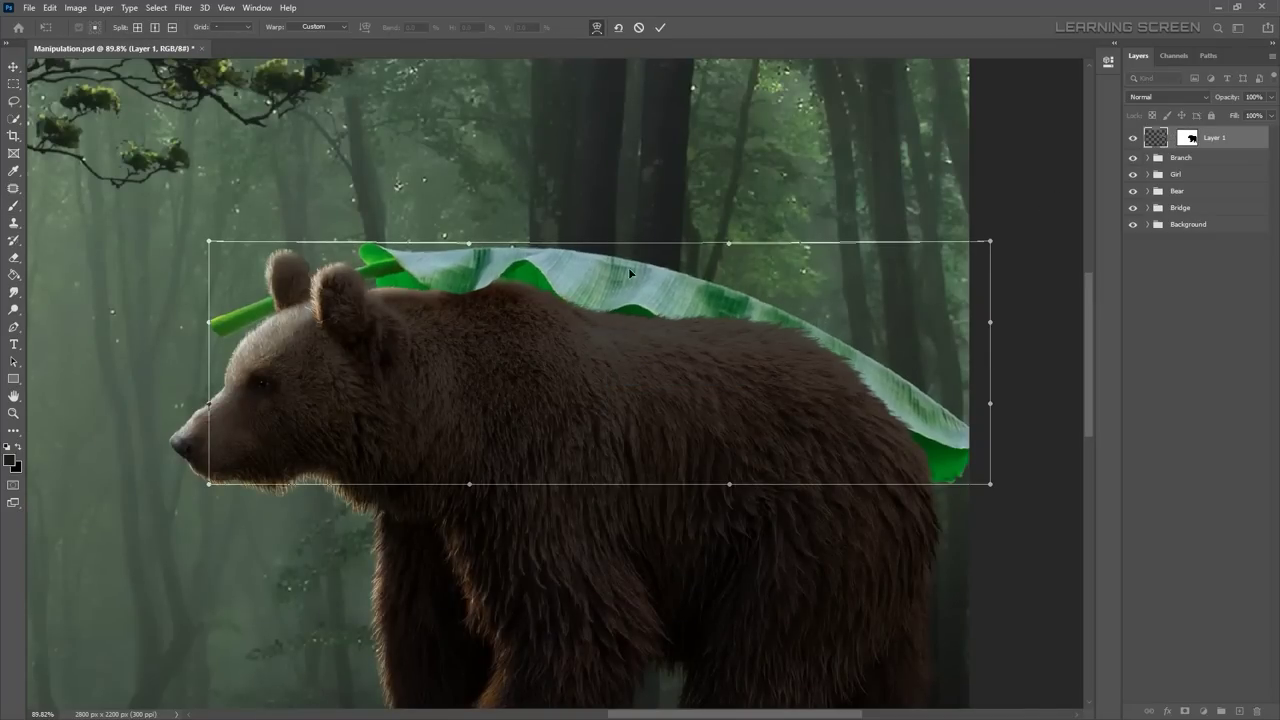
Step: Commit and then undo the leaf transform, keeping the leaf's previous shape
key(Return)
scroll(500, 282, up, 2)
key(ctrl+z)
scroll(500, 282, up, 4)
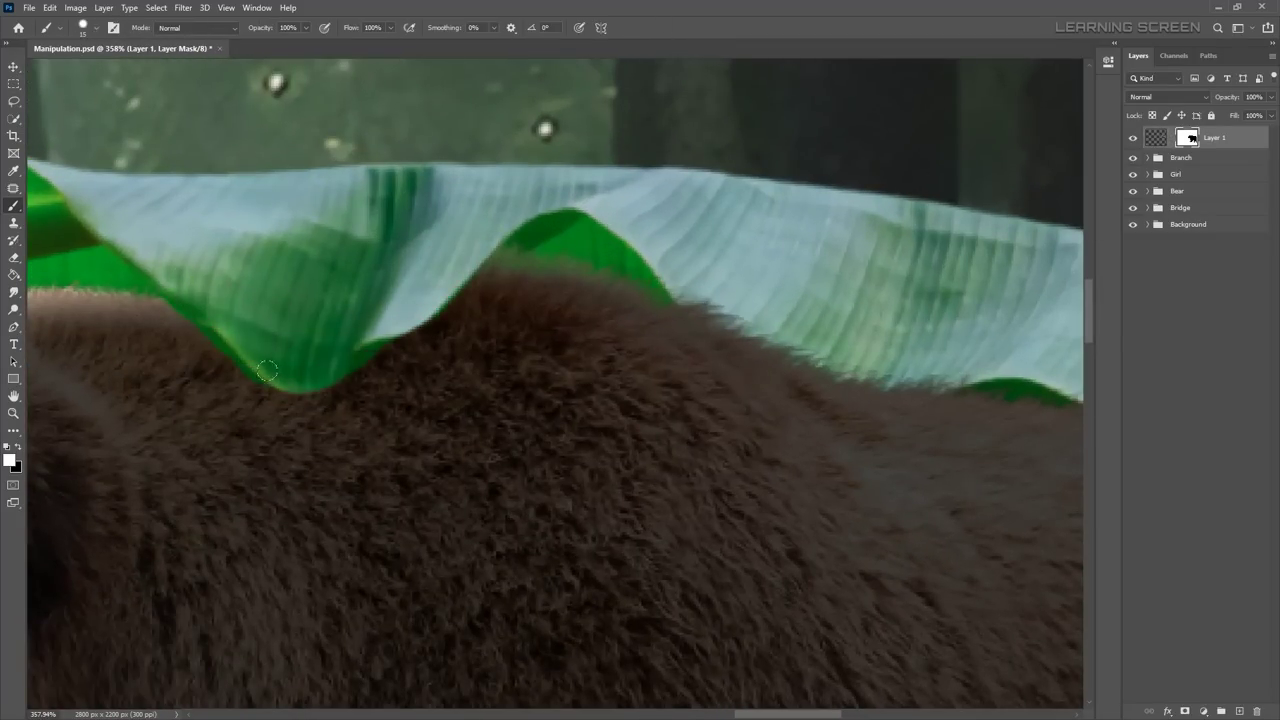
scroll(460, 345, right, 5)
scroll(470, 370, down, 3)
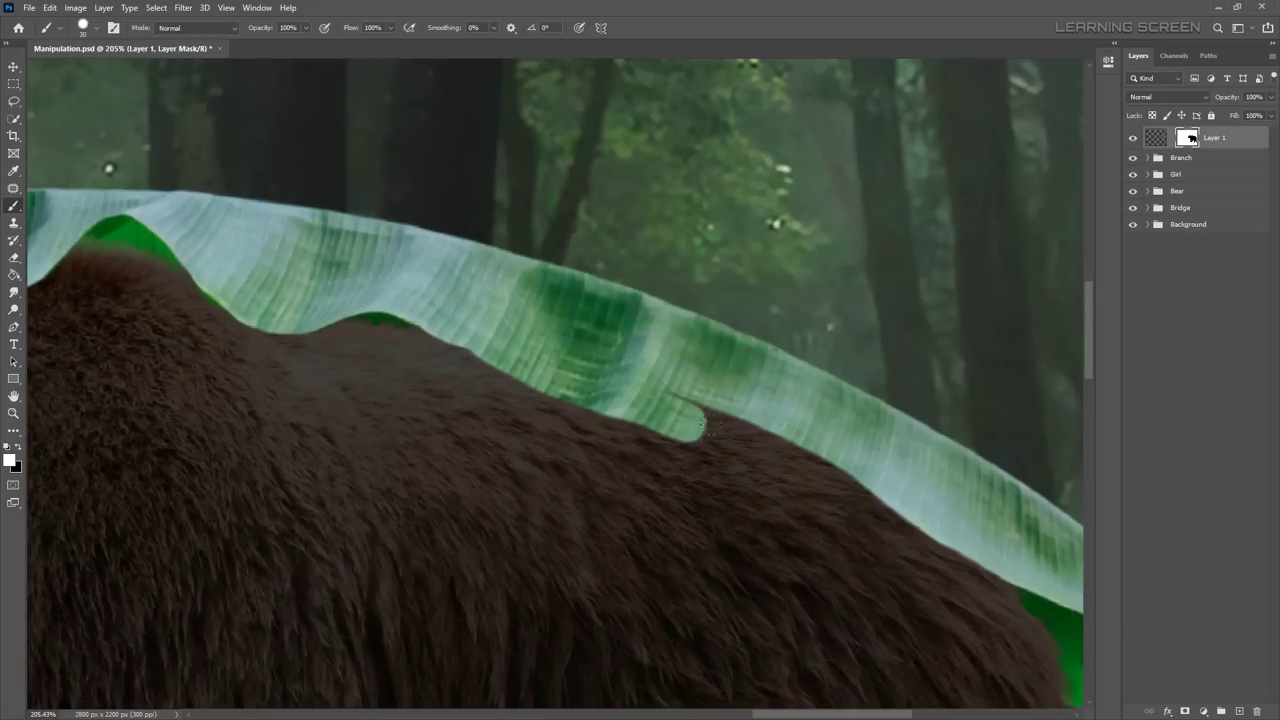
scroll(545, 414, down, 2)
scroll(545, 414, down, 3)
scroll(302, 333, up, 8)
Step: Paint black on the leaf mask to hide the green fringe along leaf and fur edges
key(x)
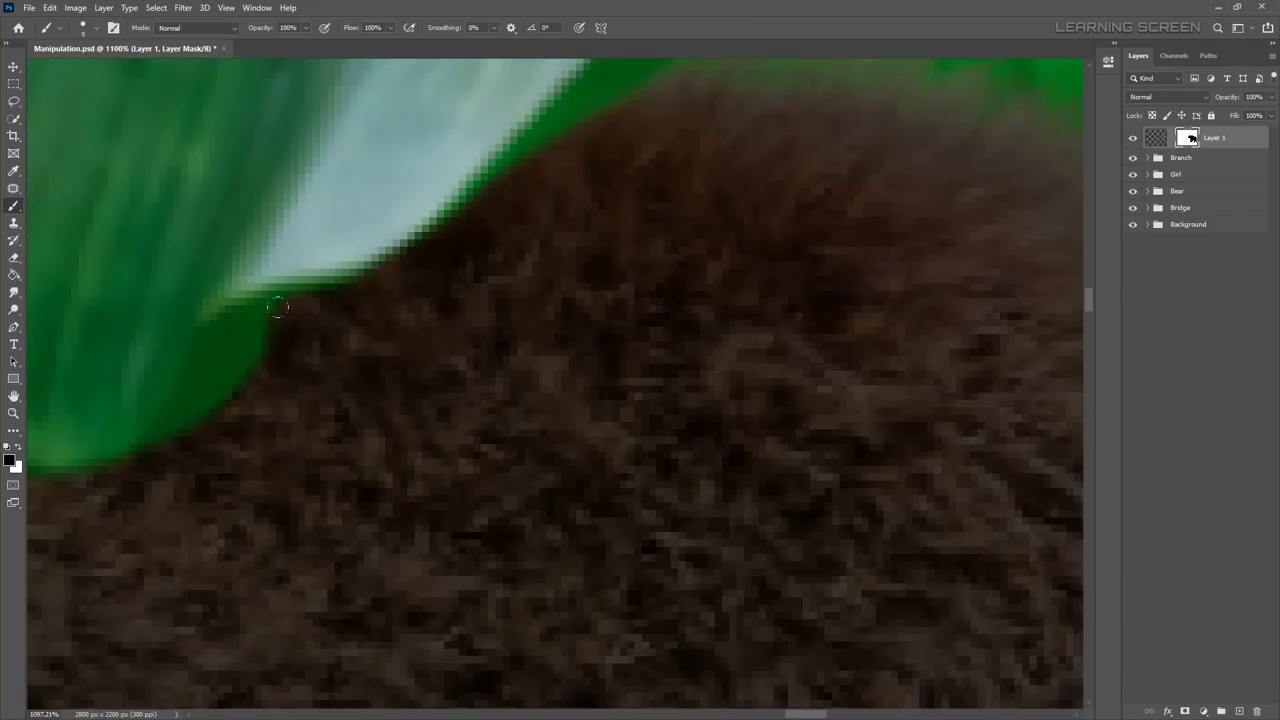
scroll(302, 333, down, 3)
scroll(543, 329, down, 2)
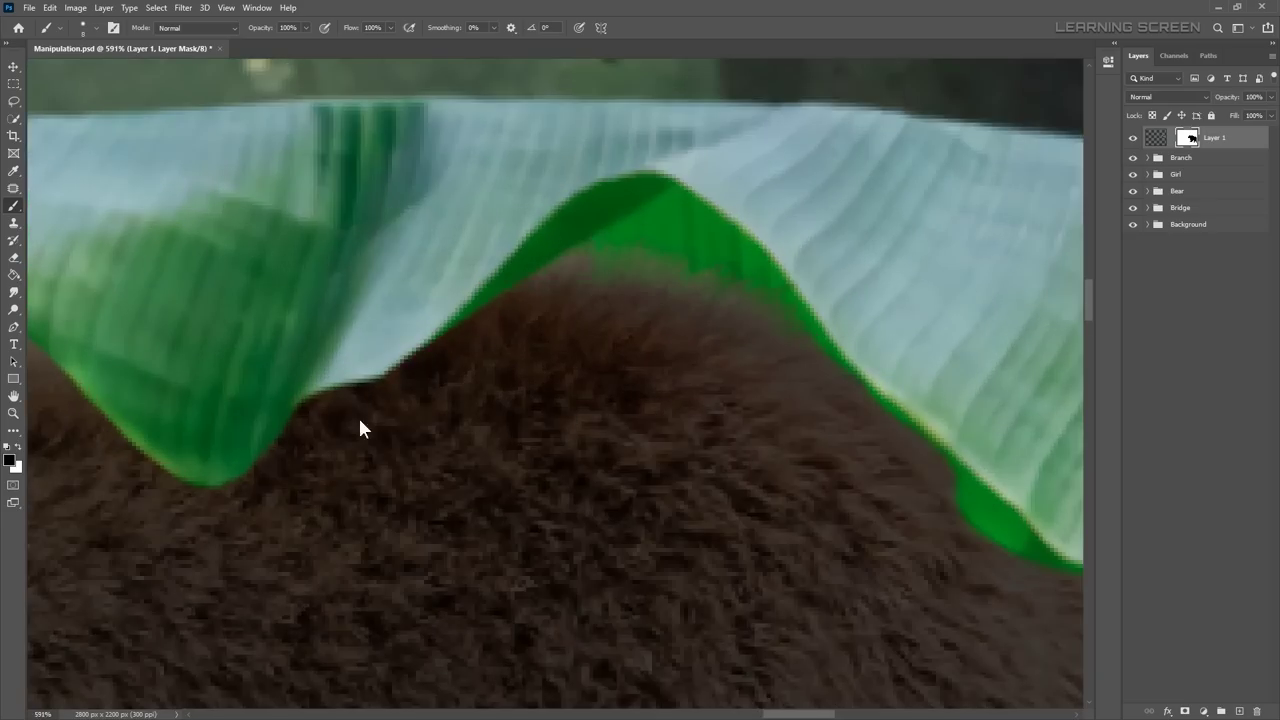
drag(469, 363, 596, 444)
scroll(596, 444, right, 3)
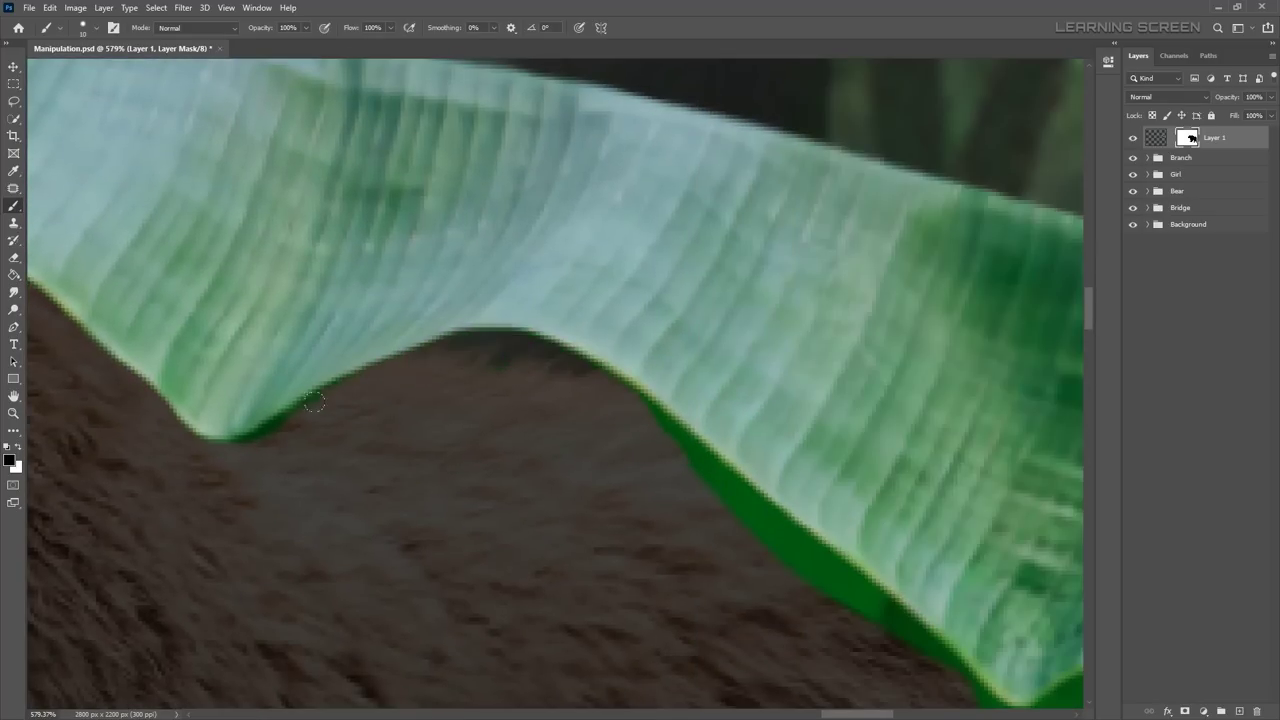
scroll(649, 415, up, 1)
scroll(660, 430, left, 2)
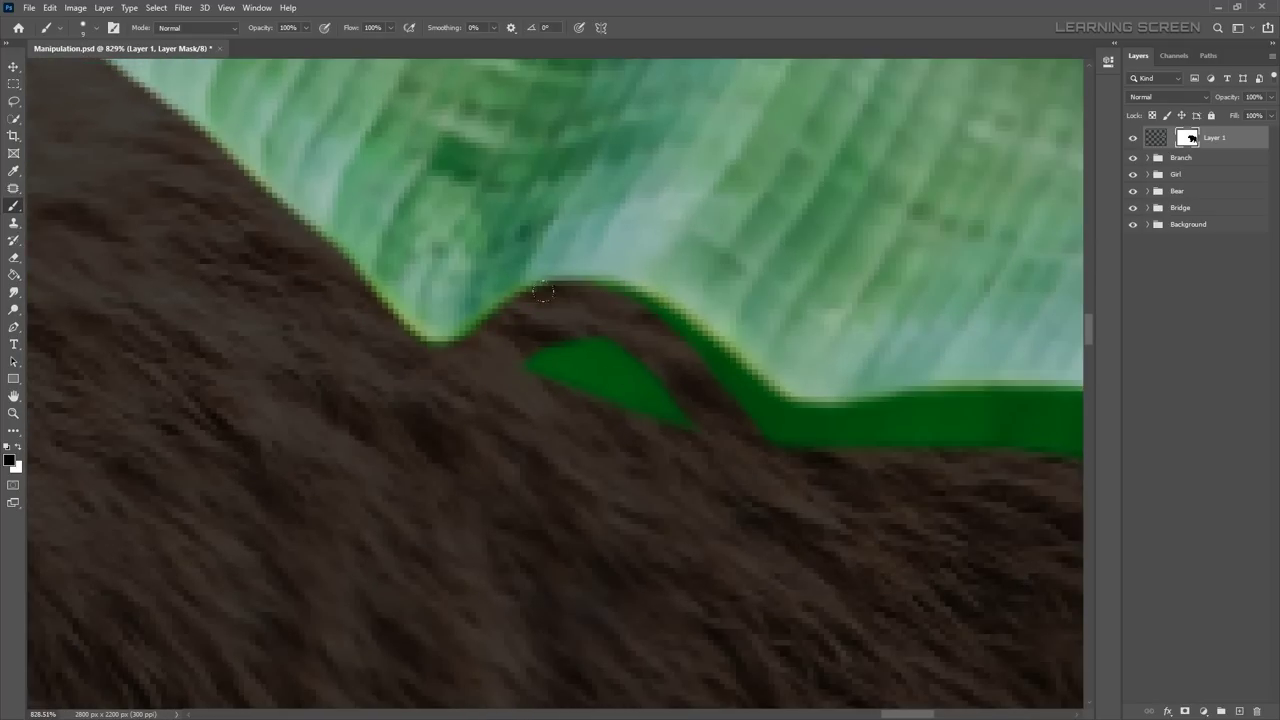
scroll(383, 357, up, 1)
drag(383, 357, 880, 430)
scroll(414, 414, up, 1)
scroll(371, 423, right, 3)
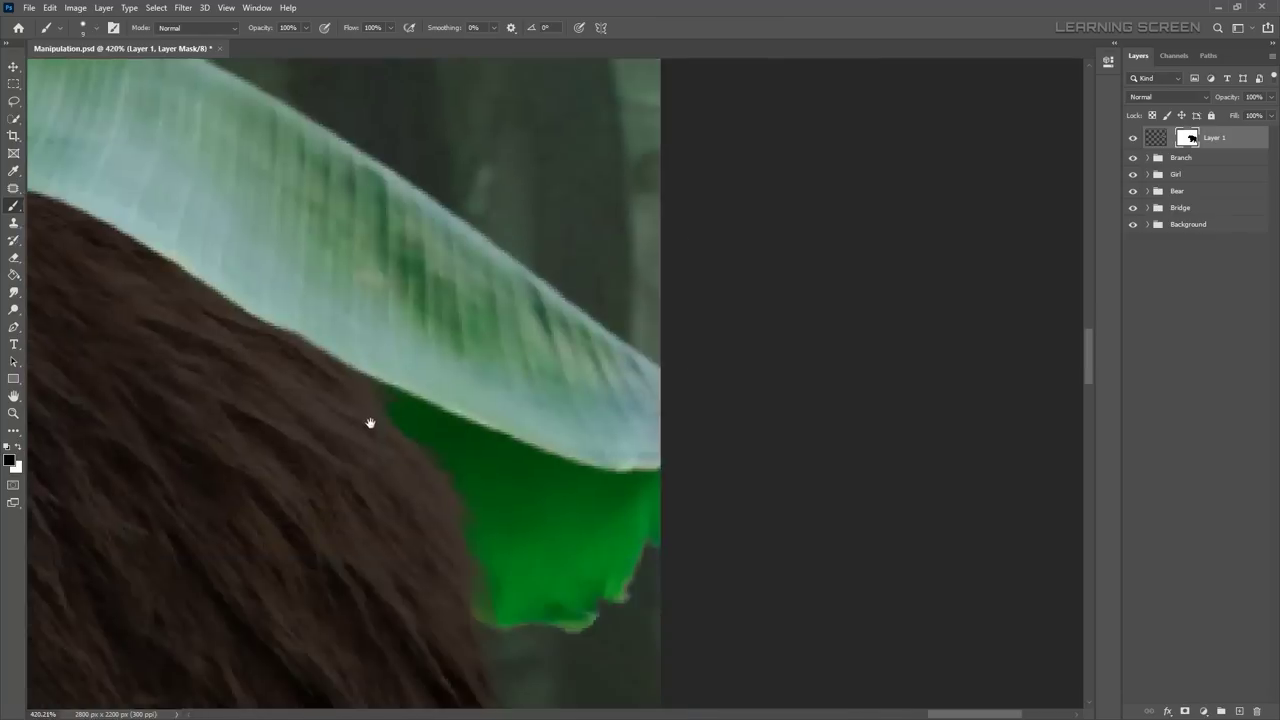
scroll(407, 450, left, 1)
Step: Paint white to restore the leaf stem tip by the bear's ear, then zoom to check
key(x)
scroll(407, 449, down, 3)
scroll(277, 280, down, 4)
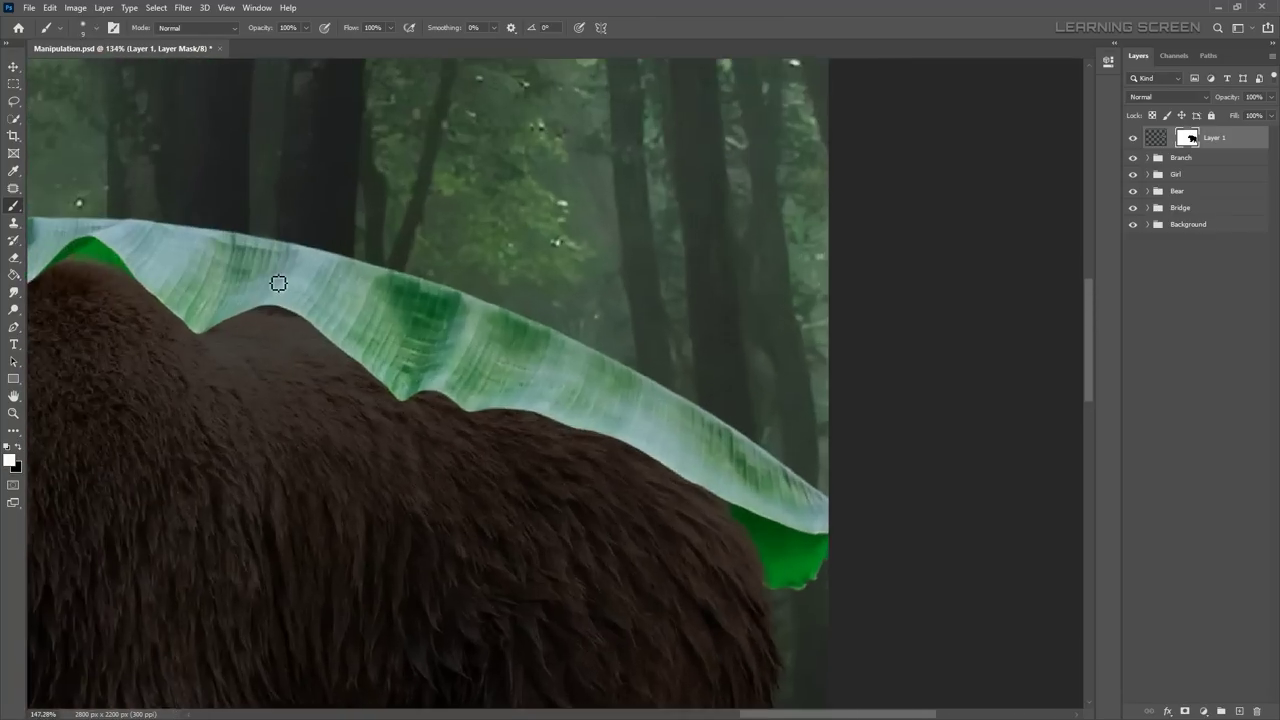
scroll(506, 299, down, 3)
scroll(506, 299, down, 1)
scroll(600, 330, up, 6)
scroll(636, 372, up, 3)
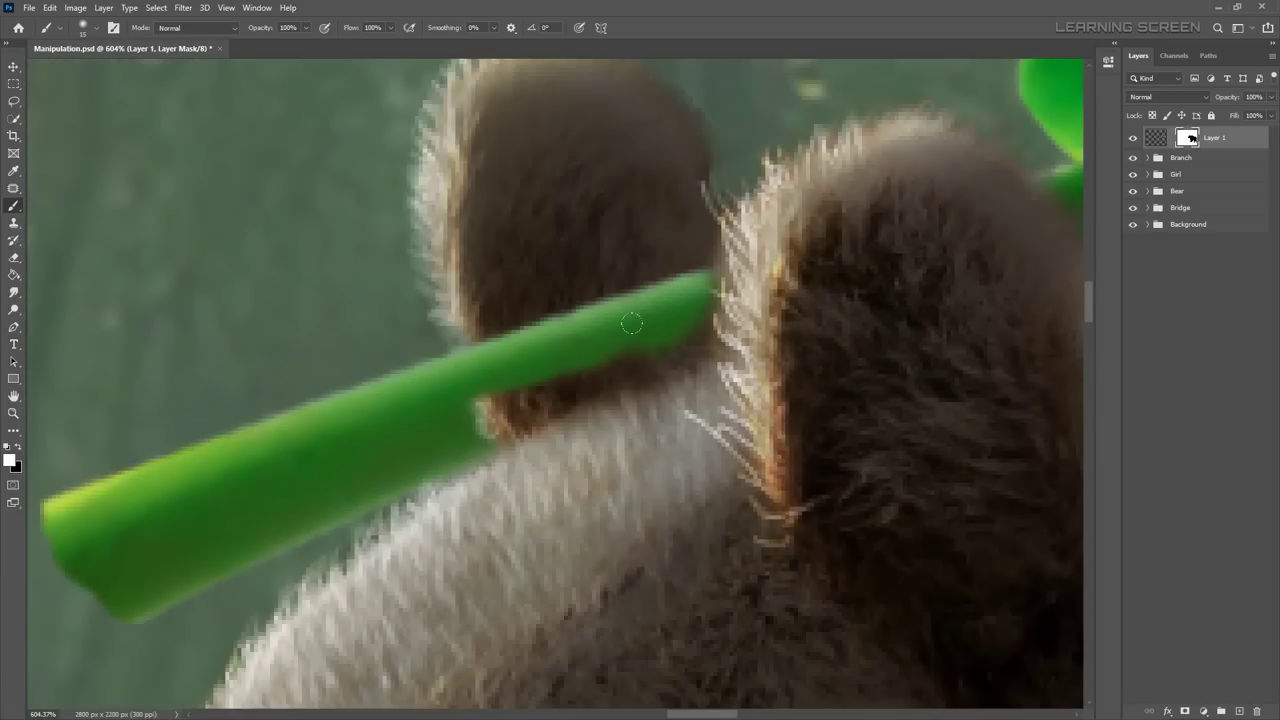
scroll(636, 372, up, 2)
scroll(720, 250, up, 2)
drag(737, 187, 762, 340)
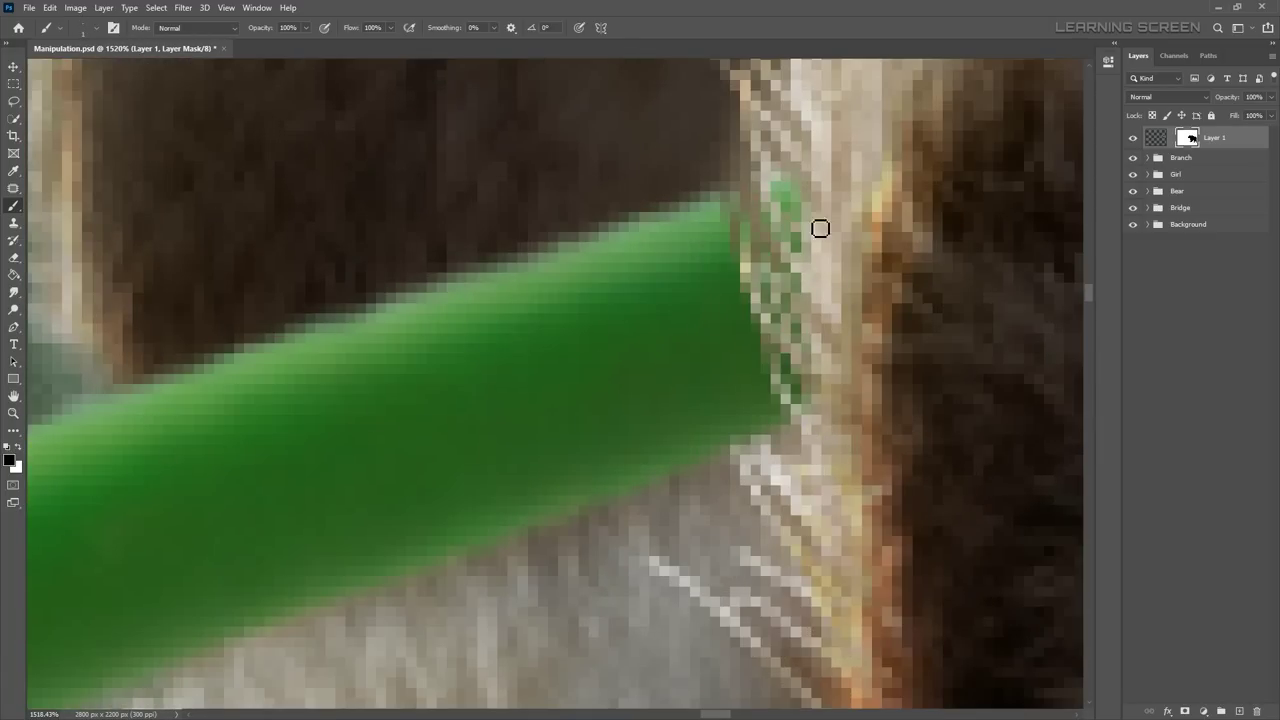
scroll(816, 445, down, 2)
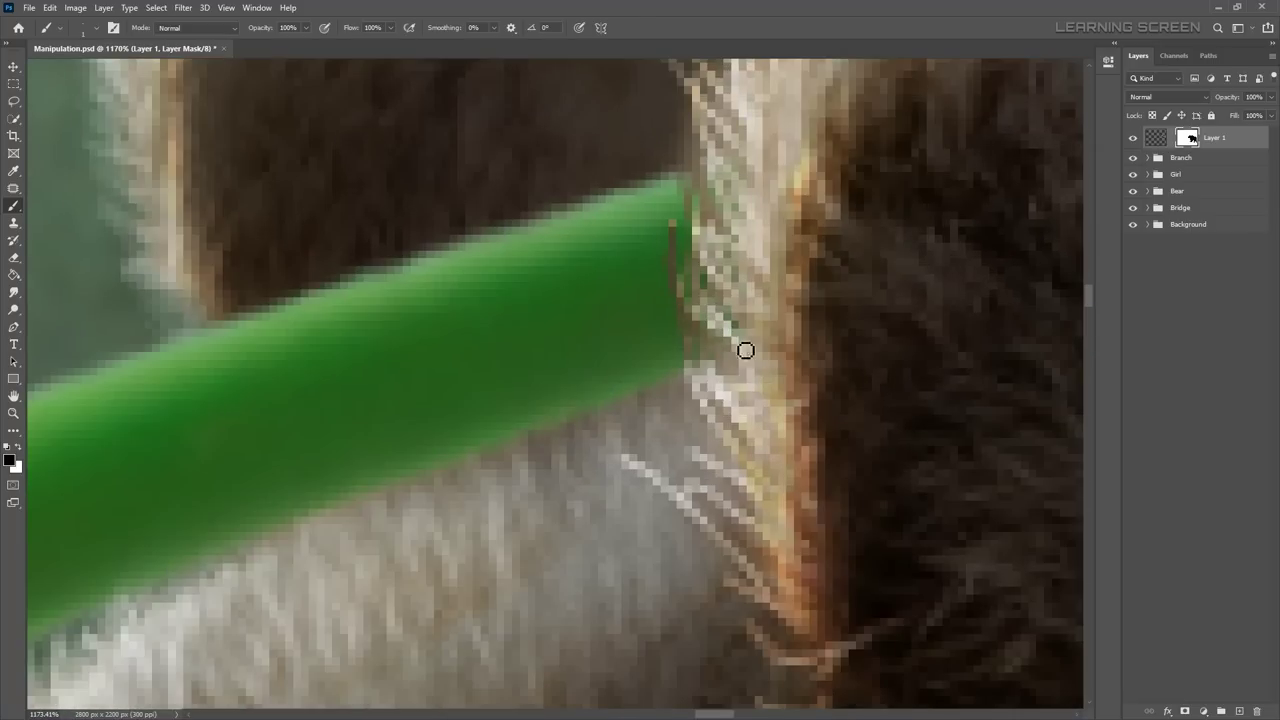
scroll(657, 302, down, 5)
scroll(614, 314, up, 3)
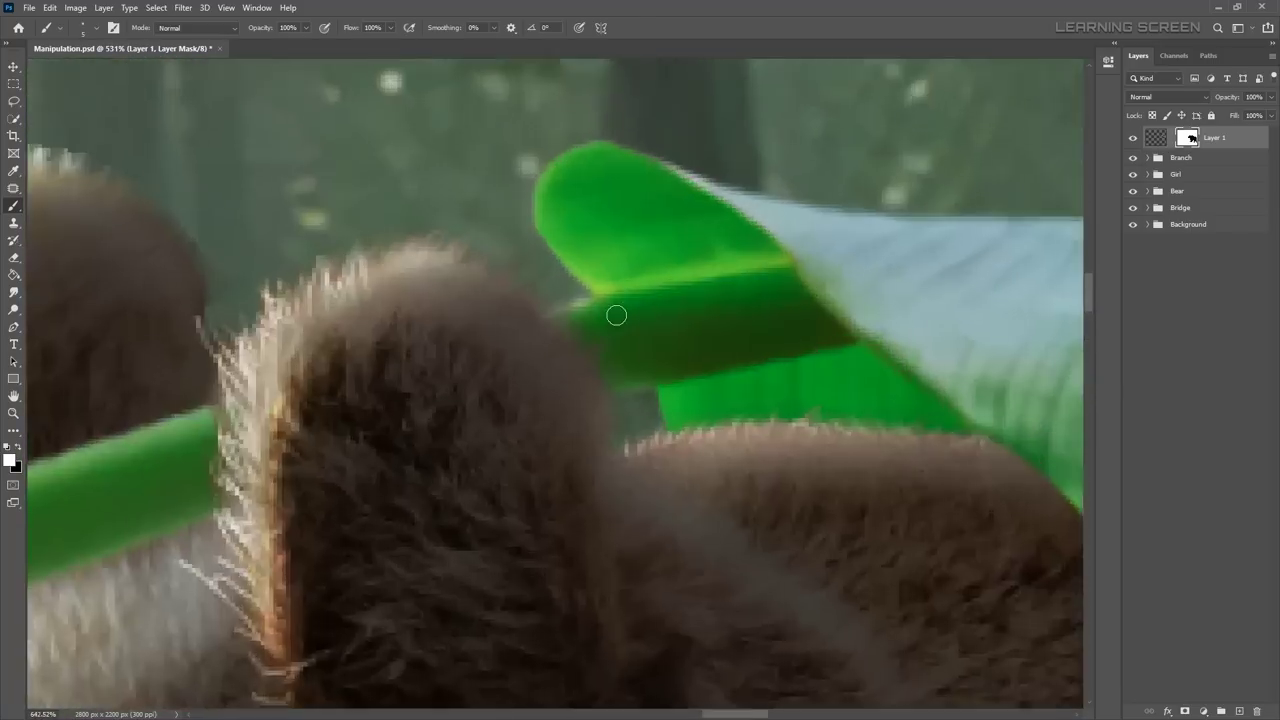
scroll(571, 319, up, 2)
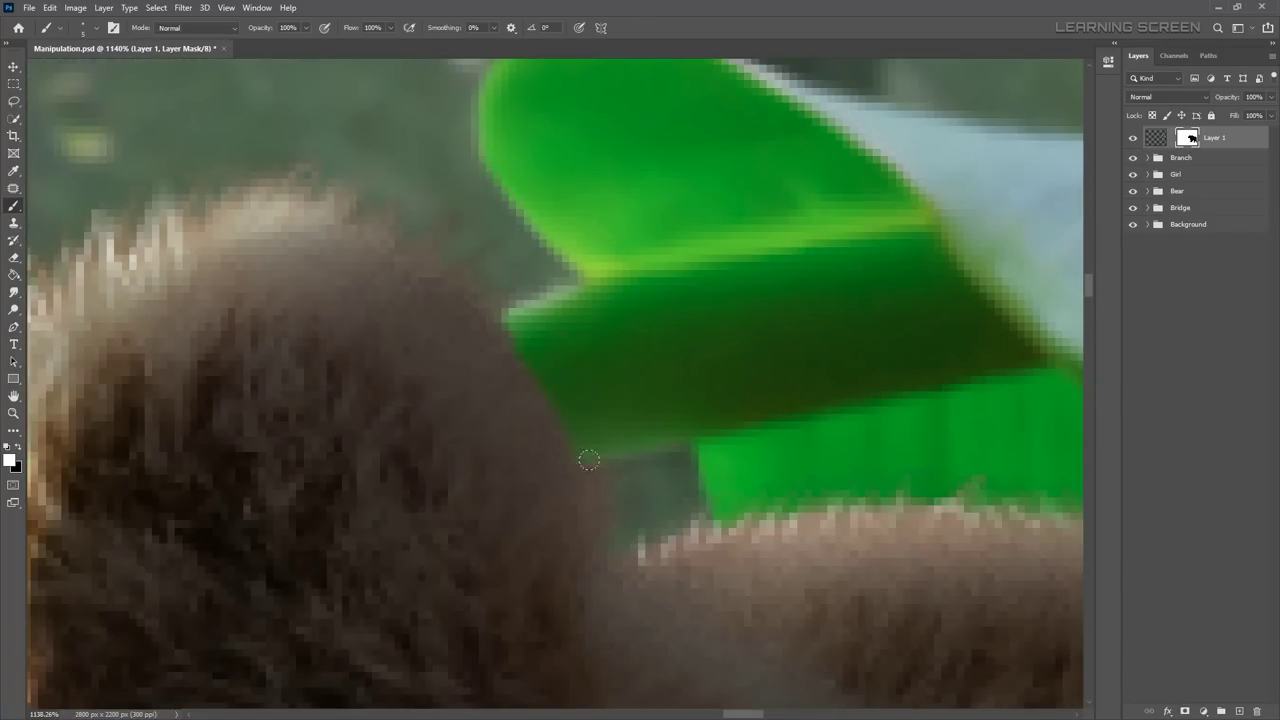
scroll(509, 462, up, 3)
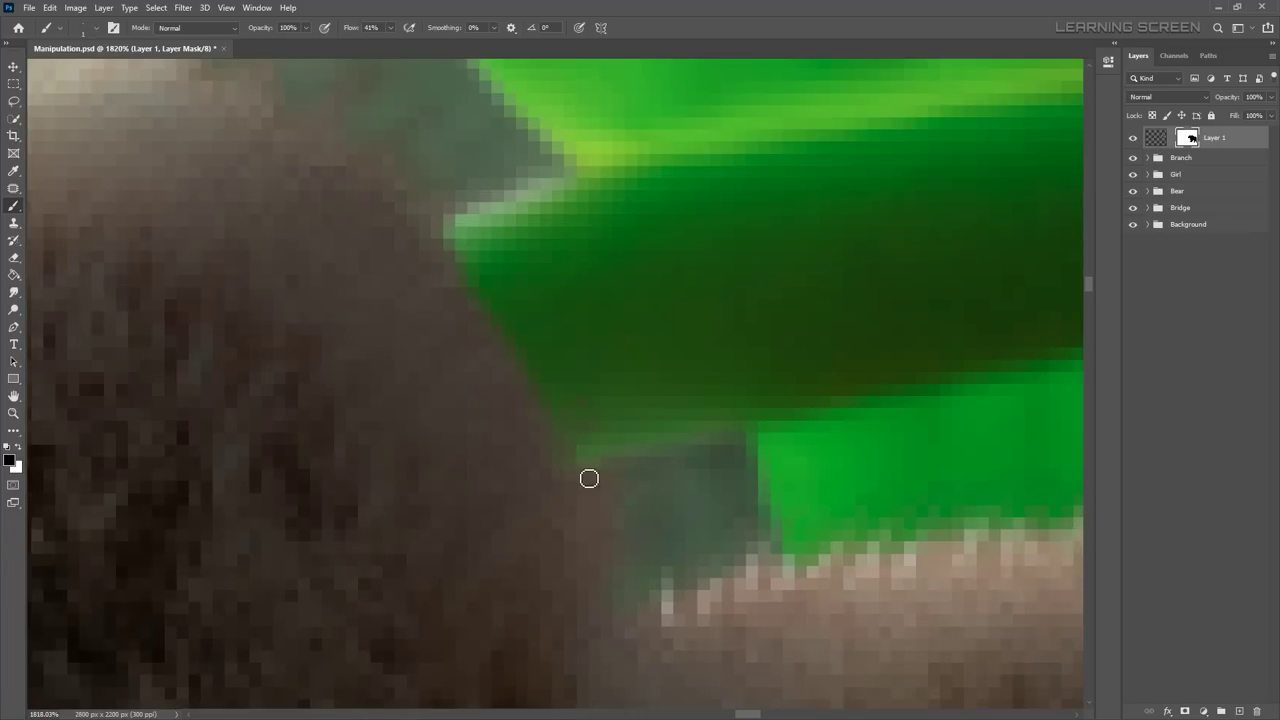
scroll(557, 360, down, 5)
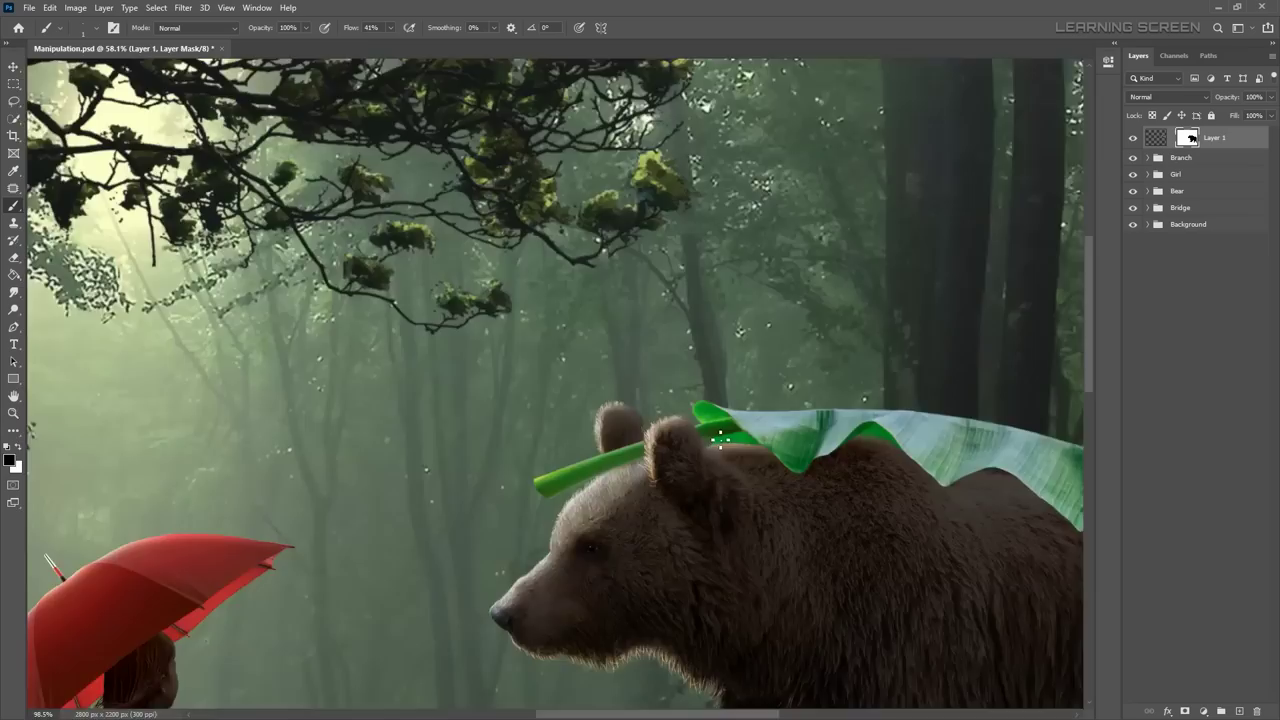
scroll(591, 410, up, 4)
scroll(800, 500, down, 4)
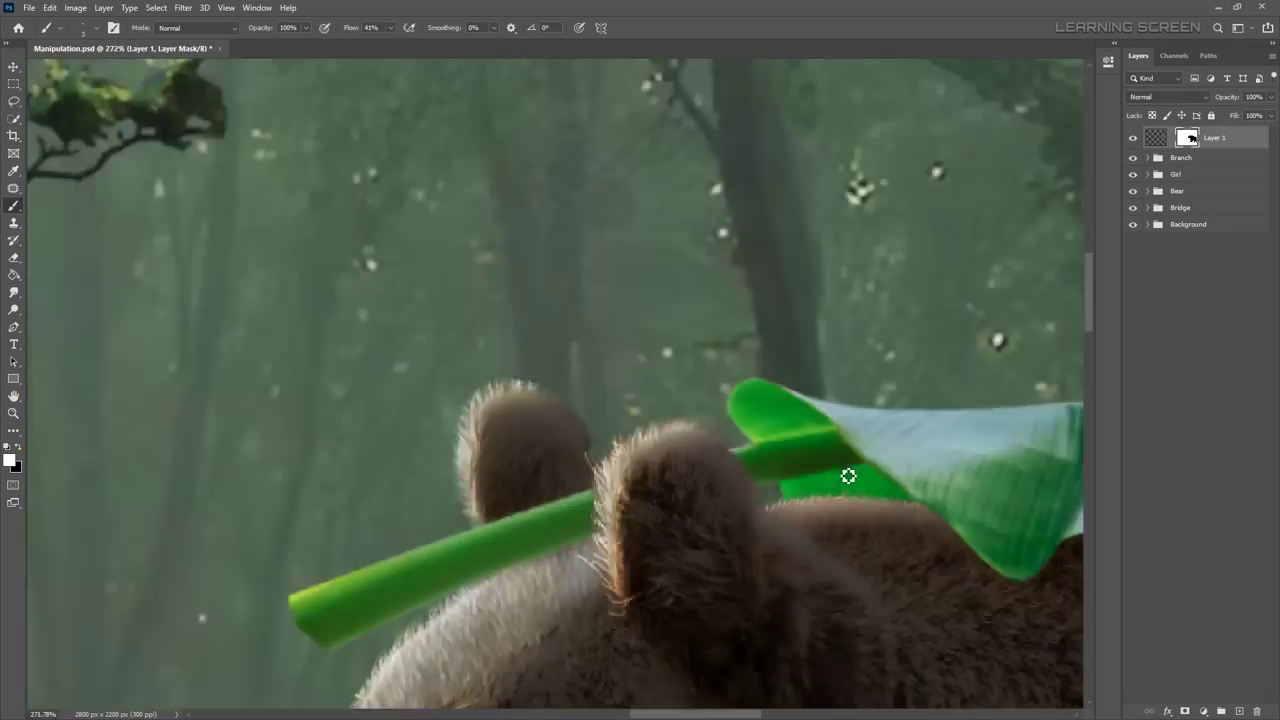
scroll(846, 474, up, 2)
scroll(608, 402, down, 5)
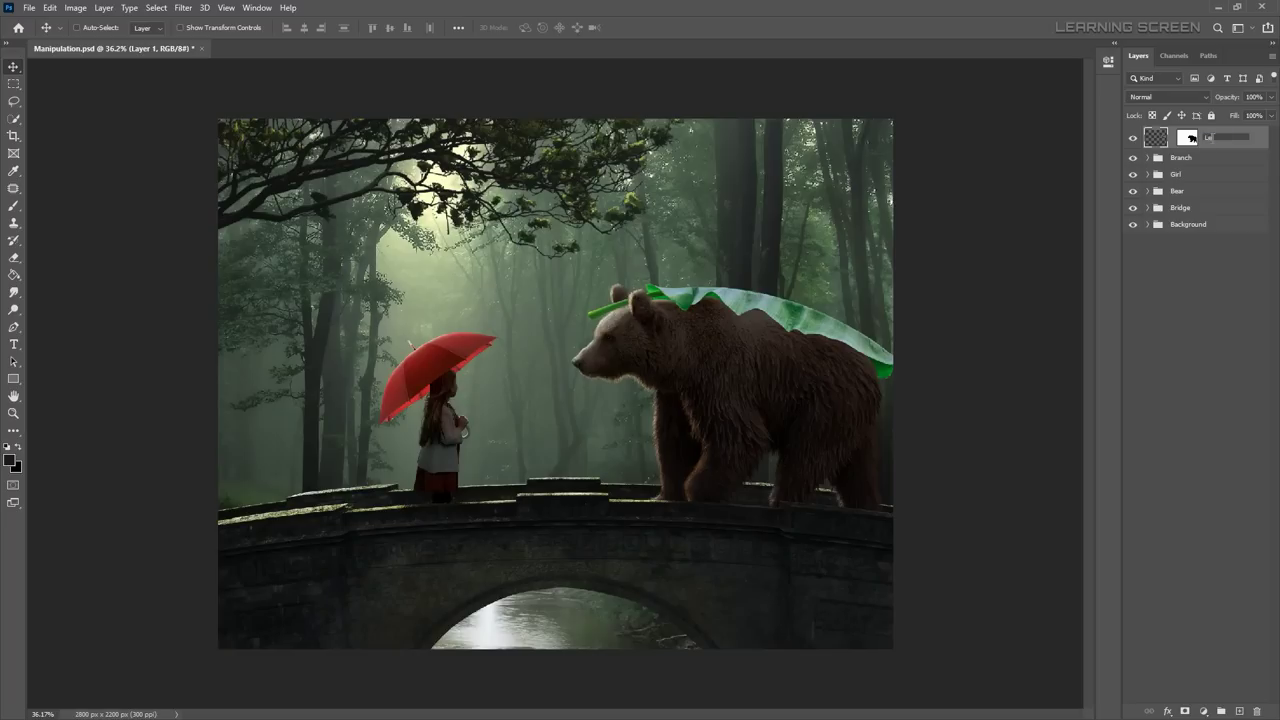
Step: Add Levels 14 and 15 above the Leaf layer and invert Levels 15's mask to black
click(1203, 711)
click(1190, 532)
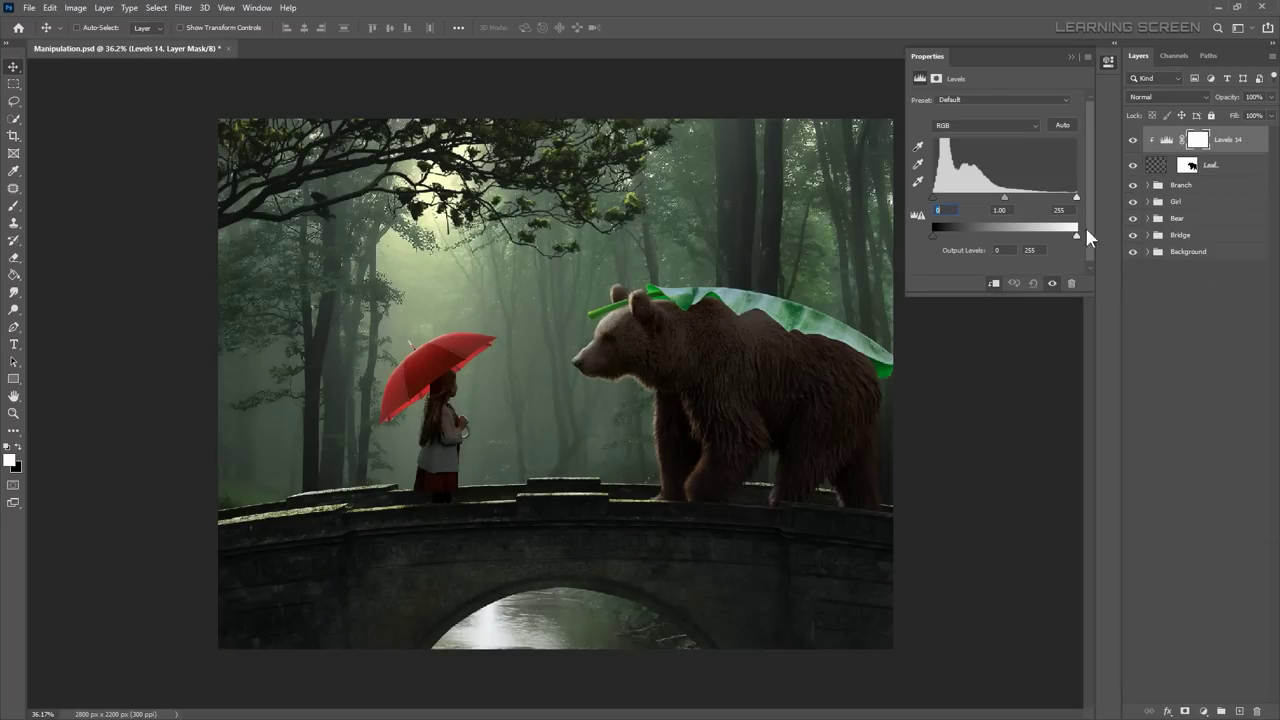
click(1070, 57)
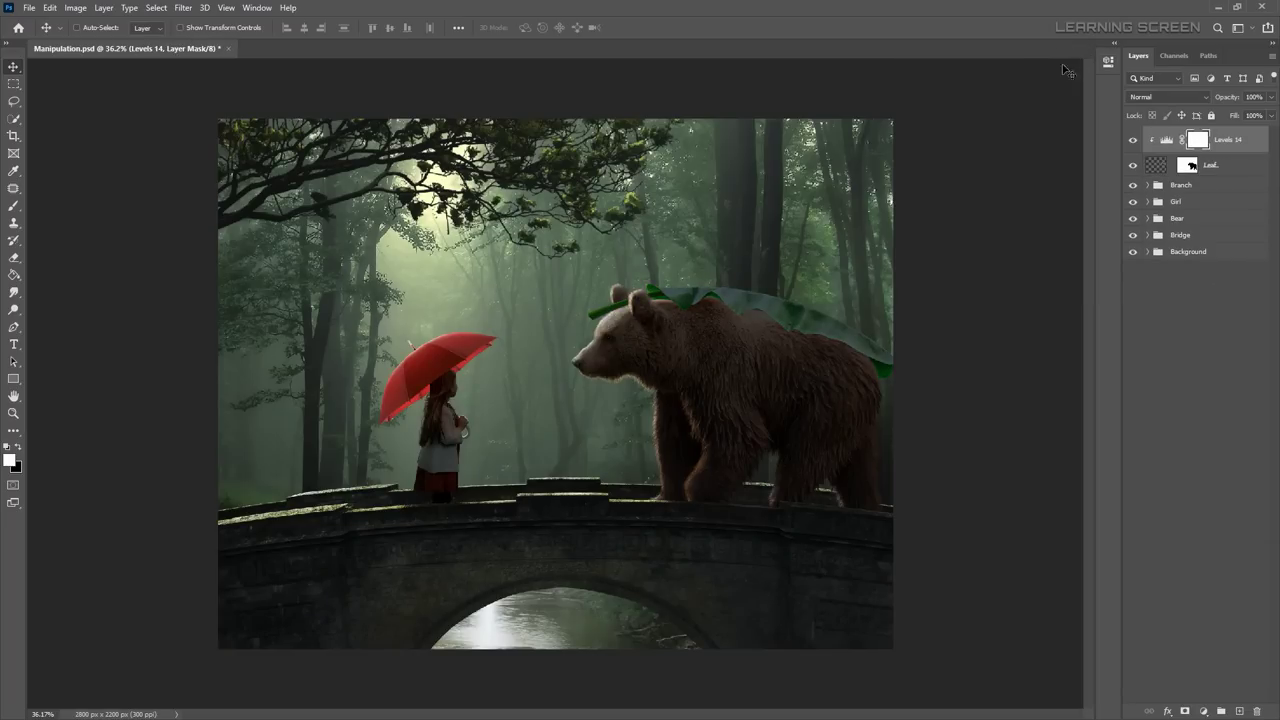
click(1203, 712)
click(1216, 527)
click(1070, 57)
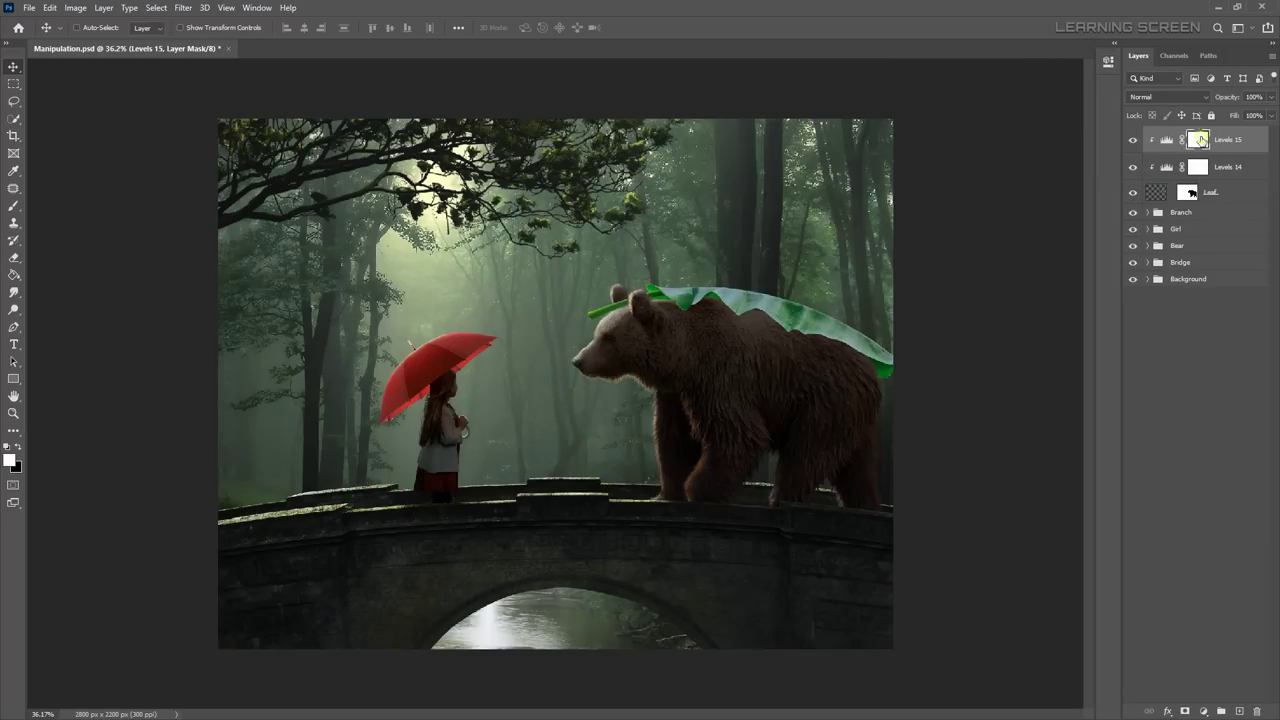
key(ctrl+i)
Step: Paint white on the Levels 15 mask to brighten the upper part of the leaf tip
scroll(660, 300, up, 3)
scroll(660, 300, up, 4)
key(b)
scroll(660, 300, up, 3)
scroll(591, 274, up, 2)
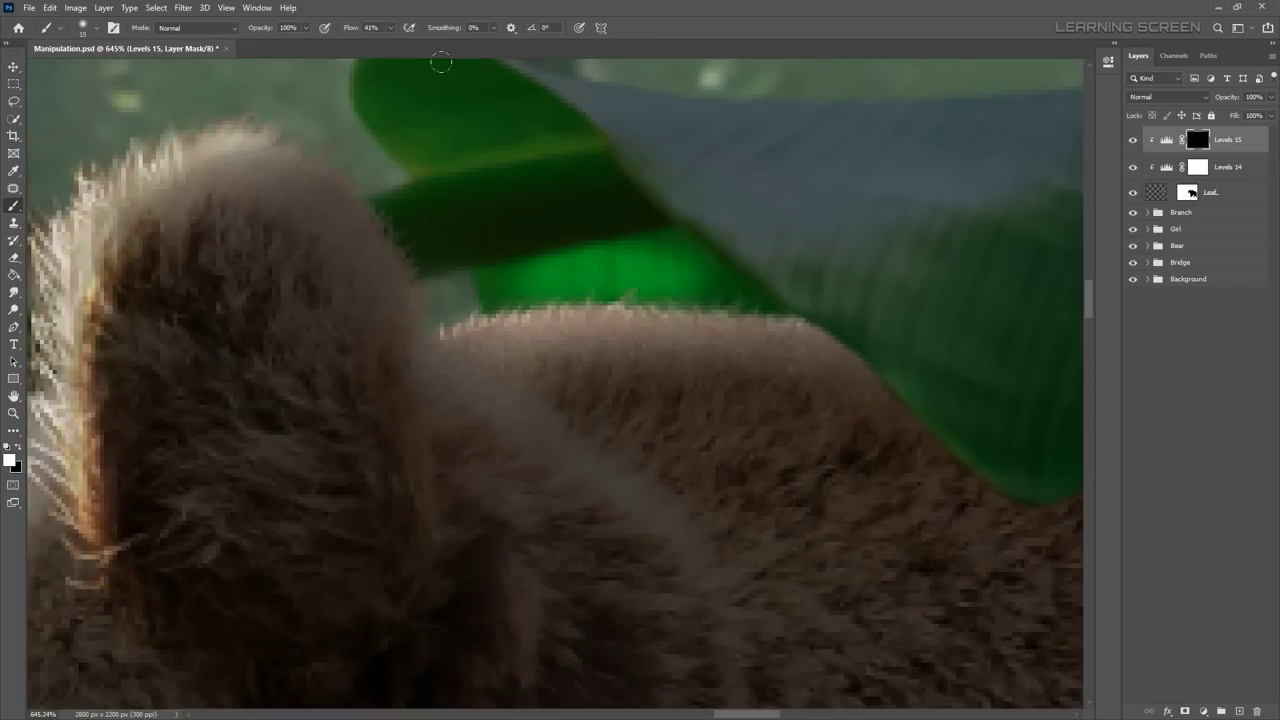
scroll(538, 270, up, 2)
key(ctrl+z)
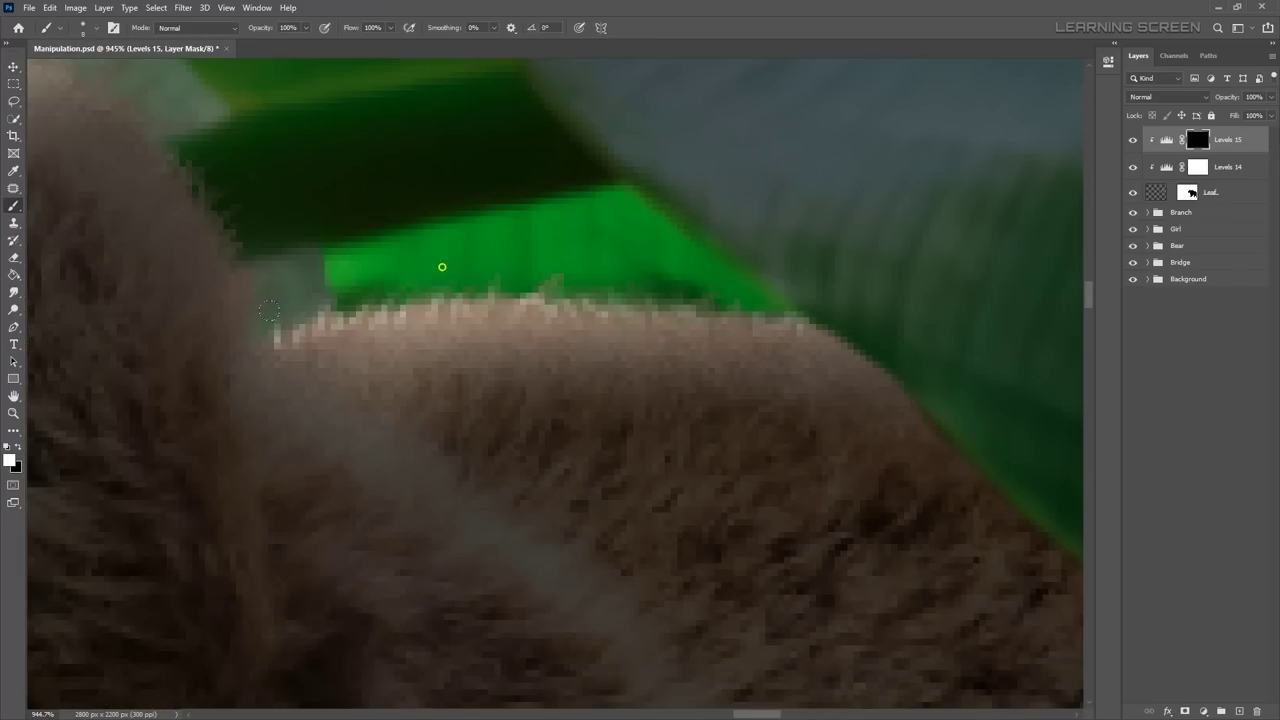
scroll(700, 260, up, 3)
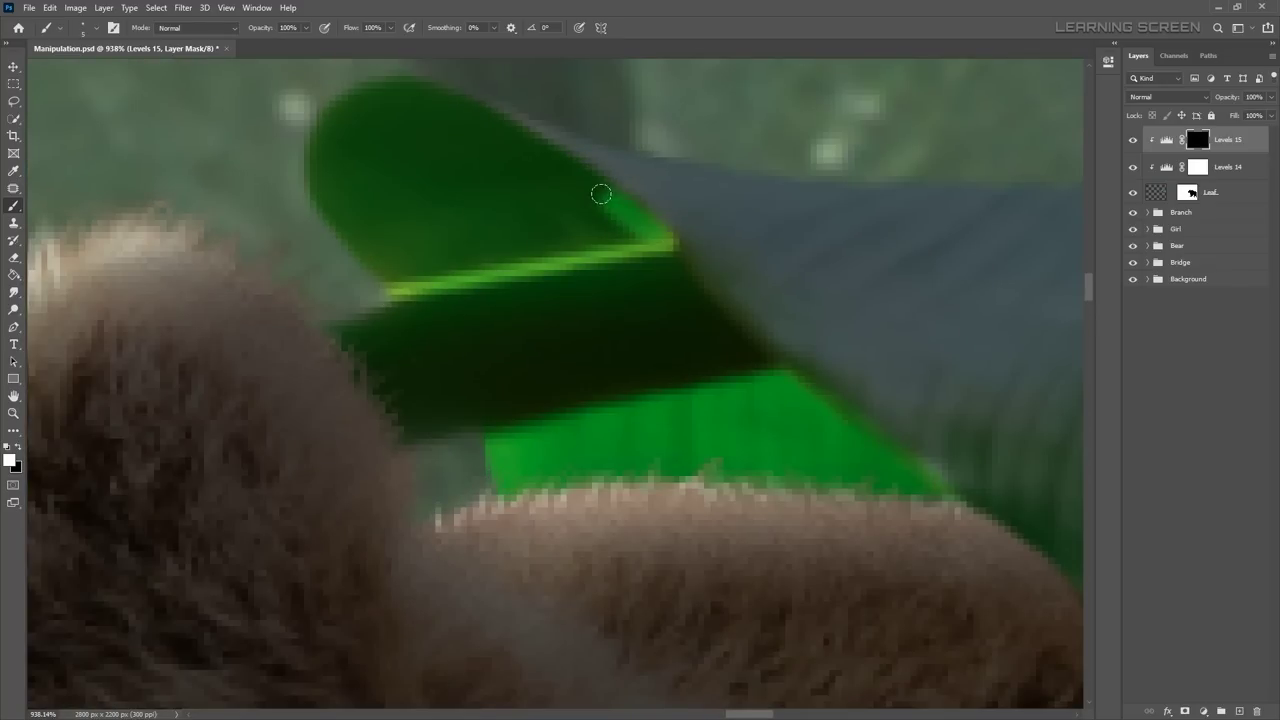
drag(600, 193, 503, 213)
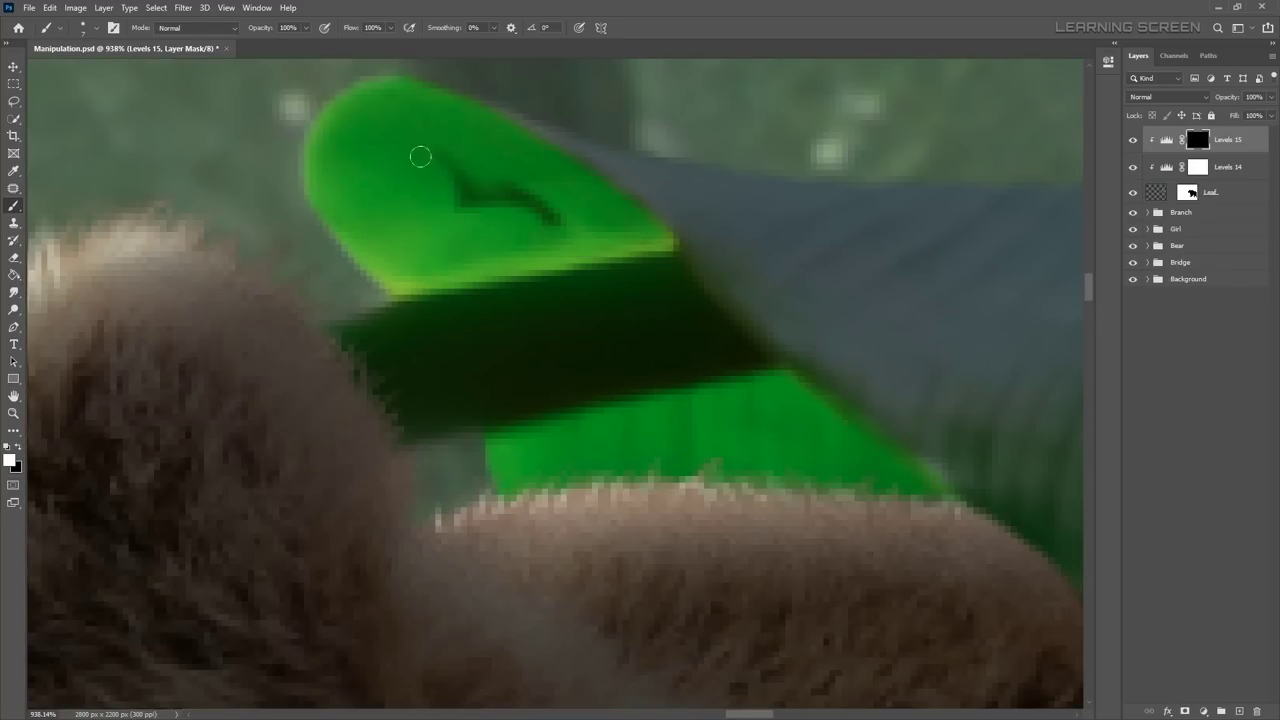
scroll(420, 157, down, 5)
scroll(603, 294, up, 3)
scroll(603, 294, up, 3)
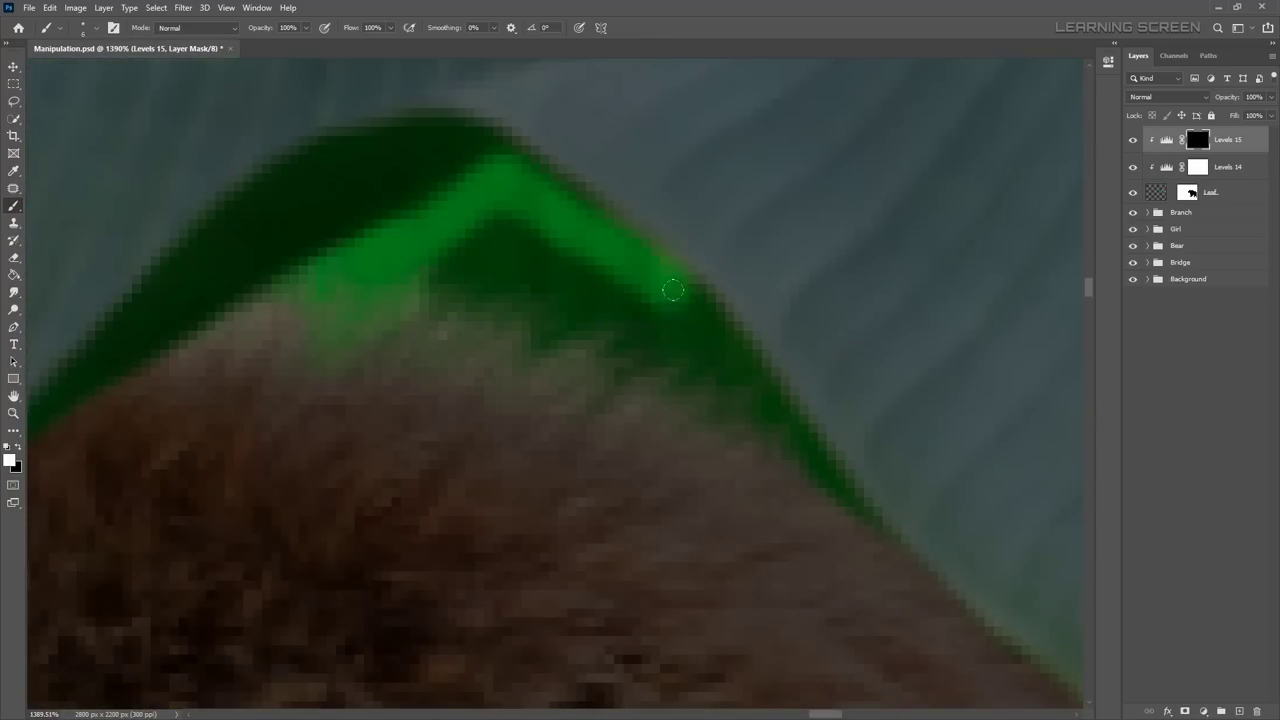
scroll(600, 260, down, 2)
scroll(450, 350, down, 3)
scroll(375, 460, up, 2)
Step: Restore the leaf edge along the bear's back and brighten the leaf's underside near the fur
key(alt+bracketleft)
key(alt+bracketleft)
scroll(420, 380, up, 2)
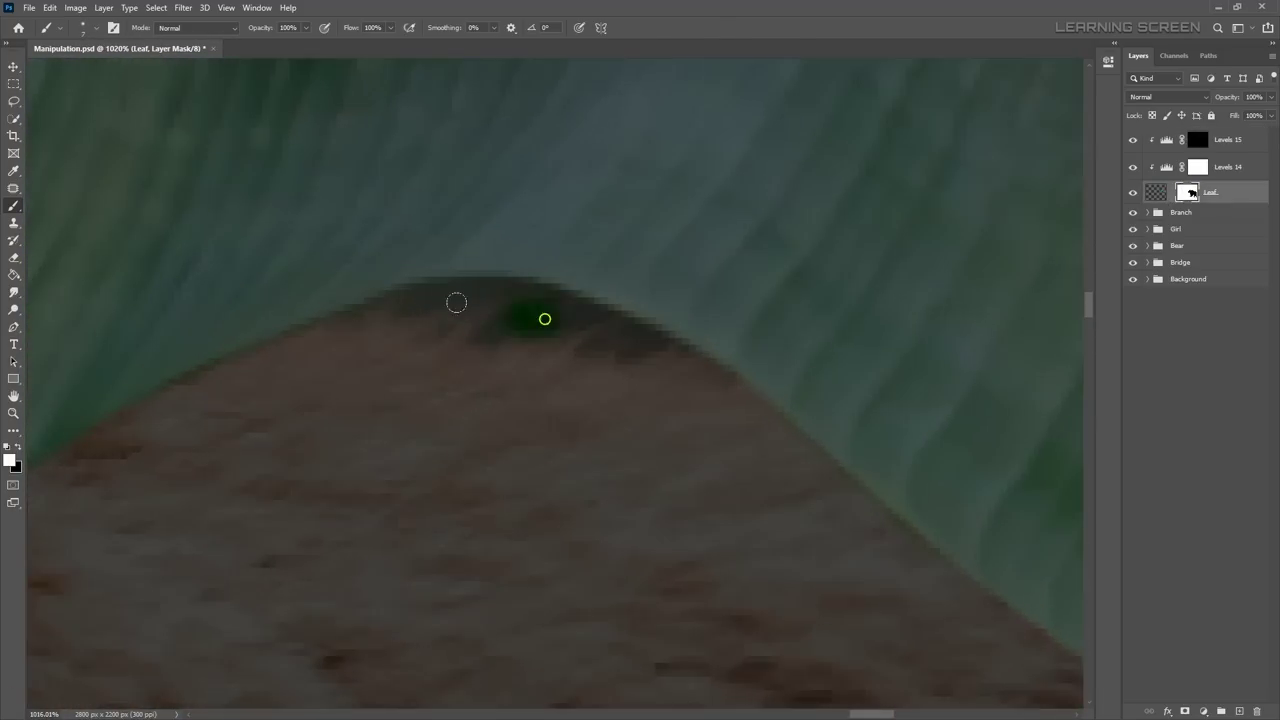
scroll(456, 302, up, 2)
mouse_move(640, 350)
mouse_down()
mouse_move(391, 263)
mouse_move(241, 316)
mouse_up()
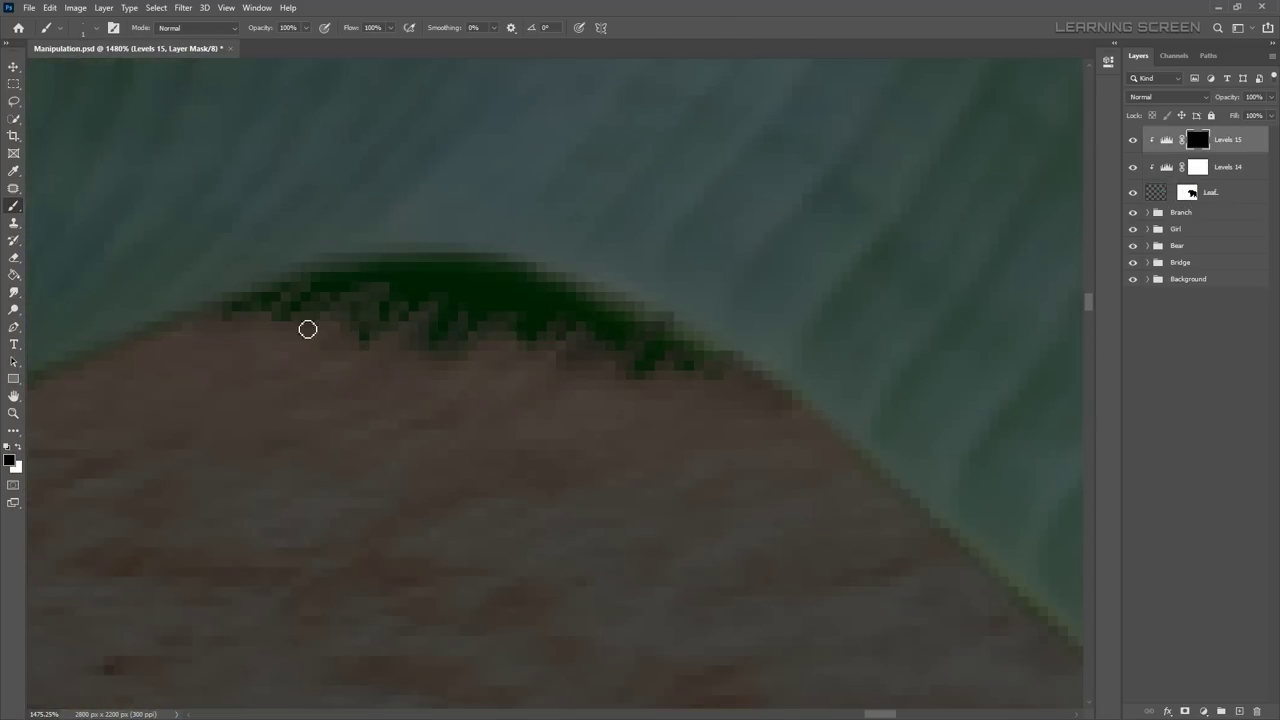
scroll(600, 322, down, 3)
scroll(389, 366, up, 4)
key(alt+bracketleft)
key(alt+bracketleft)
key(x)
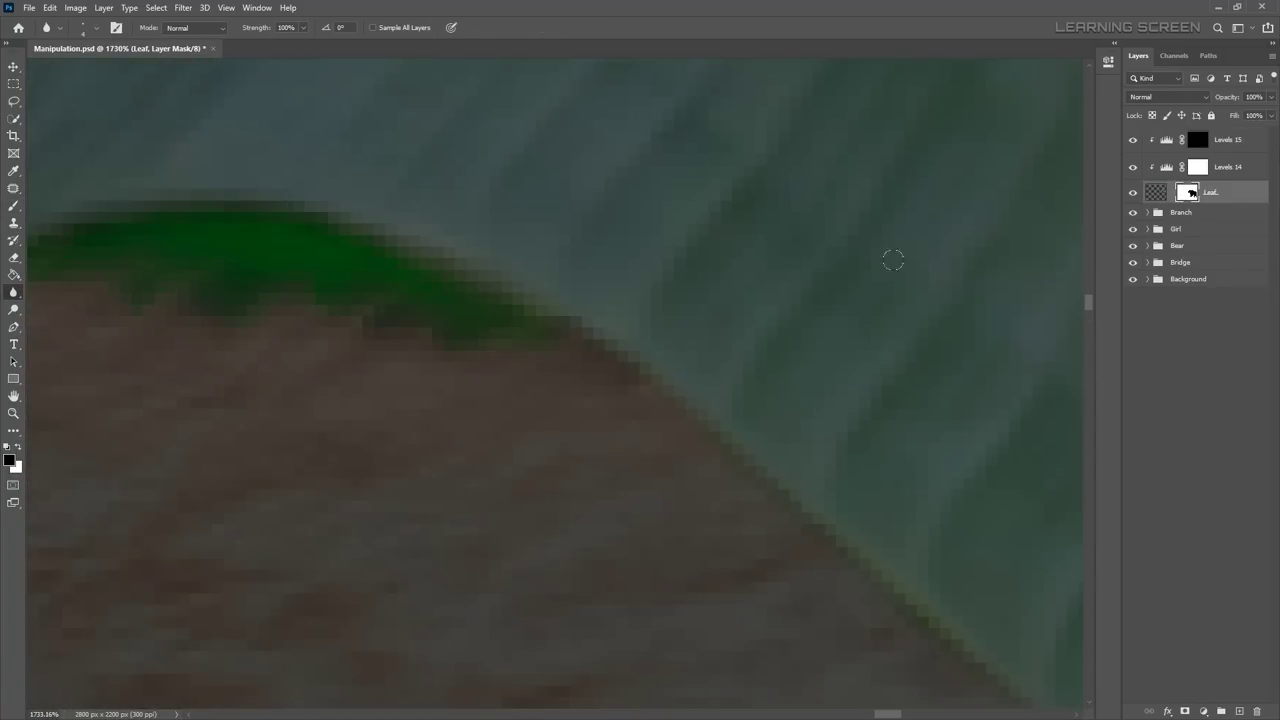
key(x)
scroll(106, 286, down, 3)
key(alt+bracketright)
key(alt+bracketright)
key(b)
drag(400, 397, 242, 190)
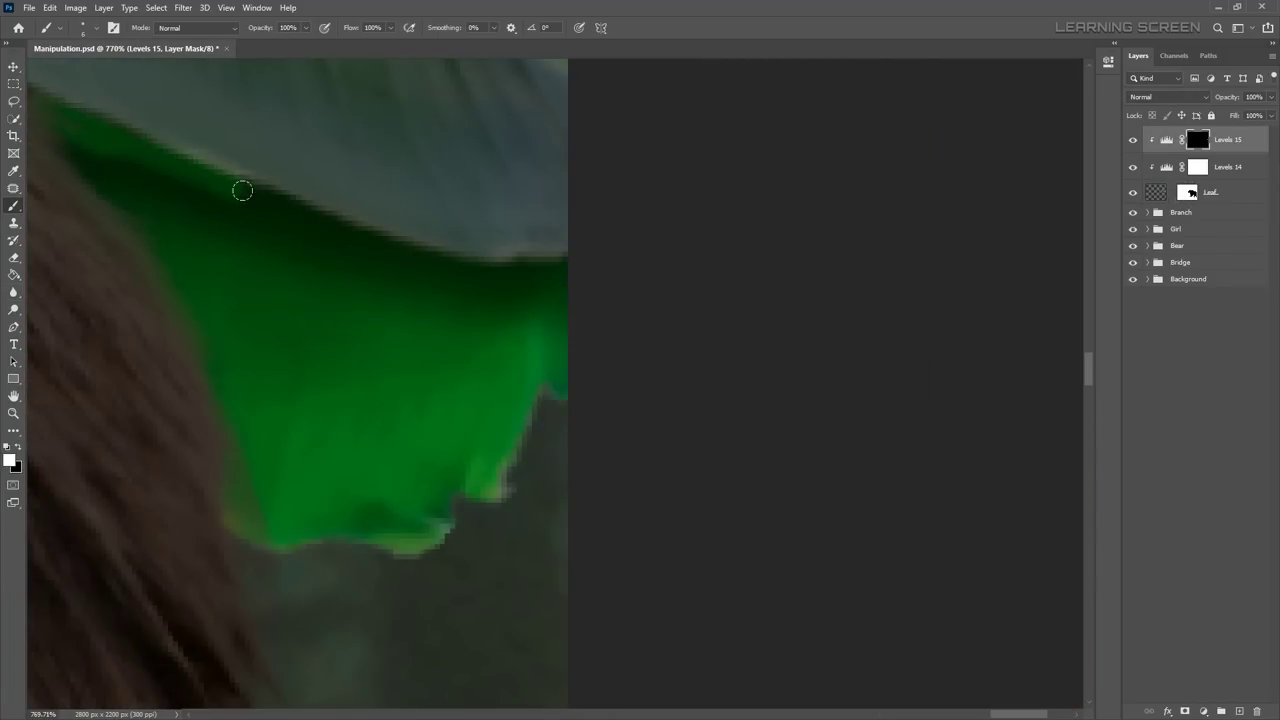
Step: Touch up the leaf mask with black and white, undoing an unwanted stroke
scroll(360, 260, up, 1)
key(x)
scroll(391, 309, down, 5)
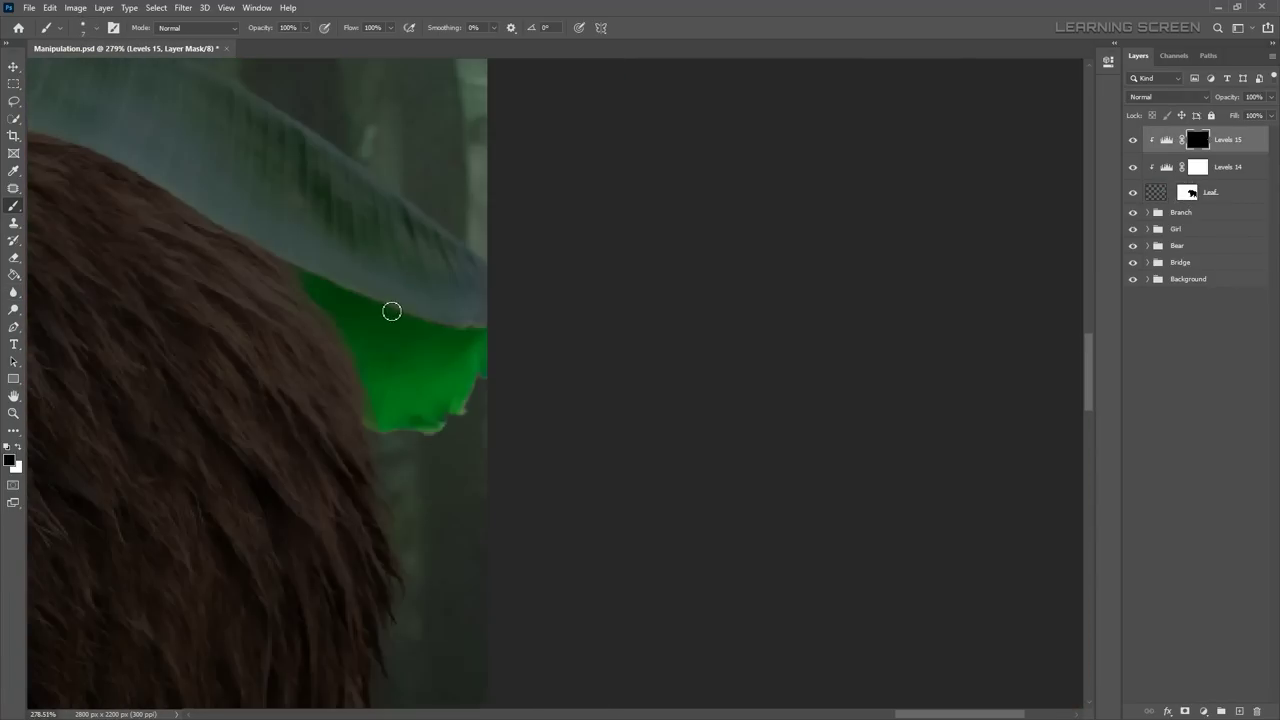
scroll(530, 367, down, 1)
scroll(530, 367, down, 2)
scroll(660, 320, up, 5)
scroll(257, 400, up, 1)
key(x)
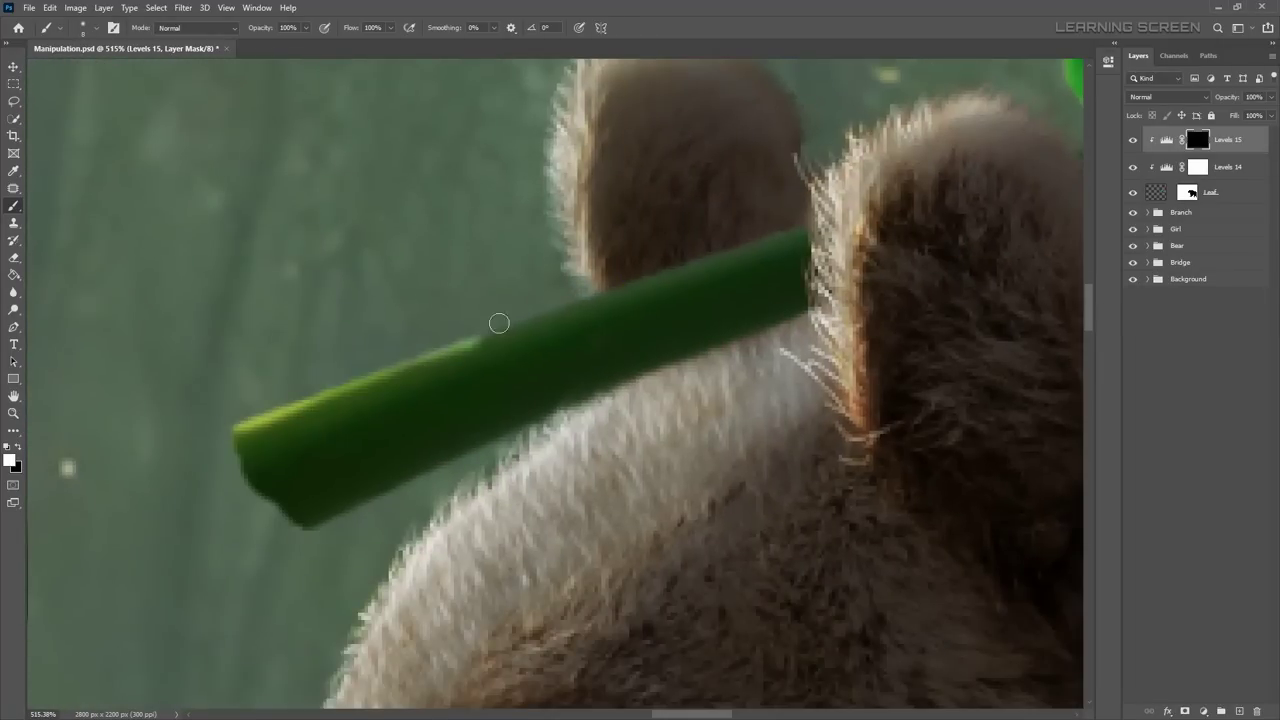
scroll(754, 220, up, 2)
scroll(528, 330, up, 1)
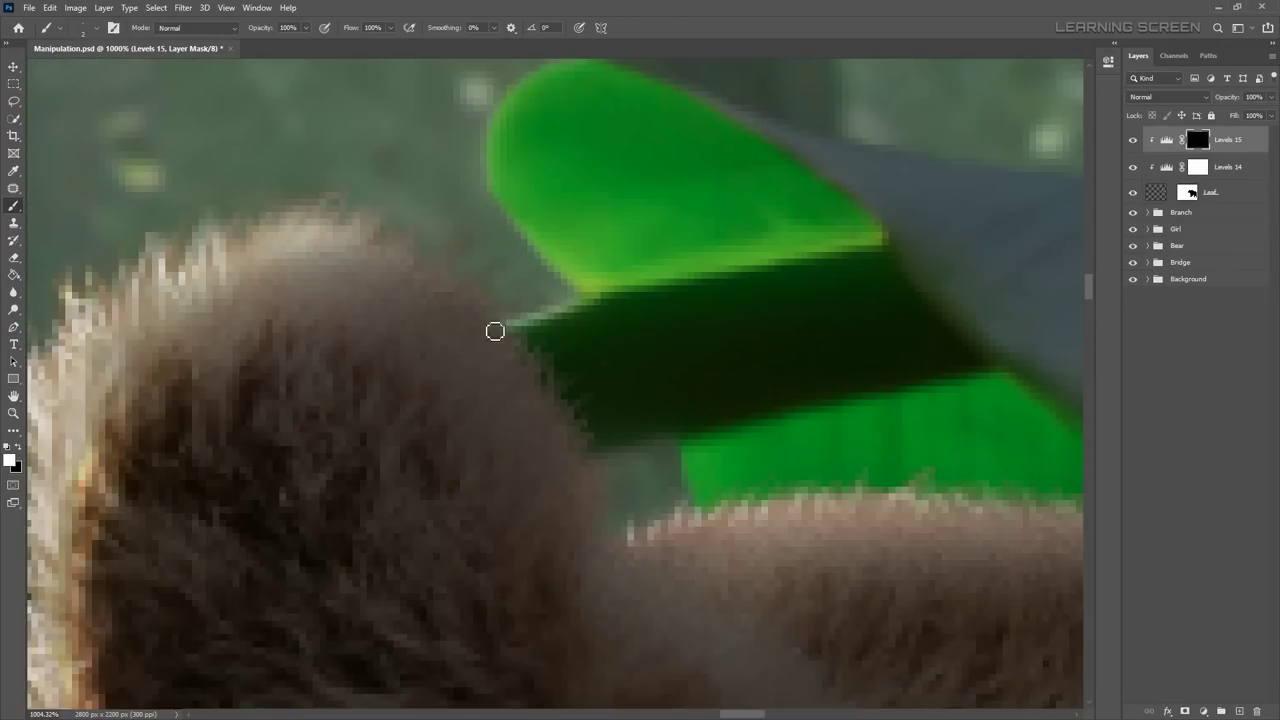
scroll(495, 331, down, 2)
key(ctrl+z)
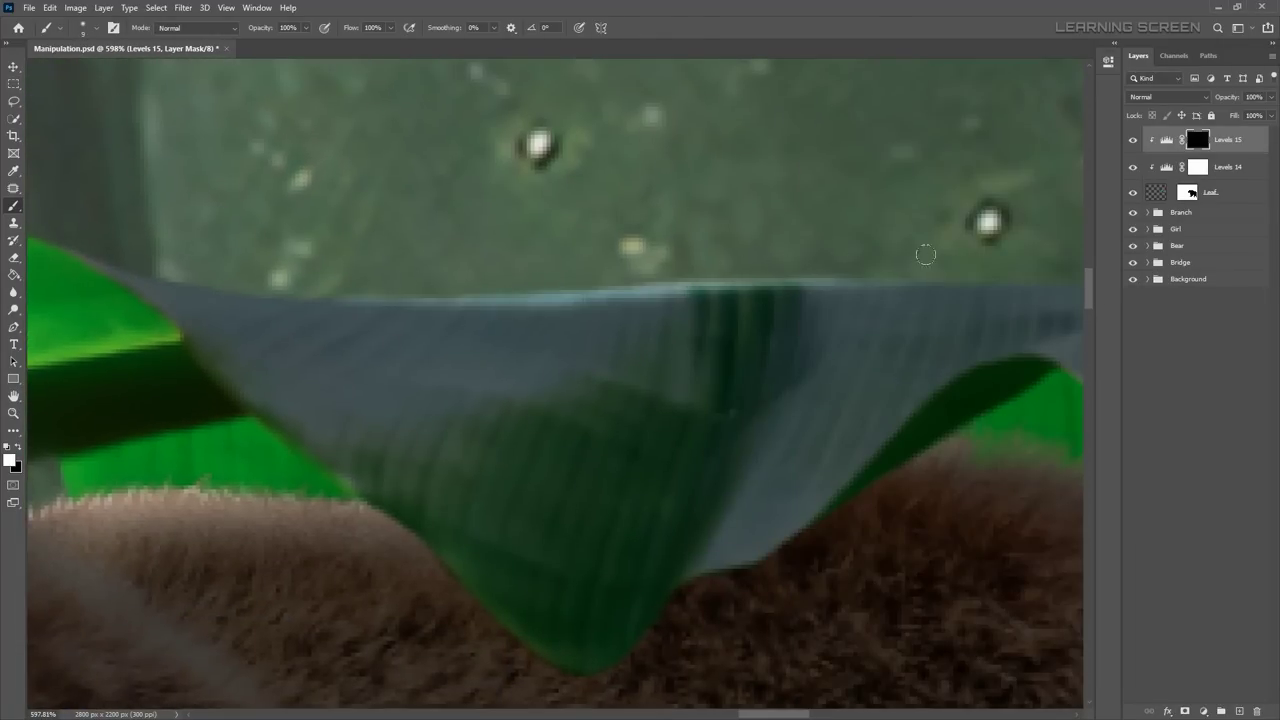
Step: Paint black across the leaf mask so Levels 14 and 15 mute most of the leaf
scroll(925, 254, down, 2)
scroll(431, 279, up, 1)
key(x)
drag(856, 297, 177, 241)
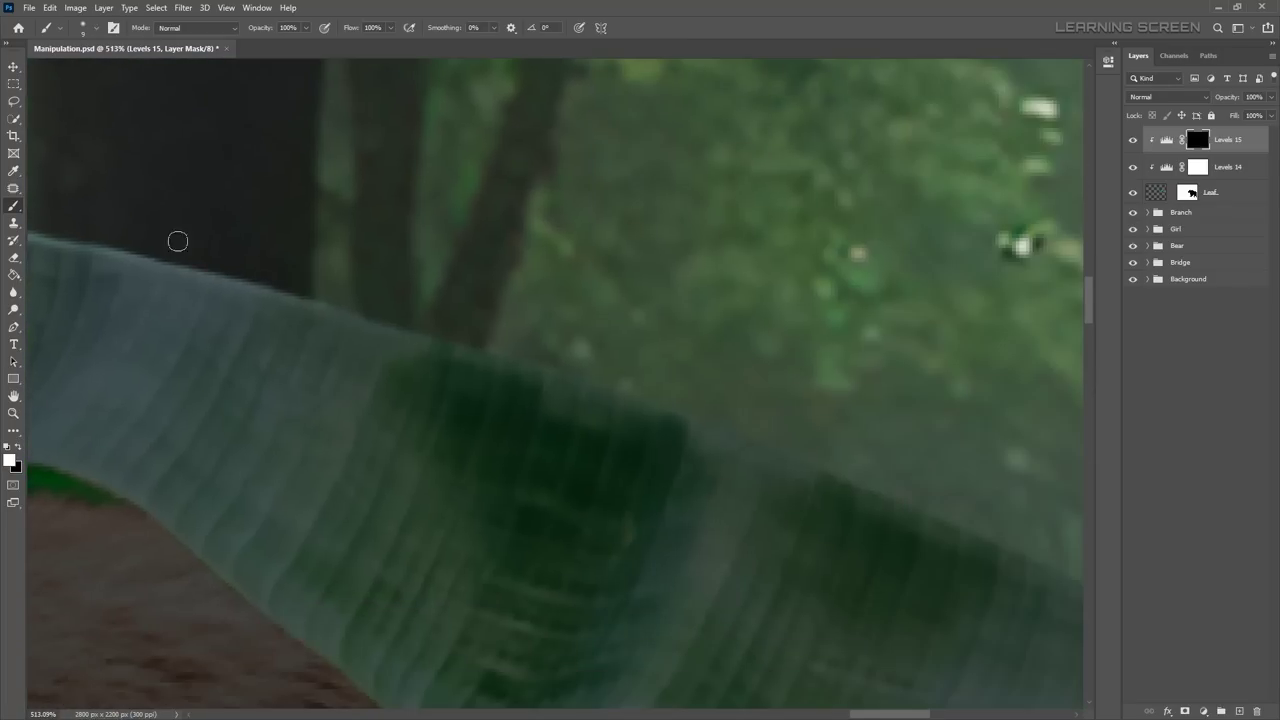
scroll(509, 263, down, 3)
scroll(751, 414, down, 3)
scroll(637, 311, down, 1)
key(x)
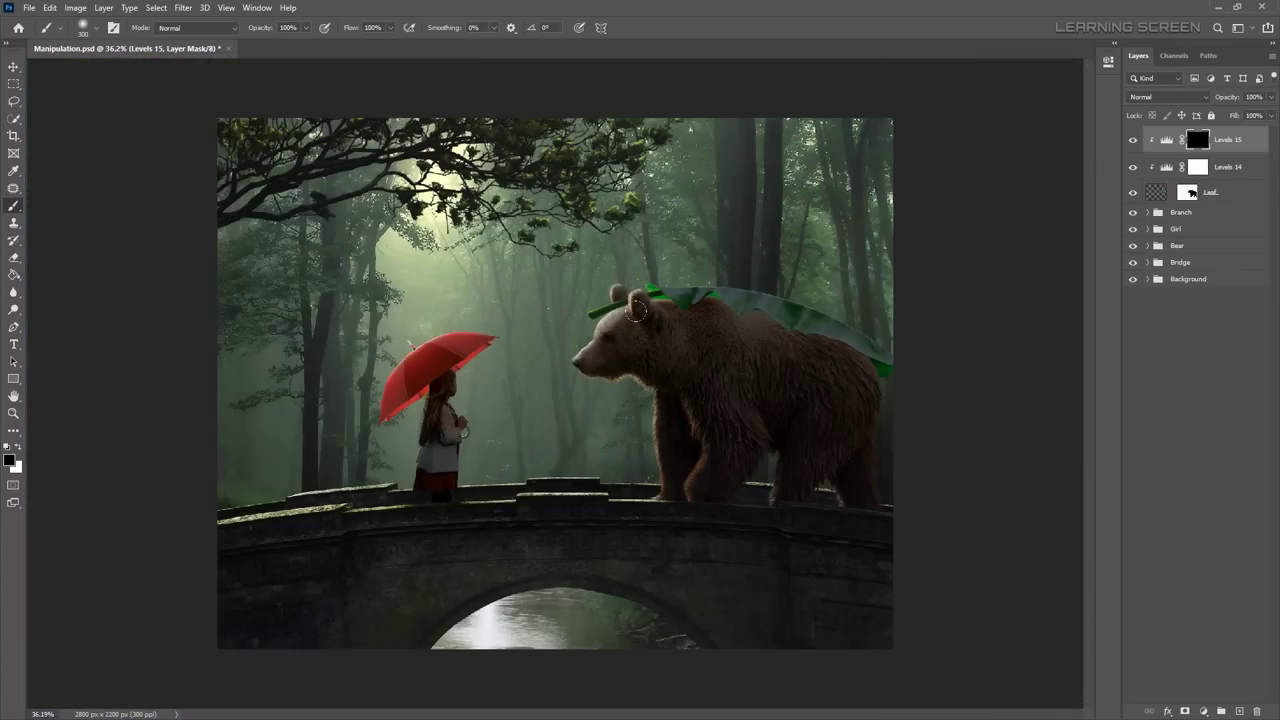
scroll(615, 300, up, 5)
scroll(186, 457, up, 3)
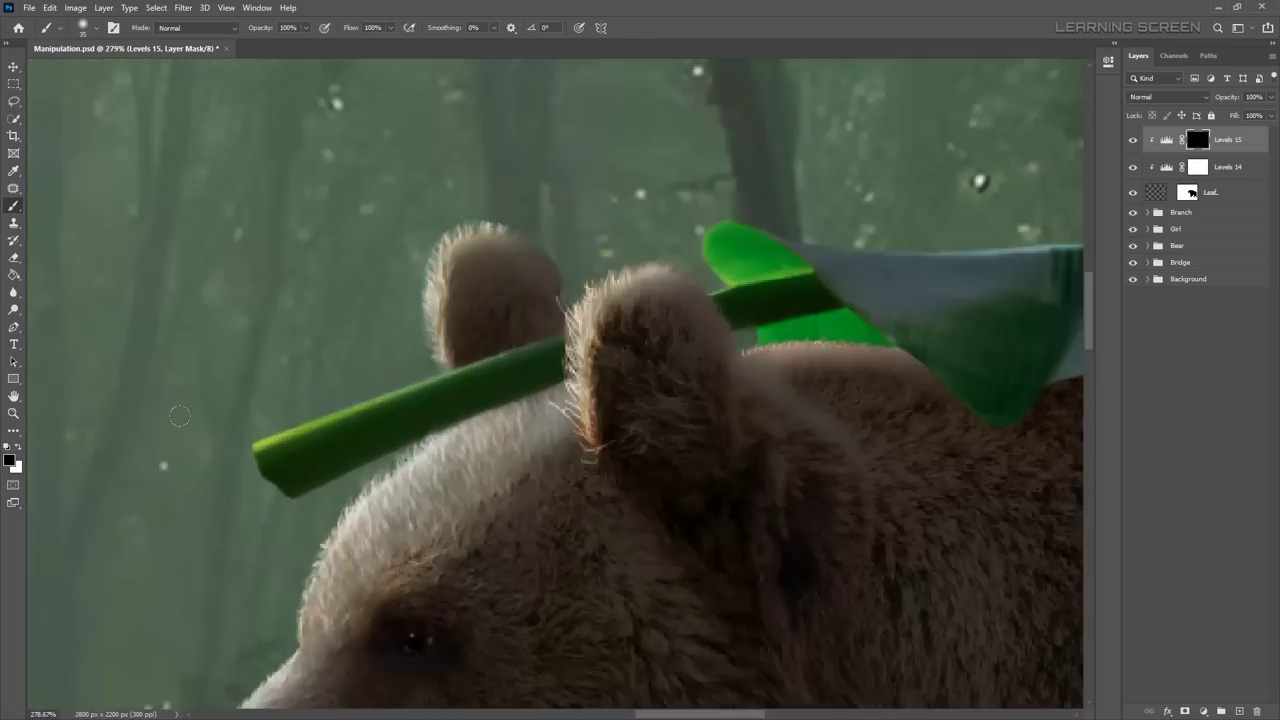
scroll(257, 457, up, 3)
key(x)
scroll(386, 463, down, 7)
scroll(386, 456, down, 2)
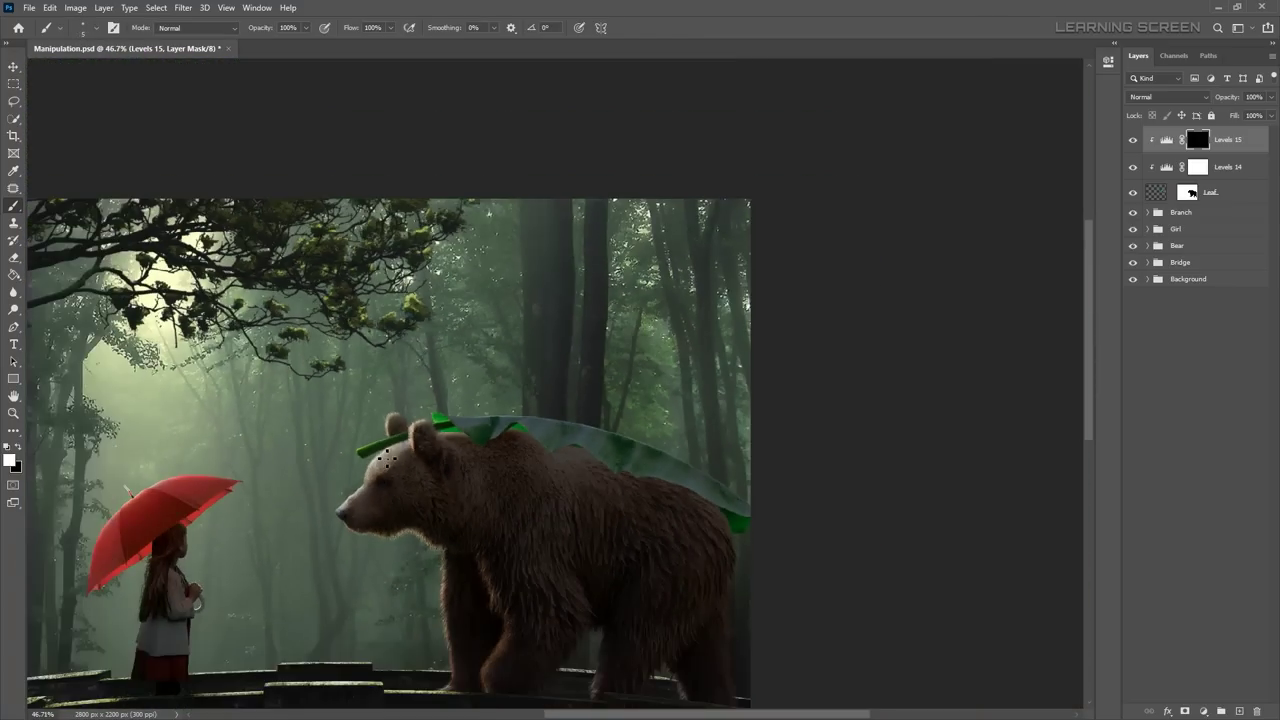
Step: Add a darkening Levels 16 to the Bear group, invert its mask, and keep Normal blending
click(1203, 711)
click(1195, 555)
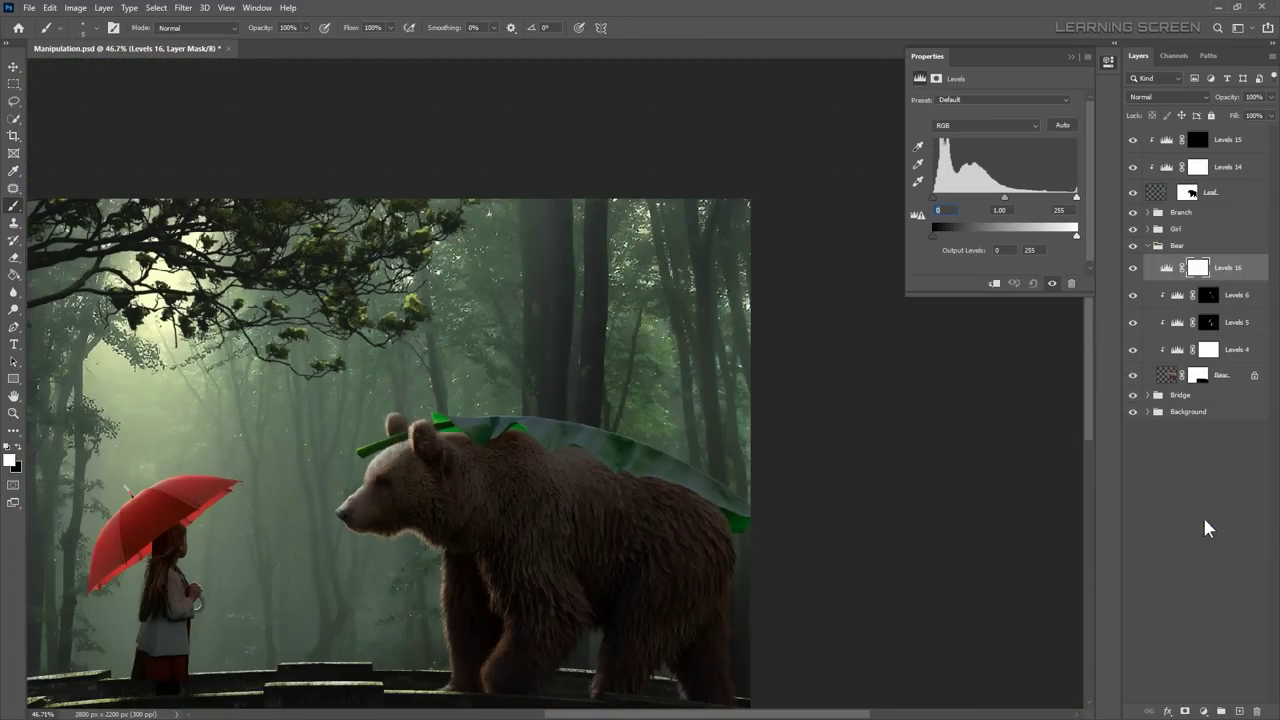
drag(1077, 243, 980, 243)
click(1205, 268)
key(ctrl+i)
scroll(480, 434, up, 3)
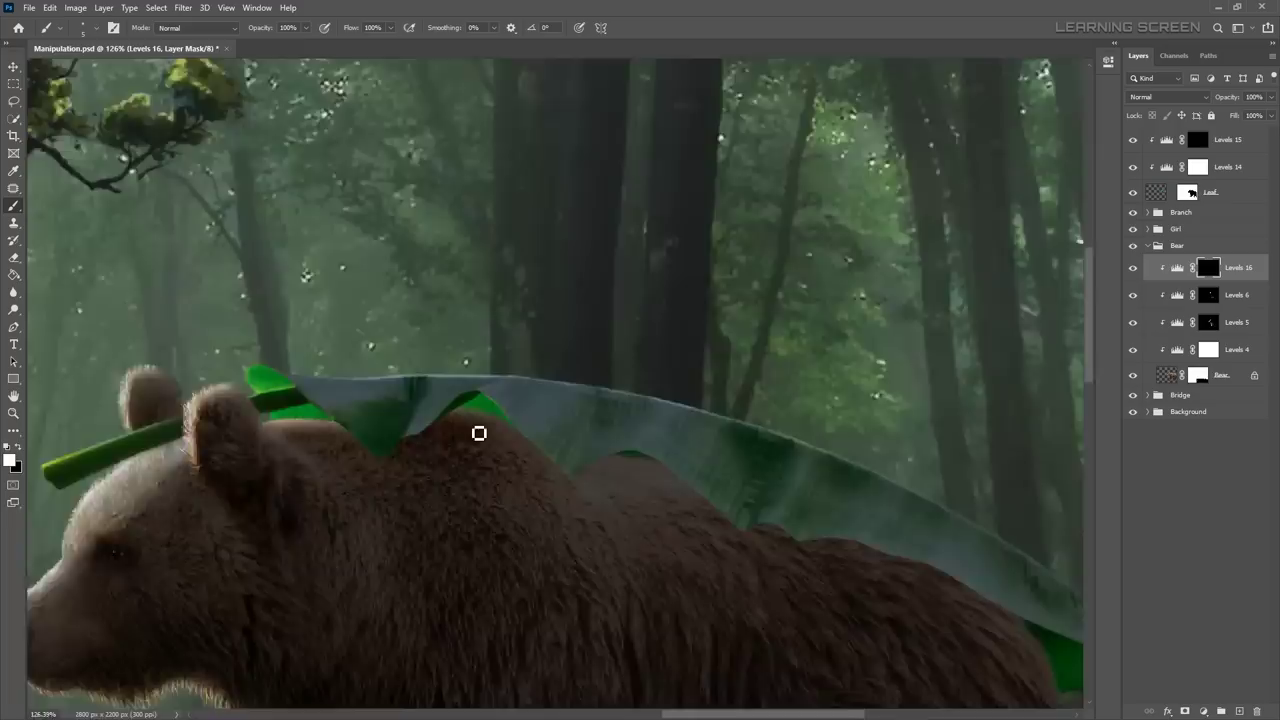
scroll(445, 357, up, 2)
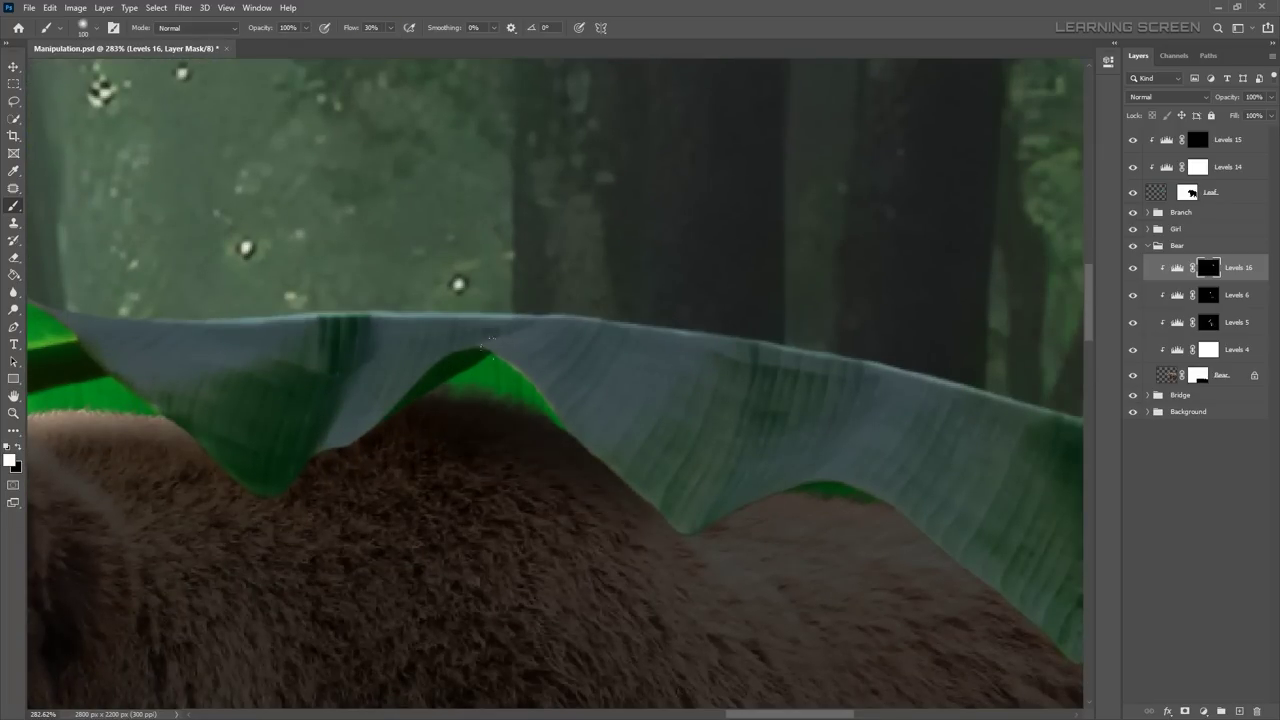
scroll(490, 343, down, 2)
click(1168, 97)
key(Escape)
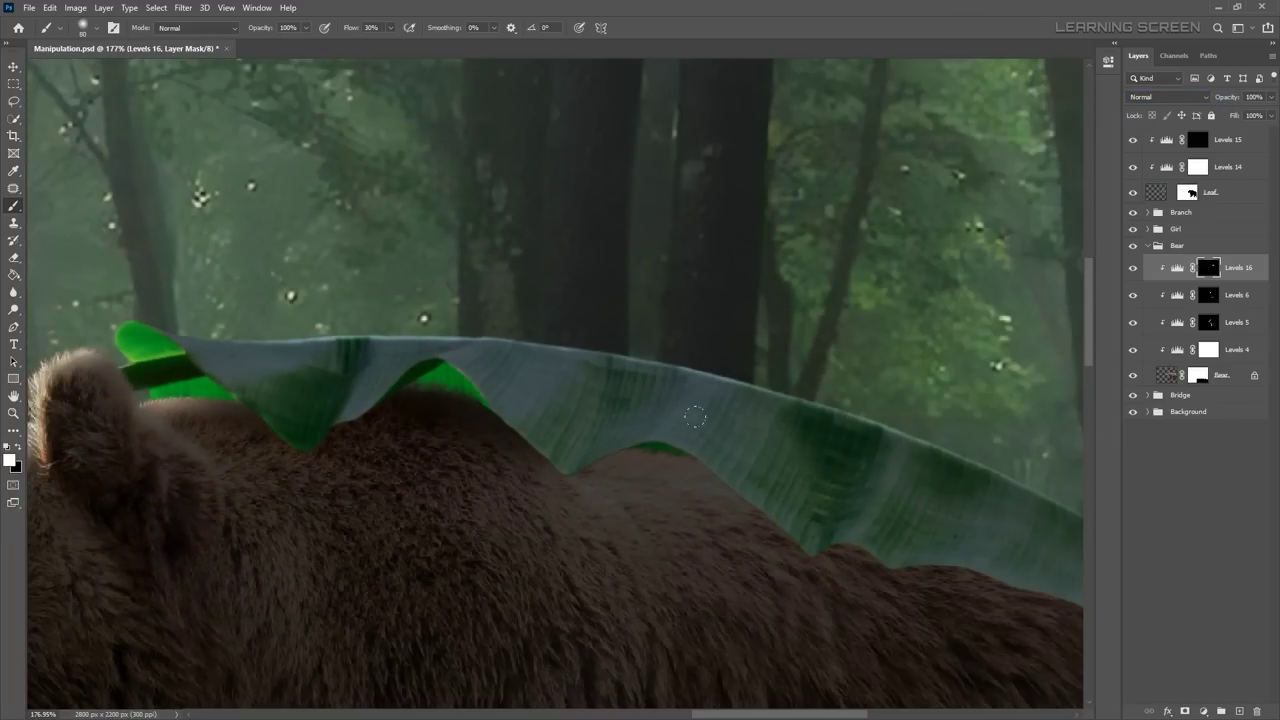
Step: Inspect the fur beside the bear's ear and undo the last mask stroke
scroll(755, 447, down, 2)
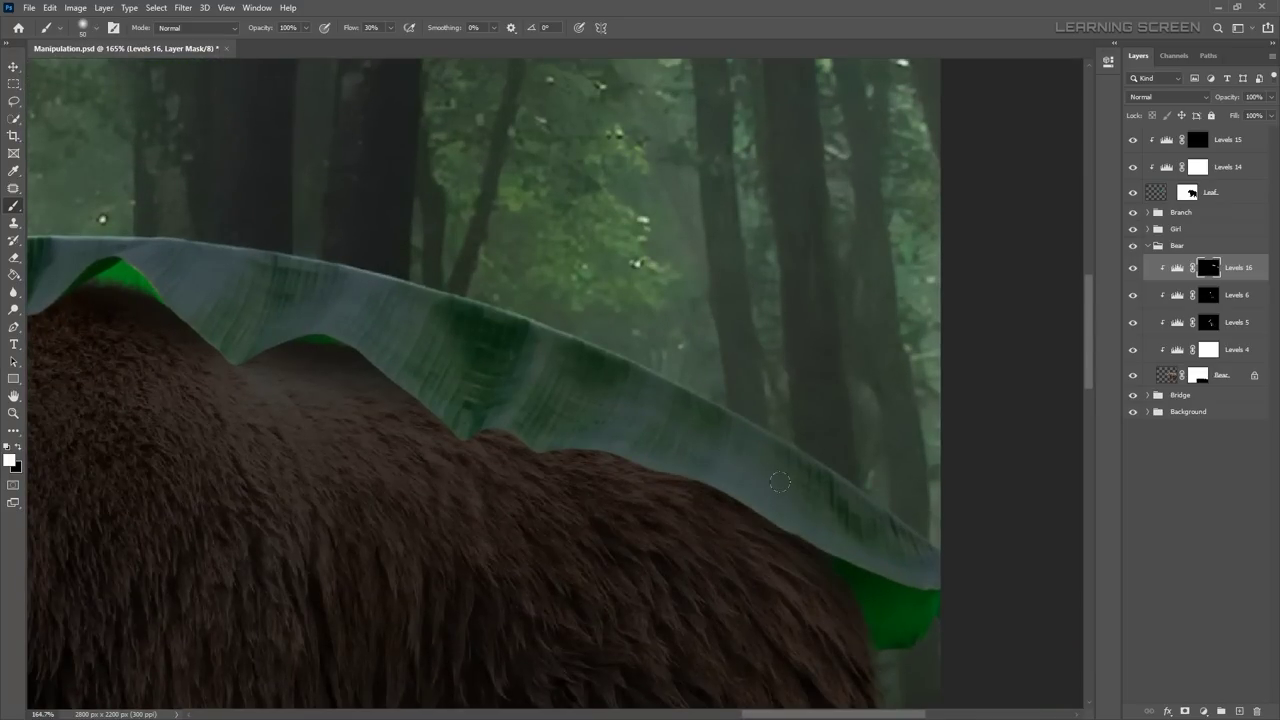
scroll(779, 483, down, 3)
scroll(600, 400, up, 2)
scroll(570, 390, down, 1)
scroll(563, 381, down, 2)
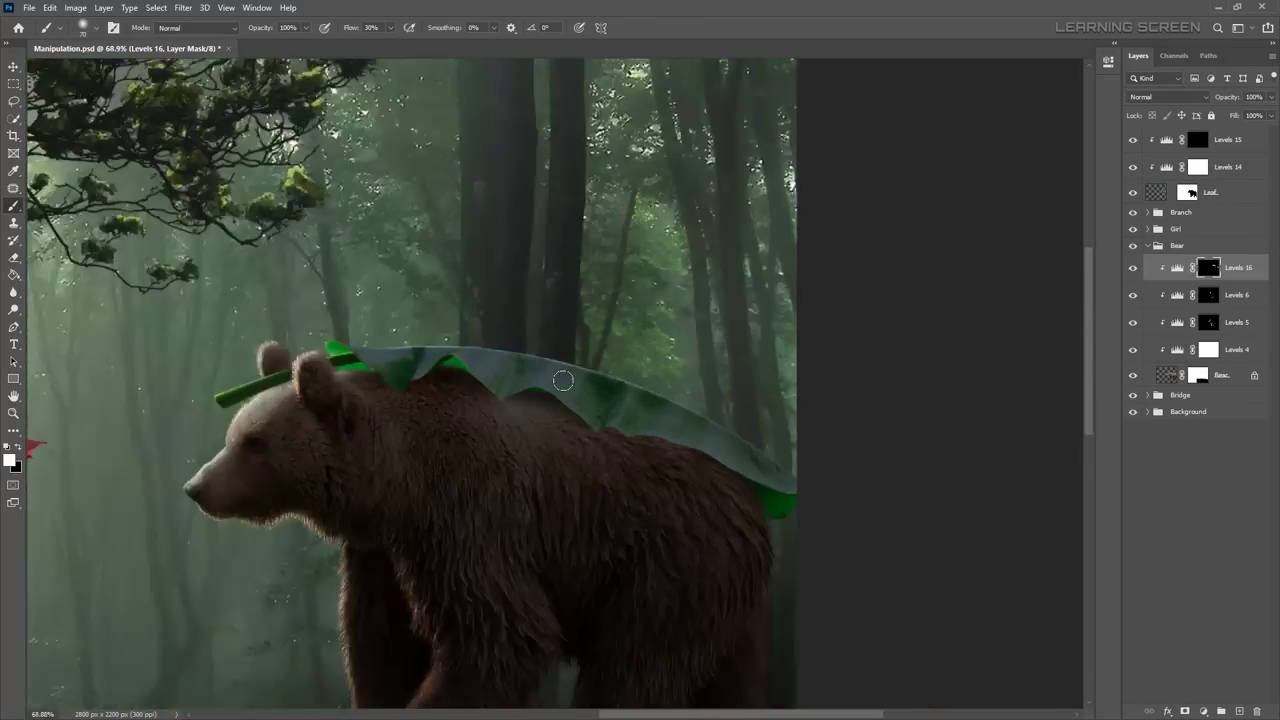
scroll(300, 380, up, 3)
scroll(300, 380, up, 2)
scroll(300, 380, up, 3)
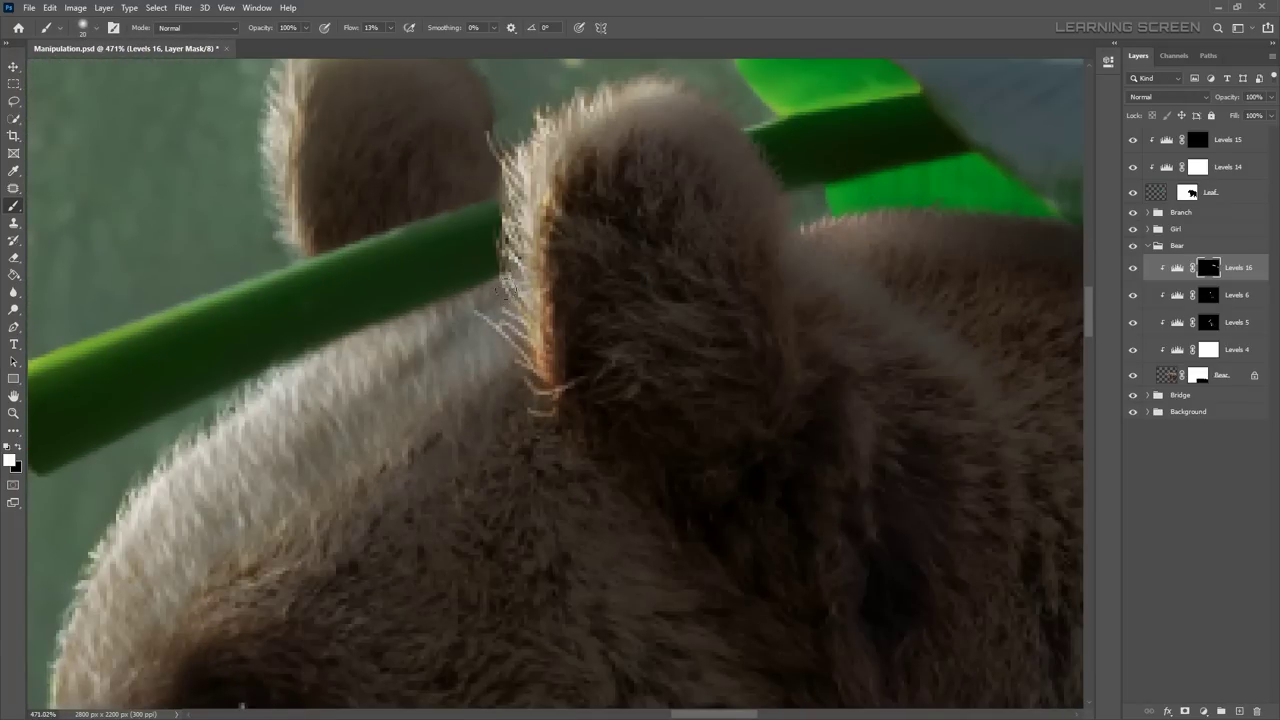
scroll(505, 290, down, 4)
scroll(594, 305, up, 3)
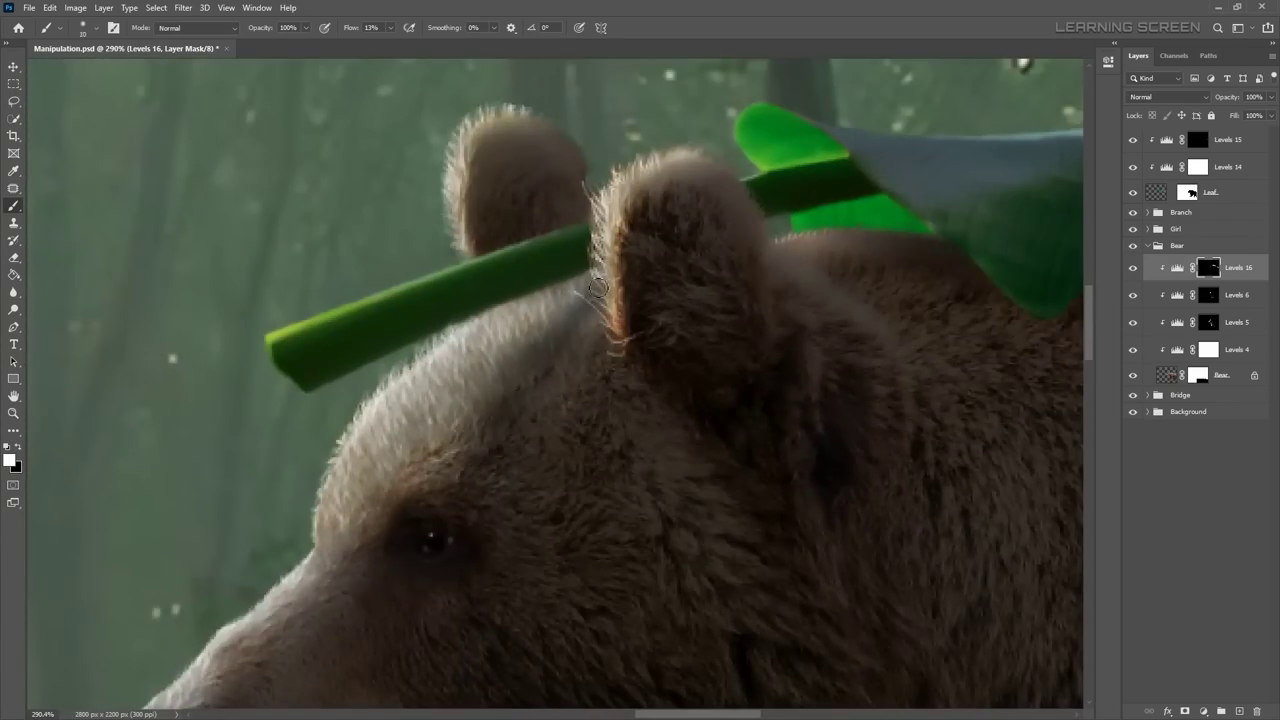
scroll(597, 288, up, 2)
scroll(480, 210, down, 4)
scroll(600, 300, up, 3)
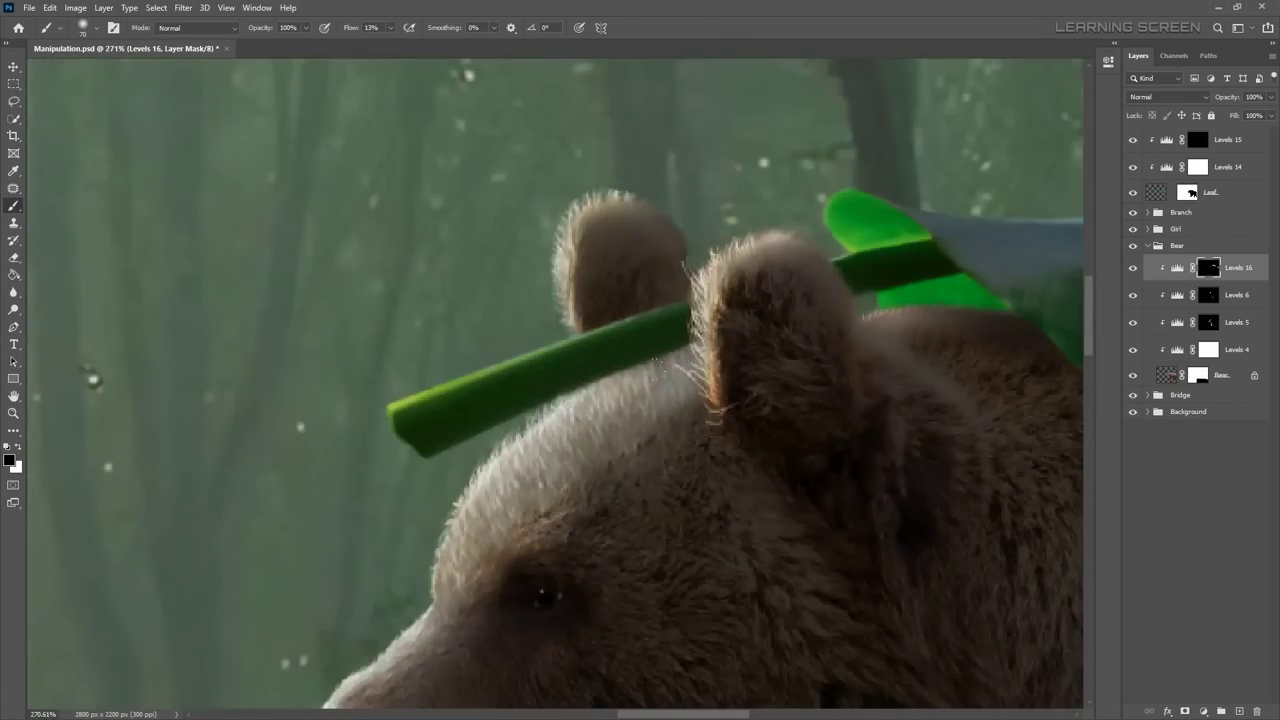
scroll(650, 300, up, 2)
key(x)
key(ctrl+z)
key(x)
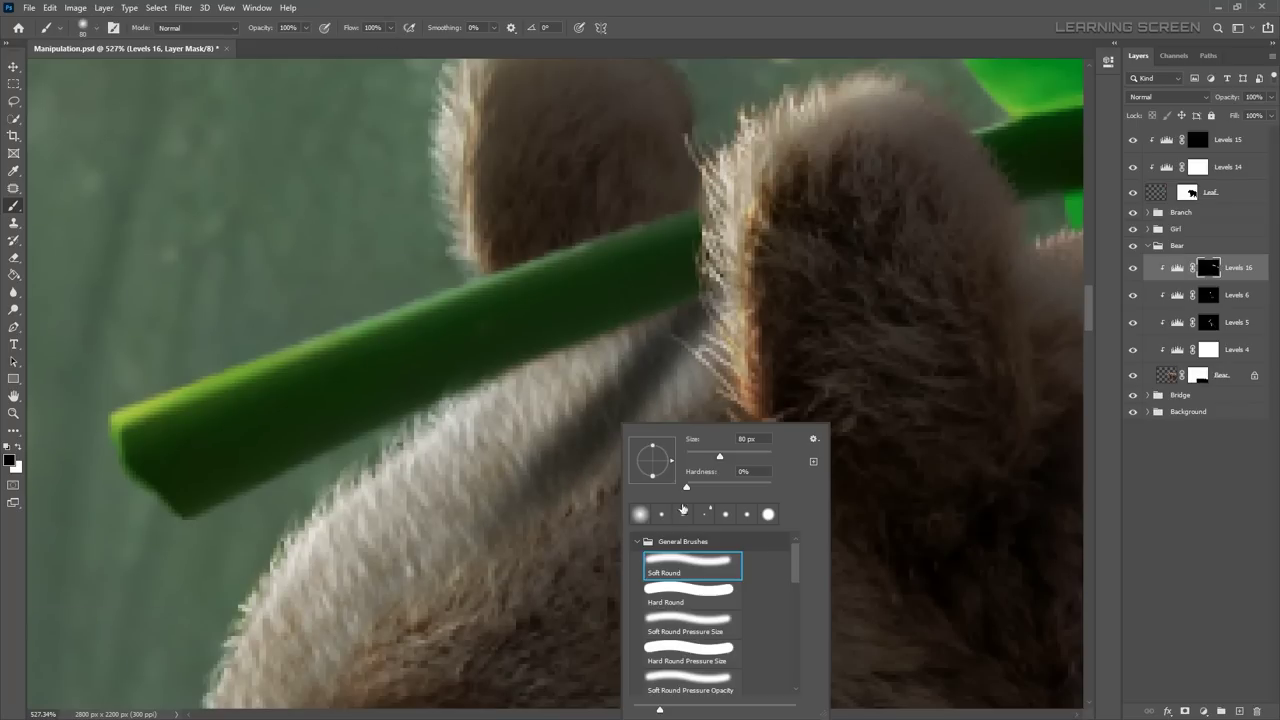
Step: Paint fur strands on the Levels 16 mask with a small grass-blade brush at low flow
right_click(625, 440)
click(684, 647)
double_click(701, 618)
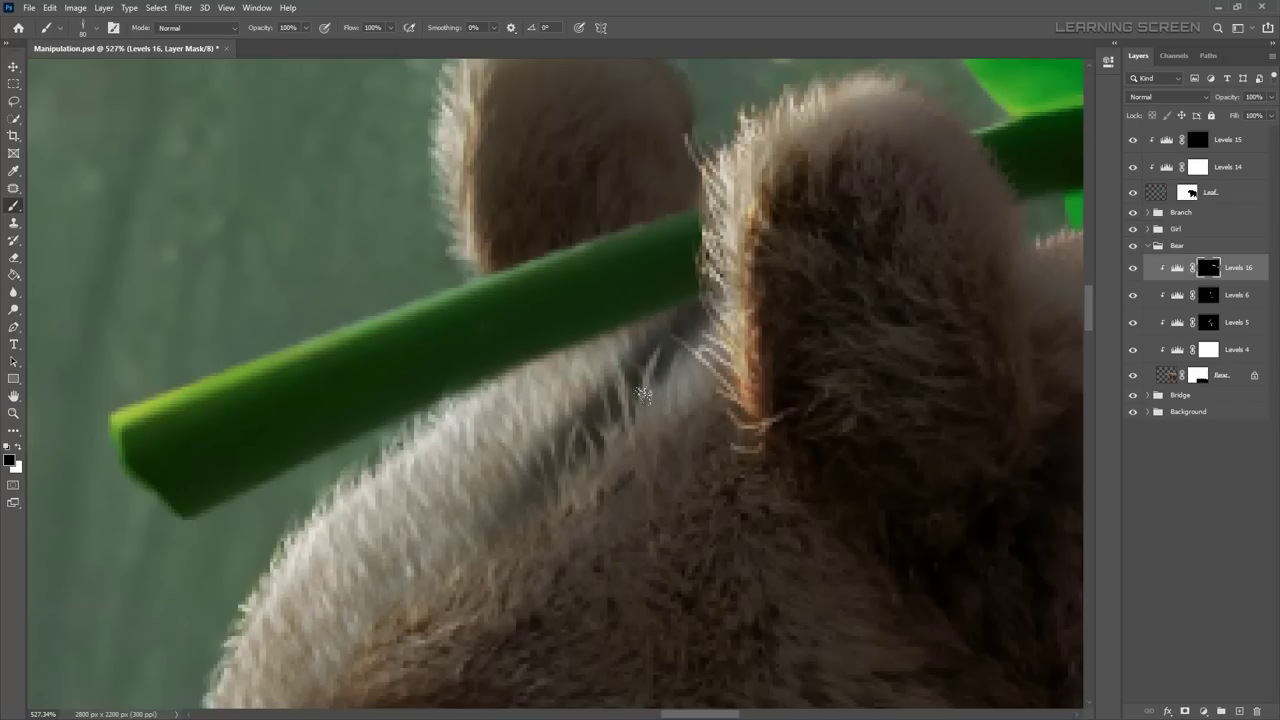
scroll(685, 470, up, 1)
drag(390, 28, 340, 48)
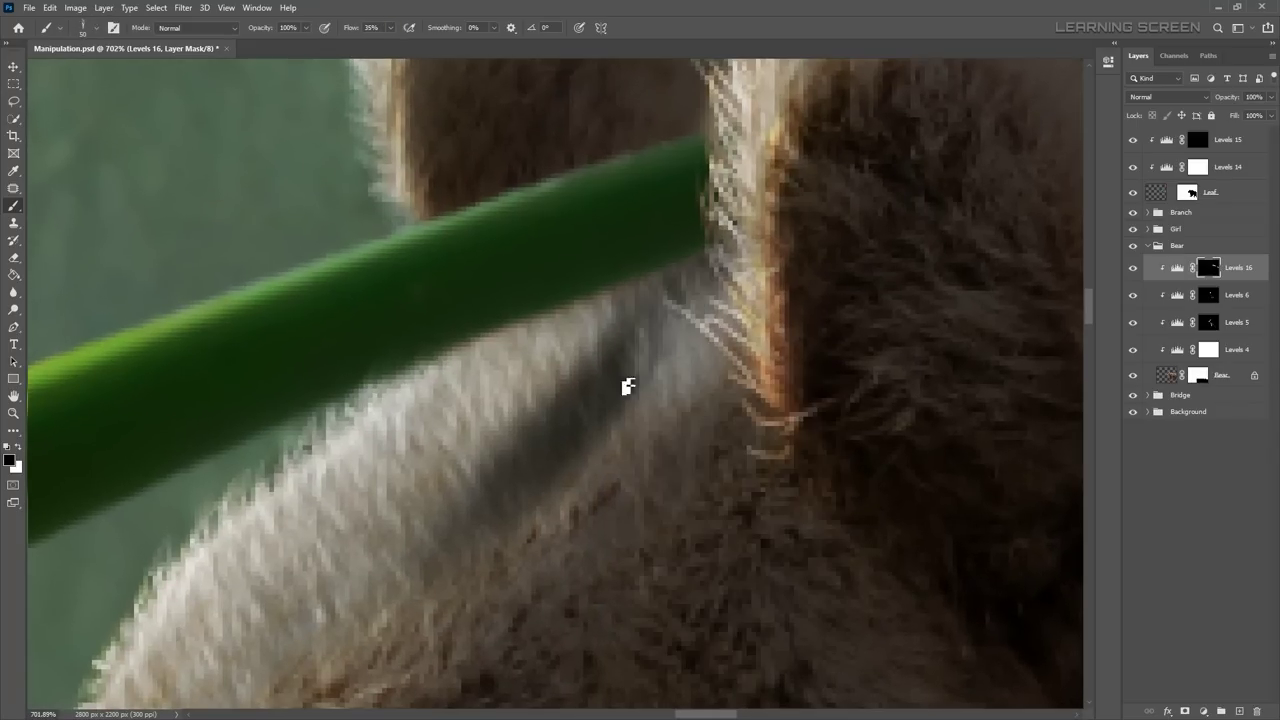
key(ctrl+z)
key(bracketleft)
scroll(614, 486, down, 3)
scroll(605, 362, up, 2)
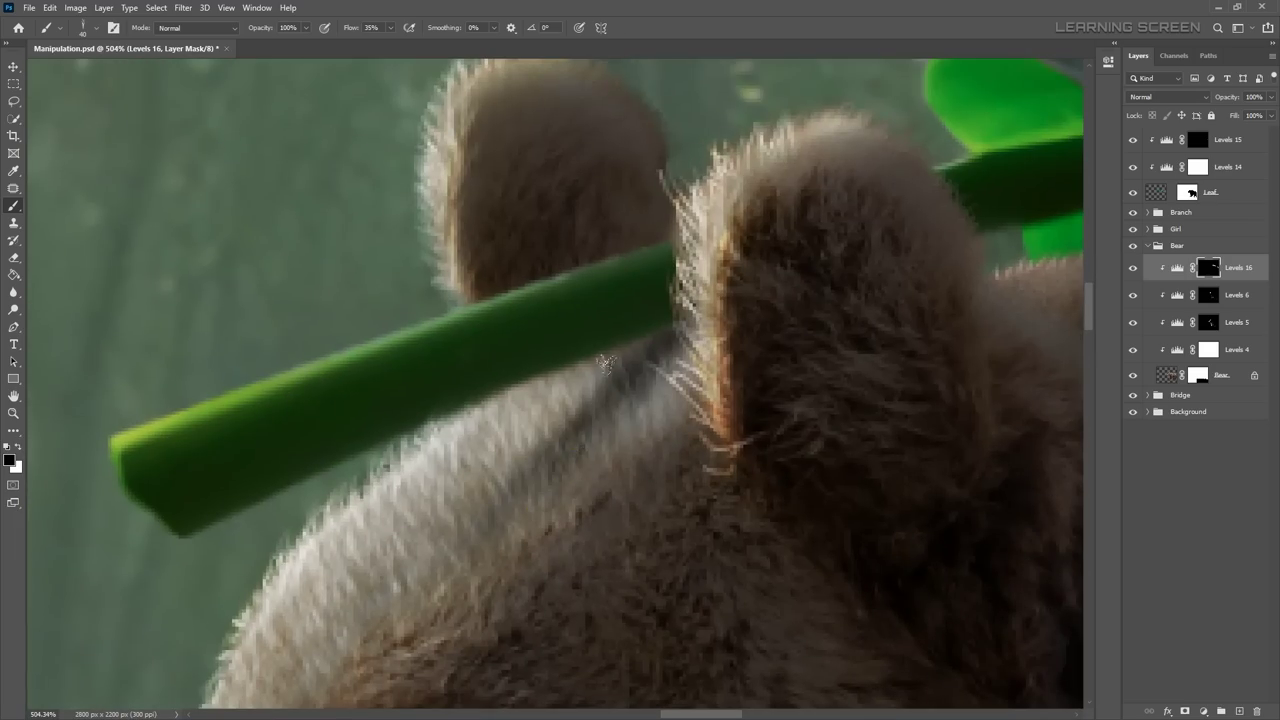
scroll(654, 358, down, 3)
scroll(717, 451, up, 4)
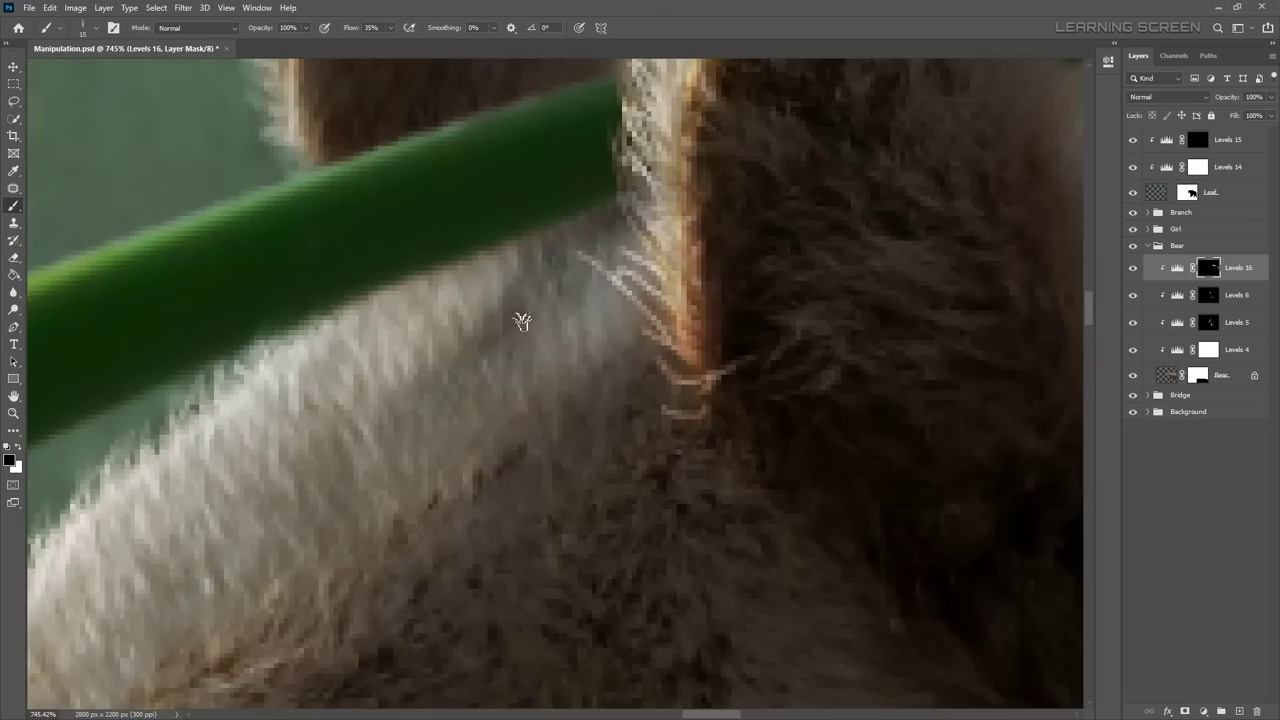
key(bracketleft)
key(x)
scroll(601, 234, down, 5)
scroll(651, 257, up, 3)
scroll(651, 280, down, 2)
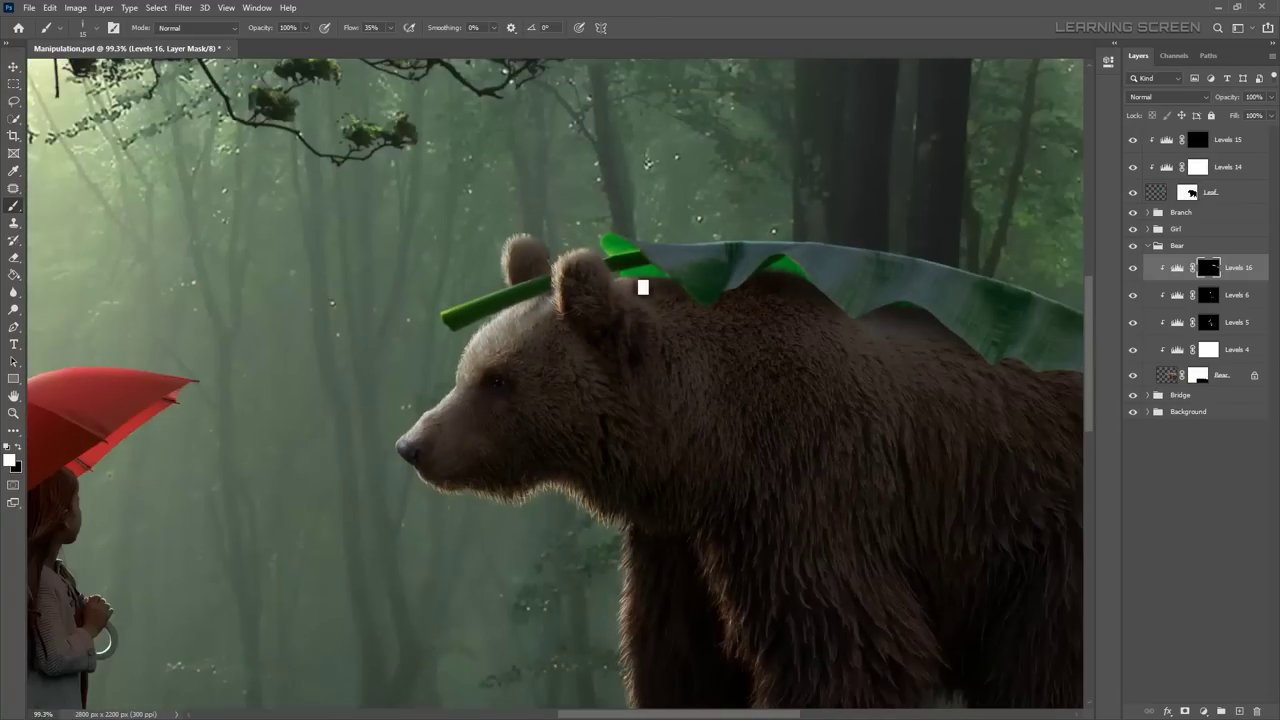
Step: Add a Levels 17 adjustment that darkens the whole bear
click(1203, 711)
click(1193, 529)
drag(1073, 251, 991, 251)
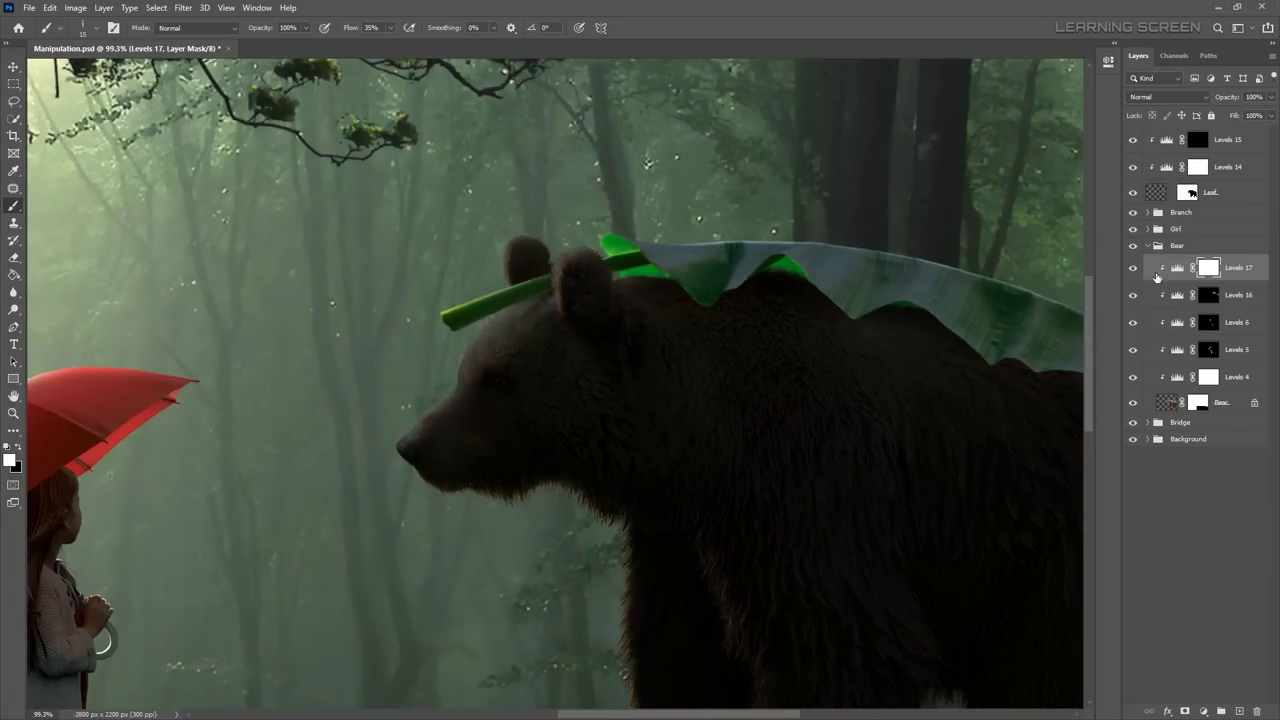
Step: Invert the Levels 17 mask to black and set a fine brush at full flow
key(ctrl+i)
scroll(706, 365, up, 3)
right_click(706, 365)
key(Escape)
scroll(1027, 390, up, 3)
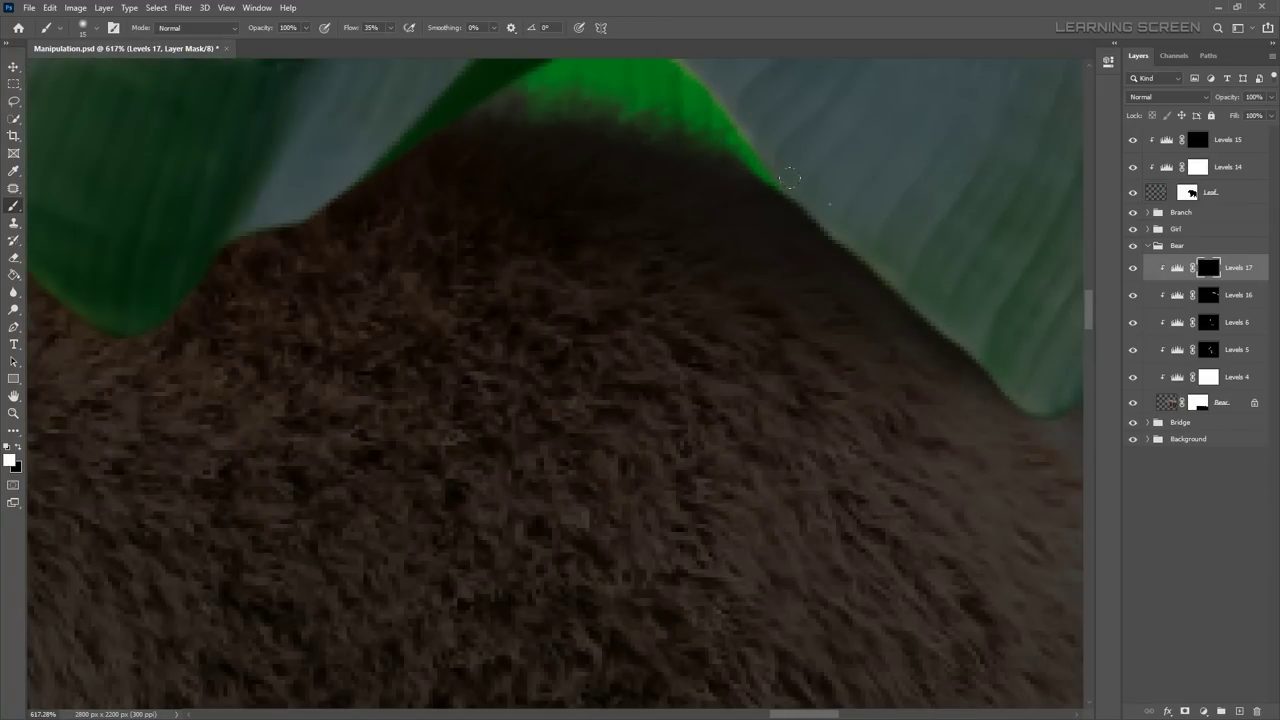
scroll(790, 179, down, 2)
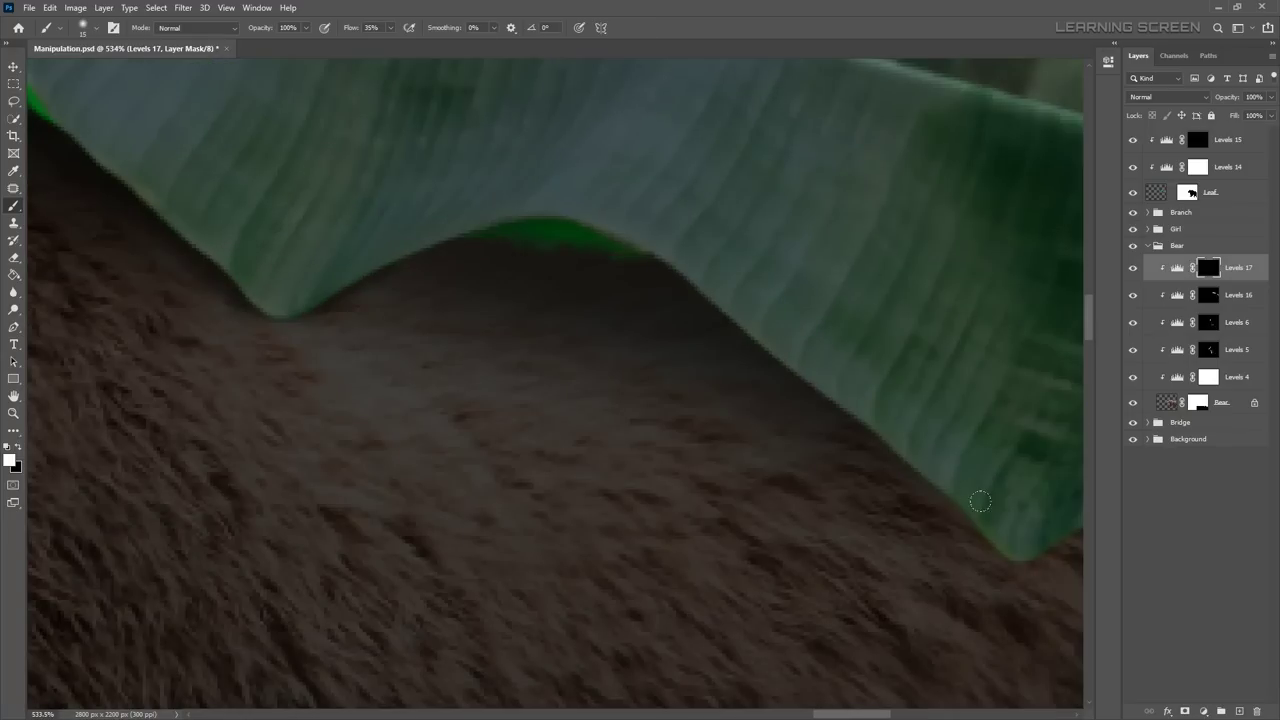
scroll(743, 306, up, 2)
key(bracketright)
key(bracketright)
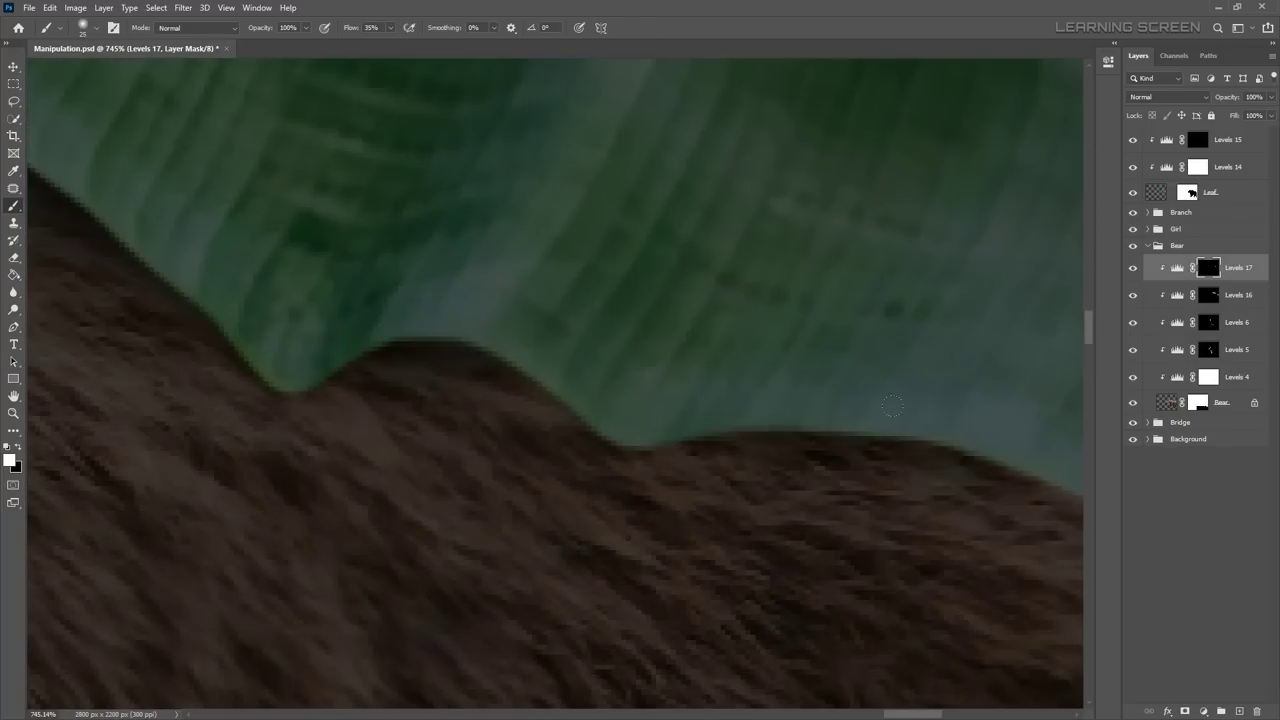
scroll(892, 405, up, 2)
key(bracketleft)
key(bracketleft)
key(bracketleft)
key(shift+0)
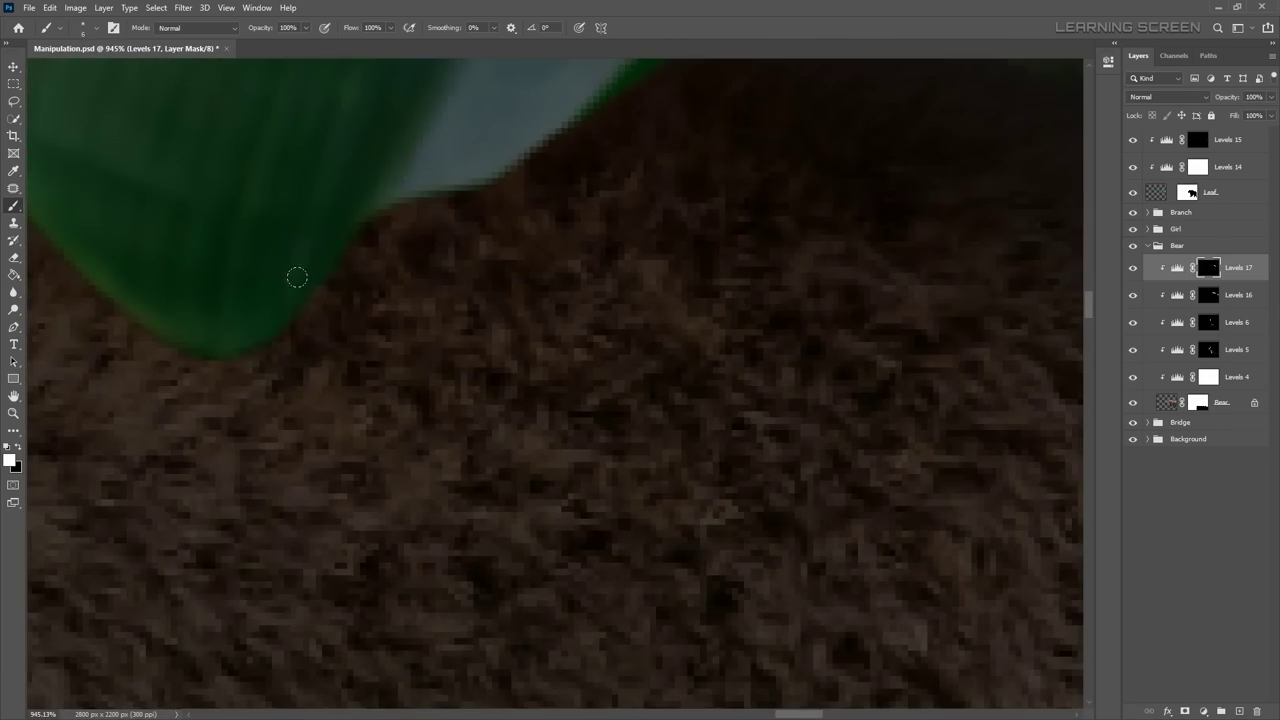
scroll(80, 266, down, 5)
scroll(489, 183, up, 3)
scroll(584, 318, up, 2)
Step: Paint white on the Levels 17 mask to shade the fur beneath the leaf edge
key(alt+bracketleft)
key(bracketright)
key(bracketright)
key(bracketright)
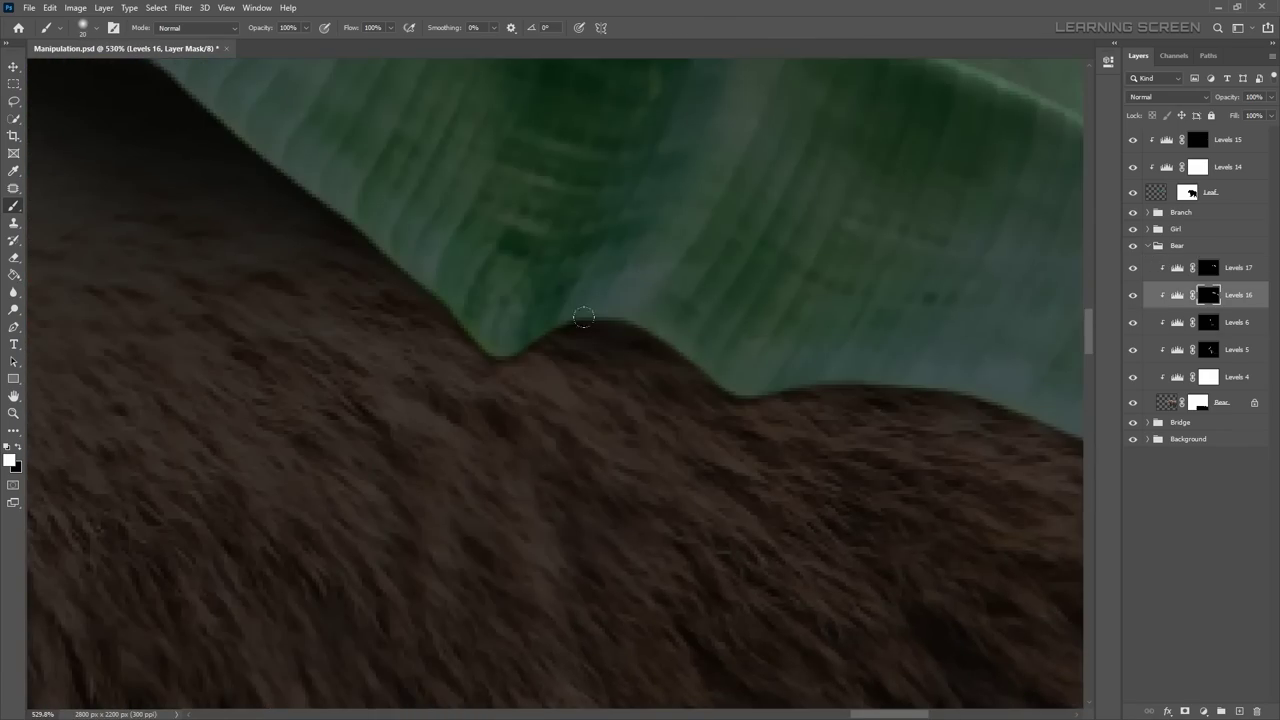
key(bracketleft)
scroll(584, 318, down, 1)
scroll(406, 300, down, 2)
key(alt+bracketright)
scroll(837, 414, down, 2)
scroll(412, 316, up, 4)
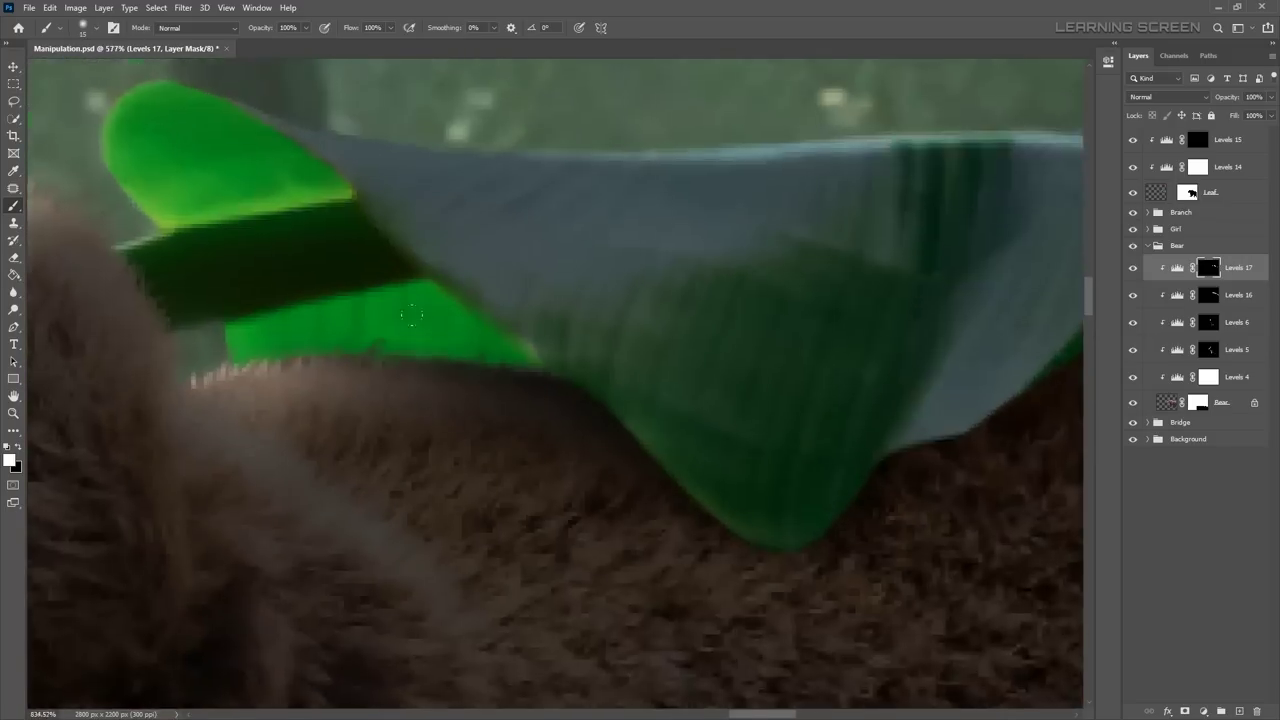
scroll(412, 316, down, 8)
scroll(451, 346, down, 2)
scroll(849, 360, up, 1)
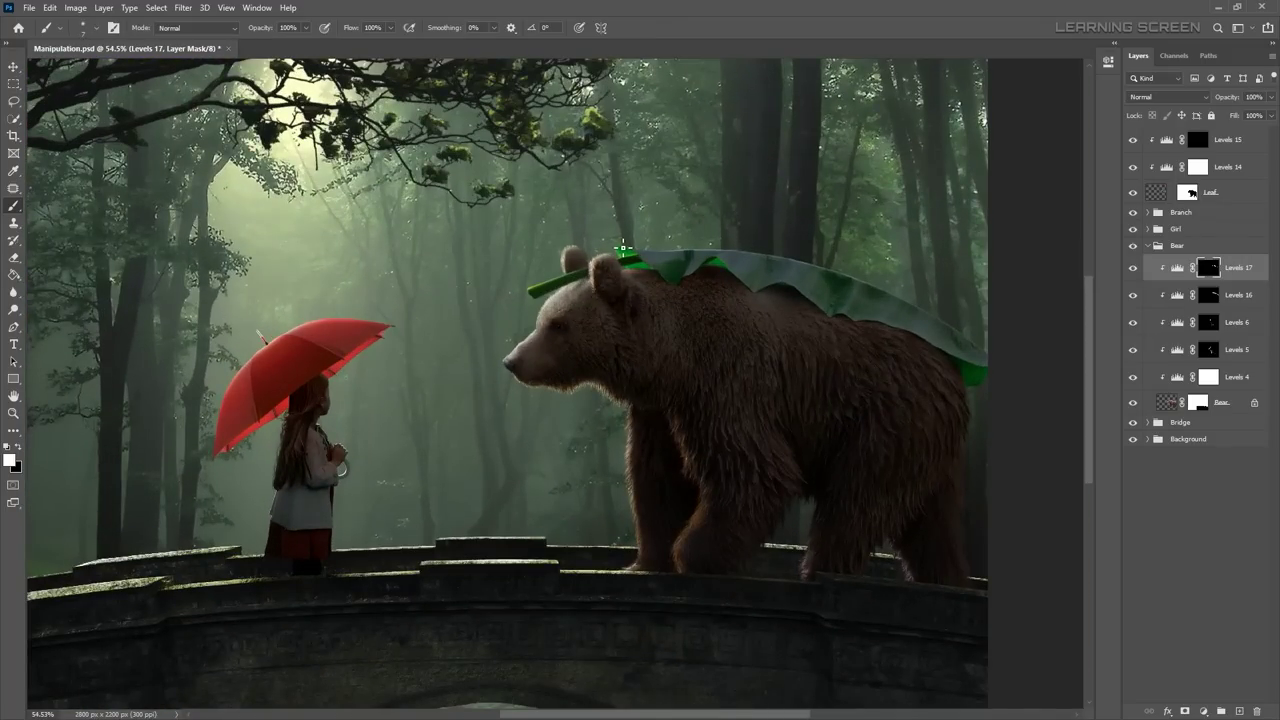
scroll(622, 246, up, 6)
scroll(720, 297, down, 1)
scroll(334, 346, down, 1)
click(1147, 245)
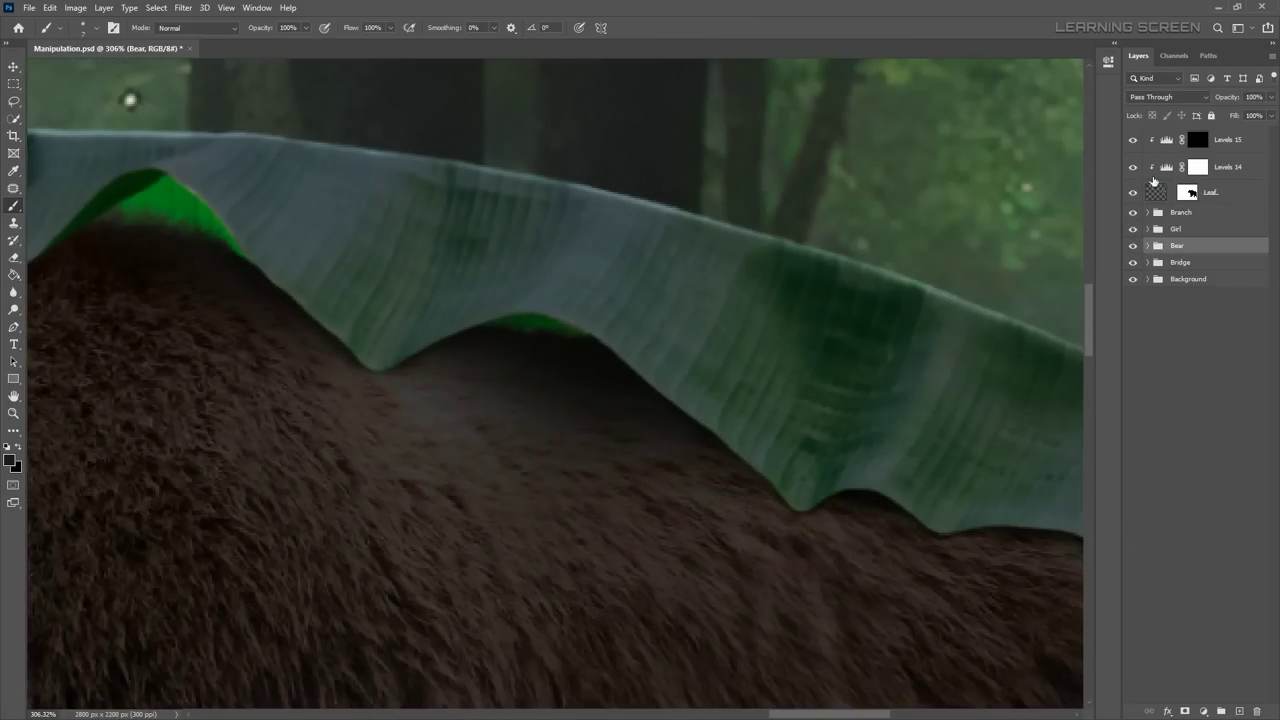
click(1187, 192)
Step: Trim the leaf's lower edge by filling a Pen-path selection on the Leaf mask
key(p)
scroll(345, 406, up, 4)
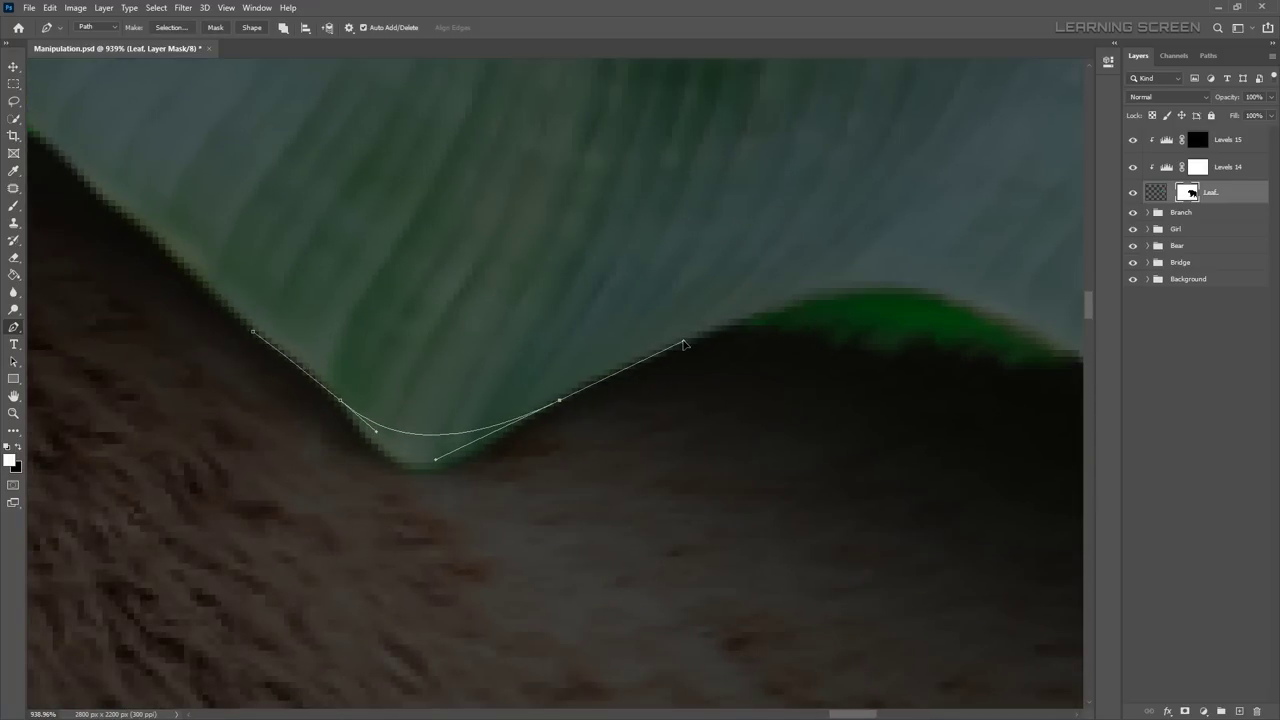
right_click(263, 391)
click(337, 432)
key(alt+BackSpace)
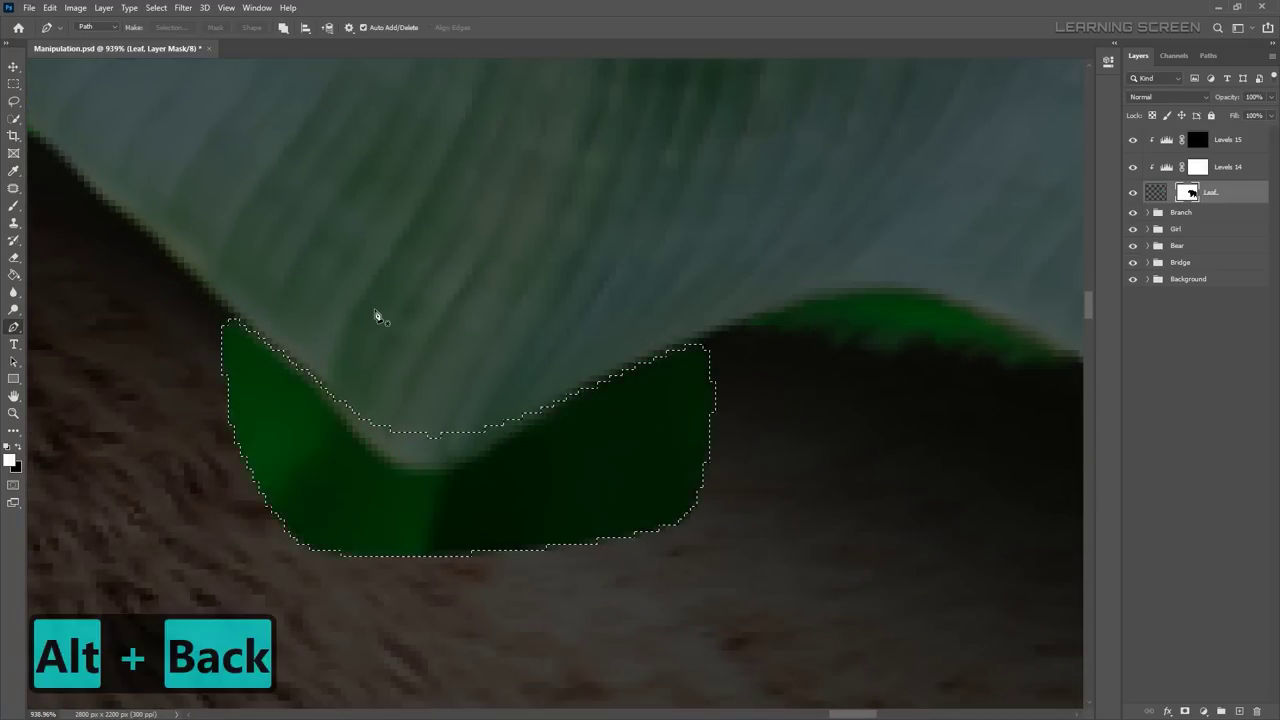
Step: Draw a second curved Pen path along the leaf edge and convert it to a selection
scroll(645, 345, down, 5)
scroll(645, 345, up, 5)
scroll(563, 380, up, 2)
drag(148, 219, 219, 211)
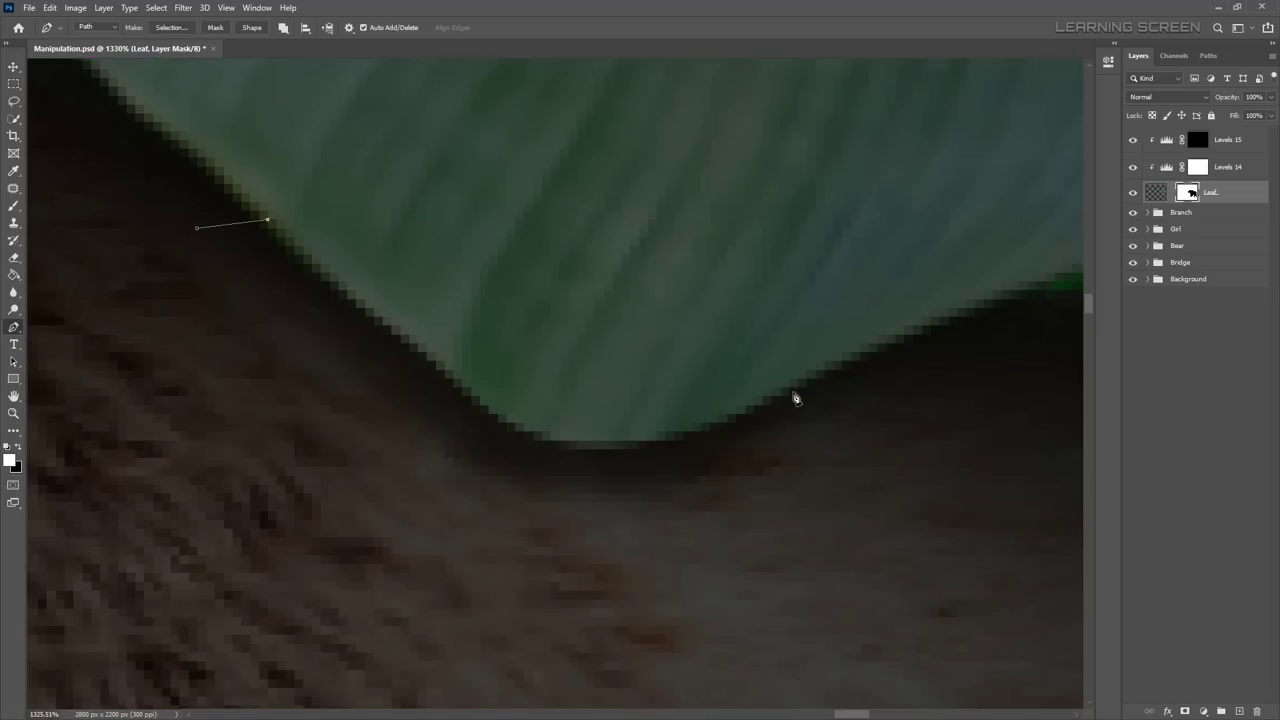
drag(554, 378, 836, 322)
key(ctrl+Return)
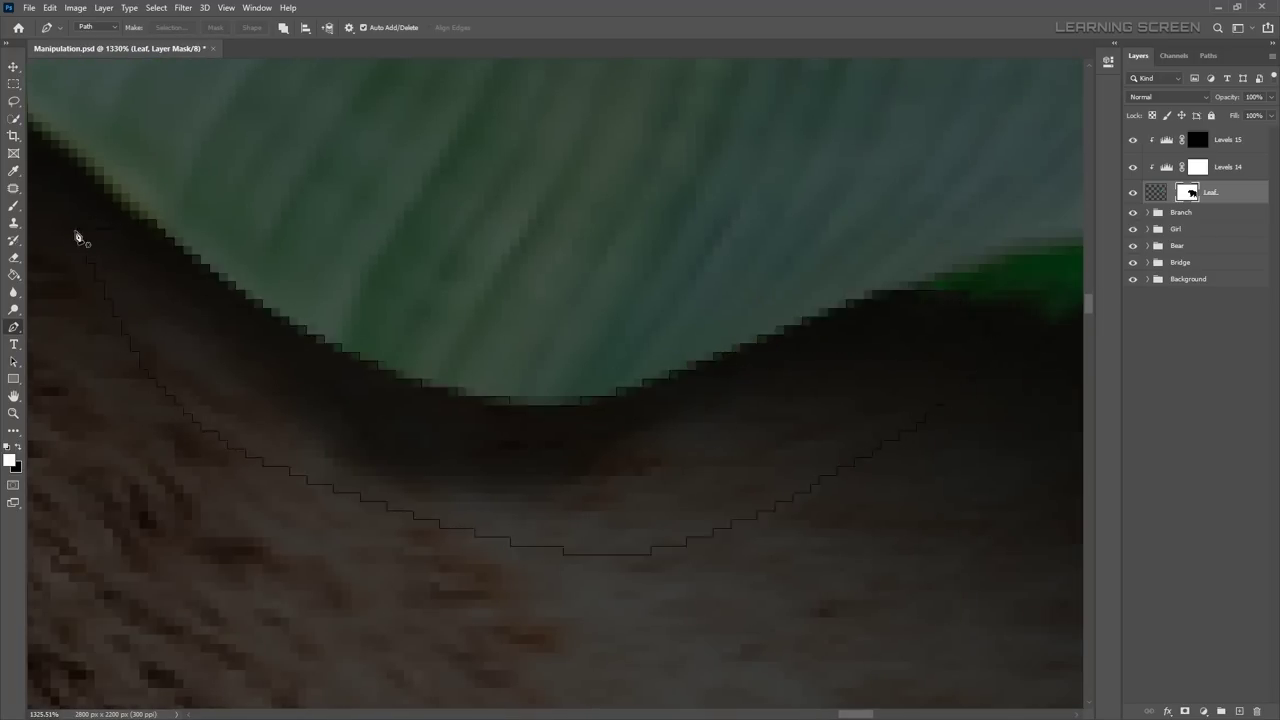
Step: Target the Bear group's Levels 16 mask with black as the painting colour
click(1147, 245)
click(1208, 295)
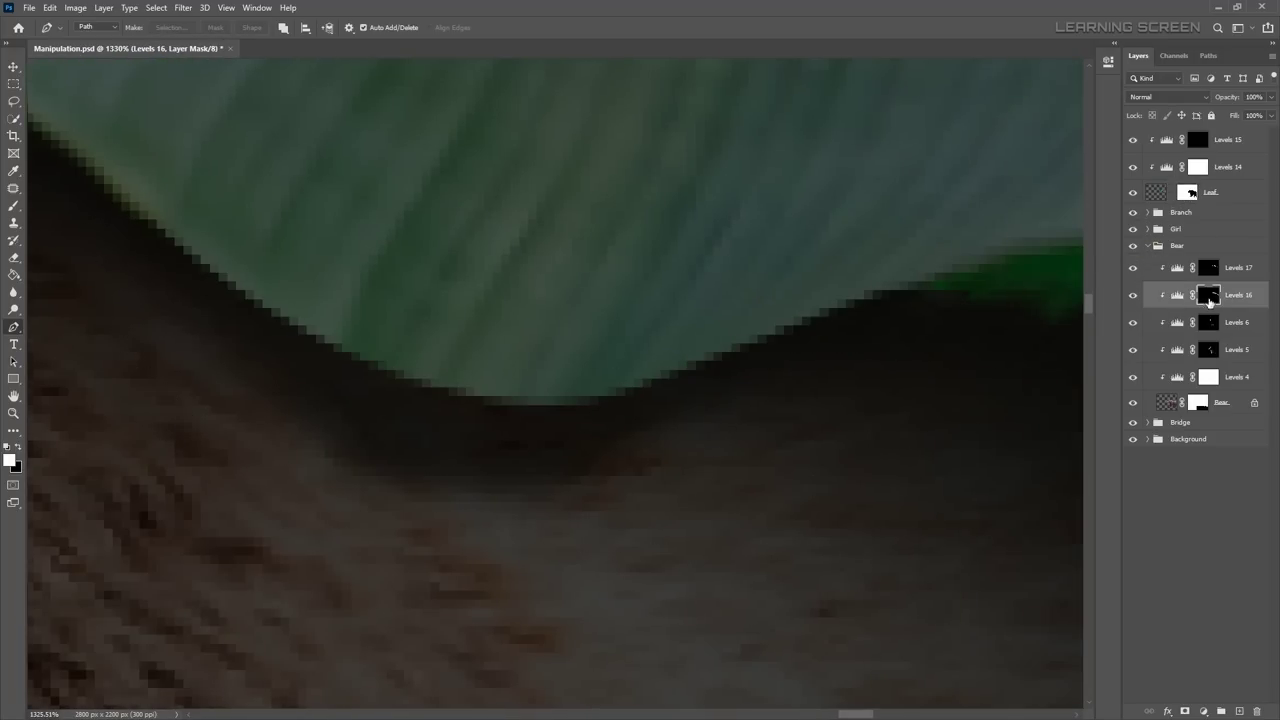
click(18, 448)
right_click(437, 486)
click(715, 426)
Step: Paint on the Levels 17 mask with a small soft brush to deepen the shadow under the leaf
key(alt+])
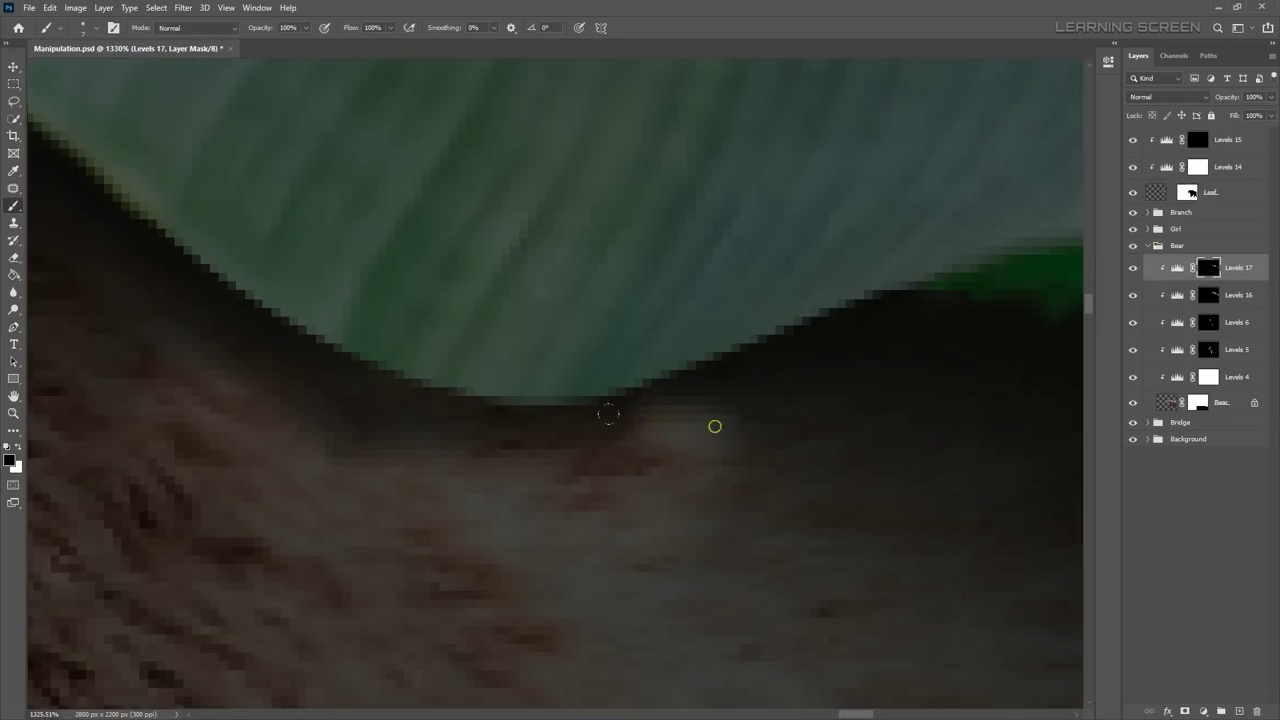
scroll(608, 413, down, 3)
drag(400, 486, 543, 463)
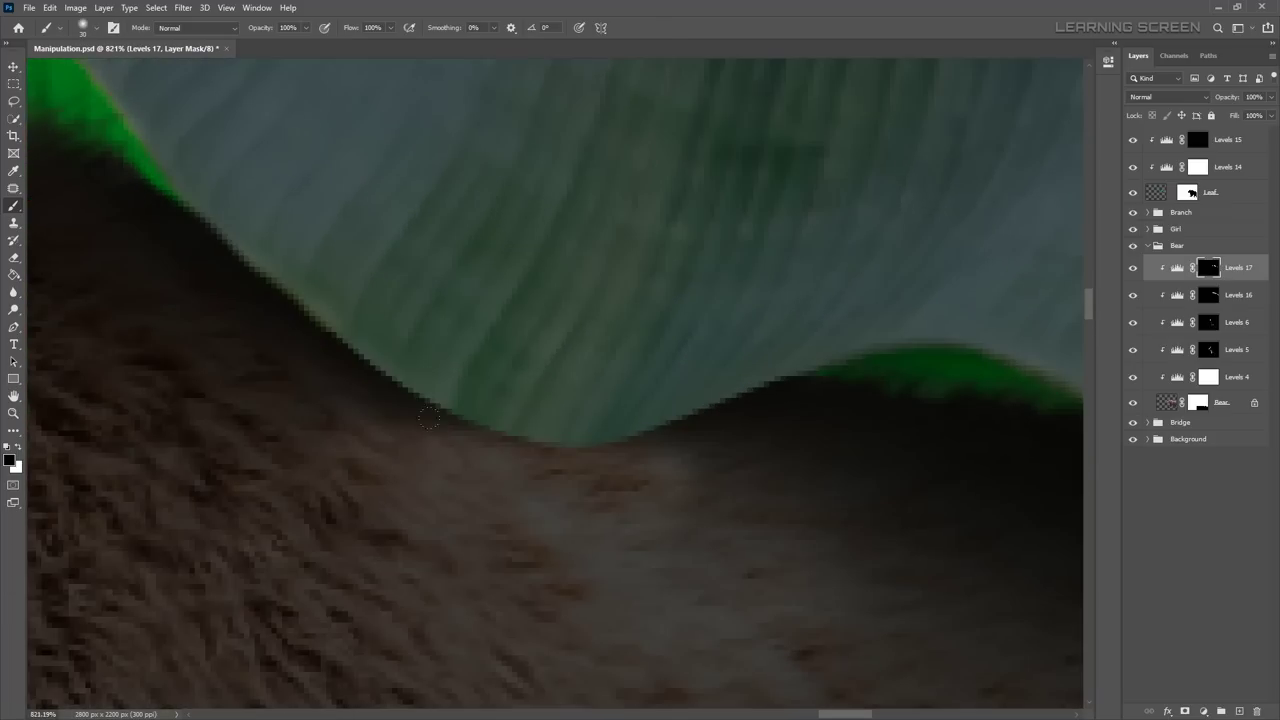
key(bracketleft)
key(bracketleft)
scroll(327, 361, up, 3)
scroll(655, 420, down, 5)
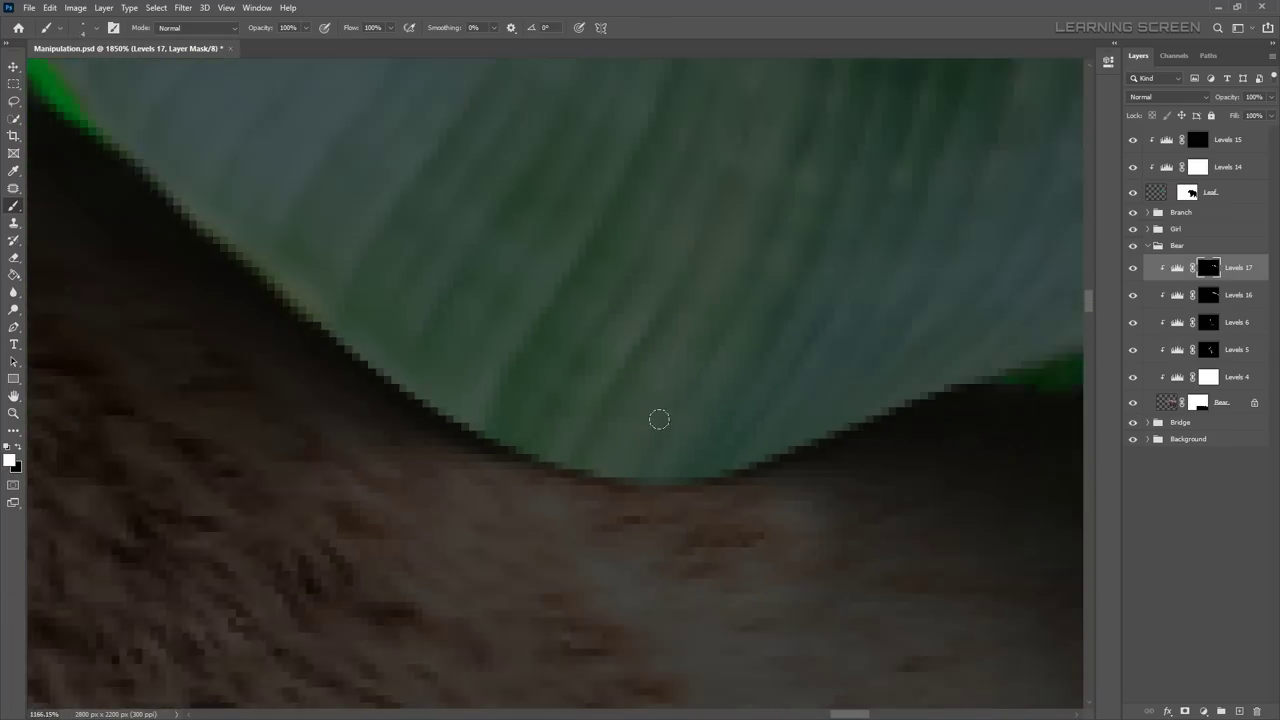
scroll(849, 391, down, 10)
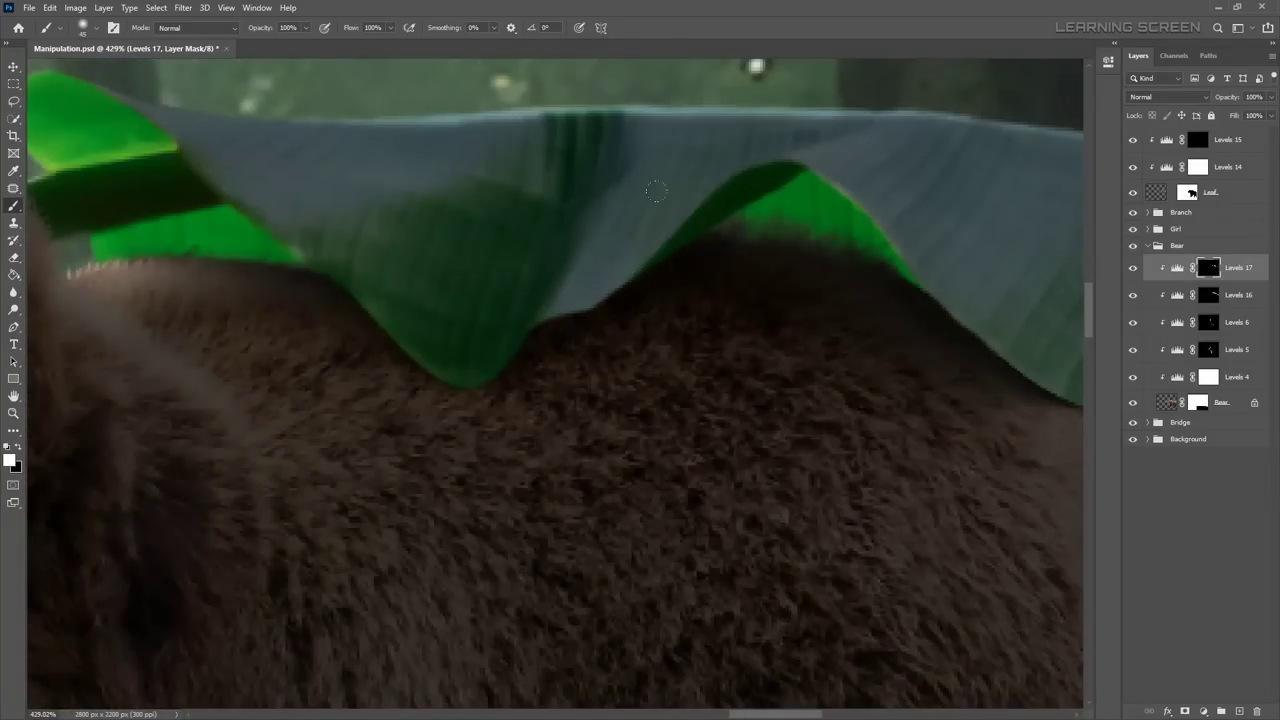
scroll(570, 260, down, 5)
scroll(305, 272, up, 4)
scroll(305, 272, up, 3)
Step: Fit the image in the window, collapse the Bear group and select Levels 15
key(v)
key(ctrl+0)
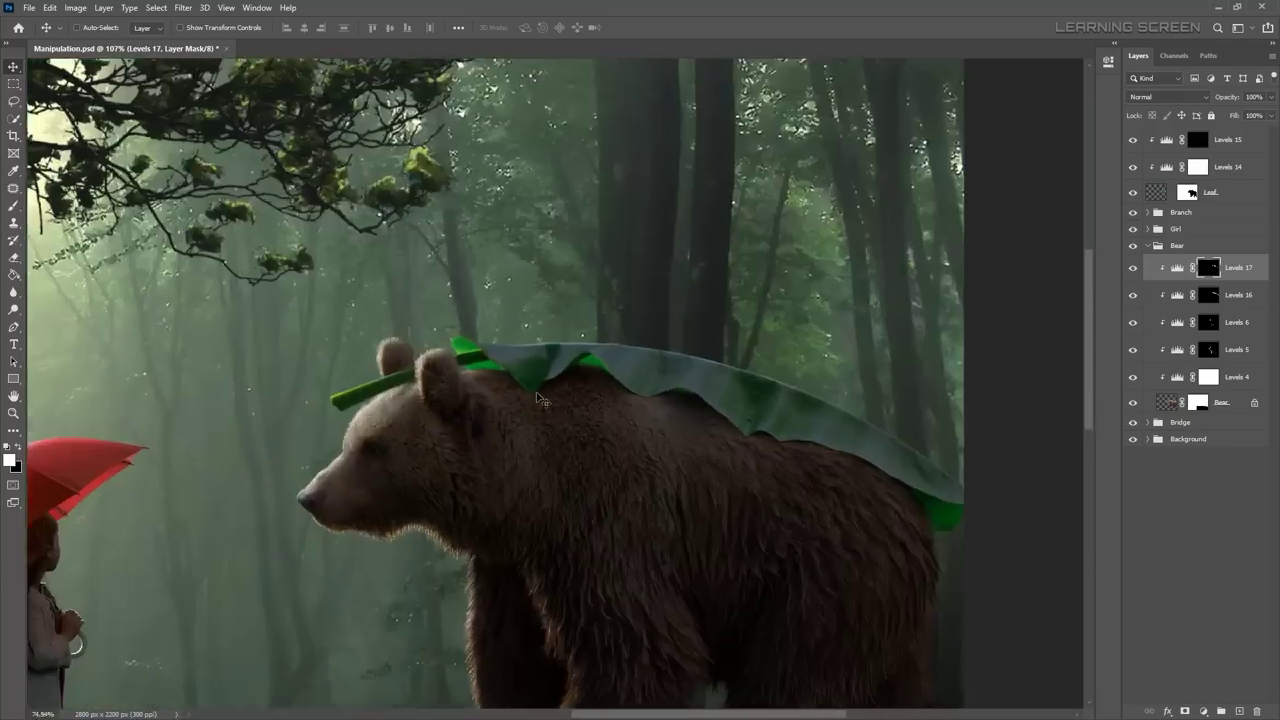
click(1147, 245)
click(1197, 139)
Step: Add a Hue/Saturation adjustment layer above the leaf's Levels layers
click(1203, 711)
click(1205, 603)
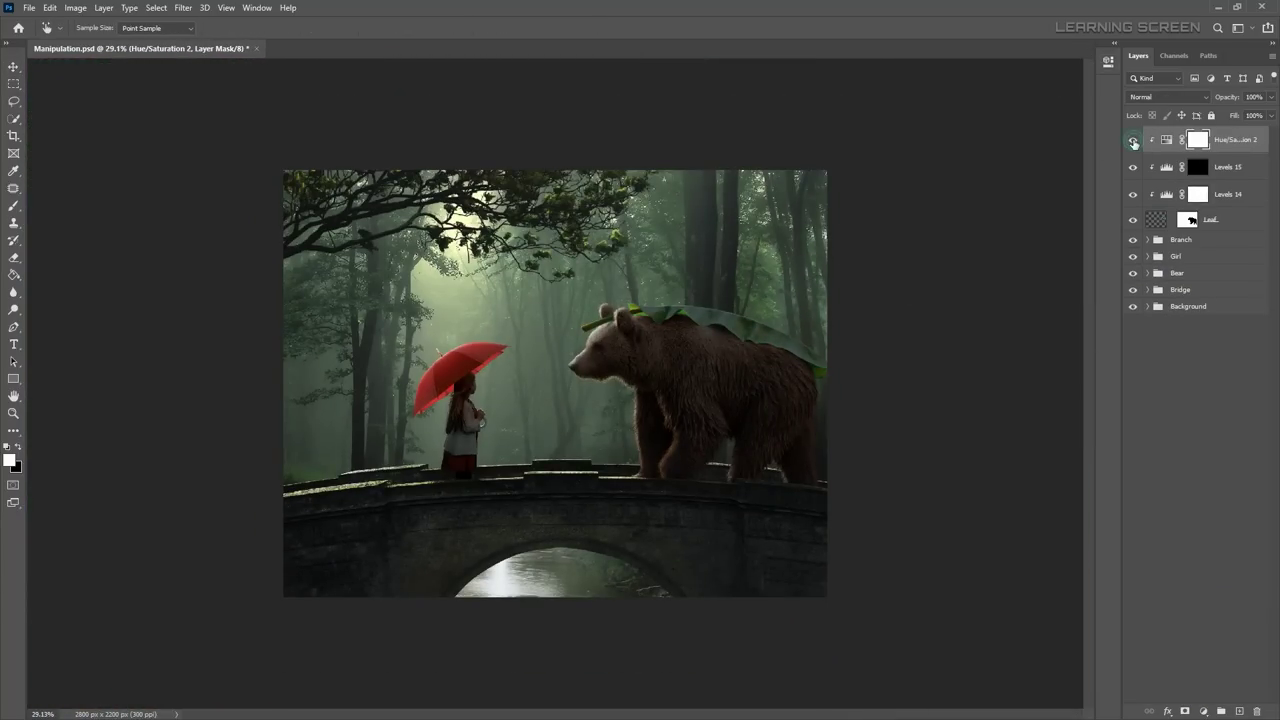
click(971, 153)
click(735, 325)
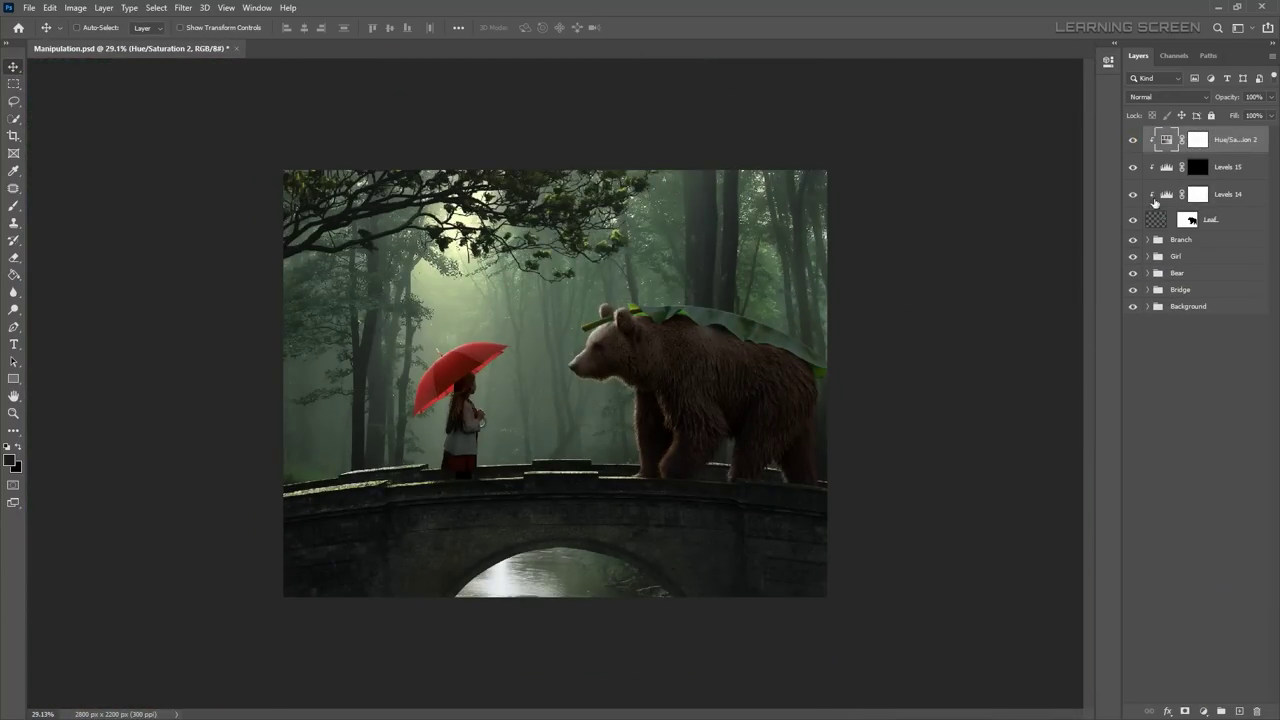
Step: Group the top four leaf layers into a new group named 'Leaf'
shift+click(1242, 219)
right_click(1242, 219)
click(1100, 264)
text(eaf)
key(Return)
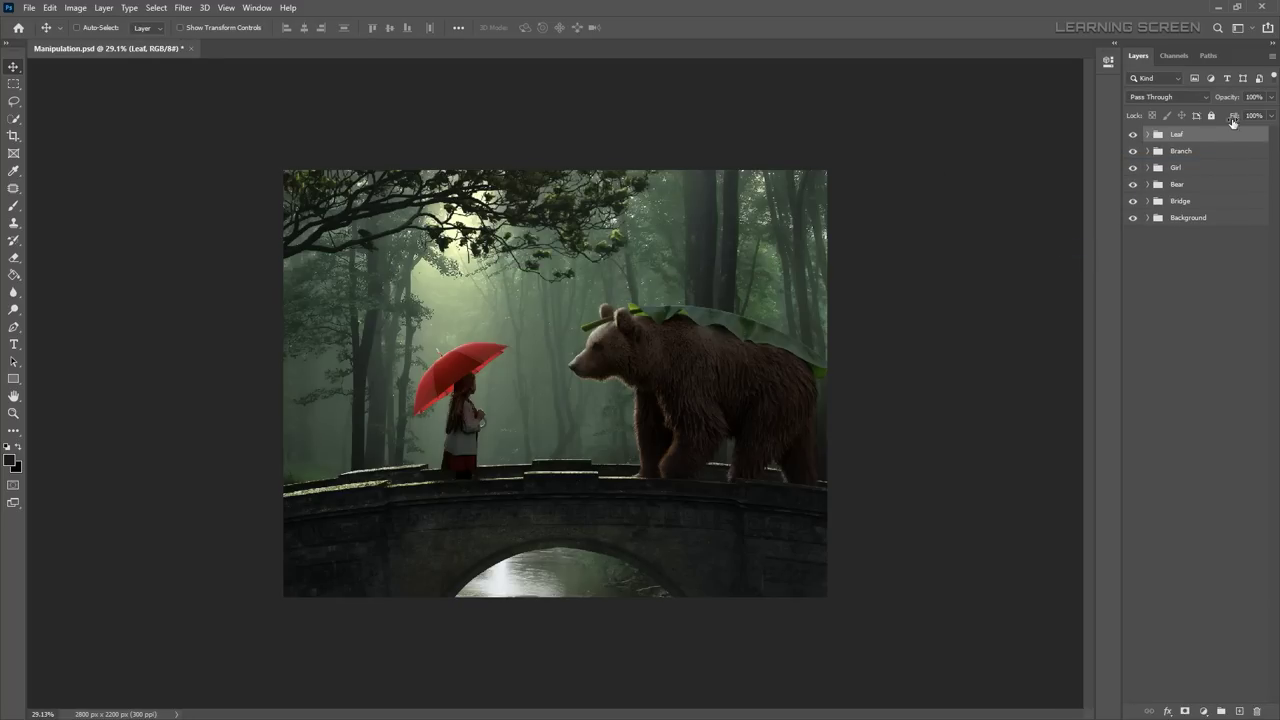
key(ctrl+0)
Step: Create a new layer named 'Few_grass' inside the Bridge group
click(1148, 201)
click(1152, 202)
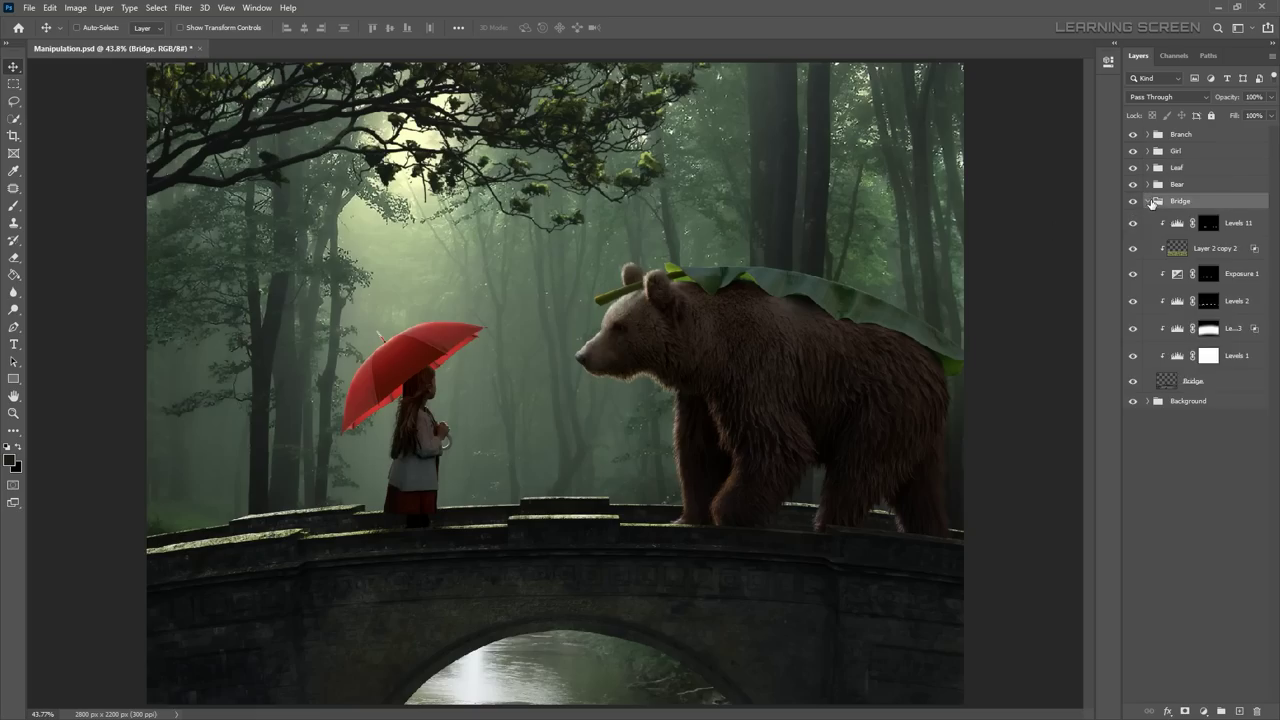
key(ctrl+shift+n)
text(Few_grass)
key(Return)
key(ctrl+plus)
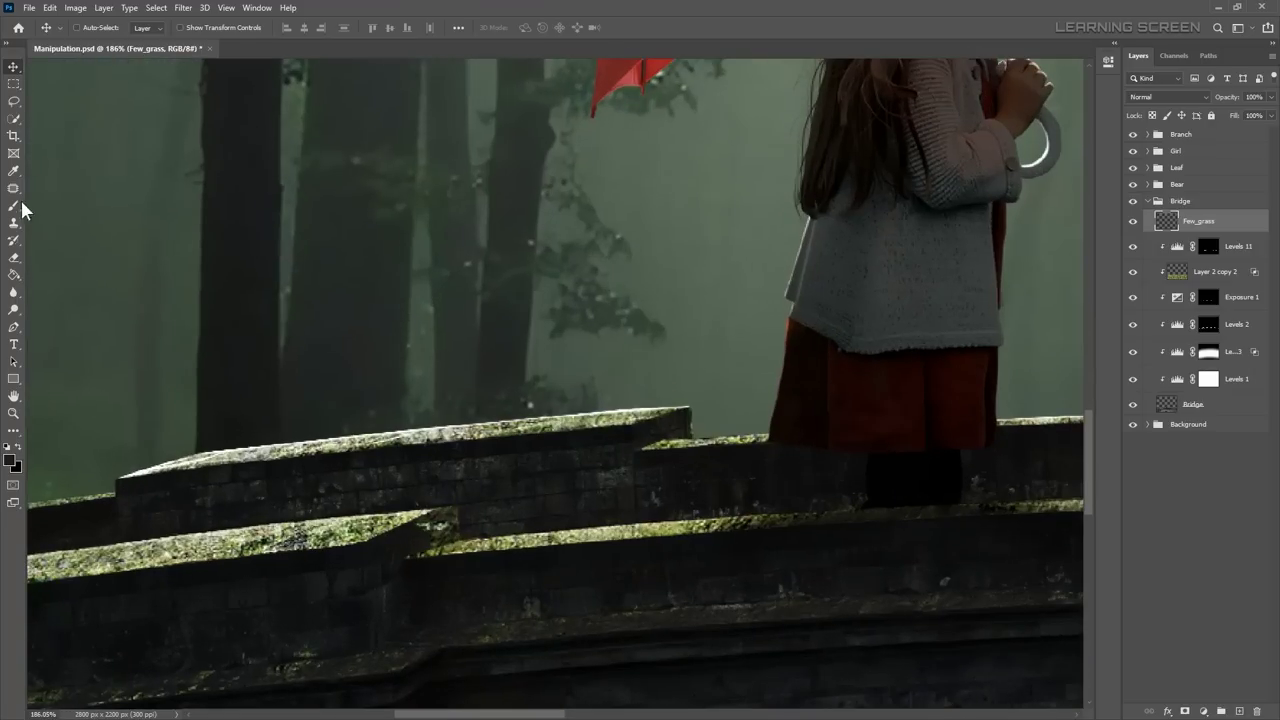
Step: Choose the Scattered Grass brush preset
key(b)
right_click(307, 425)
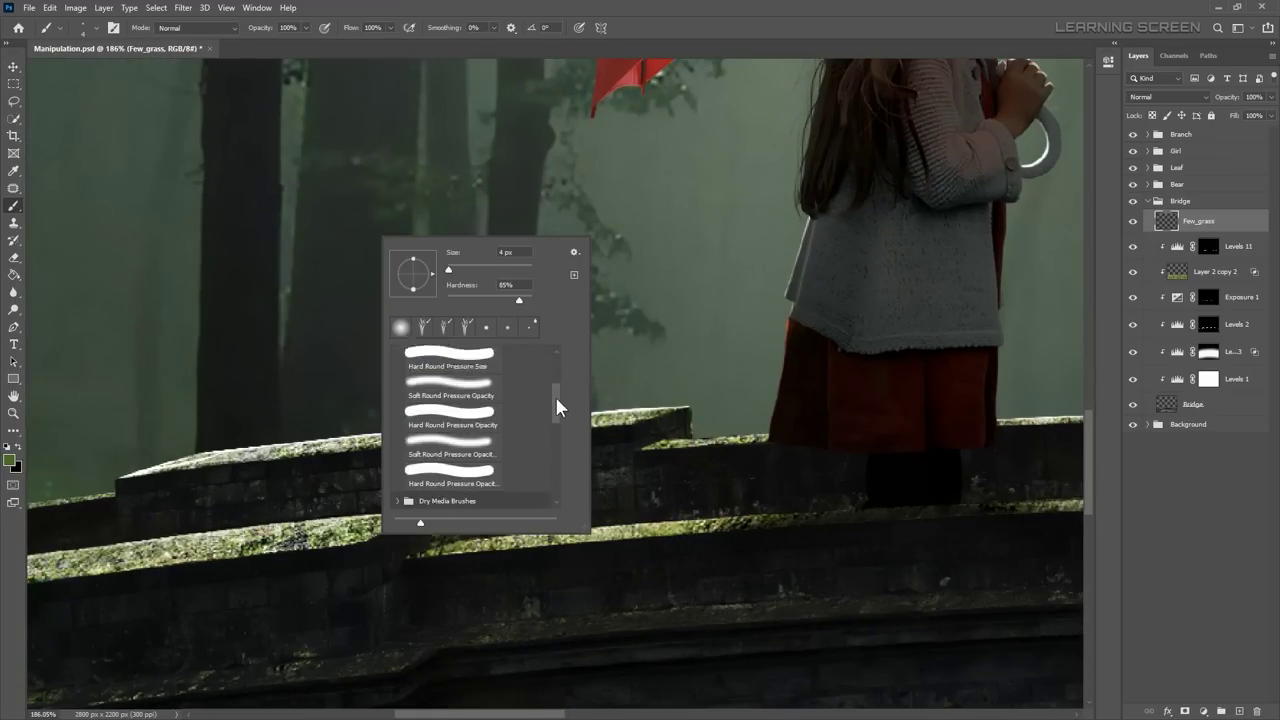
drag(563, 403, 563, 457)
click(383, 572)
key(ctrl+z)
key(Return)
scroll(229, 443, left, 3)
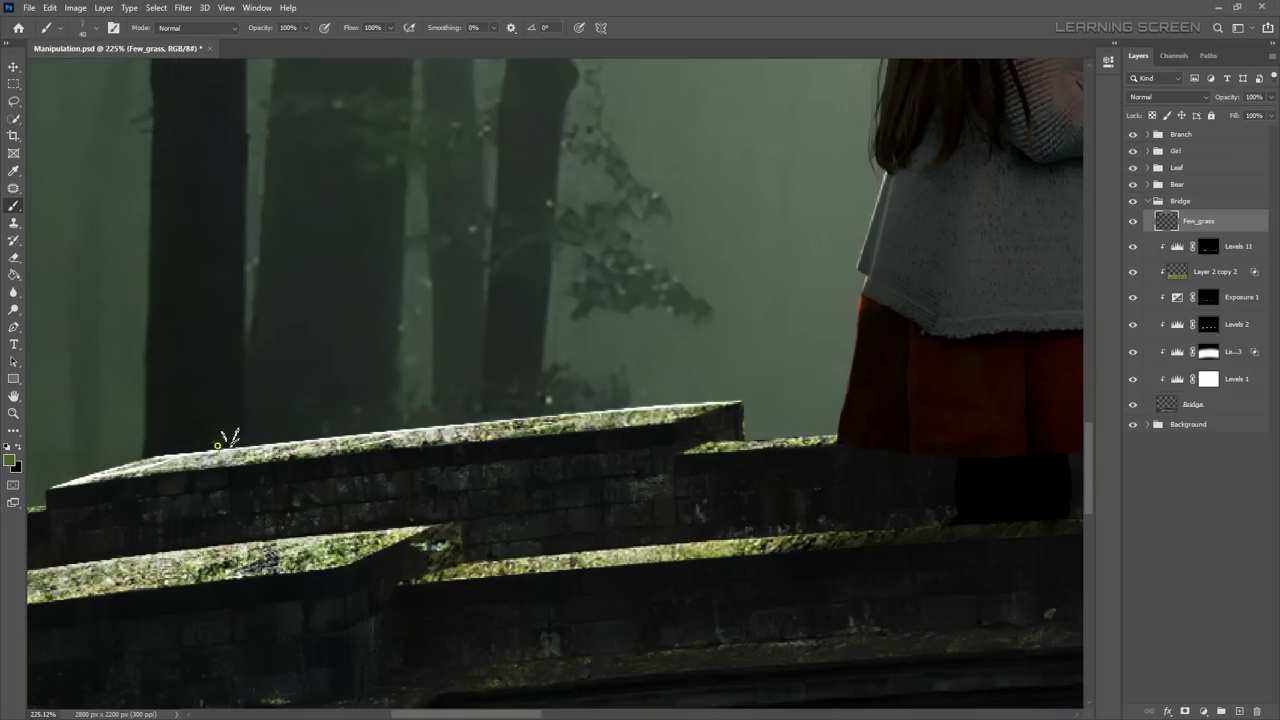
scroll(657, 391, down, 2)
scroll(307, 610, up, 2)
Step: Set a green foreground colour for the grass
click(9, 460)
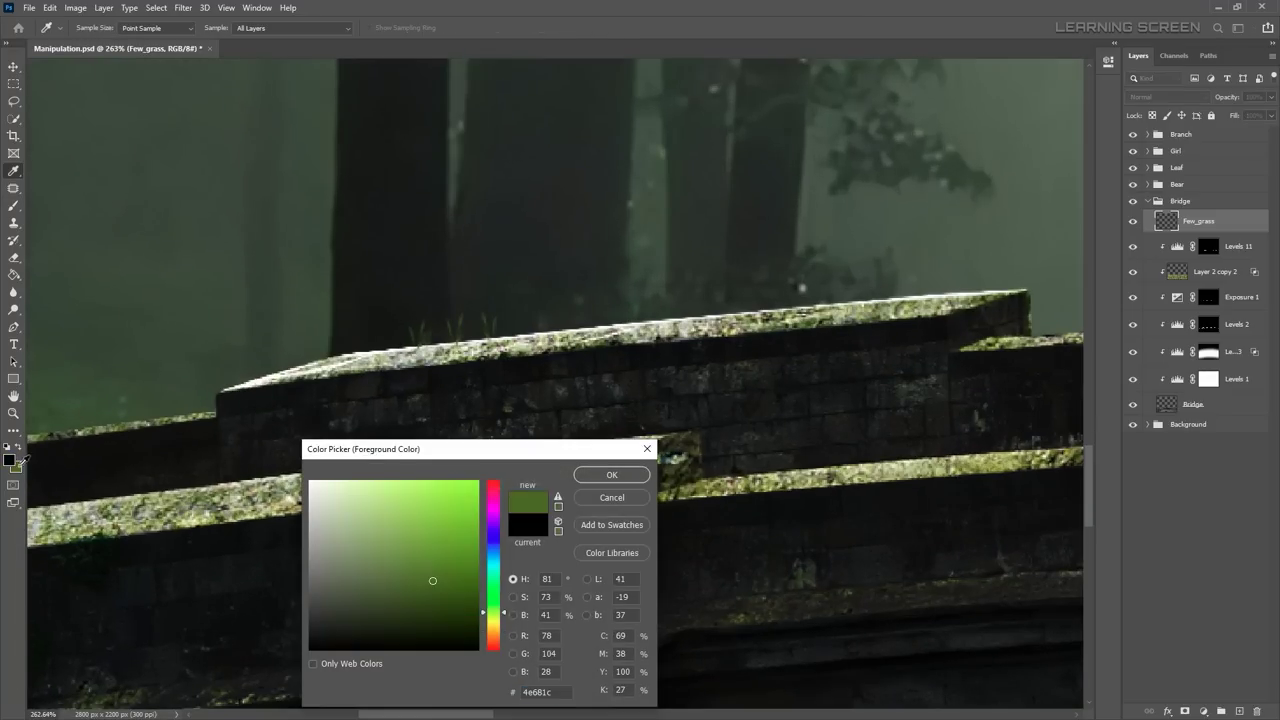
key(Return)
click(9, 460)
key(Escape)
key(ctrl+z)
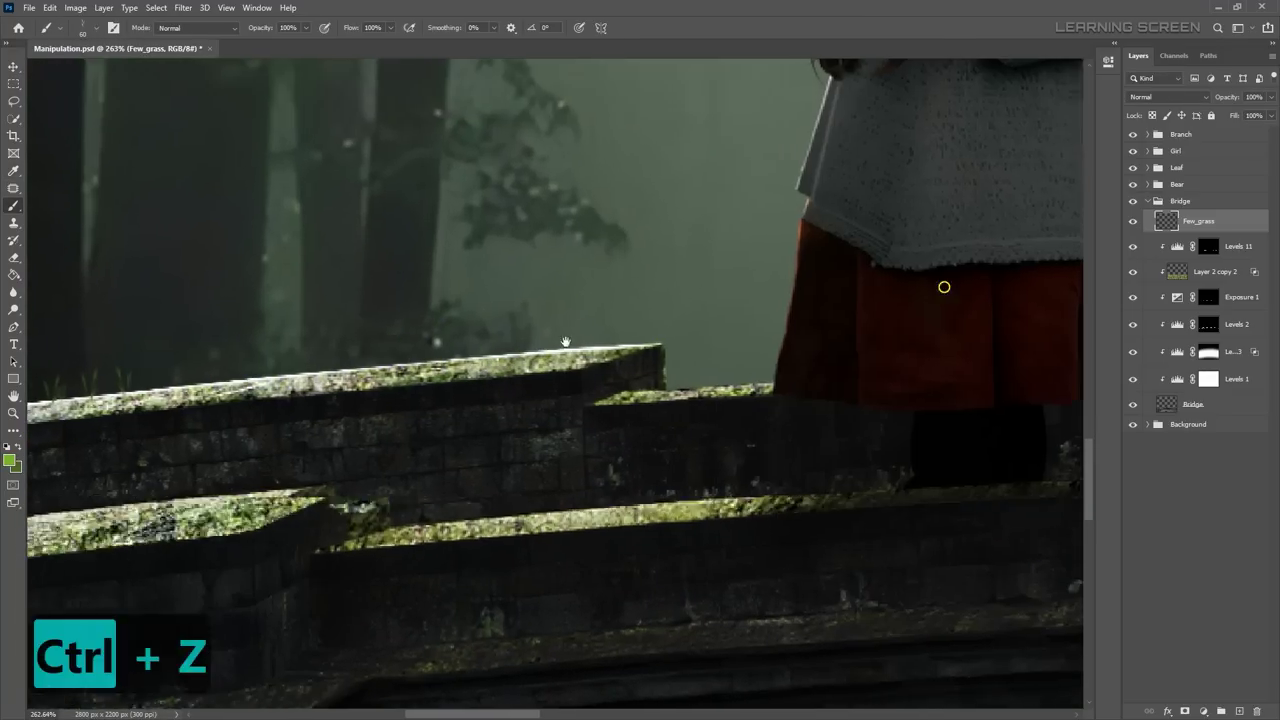
click(9, 460)
key(Return)
key(ctrl+z)
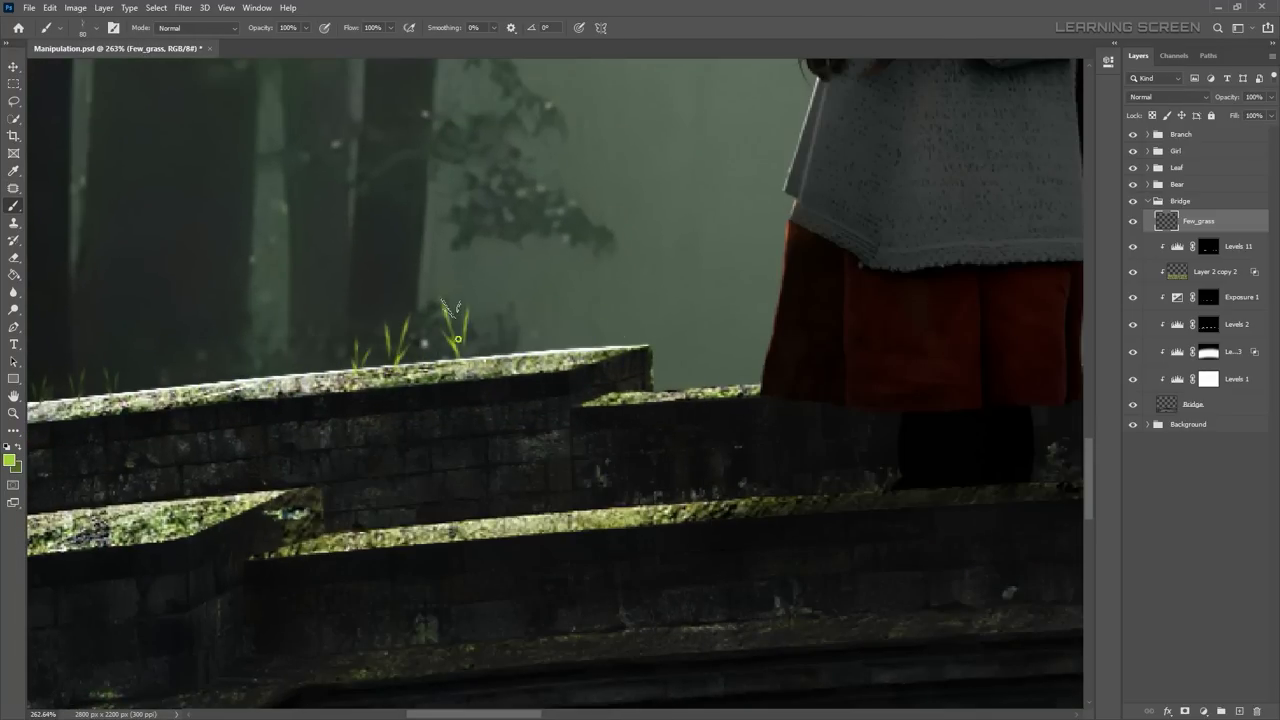
Step: Paint small grass tufts along the bridge's stone ledges
drag(371, 337, 500, 330)
scroll(500, 330, down, 2)
scroll(537, 307, down, 2)
scroll(537, 307, up, 2)
scroll(334, 409, up, 1)
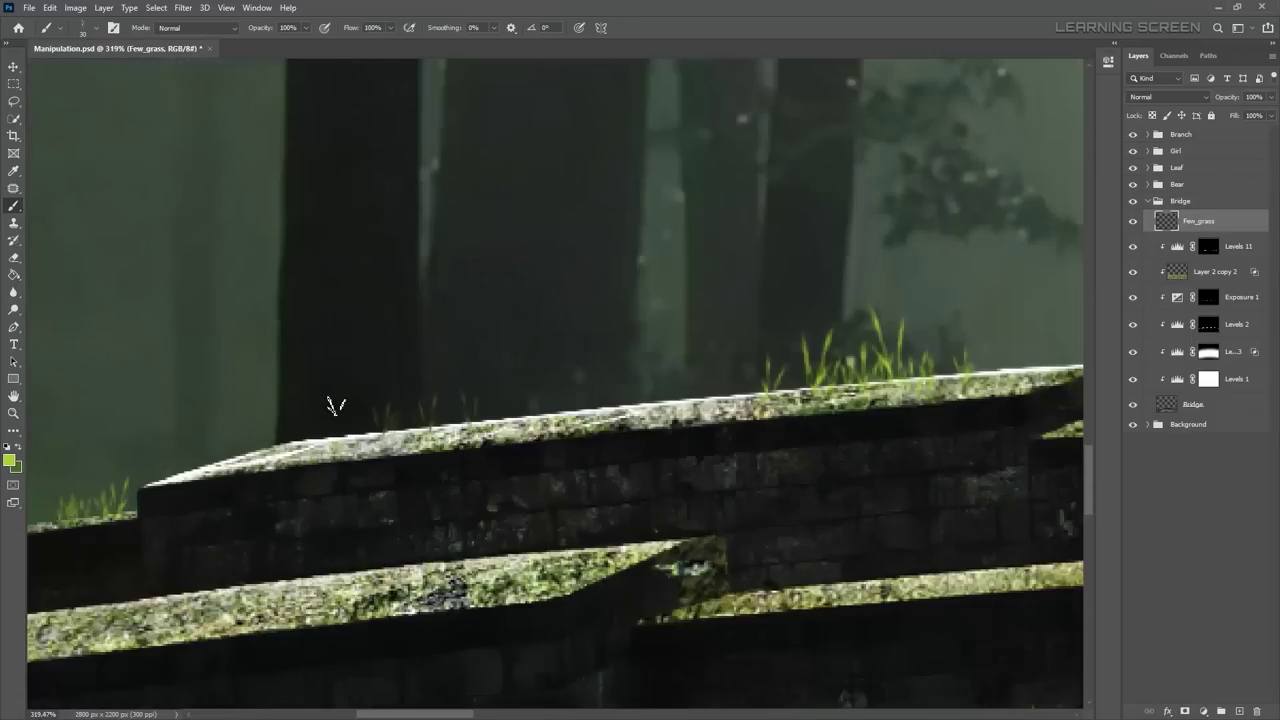
drag(334, 409, 345, 315)
scroll(510, 372, down, 3)
scroll(510, 372, down, 1)
scroll(510, 372, down, 1)
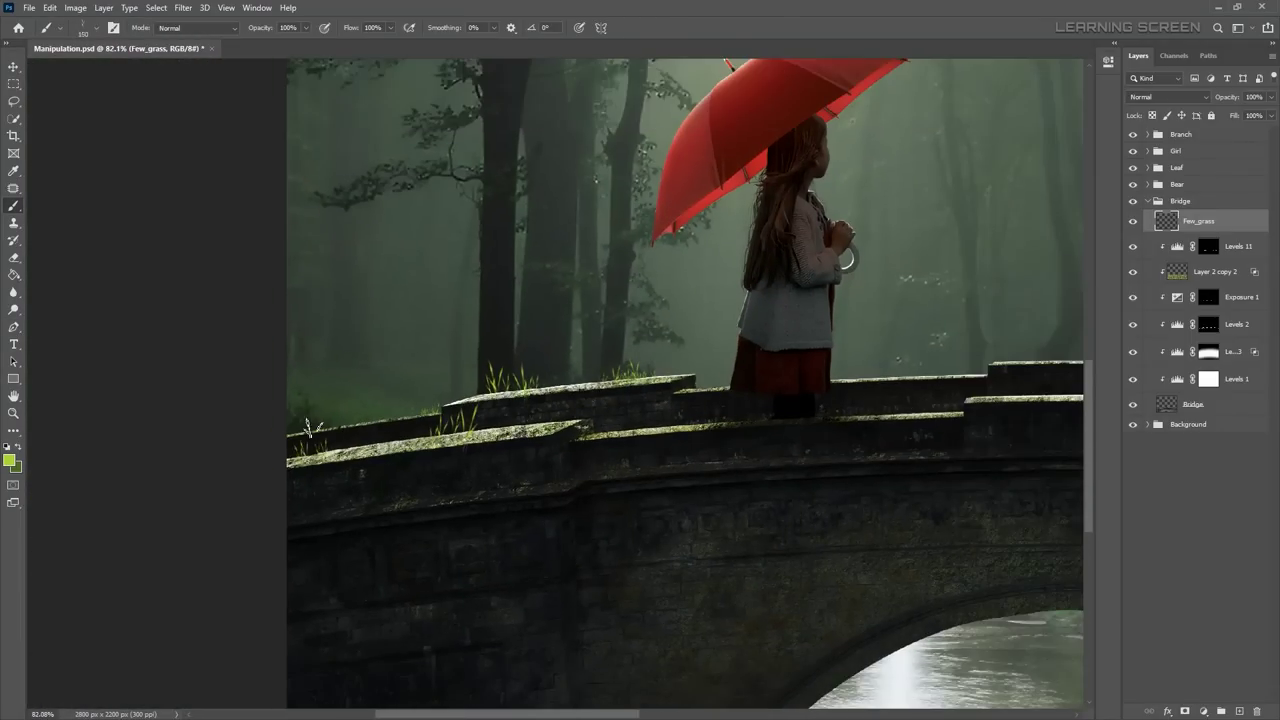
scroll(540, 350, up, 2)
scroll(540, 350, up, 2)
Step: Erase stray grass blades, switching between Eraser and Brush as needed
key(e)
scroll(583, 497, up, 2)
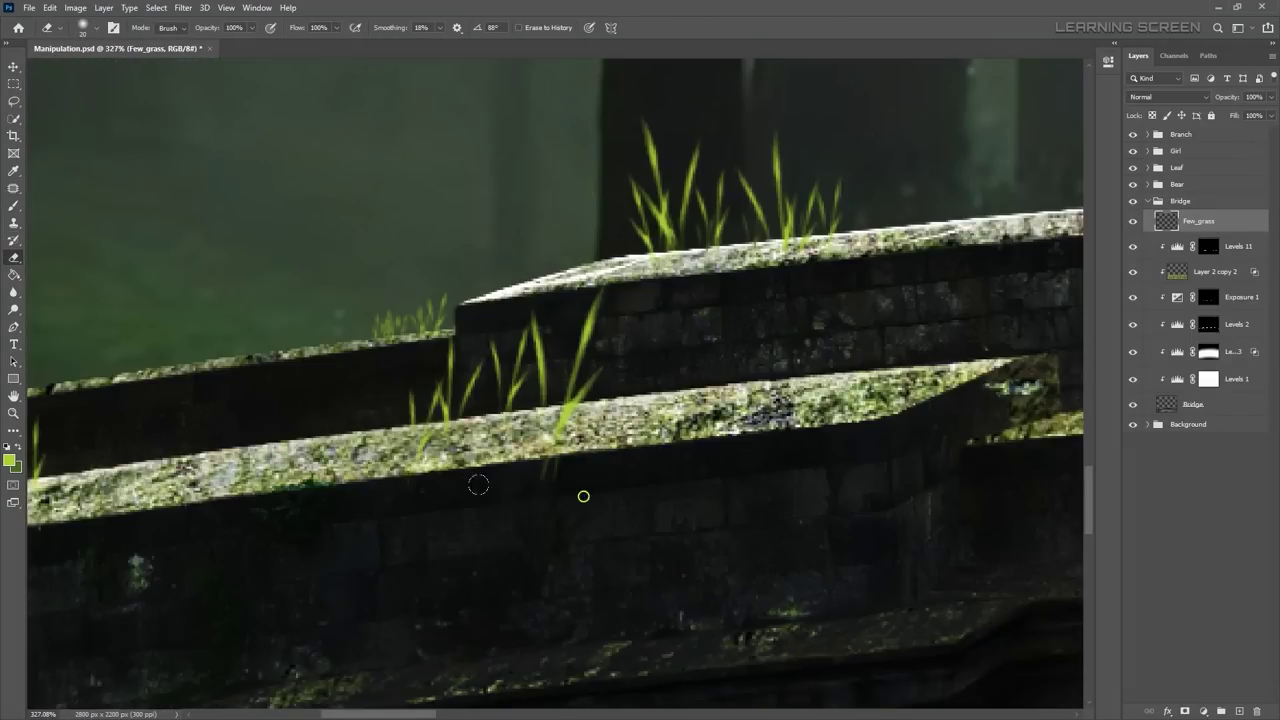
scroll(583, 497, up, 1)
scroll(562, 443, down, 5)
scroll(562, 443, up, 7)
scroll(580, 509, up, 5)
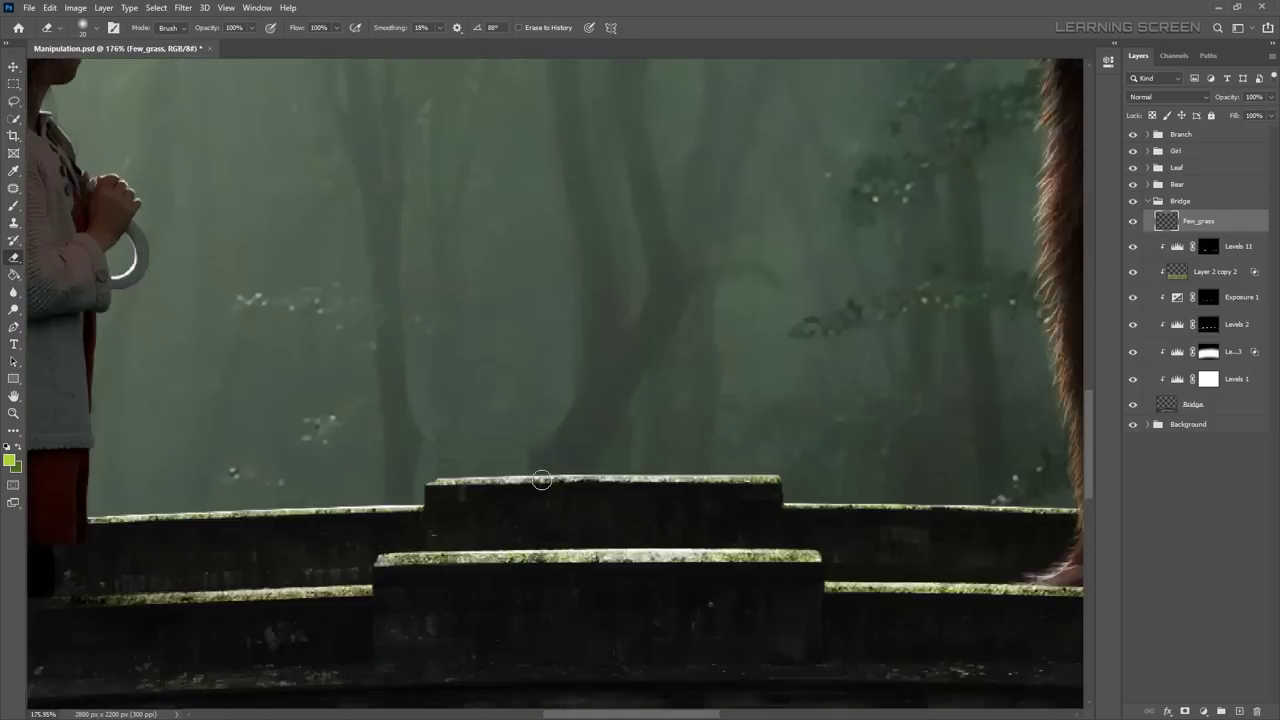
scroll(543, 480, up, 2)
key(b)
scroll(818, 703, down, 1)
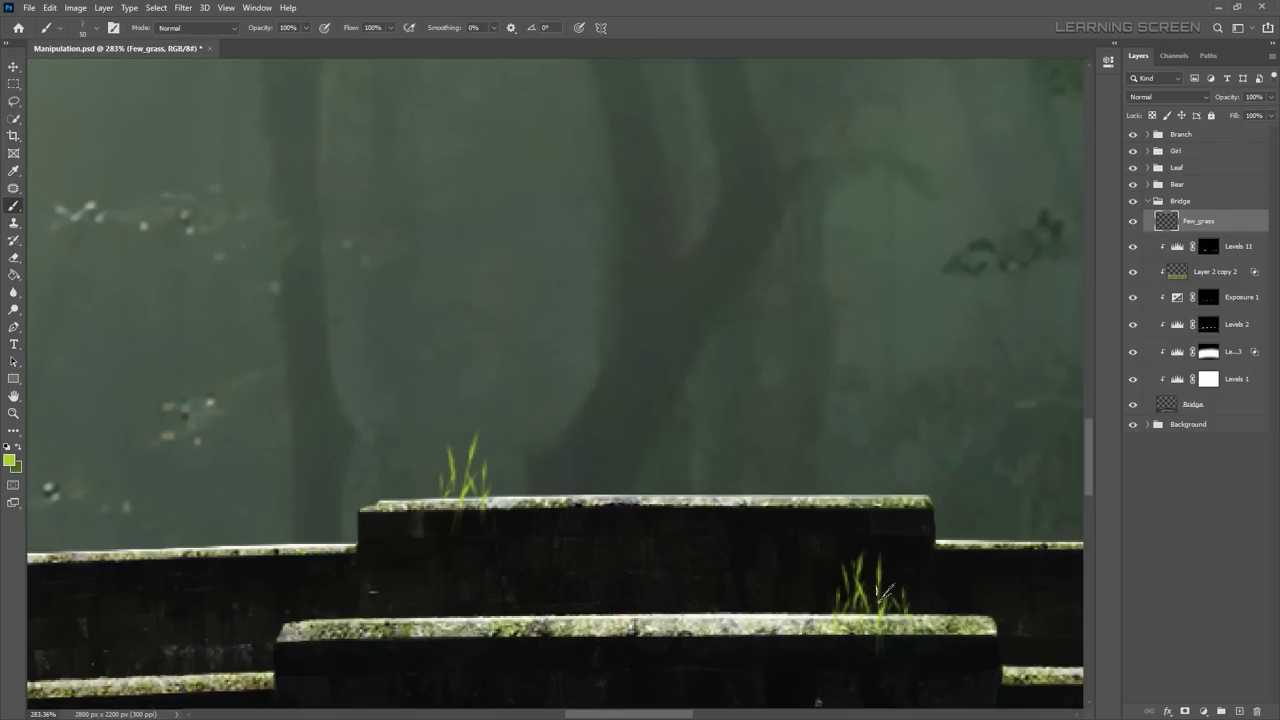
scroll(657, 491, down, 4)
scroll(657, 491, up, 4)
scroll(420, 505, up, 2)
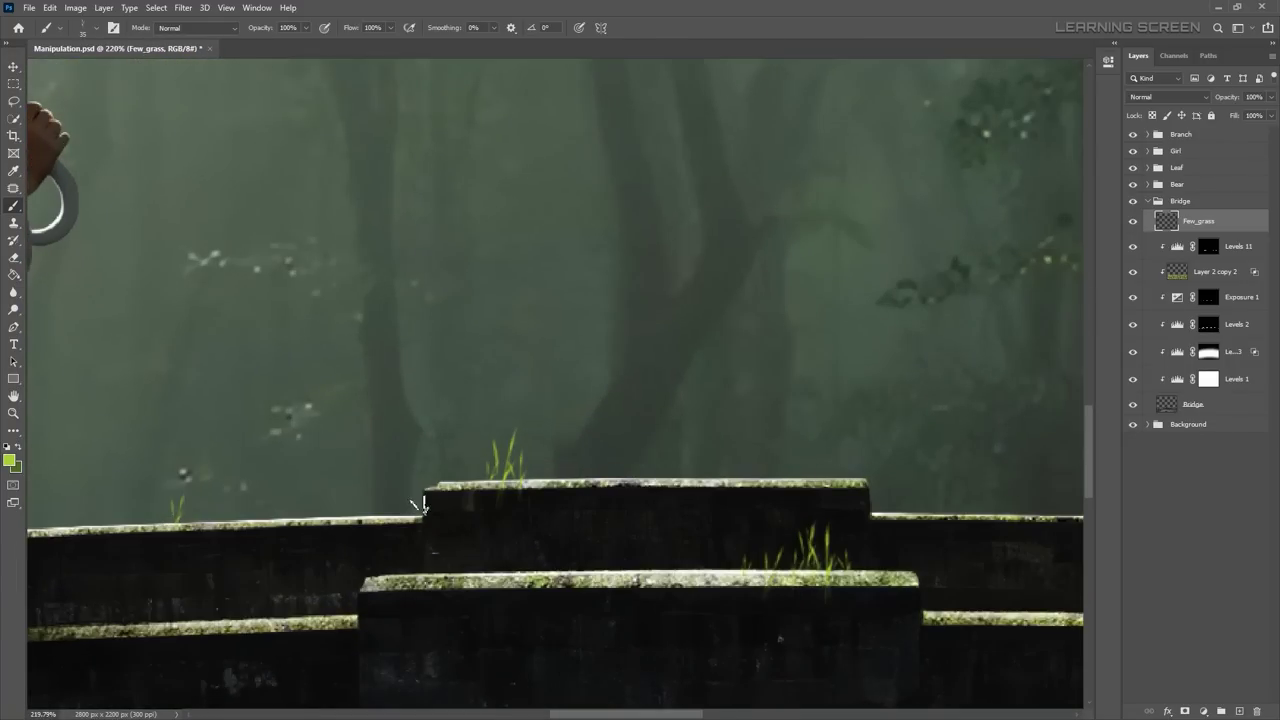
scroll(430, 510, up, 2)
key(e)
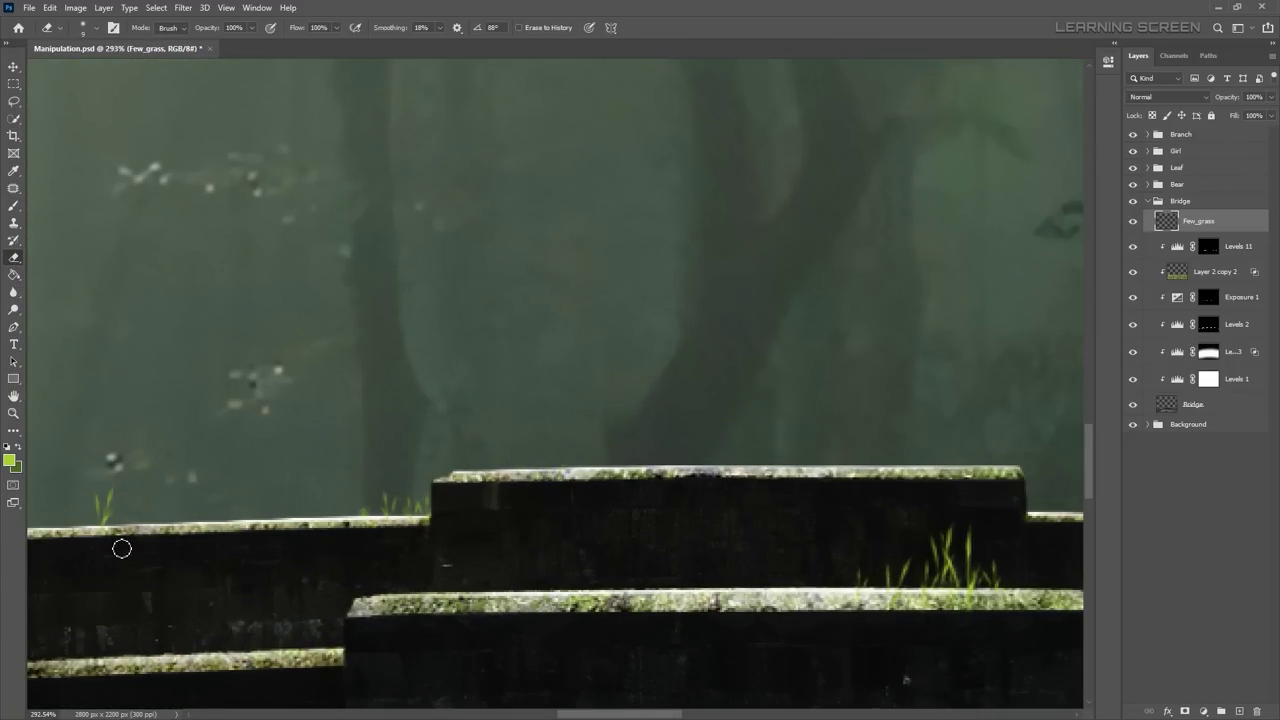
key(ctrl+0)
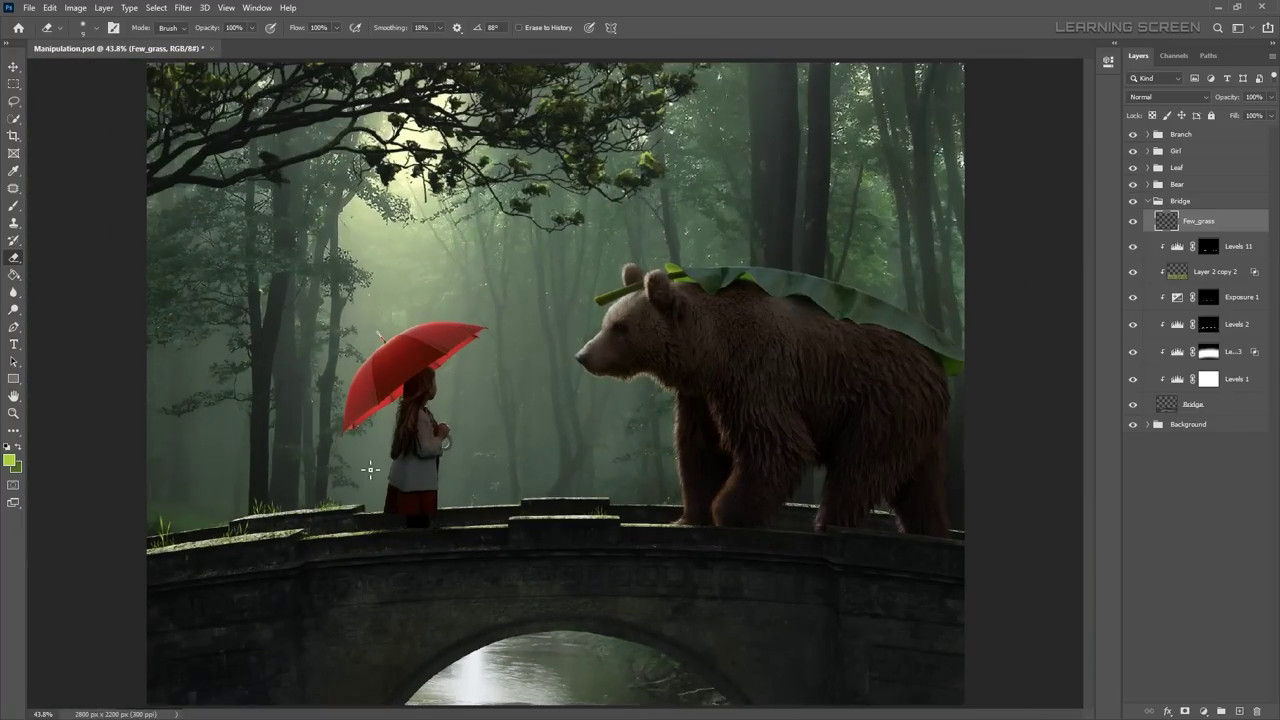
scroll(423, 383, up, 2)
Step: Expand the Girl group and select the Girl layer's mask
key(v)
scroll(451, 441, down, 2)
ctrl+click(472, 376)
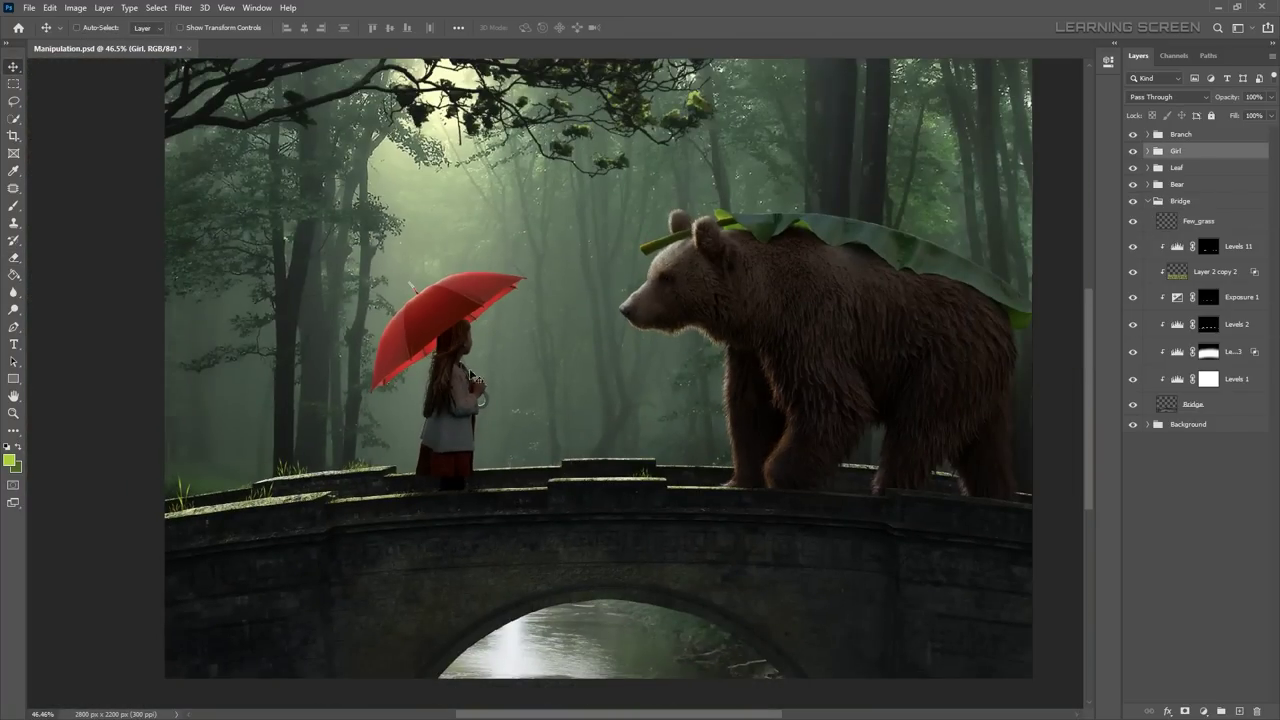
scroll(461, 463, up, 2)
scroll(457, 500, down, 3)
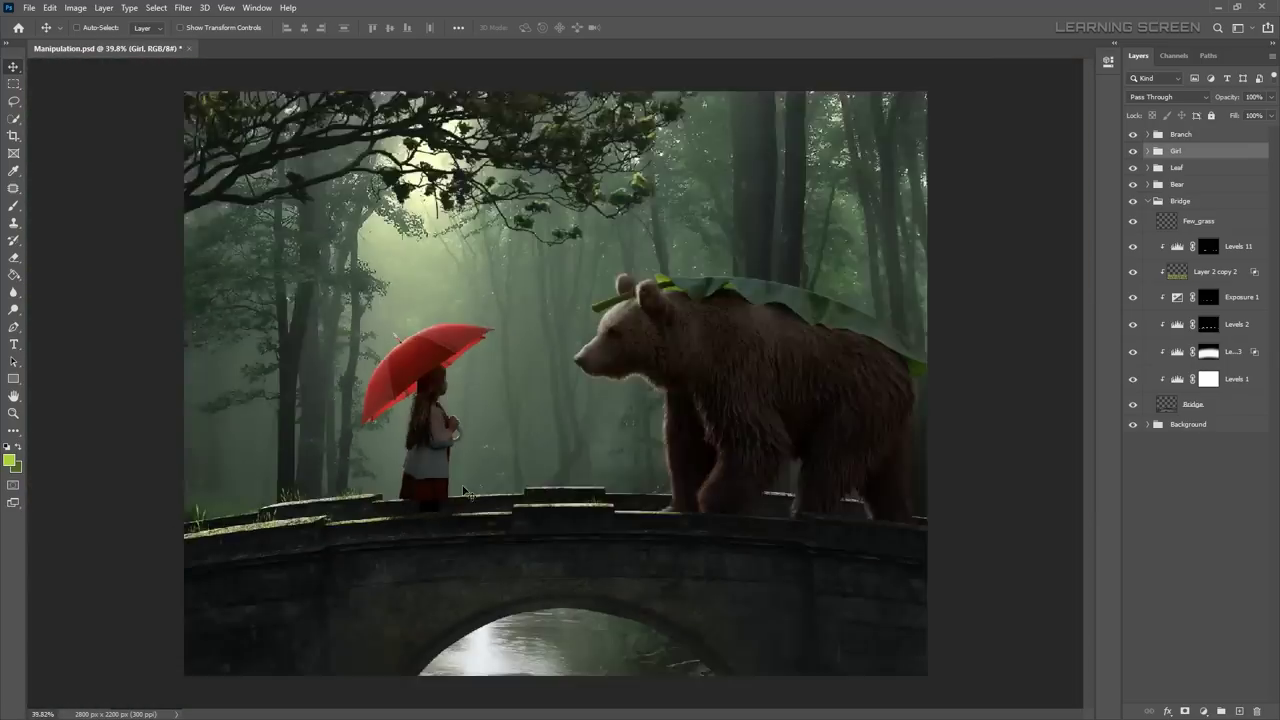
scroll(447, 512, up, 1)
scroll(447, 512, up, 5)
click(1147, 150)
click(1197, 354)
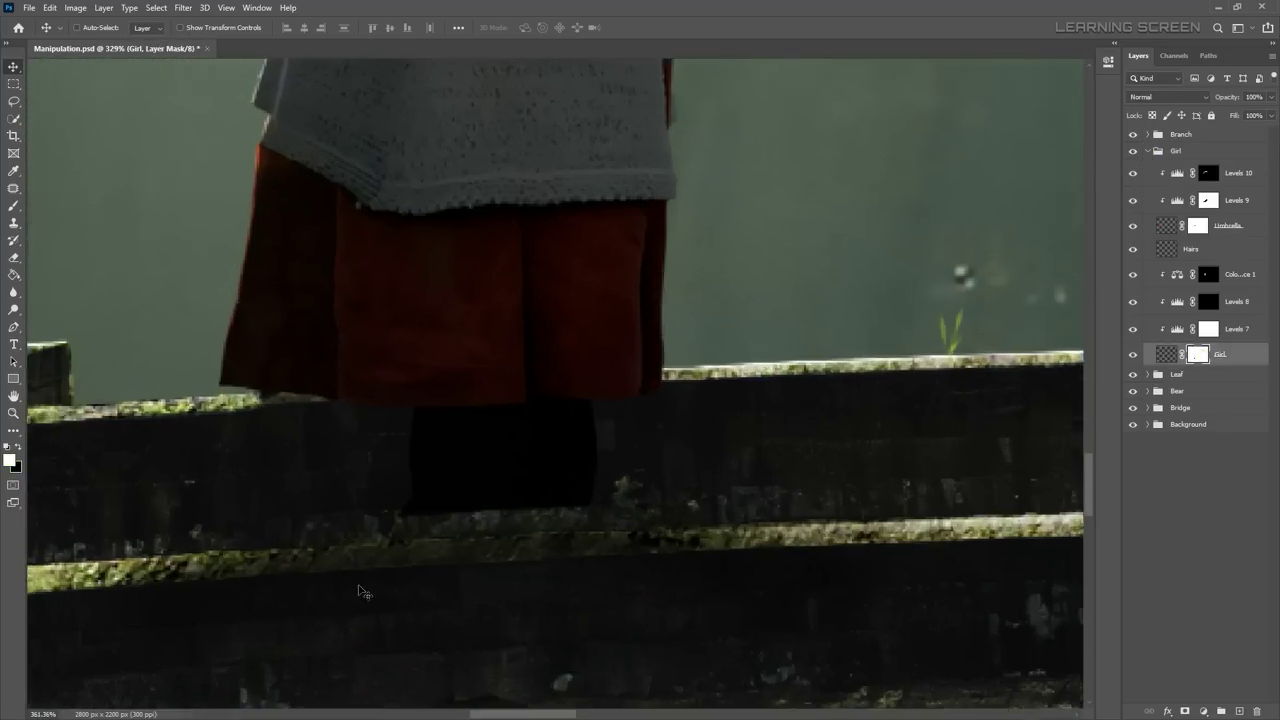
Step: Switch to the Brush tool, review brush presets, and collapse the Girl group
click(13, 210)
right_click(523, 425)
key(Escape)
scroll(600, 460, up, 3)
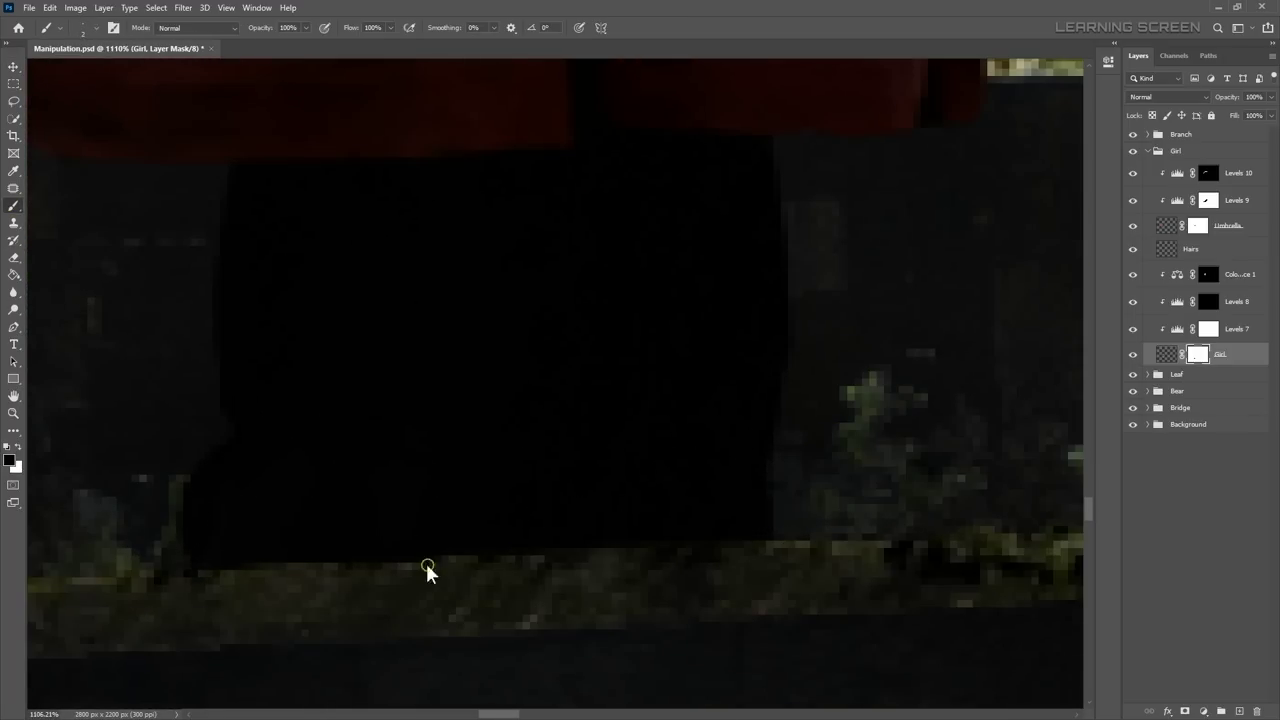
scroll(428, 571, down, 5)
scroll(623, 434, down, 1)
scroll(423, 523, up, 3)
scroll(415, 470, up, 1)
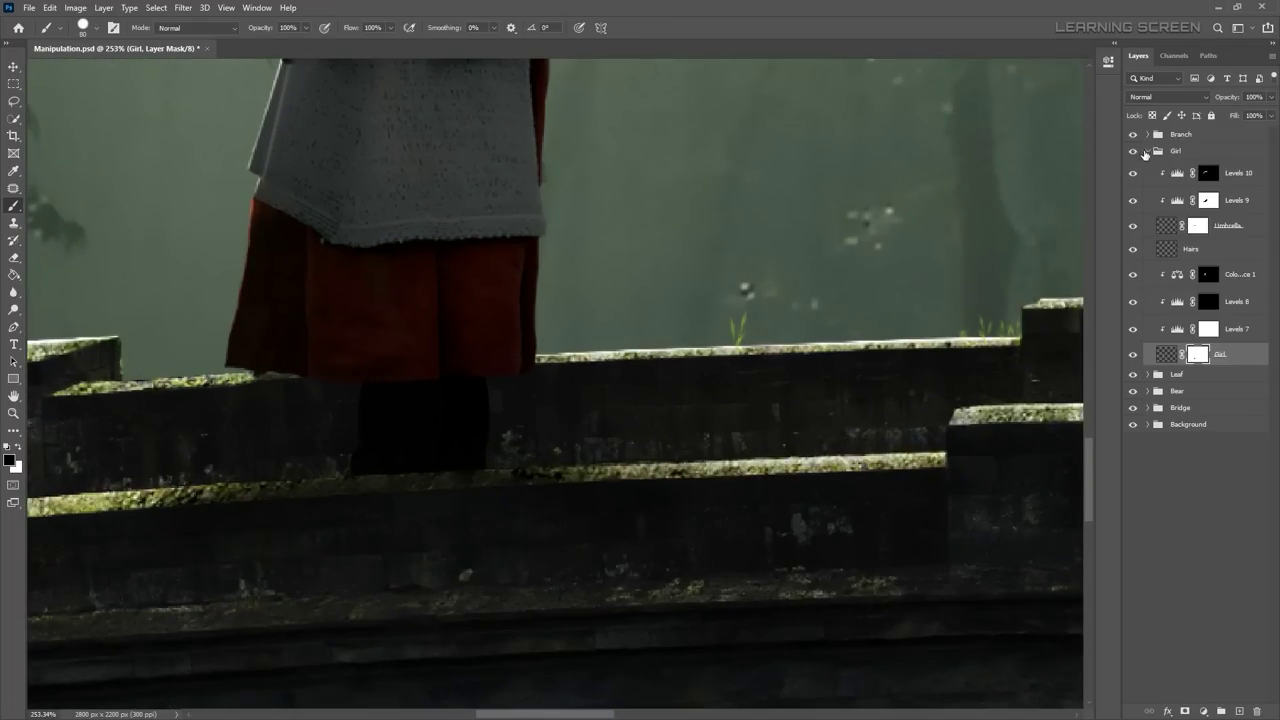
click(1147, 150)
Step: Paint along the ledge under the skirt on the Exposure 1 and Levels 2 masks
click(1208, 297)
scroll(155, 397, up, 5)
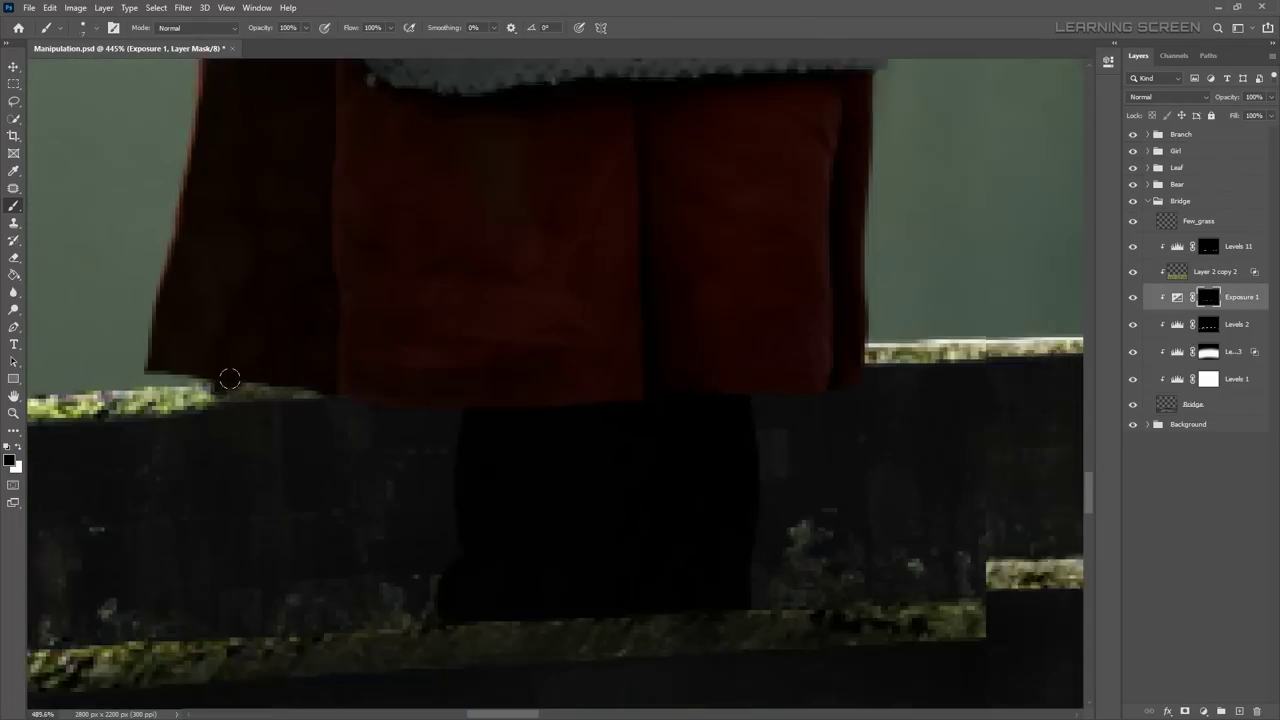
click(155, 397)
key(alt+bracketleft)
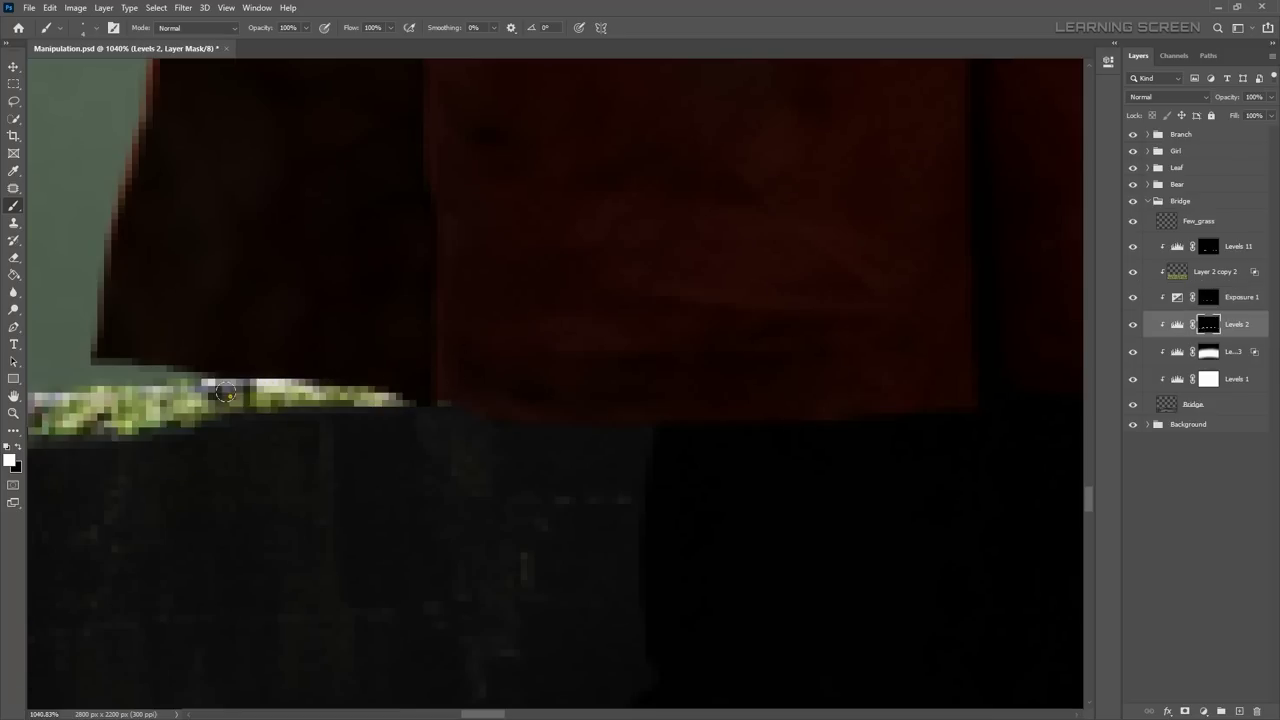
scroll(454, 362, down, 3)
key(alt+bracketright)
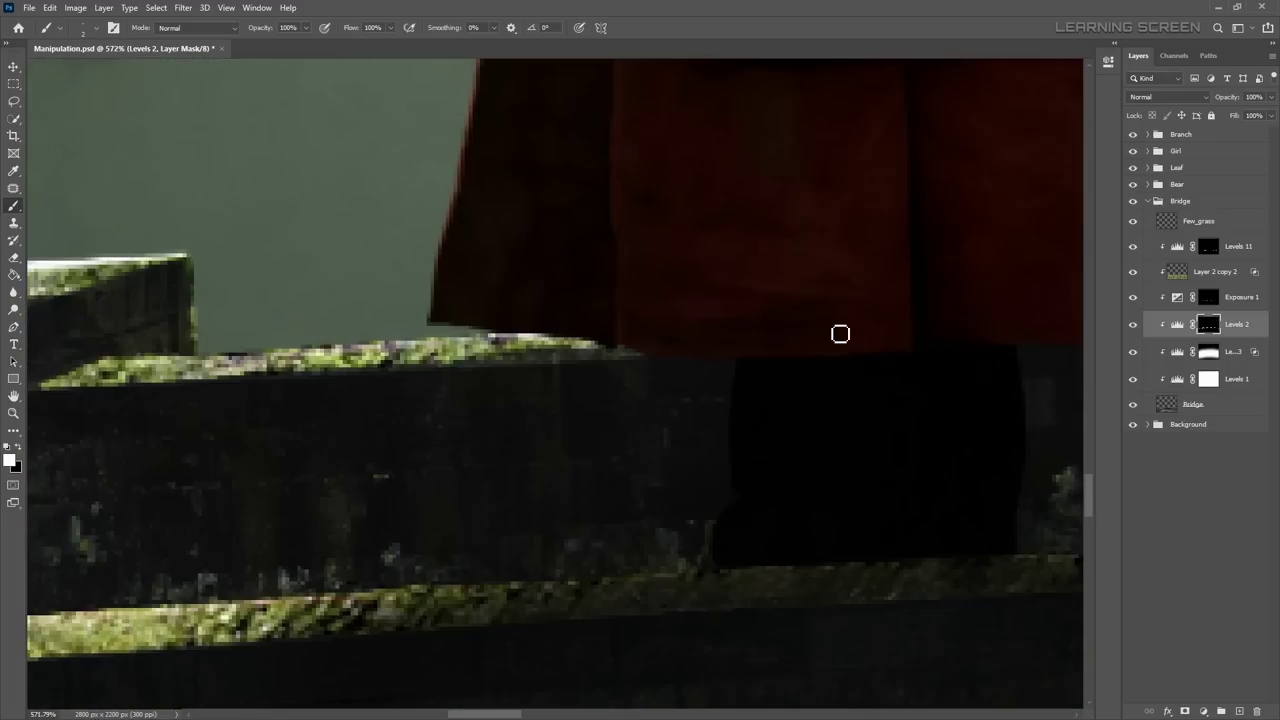
scroll(840, 334, up, 2)
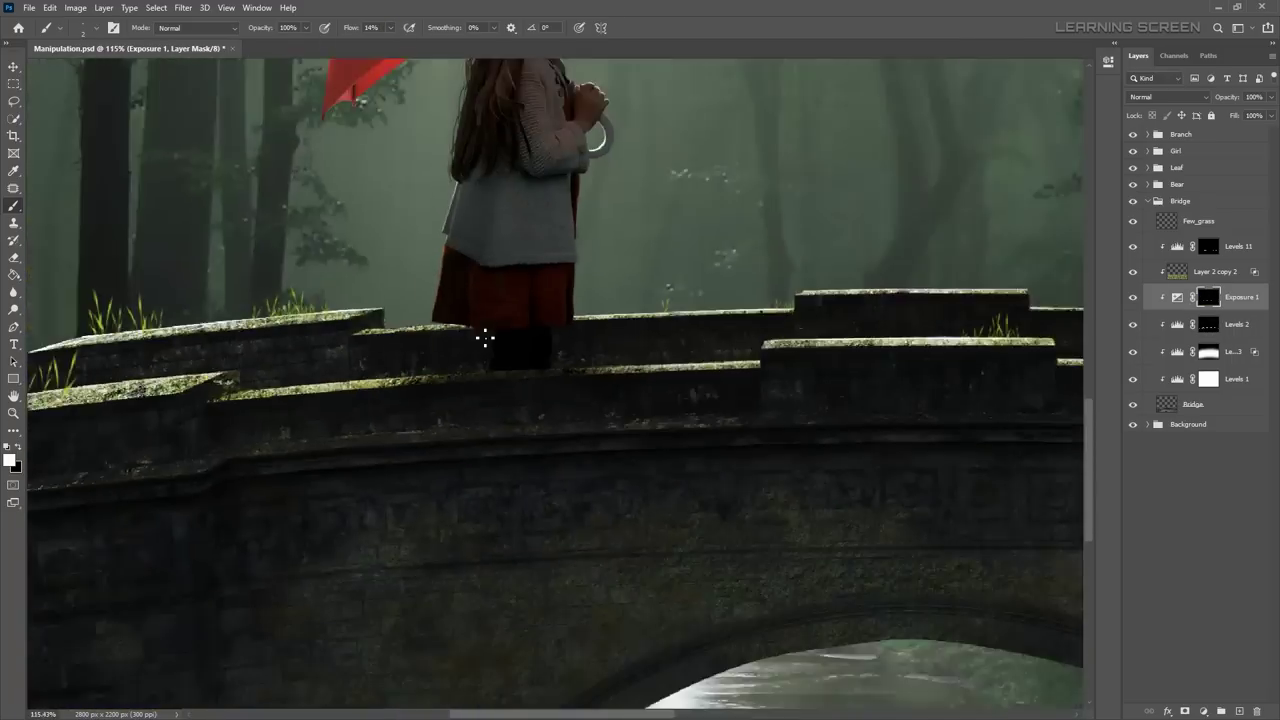
drag(602, 343, 486, 337)
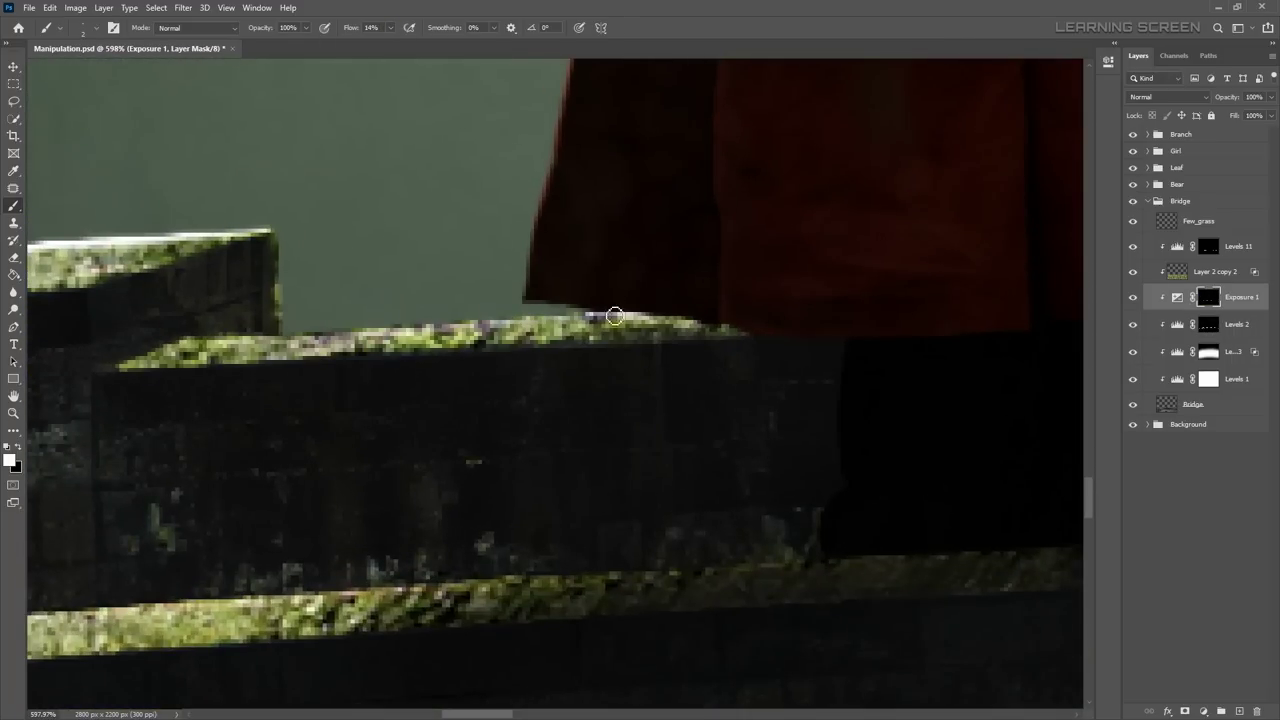
key(alt+bracketleft)
scroll(231, 343, down, 5)
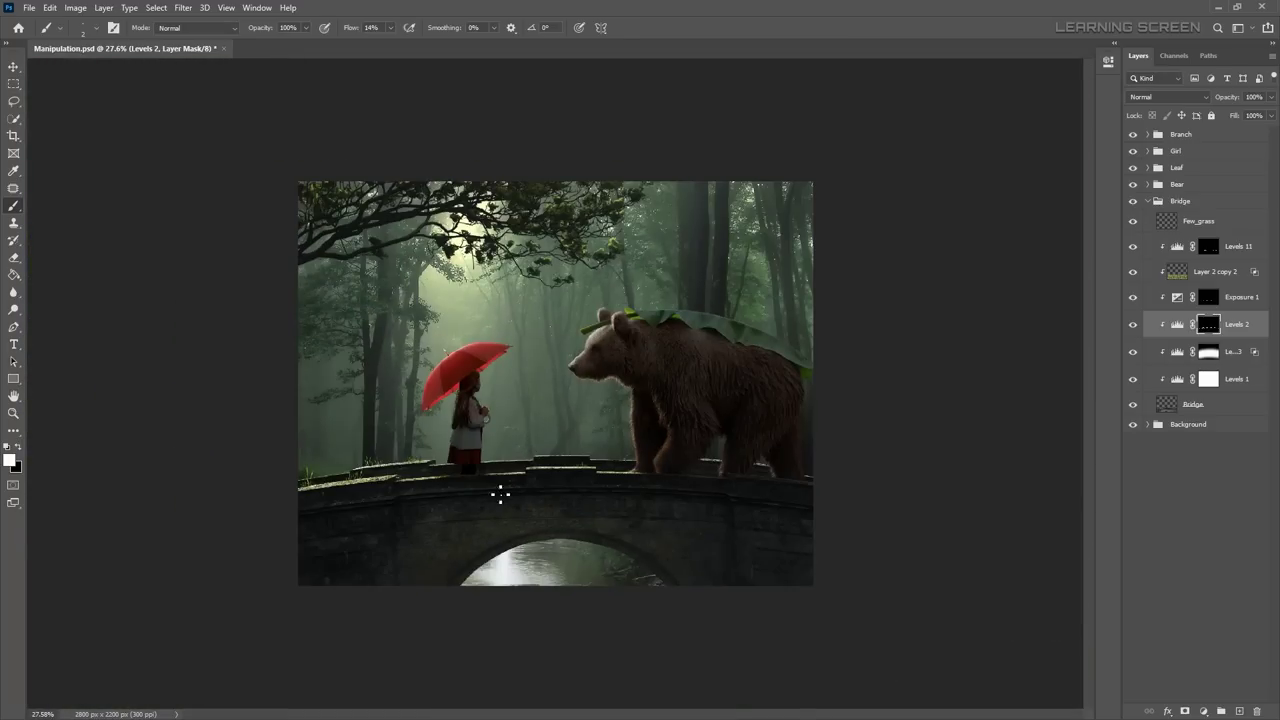
scroll(386, 484, up, 5)
Step: Add a clipped Levels 18 adjustment with shifted midtones and an inverted, black mask
ctrl+click(378, 482)
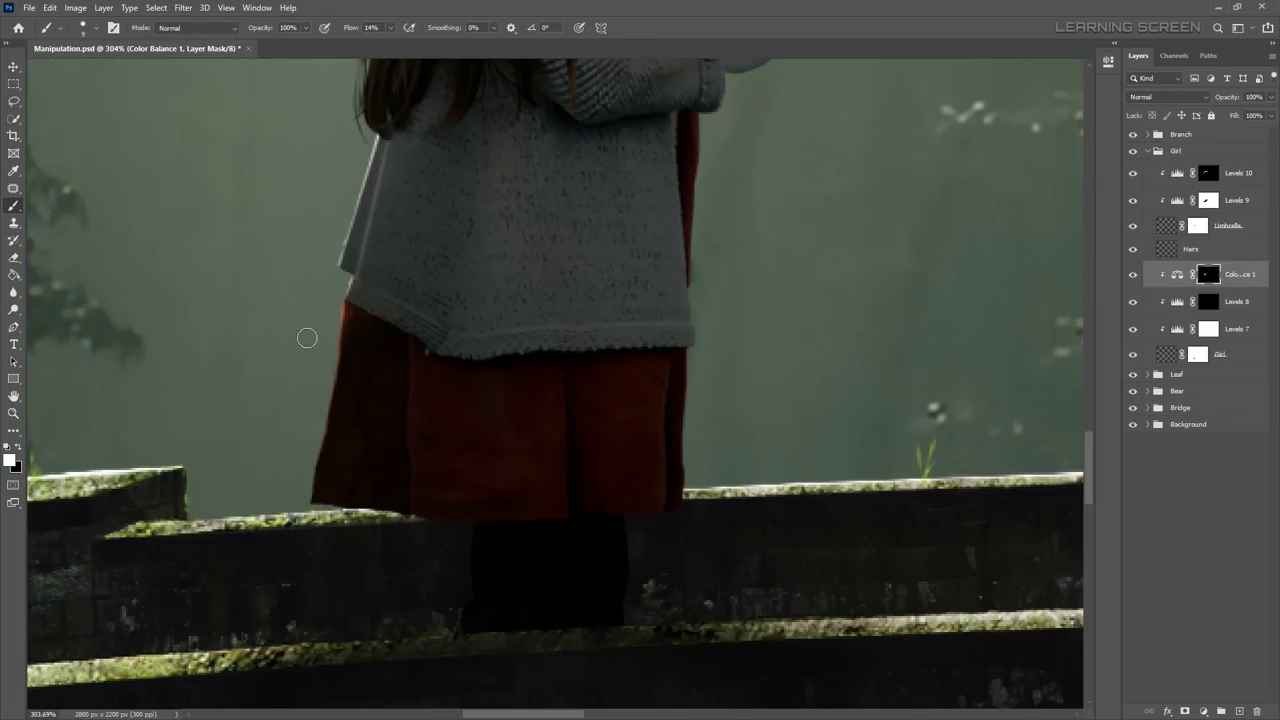
scroll(417, 173, down, 4)
scroll(680, 303, up, 1)
click(1237, 301)
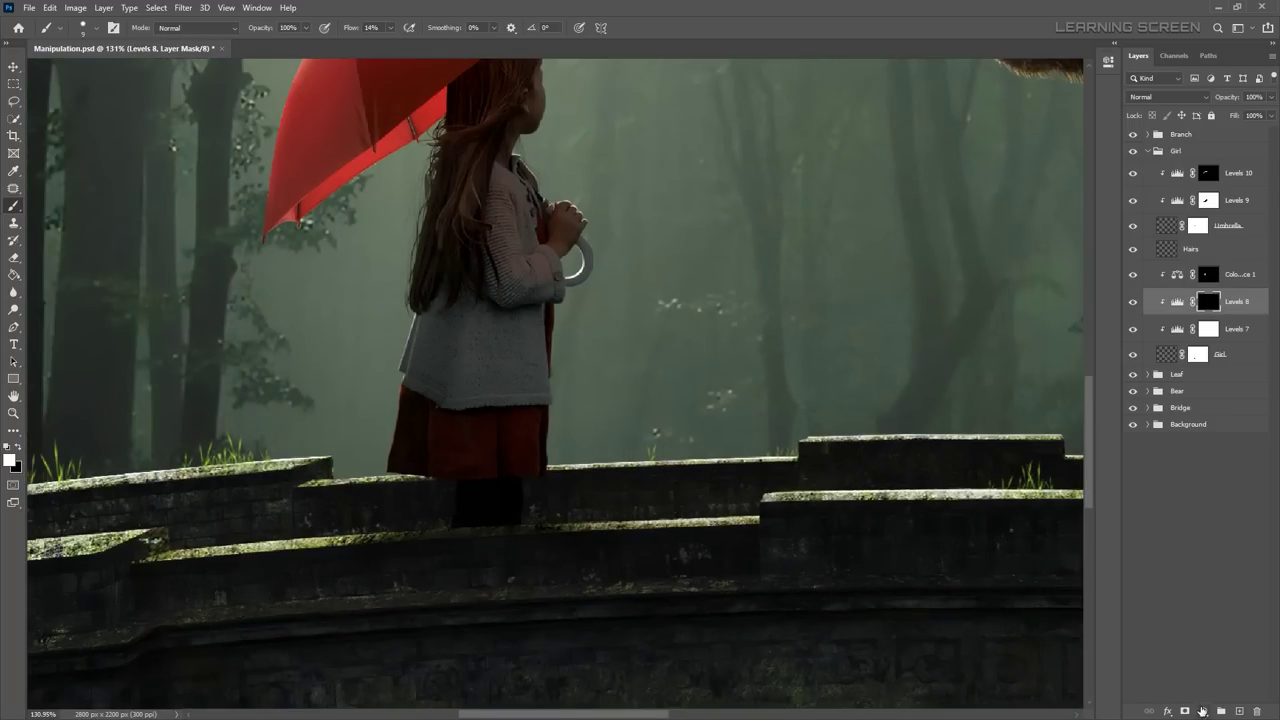
click(1203, 711)
click(1200, 530)
drag(1005, 206, 940, 200)
key(ctrl+i)
Step: Resize the brush and paint the Levels 18 brightening onto the girl's hair edge
scroll(651, 286, up, 3)
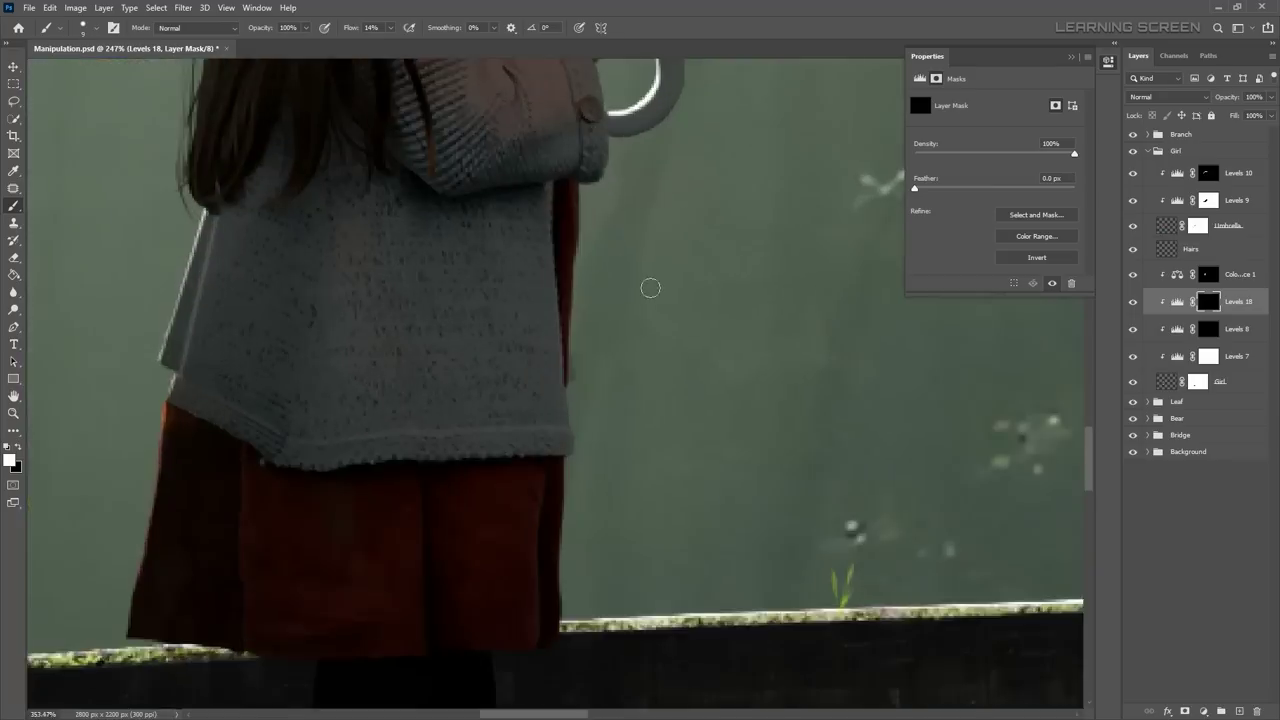
scroll(456, 569, up, 2)
right_click(576, 425)
key(Return)
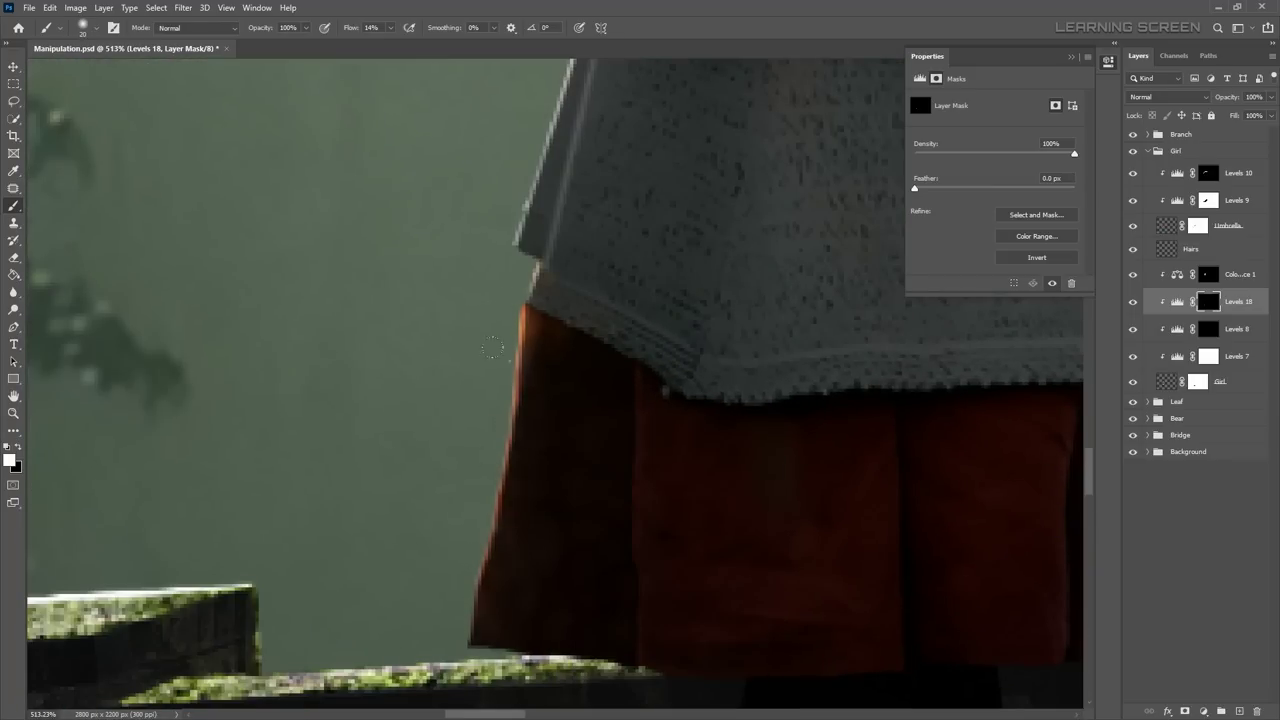
scroll(413, 504, up, 3)
drag(446, 375, 471, 329)
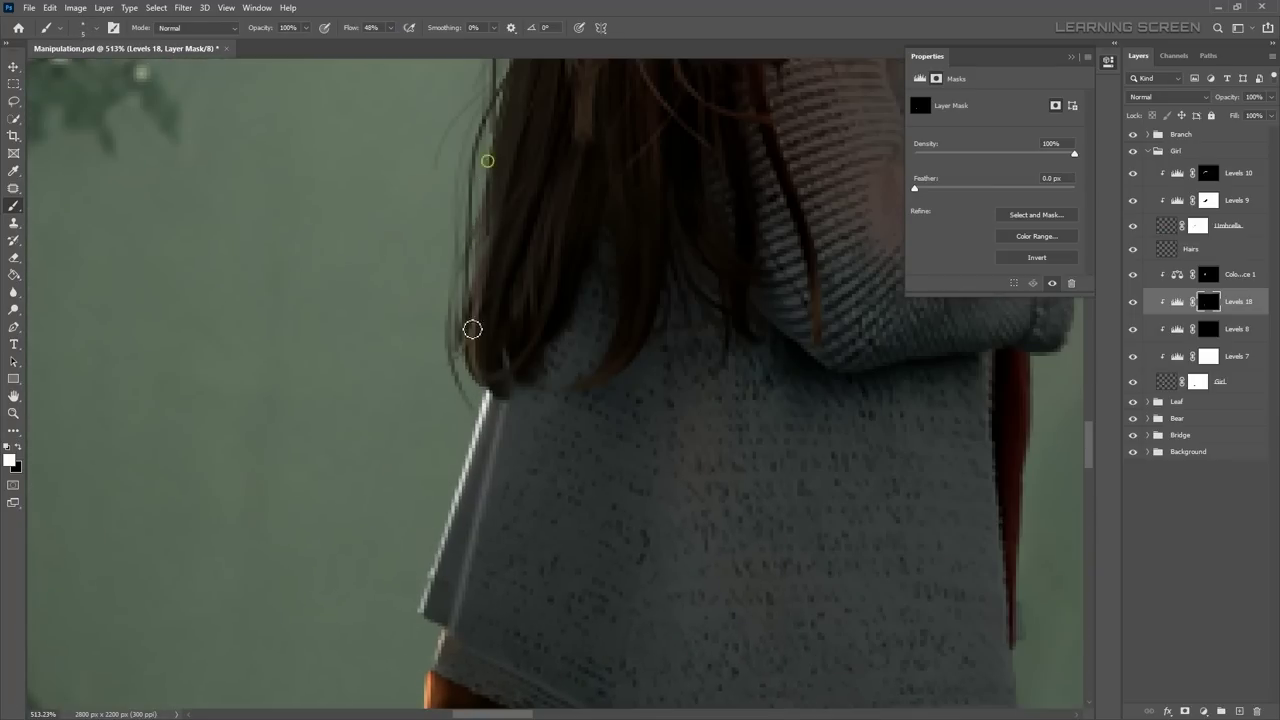
scroll(400, 320, down, 3)
scroll(344, 443, up, 2)
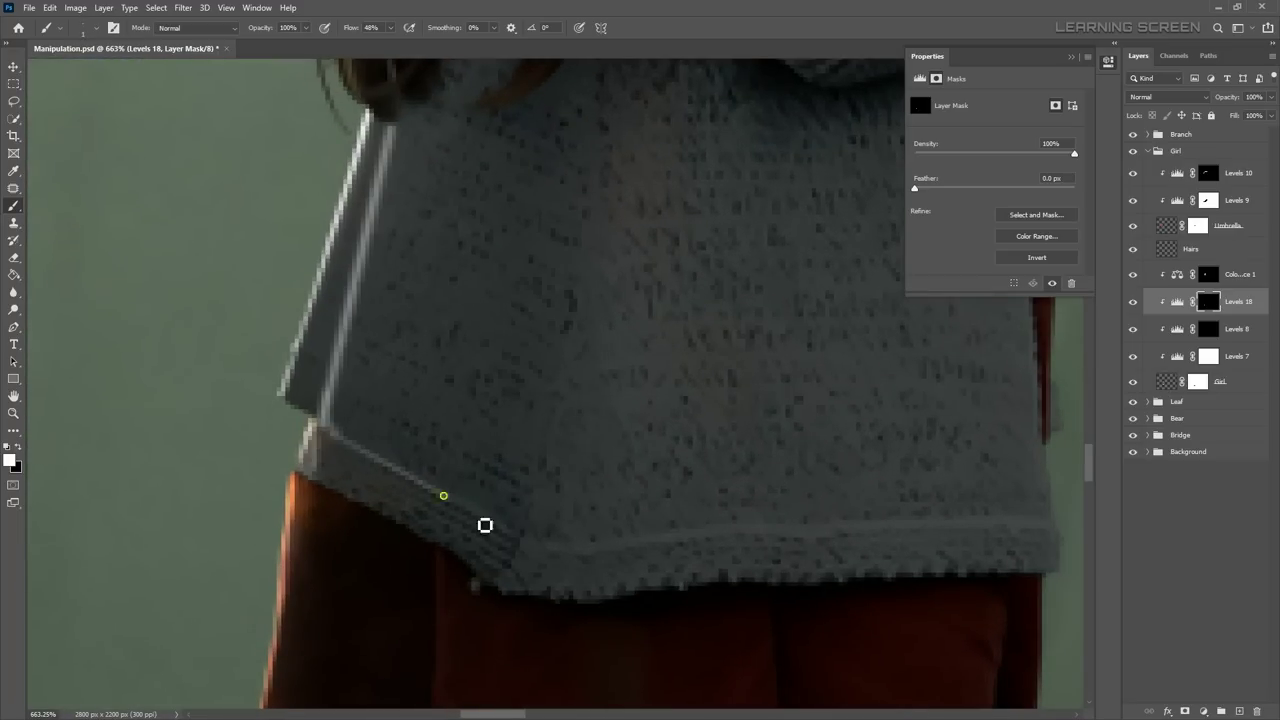
scroll(485, 525, down, 10)
scroll(554, 514, up, 2)
scroll(554, 514, down, 3)
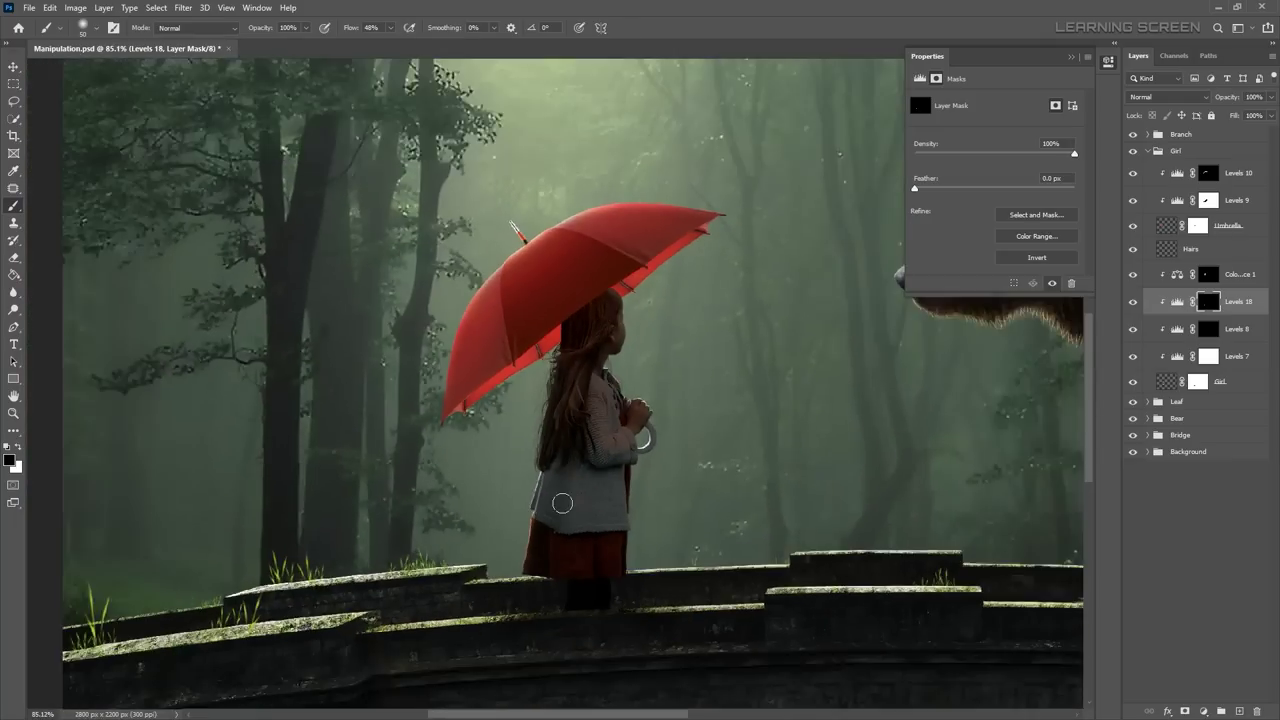
scroll(562, 503, up, 3)
scroll(562, 503, up, 3)
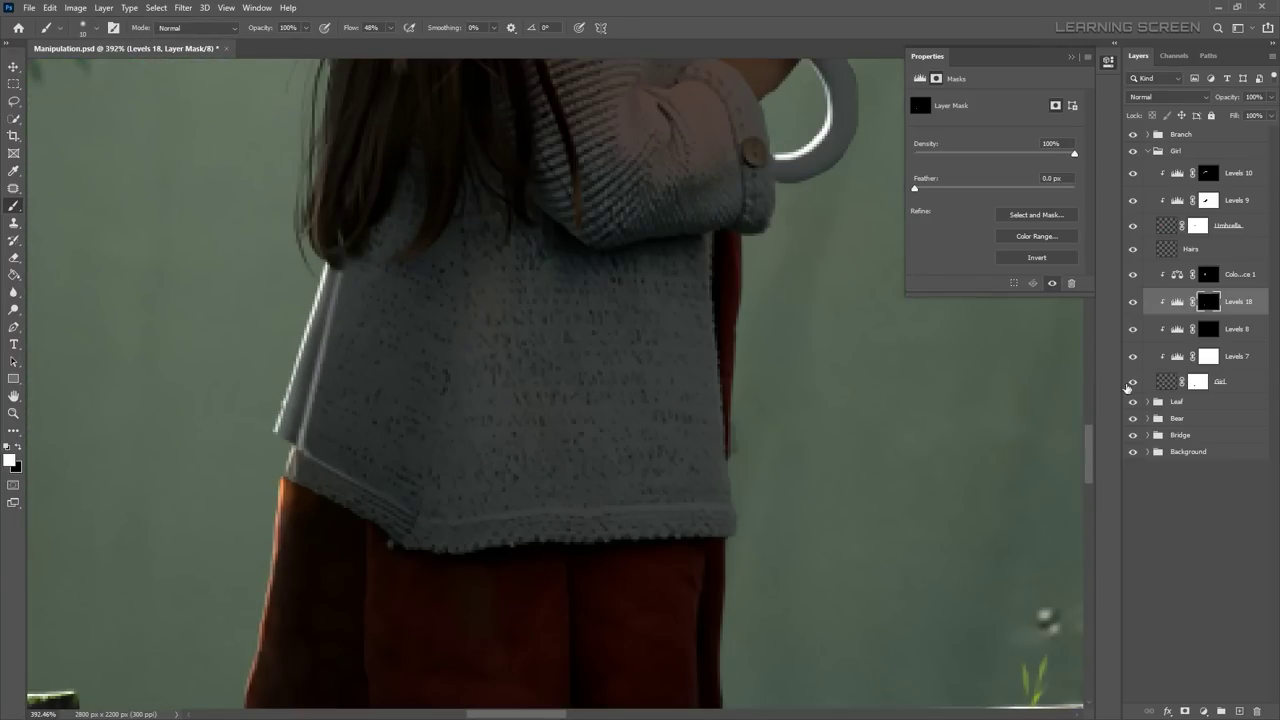
Step: Select the Hairs layer and add a Levels adjustment clipped to it
click(1235, 329)
scroll(225, 573, down, 2)
scroll(245, 440, down, 3)
scroll(443, 437, up, 2)
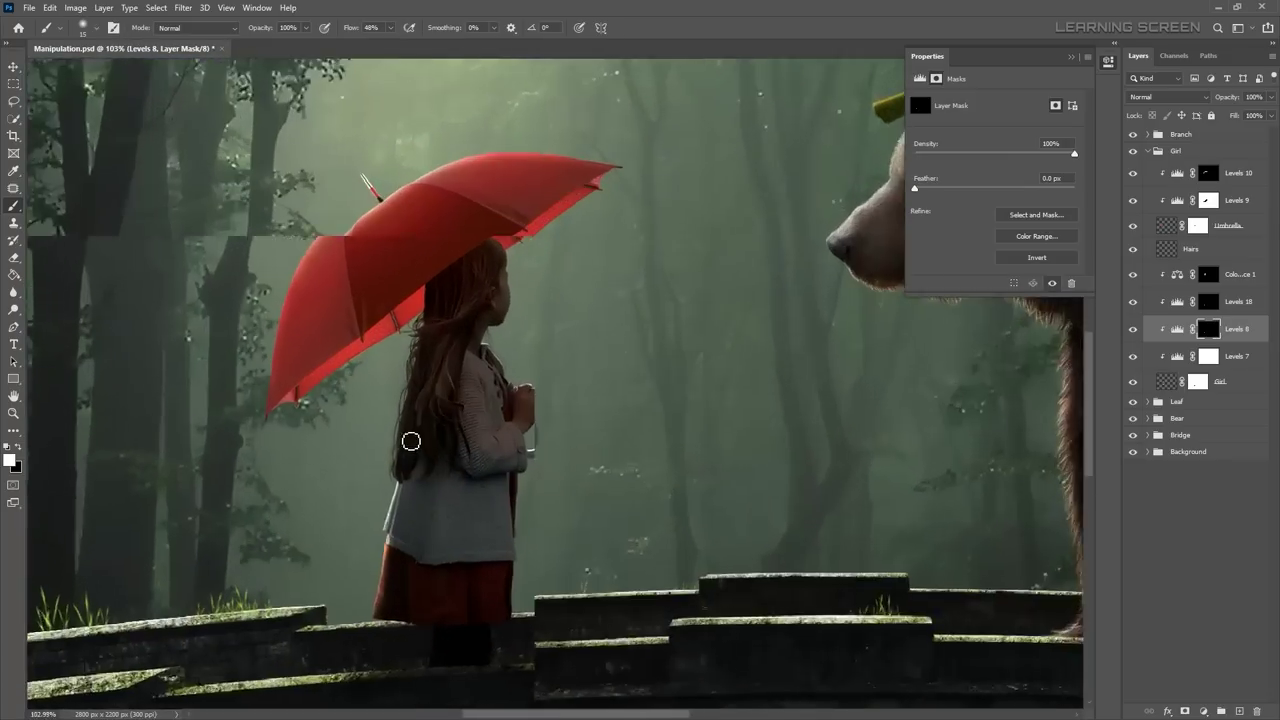
scroll(409, 440, up, 1)
click(1195, 249)
click(1203, 711)
click(1171, 549)
Step: Raise Levels 19 output black to 130 and invert its mask to black
drag(932, 233, 1018, 240)
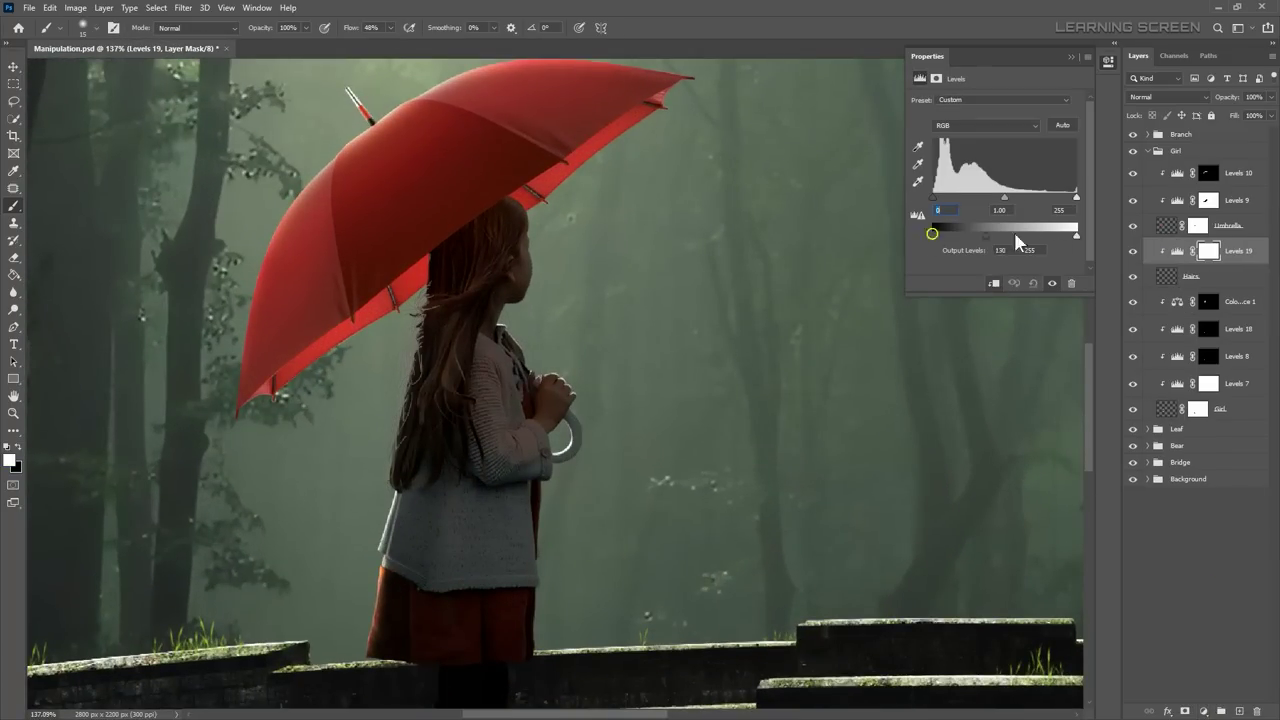
key(ctrl+i)
scroll(298, 532, up, 4)
key(ctrl+z)
scroll(280, 485, down, 2)
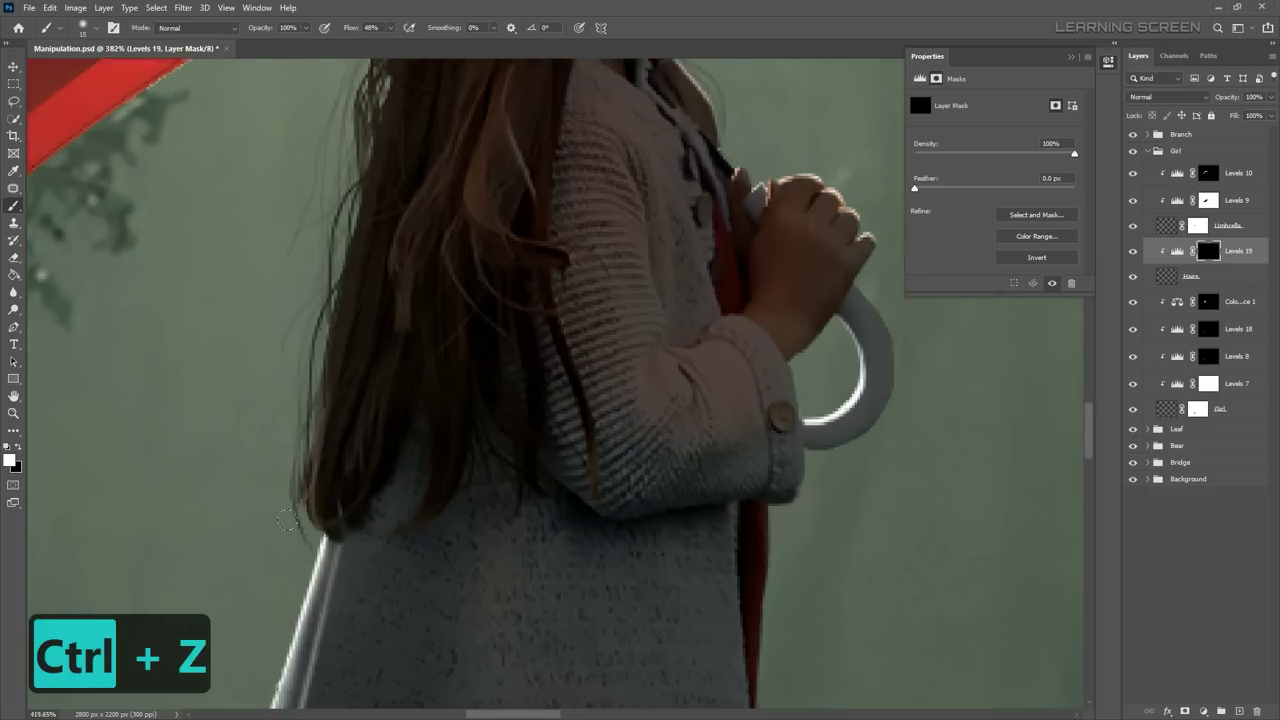
scroll(314, 371, up, 1)
scroll(171, 514, down, 3)
scroll(288, 327, down, 5)
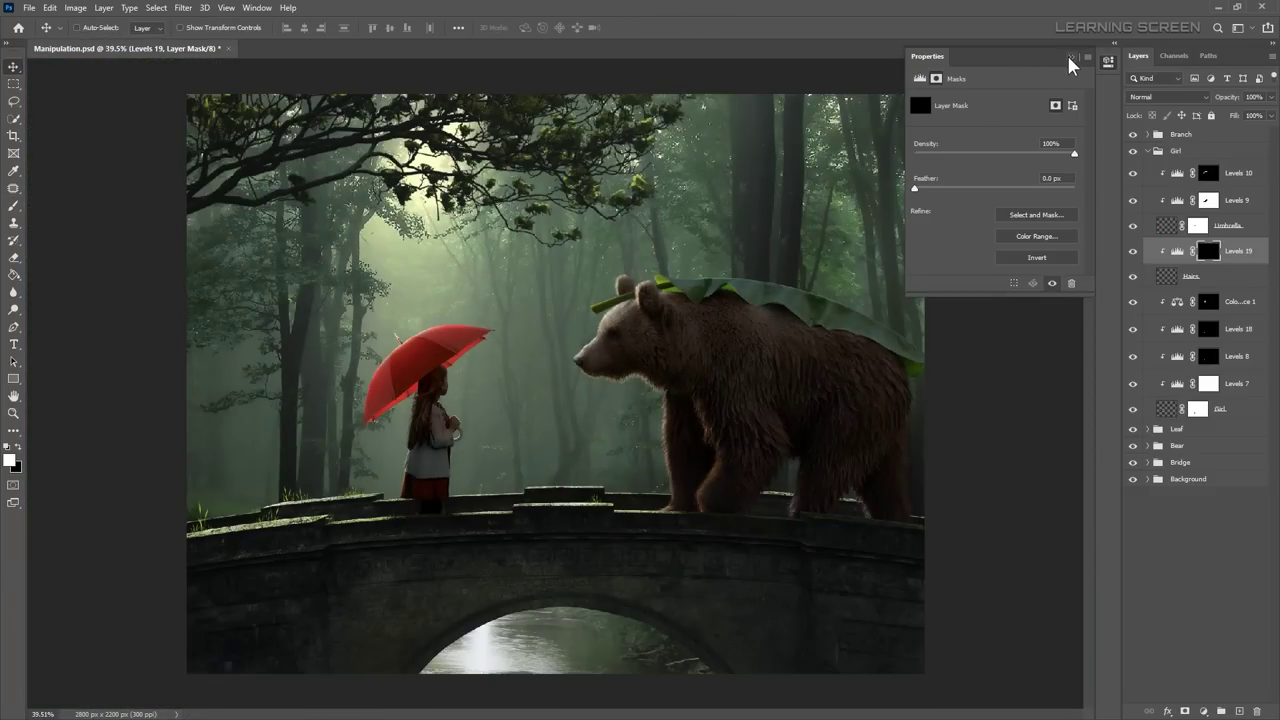
click(1071, 58)
Step: Paint black on the Levels 10 mask over the umbrella tip's bright highlights
click(1245, 172)
key(v)
scroll(300, 349, up, 4)
key(b)
scroll(371, 348, up, 5)
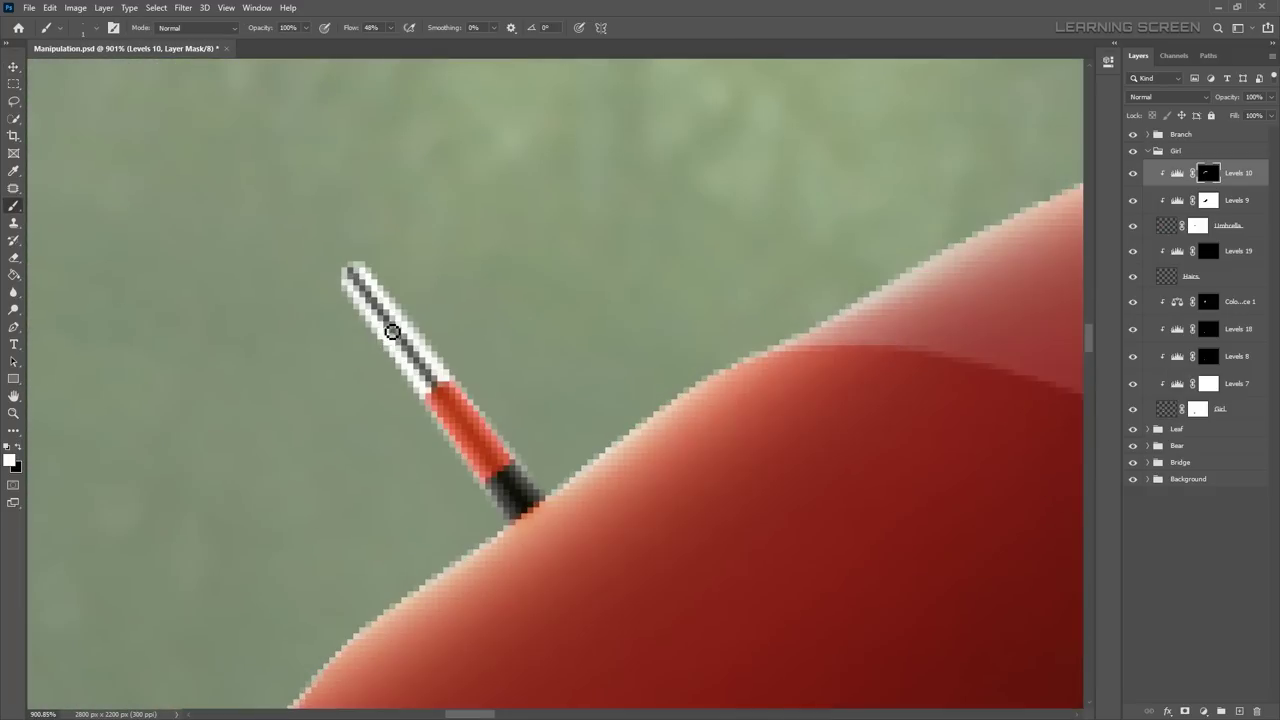
key(x)
mouse_move(357, 280)
mouse_down()
mouse_move(520, 505)
mouse_move(353, 287)
mouse_up()
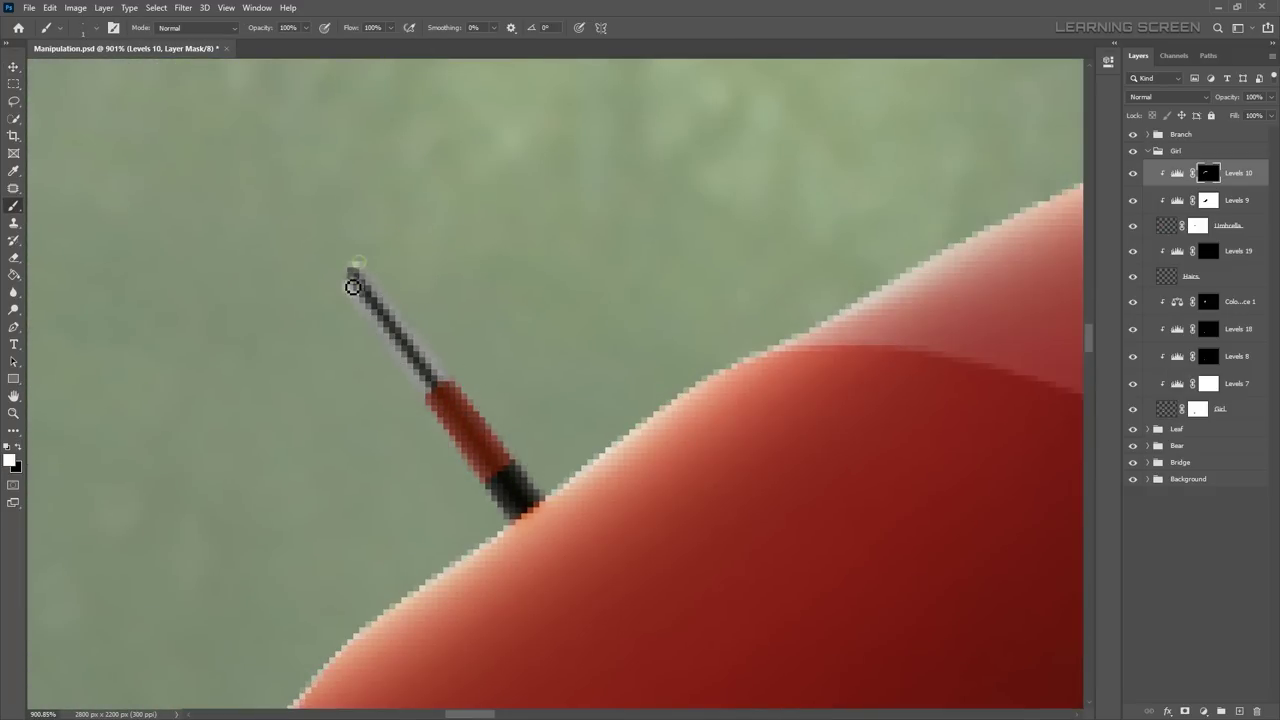
Step: Zoom out to the full image, select Levels 18, and undo an accidental brightening
key(ctrl+minus)
key(ctrl+minus)
key(ctrl+minus)
key(v)
key(ctrl+minus)
key(ctrl+minus)
key(ctrl+minus)
key(ctrl+minus)
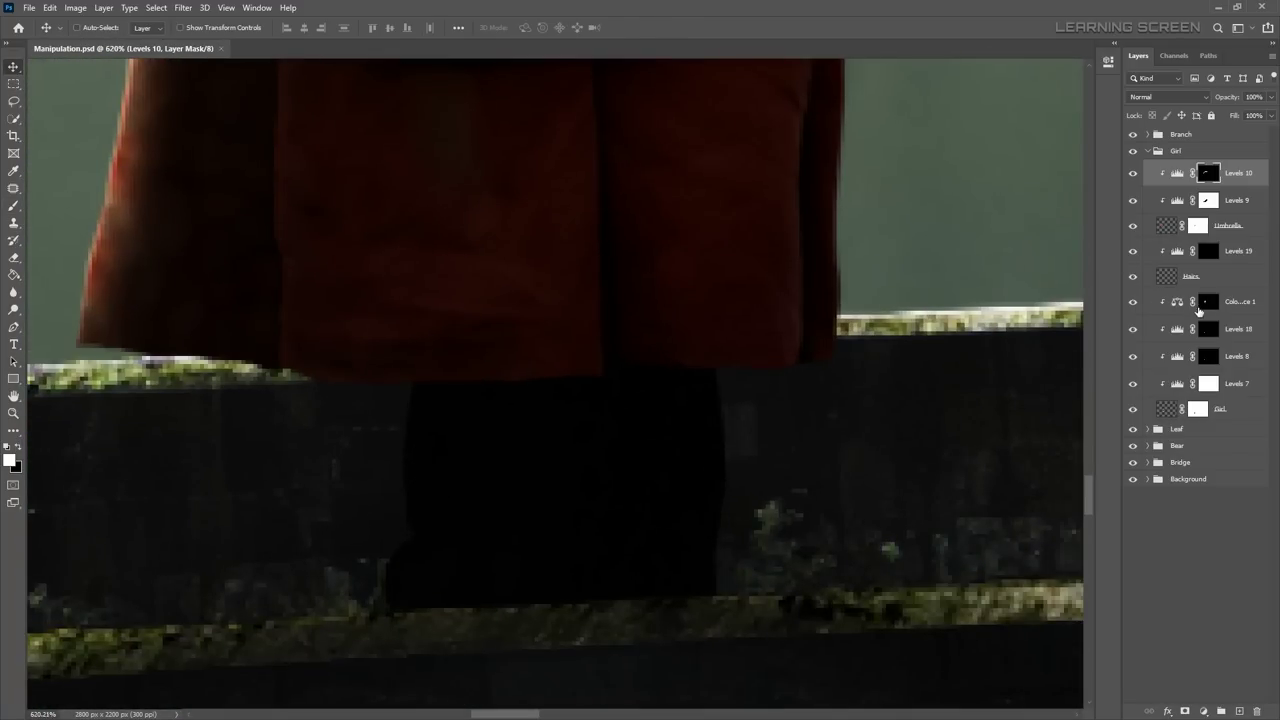
click(1198, 312)
key(b)
key(alt+bracketleft)
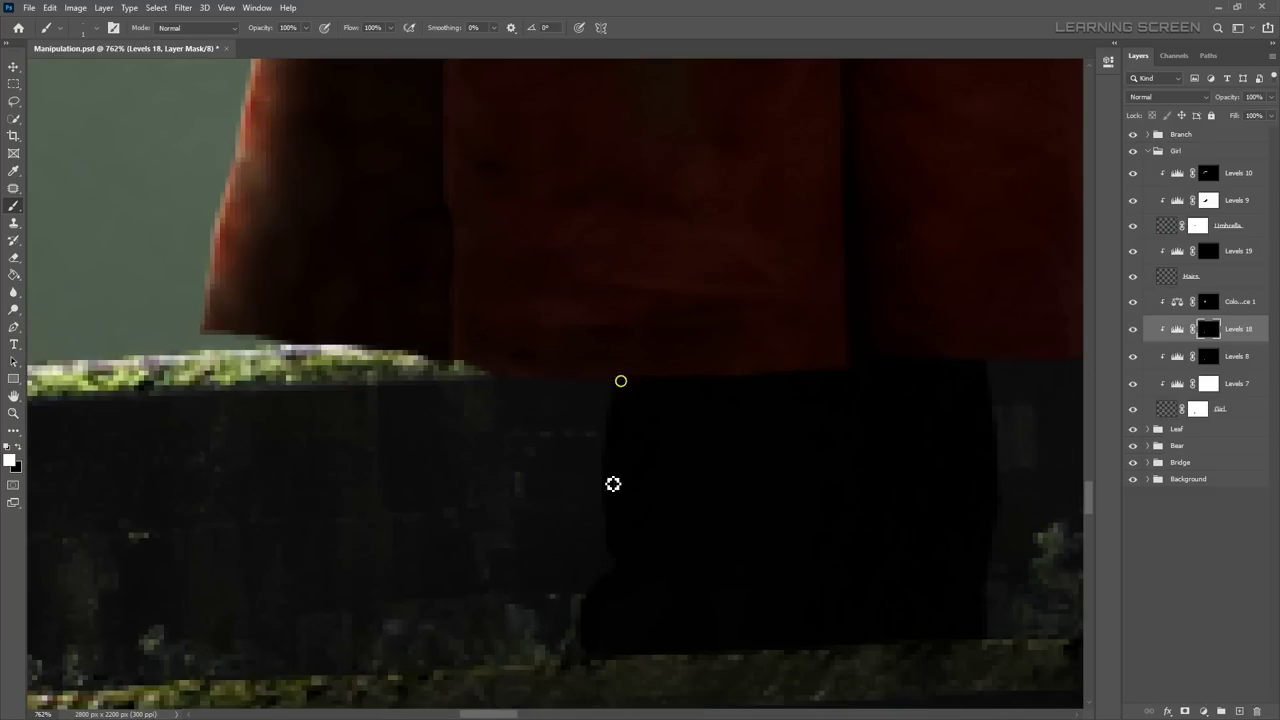
drag(945, 243, 1015, 243)
key(ctrl+z)
key(ctrl+z)
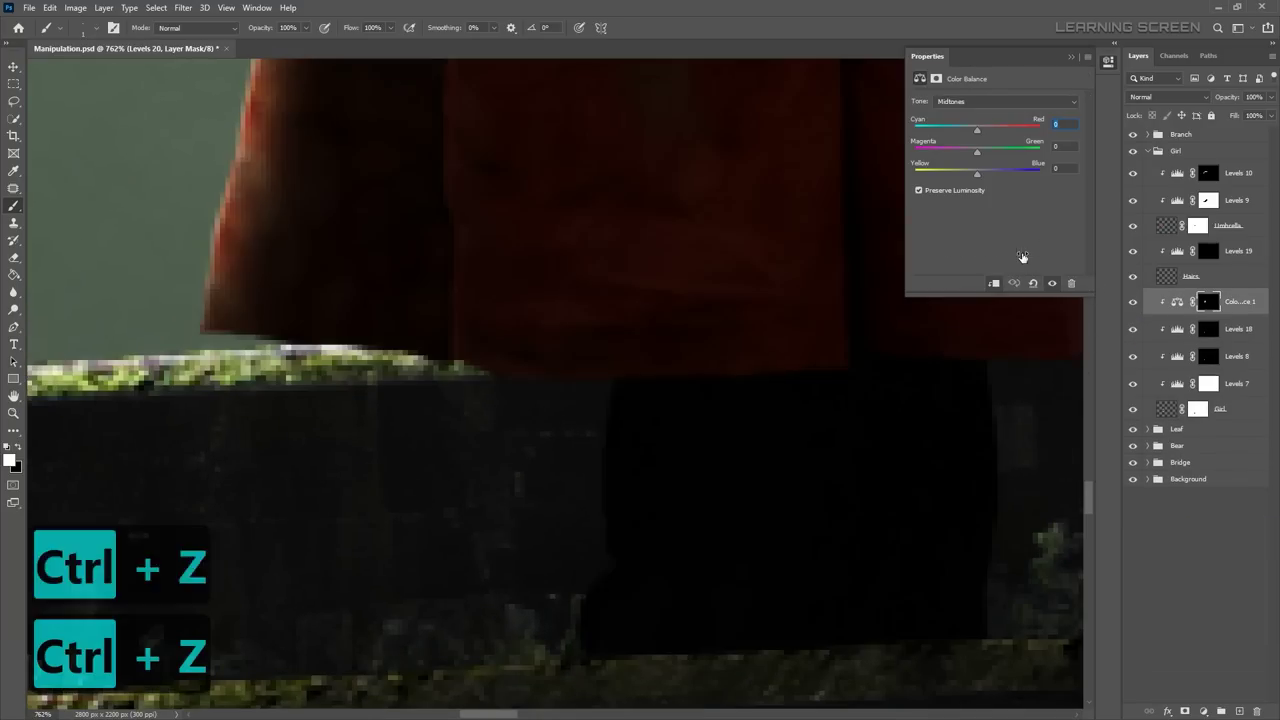
Step: Add a strongly brightening Exposure 2 adjustment above Color Balance 1 with its mask inverted
click(1209, 304)
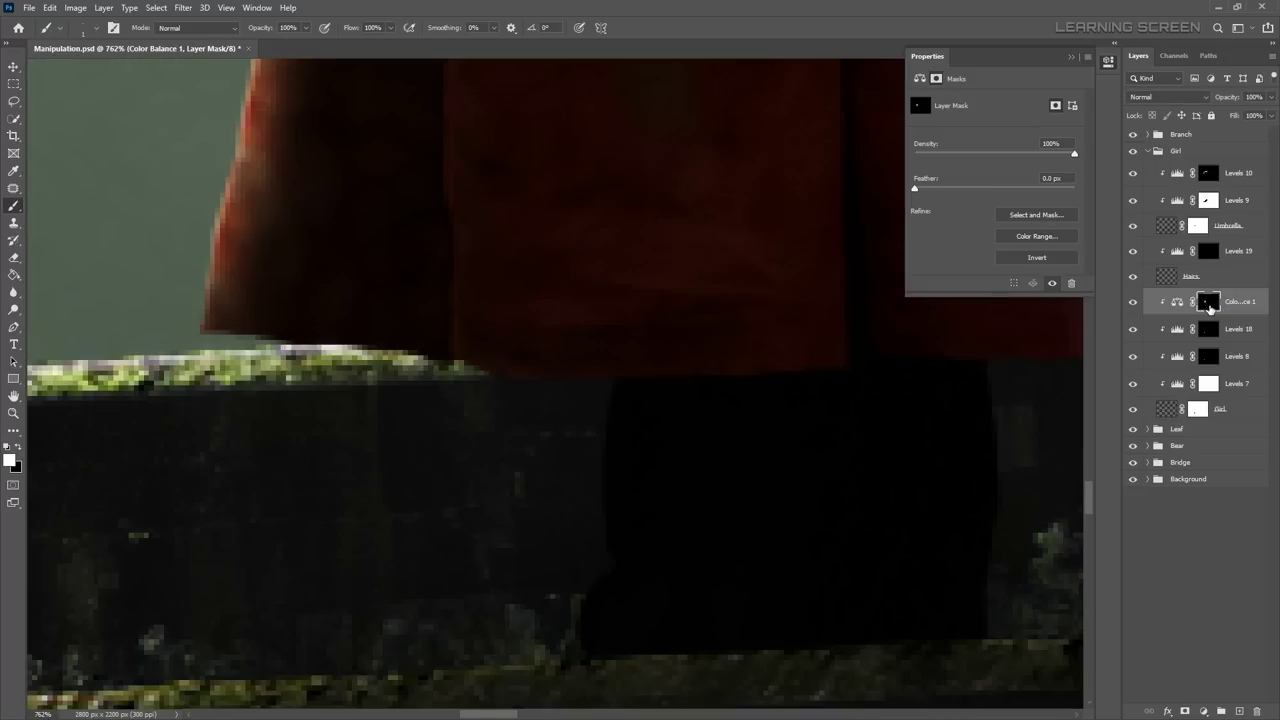
click(1205, 713)
click(1200, 545)
drag(997, 134, 1060, 155)
click(1215, 302)
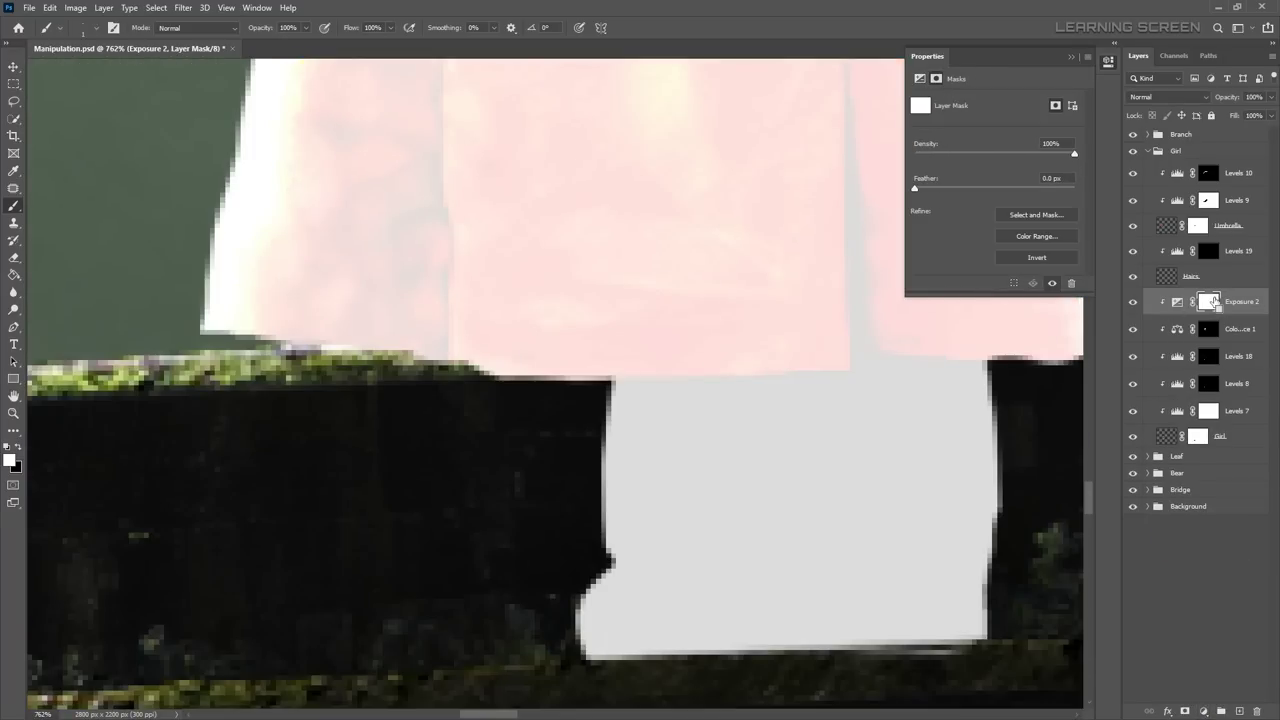
key(ctrl+i)
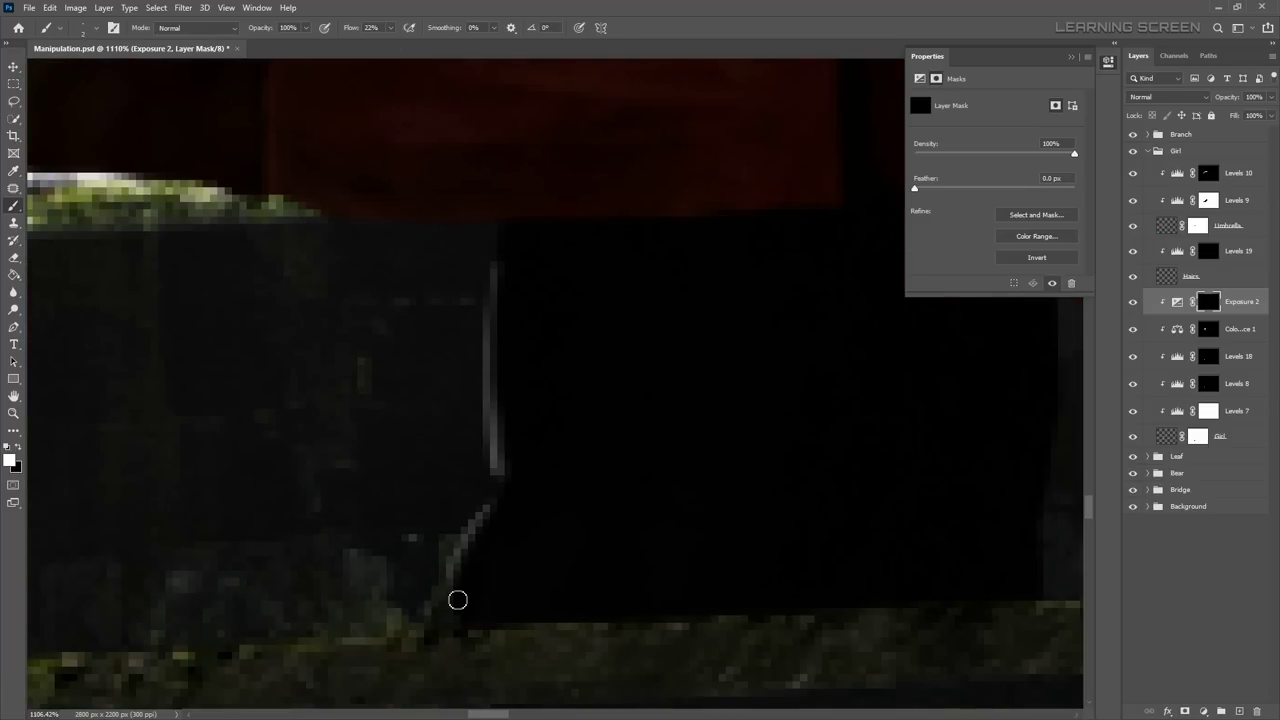
Step: Paint white on the Exposure 2 mask for a thin rim light along the girl's leg
mouse_move(457, 599)
mouse_down()
mouse_move(471, 446)
mouse_move(534, 528)
mouse_move(560, 437)
mouse_up()
key(ctrl+z)
scroll(513, 422, up, 1)
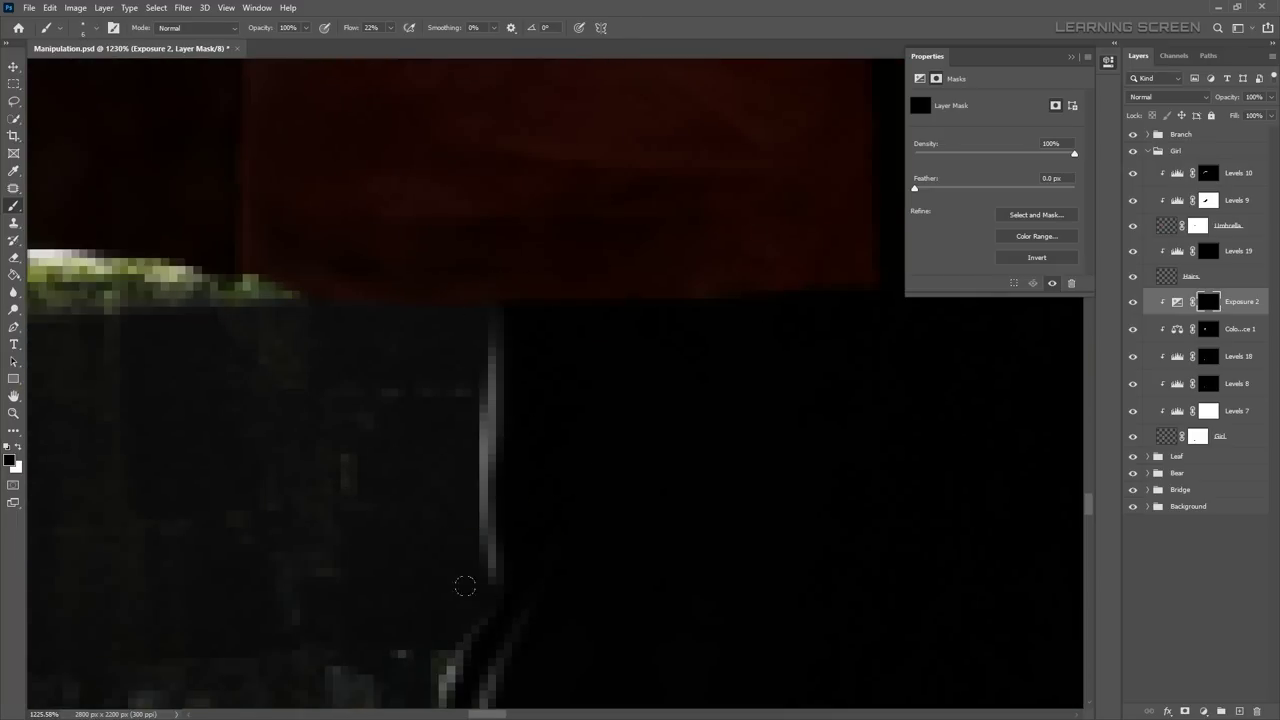
scroll(465, 586, down, 2)
scroll(700, 486, down, 8)
scroll(700, 486, up, 9)
key(x)
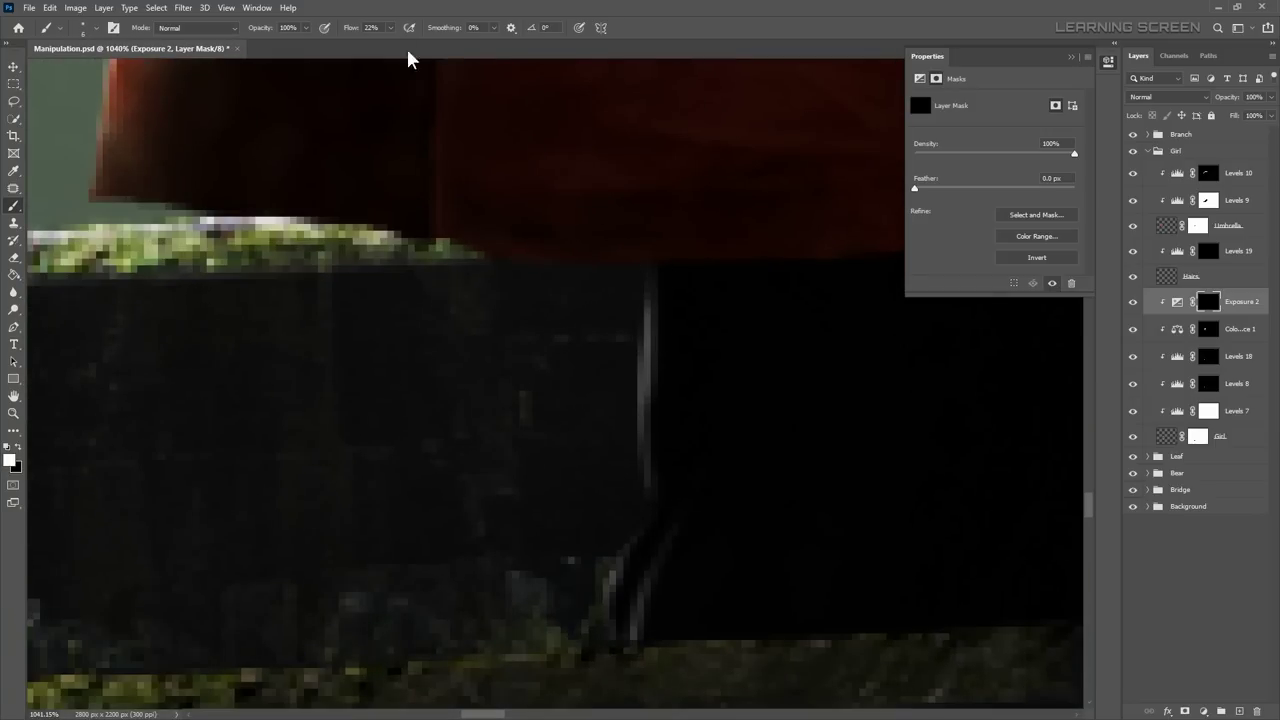
drag(664, 271, 641, 651)
scroll(642, 380, down, 5)
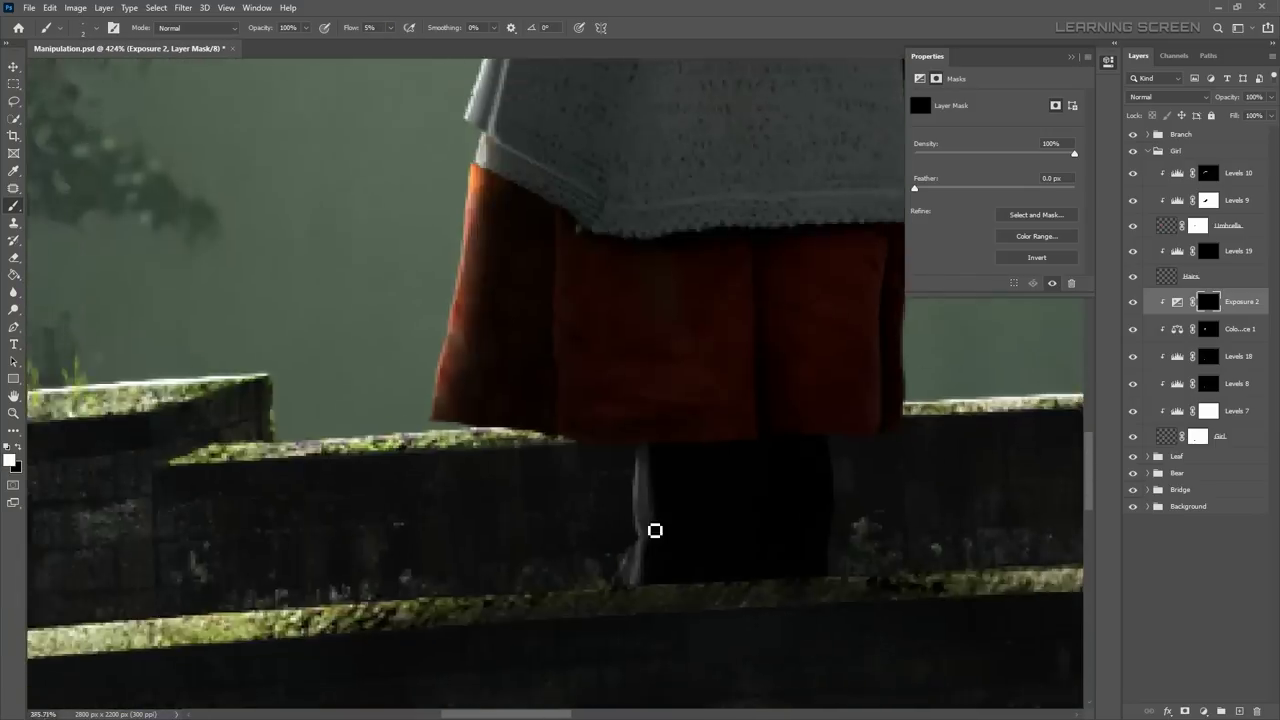
scroll(654, 528, down, 3)
Step: Collapse the Girl group, open Branch, and add a new Layer 1 at its top
click(16, 67)
click(1070, 56)
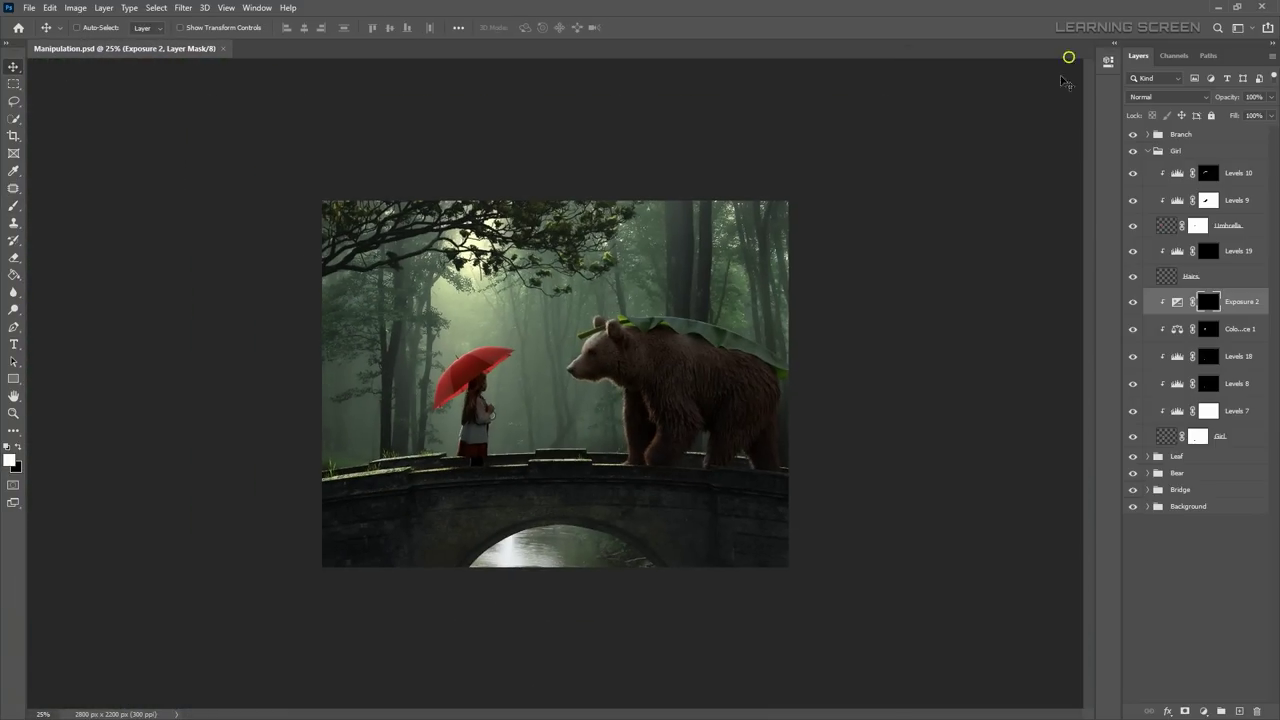
click(1147, 151)
drag(1238, 156, 1237, 711)
Step: Create a new empty layer and set a bright red colour with the Tree Leaves brush
click(1237, 711)
scroll(472, 222, up, 5)
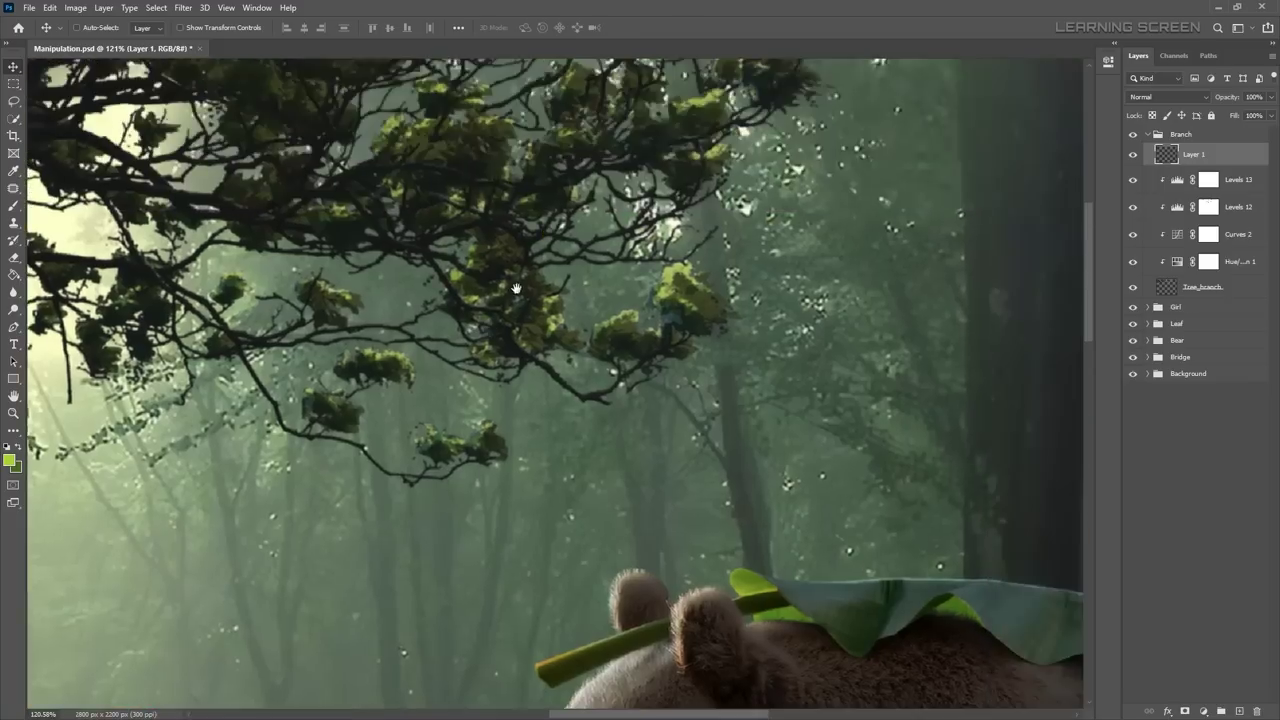
key(b)
click(9, 460)
click(493, 483)
click(596, 474)
right_click(617, 538)
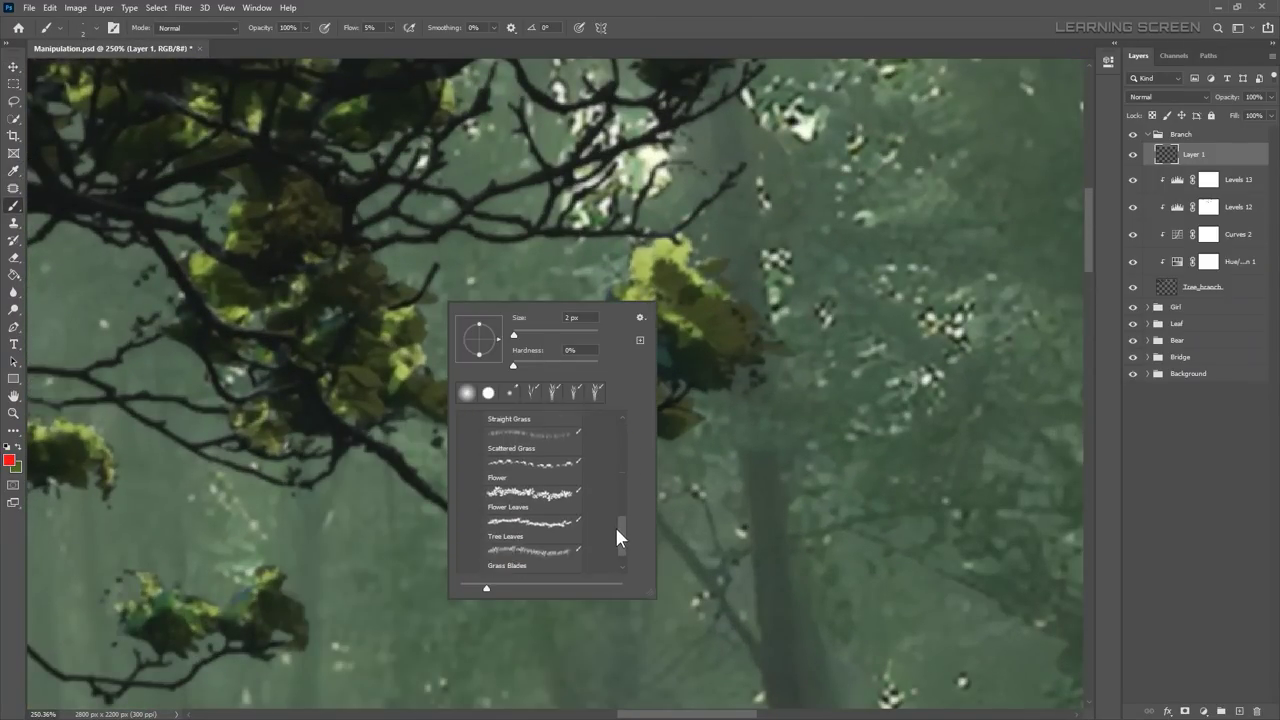
key(Return)
Step: Paint red blossoms onto the branch's leaf clusters, redoing a few strokes
scroll(620, 235, up, 3)
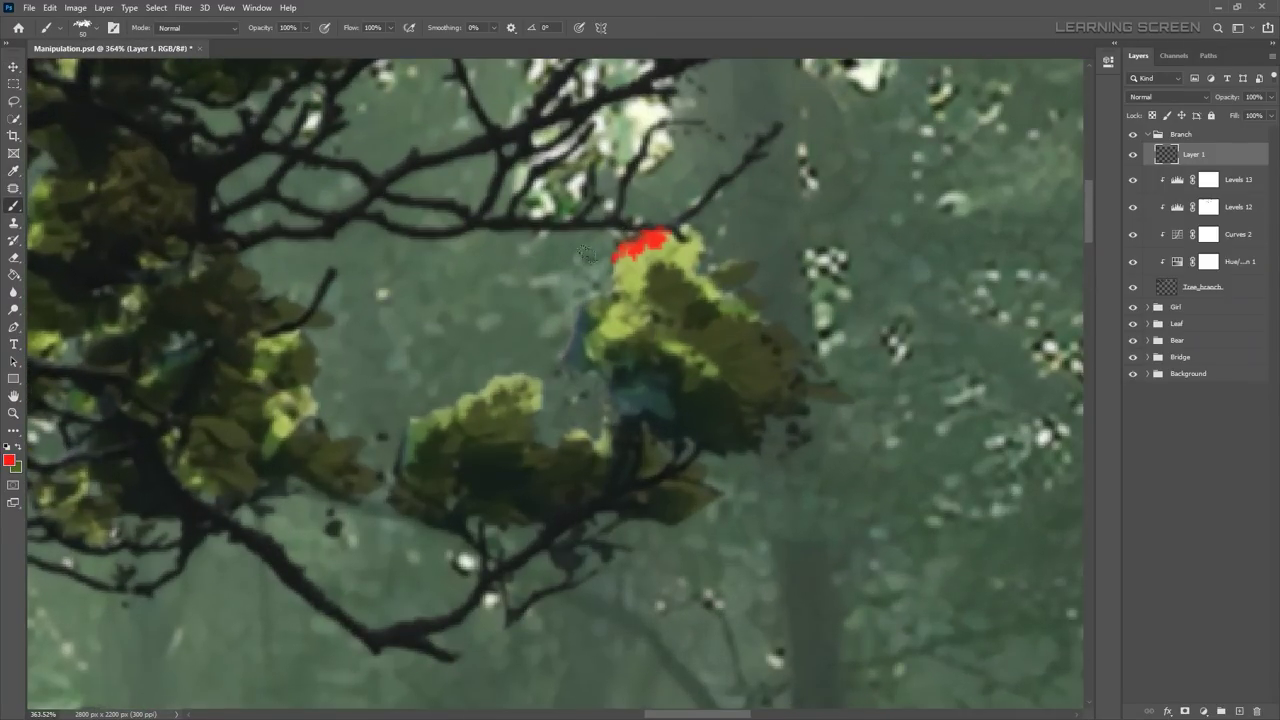
drag(588, 255, 600, 340)
scroll(600, 300, down, 3)
scroll(600, 300, up, 4)
key(ctrl+z)
key(ctrl+z)
right_click(663, 309)
mouse_move(600, 390)
mouse_down()
mouse_move(672, 243)
mouse_move(623, 248)
mouse_up()
key(ctrl+z)
scroll(672, 241, up, 2)
drag(445, 505, 390, 520)
scroll(371, 457, down, 3)
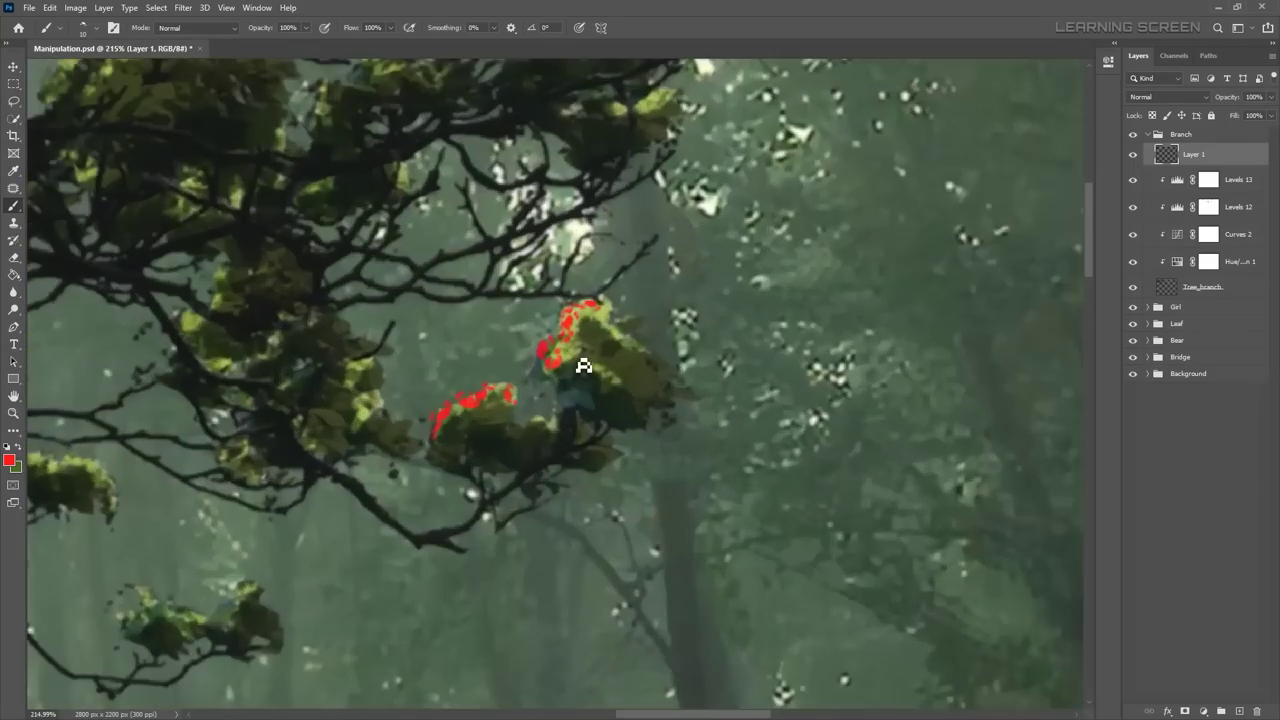
scroll(287, 556, up, 2)
scroll(565, 472, down, 3)
scroll(565, 472, down, 3)
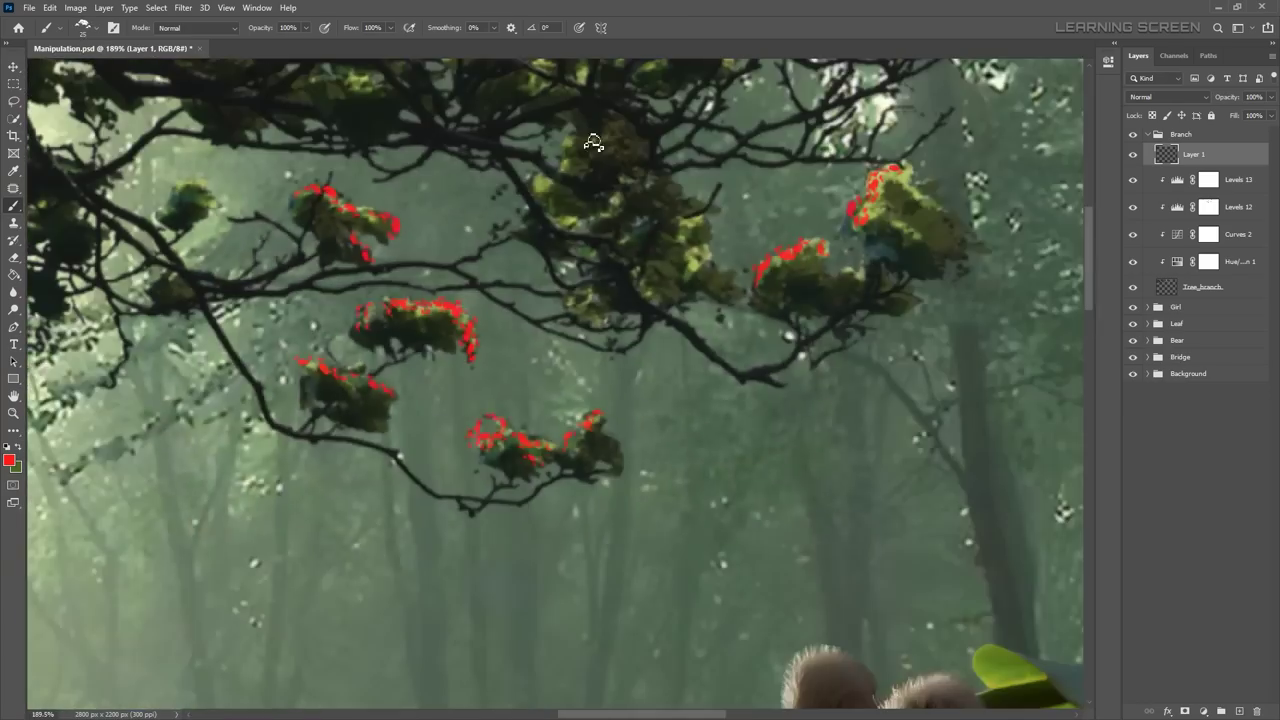
scroll(500, 420, down, 2)
scroll(445, 344, up, 6)
scroll(445, 344, down, 1)
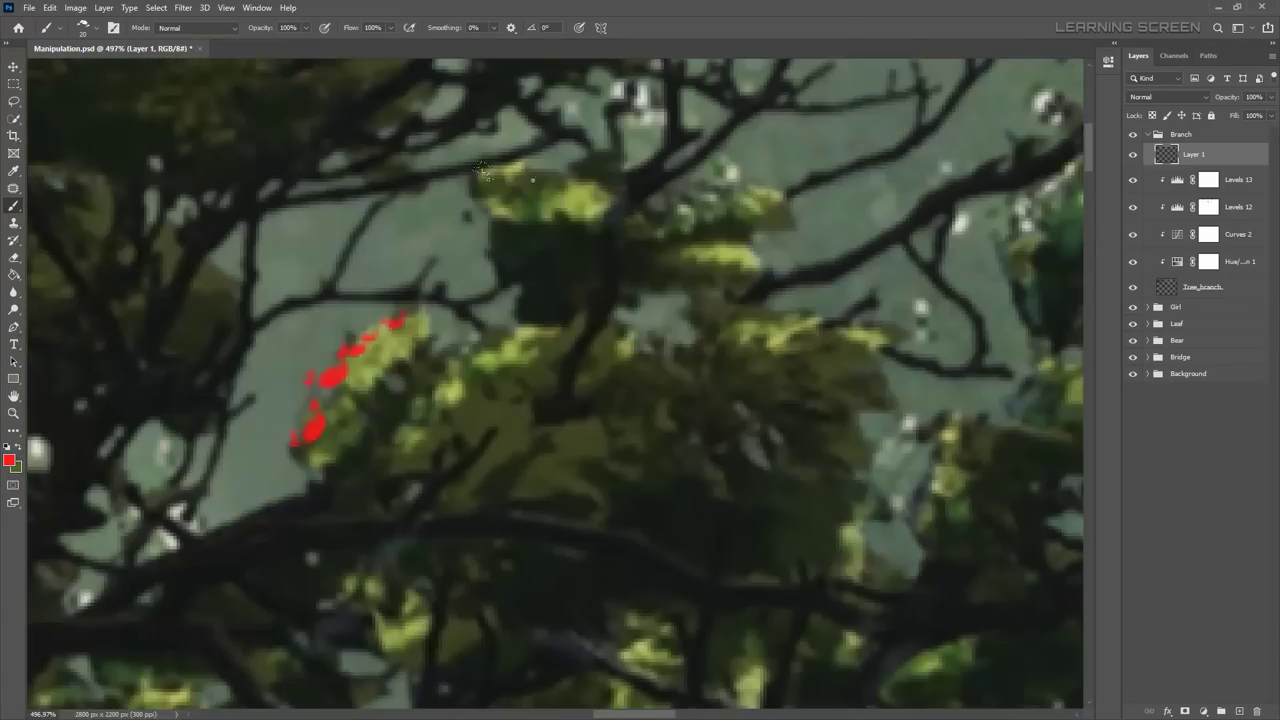
Step: Switch to a darker red and paint dark red blossoms along the branches
mouse_move(445, 344)
mouse_down()
mouse_move(594, 491)
mouse_move(722, 382)
mouse_move(286, 537)
mouse_up()
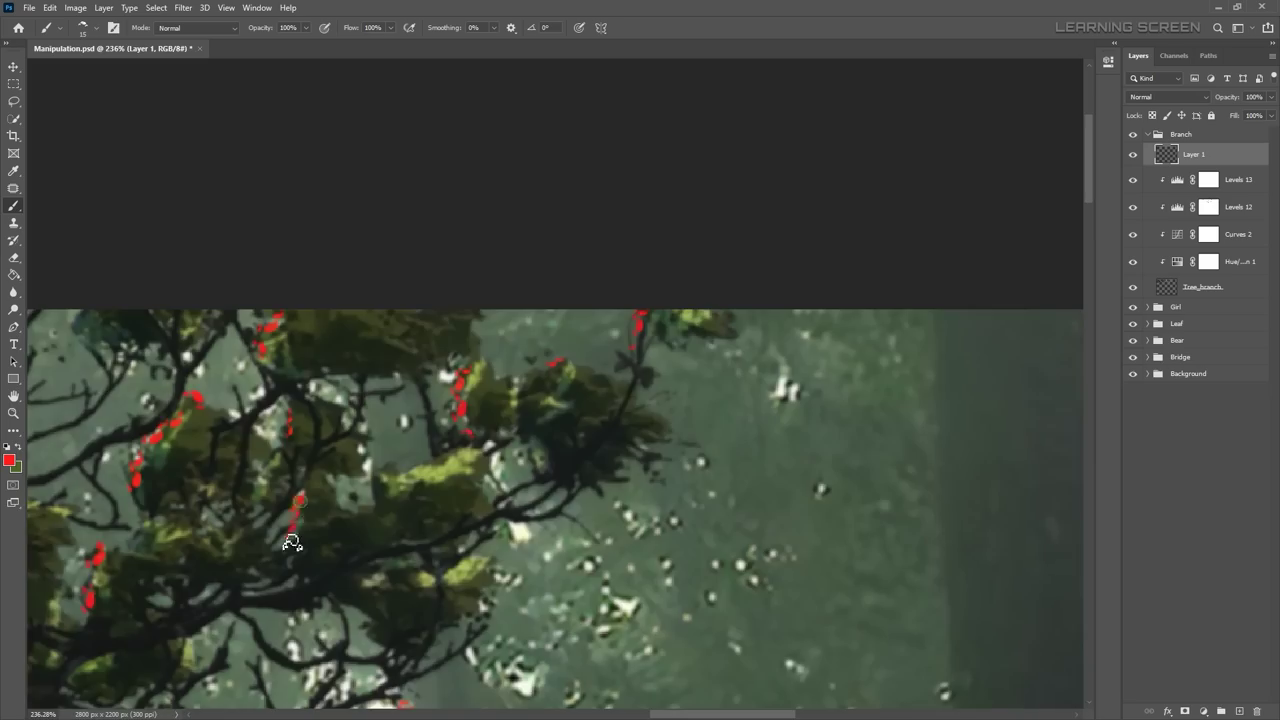
scroll(354, 314, down, 1)
drag(354, 314, 369, 283)
scroll(69, 314, down, 3)
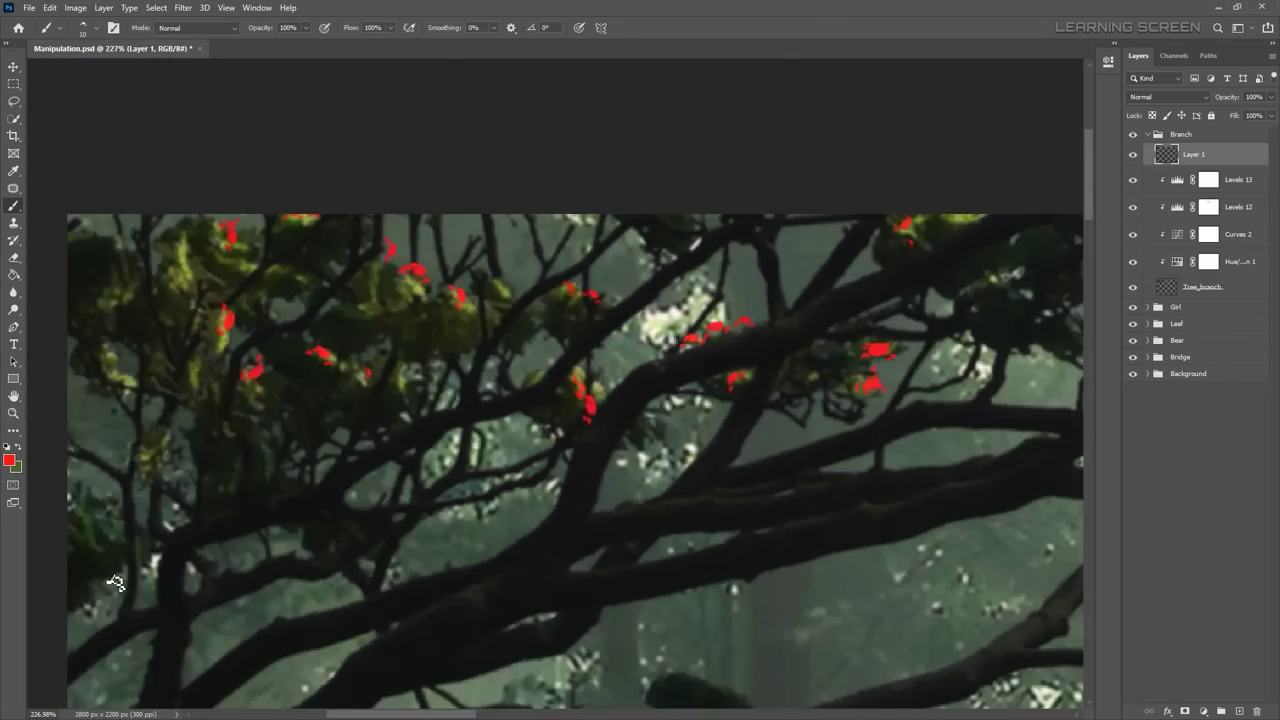
scroll(414, 371, down, 2)
click(9, 460)
text(8d0000)
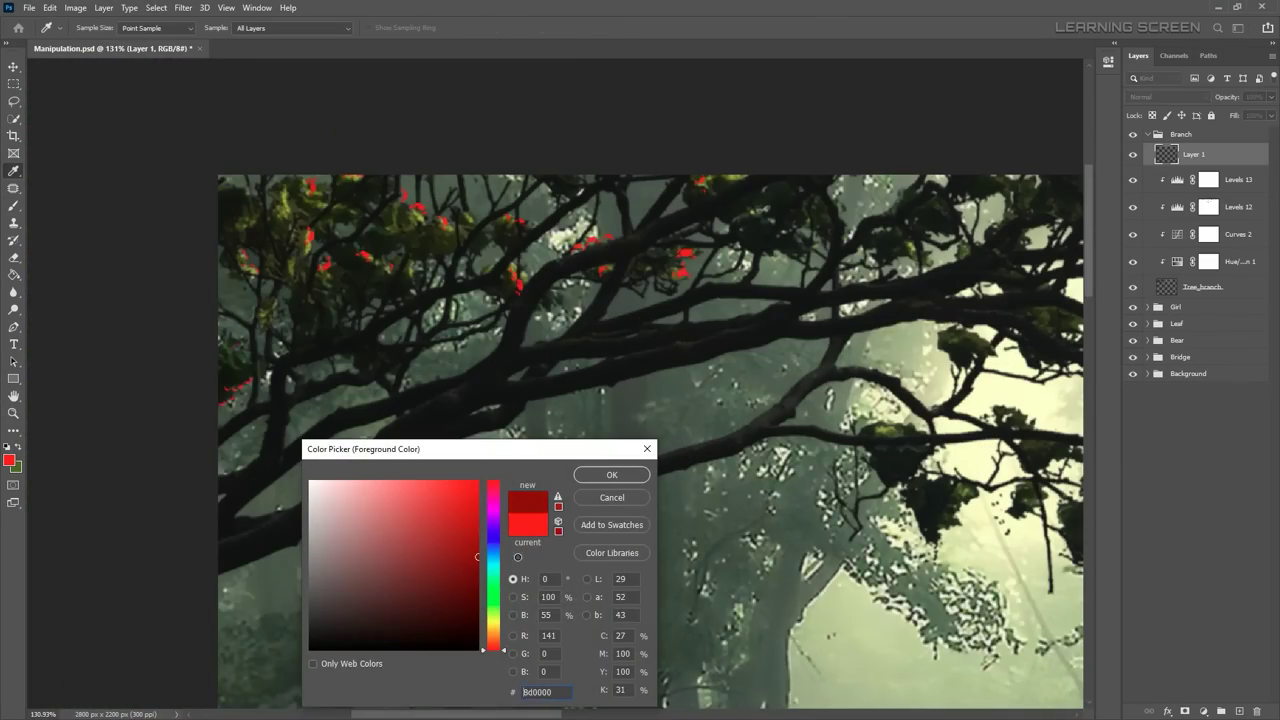
key(Return)
key(b)
scroll(470, 300, up, 5)
mouse_move(470, 300)
mouse_down()
mouse_move(443, 391)
mouse_move(694, 280)
mouse_move(819, 477)
mouse_move(466, 294)
mouse_move(736, 256)
mouse_up()
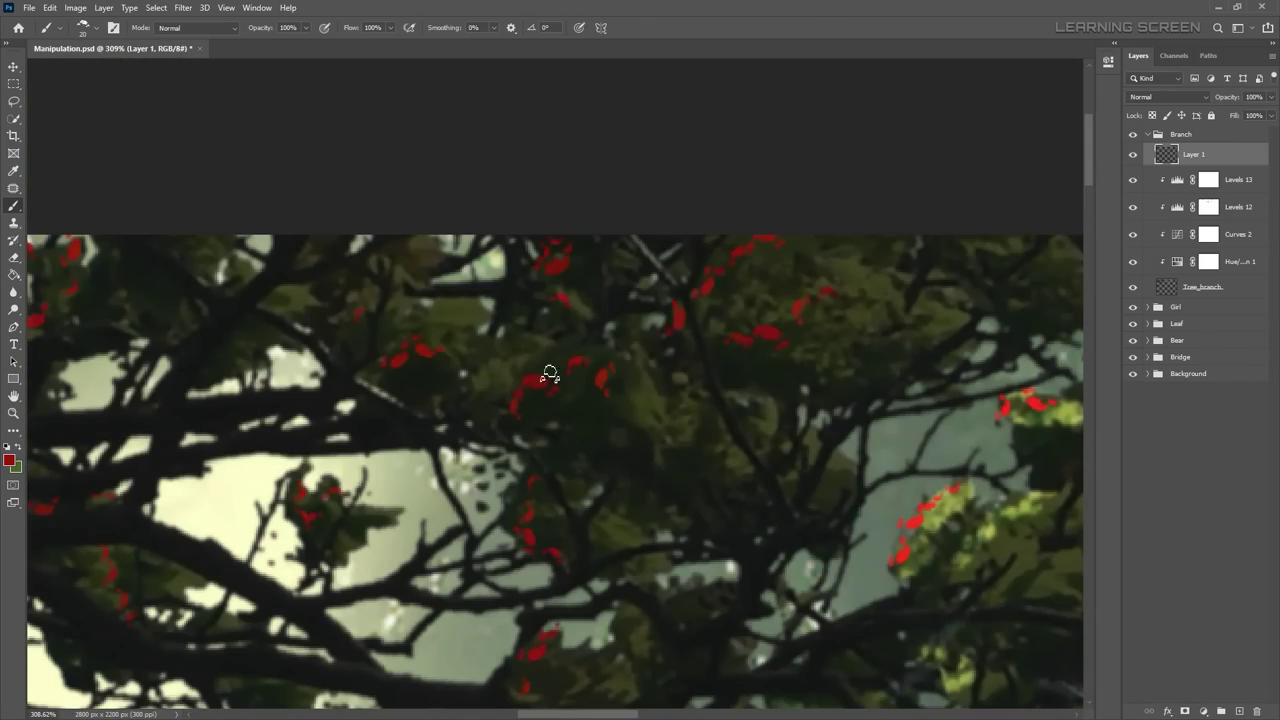
Step: Review the painted branches, undo the last stroke, and name the layer Flowers
drag(549, 375, 623, 509)
scroll(623, 509, down, 5)
scroll(637, 240, up, 3)
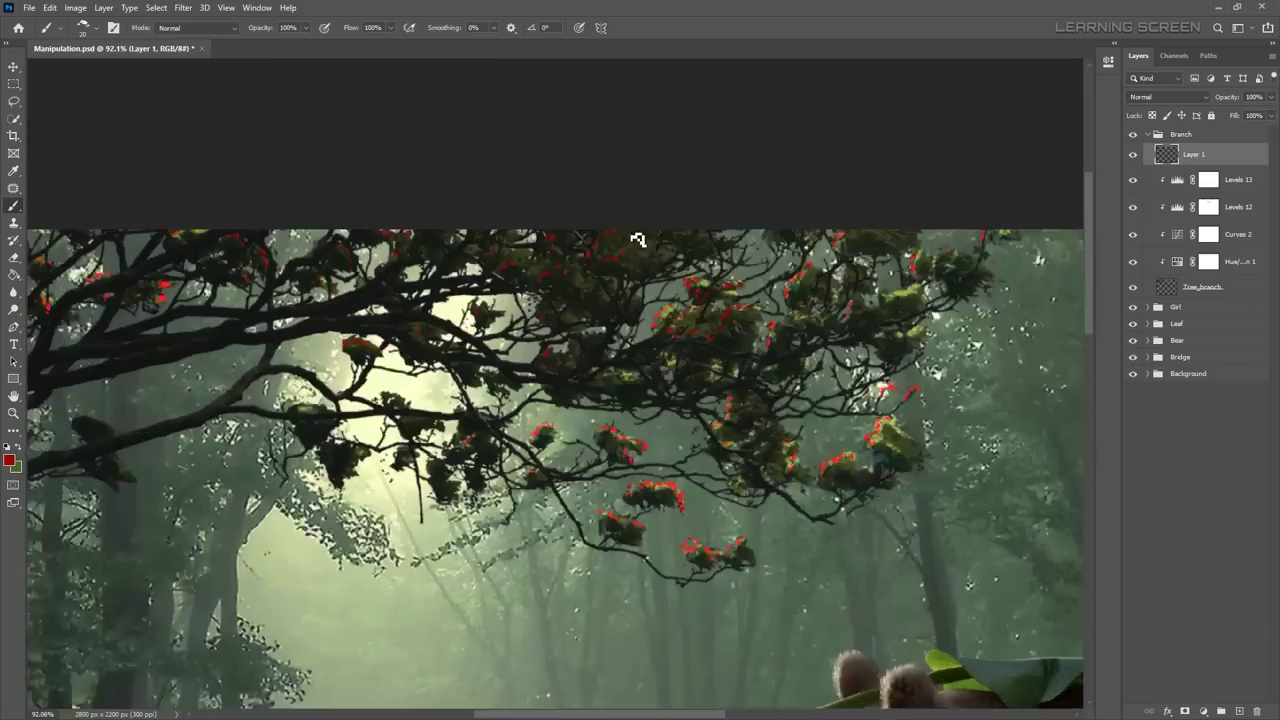
scroll(637, 240, down, 2)
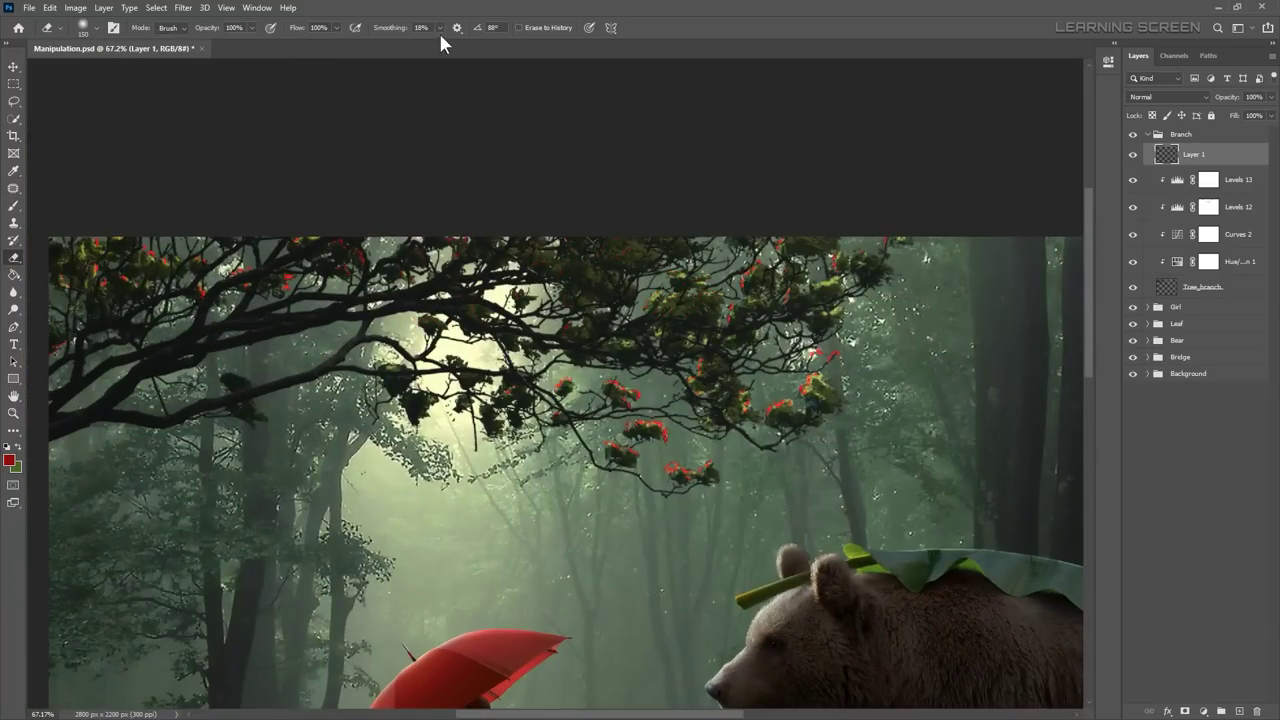
scroll(573, 331, down, 2)
scroll(263, 289, up, 5)
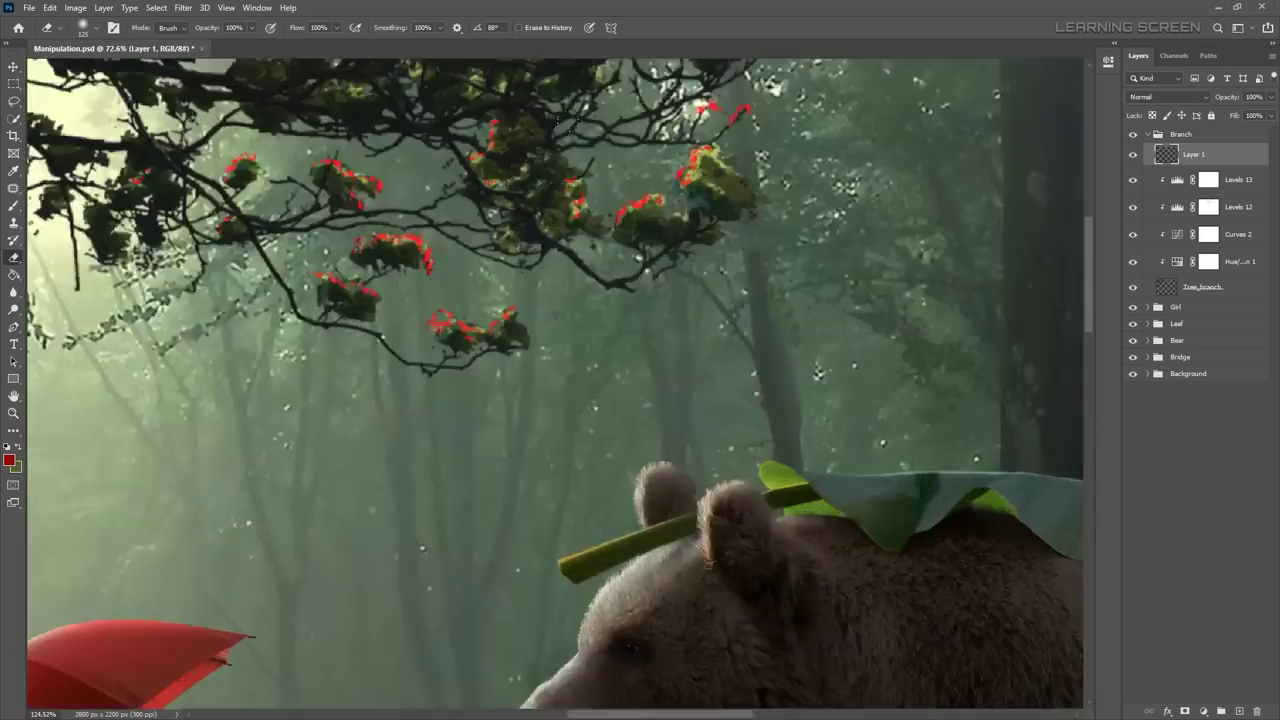
key(b)
scroll(263, 289, up, 5)
scroll(560, 251, down, 3)
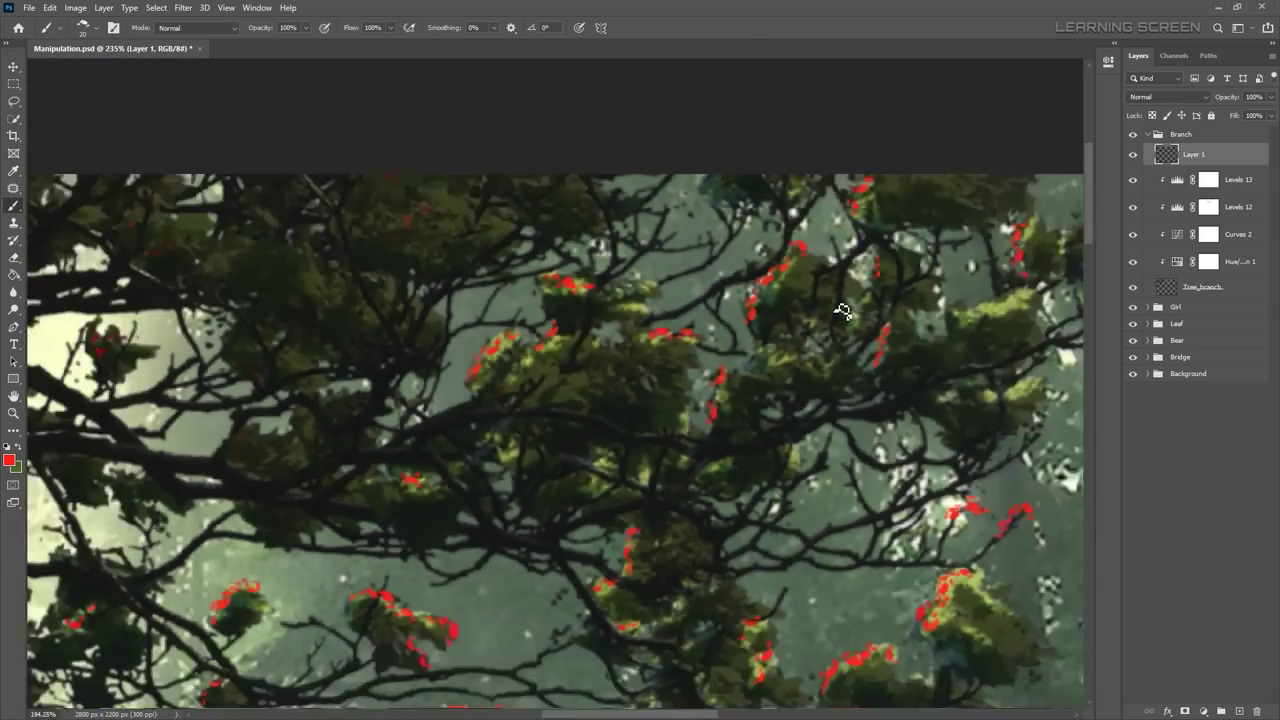
scroll(837, 294, down, 3)
scroll(809, 374, down, 1)
key(v)
scroll(535, 441, up, 5)
scroll(535, 441, up, 4)
key(b)
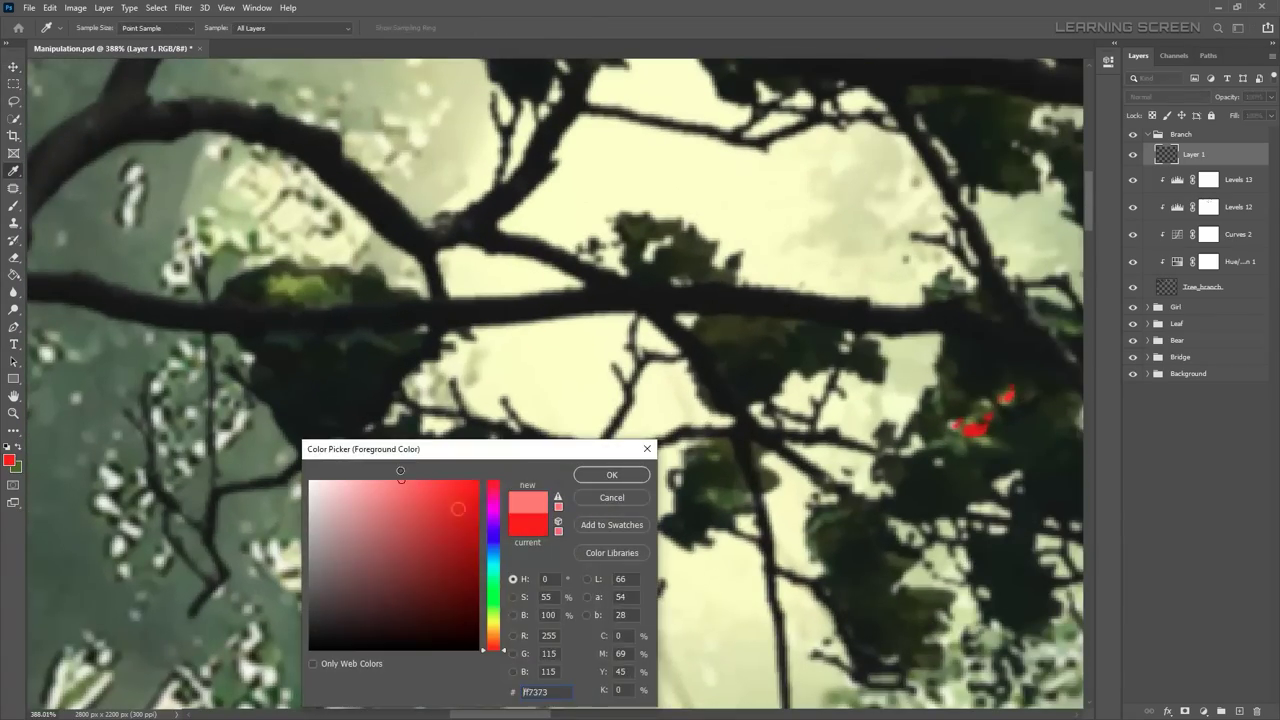
key(ctrl+z)
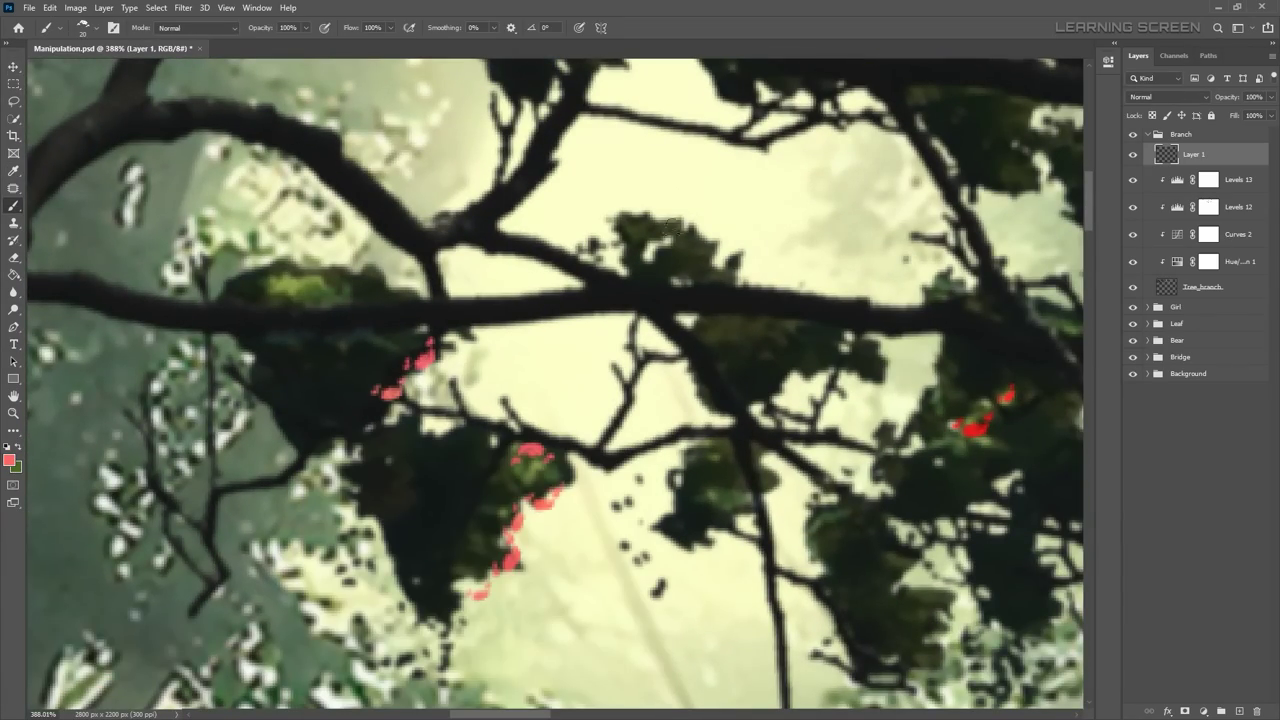
scroll(54, 97, down, 3)
scroll(54, 97, down, 2)
text(Flowers)
key(Return)
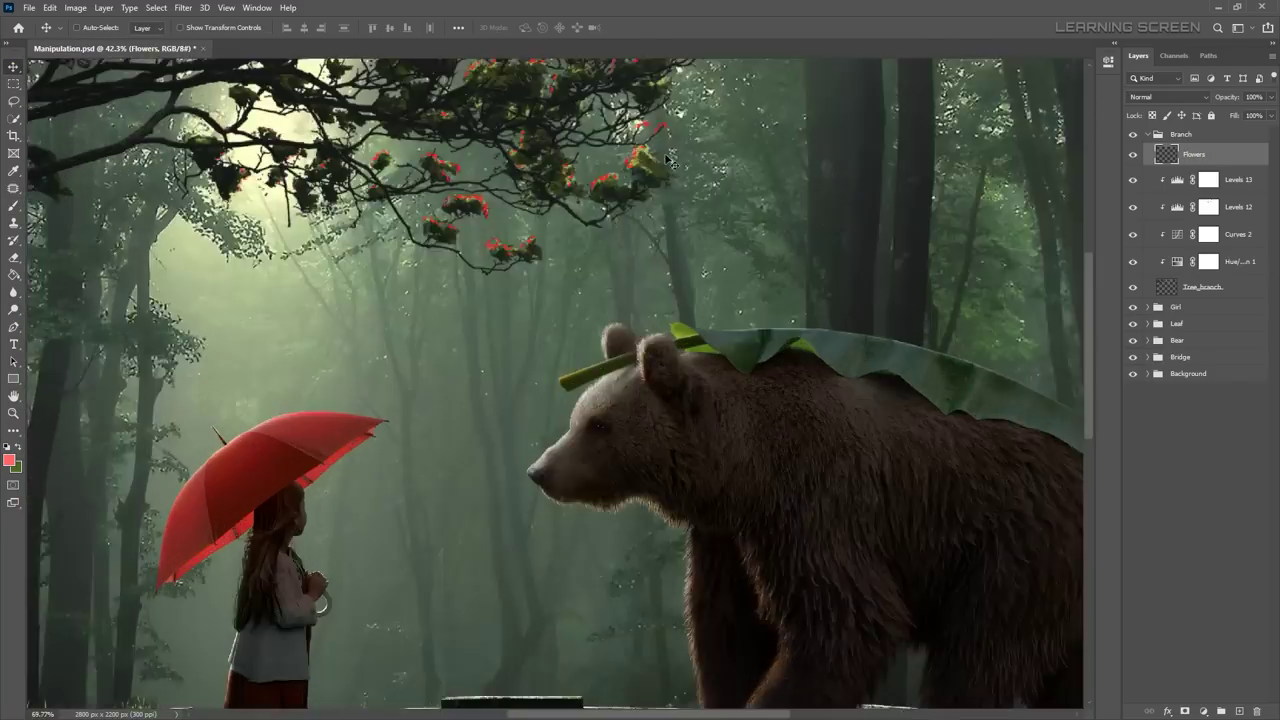
scroll(560, 190, up, 6)
Step: Soften the Flowers layer with a 0.8-pixel Gaussian Blur
click(183, 7)
click(400, 213)
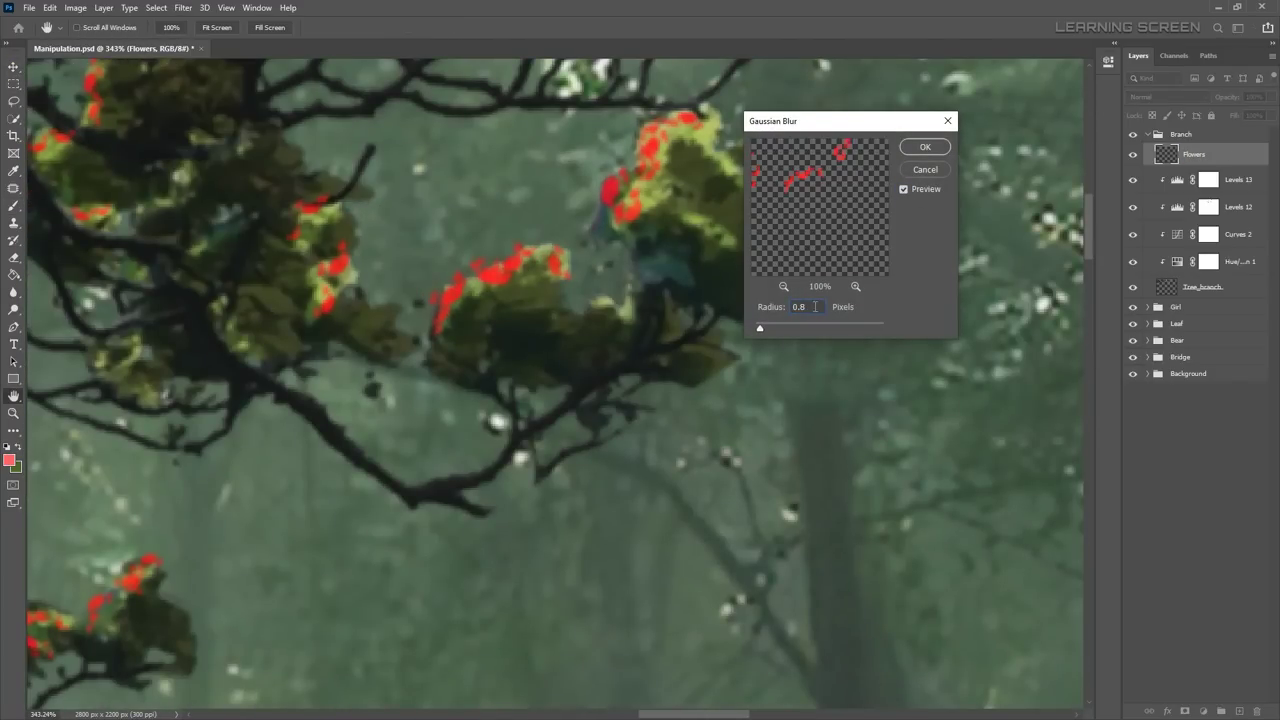
key(Return)
scroll(651, 334, down, 4)
scroll(651, 334, down, 1)
scroll(655, 366, down, 1)
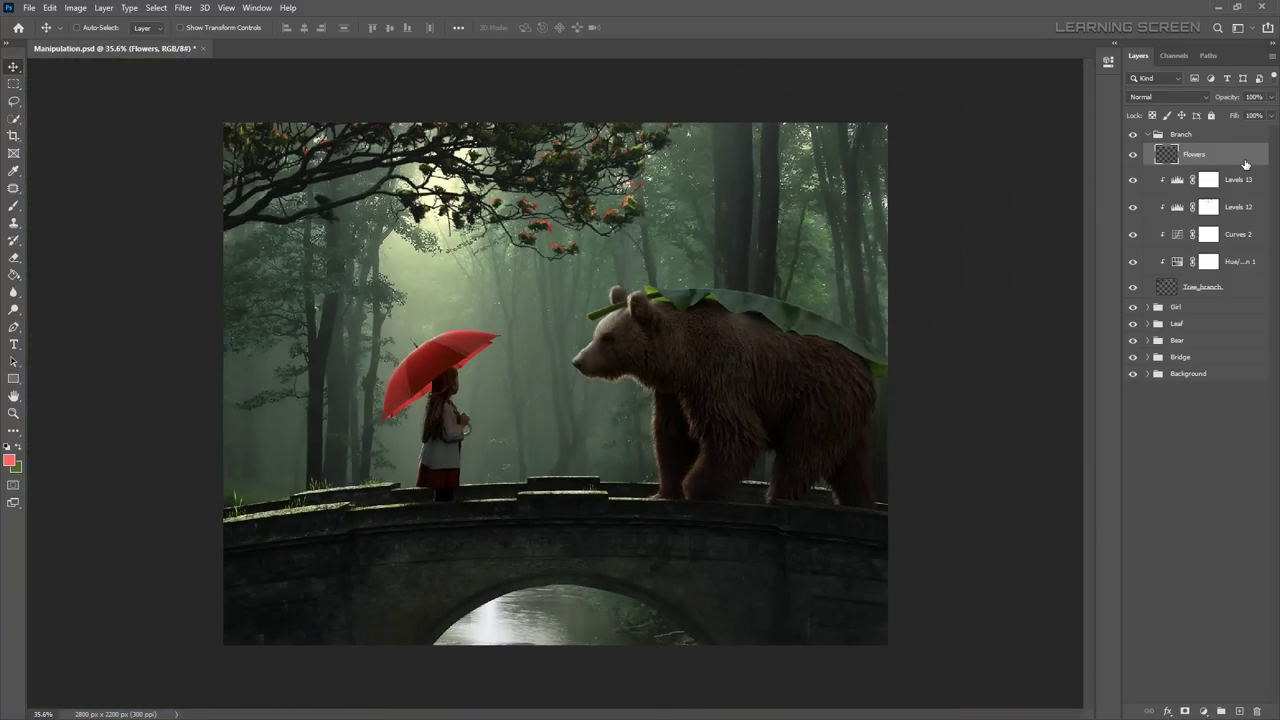
Step: Paint a soft pale-yellow glow spot near the treetop on a new layer
click(1238, 711)
text(Light Insert)
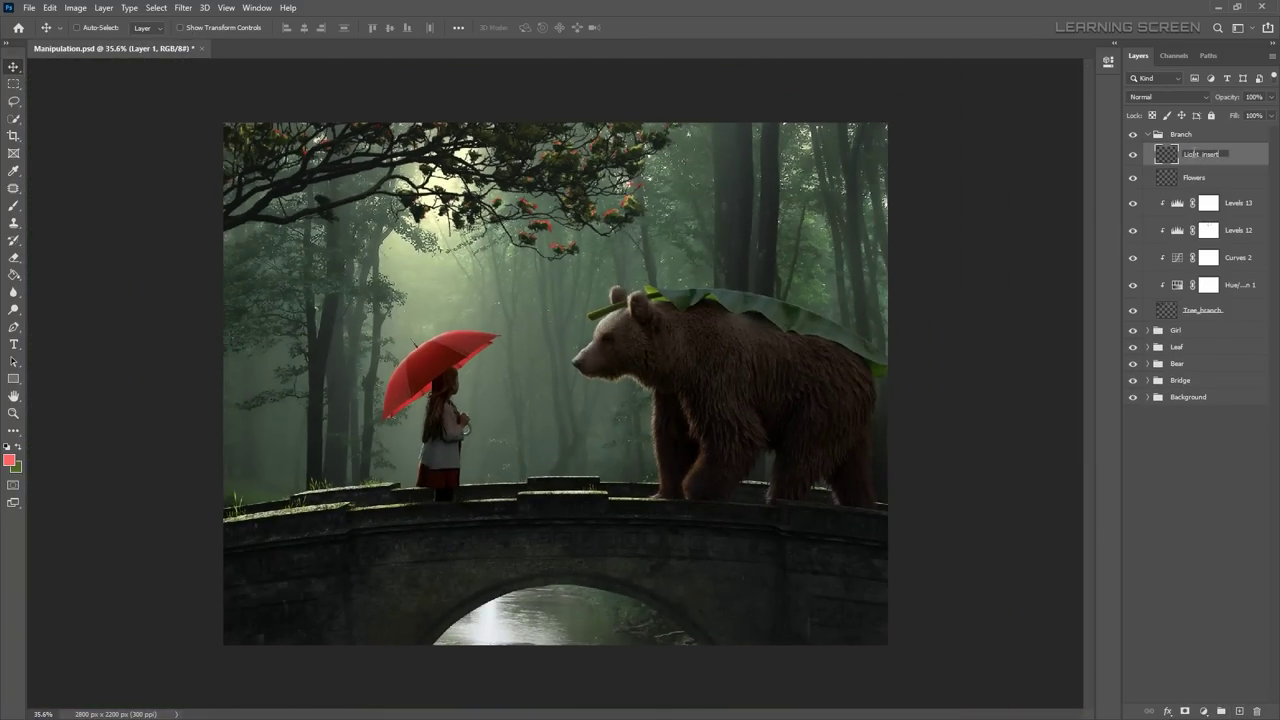
click(10, 460)
click(226, 618)
key(Return)
key(b)
right_click(445, 202)
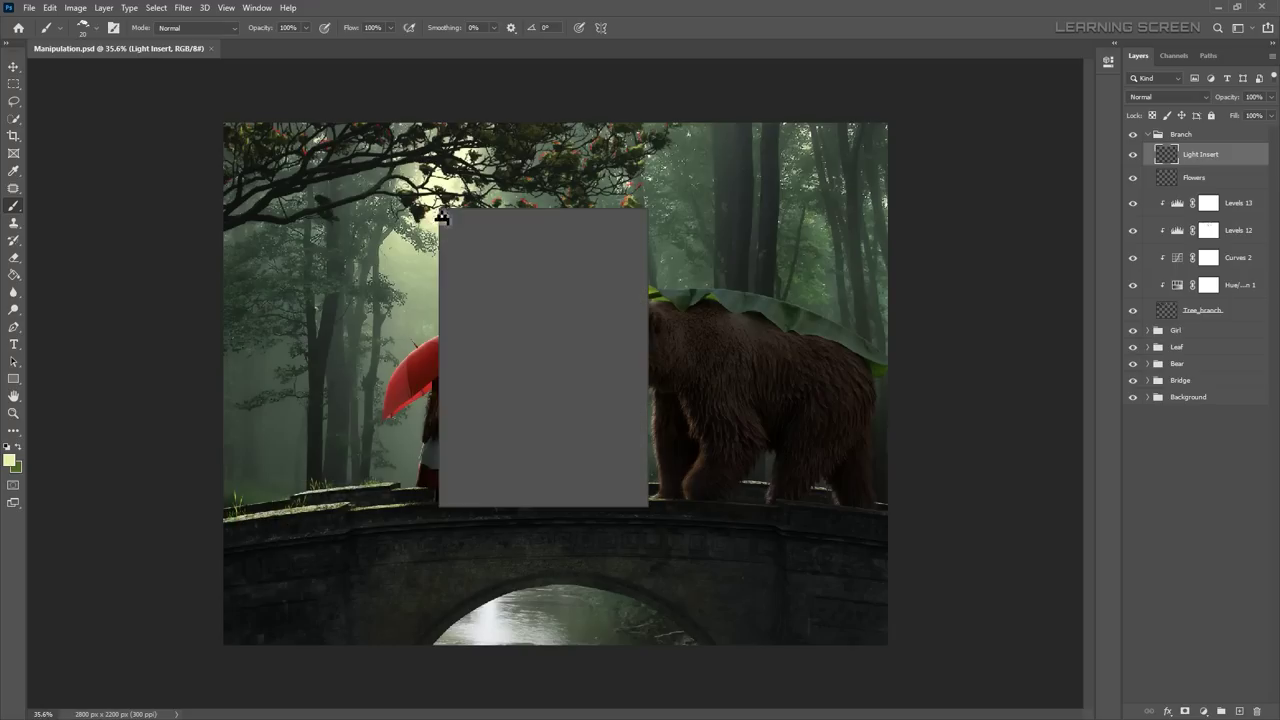
click(445, 195)
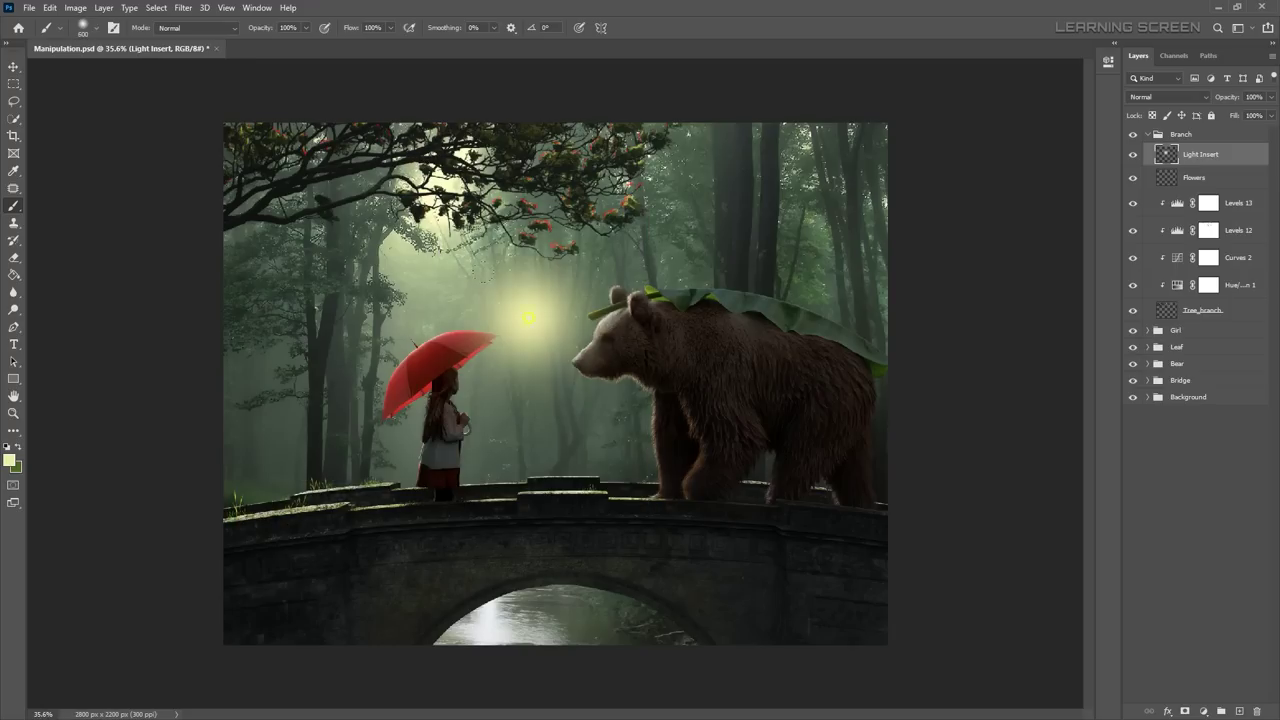
Step: Scale the glow, then place the Light Insert layer under Flowers as a clipping mask
key(ctrl+t)
key(Return)
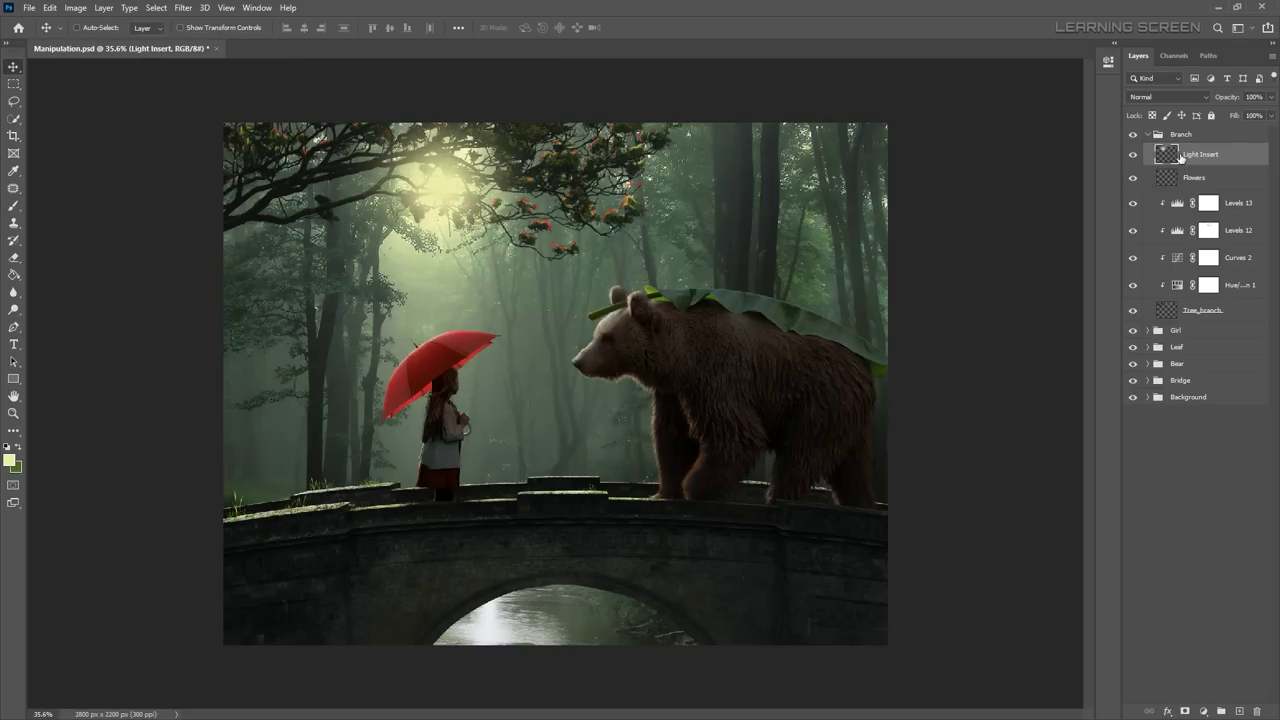
drag(1168, 155, 1170, 188)
right_click(1225, 177)
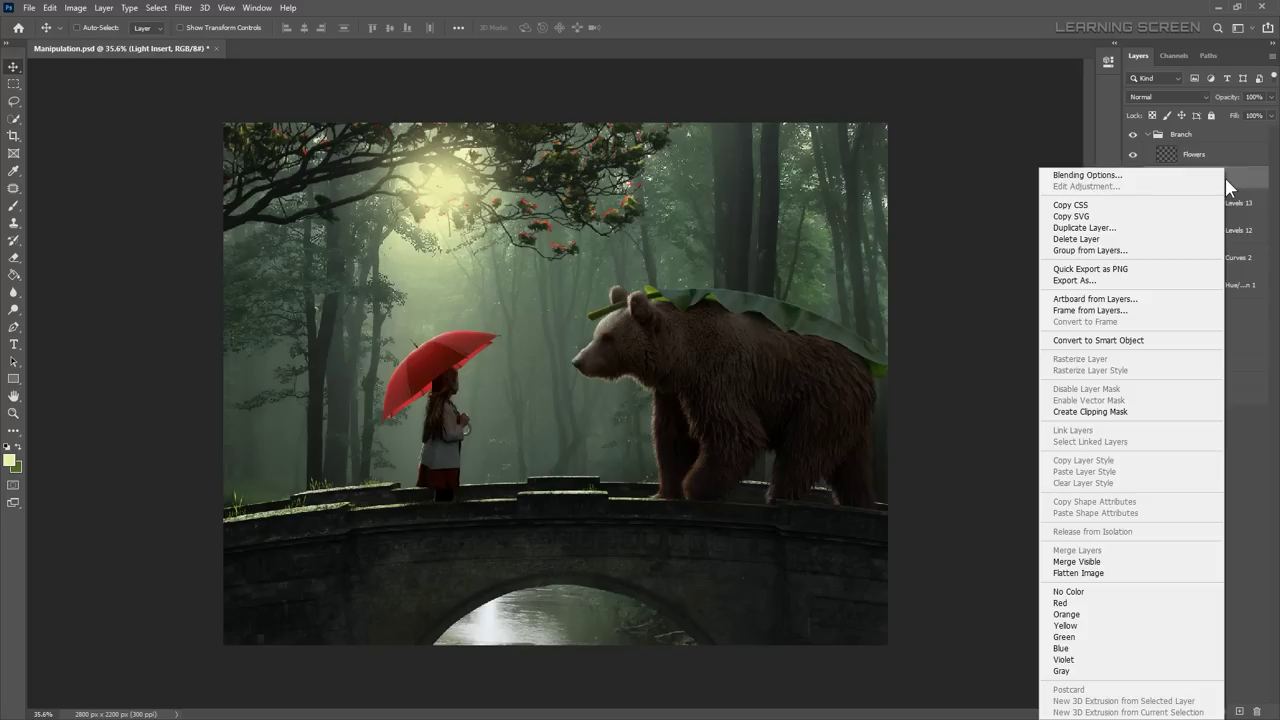
click(1088, 409)
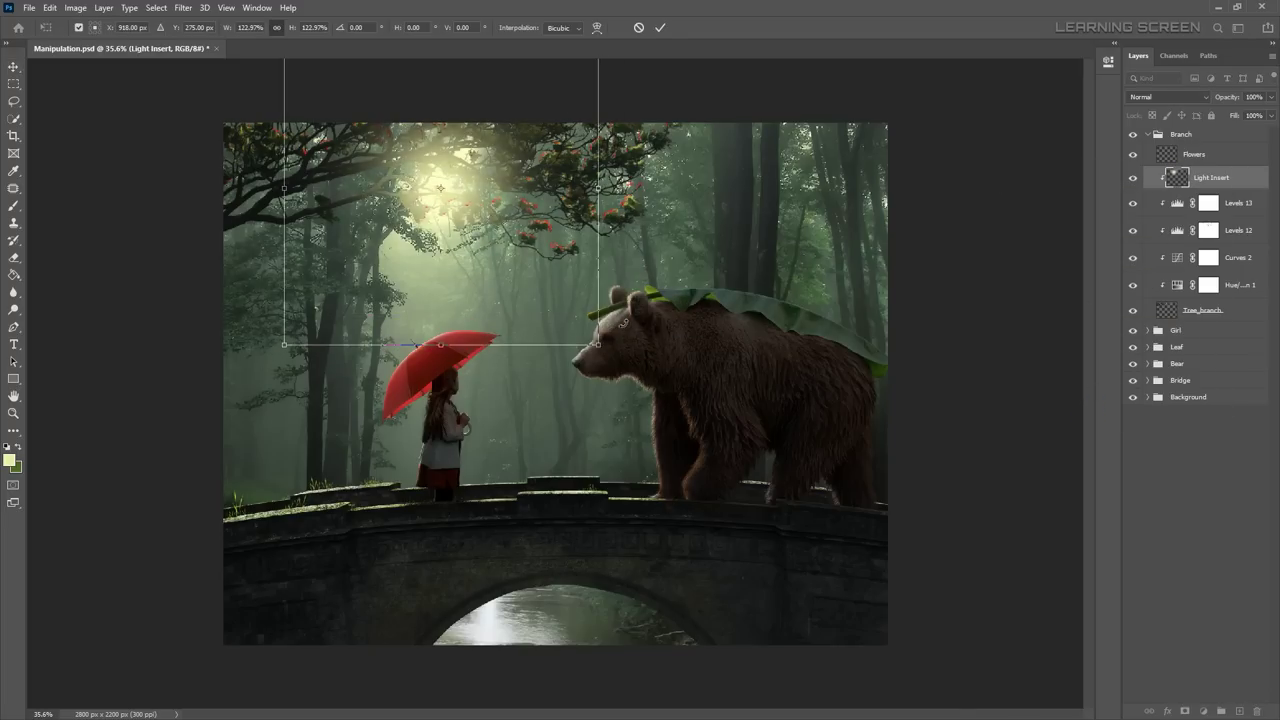
Step: Set the Light Insert glow to 33% opacity in Normal mode and nudge it into place
click(1271, 97)
drag(1273, 110, 1229, 110)
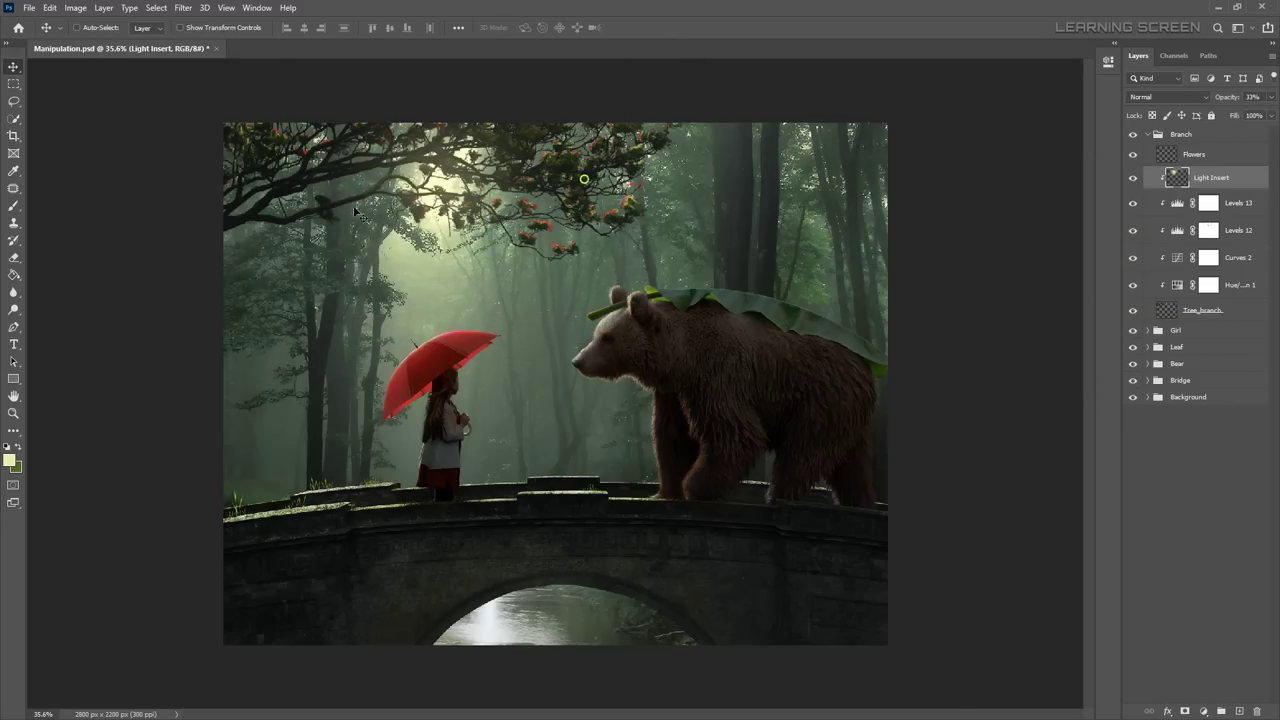
key(ctrl+0)
click(1165, 97)
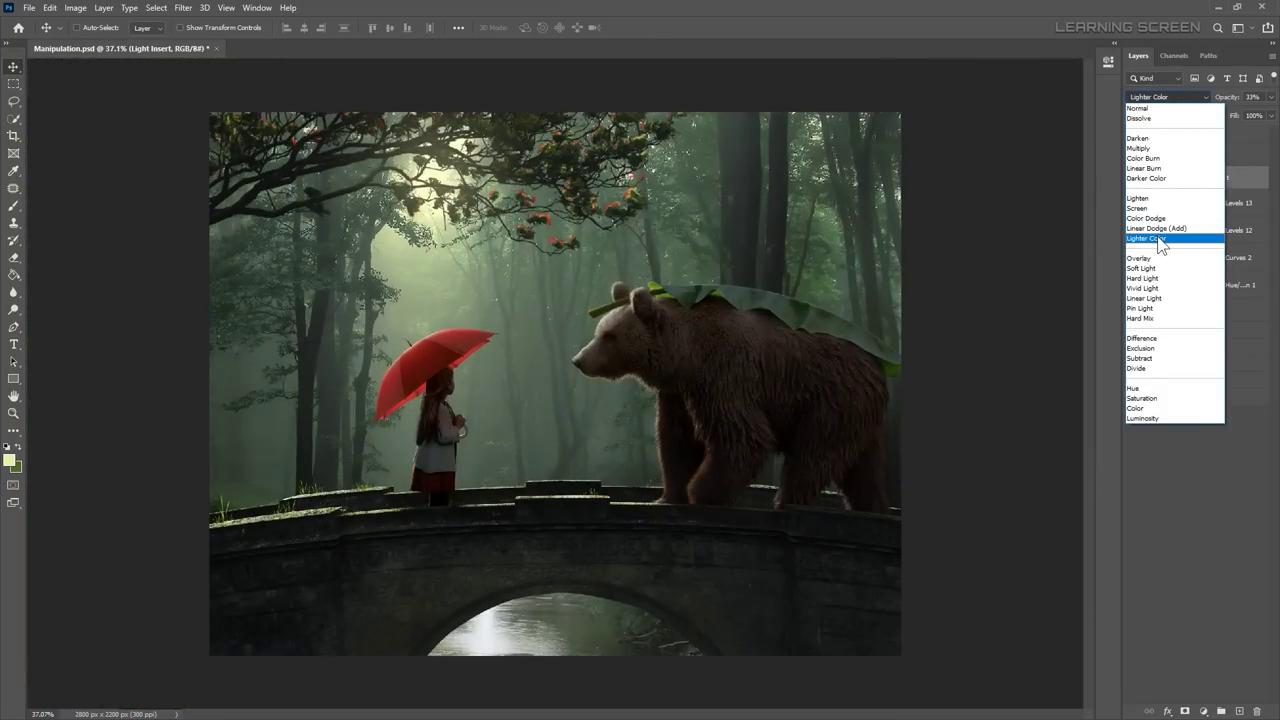
click(1148, 114)
drag(440, 176, 473, 177)
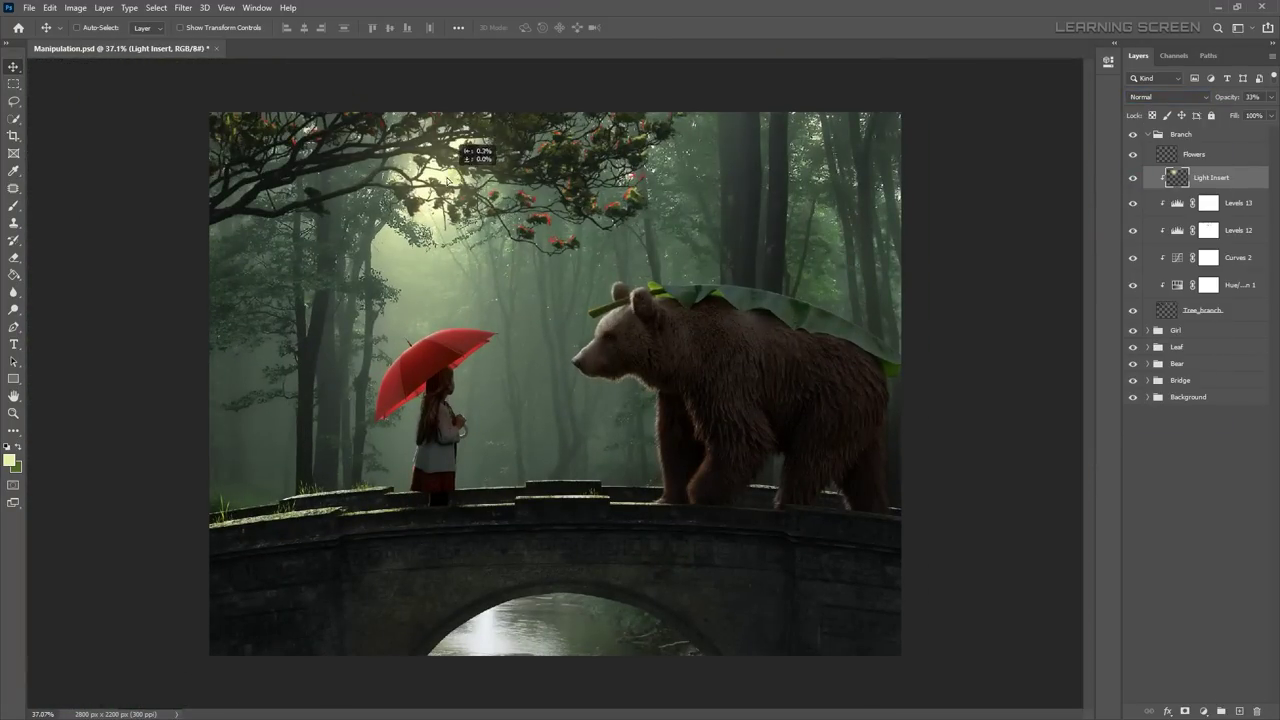
Step: Add a Color Balance adjustment clipped to River, warming its highlights (+16, +13, -45)
click(1148, 134)
click(1148, 217)
click(1190, 265)
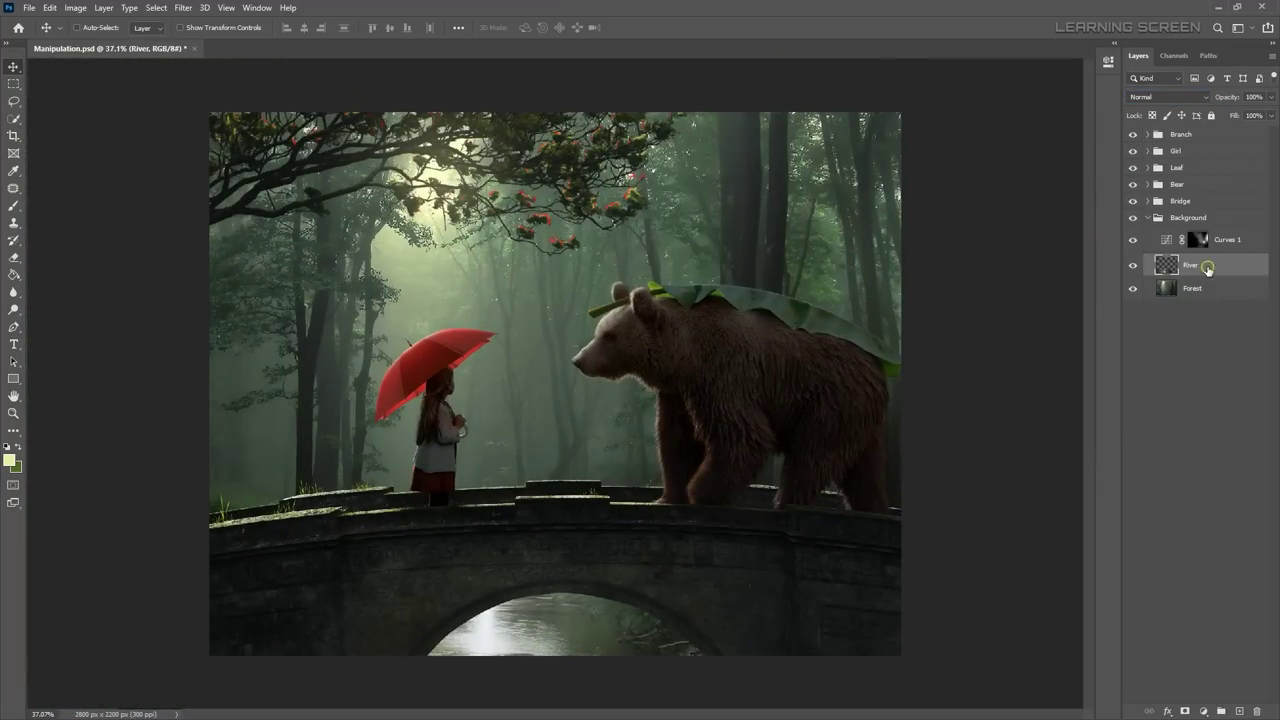
click(1204, 711)
click(1205, 591)
click(1005, 101)
click(960, 130)
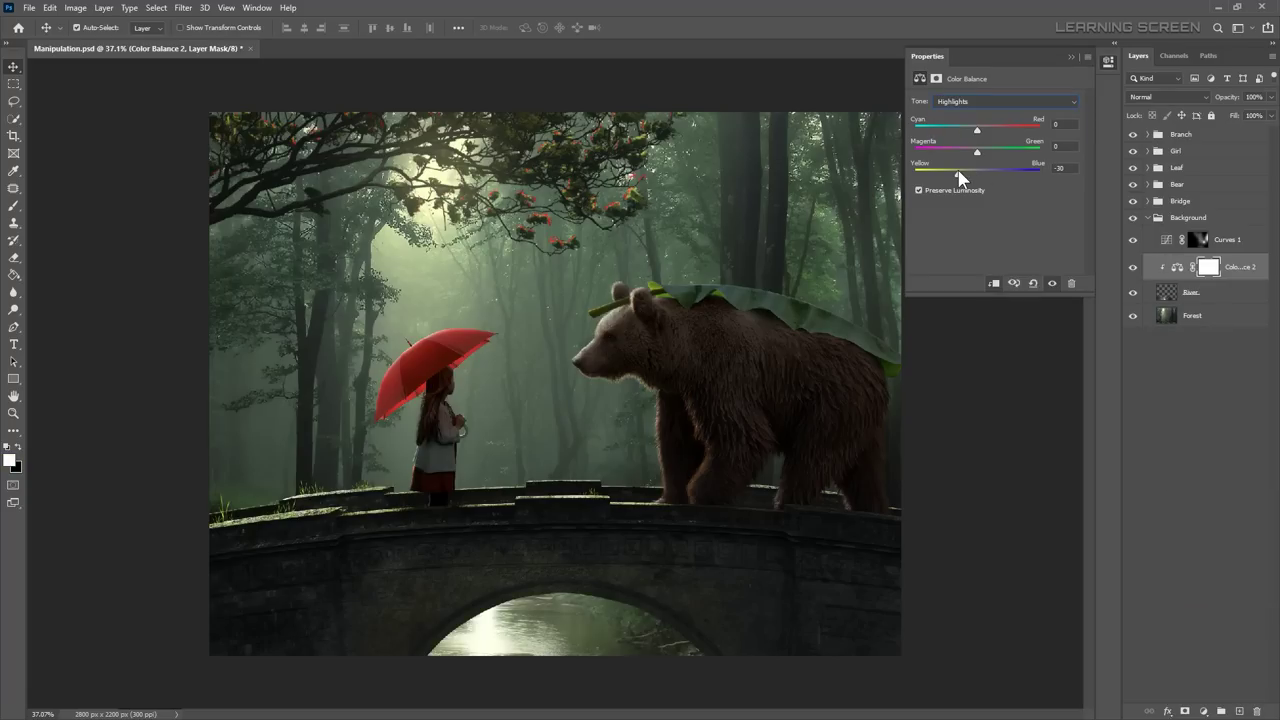
drag(977, 173, 954, 173)
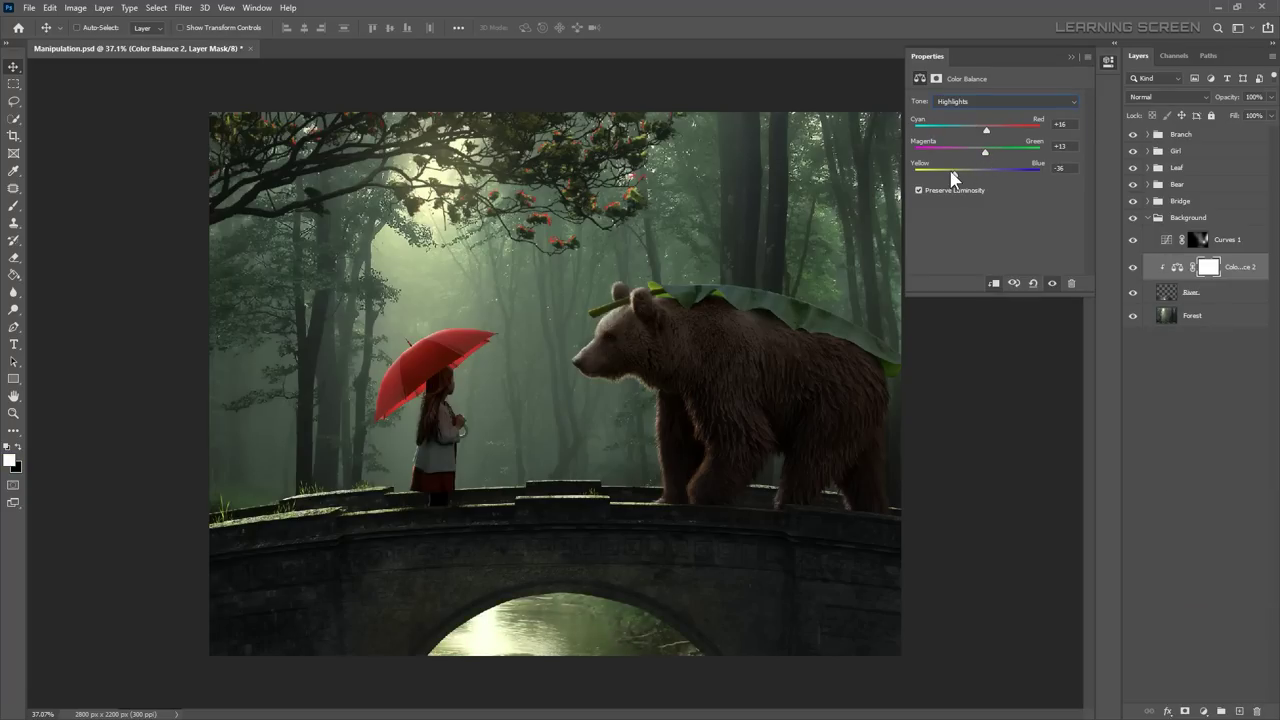
Step: Limit Color Balance 2 to brighter areas with Blend If and set it to Color mode
double_click(1250, 267)
drag(932, 556, 1032, 556)
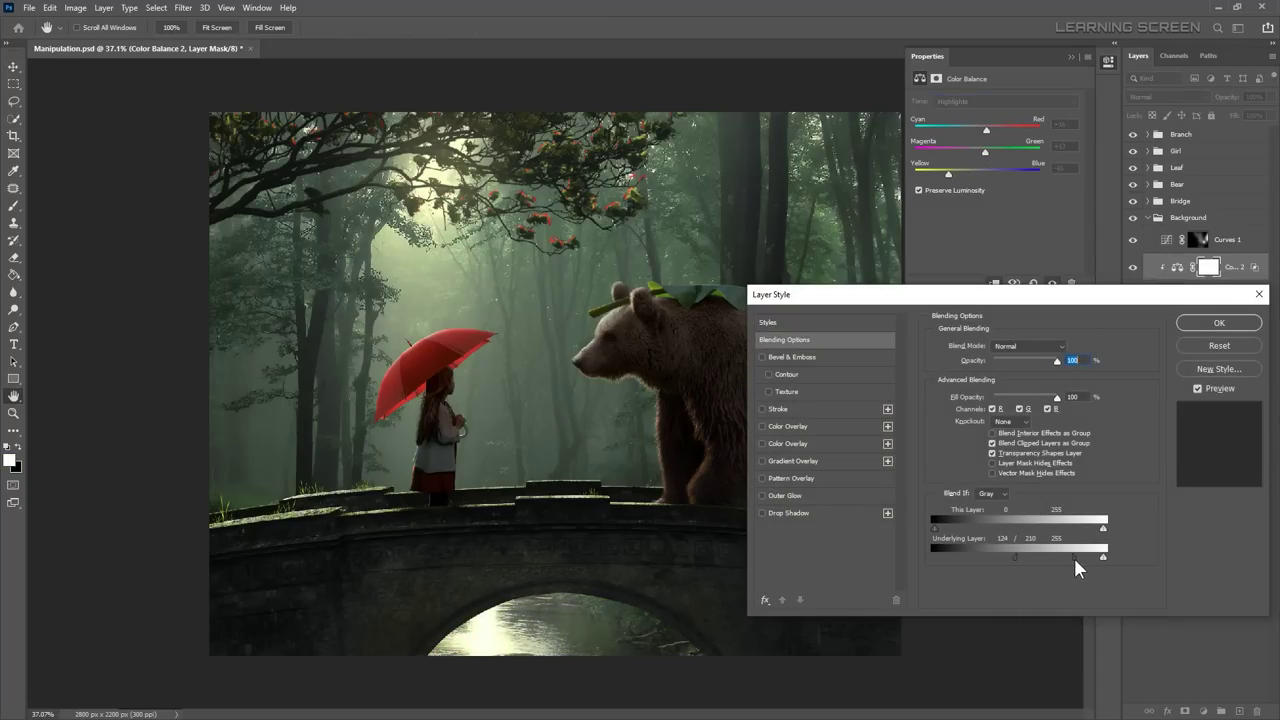
click(1219, 322)
click(1165, 97)
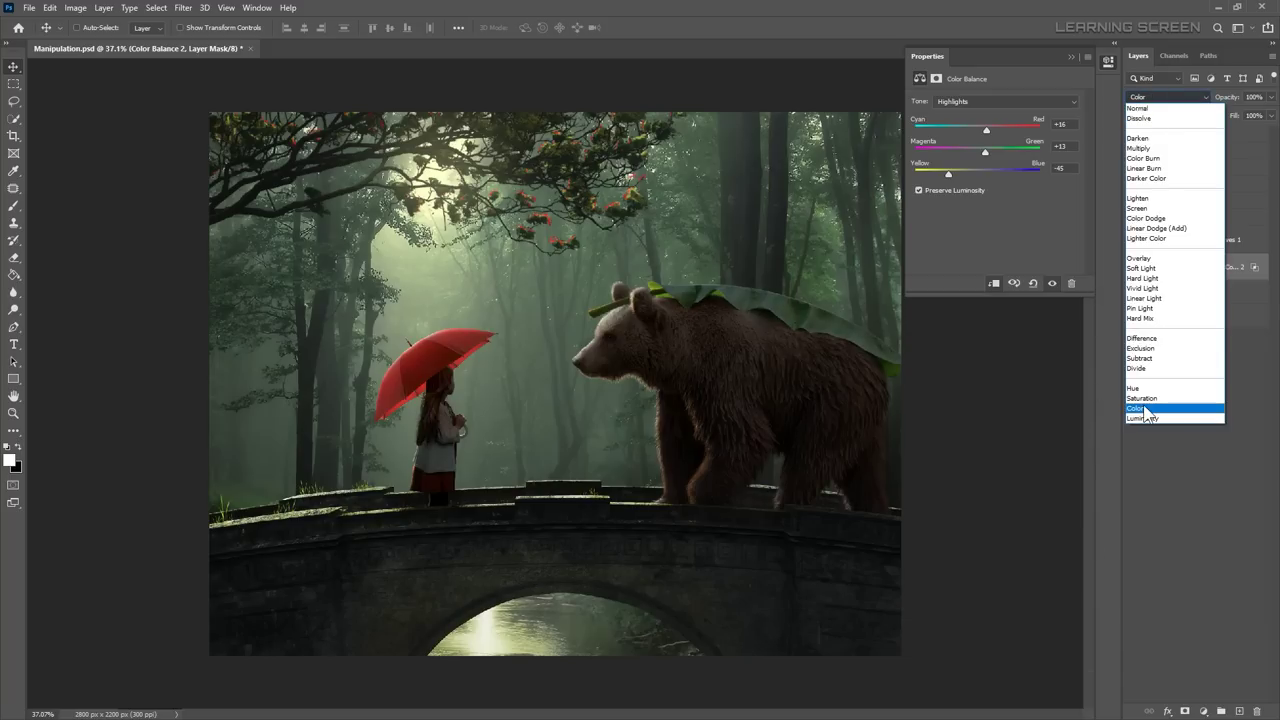
click(1150, 406)
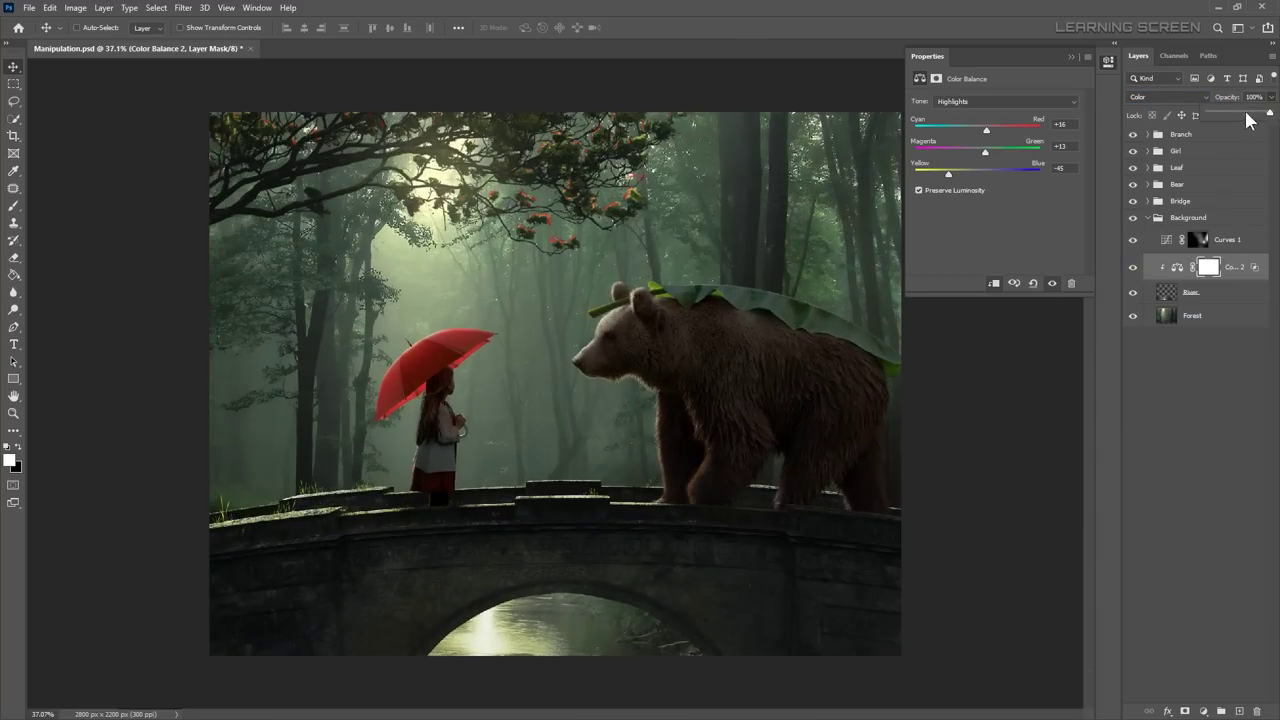
click(1108, 61)
click(1148, 217)
click(1200, 134)
Step: Create a new black-filled layer named 'Rain' on top of the stack
click(1239, 711)
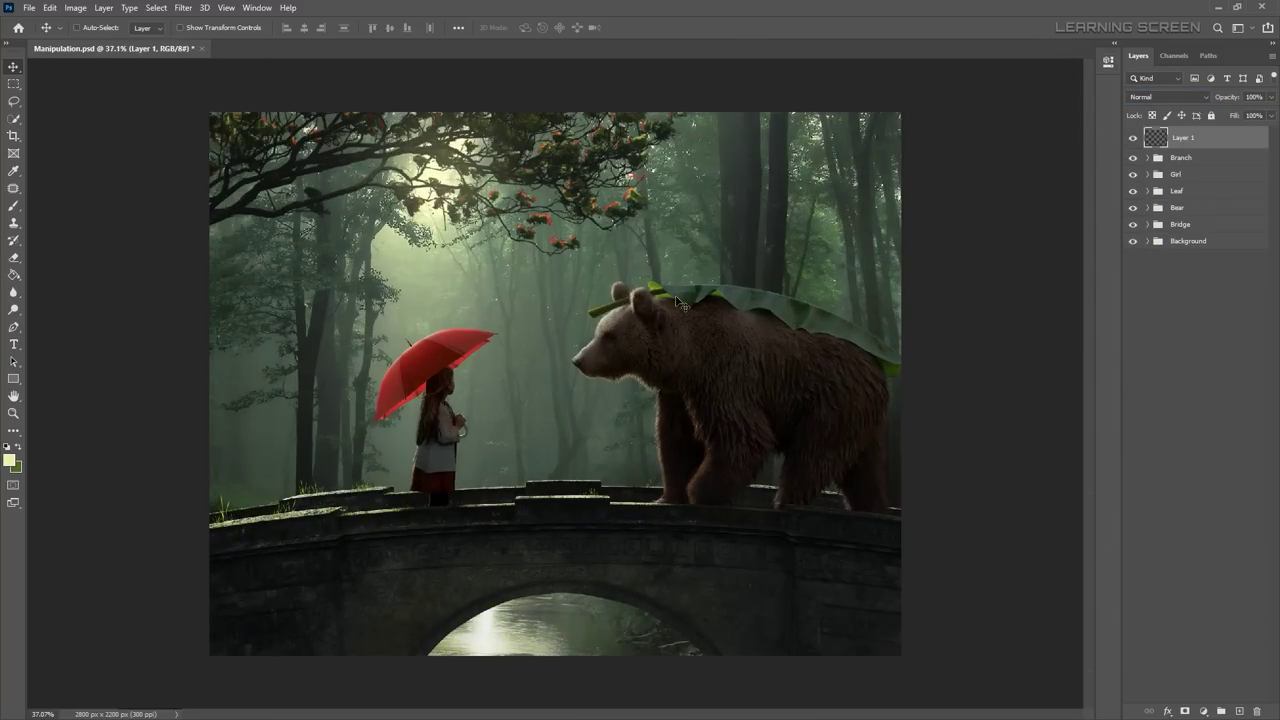
click(9, 460)
key(alt+BackSpace)
double_click(1181, 137)
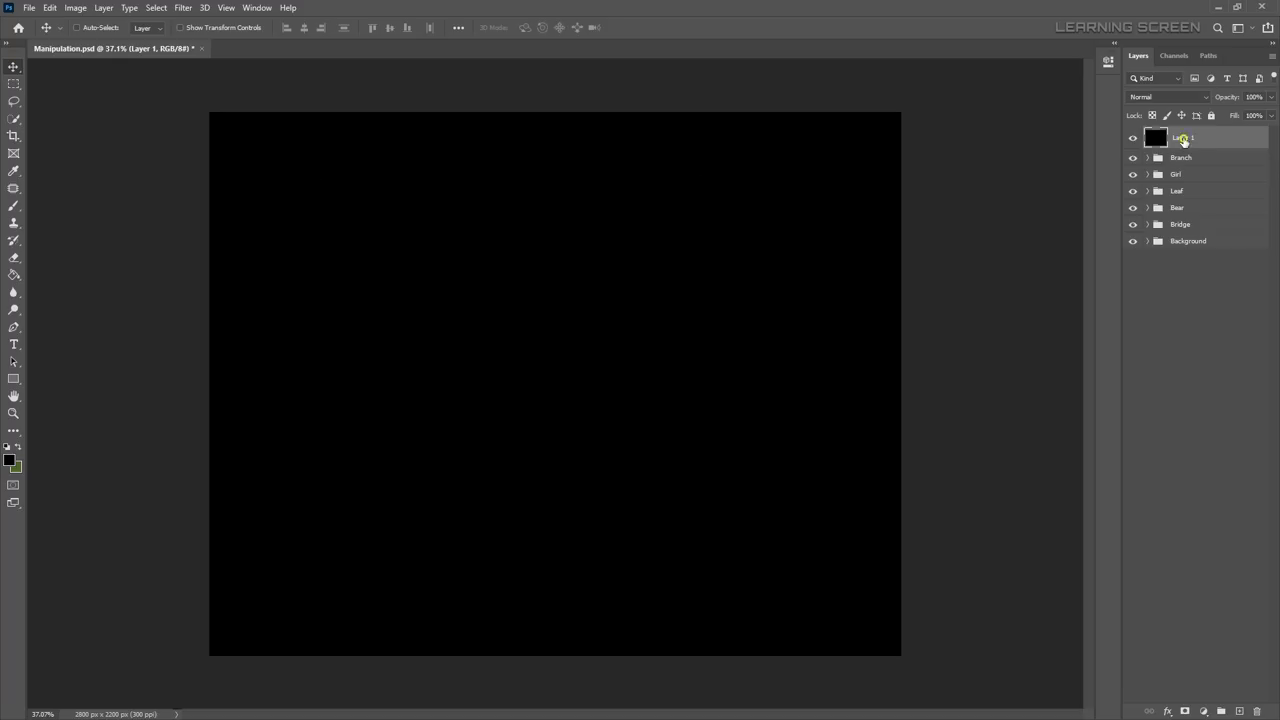
text(Rain)
key(Return)
Step: Add 400% noise, a slight Gaussian Blur, and Levels to crush Rain into sparse white specks
click(183, 7)
click(400, 193)
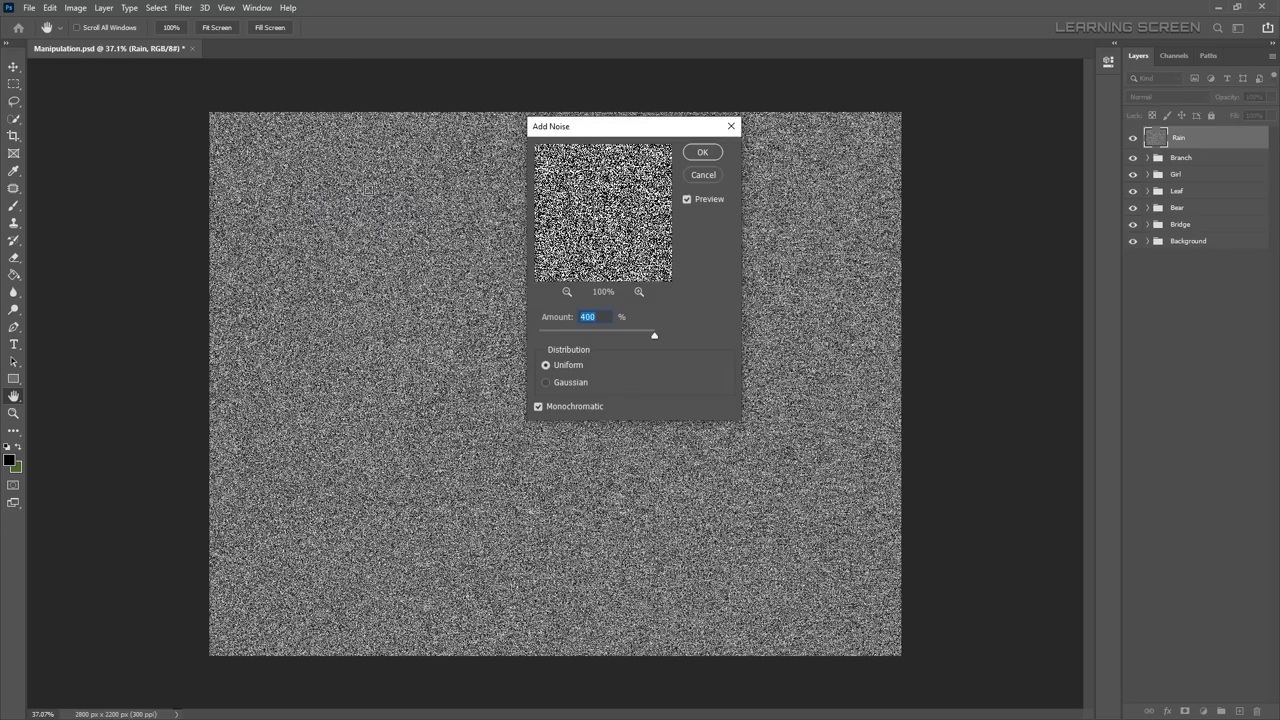
drag(652, 334, 621, 309)
key(Return)
click(183, 7)
click(385, 220)
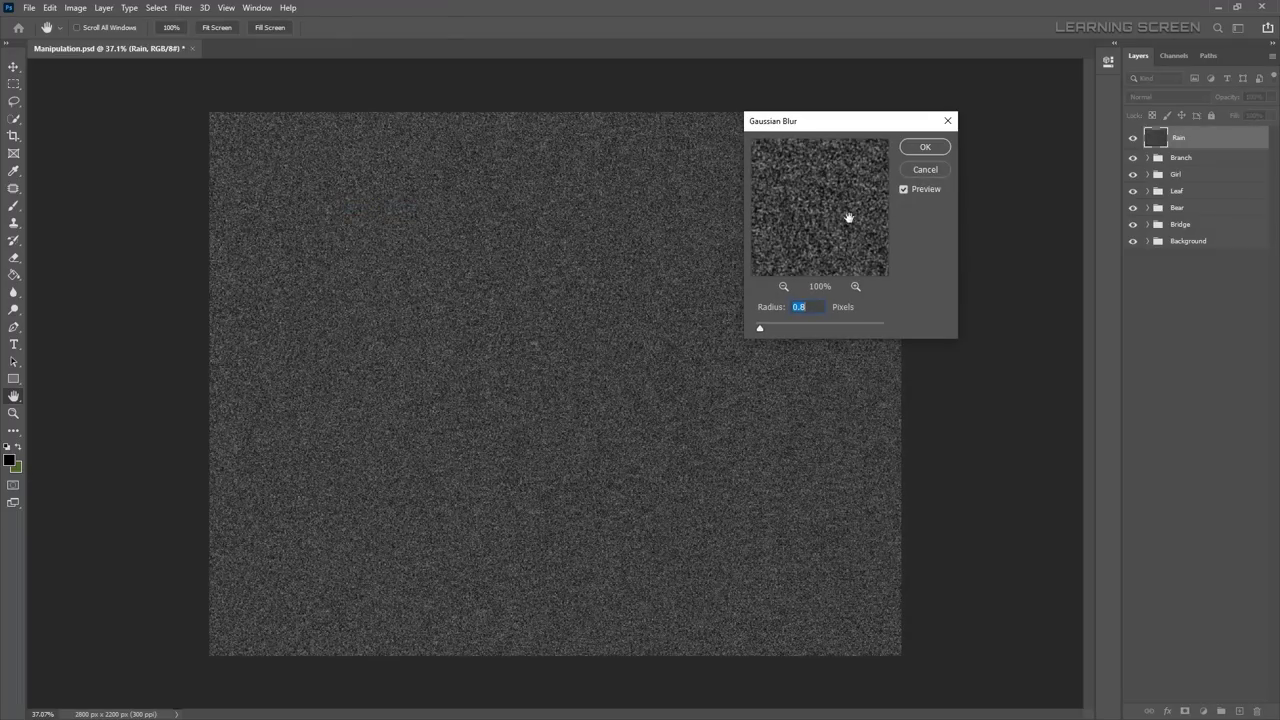
key(Return)
key(ctrl+l)
drag(799, 432, 853, 435)
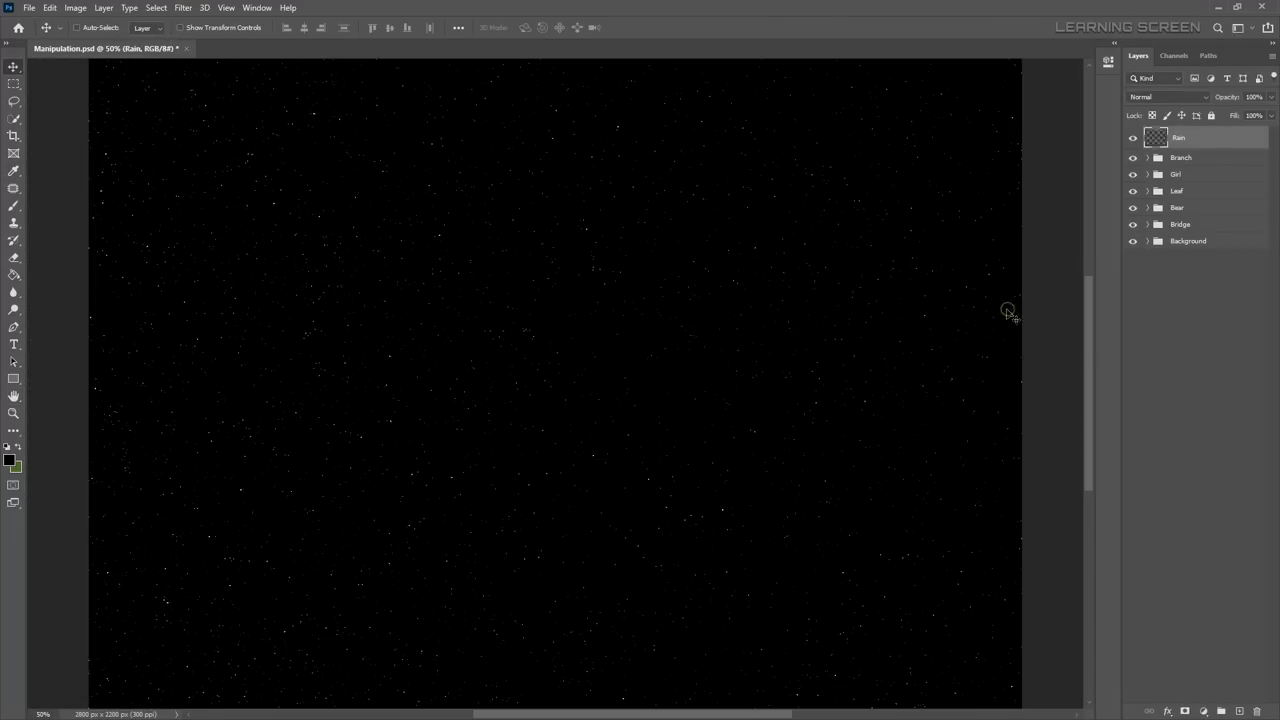
Step: Duplicate Rain, apply -65°/71 px Motion Blur, set Screen mode, and brighten with Levels
right_click(1180, 140)
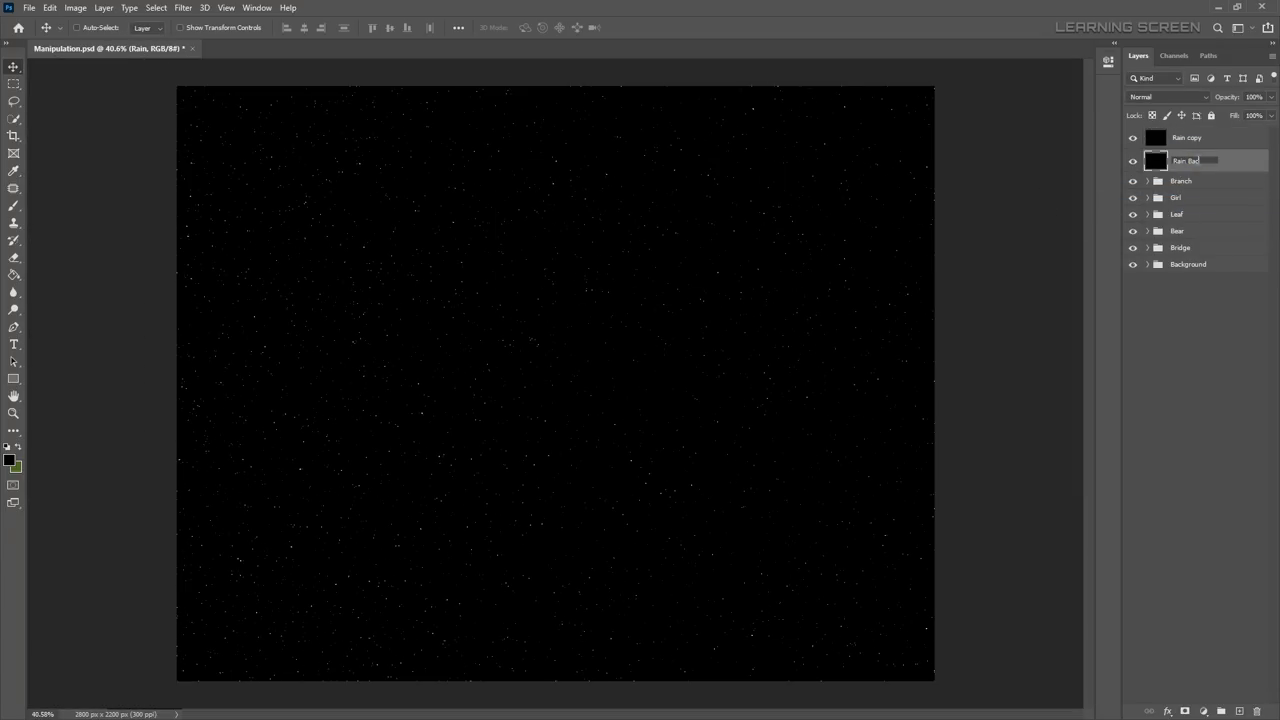
click(183, 7)
click(385, 229)
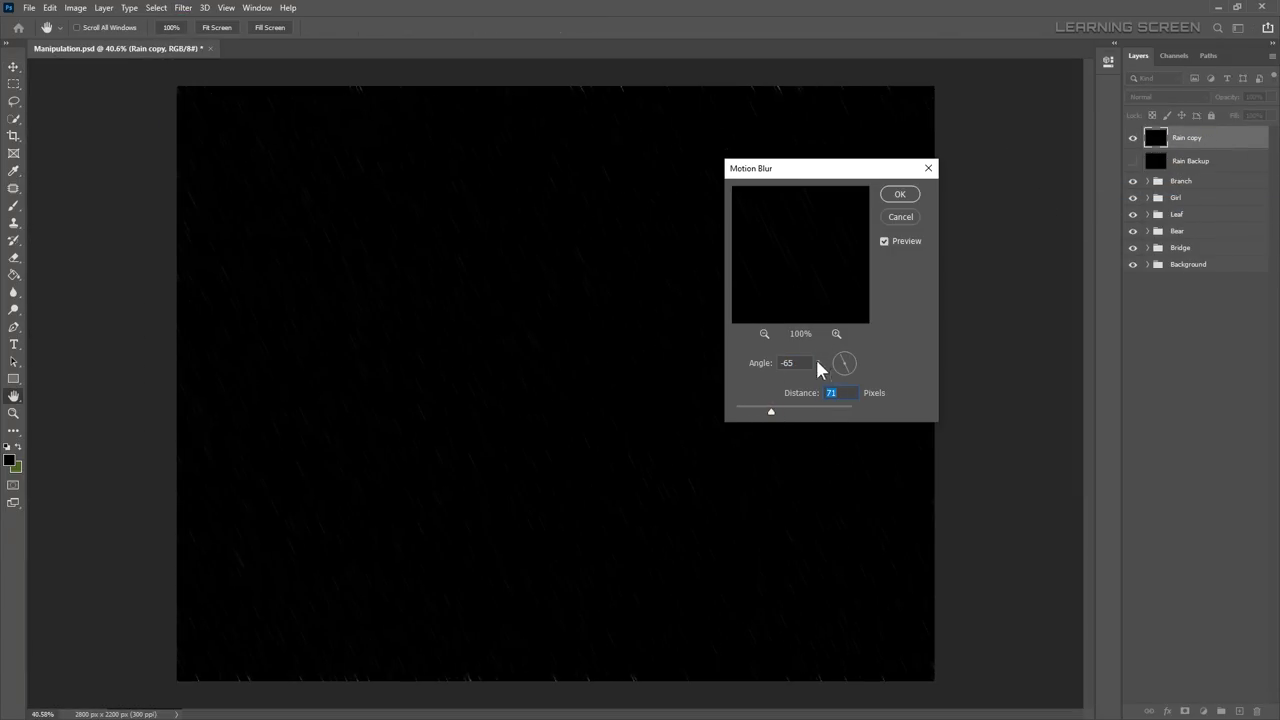
click(902, 197)
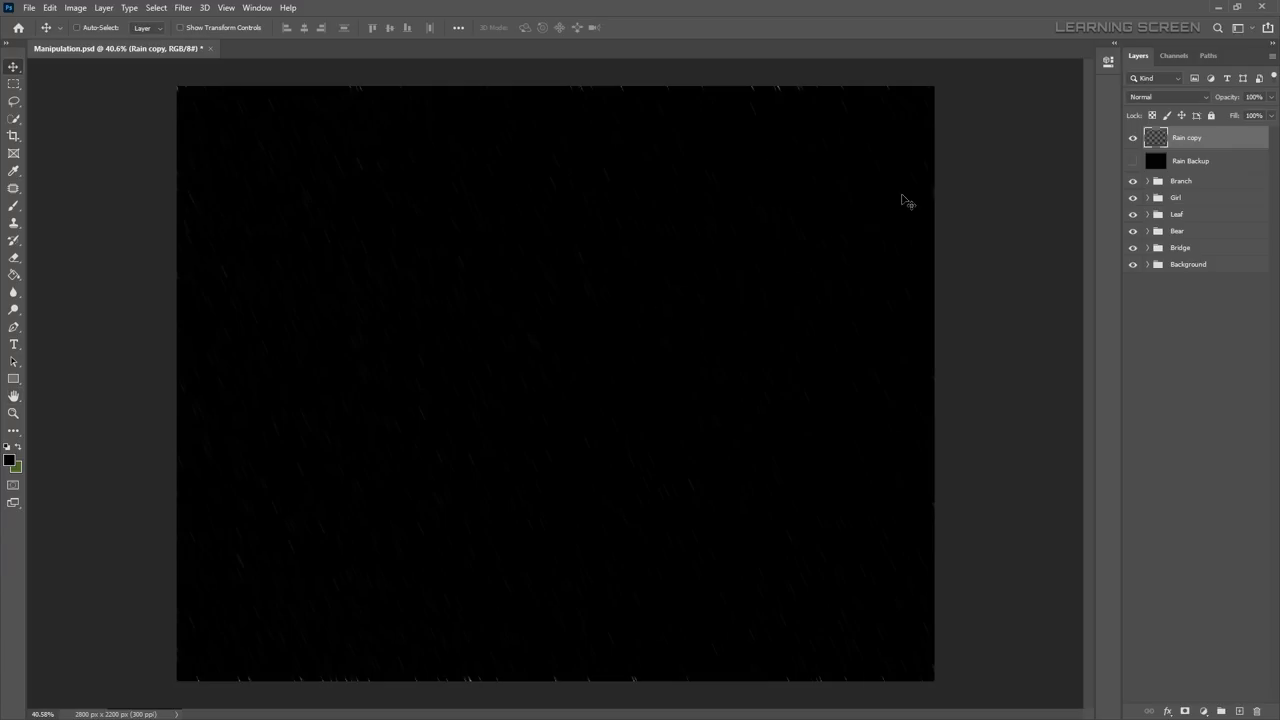
click(1165, 97)
click(1150, 203)
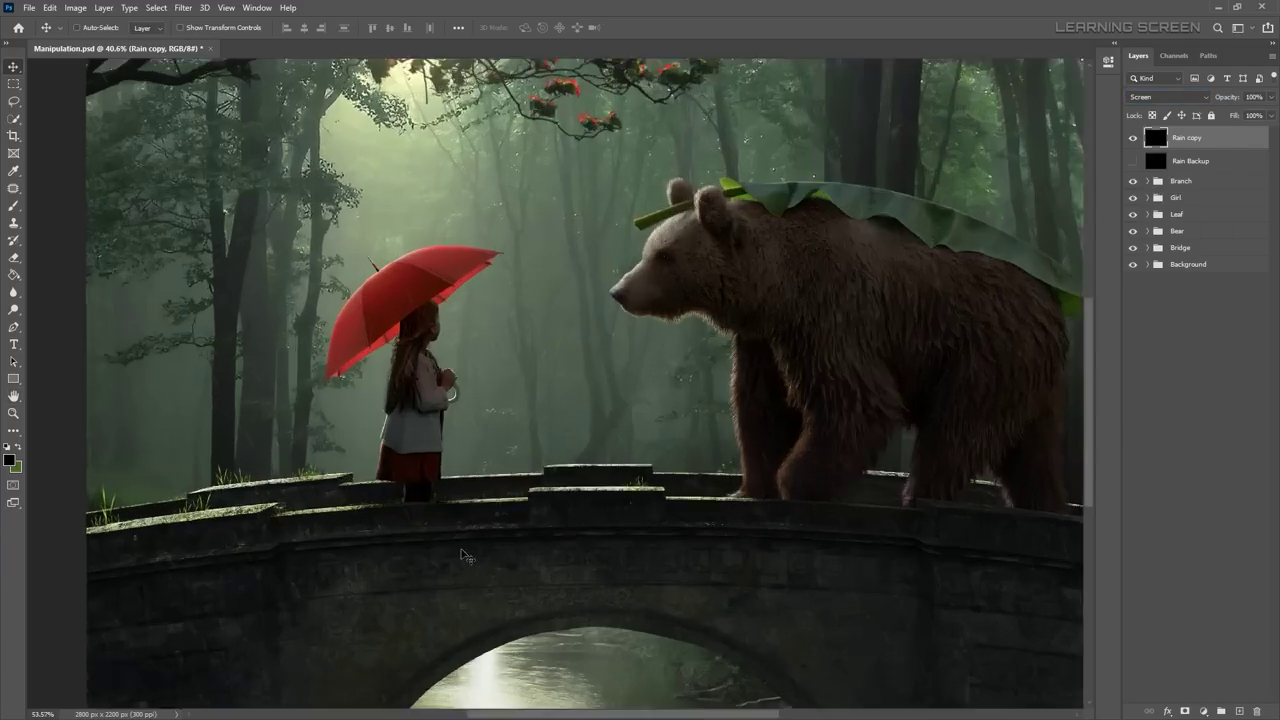
scroll(578, 416, up, 2)
key(ctrl+l)
drag(964, 432, 863, 434)
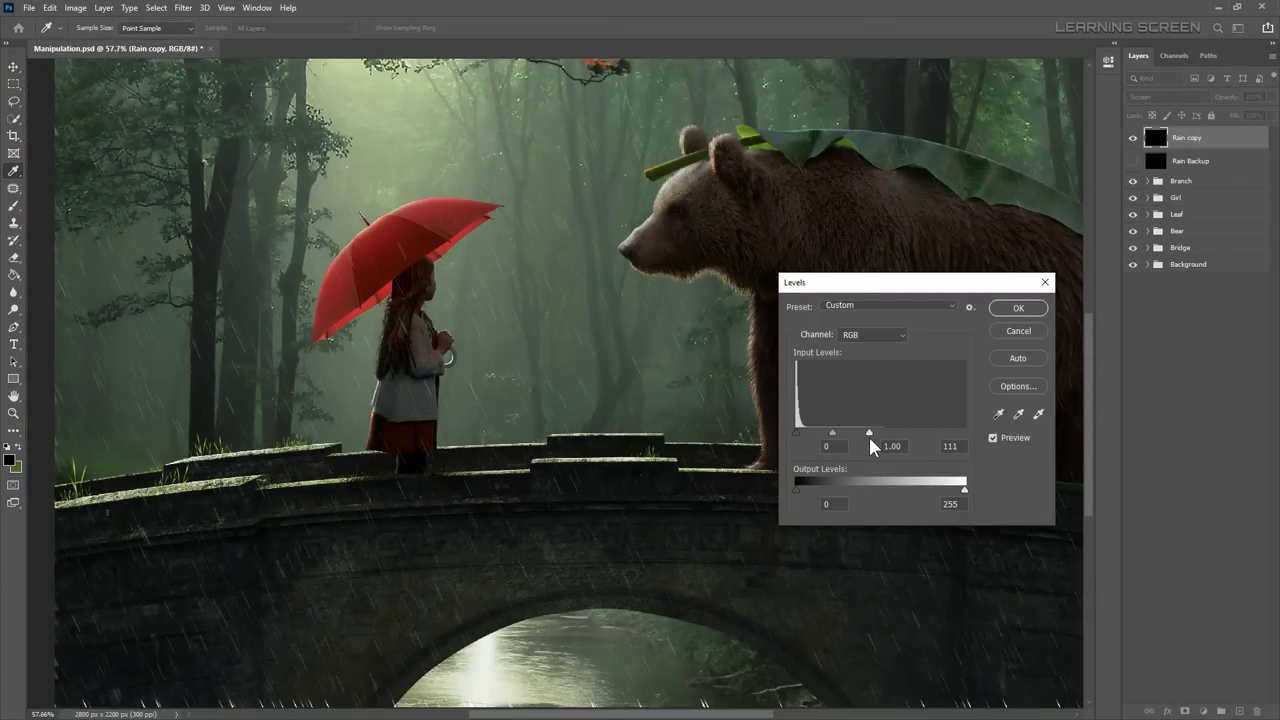
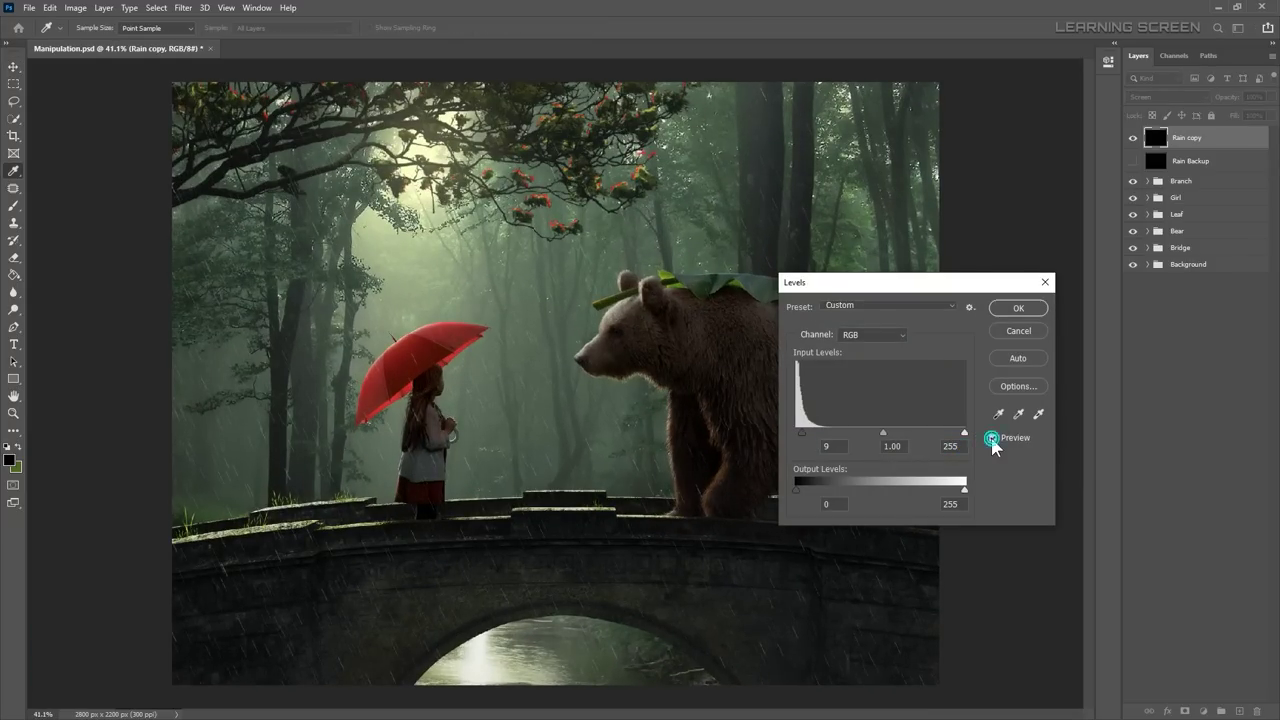
Step: Confirm the Levels adjustment, then duplicate the rain backup layer and reapply Motion Blur
click(1017, 308)
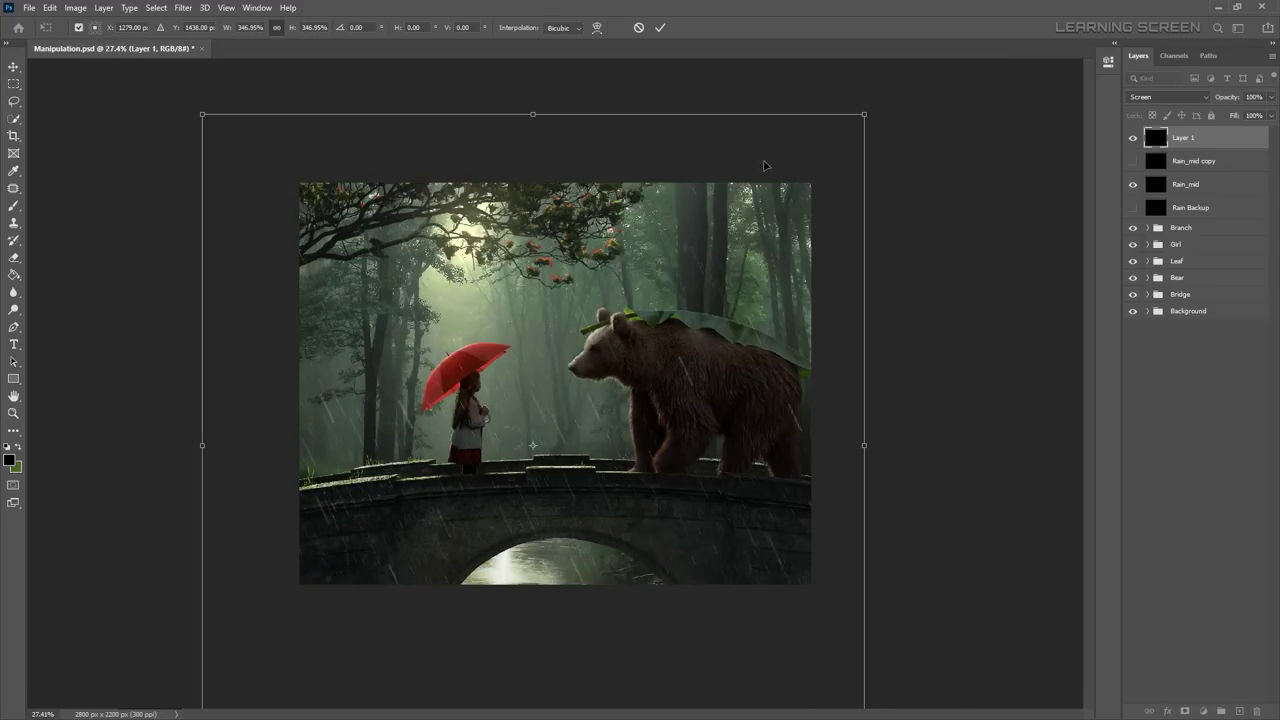
key(v)
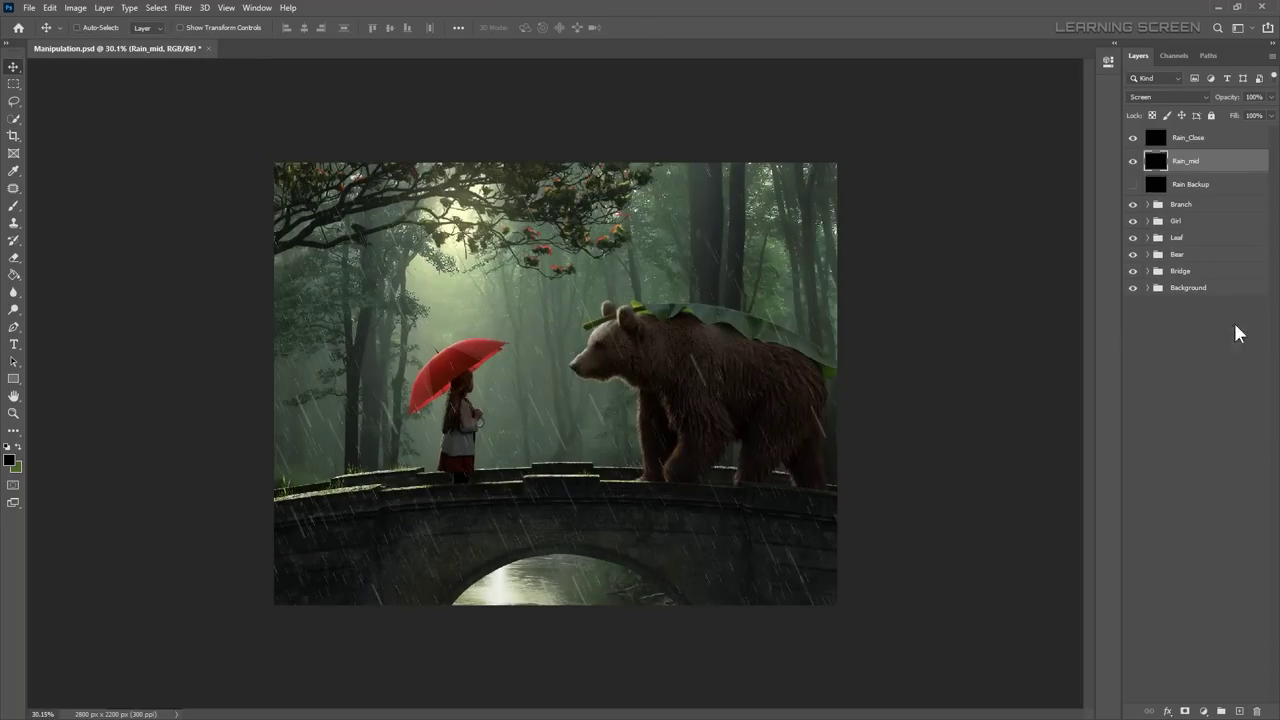
key(ctrl+j)
click(183, 7)
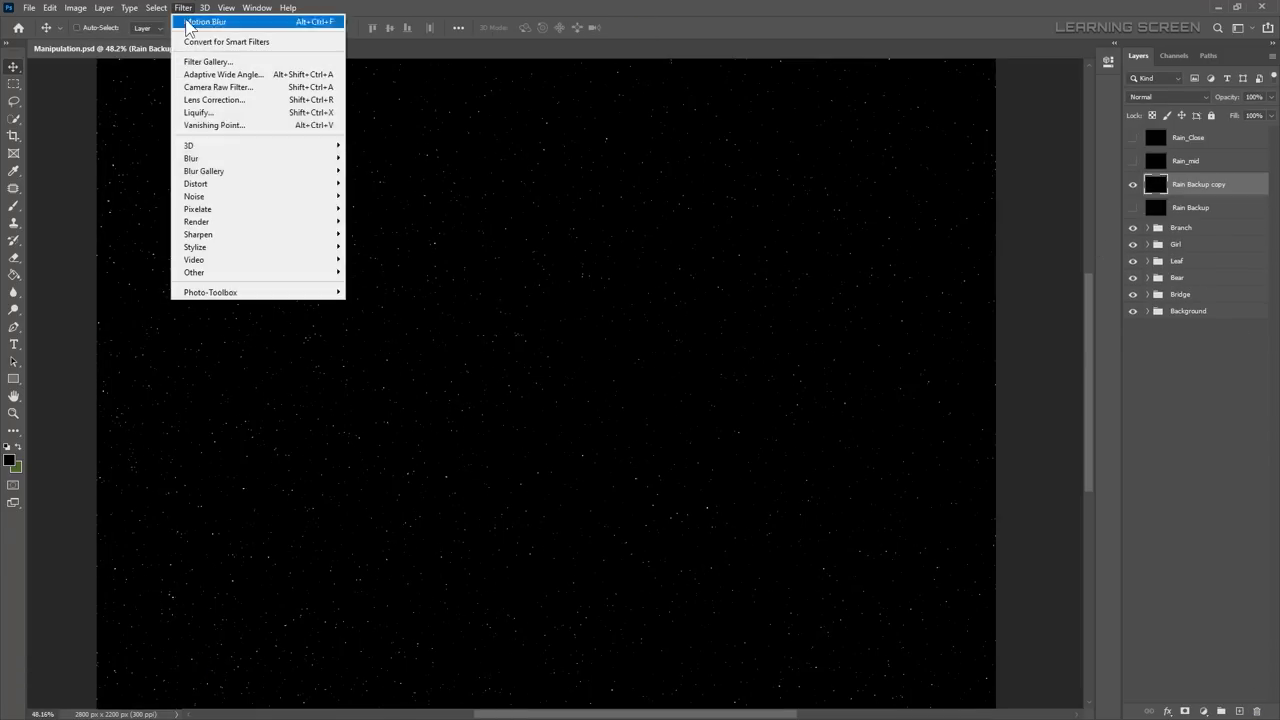
click(230, 24)
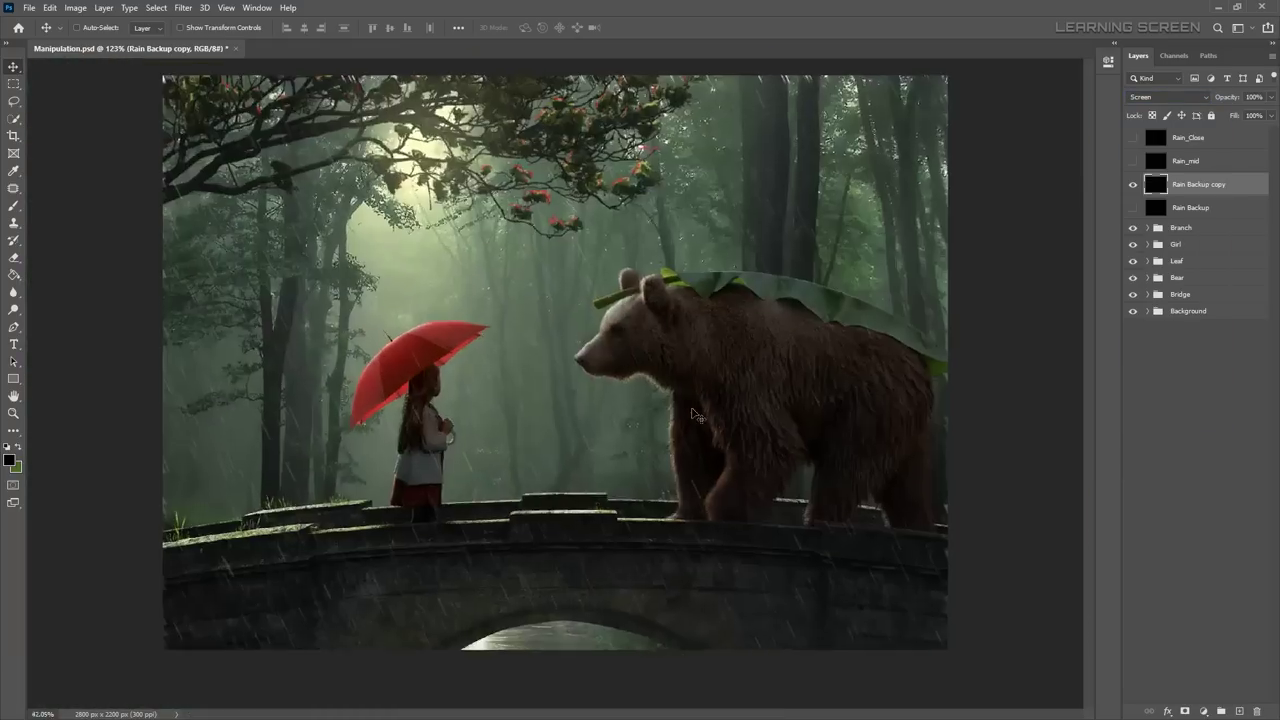
Step: Duplicate the blurred rain, enlarge it well beyond the canvas, brighten it with Levels, and add a mask
key(ctrl+j)
key(ctrl+t)
key(ctrl+minus)
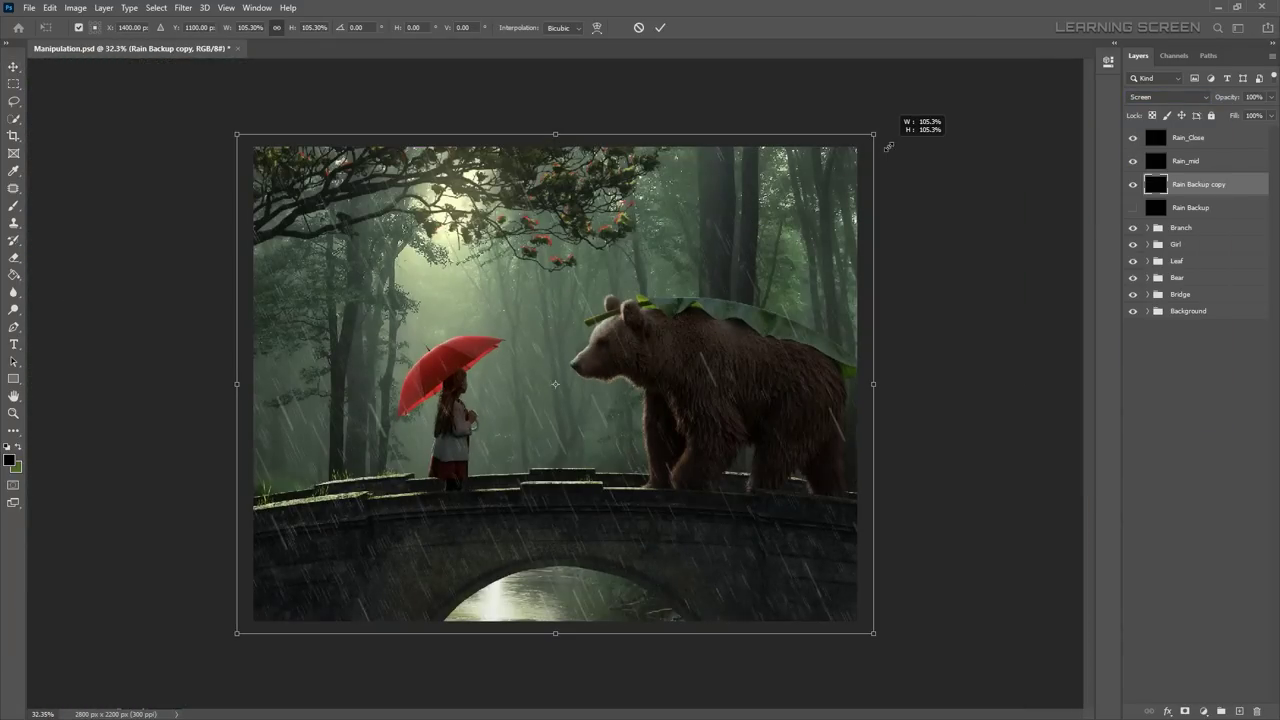
drag(851, 331, 561, 306)
key(Return)
key(ctrl+0)
key(ctrl+l)
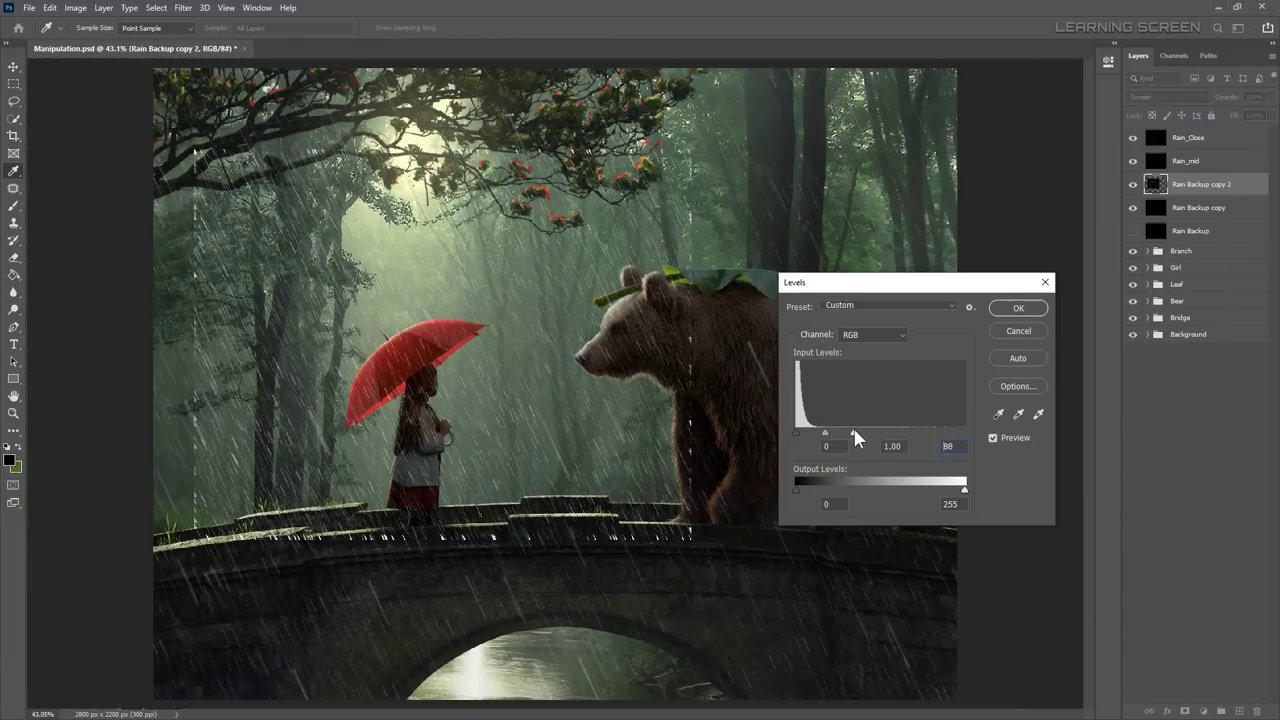
key(Return)
Step: Paint on the rain layer mask with the brush to thin the rain over the bear
key(b)
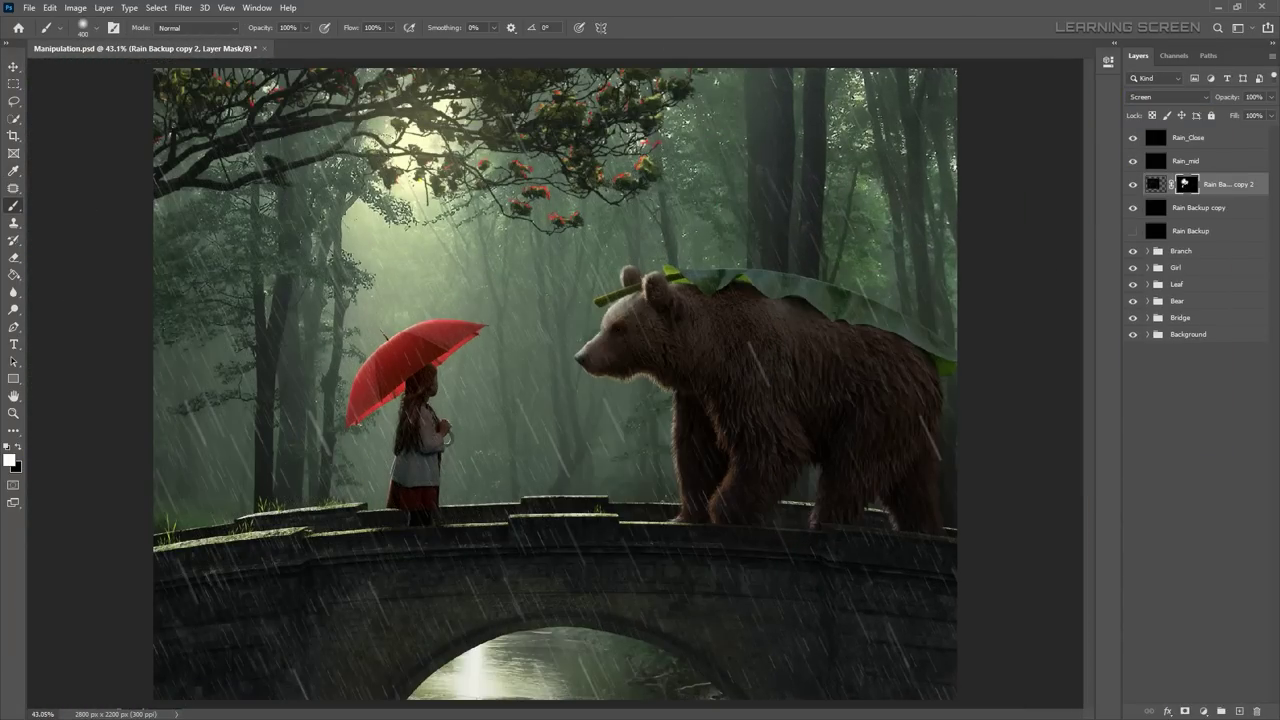
scroll(566, 383, down, 2)
scroll(626, 582, up, 5)
scroll(626, 582, down, 5)
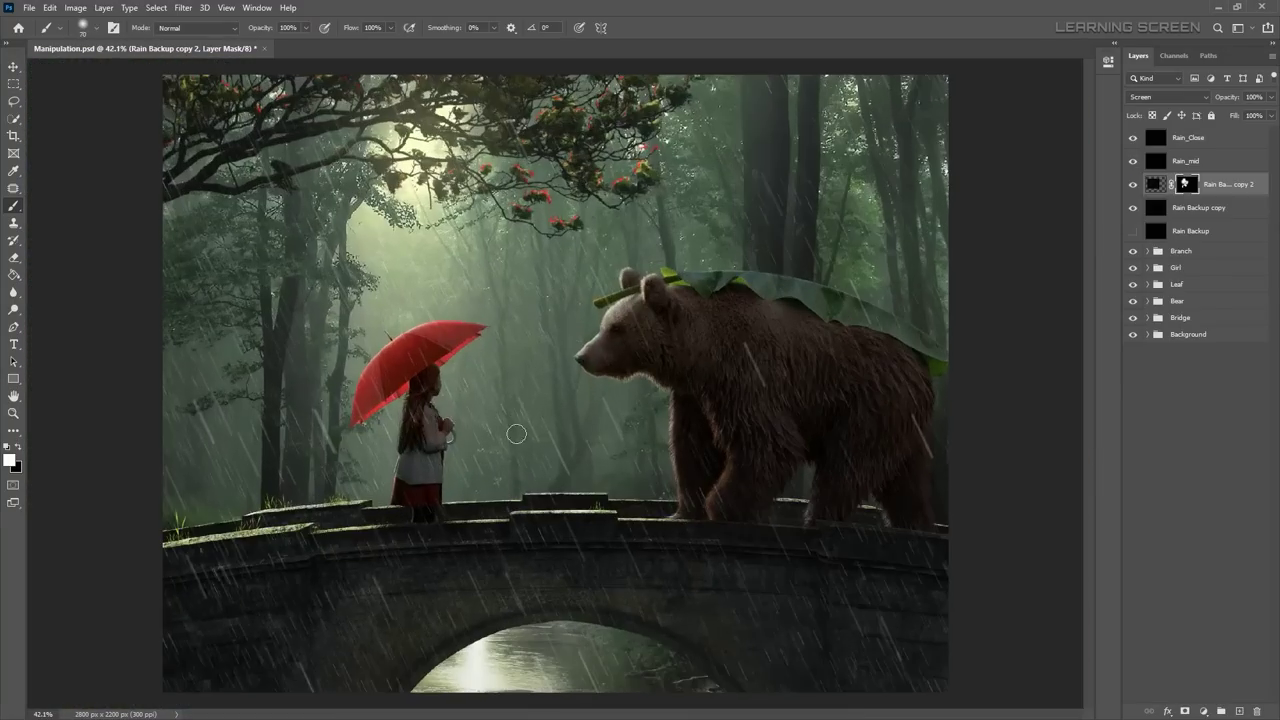
scroll(626, 582, up, 3)
scroll(626, 582, down, 4)
Step: Add a new layer above Rain Backup copy and name it Rain_Close
key(v)
text(Rain Far)
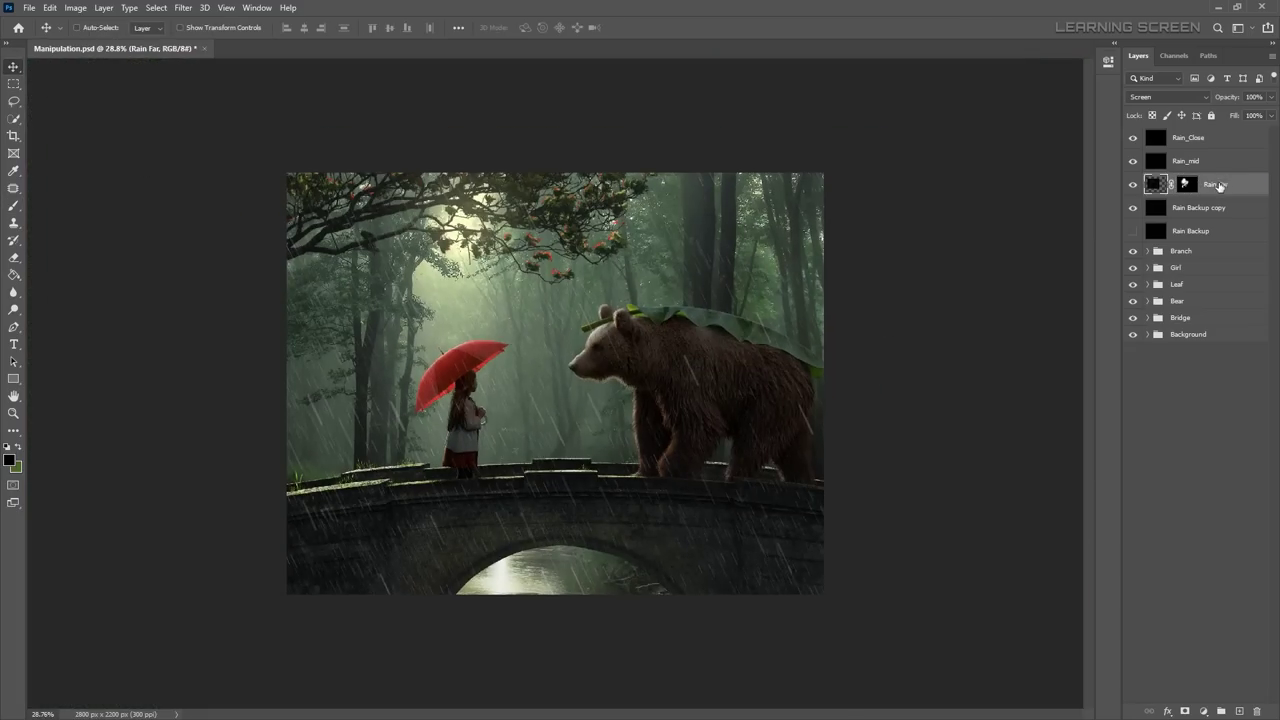
click(13, 83)
key(ctrl+shift+alt+n)
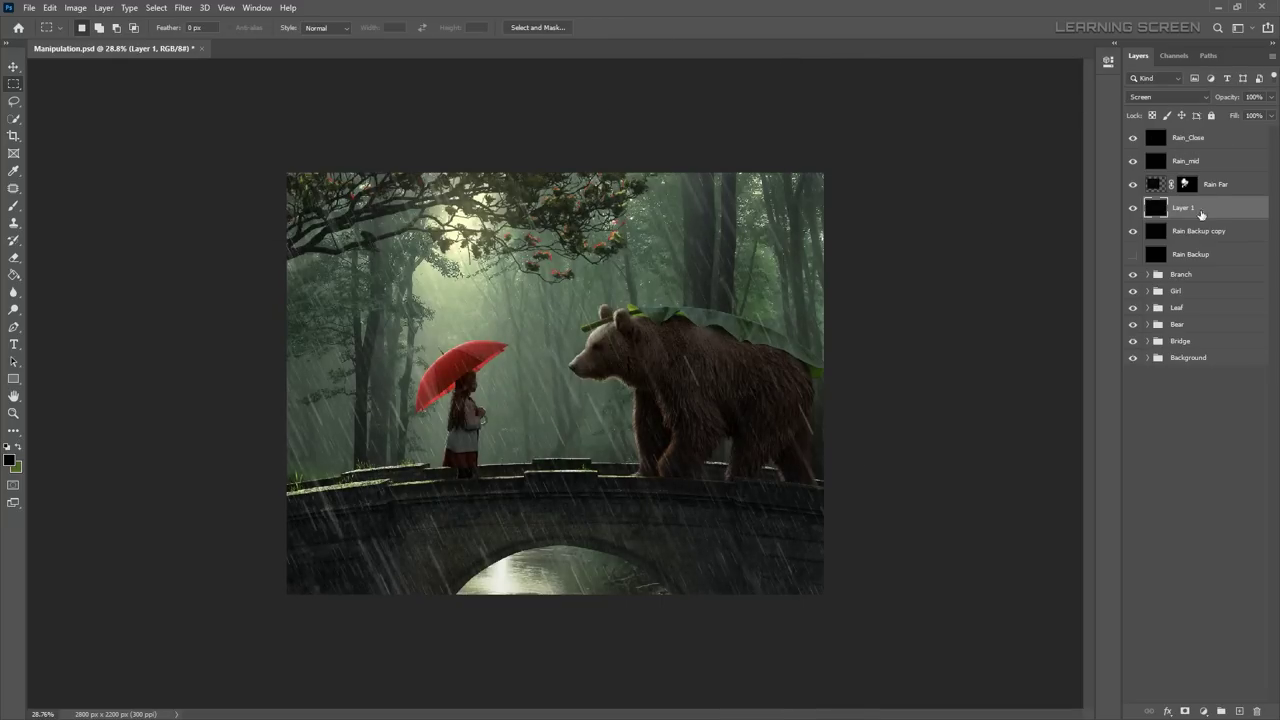
text(Rain Moew Close)
key(Return)
Step: Make the Rain Backup copy layer visible and bring up Levels on it
key(ctrl+z)
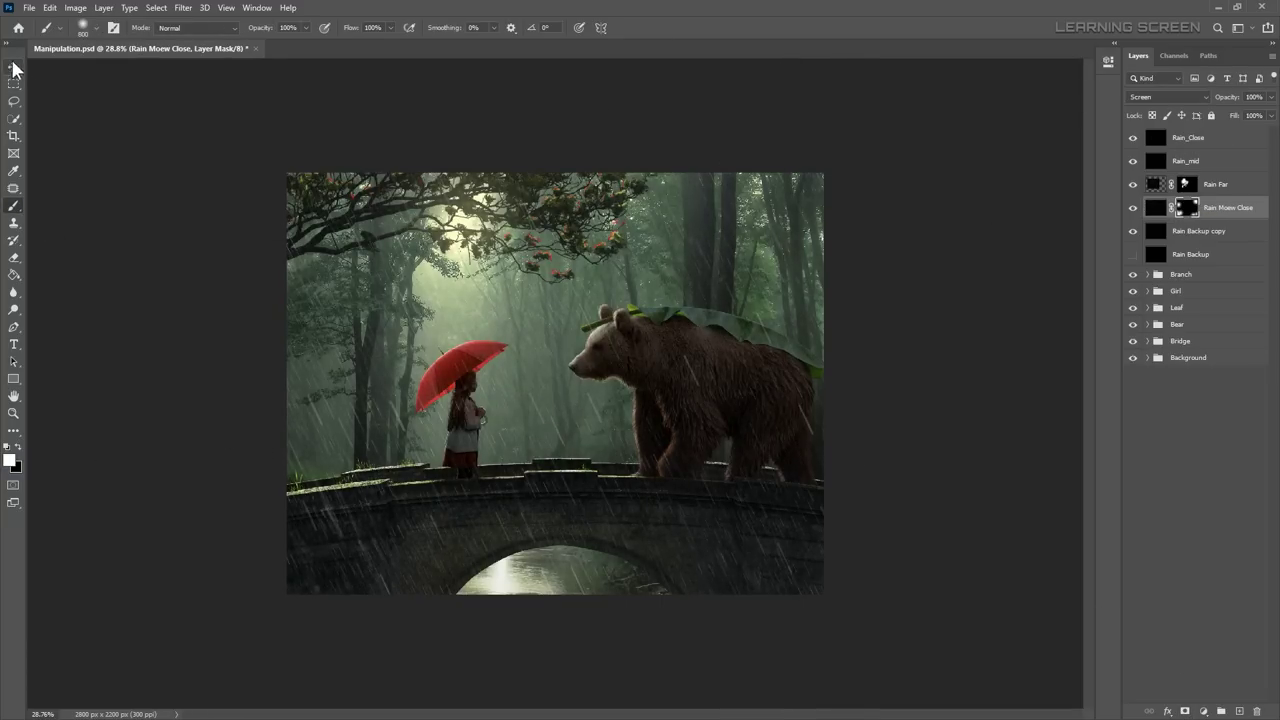
scroll(575, 377, up, 3)
scroll(594, 543, up, 2)
scroll(600, 553, down, 3)
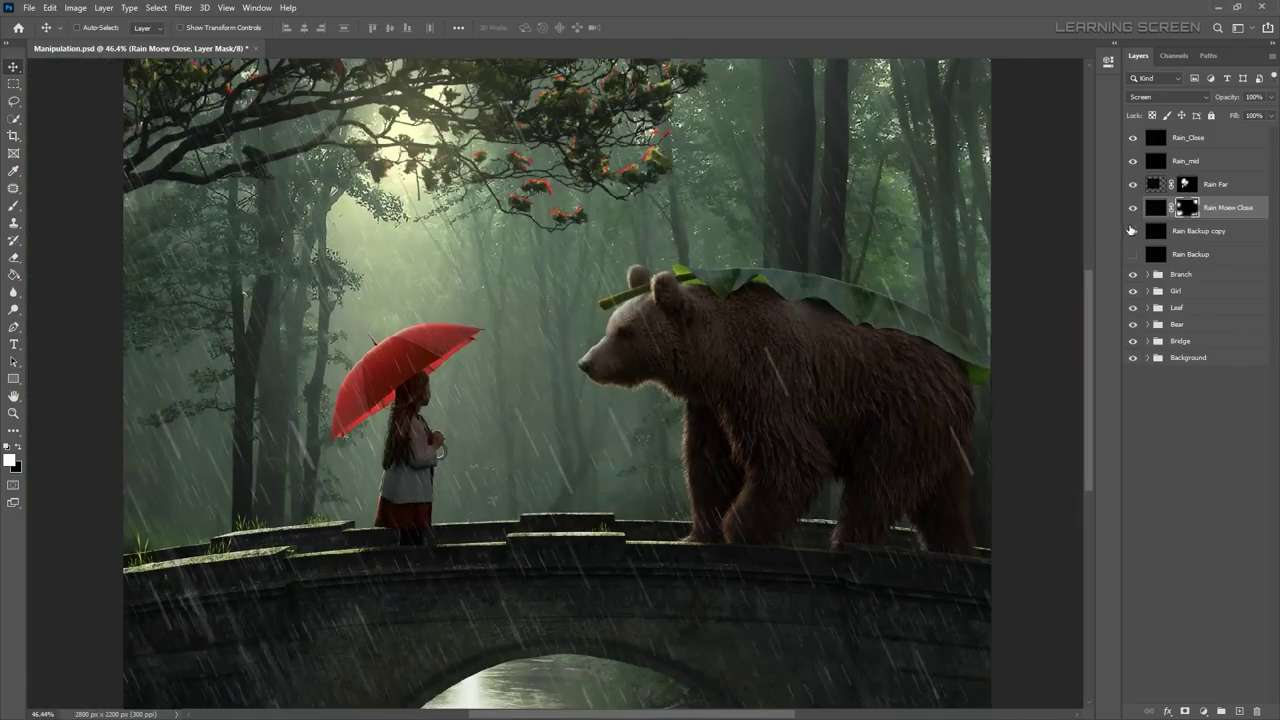
click(1132, 230)
click(1156, 231)
key(ctrl+l)
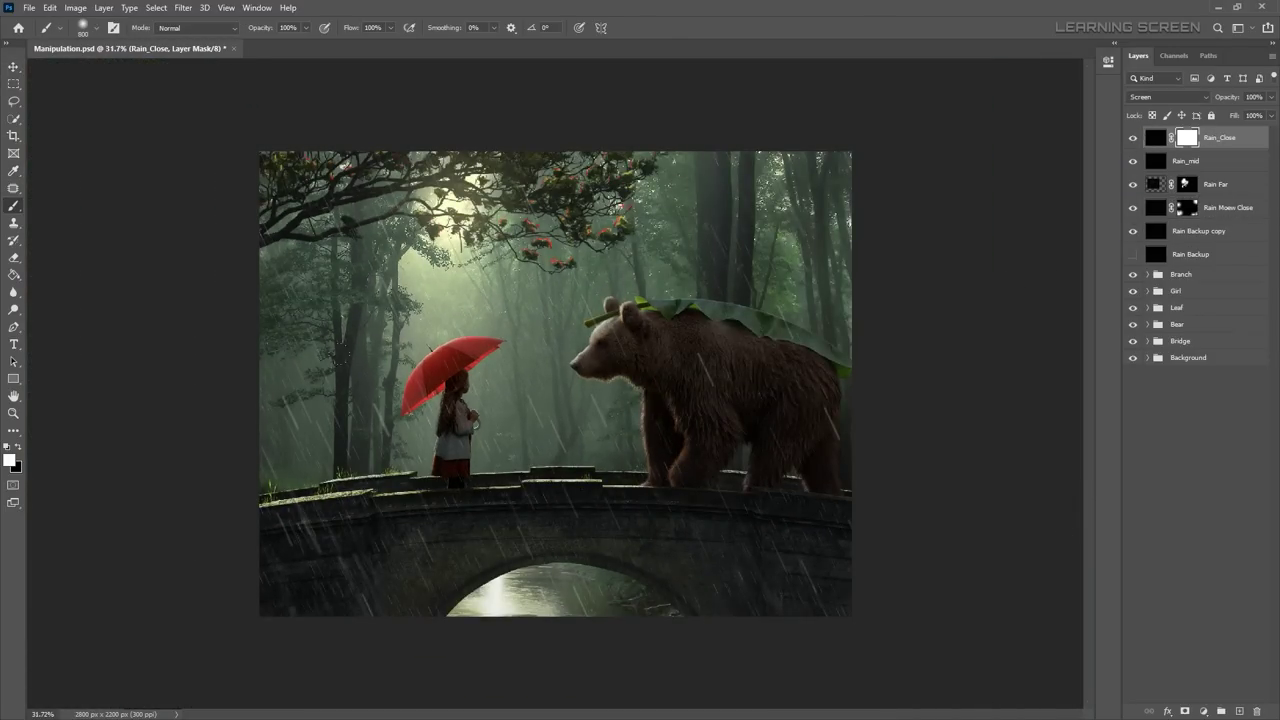
Step: Fit the image in the window and make a new group from all six rain layers
key(v)
key(ctrl+0)
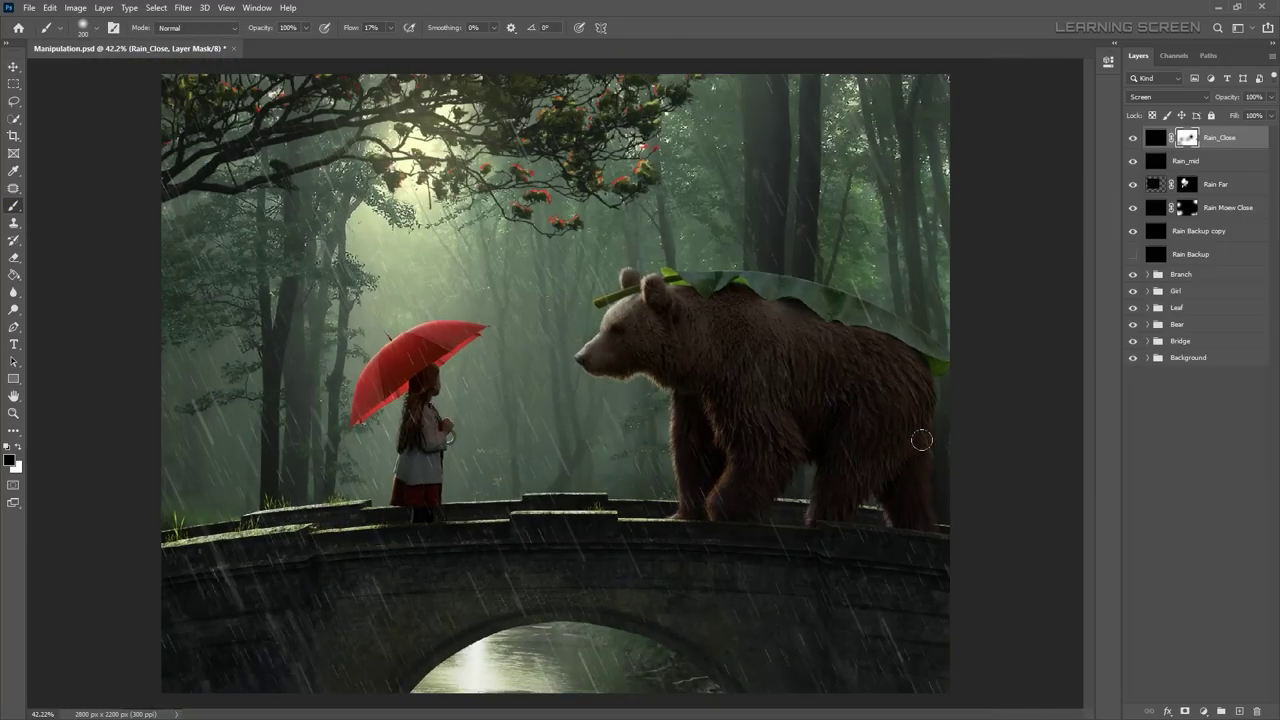
shift+click(1248, 145)
right_click(1245, 150)
click(1110, 209)
text(Rain)
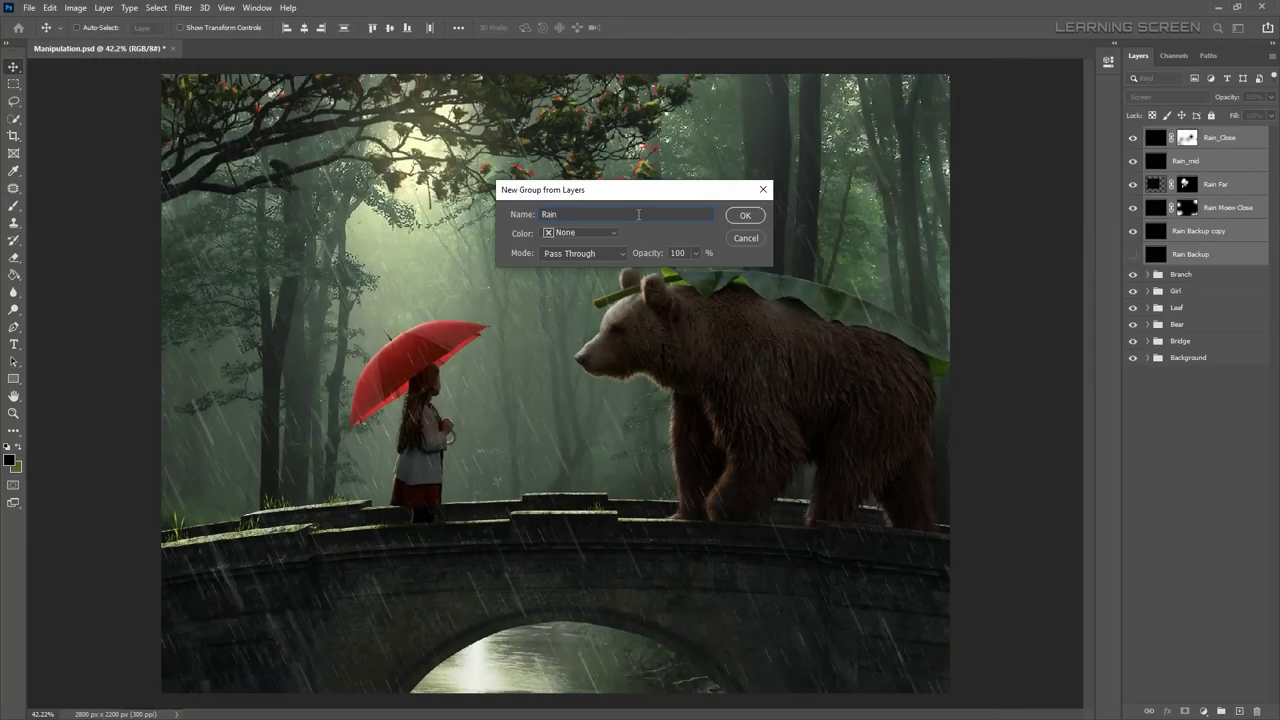
Step: Confirm the group named Rain and add a new layer at the top of it
key(Return)
click(1148, 134)
click(1239, 711)
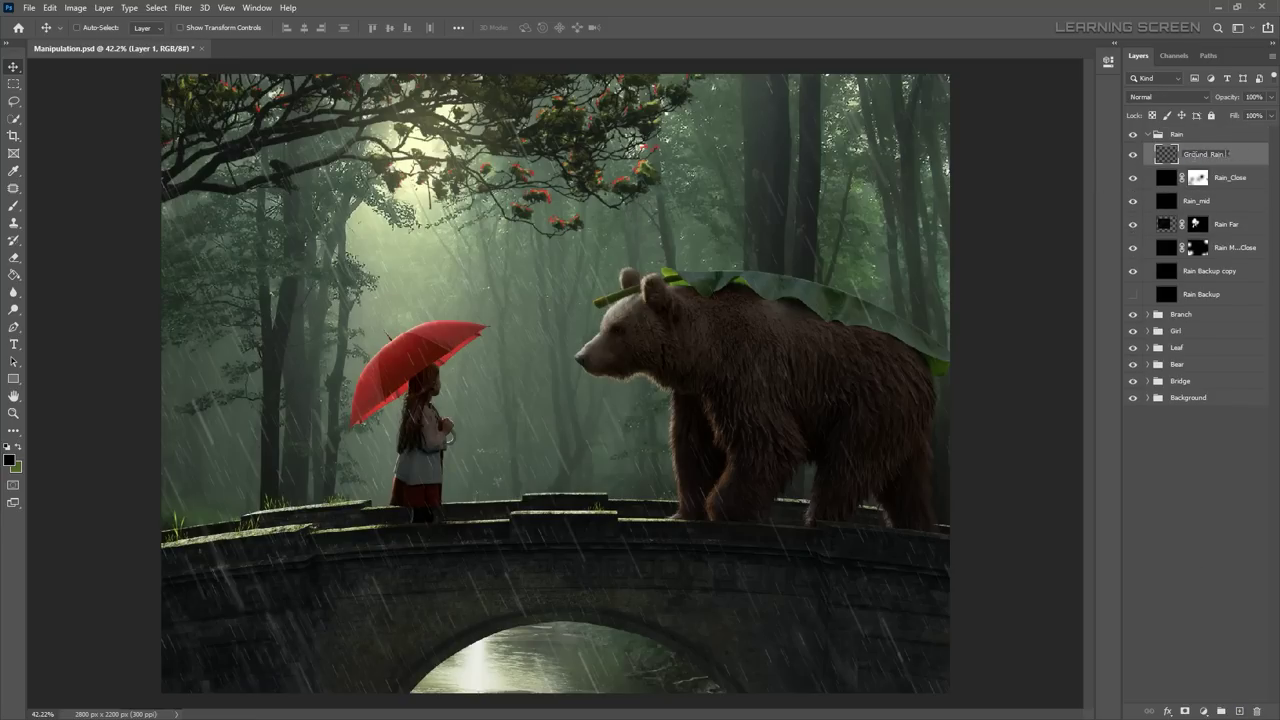
scroll(533, 549, up, 5)
Step: Set up a Soft Round brush with wide spacing and random size jitter for splash dots
key(b)
right_click(400, 375)
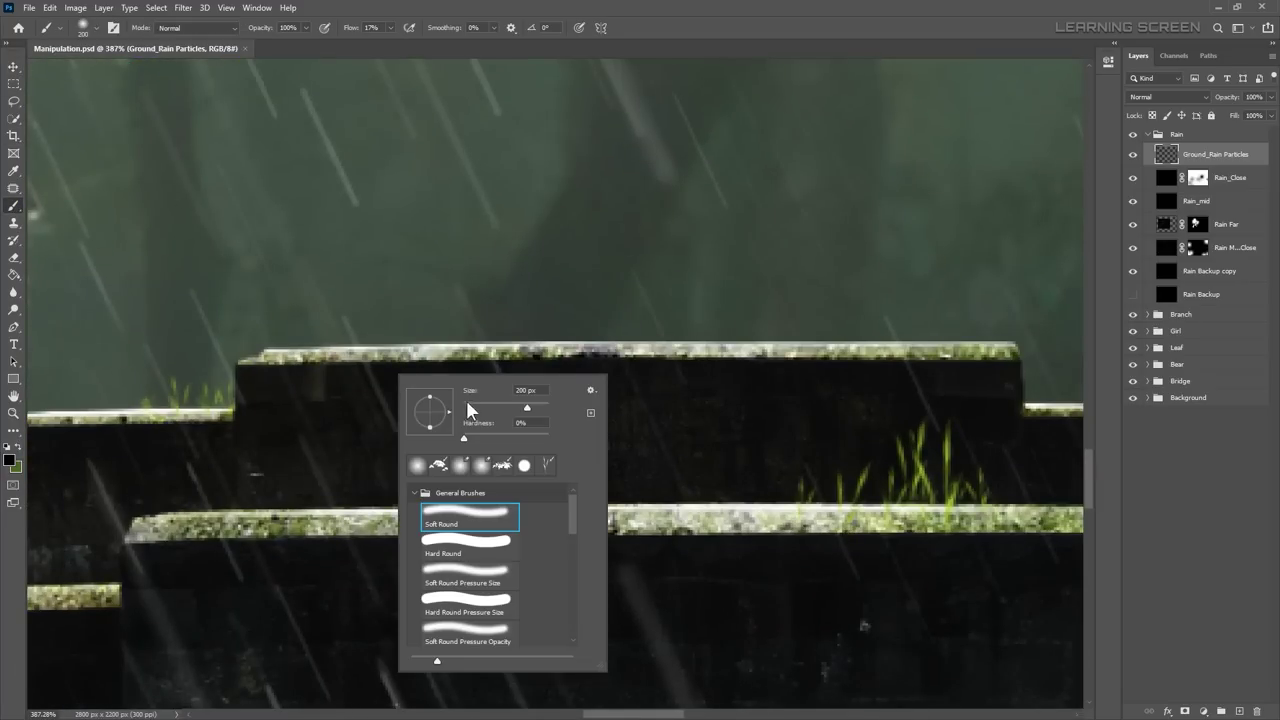
click(226, 7)
click(270, 129)
drag(968, 284, 1071, 284)
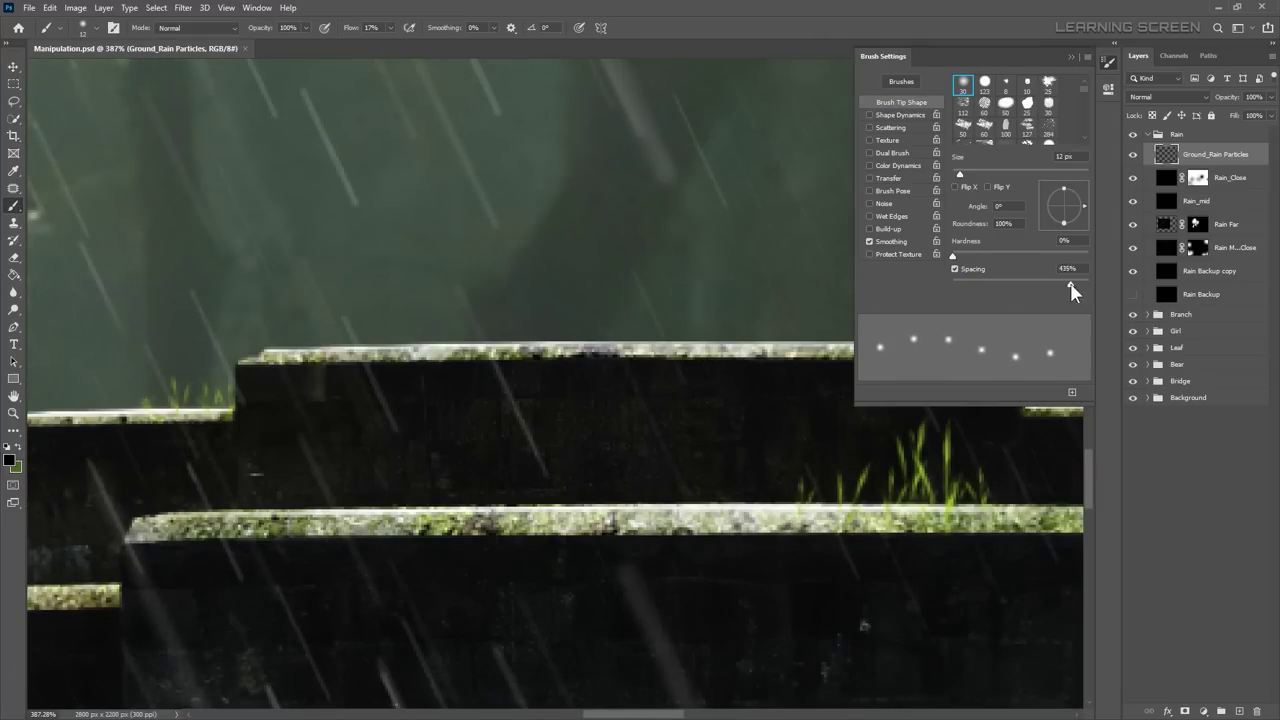
click(897, 115)
drag(955, 91, 1052, 91)
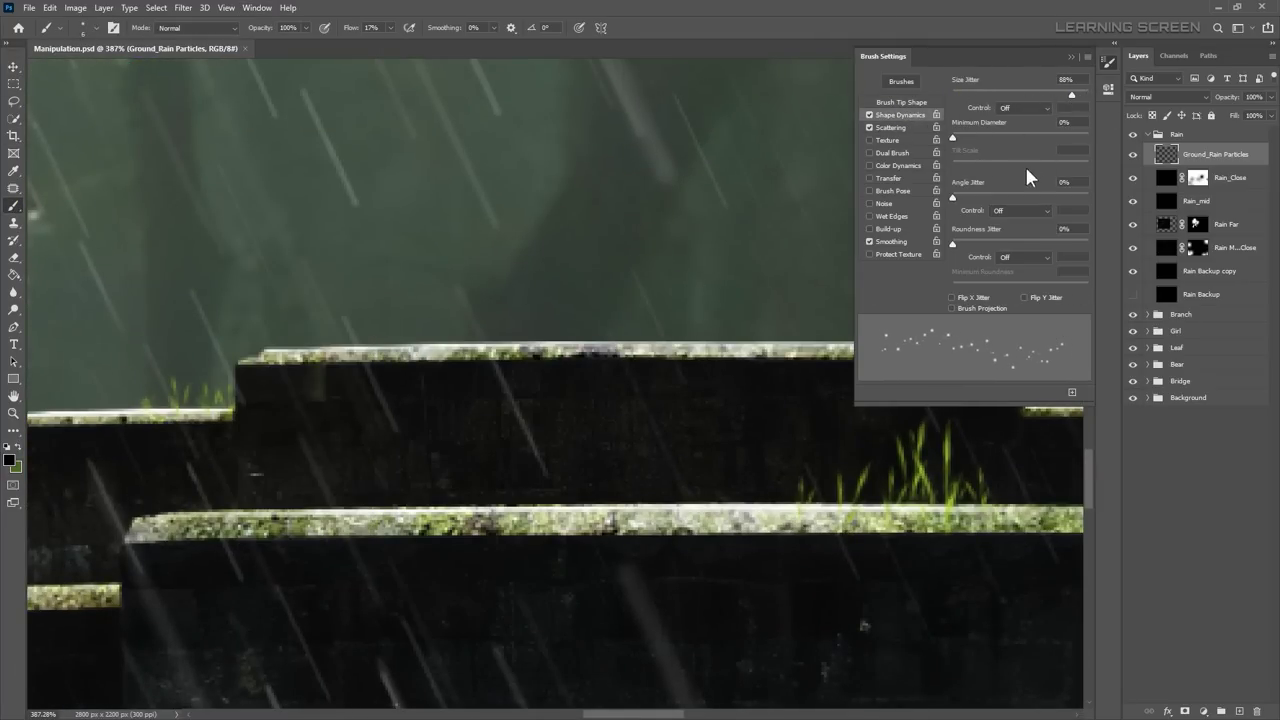
click(901, 102)
key(ctrl+z)
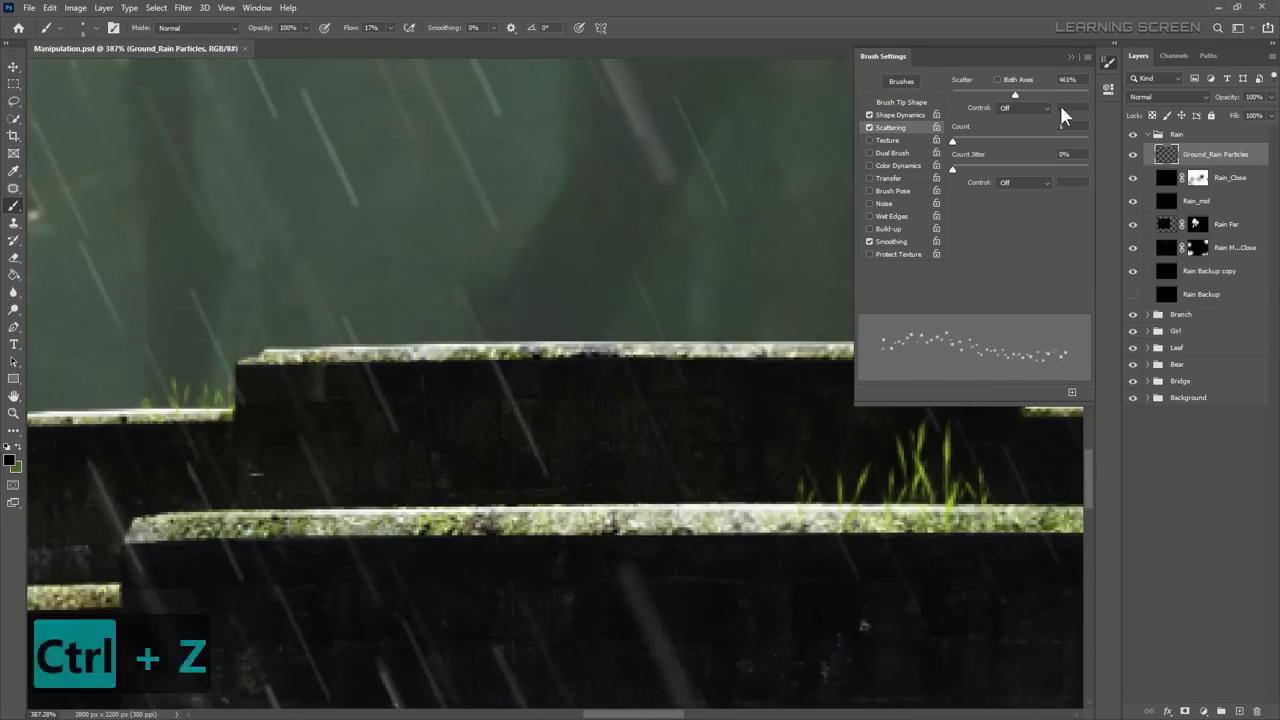
Step: Paint white splash dots along the top step, the lower step and the right ledge
right_click(244, 390)
click(9, 459)
click(337, 466)
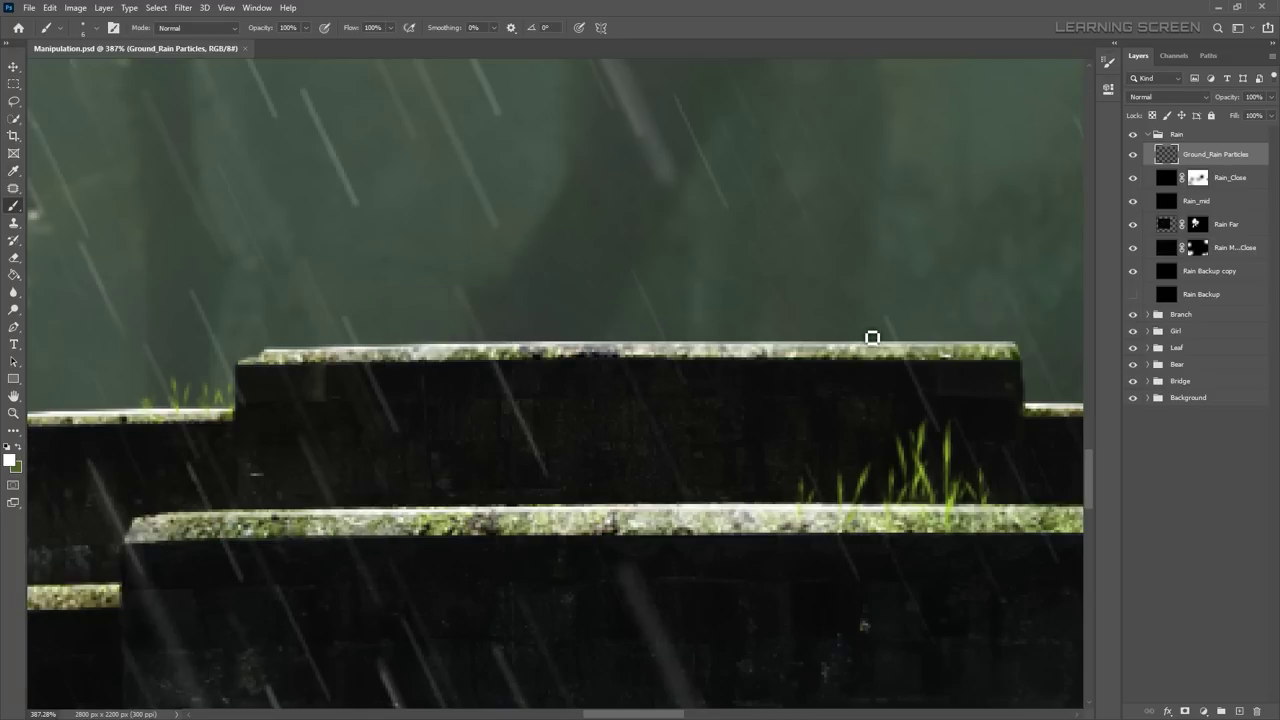
drag(245, 340, 656, 351)
scroll(656, 351, up, 1)
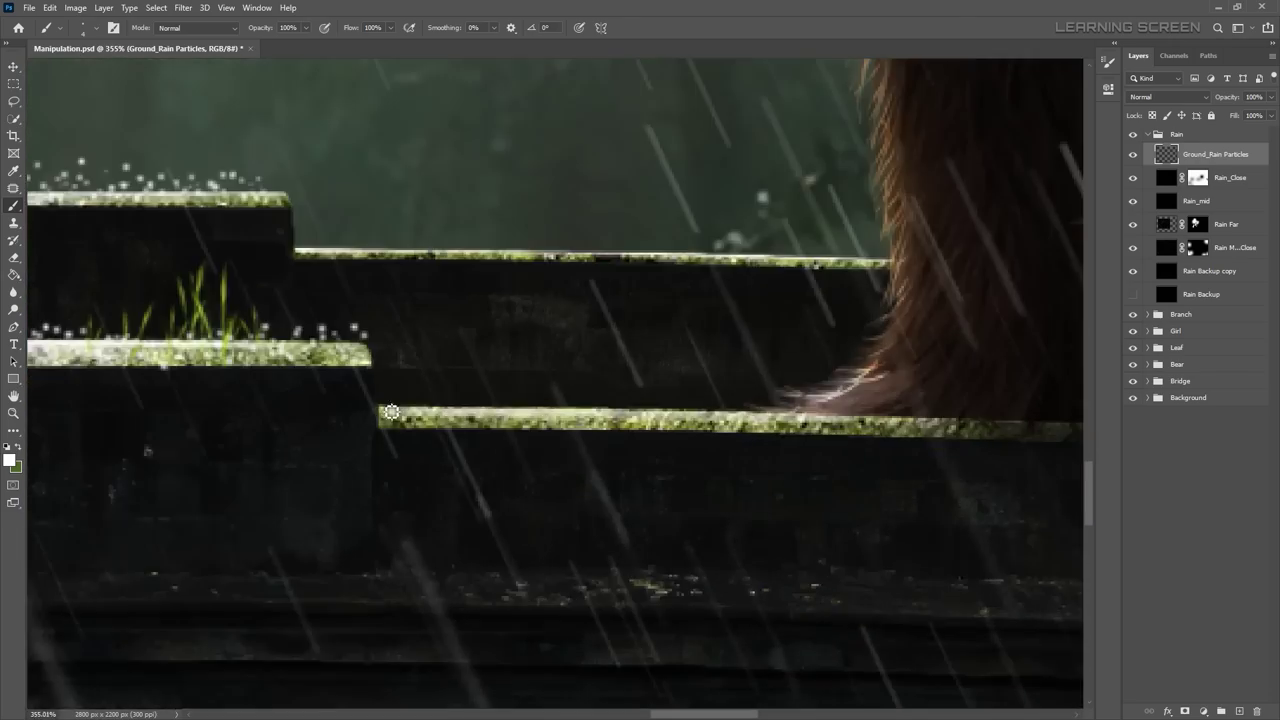
drag(80, 493, 990, 493)
drag(790, 330, 1030, 330)
scroll(354, 434, down, 3)
scroll(380, 432, down, 2)
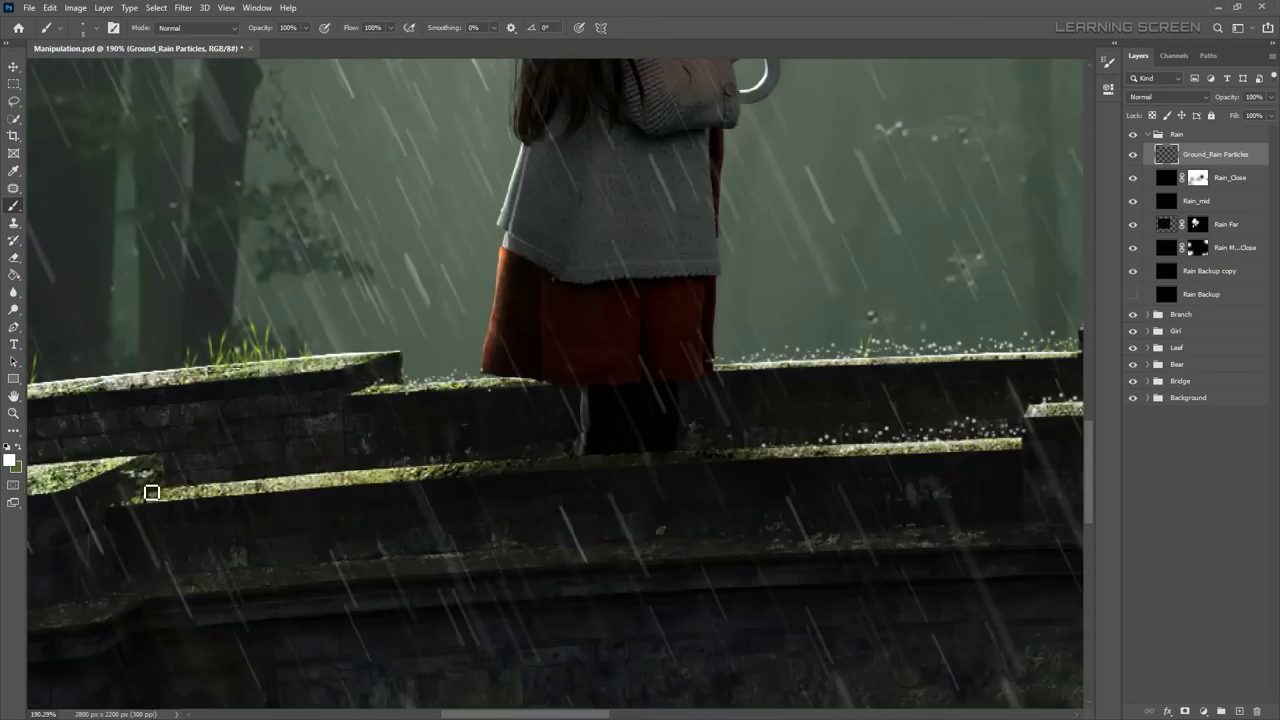
scroll(395, 431, down, 2)
scroll(401, 431, down, 2)
scroll(401, 431, down, 2)
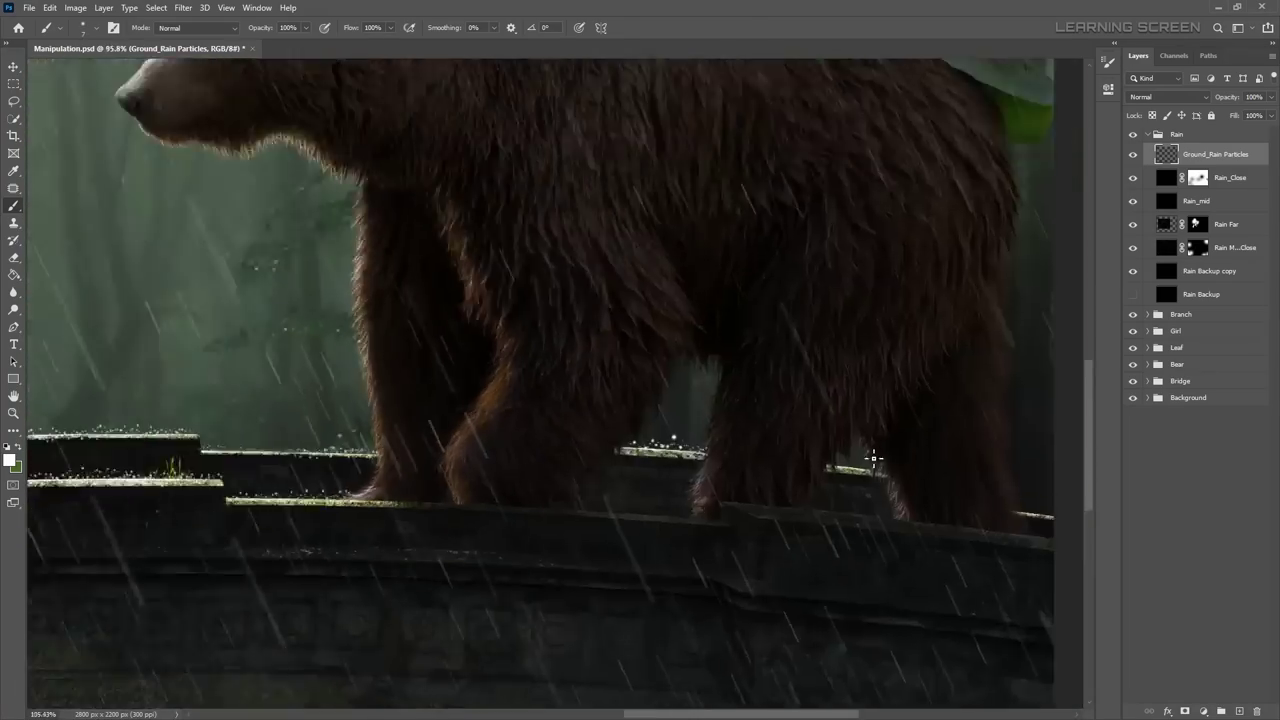
Step: Change the foreground paint colour and bring up the Filter menu
click(9, 459)
click(337, 466)
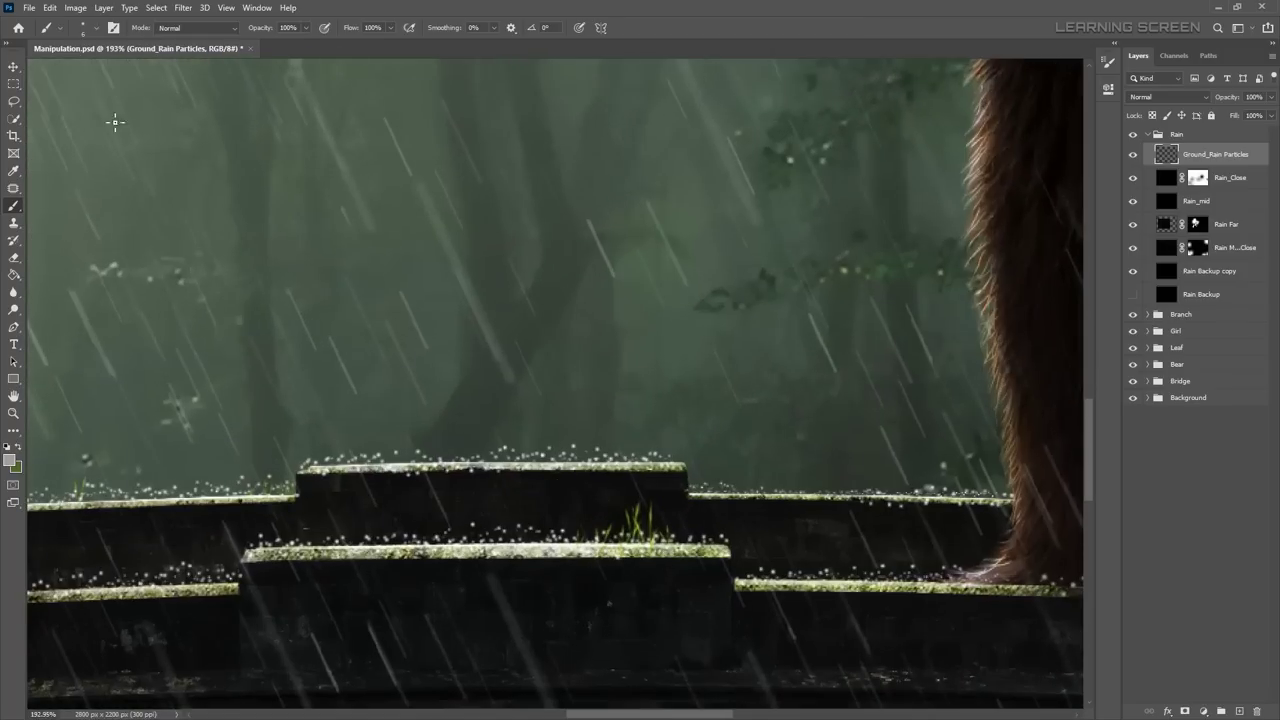
click(183, 7)
Step: Apply a shorter-distance Motion Blur to the ground rain particles and shrink the eraser
mouse_move(366, 158)
click(378, 233)
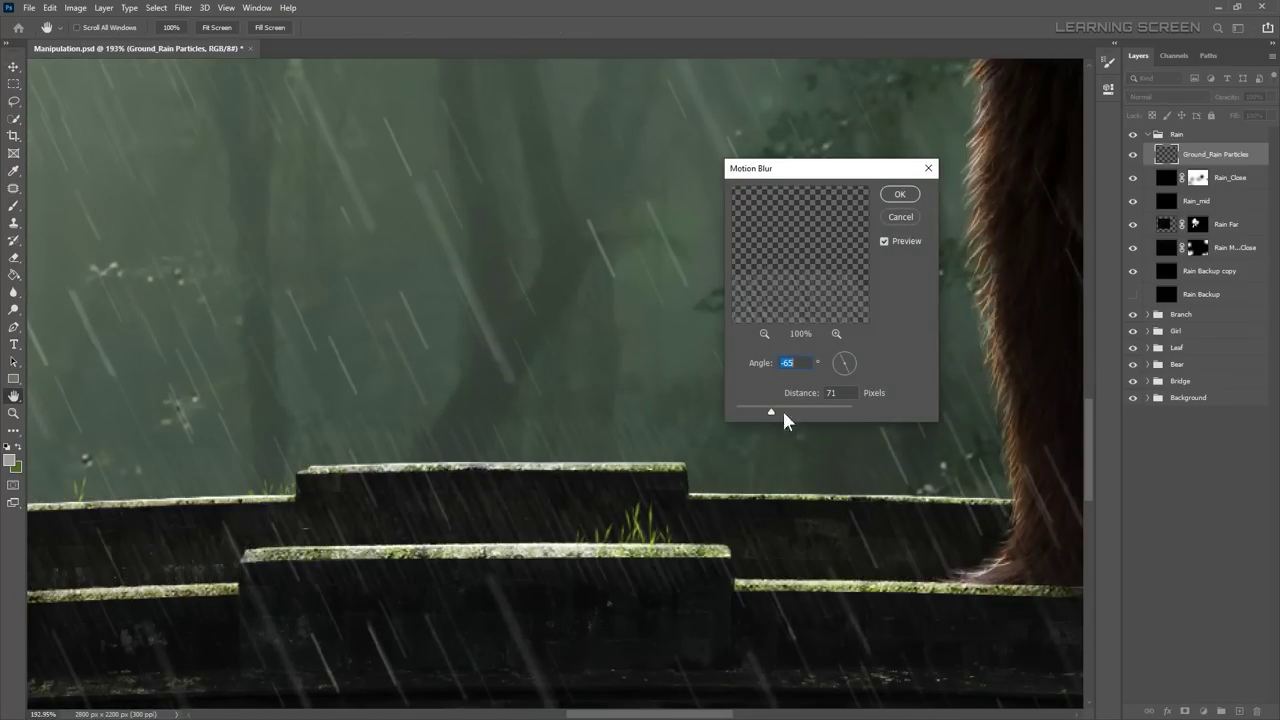
mouse_move(782, 408)
mouse_down()
mouse_move(738, 400)
mouse_move(737, 414)
mouse_up()
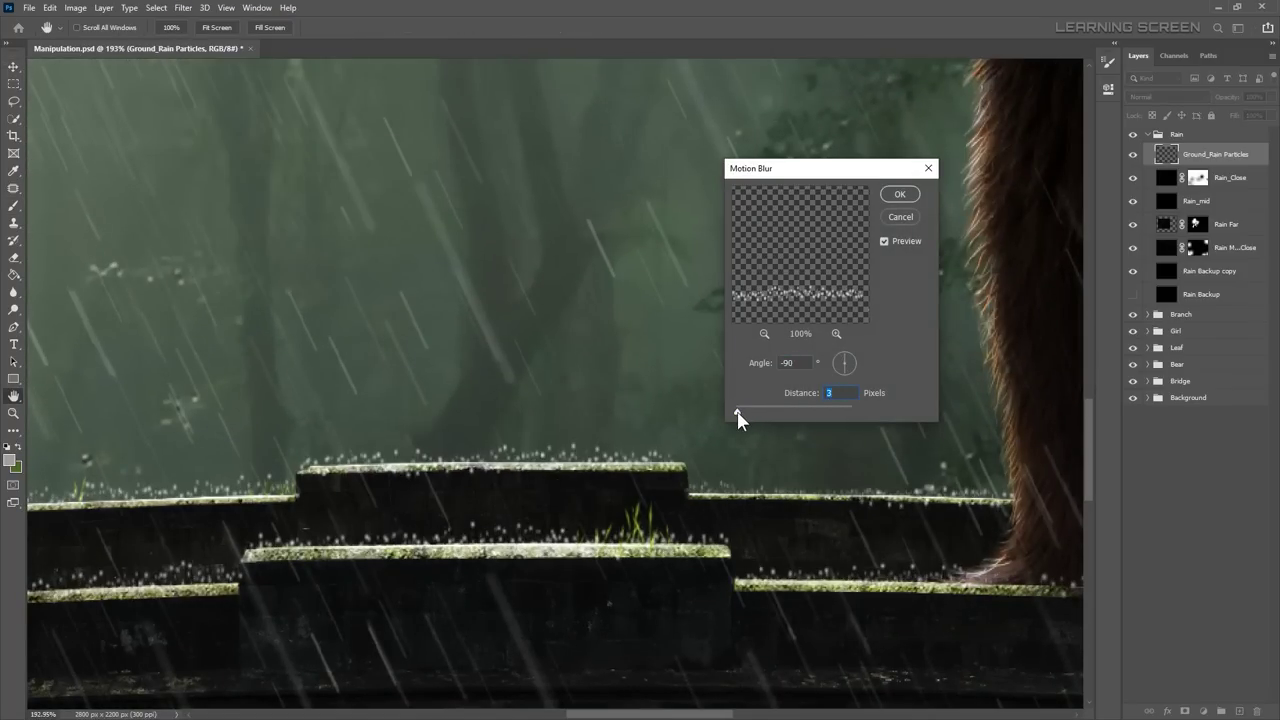
click(899, 194)
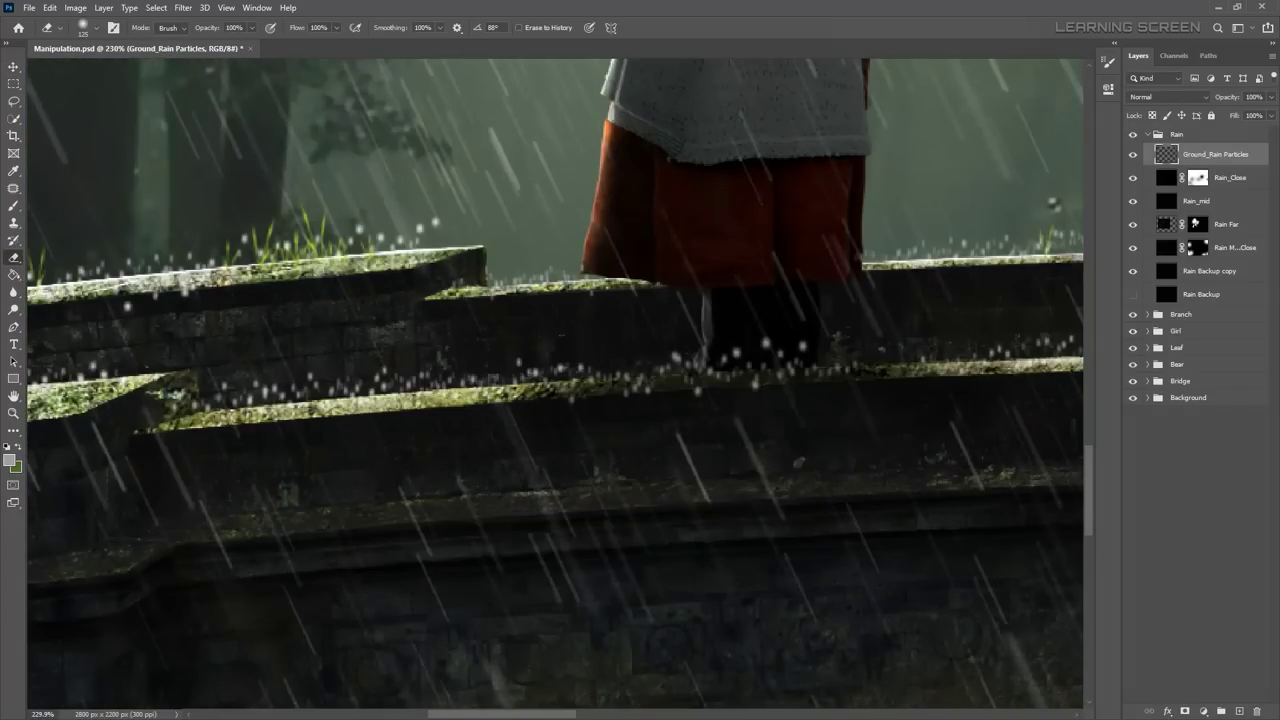
right_click(363, 446)
key(Return)
Step: Pan over to the bear's legs and lower the ground rain layer's opacity to 66%
scroll(420, 380, down, 3)
mouse_move(880, 380)
mouse_down()
mouse_move(600, 409)
mouse_move(359, 381)
mouse_up()
scroll(929, 440, down, 2)
scroll(551, 506, down, 2)
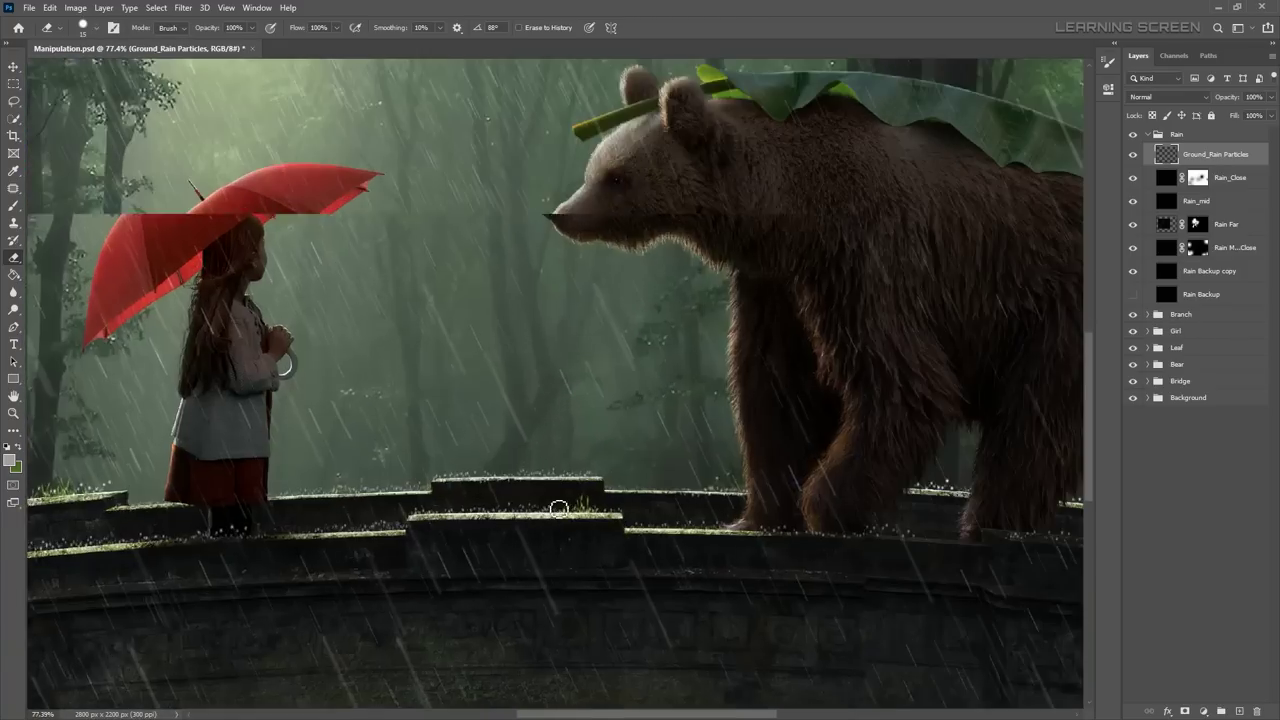
scroll(337, 537, up, 3)
scroll(207, 386, up, 2)
scroll(207, 386, down, 3)
scroll(417, 391, up, 4)
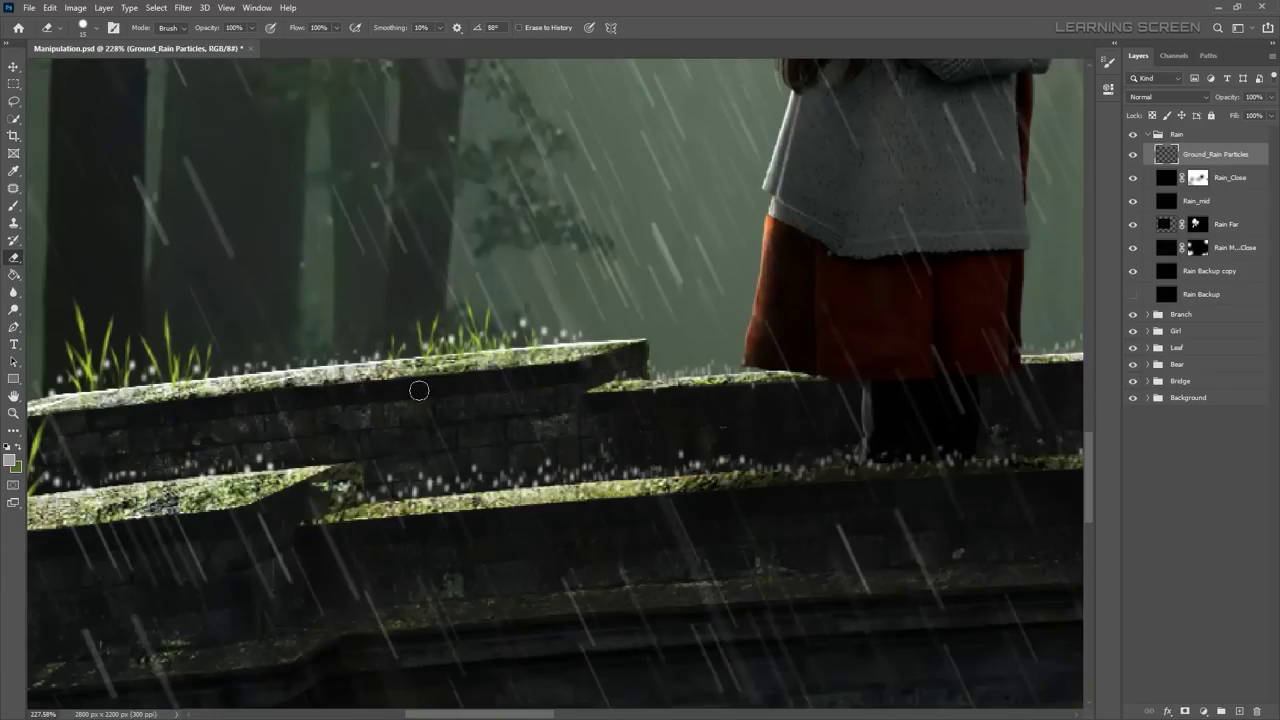
scroll(251, 446, down, 5)
scroll(404, 428, up, 6)
scroll(404, 428, down, 5)
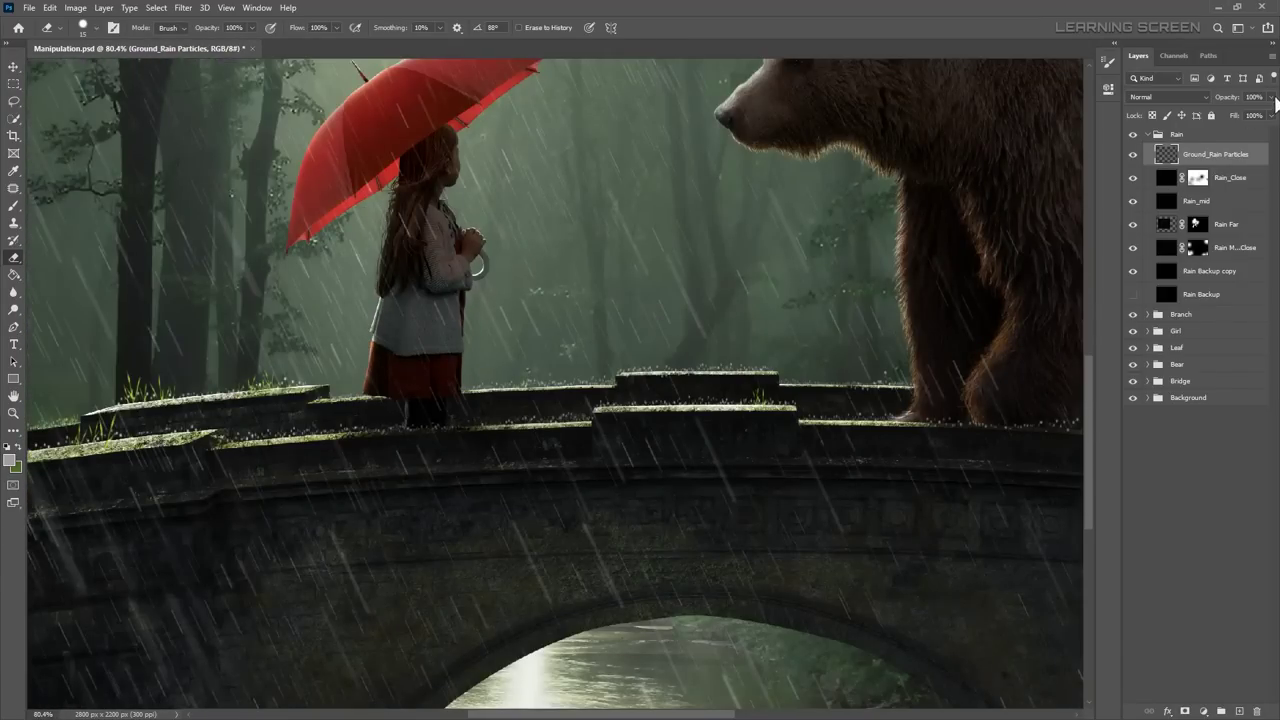
drag(1252, 118, 1250, 118)
scroll(319, 325, up, 2)
Step: Reduce the brush size to 9 and add a new empty layer for the drips
key(b)
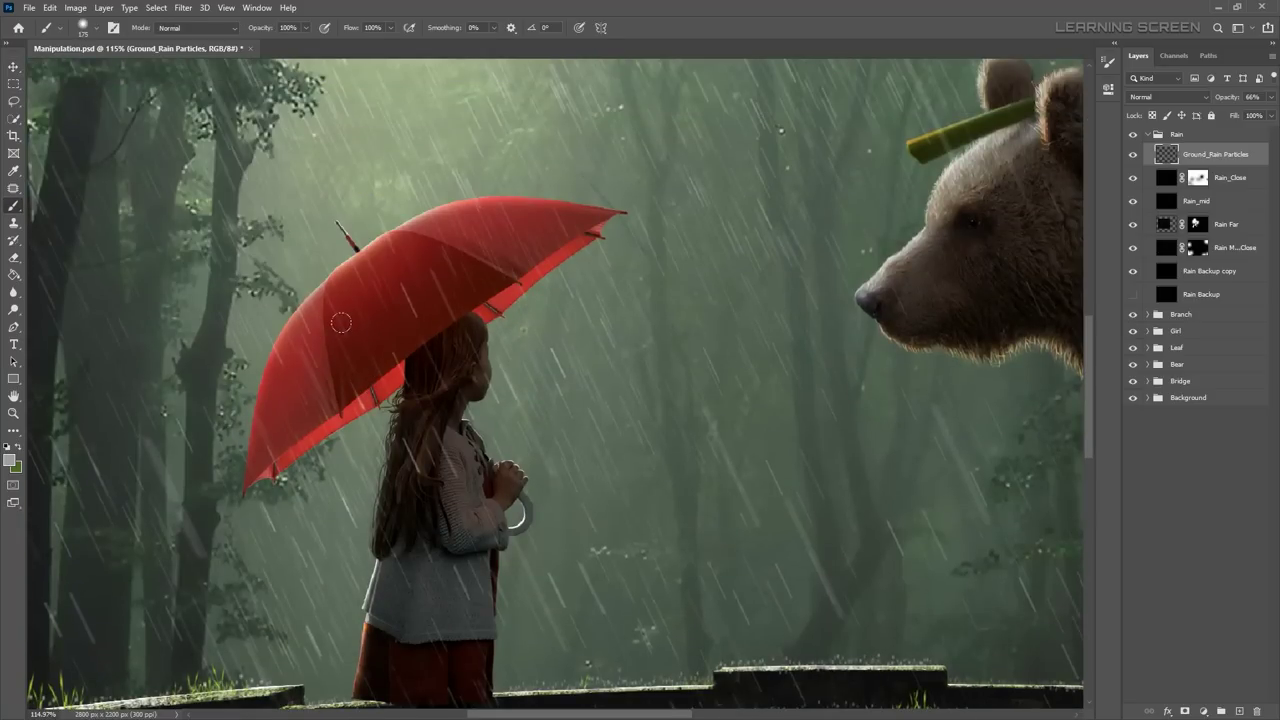
key(ctrl+z)
scroll(377, 297, up, 3)
right_click(350, 292)
drag(445, 335, 400, 335)
key(Return)
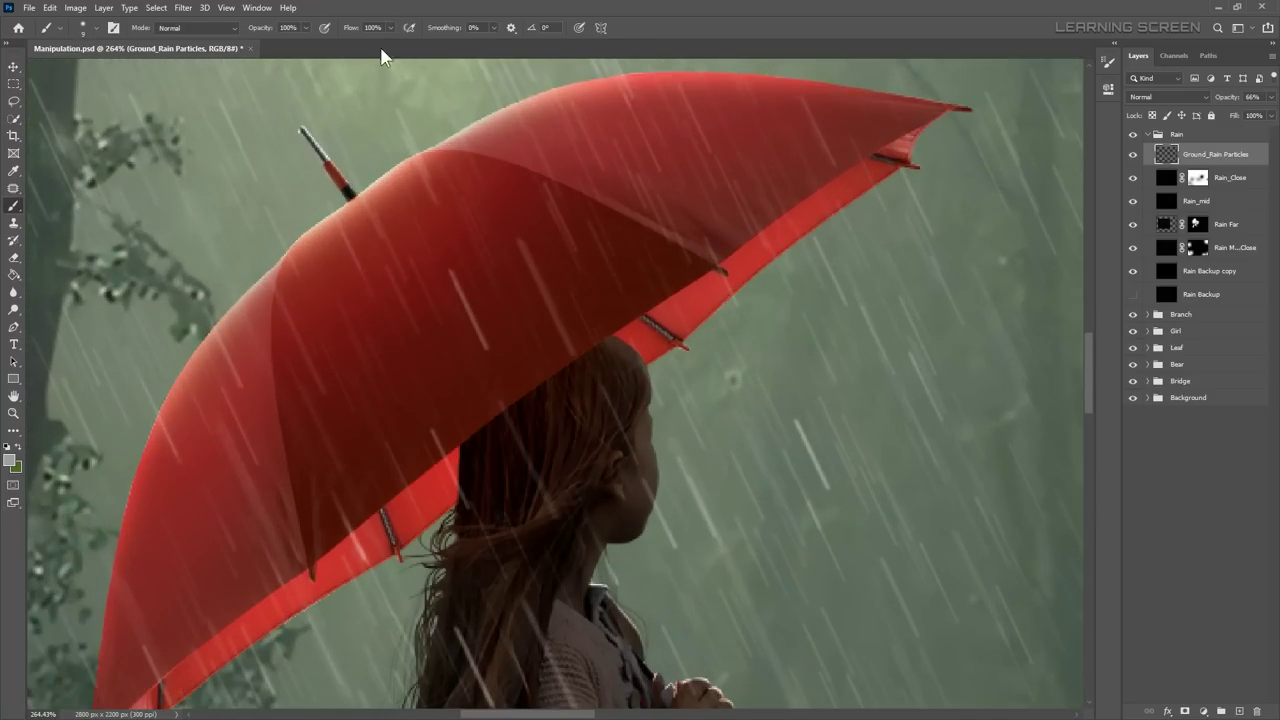
click(1239, 711)
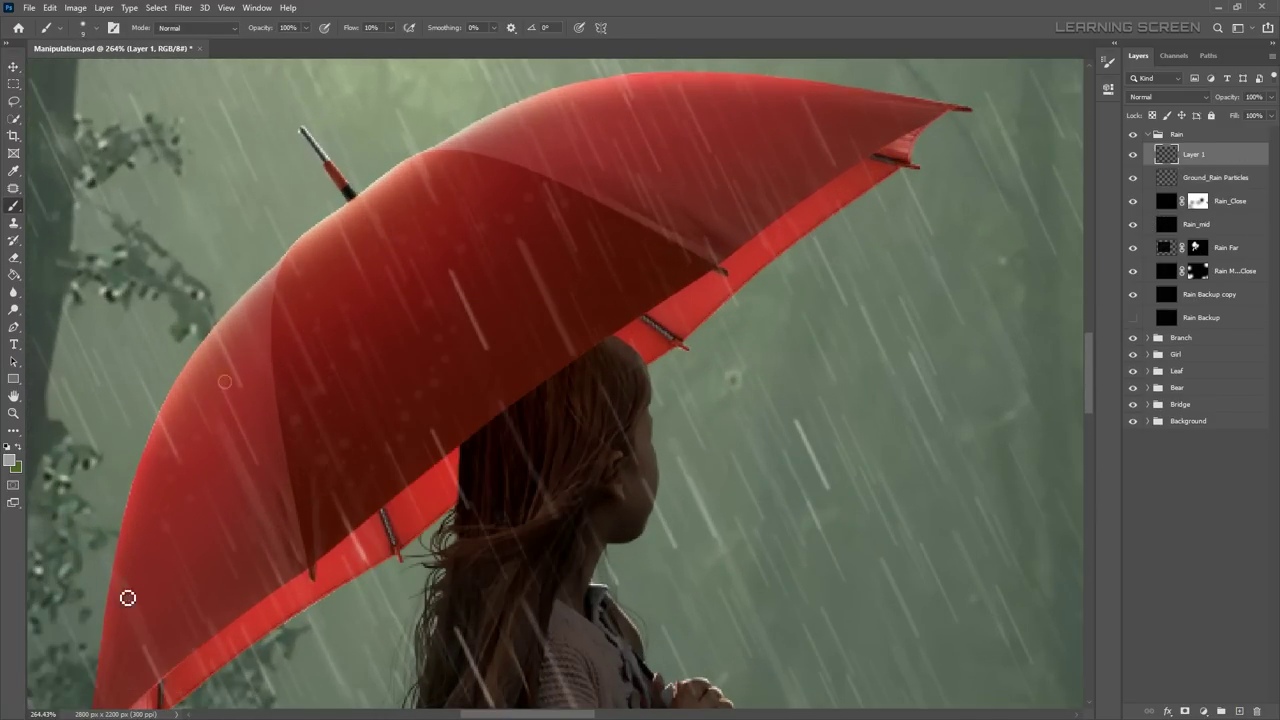
Step: Choose the Soft Round brush preset for painting drips
scroll(483, 354, down, 2)
scroll(471, 320, up, 3)
scroll(654, 277, up, 3)
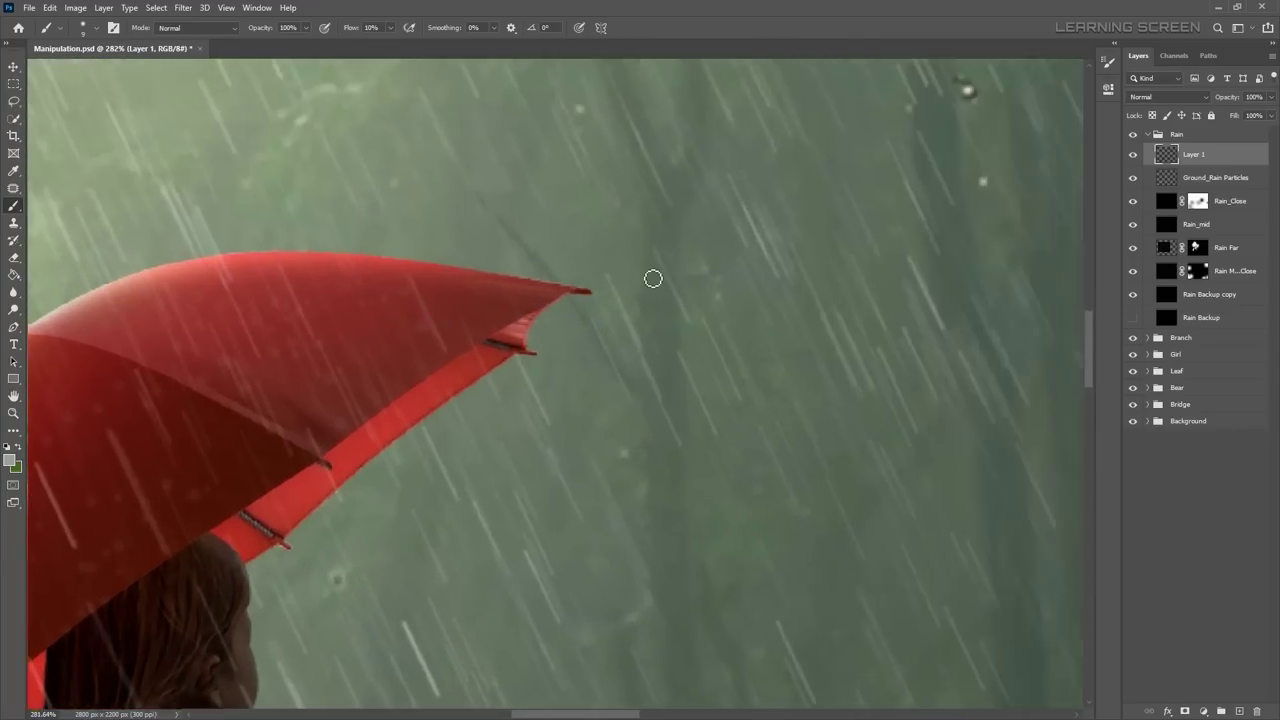
scroll(430, 268, up, 2)
right_click(430, 268)
double_click(519, 413)
scroll(581, 330, up, 2)
right_click(555, 317)
key(Return)
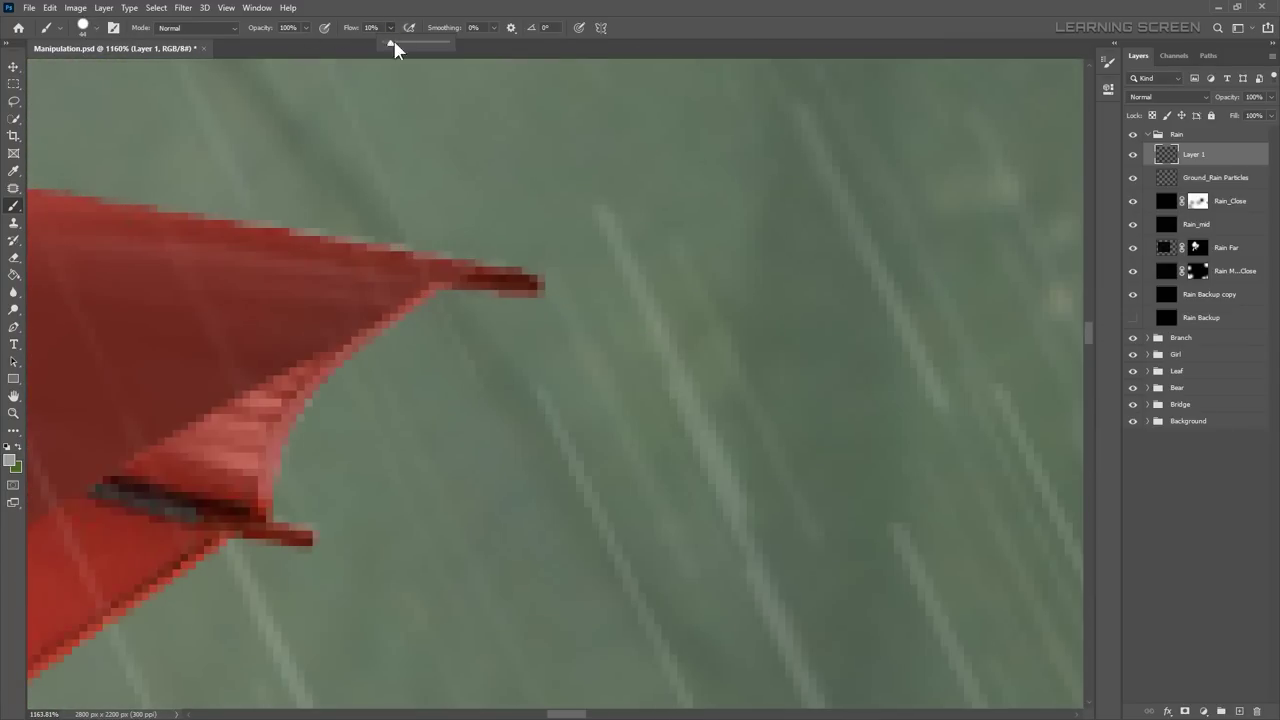
Step: Set a light foreground colour and add another new layer for the drips
click(10, 459)
click(343, 466)
scroll(513, 303, up, 2)
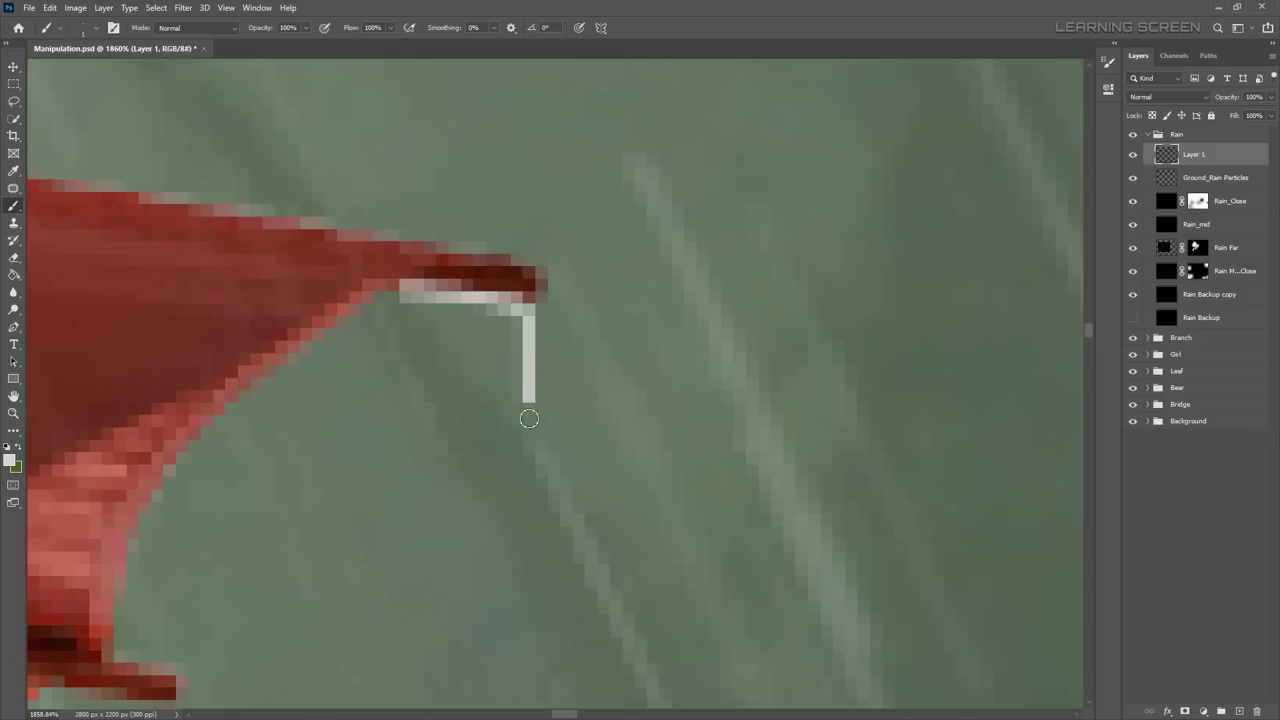
scroll(532, 379, down, 5)
scroll(580, 351, up, 5)
key(ctrl+z)
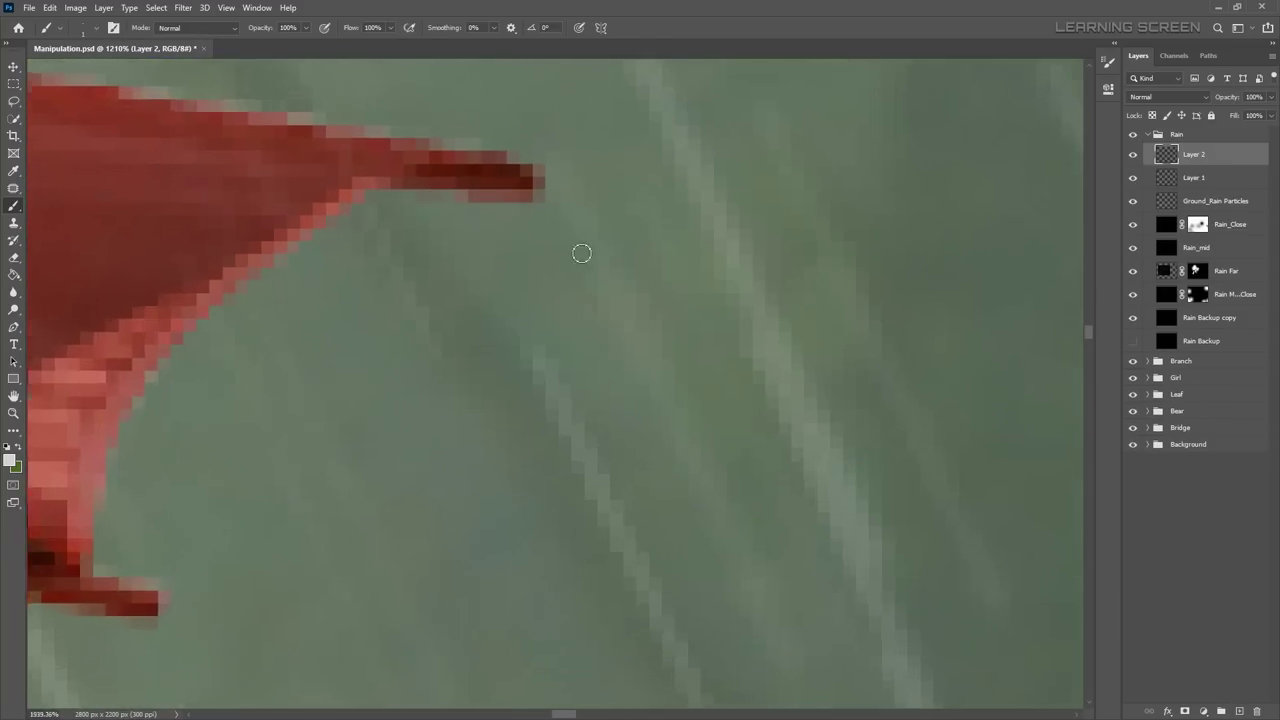
key(ctrl+shift+alt+n)
Step: Paint thin white drip lines falling from the umbrella tip and its left and right tips
drag(495, 440, 502, 237)
scroll(502, 237, down, 5)
scroll(223, 511, up, 2)
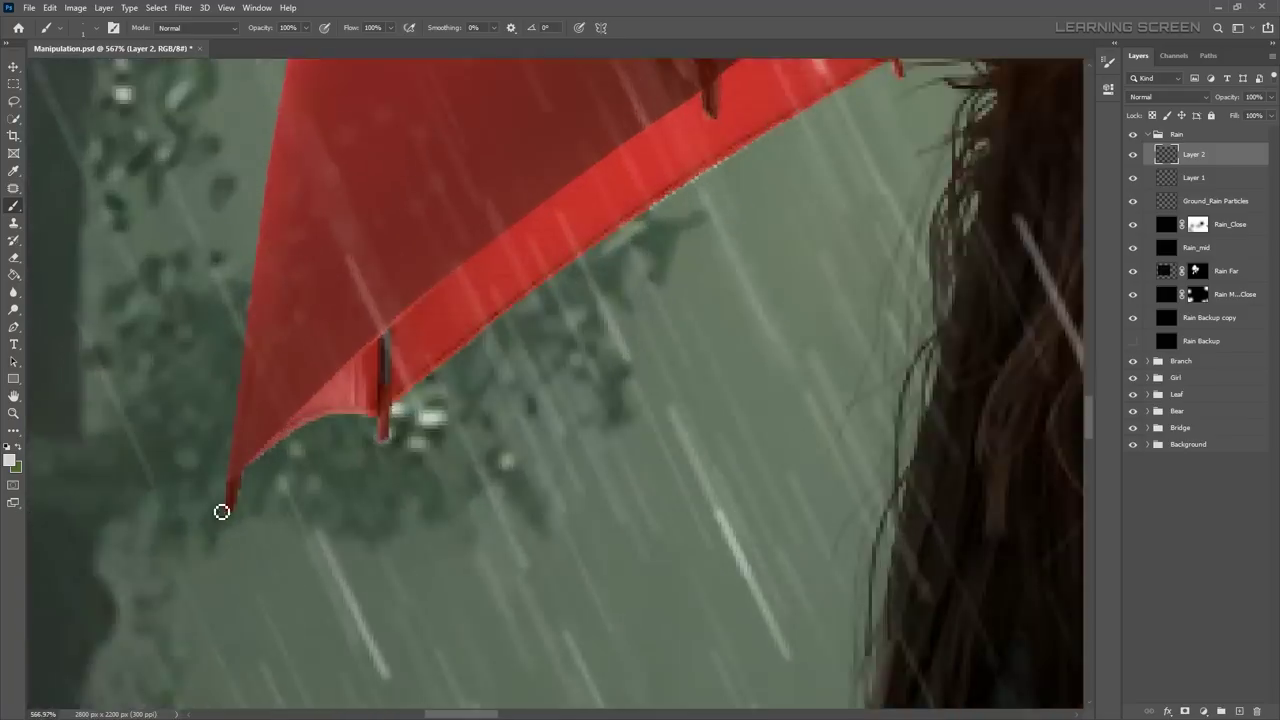
scroll(230, 530, up, 1)
scroll(470, 364, down, 2)
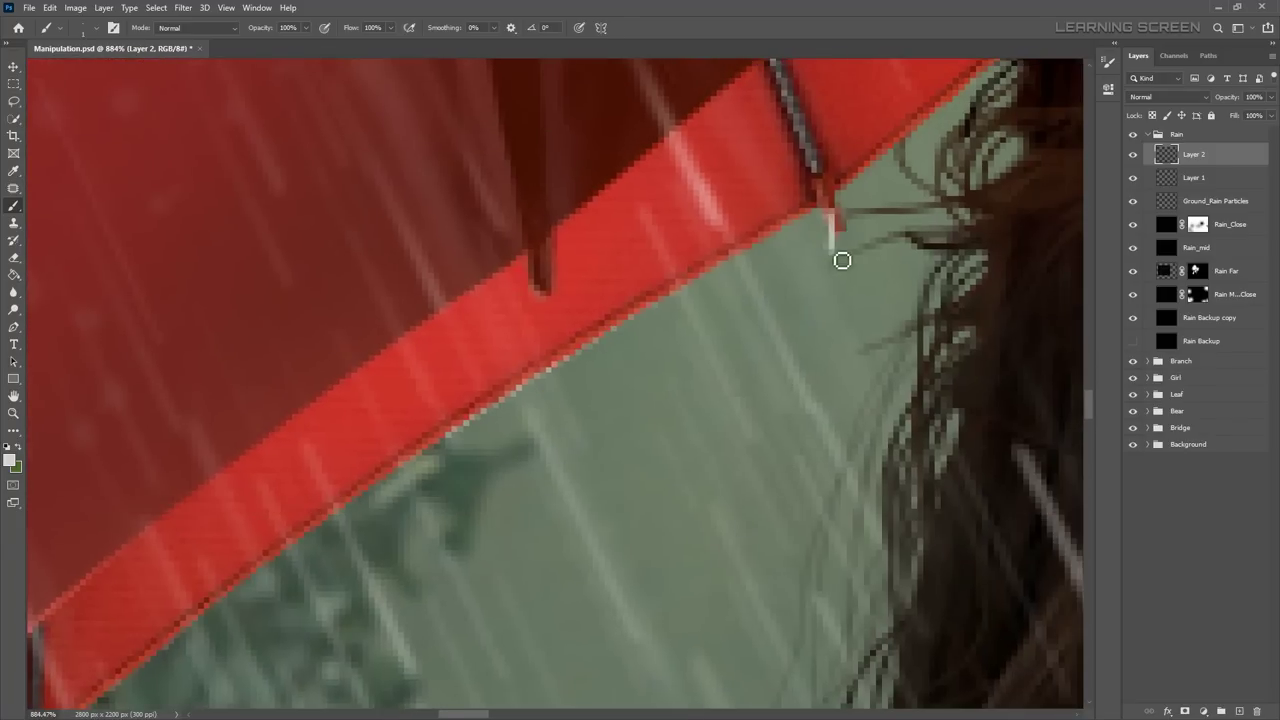
scroll(634, 289, down, 1)
scroll(614, 309, down, 1)
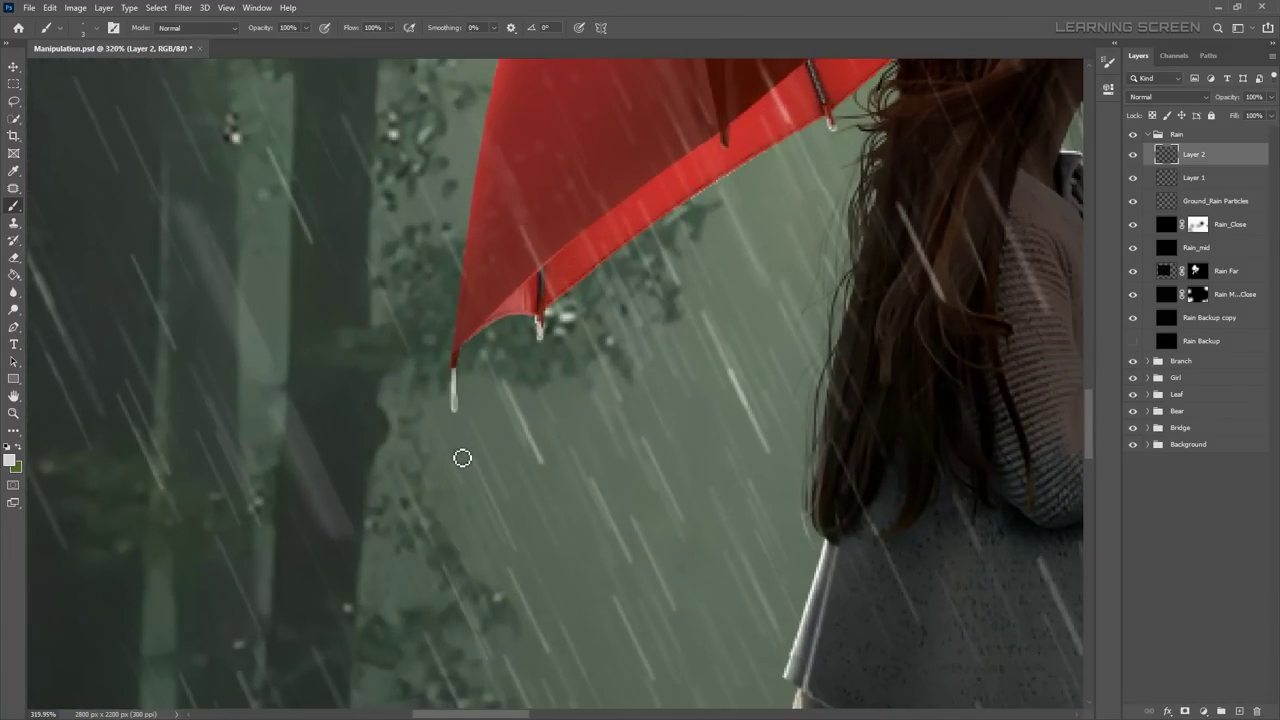
drag(460, 457, 460, 656)
scroll(467, 404, down, 2)
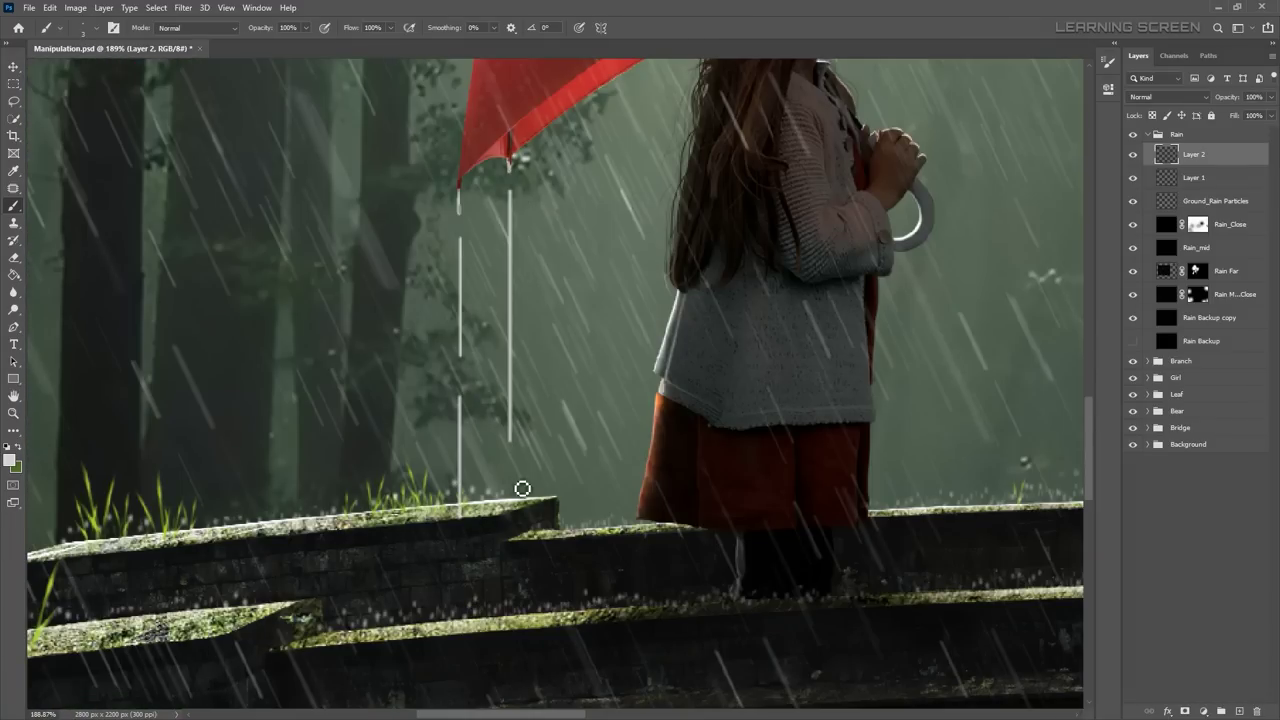
scroll(523, 489, up, 3)
scroll(546, 251, down, 2)
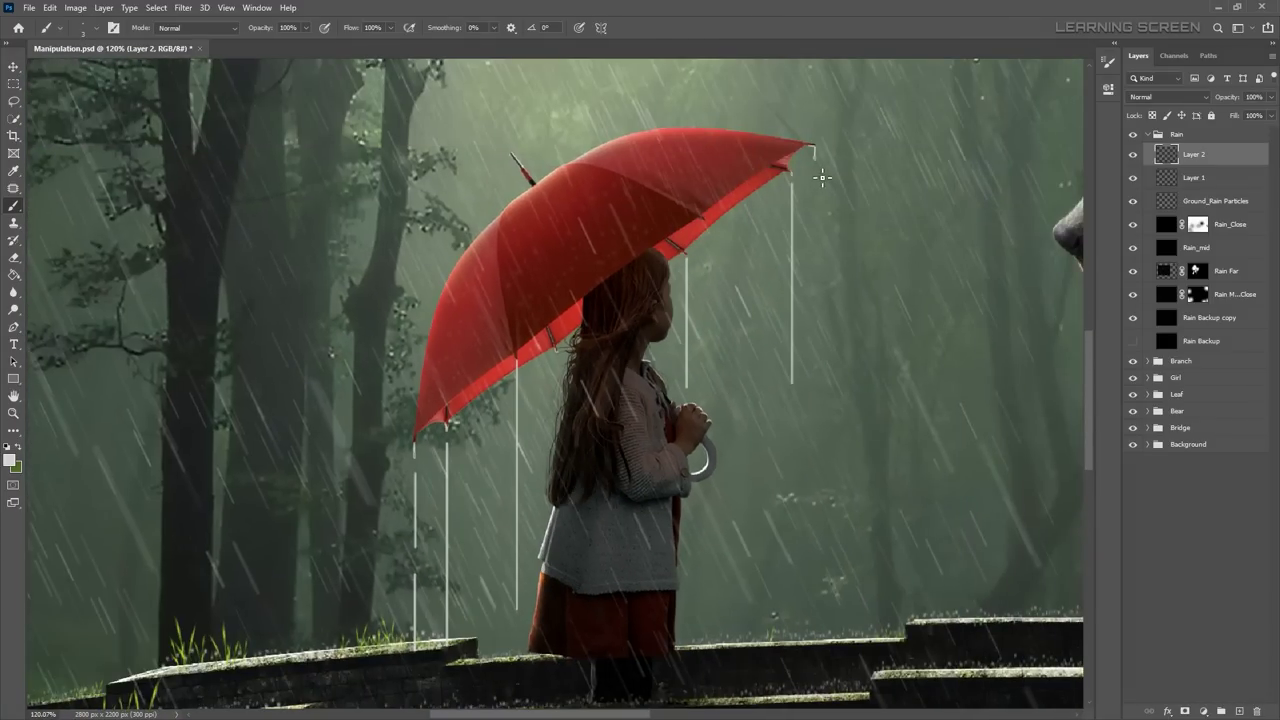
drag(822, 188, 822, 600)
scroll(823, 409, down, 5)
scroll(823, 409, up, 5)
scroll(823, 409, up, 3)
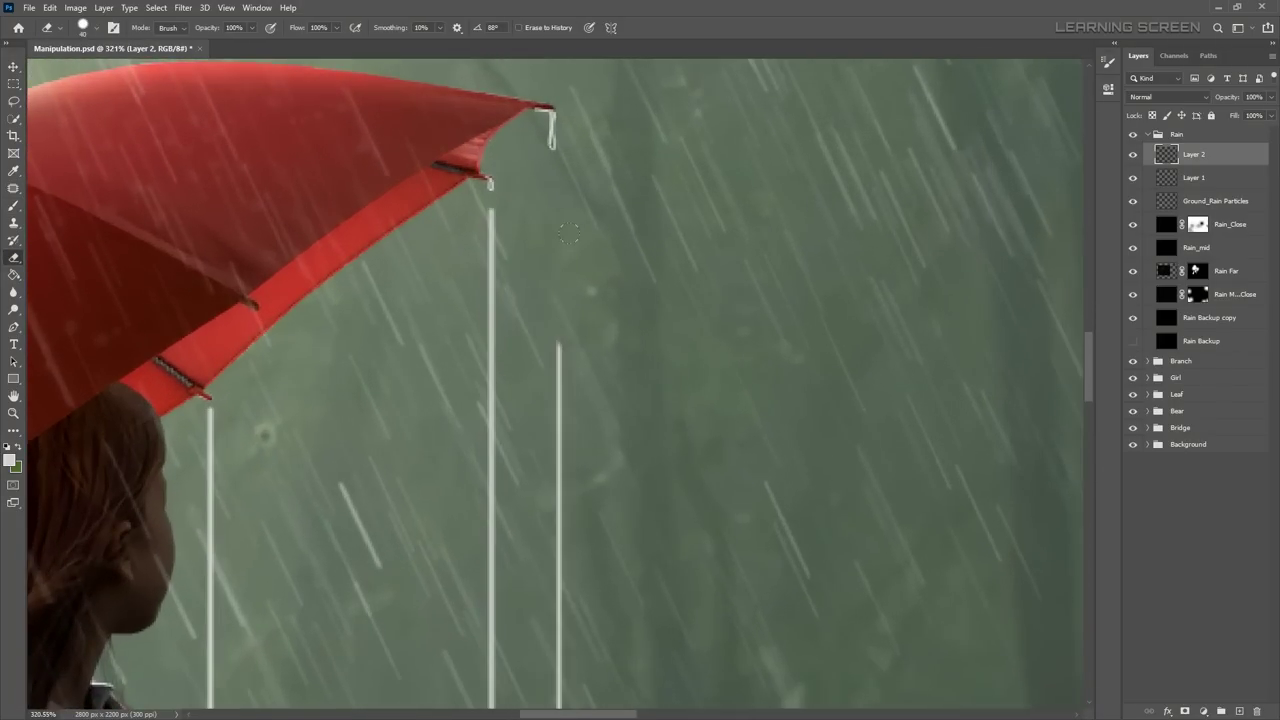
Step: Fade the drip lines with a low-strength eraser stroke
key(e)
click(432, 28)
drag(560, 212, 560, 420)
scroll(586, 251, down, 5)
scroll(452, 164, up, 5)
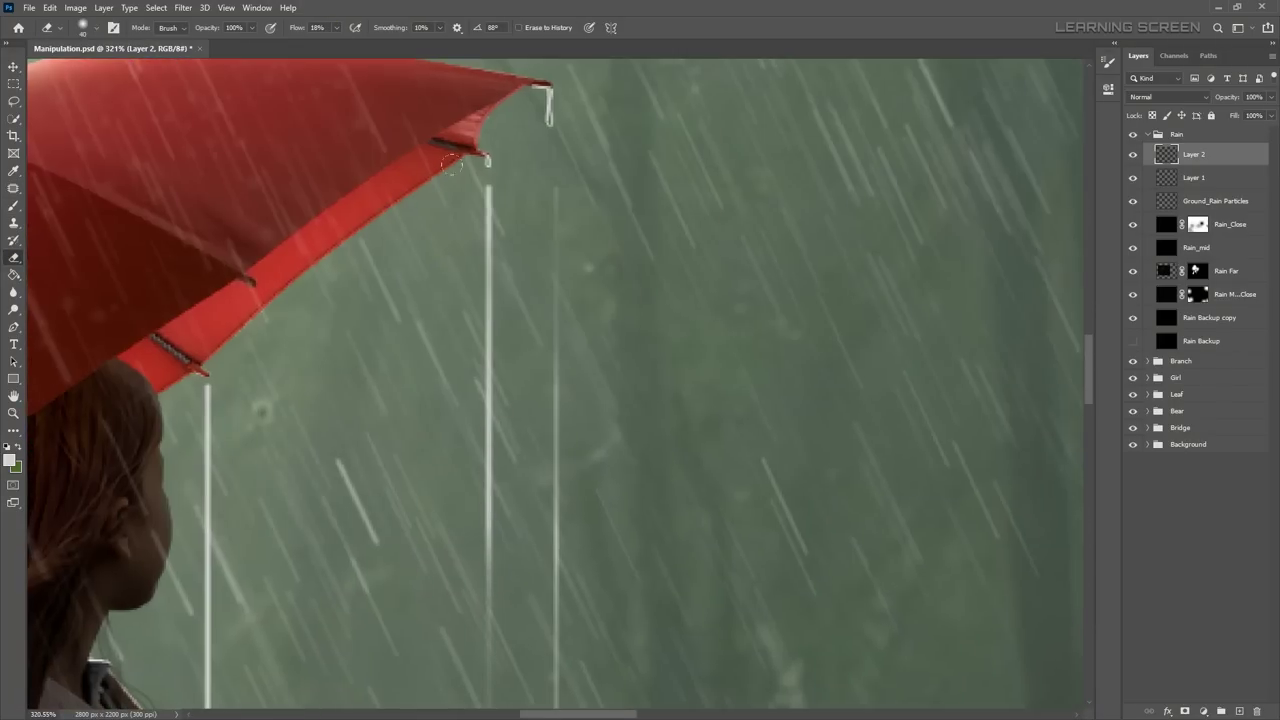
scroll(429, 343, down, 5)
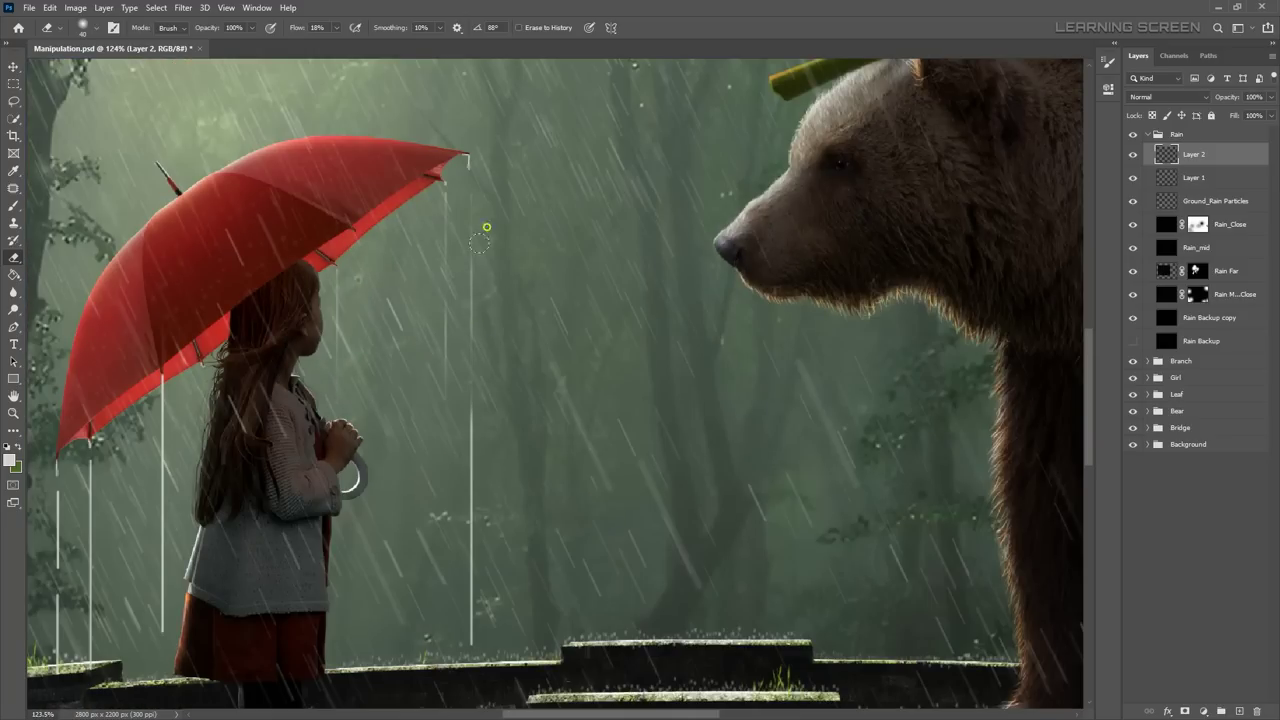
scroll(441, 693, down, 5)
scroll(380, 500, up, 5)
scroll(380, 500, down, 3)
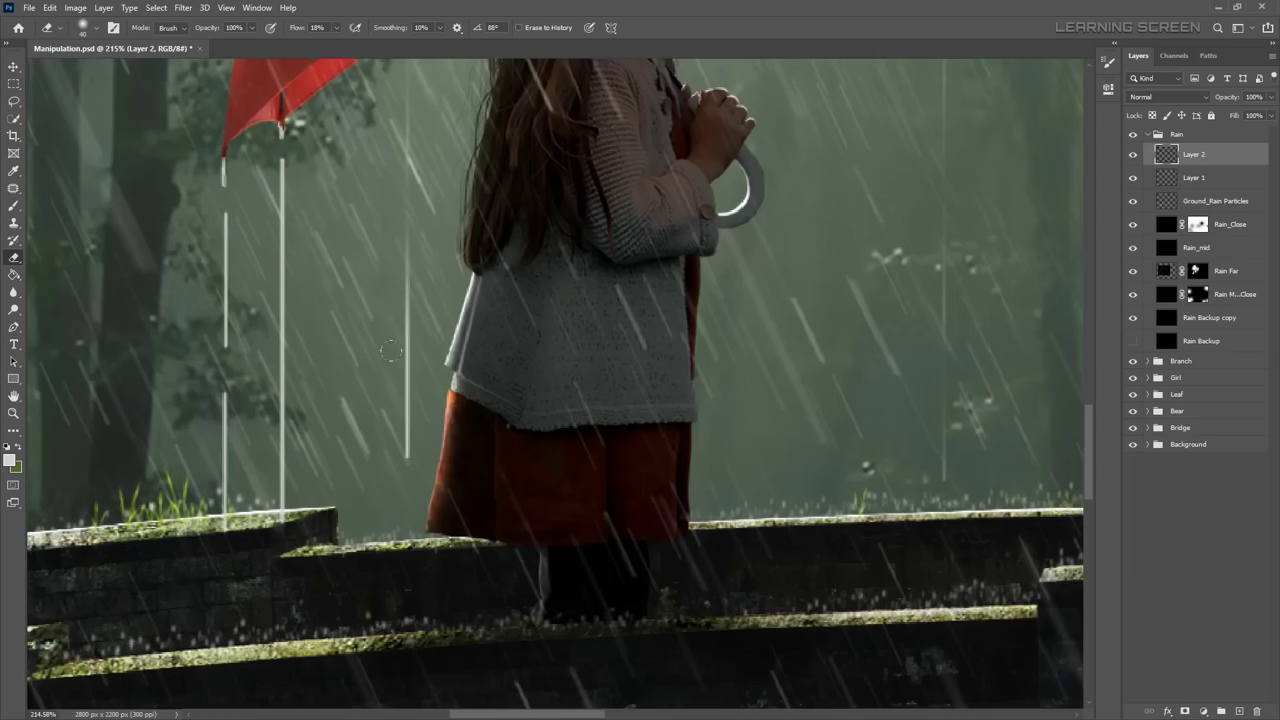
scroll(463, 231, down, 3)
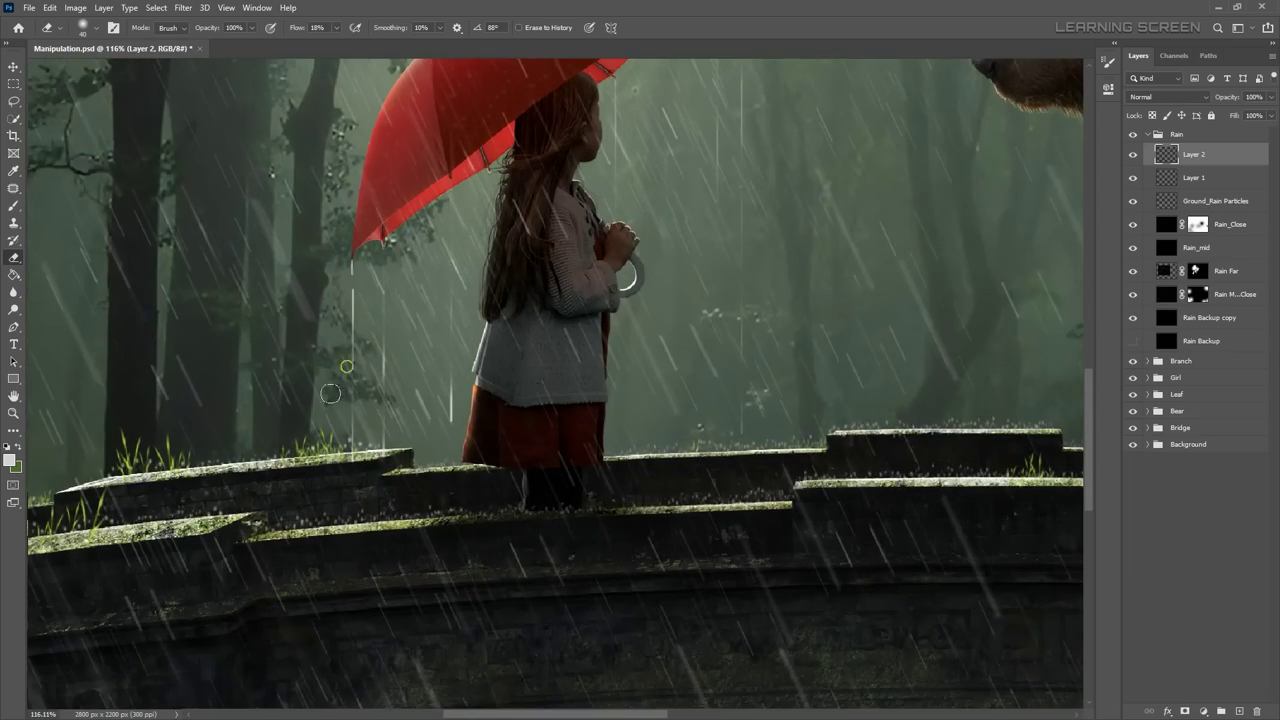
scroll(330, 393, up, 3)
scroll(551, 409, down, 5)
scroll(551, 409, up, 5)
scroll(165, 365, up, 5)
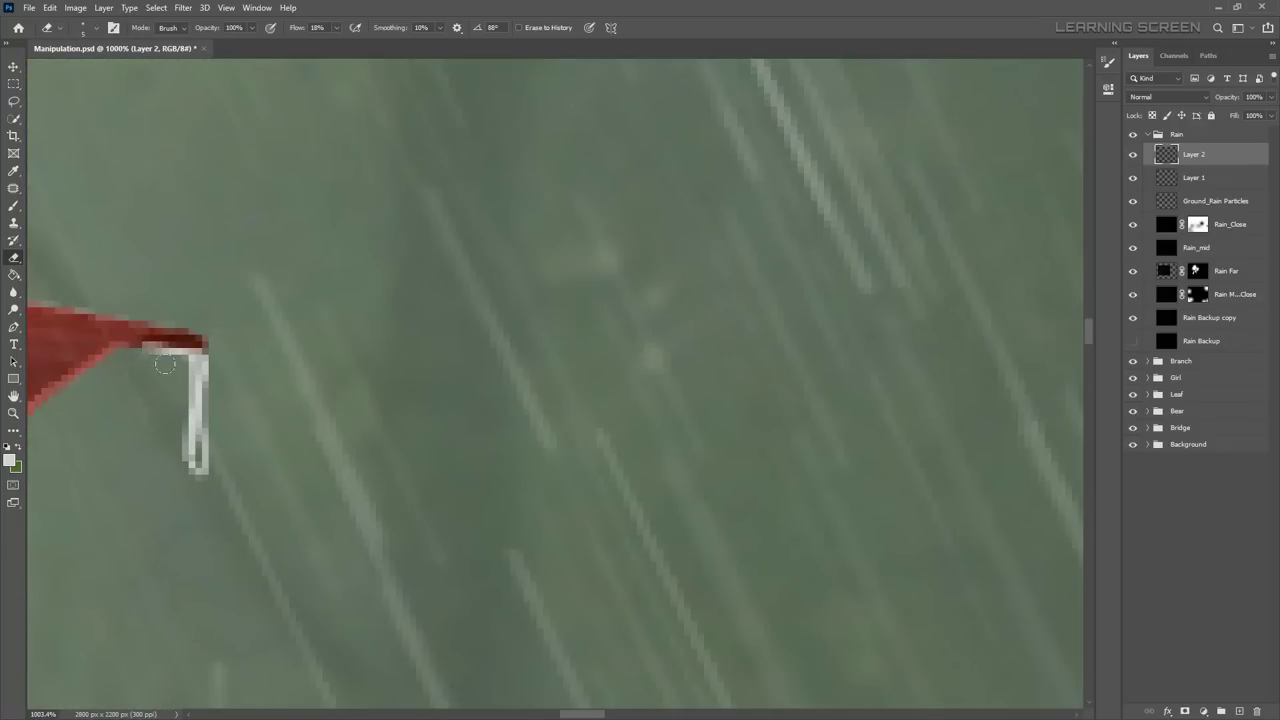
scroll(165, 365, down, 5)
key(b)
scroll(588, 442, up, 5)
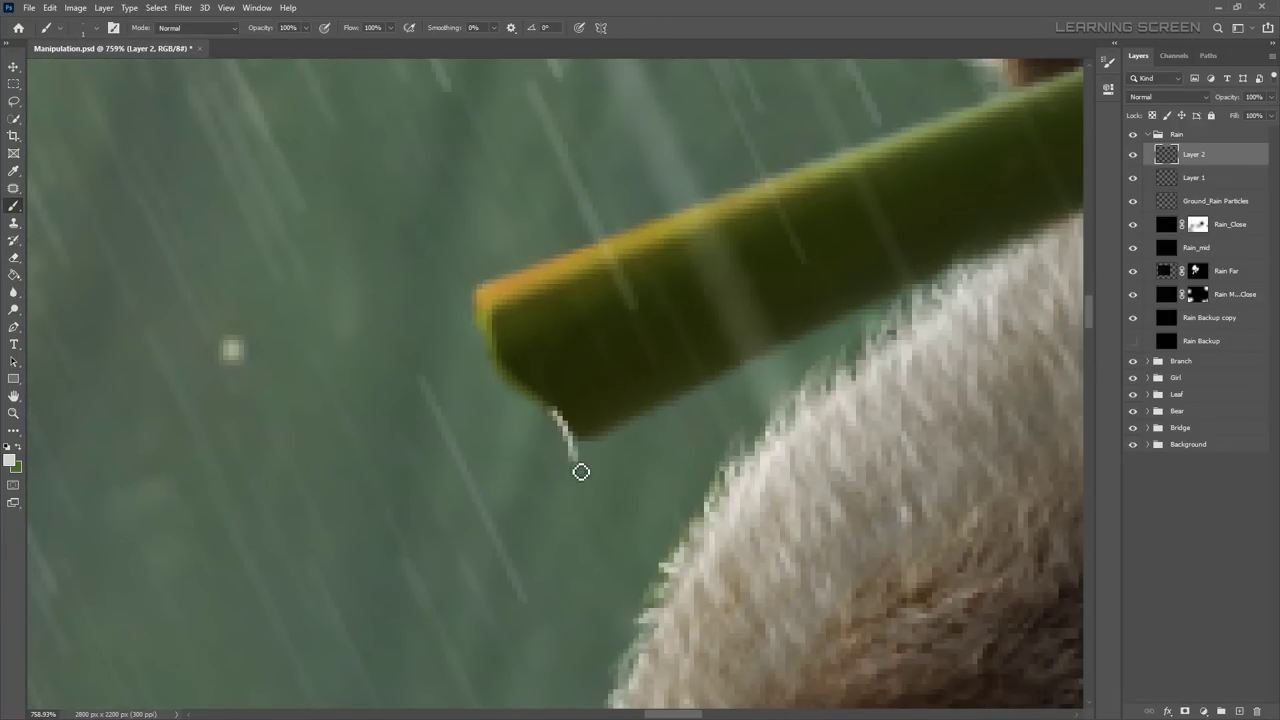
Step: Choose a new foreground colour for the water drop in the Color Picker
click(9, 461)
click(183, 606)
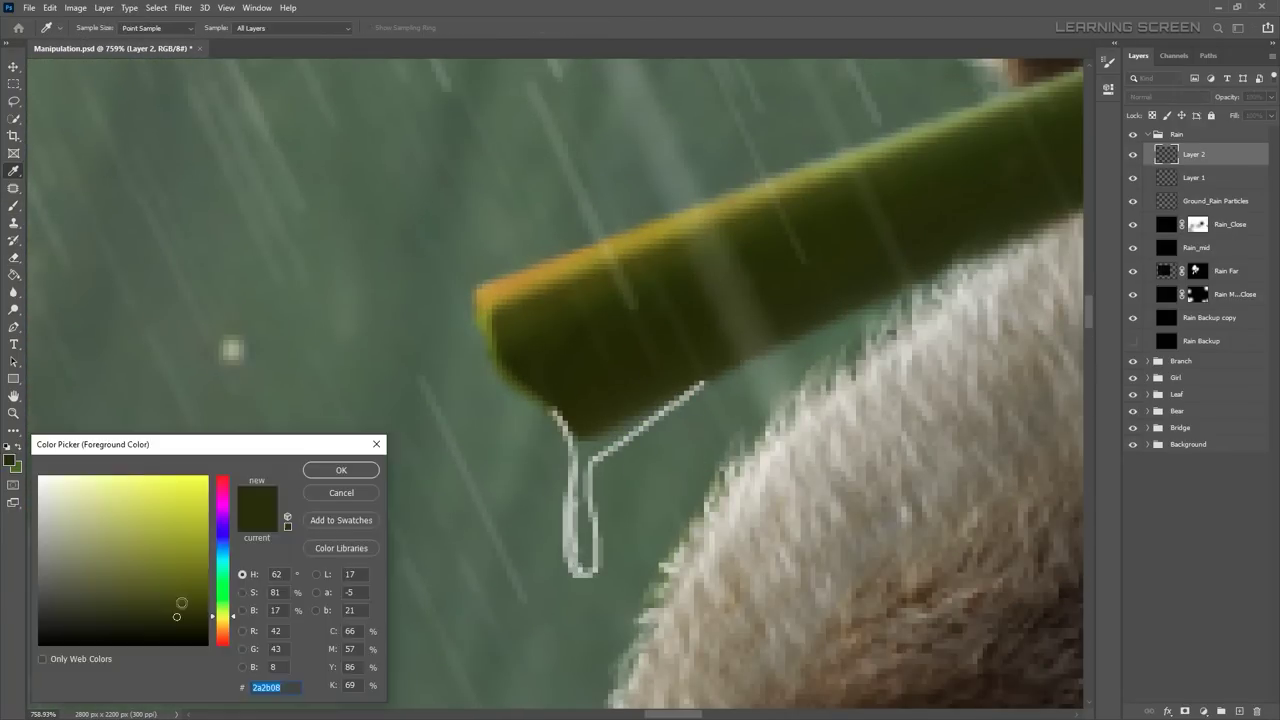
click(340, 466)
Step: Marquee-select the drop under the leaf tip and scale it down to about 74%
scroll(598, 560, up, 3)
scroll(646, 434, down, 3)
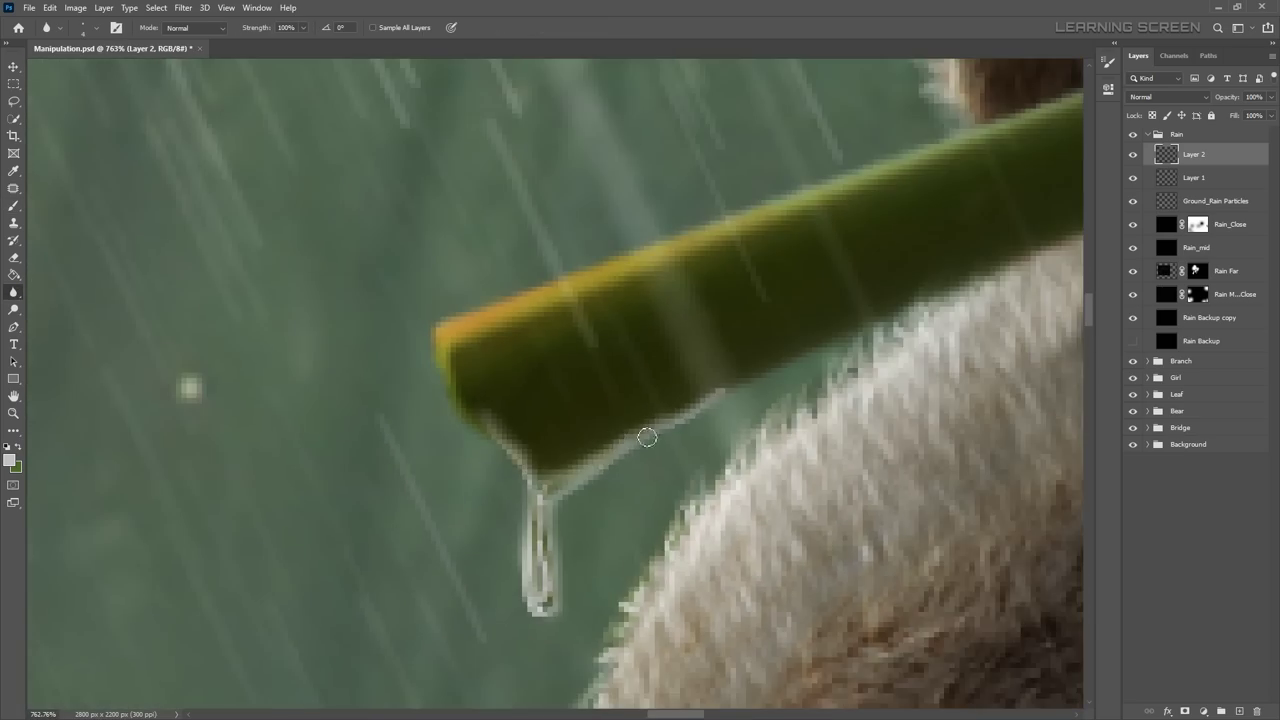
scroll(557, 614, up, 3)
scroll(601, 578, down, 5)
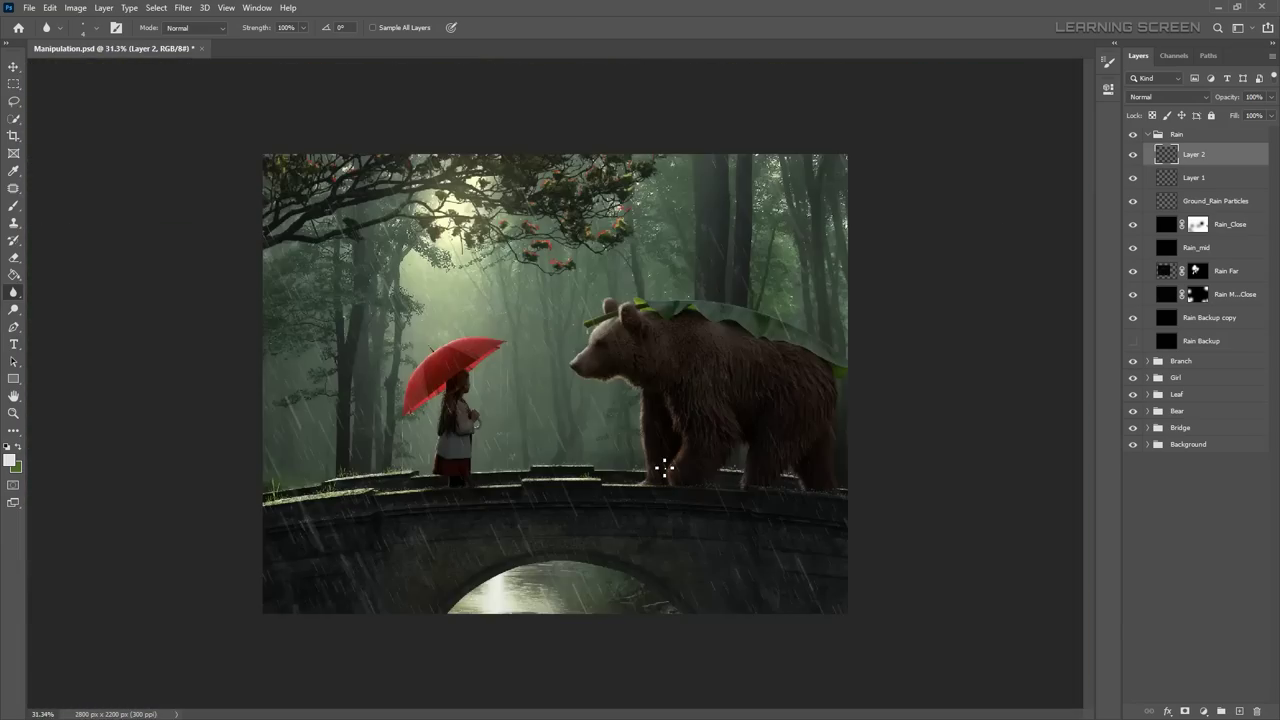
scroll(586, 291, up, 5)
mouse_move(555, 282)
mouse_down()
mouse_move(694, 416)
mouse_move(677, 399)
mouse_up()
key(ctrl+t)
key(Return)
Step: Collapse the Rain group and expand the Bear group
scroll(679, 402, down, 5)
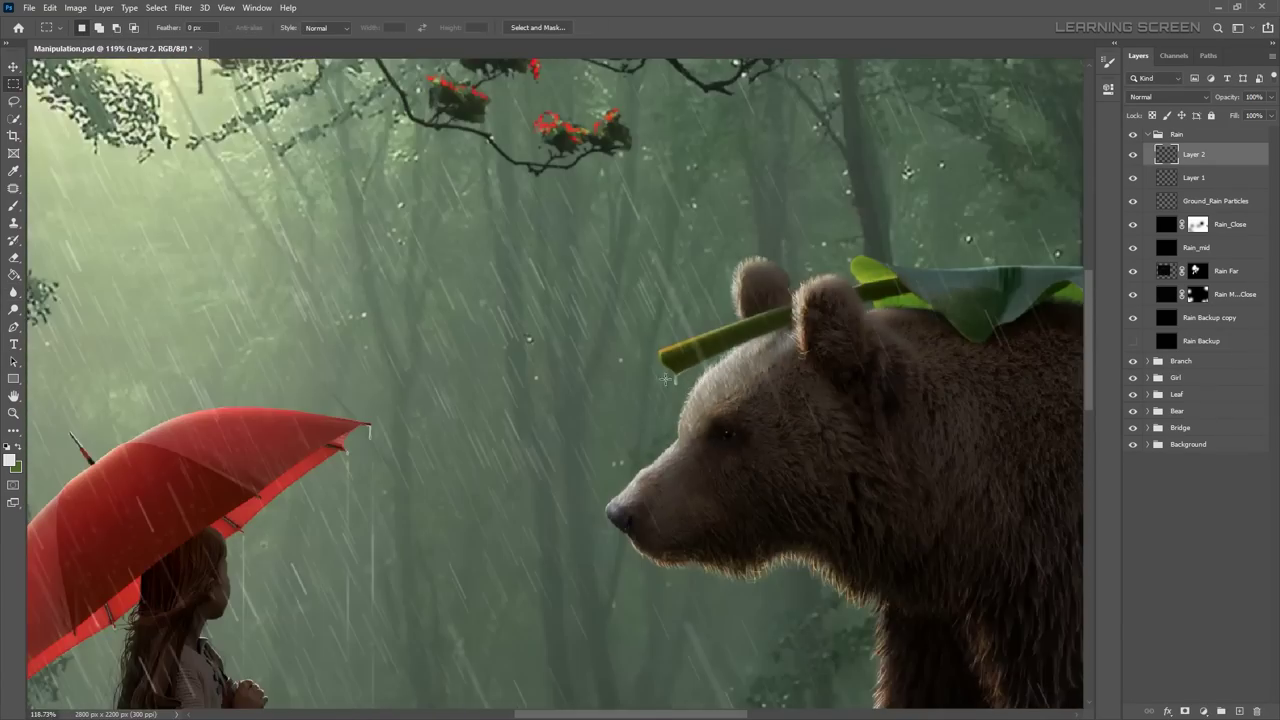
scroll(587, 370, up, 3)
click(1148, 135)
click(1147, 201)
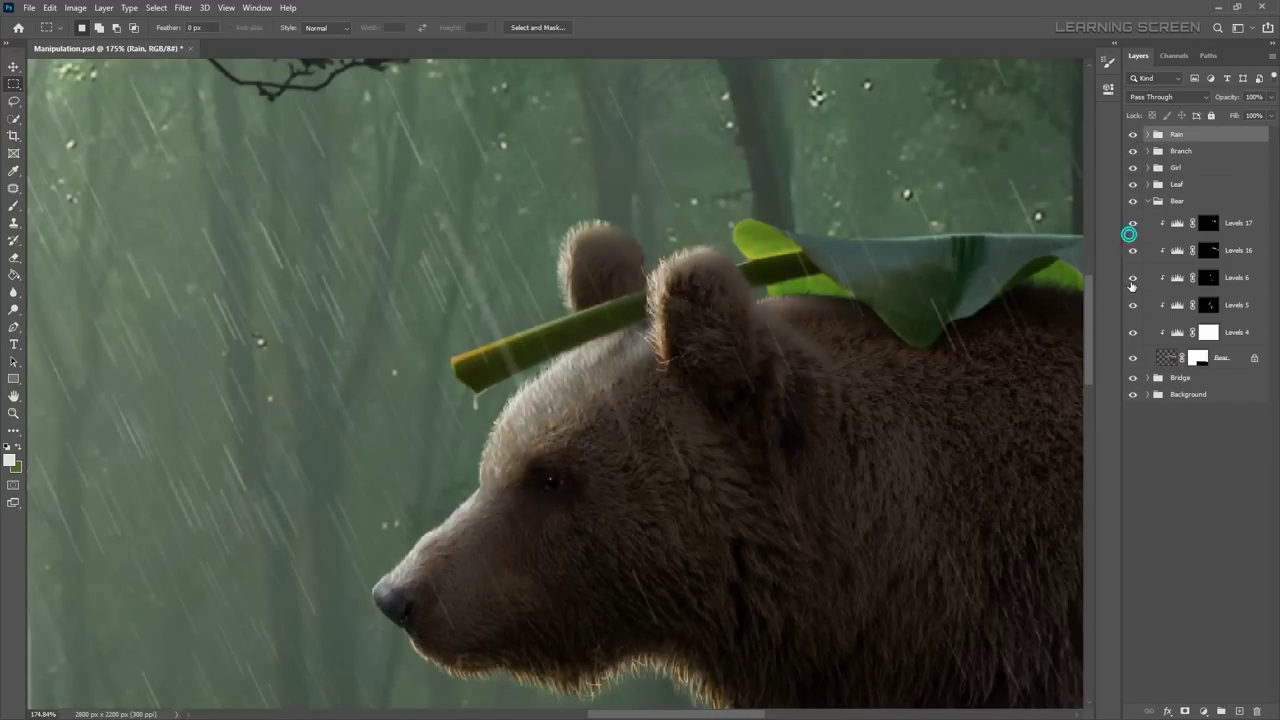
Step: Select the Levels 5 mask in the Bear group and pick a soft round brush
click(1208, 305)
key(b)
right_click(288, 265)
right_click(232, 265)
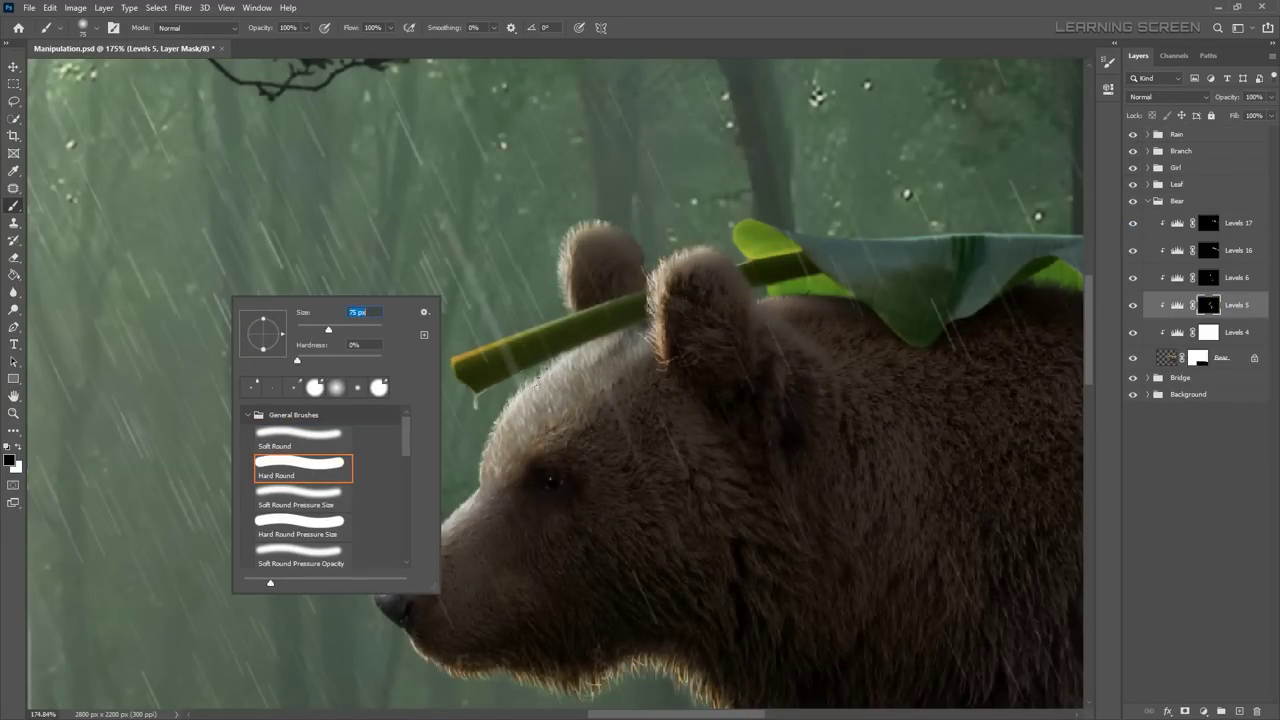
right_click(638, 418)
Step: Zoom in and out to inspect the light along the bear's head, snout and ears
scroll(495, 437, up, 2)
scroll(572, 397, down, 1)
scroll(560, 420, up, 2)
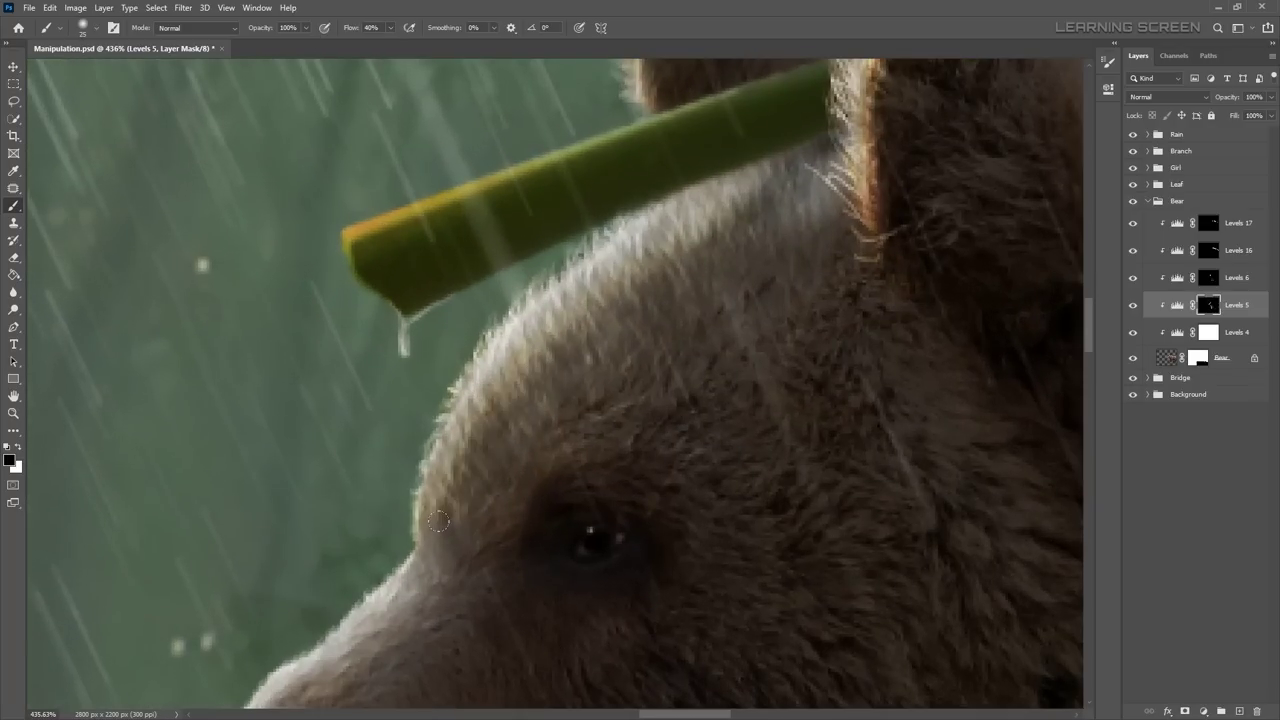
scroll(711, 369, down, 4)
scroll(484, 536, up, 4)
scroll(484, 536, up, 1)
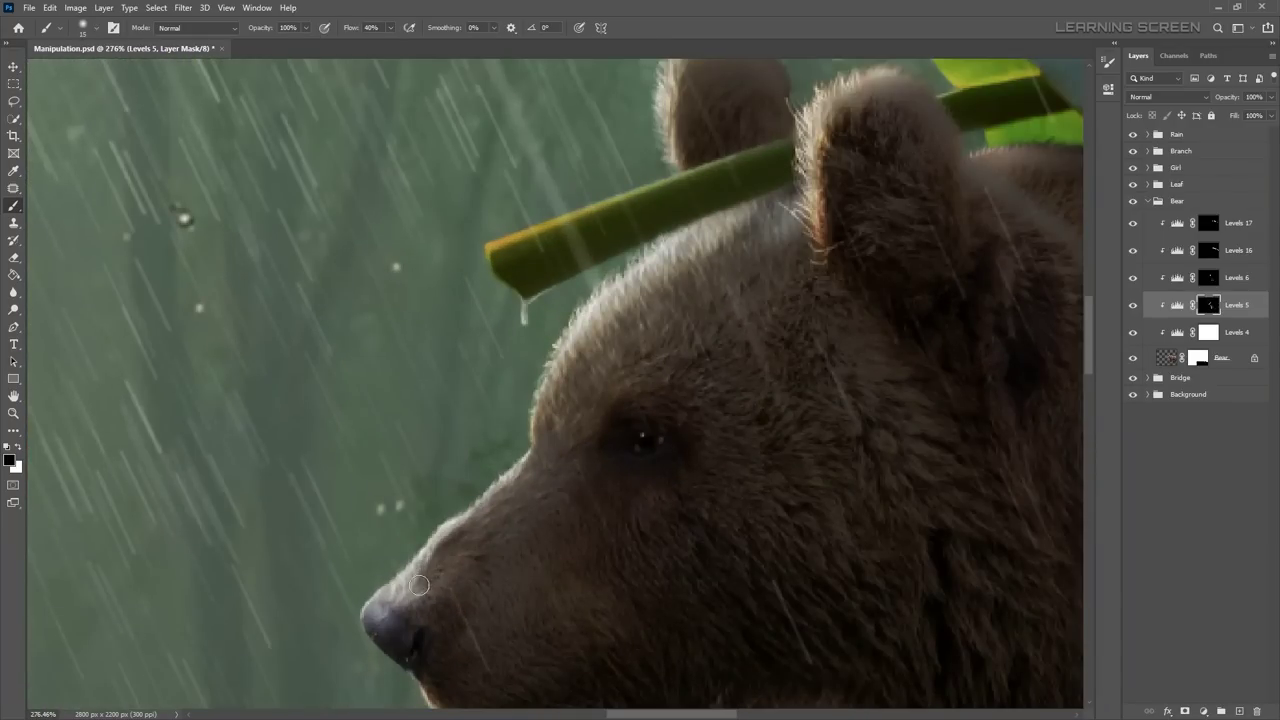
scroll(614, 511, down, 4)
scroll(554, 349, up, 5)
scroll(497, 393, up, 3)
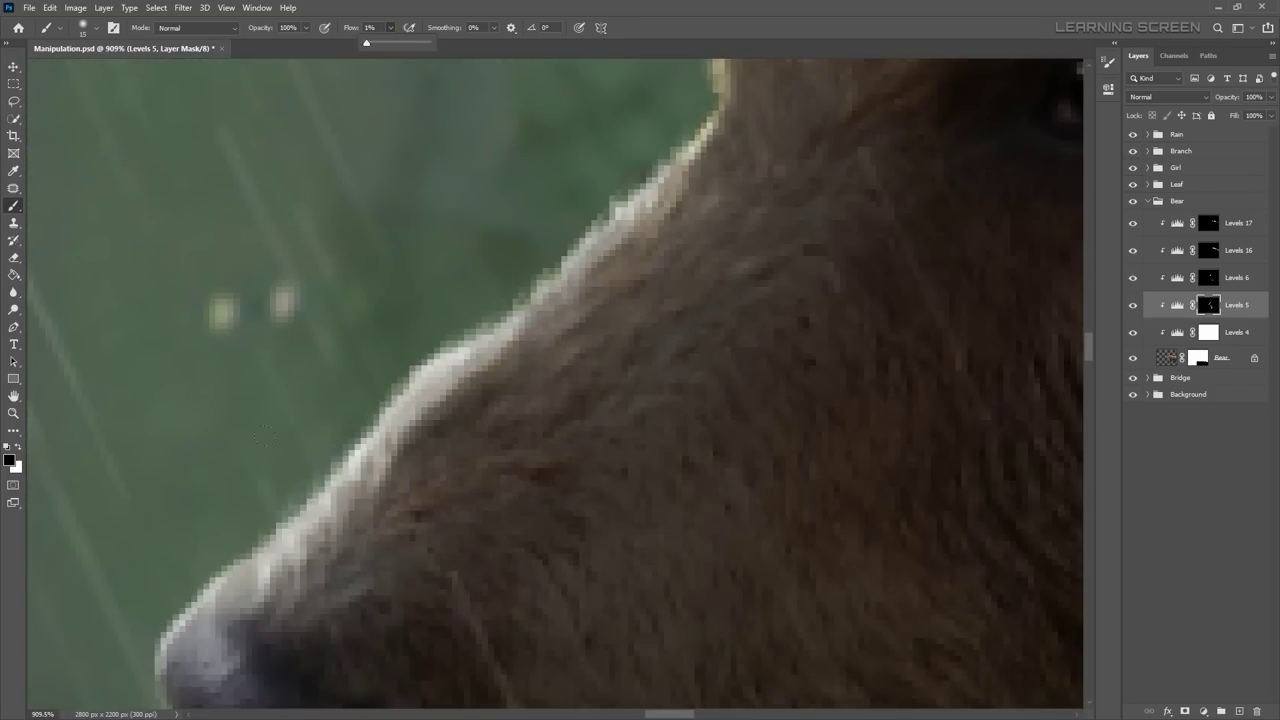
scroll(376, 467, down, 3)
scroll(620, 380, down, 3)
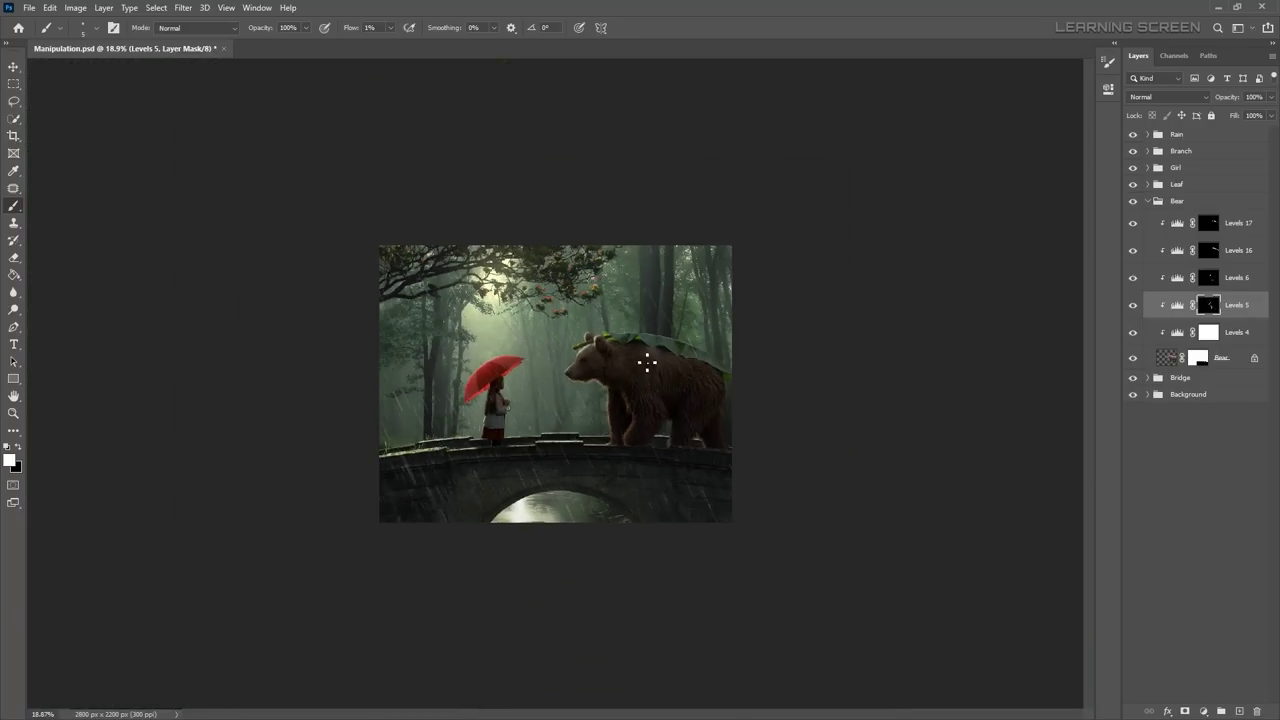
scroll(663, 317, up, 4)
Step: Make the Levels 6 mask active and collapse the Bear group
key(alt+])
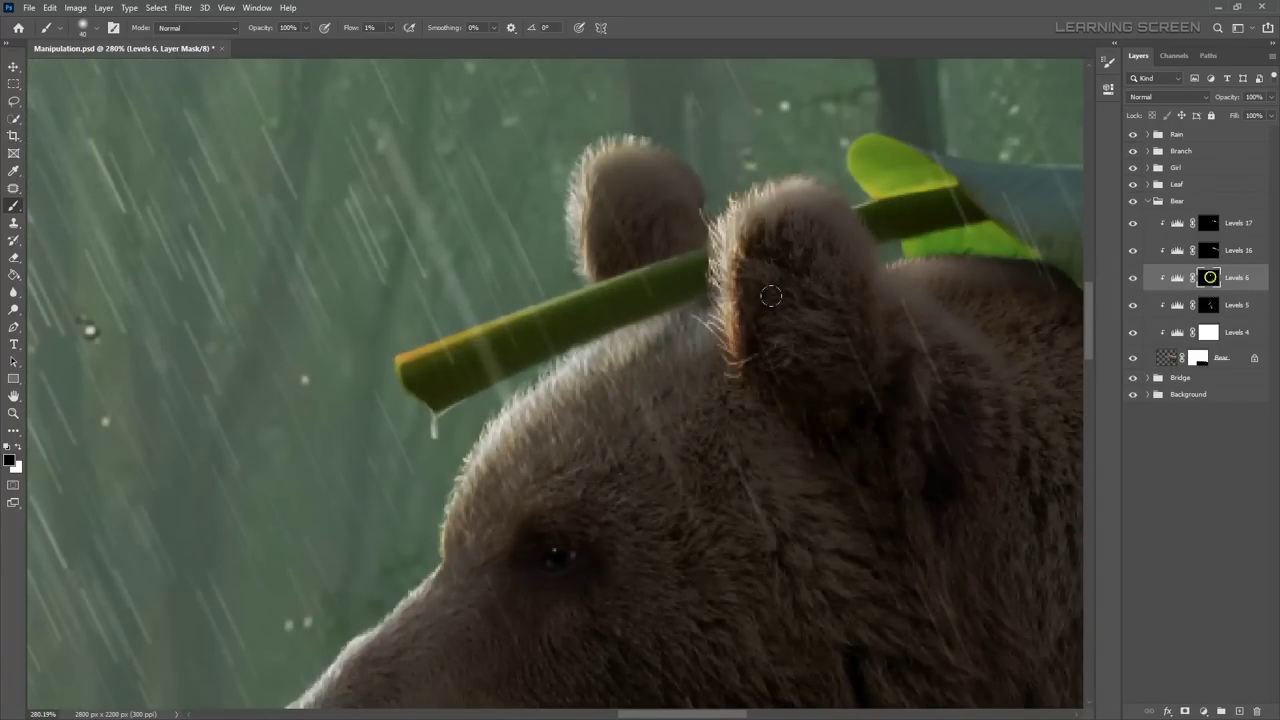
scroll(593, 435, down, 6)
scroll(592, 434, up, 1)
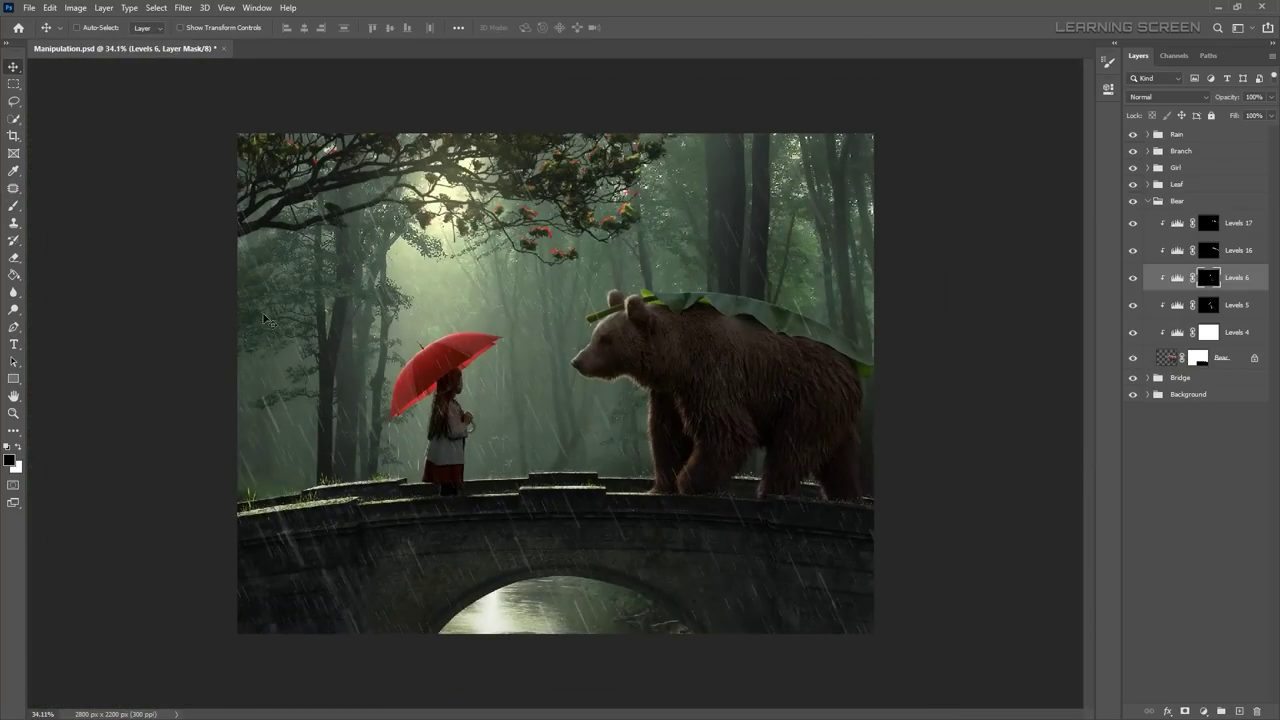
click(1147, 201)
Step: Rename the Rain group's top layer to Fog and pick a large soft brush
click(1147, 134)
double_click(1192, 153)
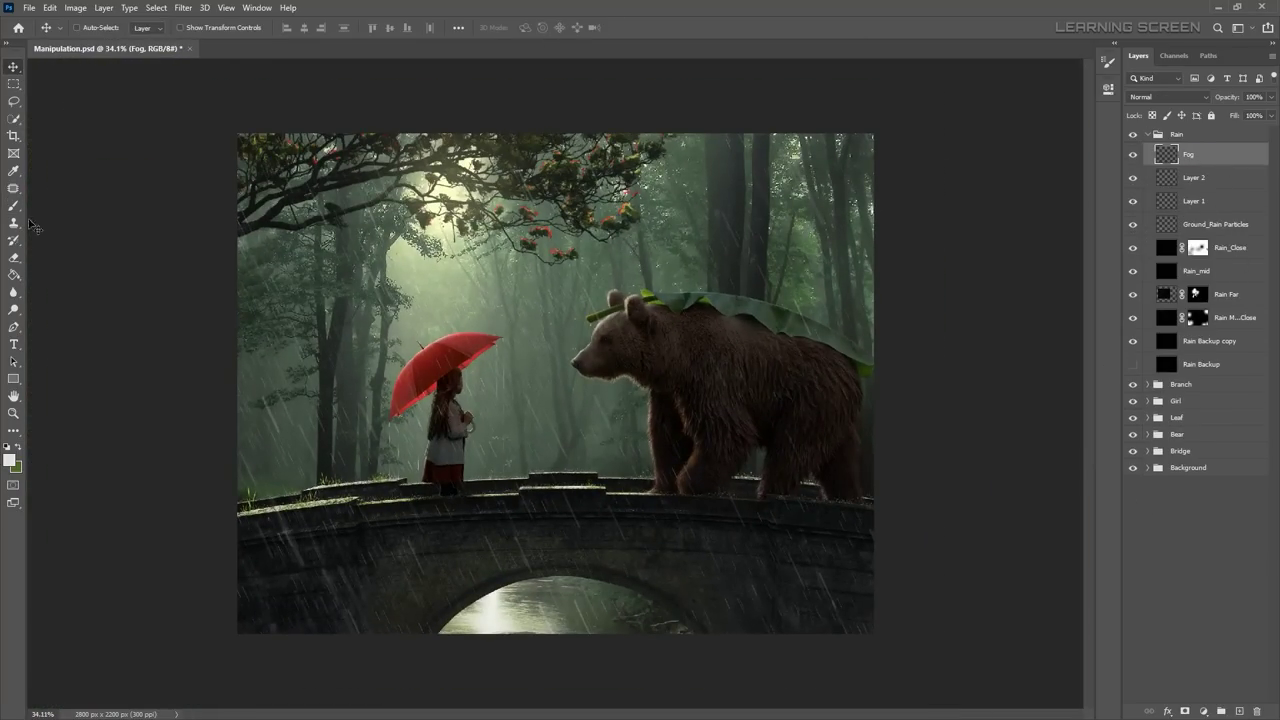
key(b)
right_click(514, 360)
double_click(600, 523)
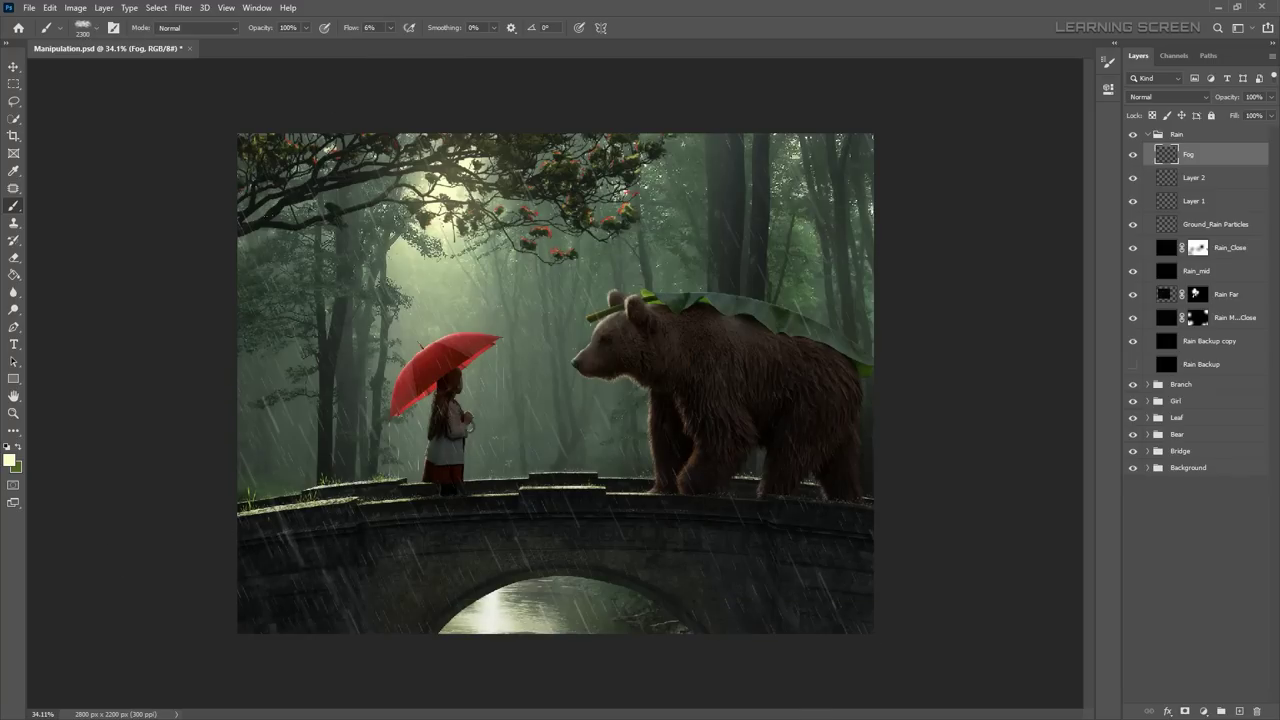
Step: Select the Background group's Curves 1 mask and undo the trial brush stroke
click(1147, 134)
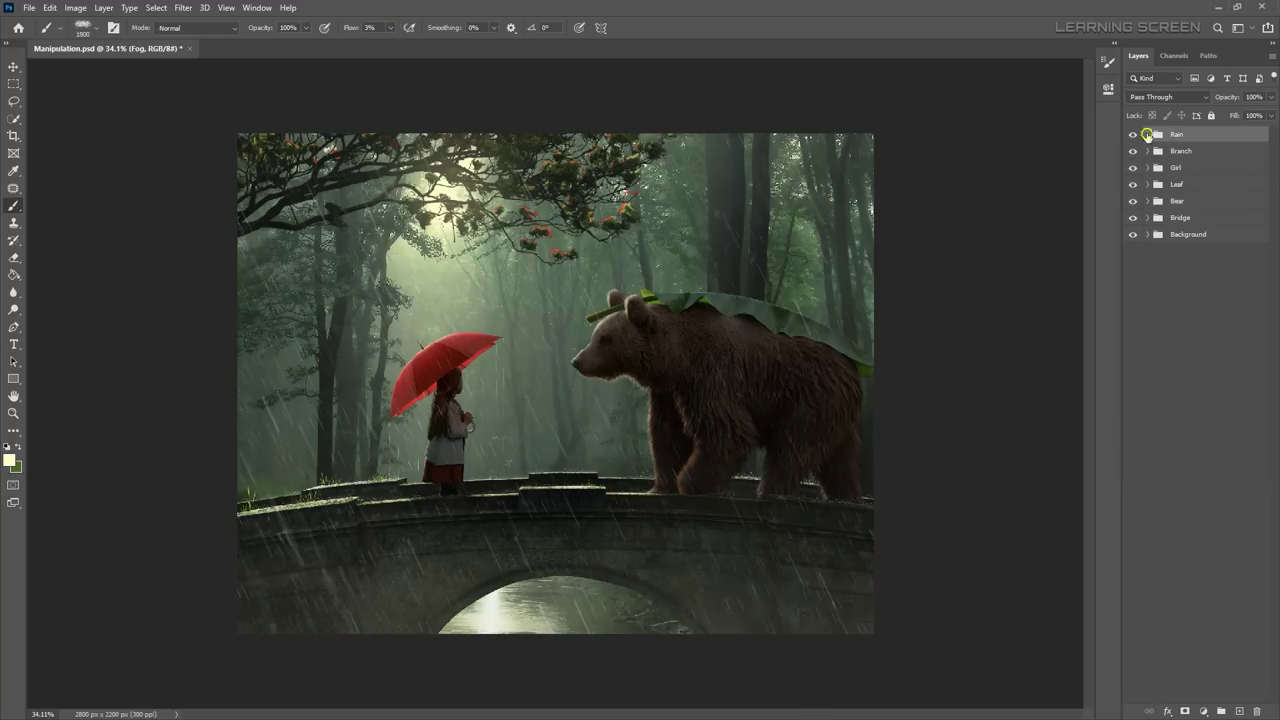
click(1147, 234)
click(1128, 257)
key(ctrl+minus)
key(ctrl+minus)
key(ctrl+minus)
click(1197, 256)
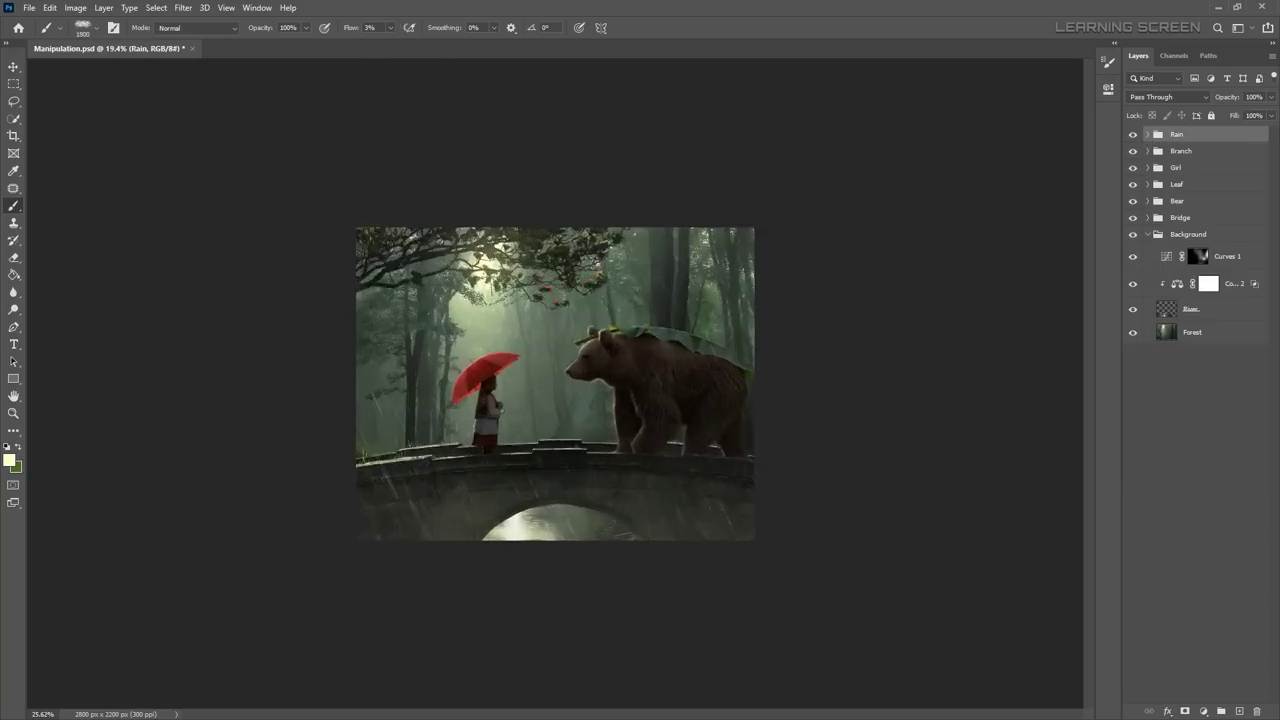
scroll(930, 350, up, 5)
key(ctrl+z)
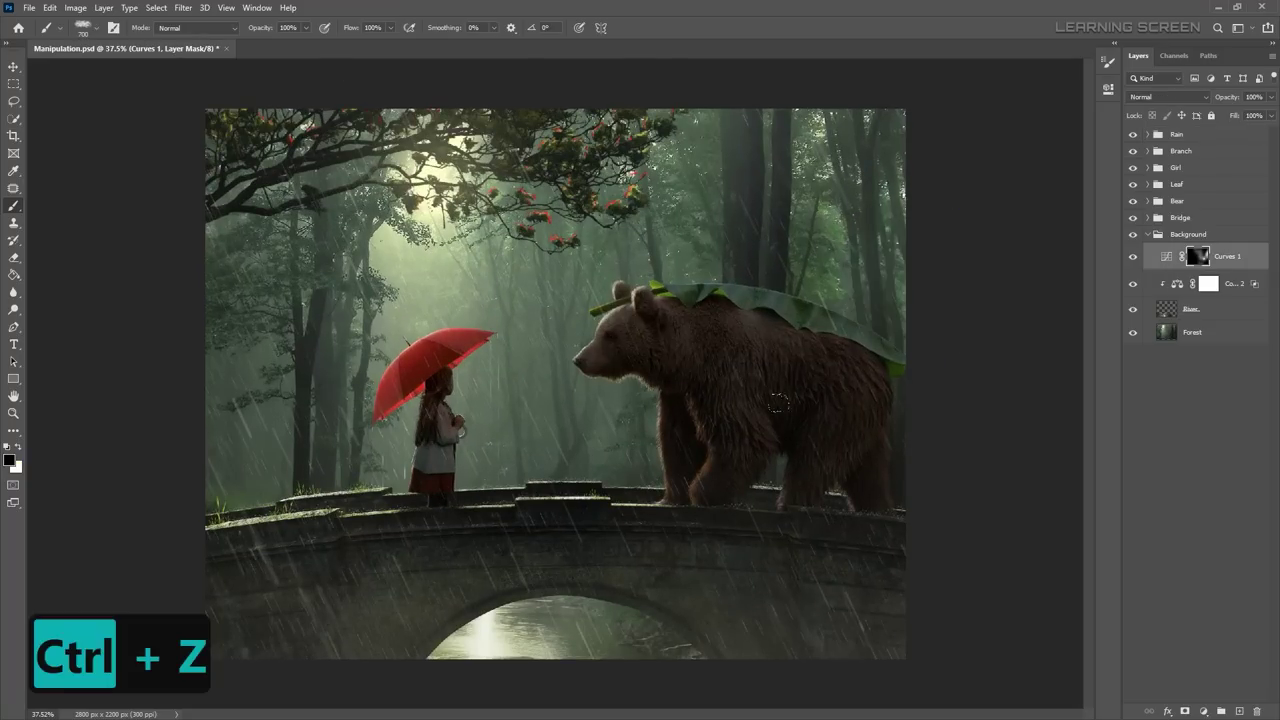
scroll(796, 317, up, 3)
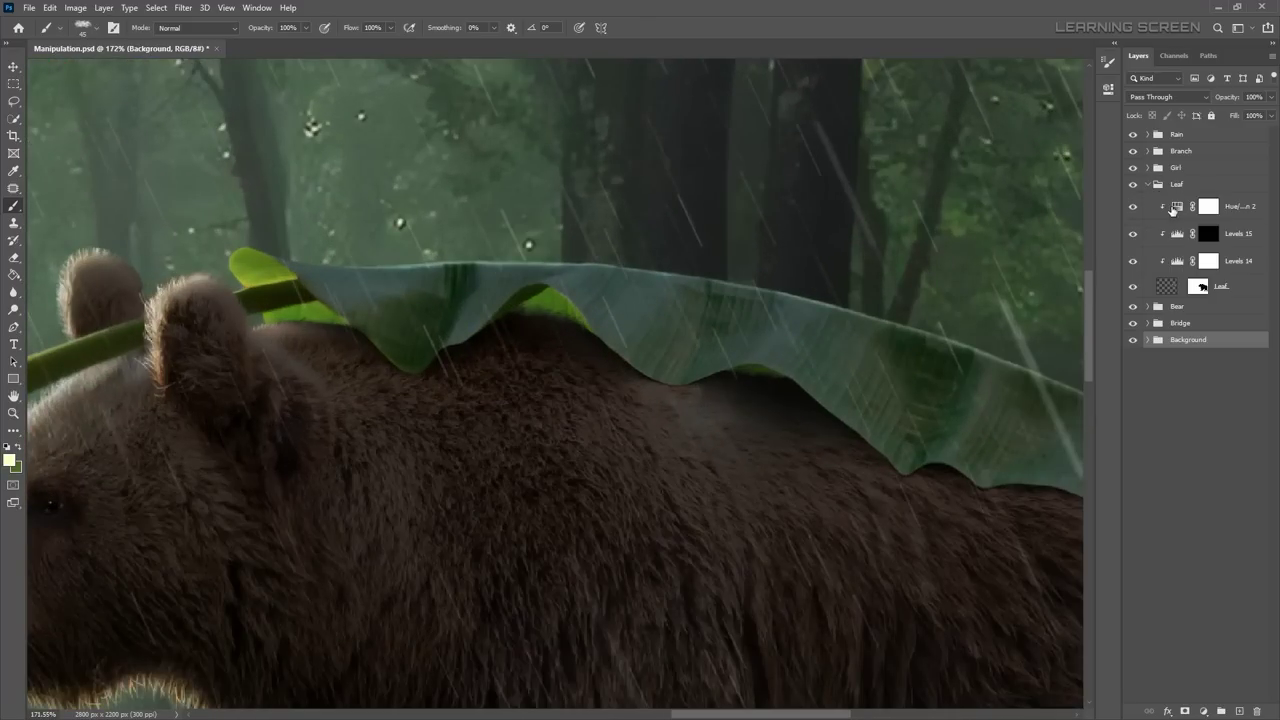
Step: Add a brightening Levels 20 adjustment to the Leaf group with an inverted, hidden mask
click(1203, 711)
click(1200, 526)
drag(932, 262, 984, 262)
key(ctrl+i)
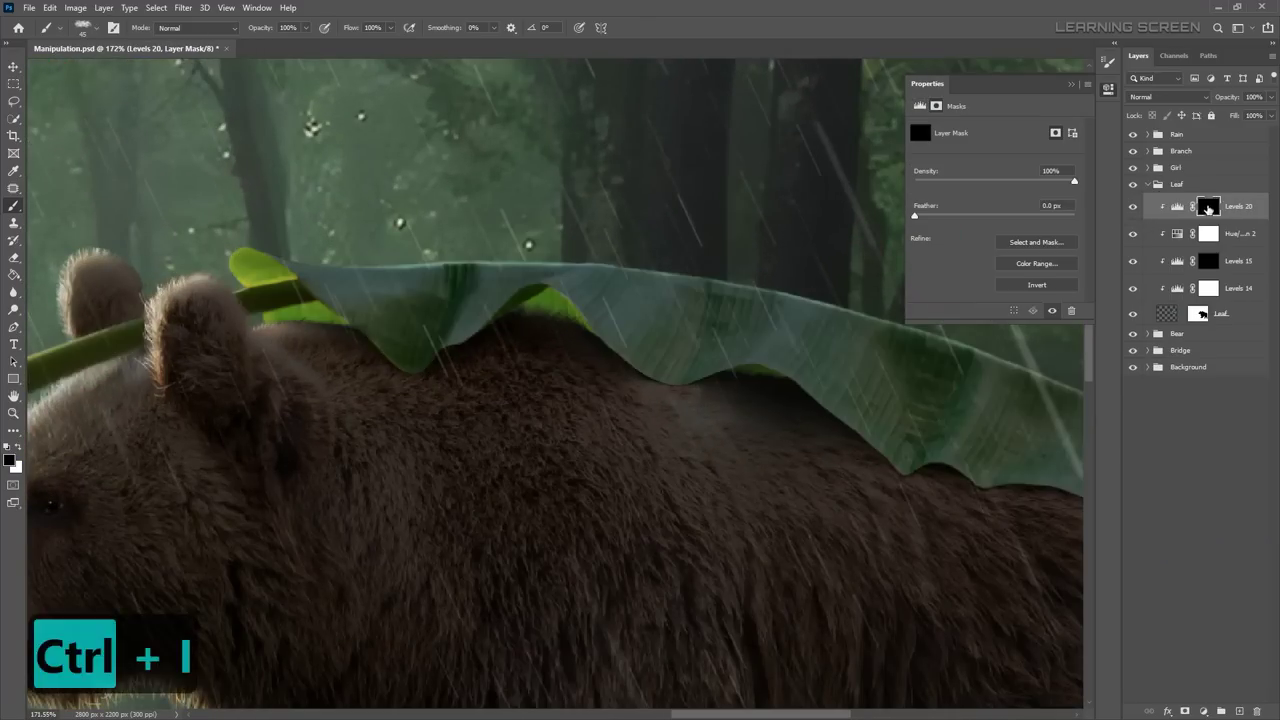
Step: Set white as the painting colour and adjust the brush to a smaller size
scroll(726, 293, up, 3)
key(x)
right_click(726, 293)
click(543, 457)
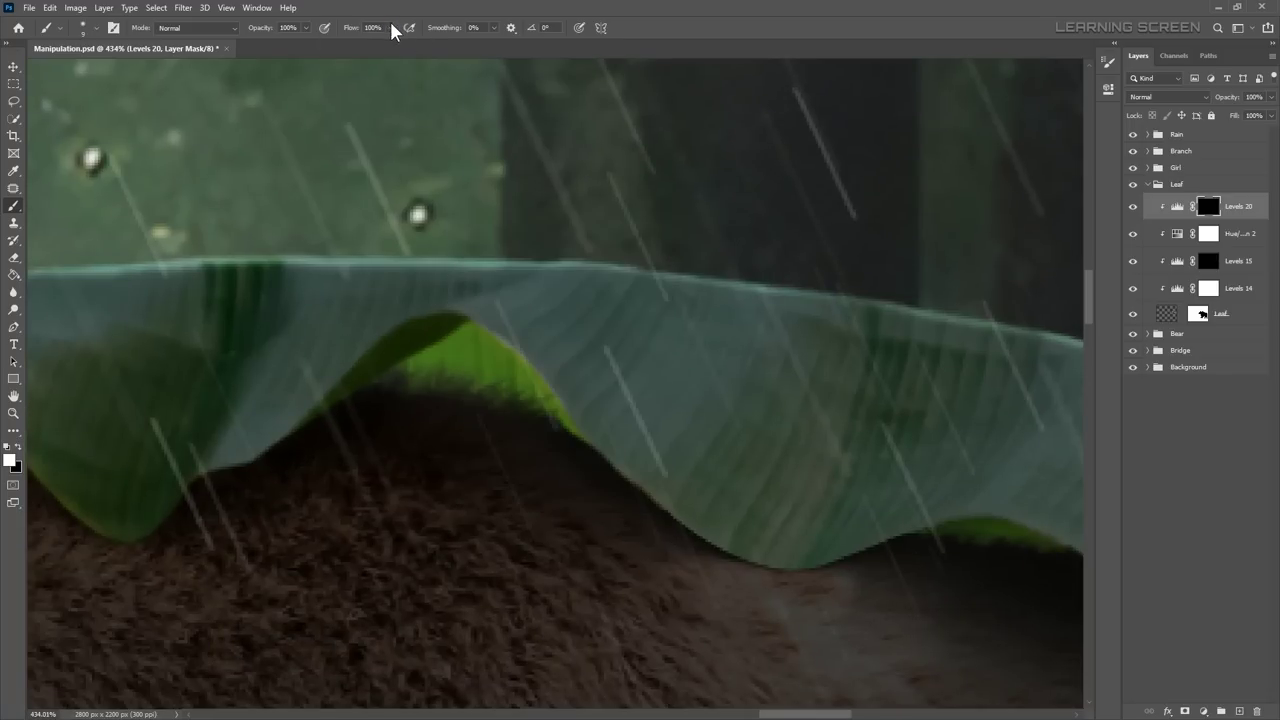
scroll(651, 229, up, 3)
scroll(495, 291, down, 1)
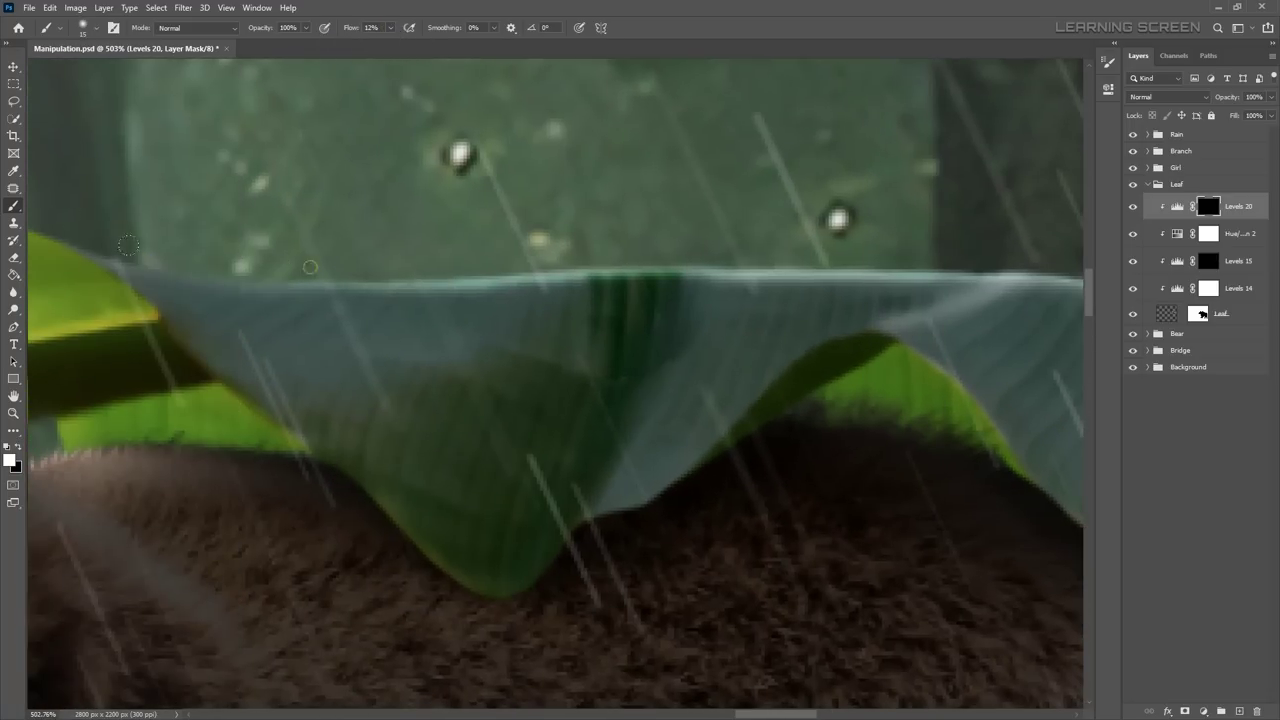
right_click(240, 255)
click(337, 314)
key(Return)
Step: Paint white along the leaf's top edge to reveal the brightening there
drag(119, 257, 697, 263)
scroll(697, 263, down, 1)
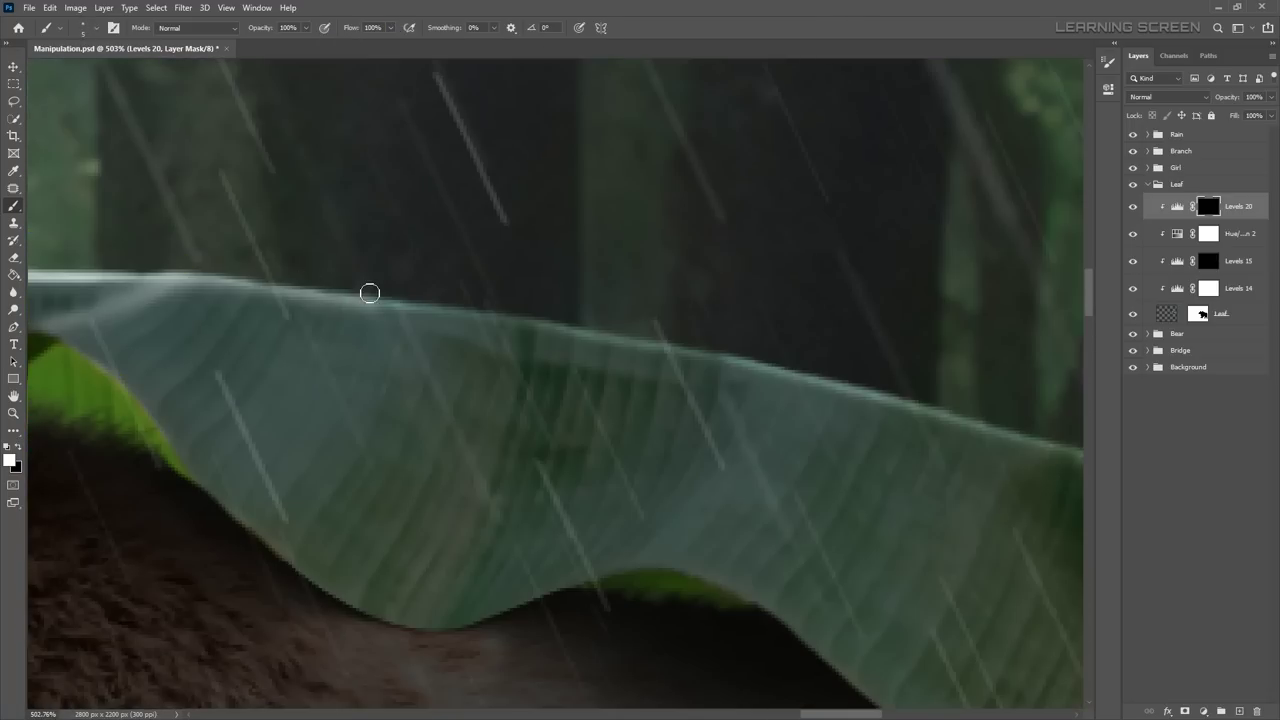
drag(371, 291, 980, 417)
scroll(980, 417, up, 1)
scroll(311, 377, up, 2)
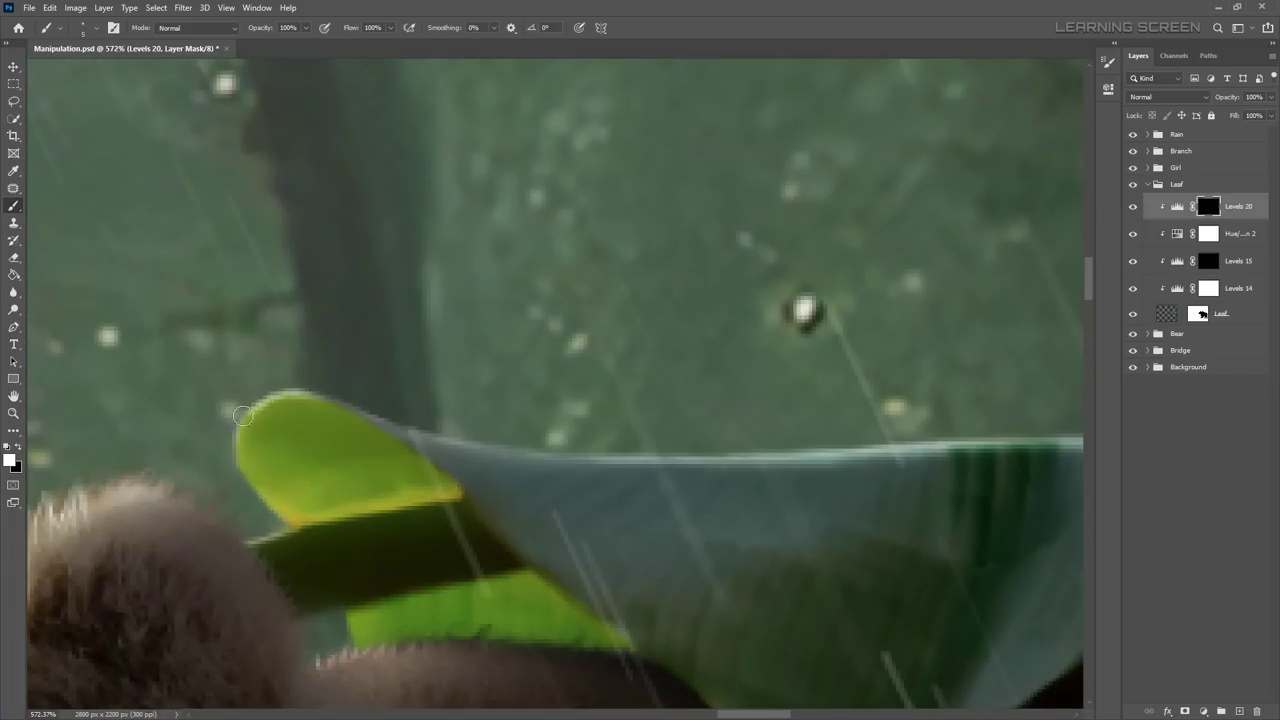
scroll(653, 343, down, 5)
scroll(653, 343, down, 2)
scroll(653, 343, up, 1)
Step: Switch to the Move tool, collapse the Leaf group and expand the Rain group
click(13, 66)
scroll(556, 383, down, 2)
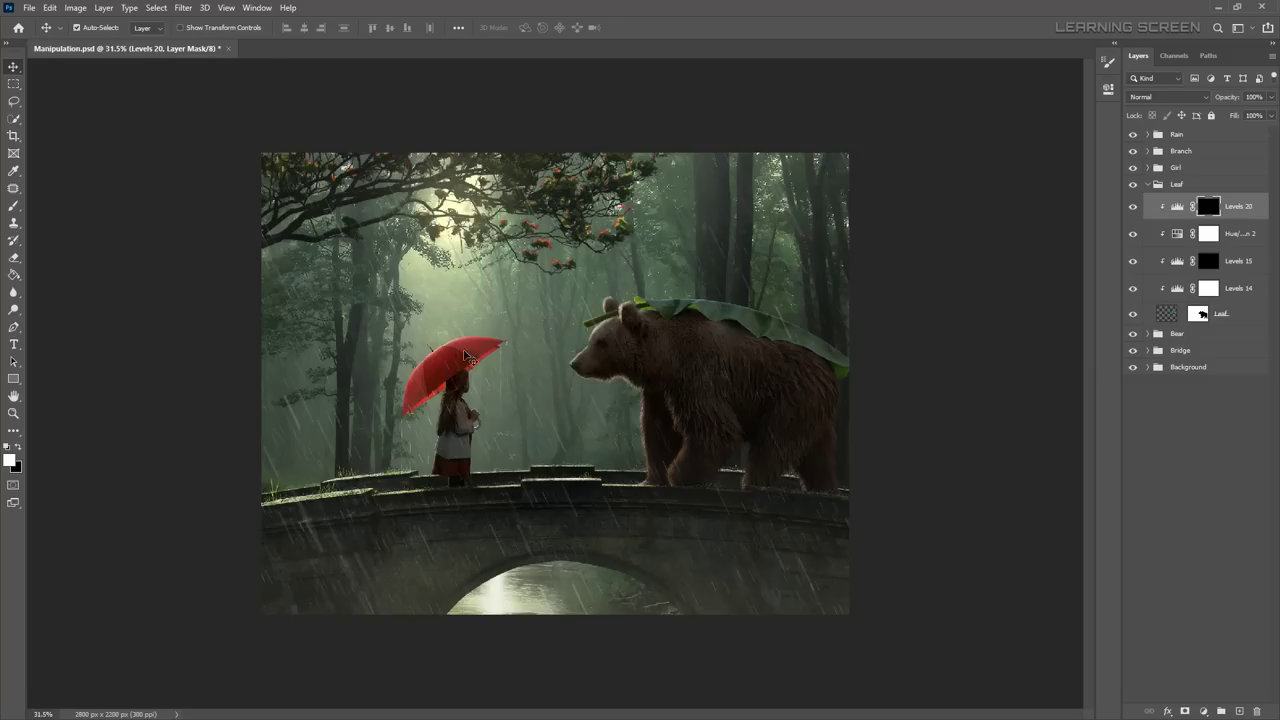
click(1147, 184)
click(1218, 134)
click(1147, 134)
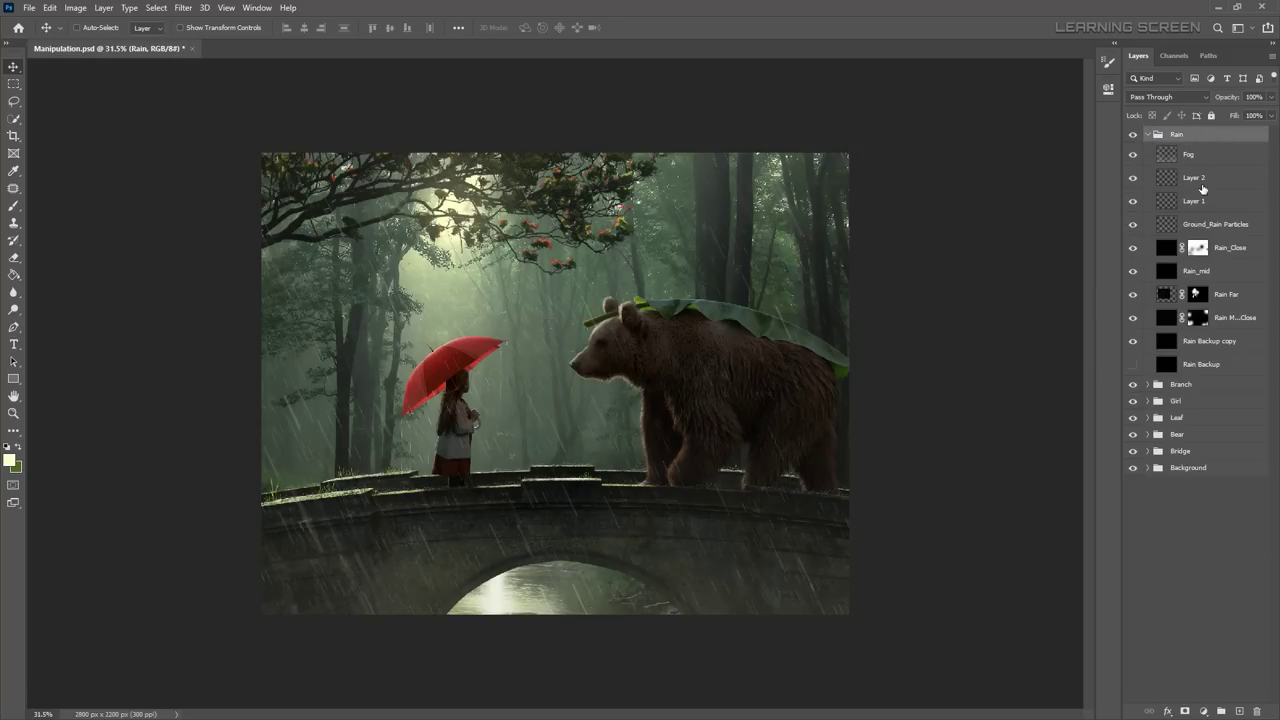
Step: Select all the rain layers, trial a roughly 7-degree rotation, then cancel it
click(1203, 188)
click(1225, 247)
shift+click(1210, 341)
key(ctrl+t)
drag(960, 180, 971, 234)
scroll(852, 268, down, 1)
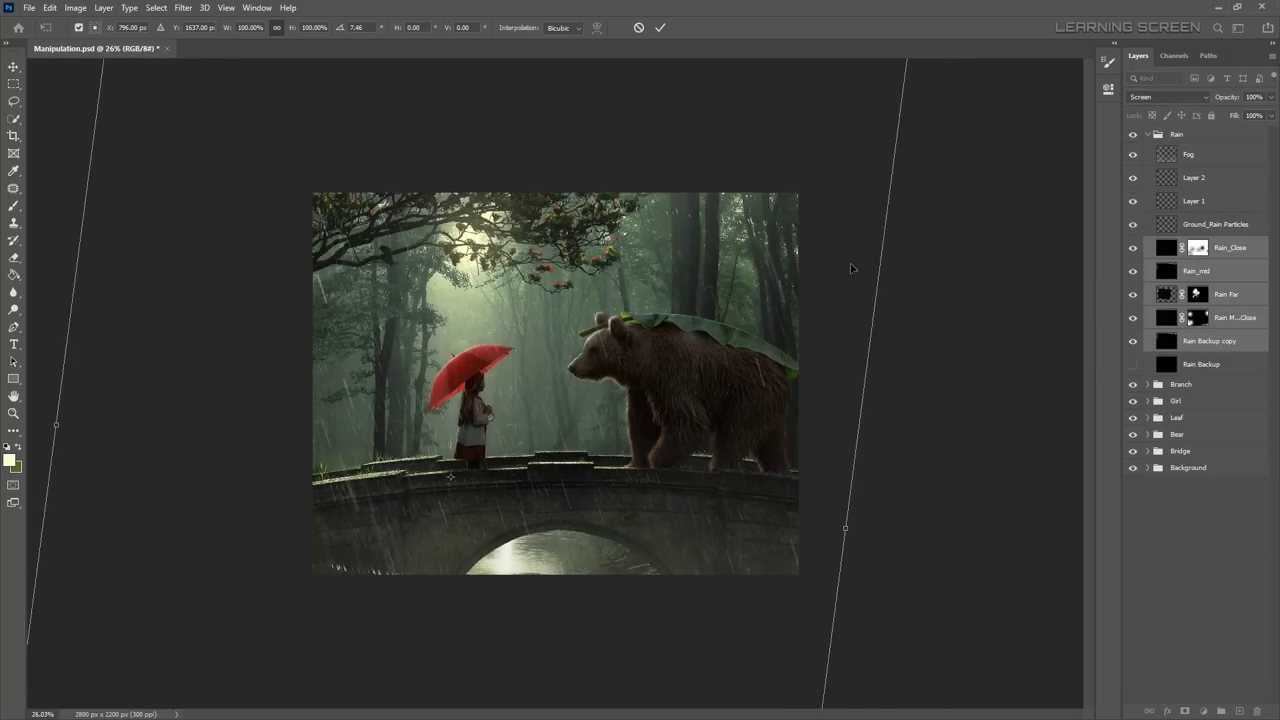
key(Escape)
Step: Rotate and enlarge the Rain Backup copy streaks and apply the Rain Far rotation
click(1210, 341)
key(ctrl+t)
mouse_move(871, 114)
mouse_down()
mouse_move(960, 165)
mouse_move(955, 175)
mouse_up()
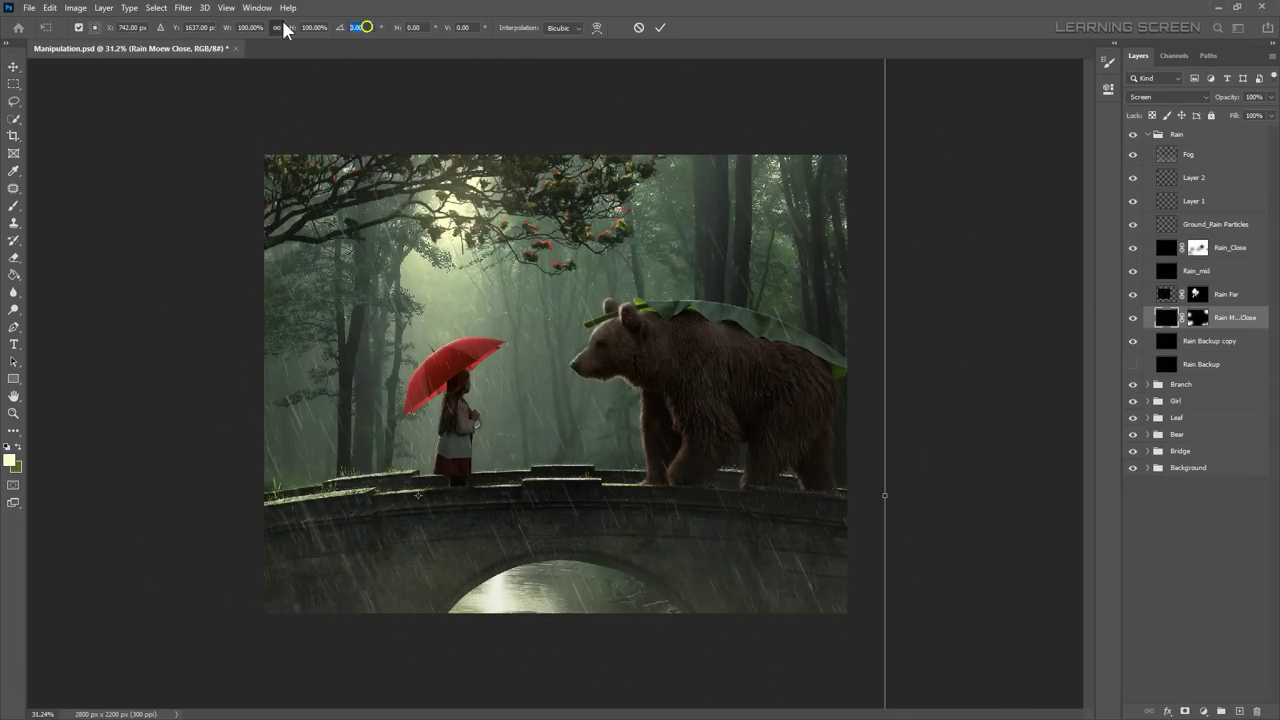
click(660, 27)
key(alt+bracketright)
key(Return)
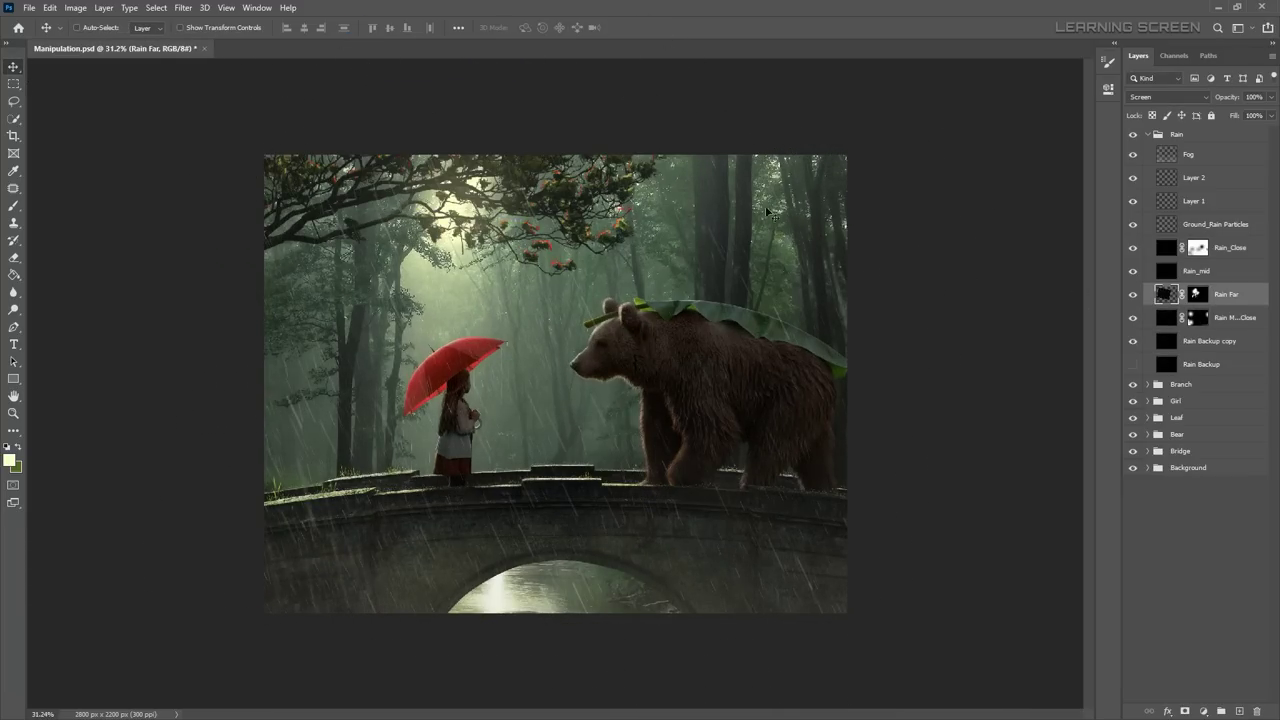
Step: Rotate the Rain_mid rain streaks to match
click(1196, 271)
key(ctrl+t)
drag(457, 126, 600, 63)
key(Return)
Step: Set up the eraser brush, then give Rain_Close the same rotation angle
key(e)
right_click(716, 252)
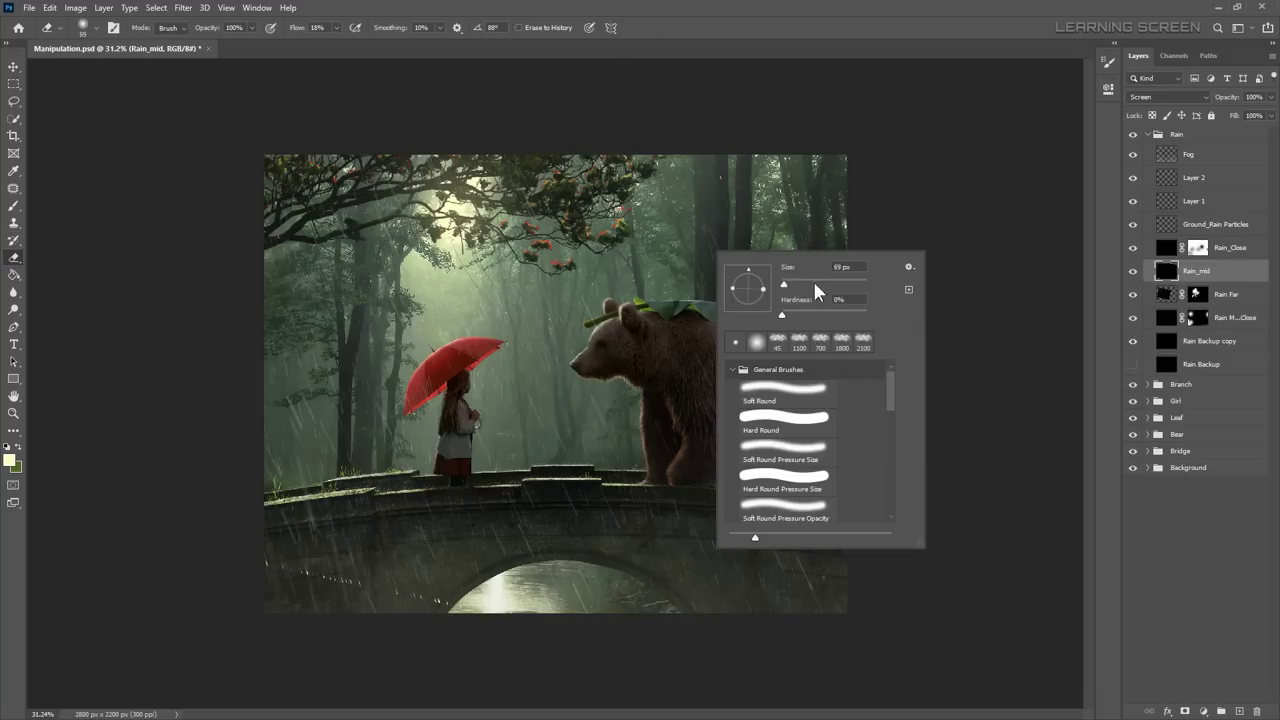
key(Escape)
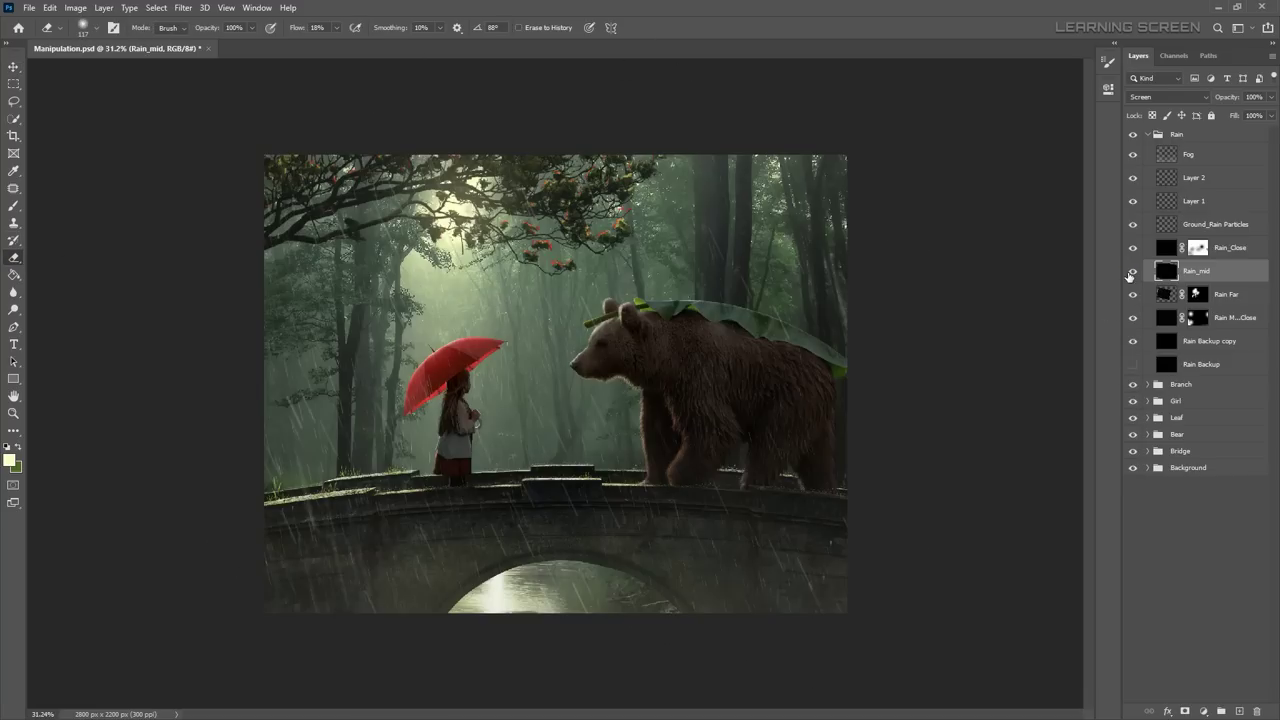
click(1200, 248)
key(ctrl+t)
click(360, 27)
key(Return)
scroll(743, 108, up, 2)
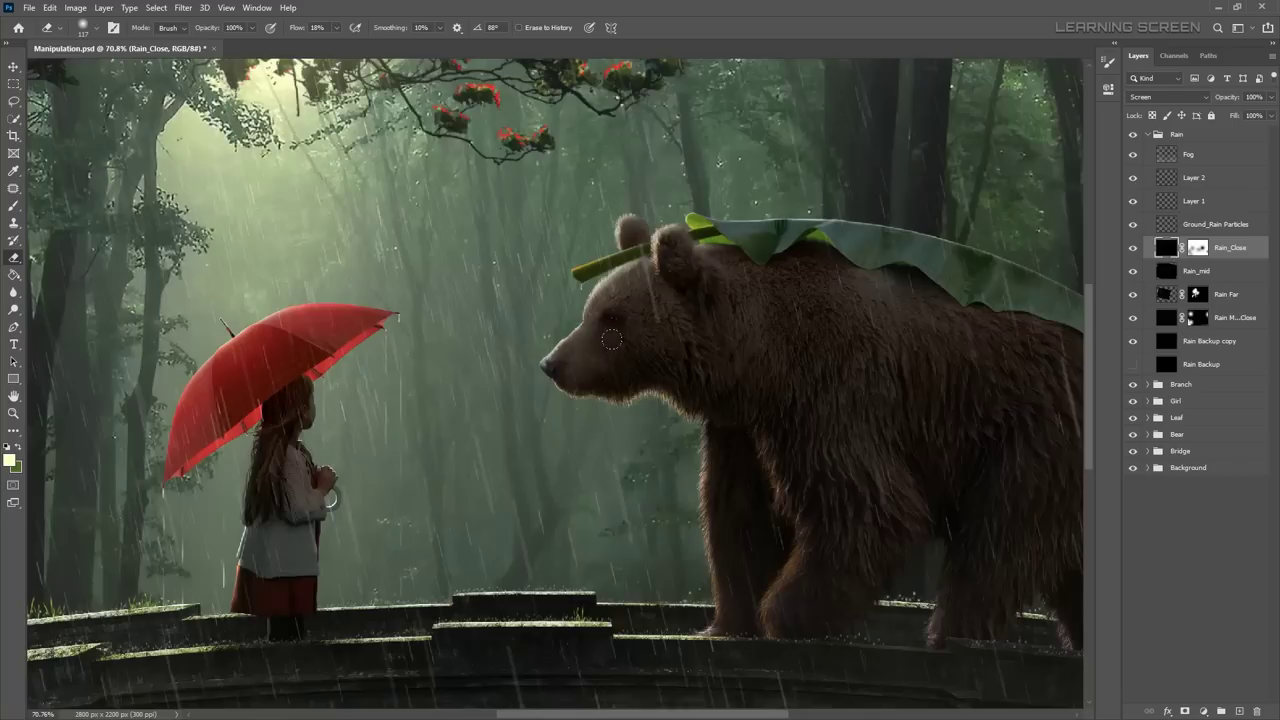
scroll(505, 390, up, 1)
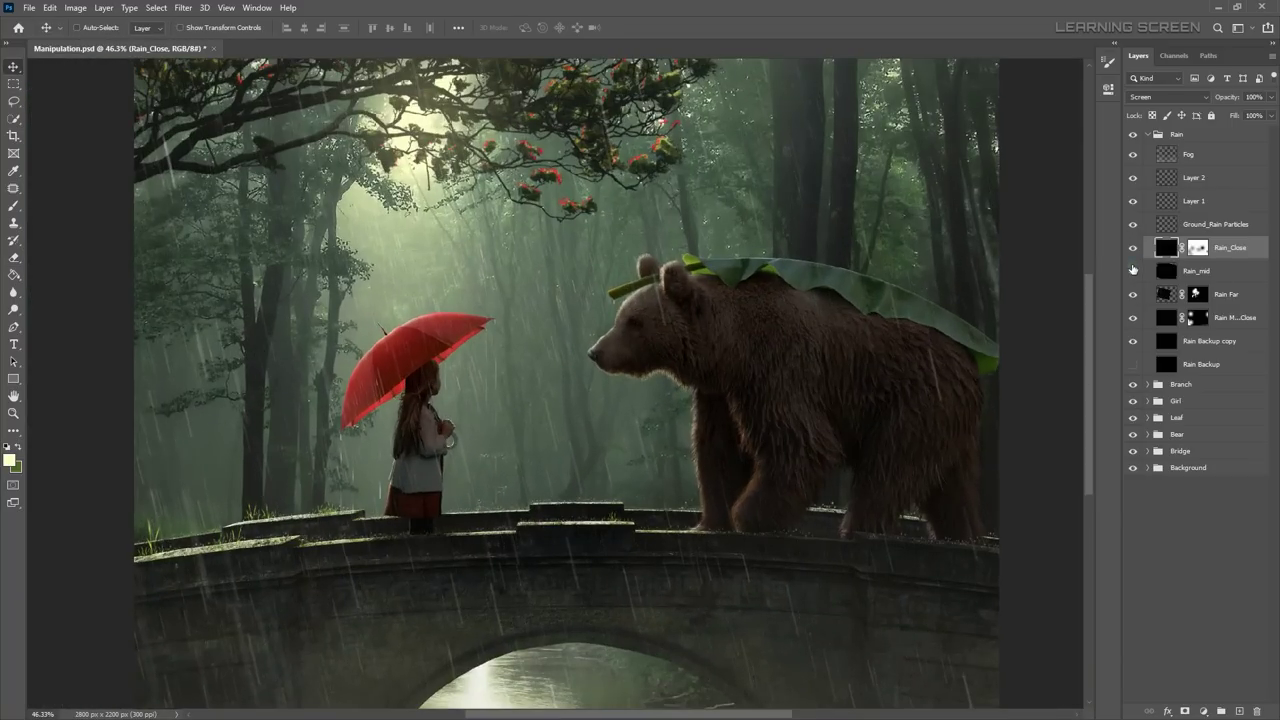
Step: Target the Rain_Close mask with a soft round brush and default black/white colours
click(13, 205)
right_click(505, 365)
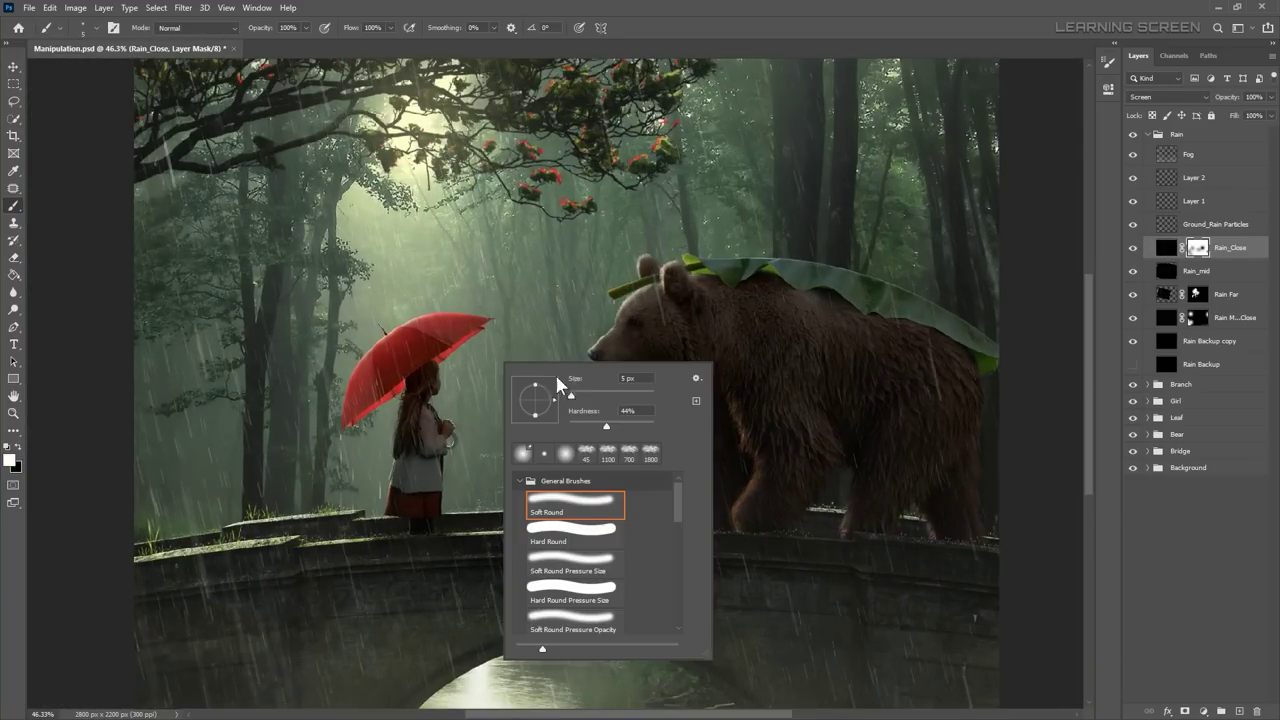
key(Escape)
click(1197, 248)
key(d)
scroll(378, 367, down, 2)
scroll(378, 367, up, 1)
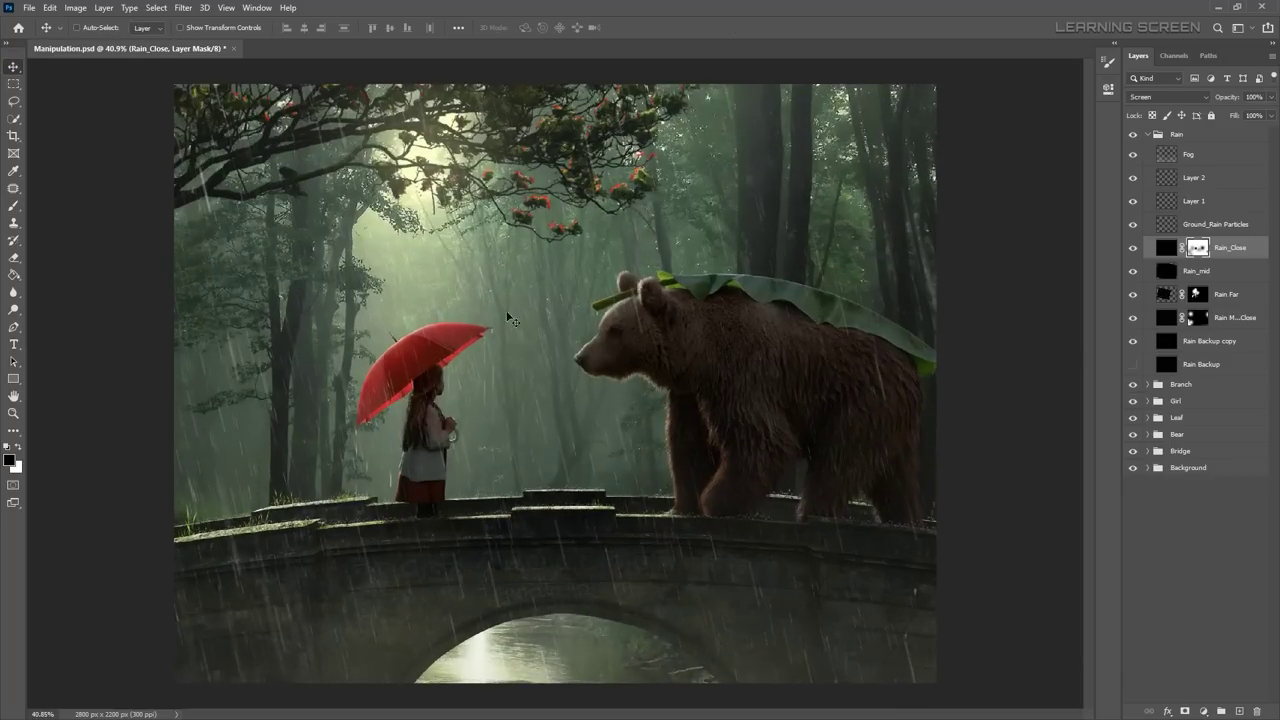
Step: Add a Hue/Saturation 3 adjustment just below Fog, colorized at Hue +40, Saturation 29
click(1176, 134)
click(1203, 711)
click(1210, 585)
drag(1225, 157, 1225, 193)
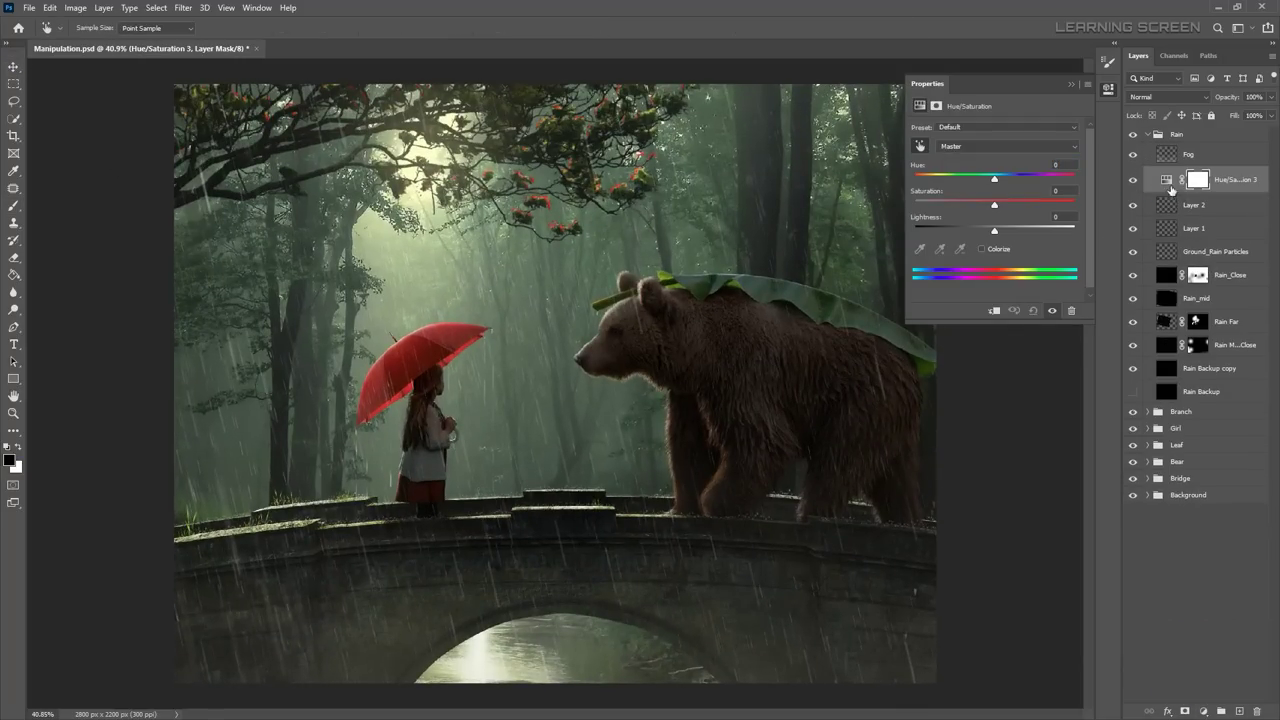
click(983, 249)
click(1164, 134)
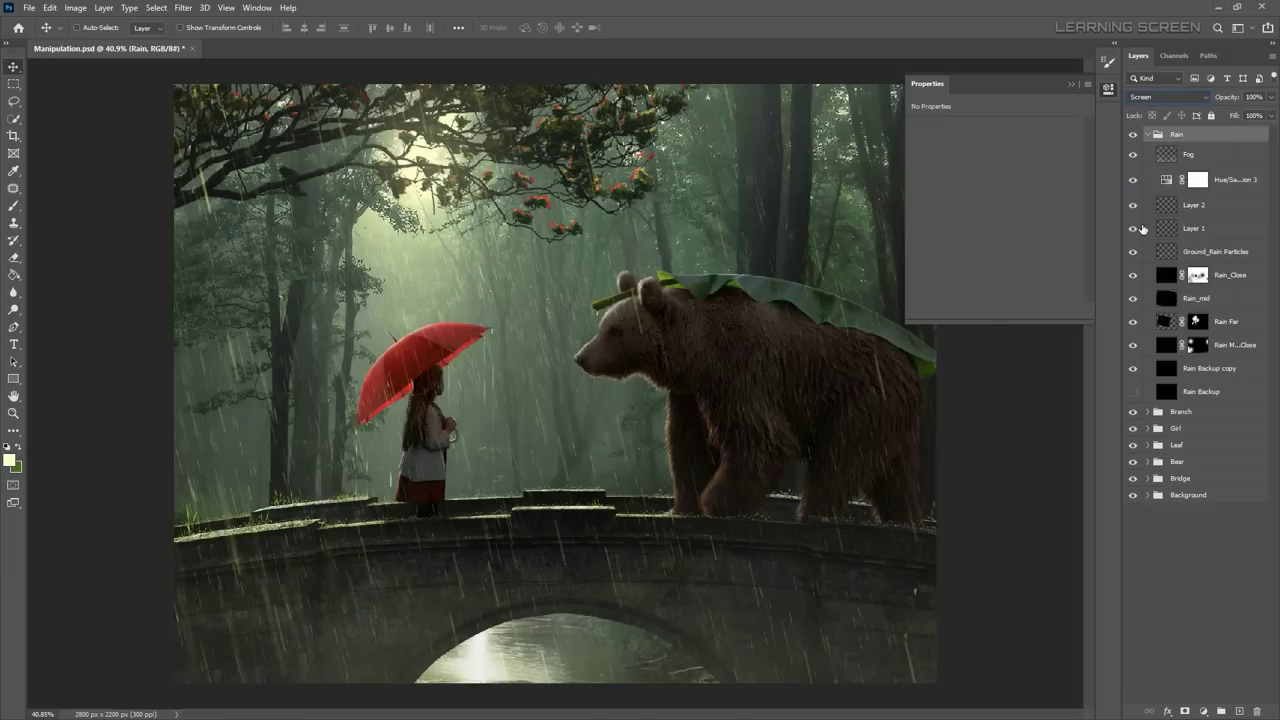
click(1166, 181)
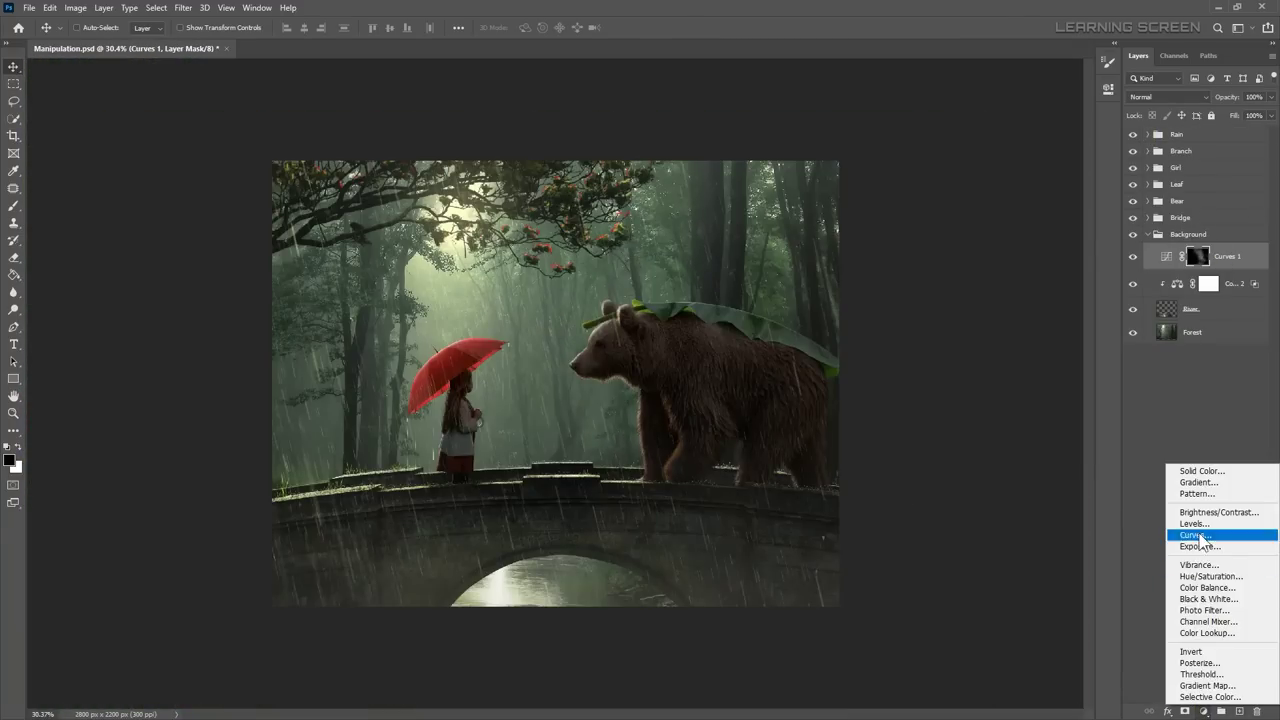
Step: Add Curves 3 above Curves 1, invert its mask and paint a soft glow around the girl
click(1214, 534)
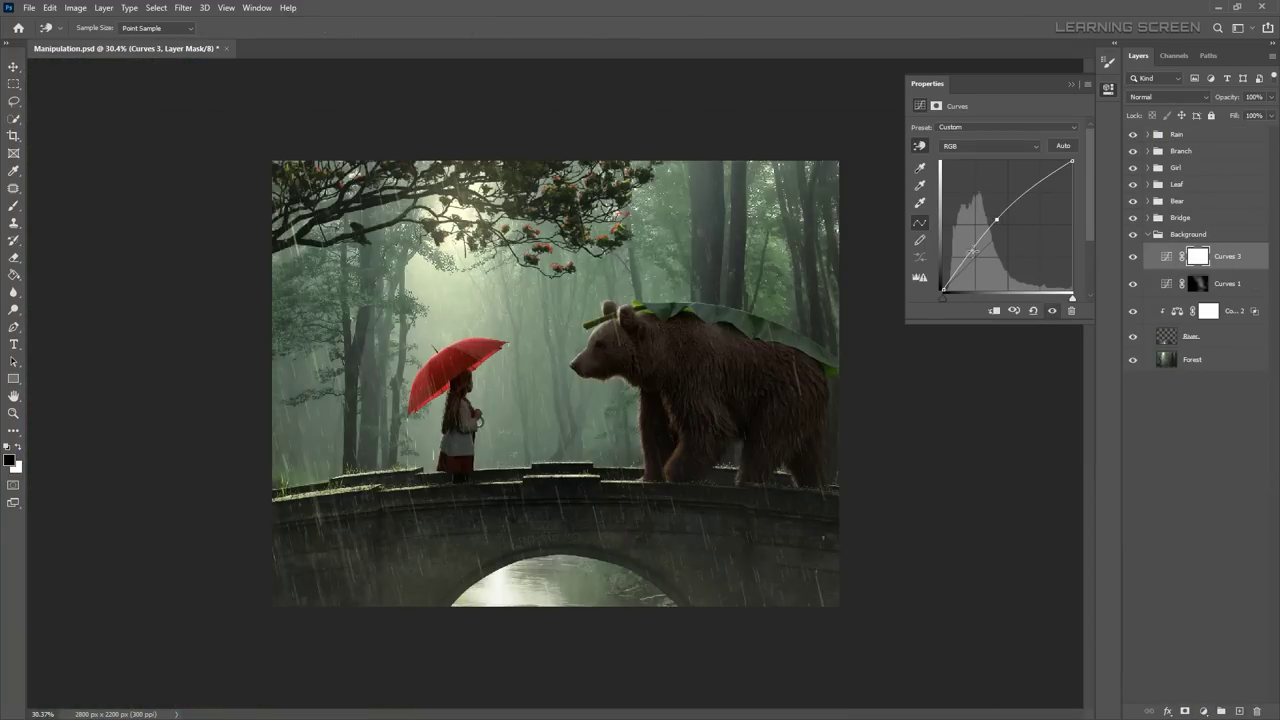
key(ctrl+i)
right_click(588, 330)
key(ctrl+z)
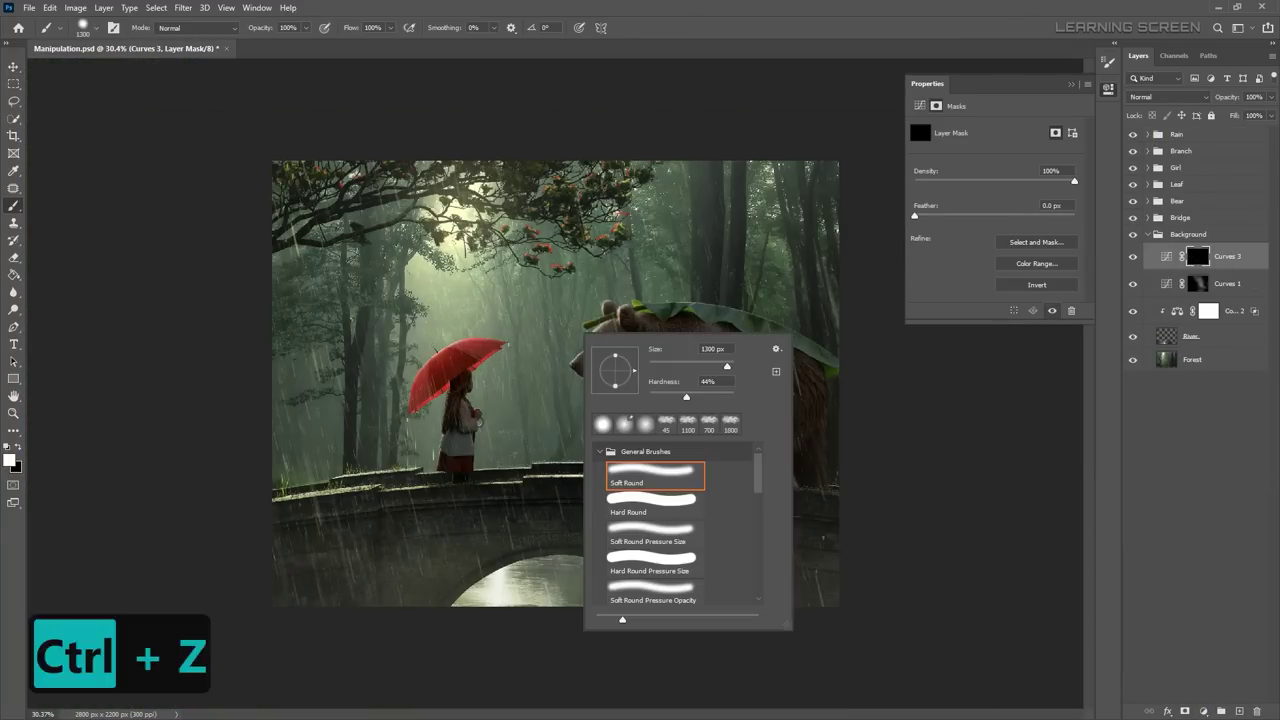
scroll(555, 384, down, 3)
drag(517, 381, 640, 340)
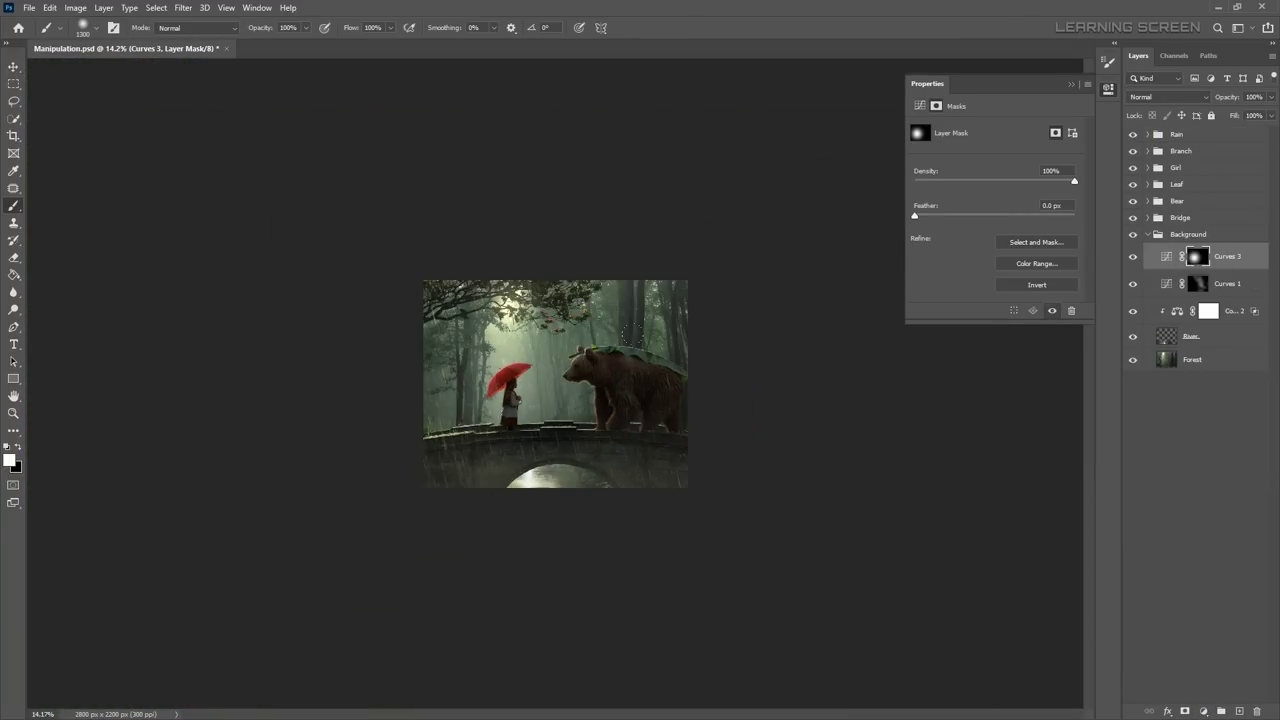
scroll(556, 387, up, 3)
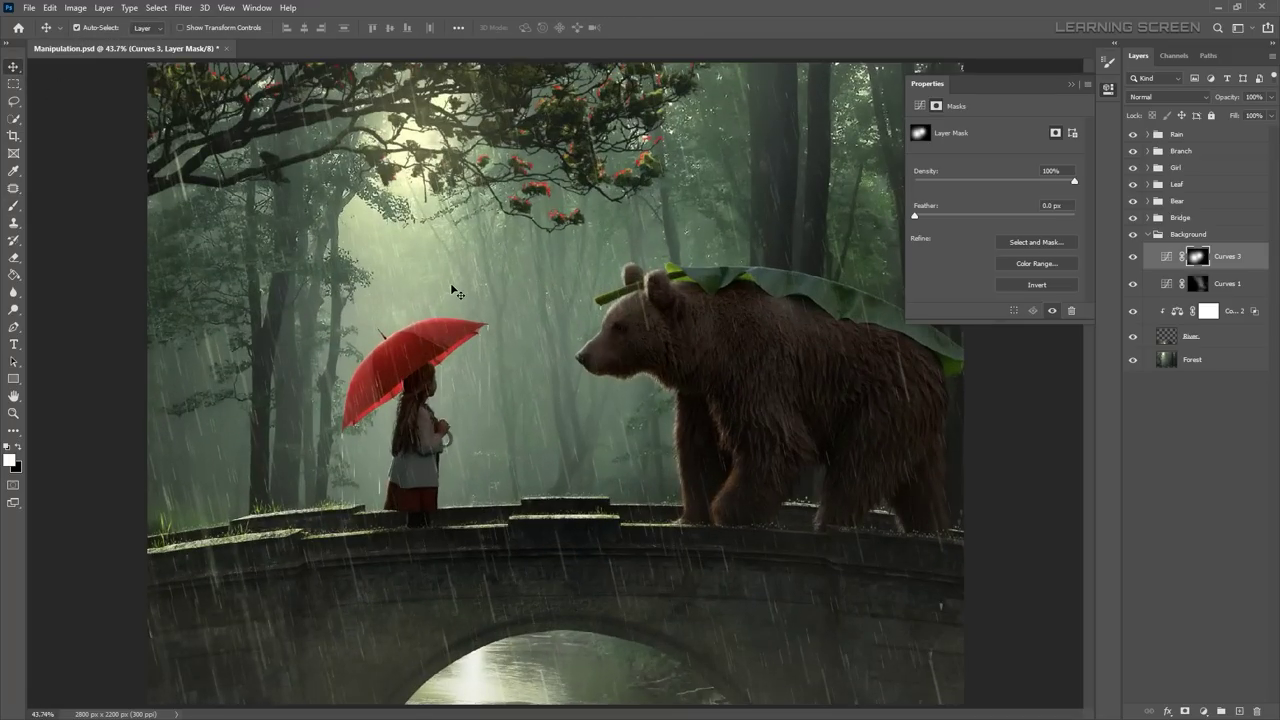
key(ctrl+minus)
Step: Collapse the Background group, check the Rain_Close mask, and create a new top layer
click(1147, 234)
click(1147, 134)
click(1197, 274)
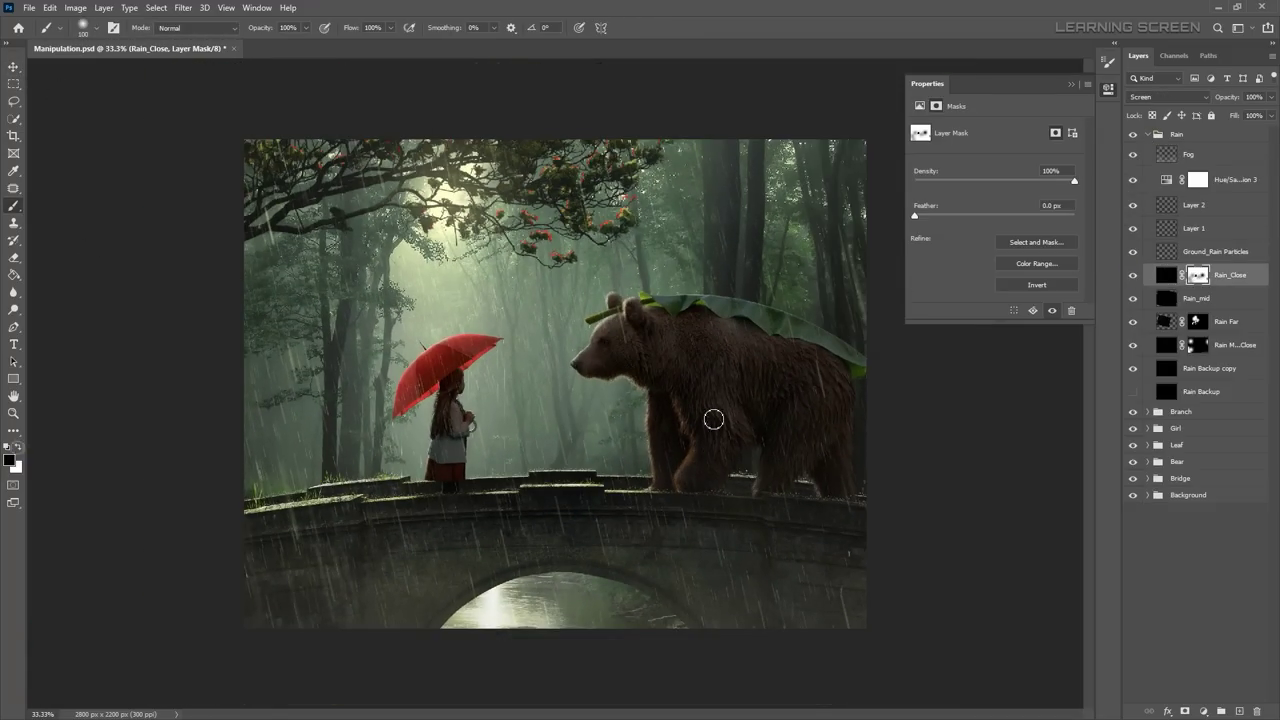
click(1147, 134)
click(1238, 711)
Step: Rename the merged top layer to Merged_All
double_click(1180, 137)
text(Merged A)
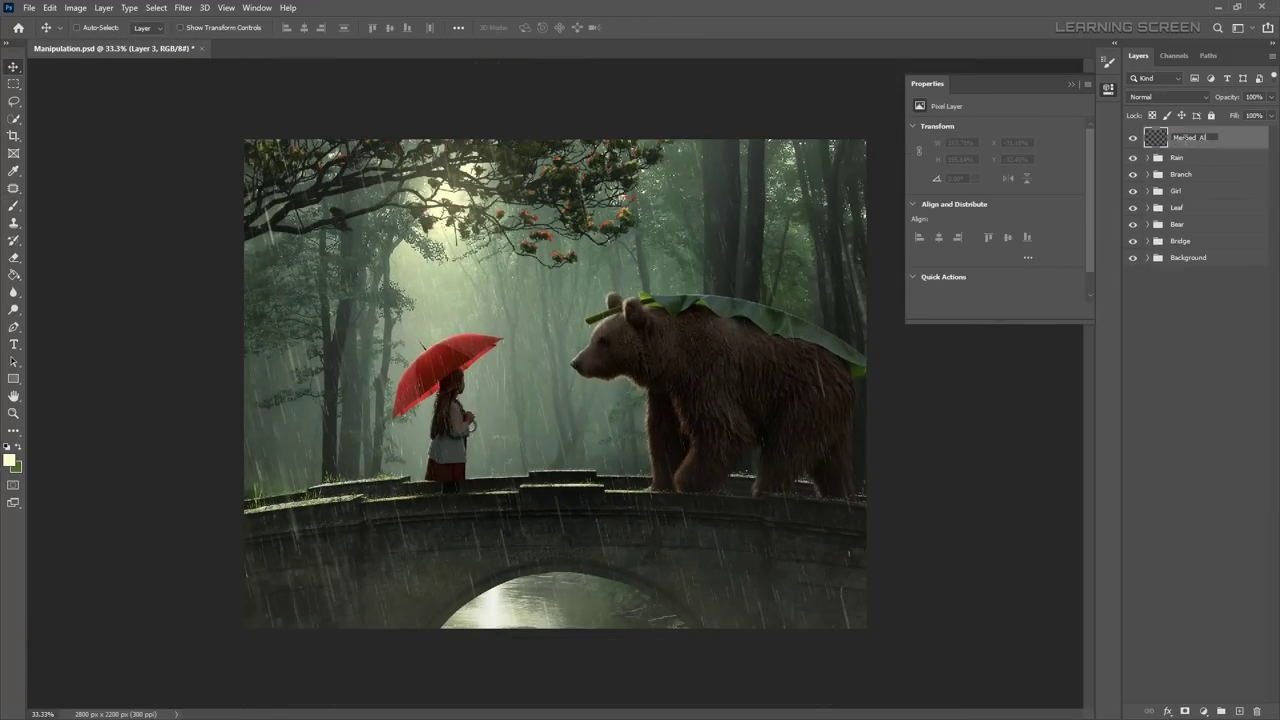
text(l)
key(Return)
key(ctrl+minus)
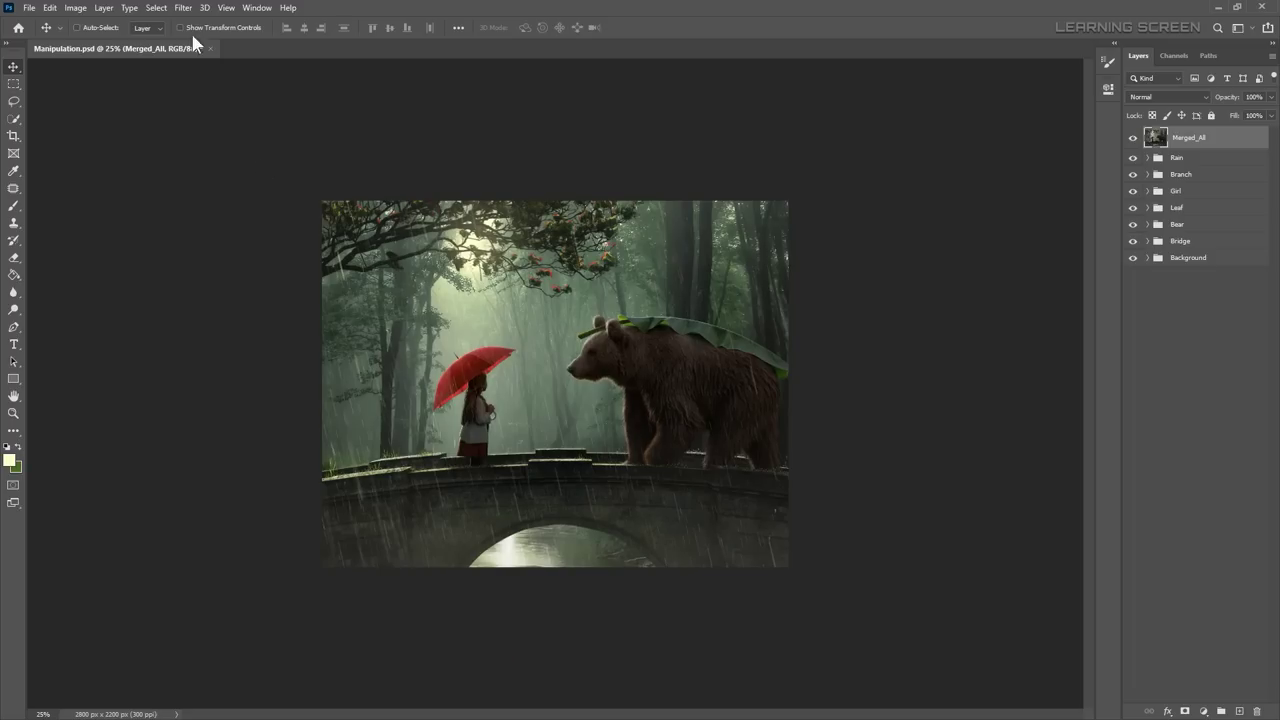
key(ctrl+plus)
key(ctrl+plus)
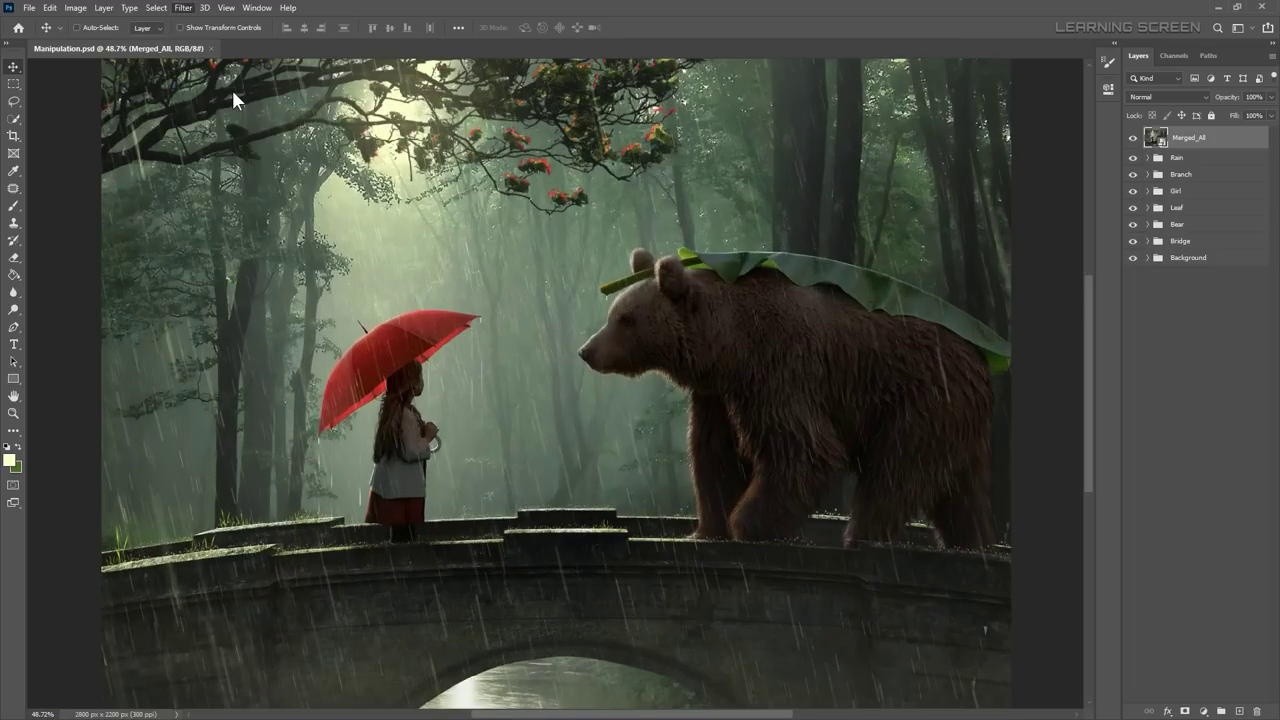
Step: In the Camera Raw Filter, adjust the blue channel curve and the Color Mixer settings
key(ctrl+shift+a)
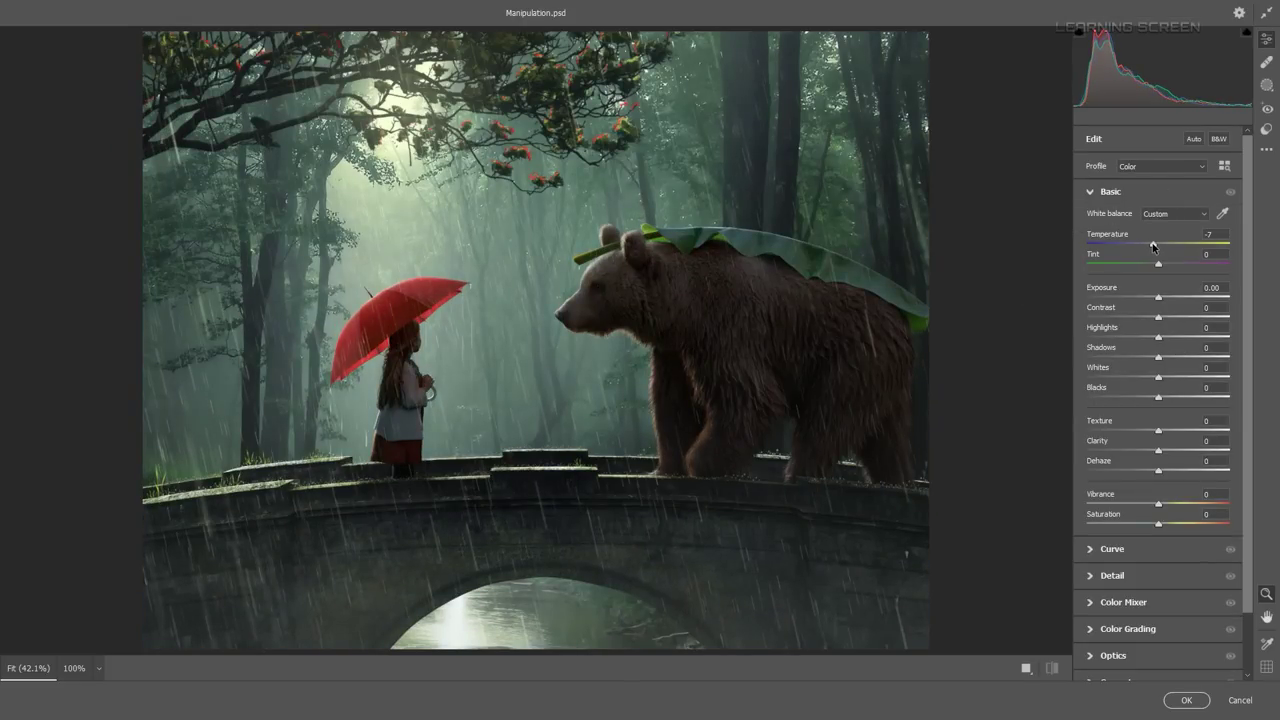
click(1092, 192)
click(1105, 218)
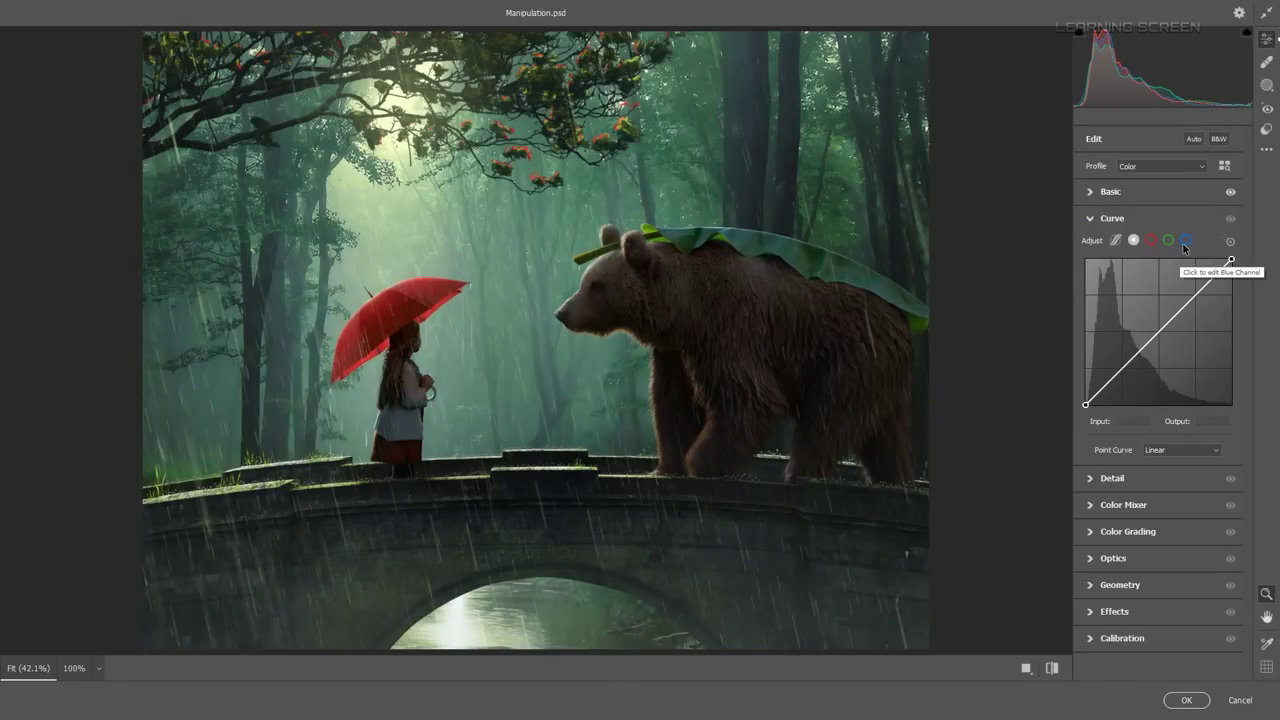
click(1186, 240)
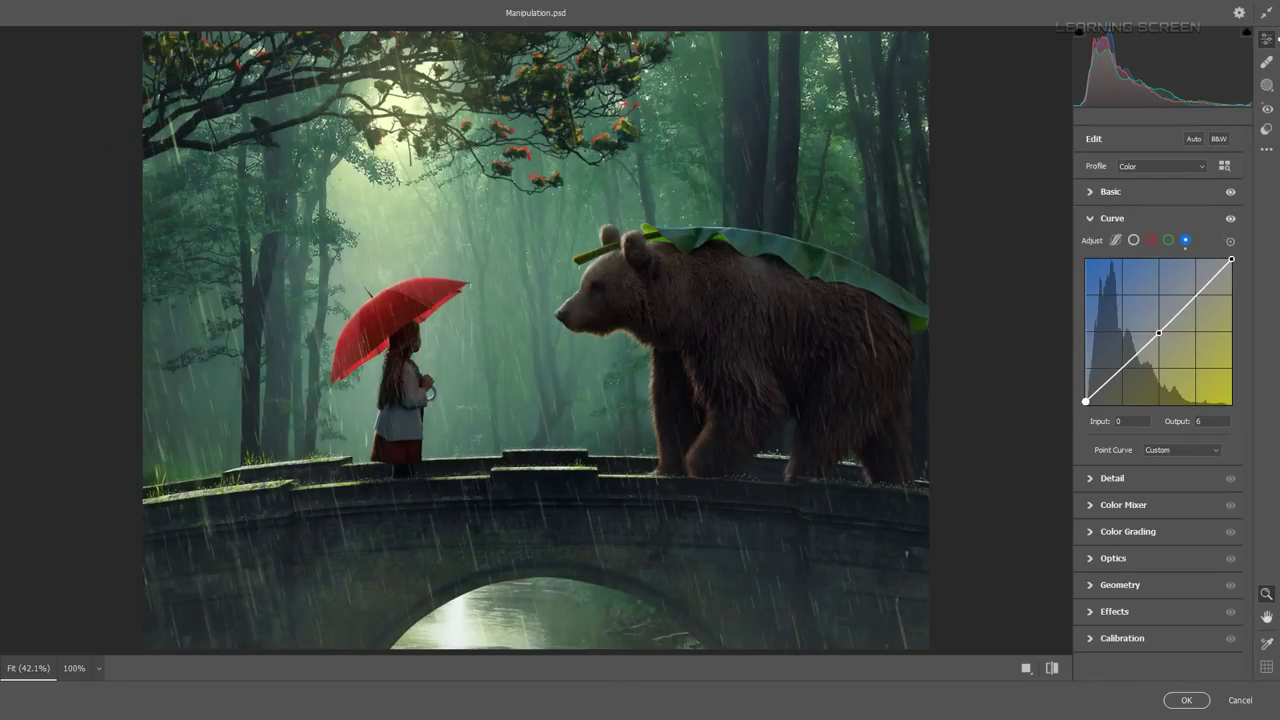
click(1092, 218)
click(1093, 272)
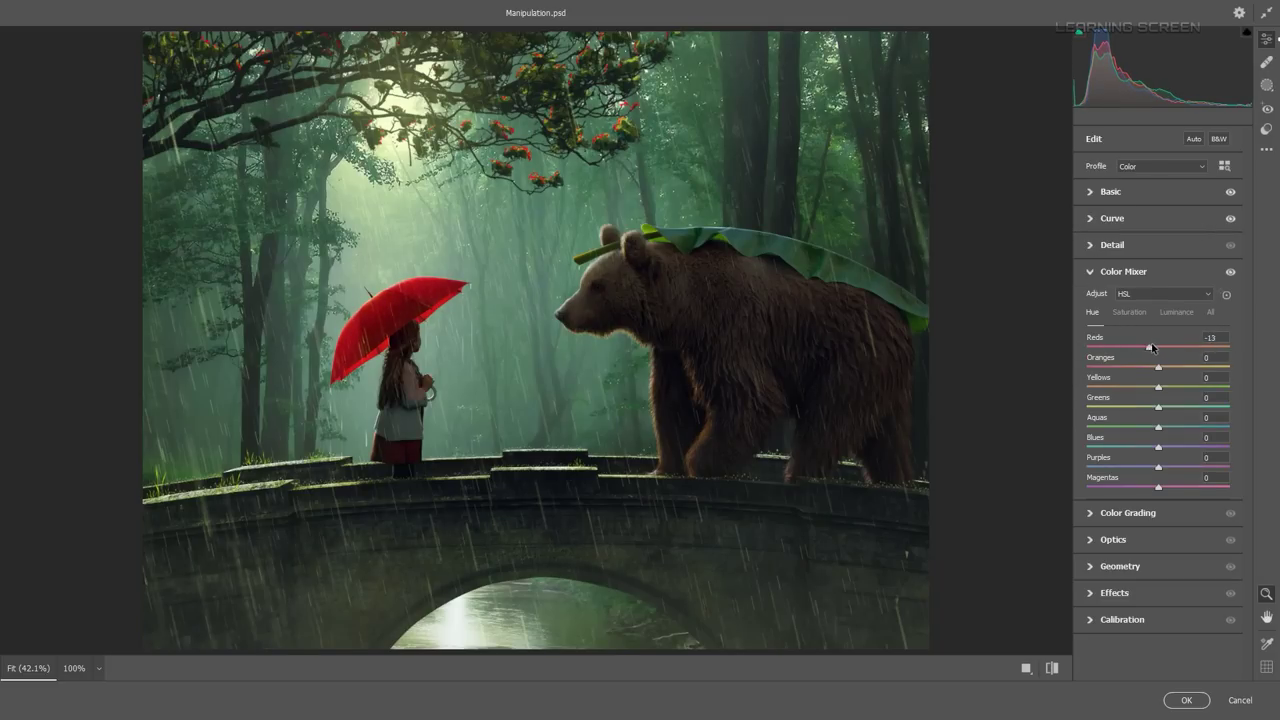
scroll(674, 257, up, 2)
scroll(674, 257, down, 4)
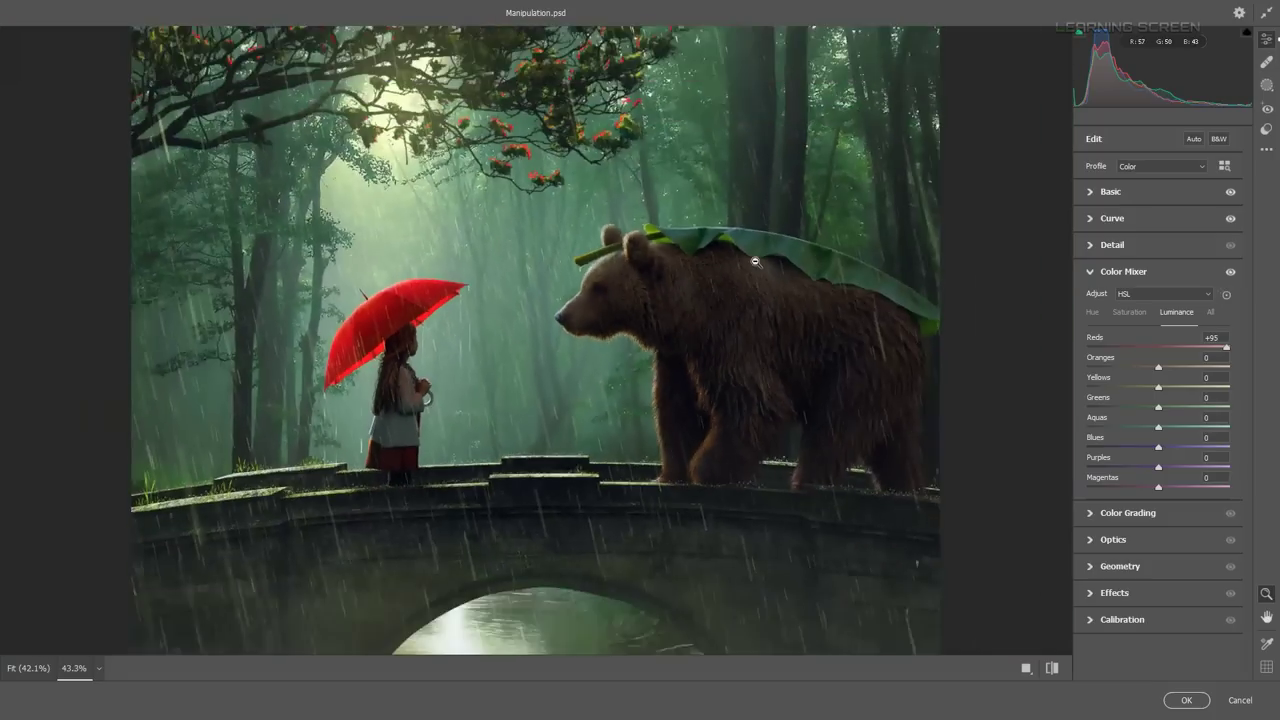
click(1123, 271)
Step: Add a -14 vignette, adjust calibration, tint and highlights (+16), and apply the Camera Raw grading
click(1114, 378)
drag(1156, 437, 1148, 441)
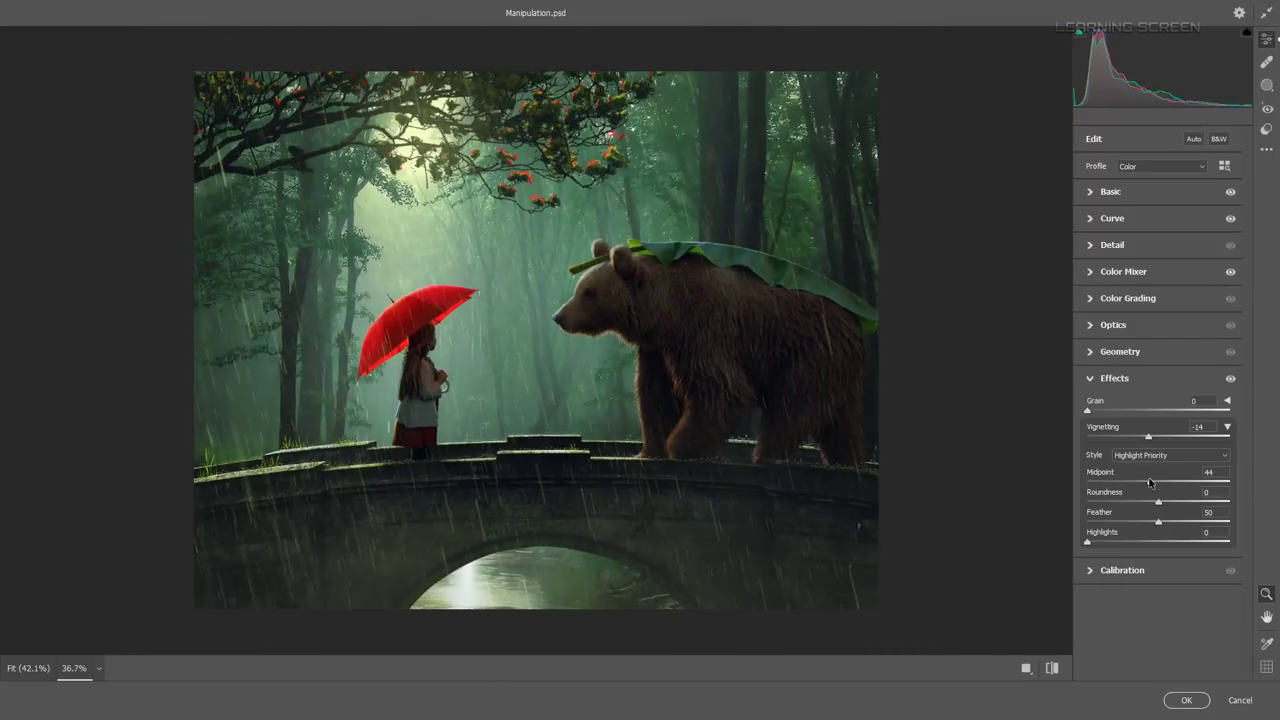
click(1092, 378)
click(1090, 404)
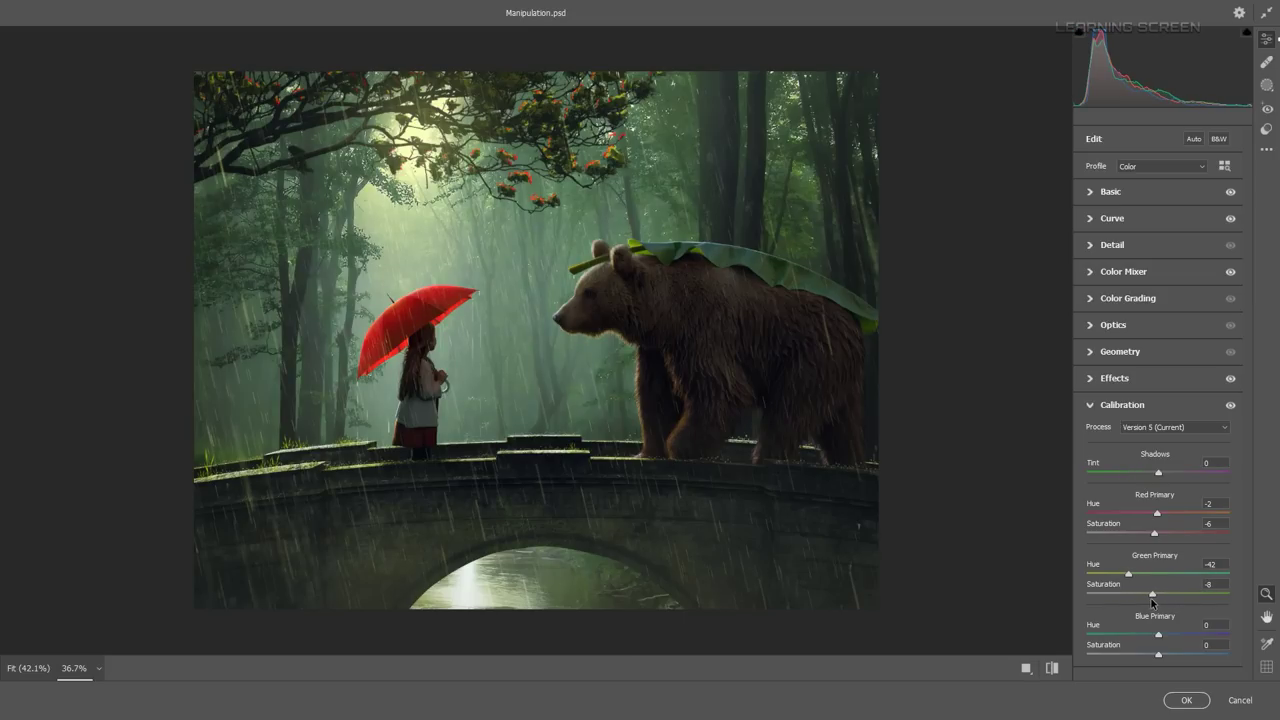
click(1100, 405)
click(1110, 191)
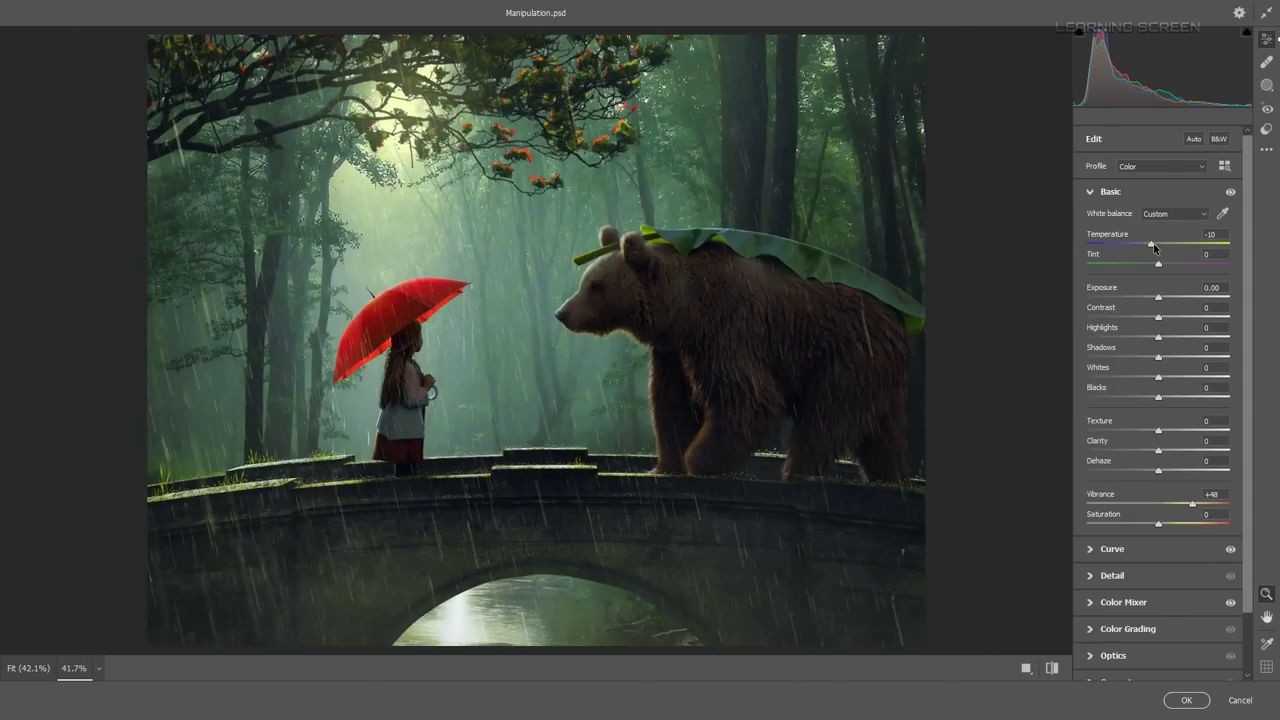
double_click(1172, 264)
click(1152, 246)
click(1089, 191)
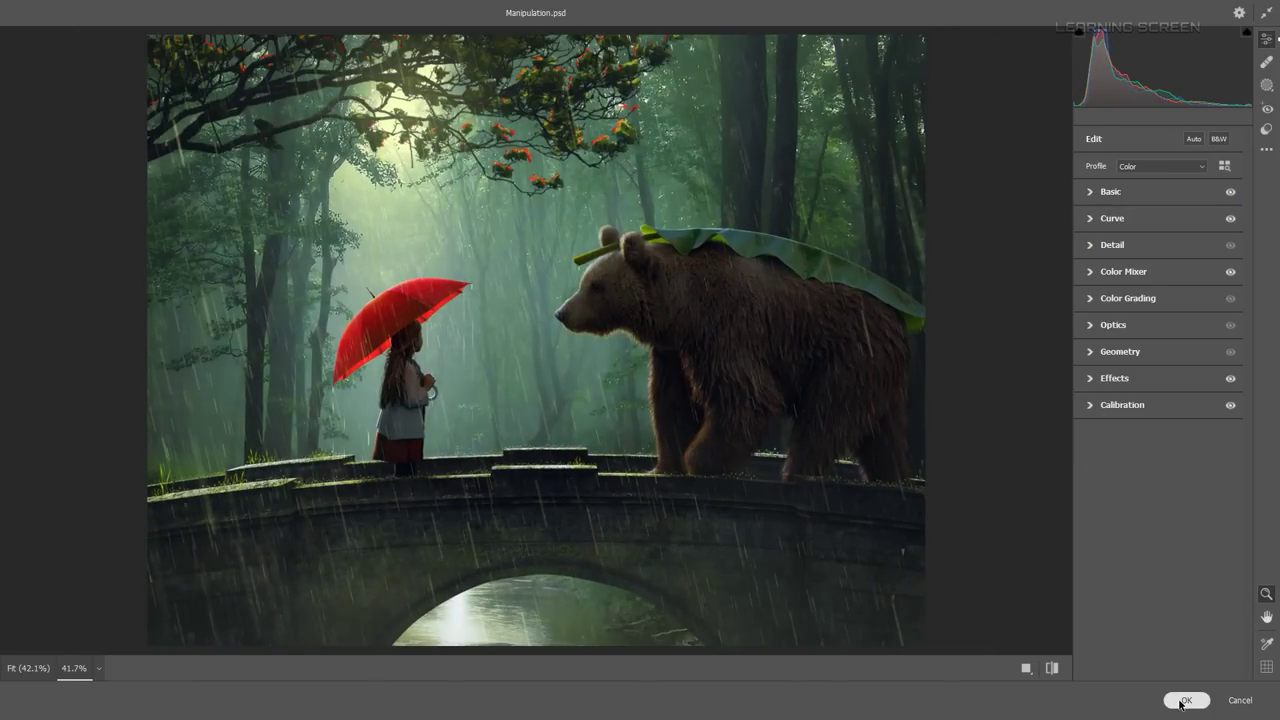
drag(1158, 337, 1172, 343)
click(1186, 700)
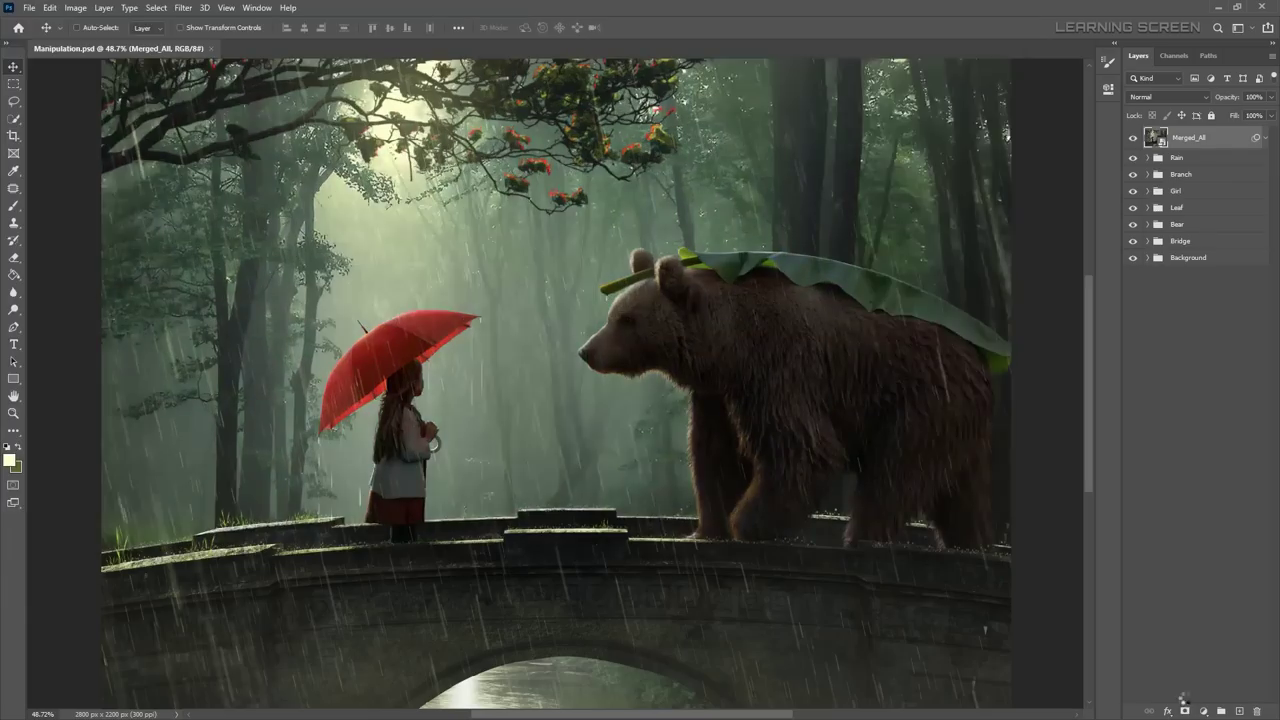
Step: Sharpen the layer with Unsharp Mask at 300%, 1.0 px radius
click(183, 7)
click(380, 320)
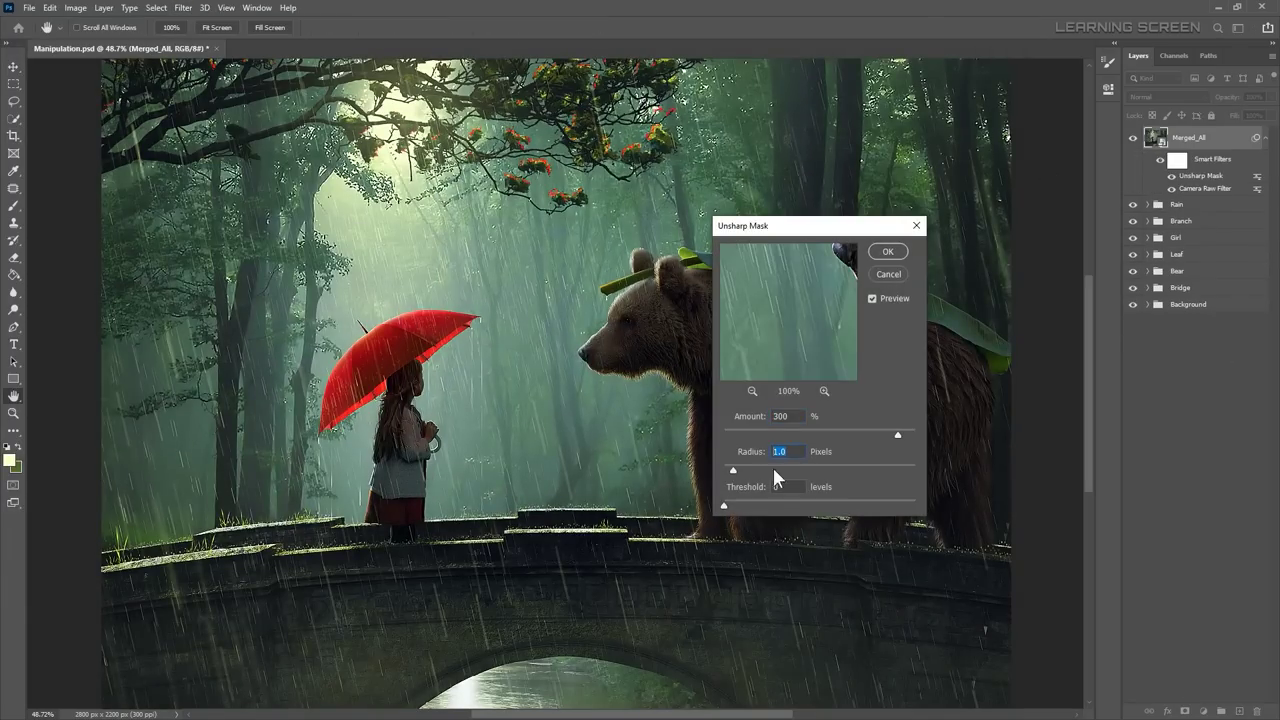
click(886, 253)
click(1262, 141)
key(ctrl+minus)
key(ctrl+plus)
key(ctrl+plus)
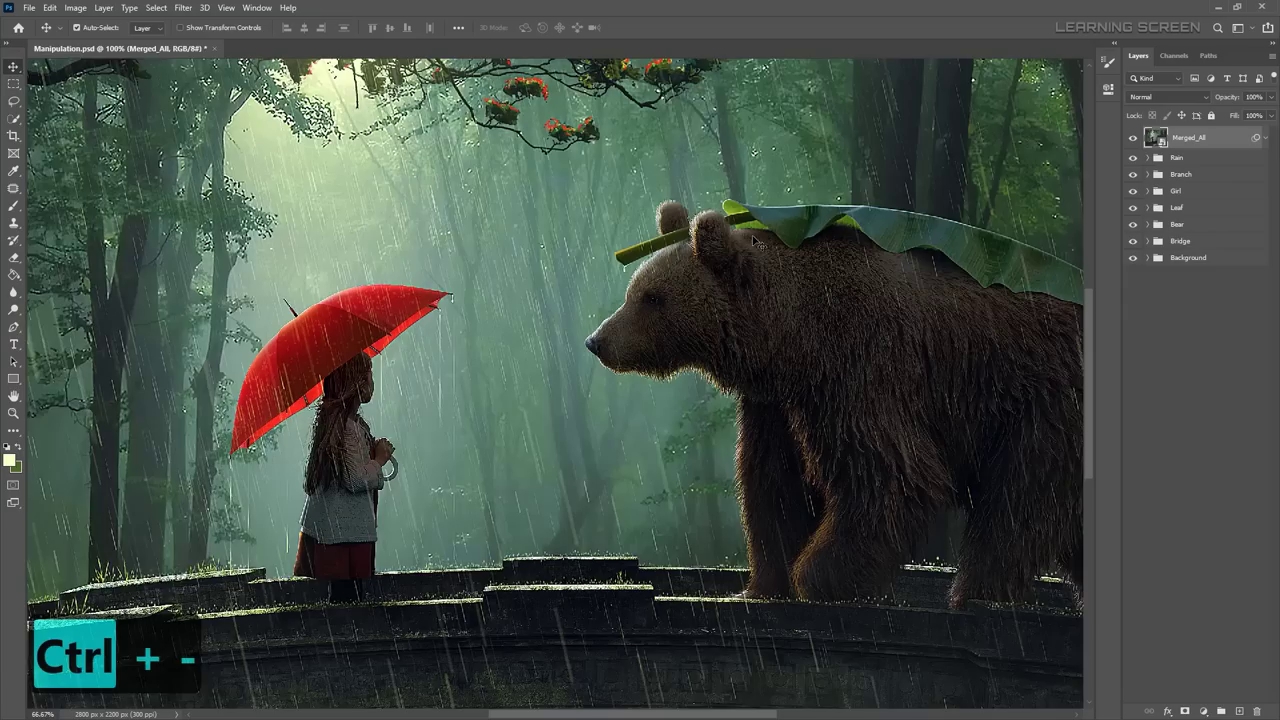
key(ctrl+minus)
key(ctrl+minus)
key(ctrl+plus)
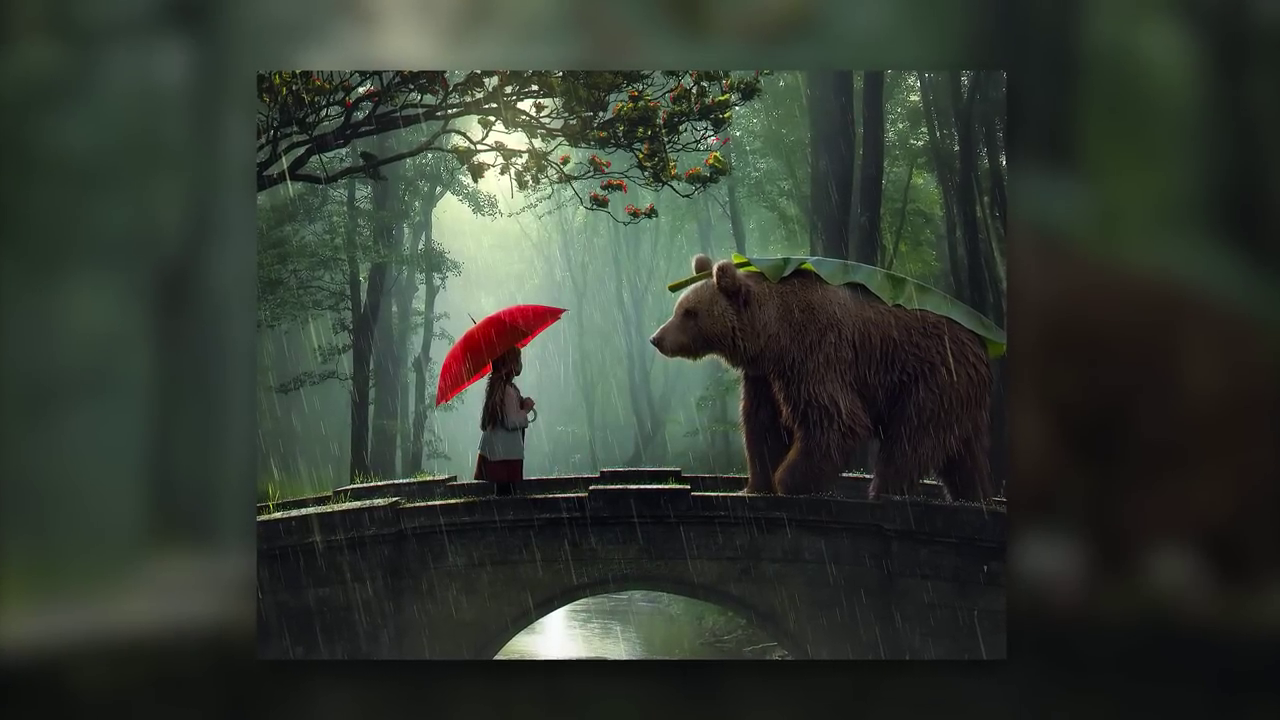